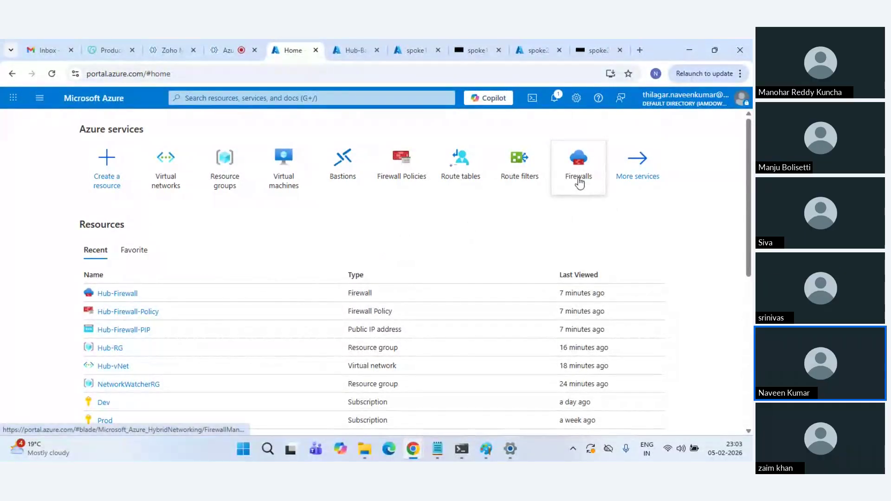
From Azure Home, open Virtual networks to list Hub-vNet, Spoke1-vNet and Spoke2-vNet
mouse_move(579, 183)
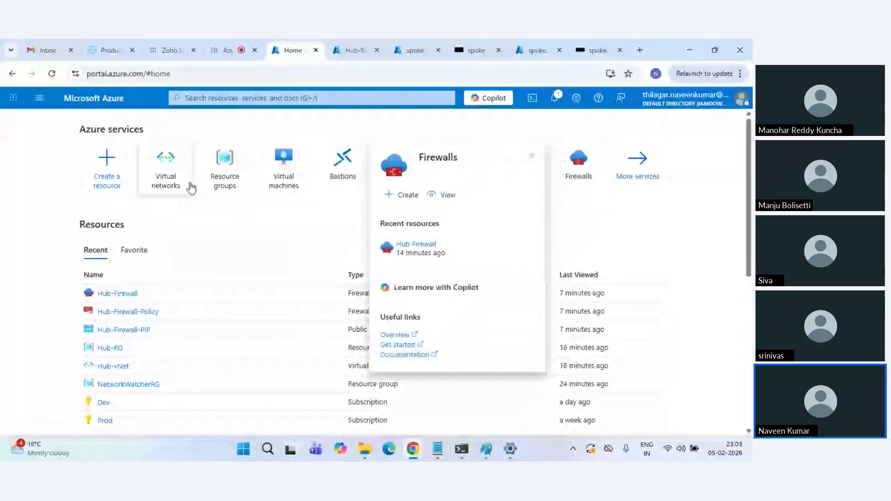
click(171, 187)
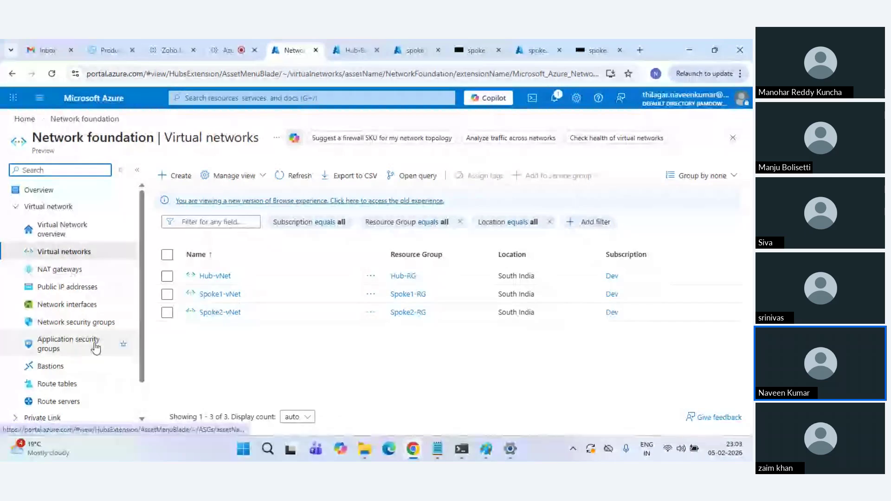
Scroll the left navigation and expand the Private Link section
scroll(96, 348, down, 2)
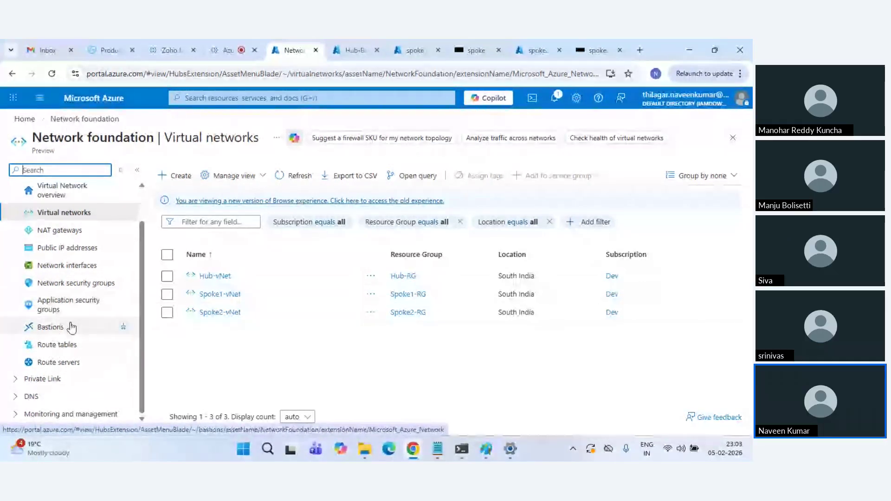
click(15, 382)
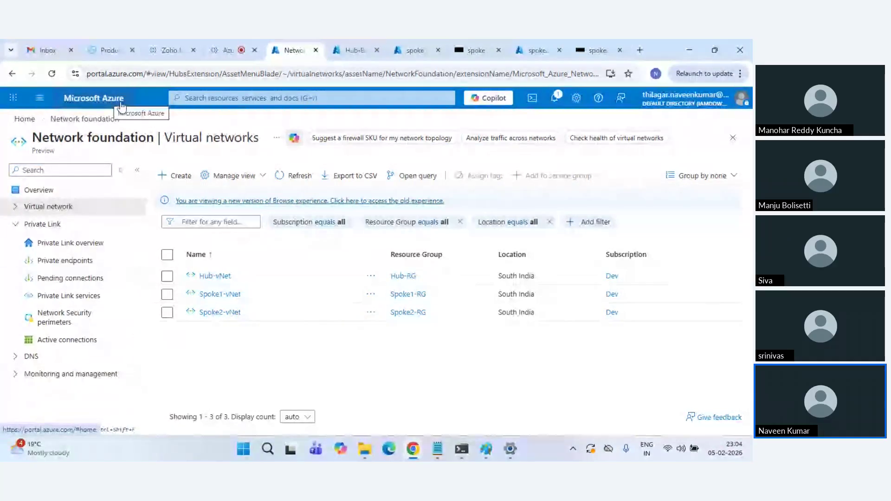
Bring the blank Paint canvas forward with the Rectangle shape, checking the earlier vNet diagram
mouse_move(489, 455)
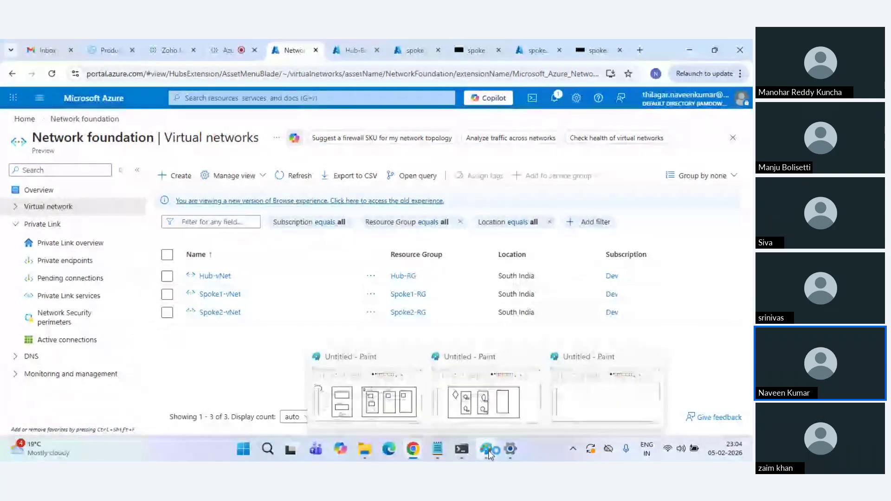
click(636, 393)
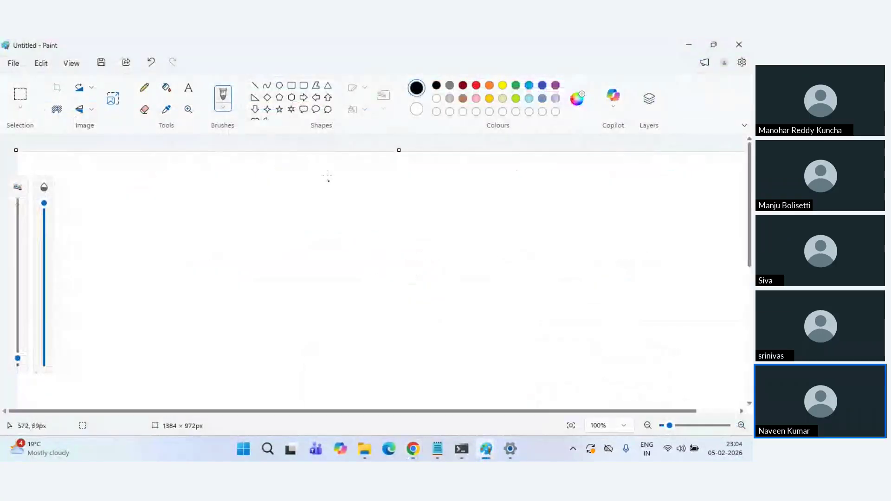
click(295, 87)
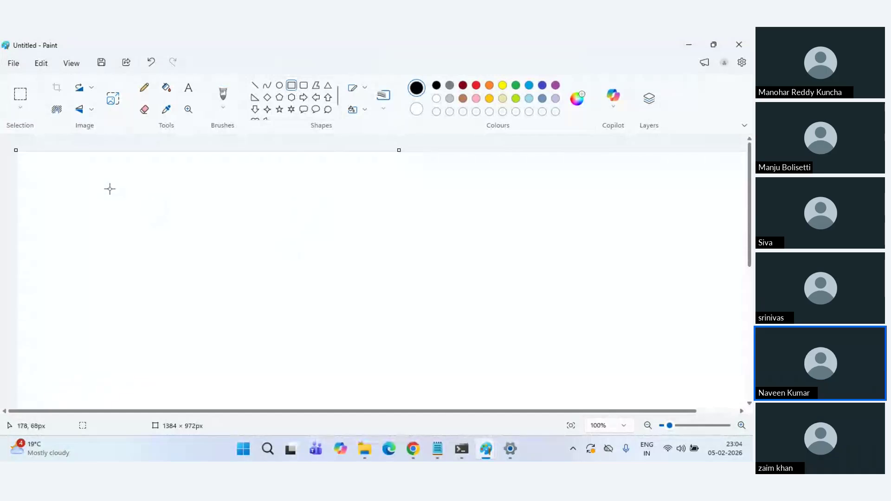
mouse_move(486, 450)
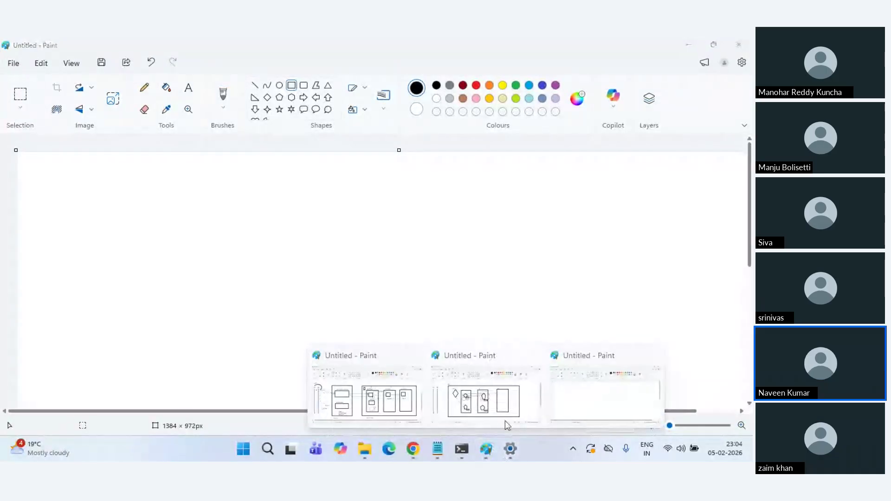
click(507, 424)
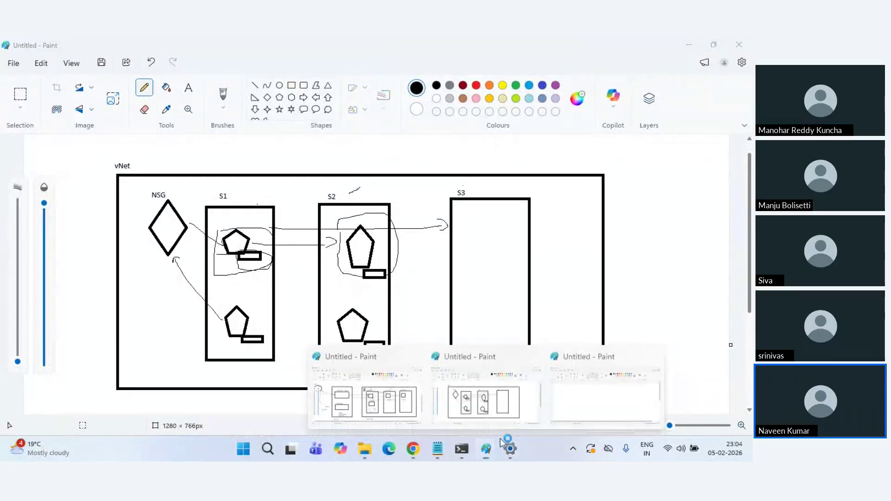
click(604, 395)
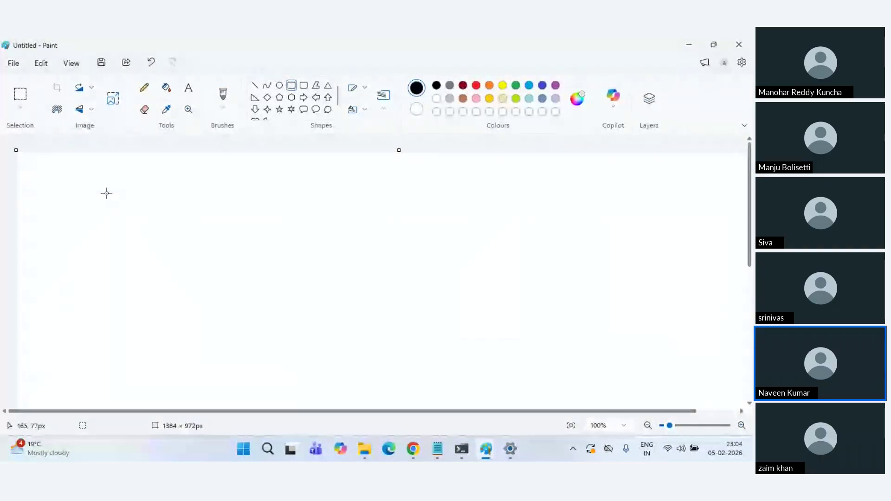
Draw a large outer rectangle enclosing three tall boxes side by side
drag(93, 177, 673, 402)
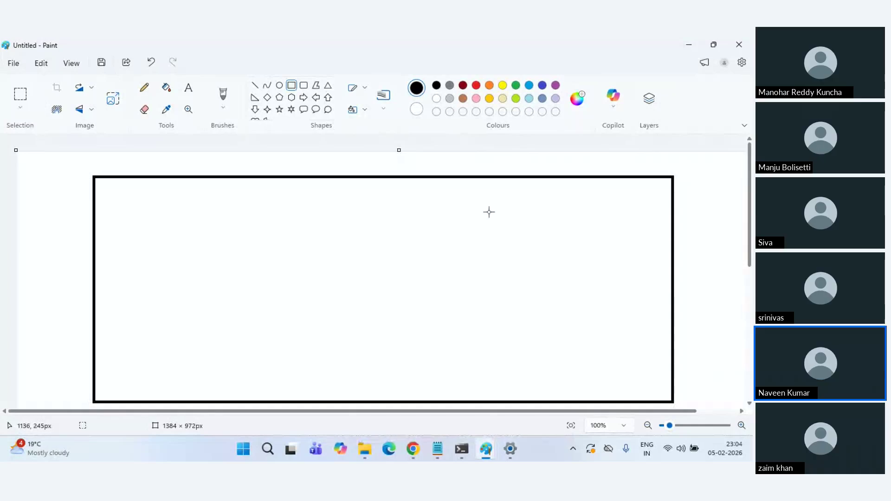
click(292, 86)
drag(126, 206, 245, 386)
click(334, 260)
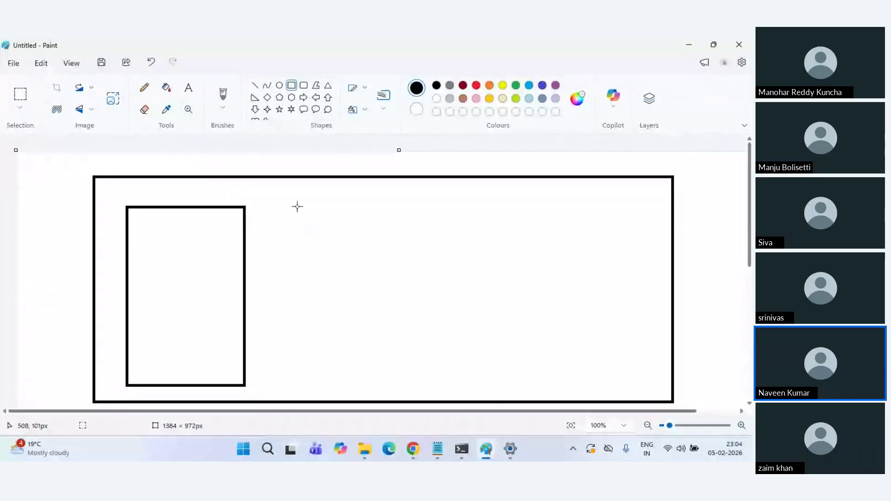
drag(297, 205, 424, 383)
click(477, 331)
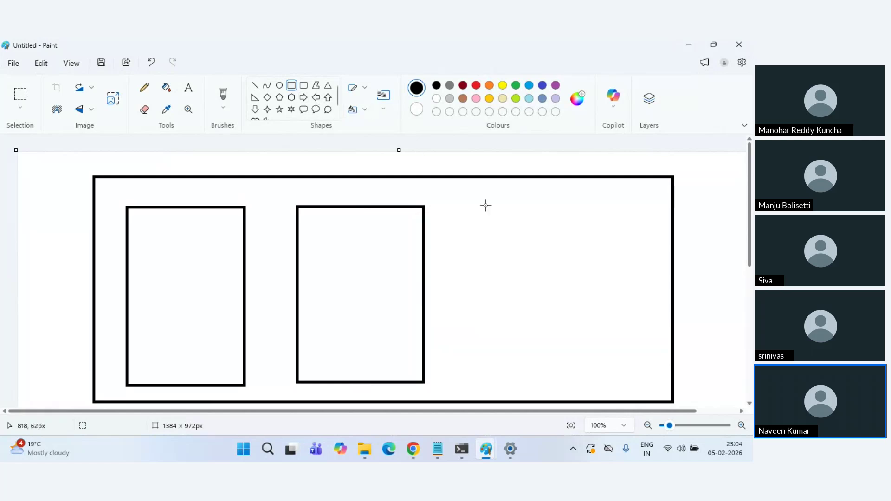
drag(478, 205, 607, 385)
click(188, 87)
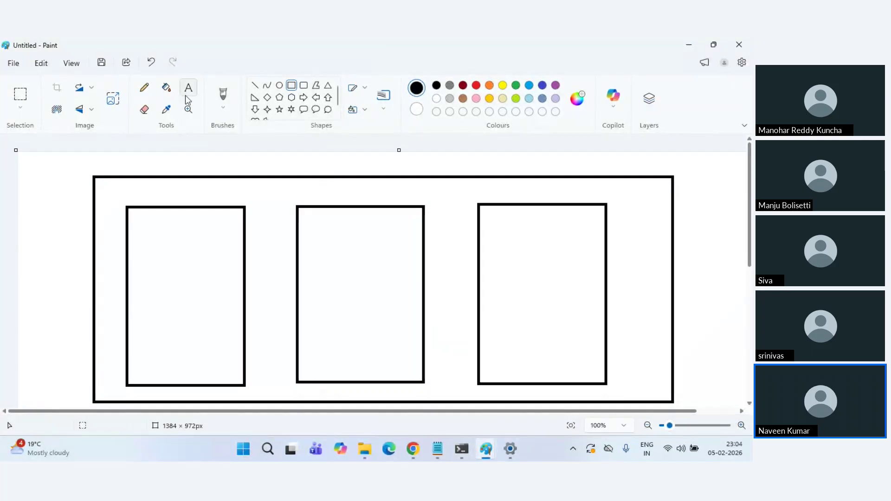
Label the left box Hub-vNet, redoing the first attempt
click(131, 186)
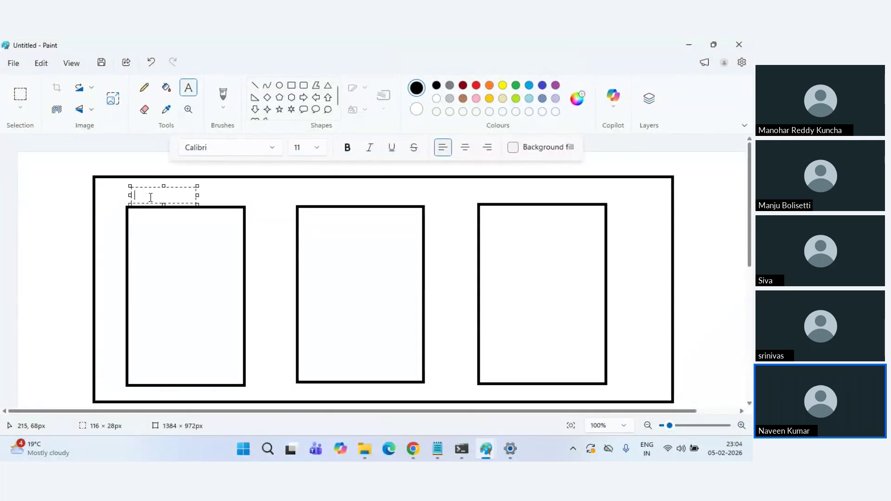
text(Hub)
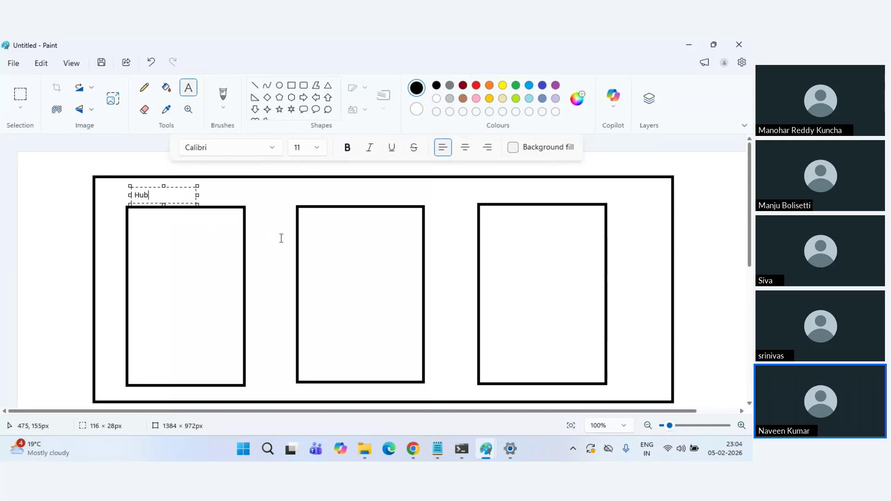
click(281, 238)
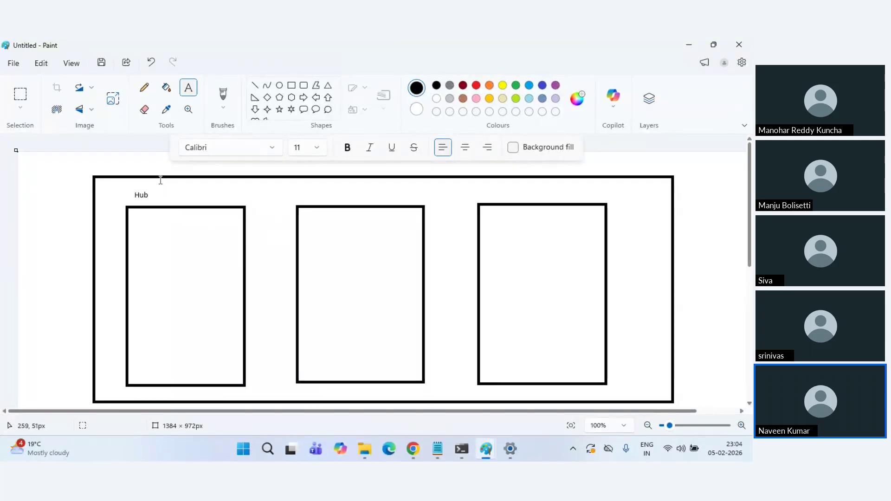
key(ctrl+z)
drag(138, 195, 204, 212)
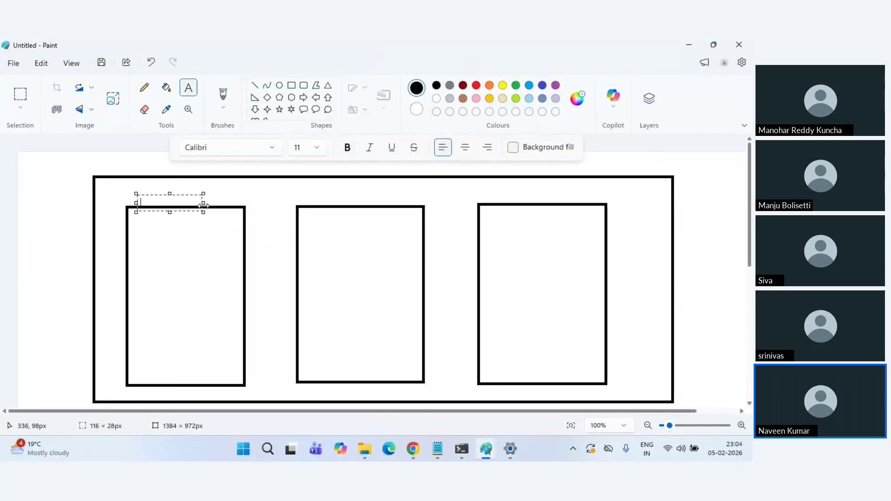
text(Hub-vNet)
drag(192, 196, 191, 191)
click(268, 192)
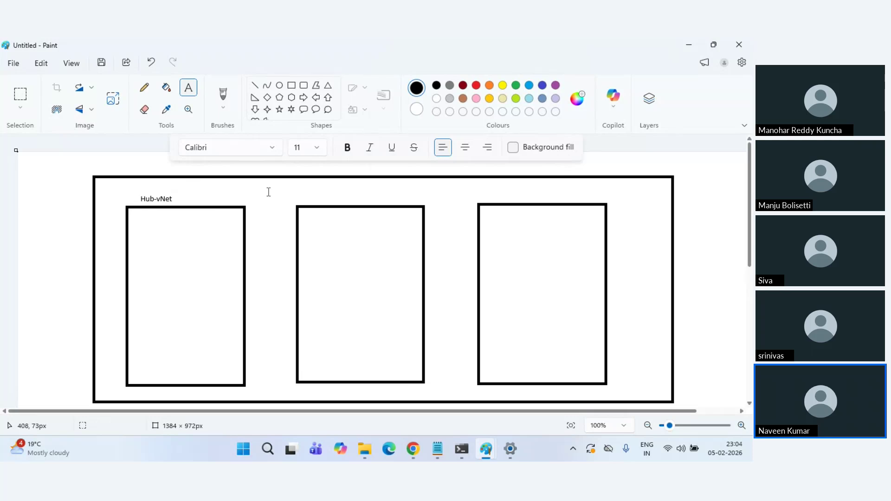
Label the middle and right boxes Spoke1-vNet and Spoke2-vNet
click(319, 189)
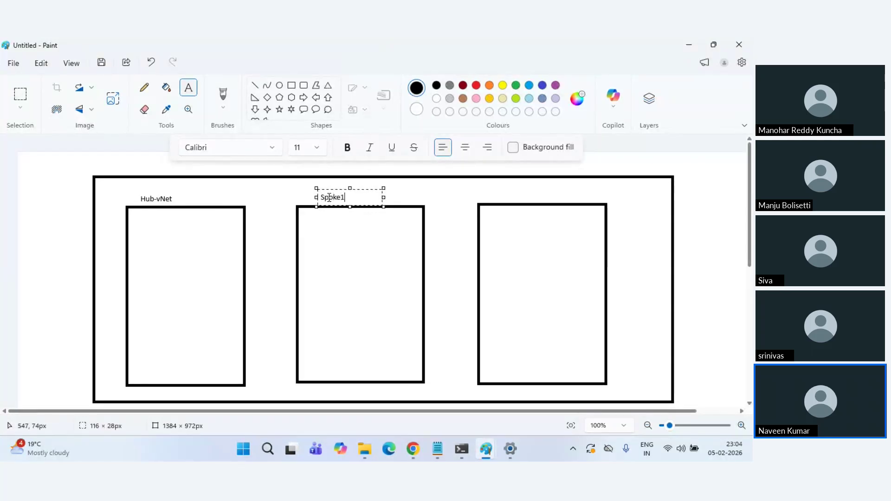
key(BackSpace)
key(BackSpace)
click(439, 201)
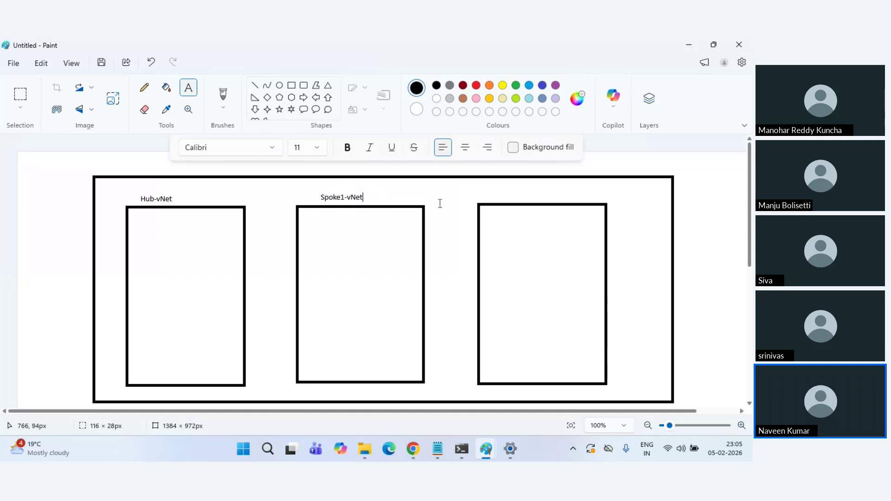
click(492, 191)
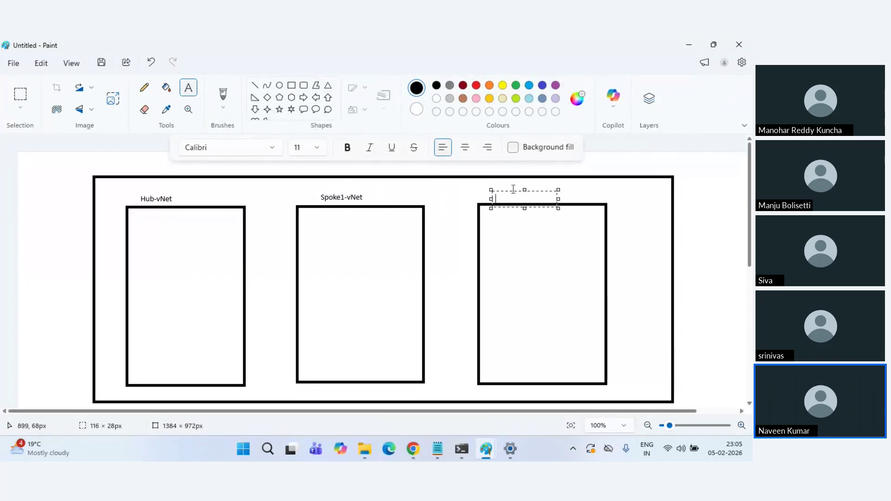
drag(513, 191, 513, 187)
text(Spo)
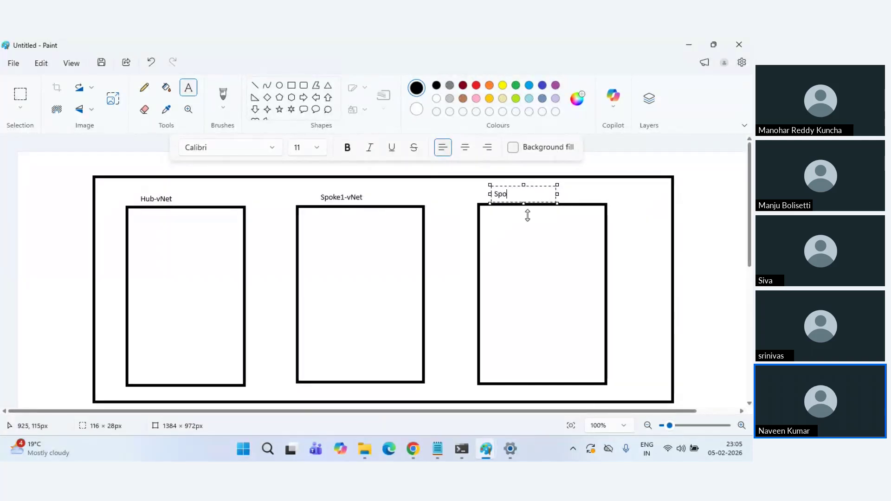
text(ke2-v)
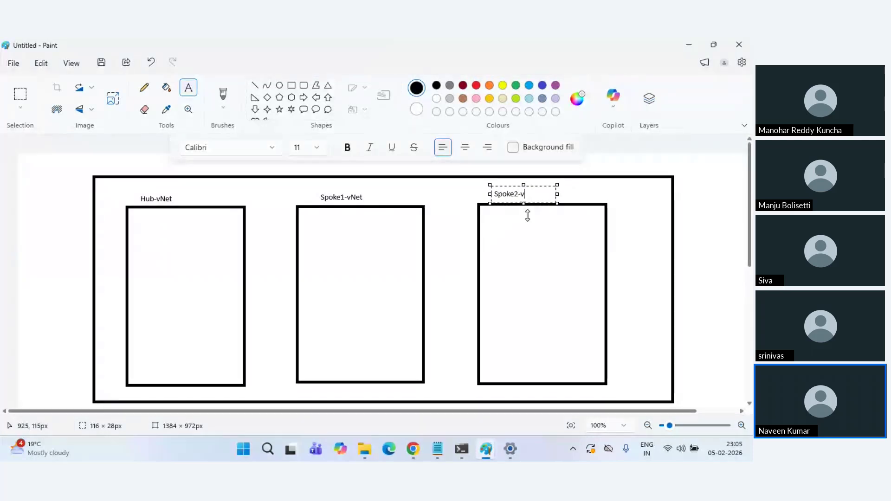
text(Net)
click(446, 250)
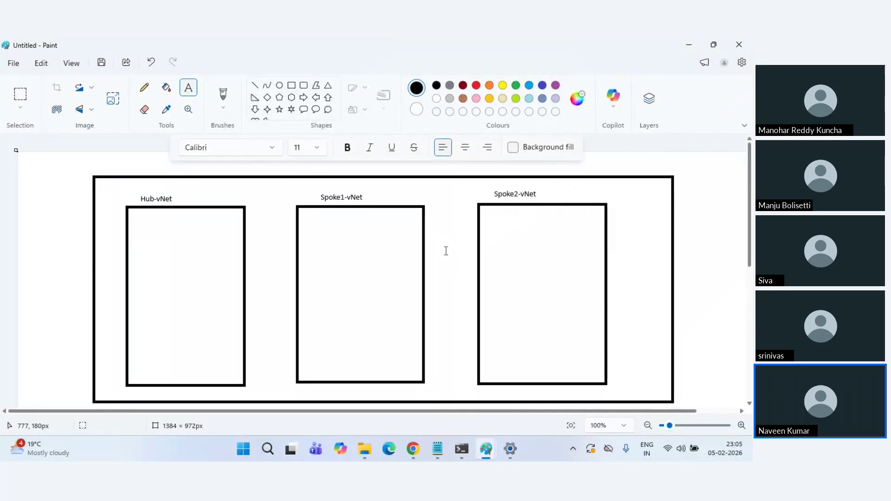
Draw a small box inside Hub-vNet with the label Azure Bastion above it
click(292, 85)
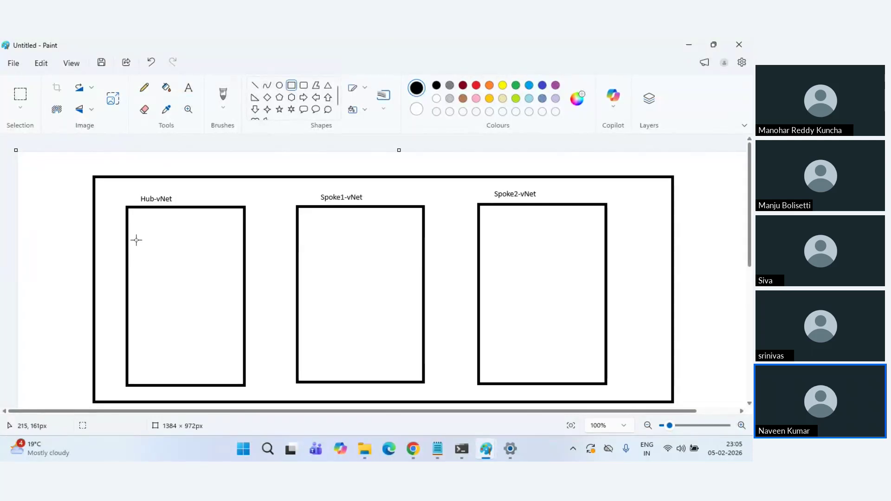
drag(137, 237, 222, 262)
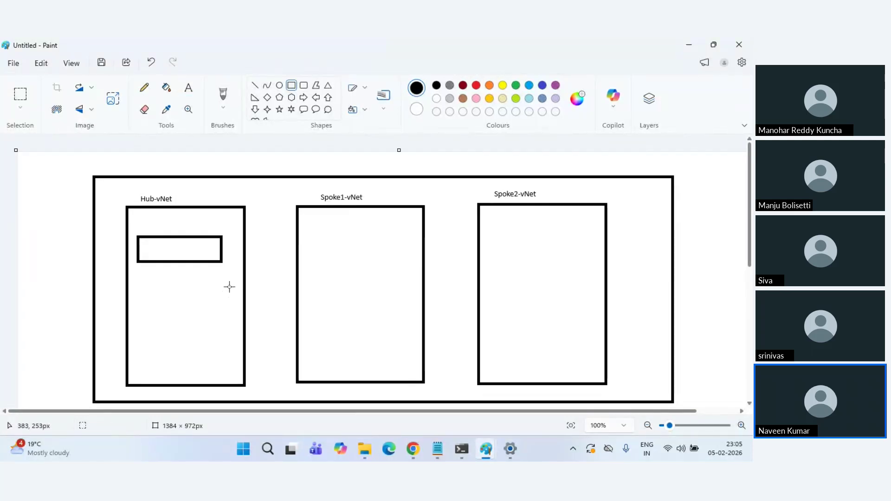
click(188, 87)
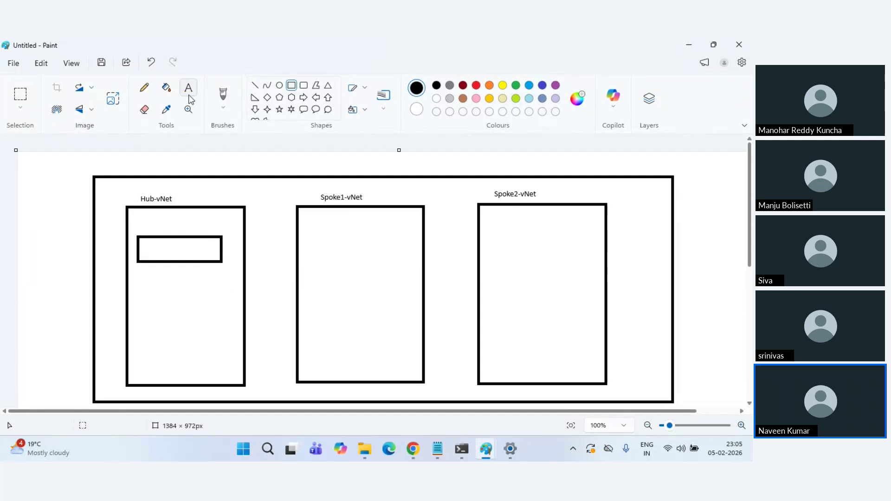
click(141, 227)
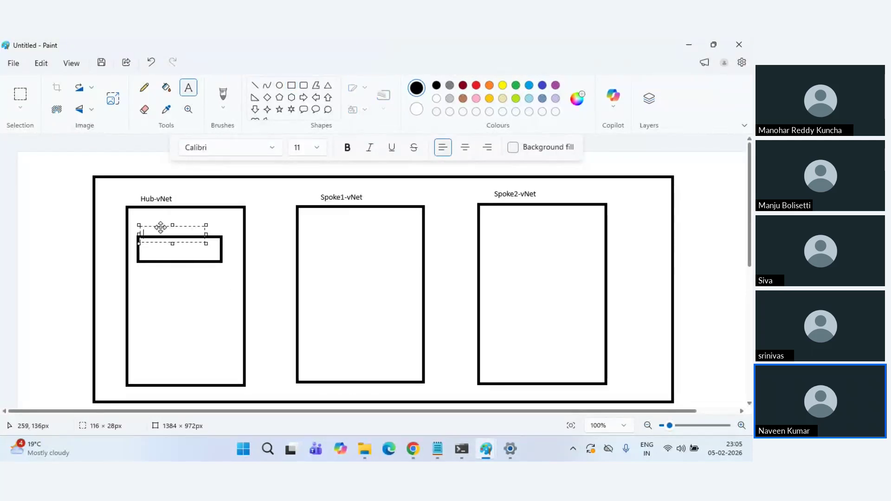
drag(161, 226, 161, 218)
text(Az)
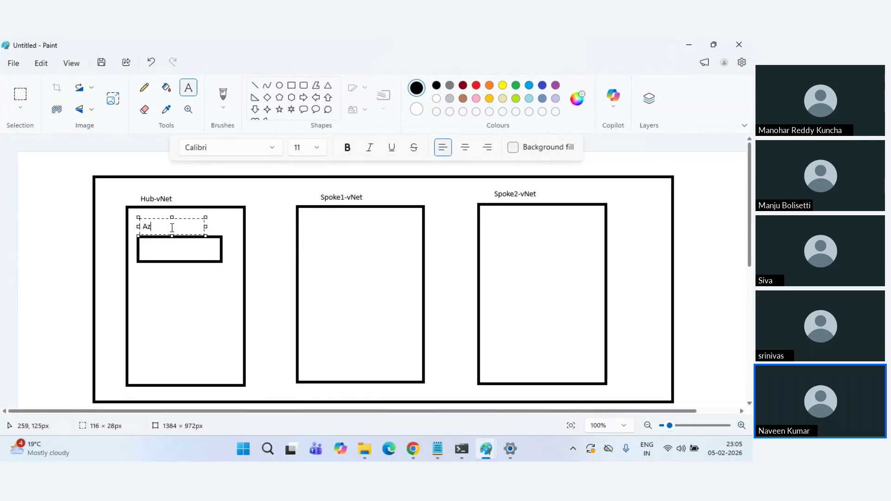
text(ure Bastion)
click(266, 263)
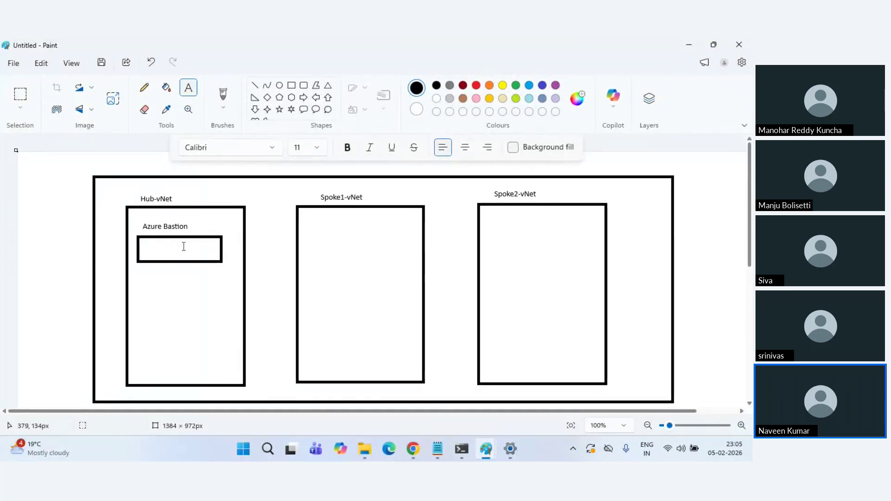
click(292, 85)
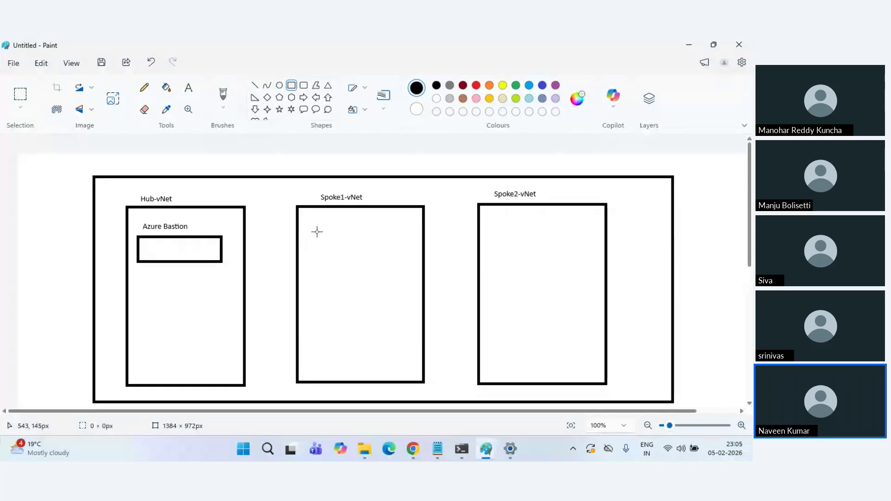
Draw an inner box inside Spoke1-vNet labelled Spoke1-Subnet
drag(314, 231, 408, 361)
click(464, 309)
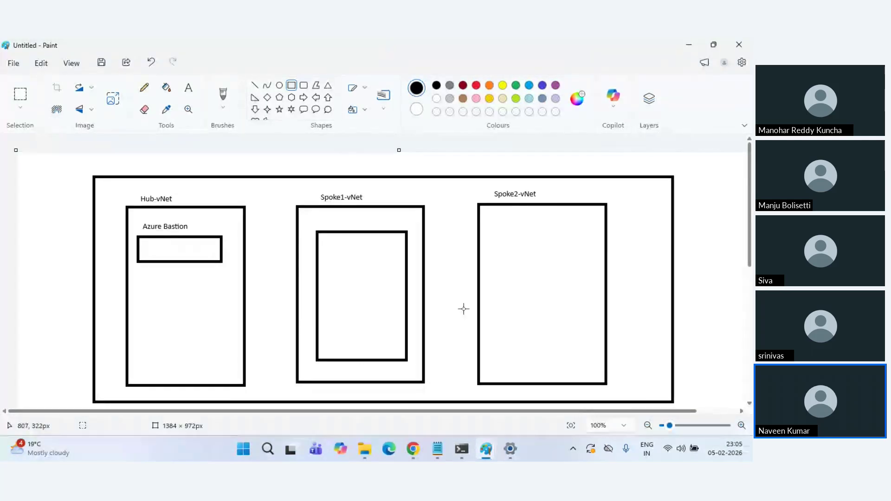
click(188, 89)
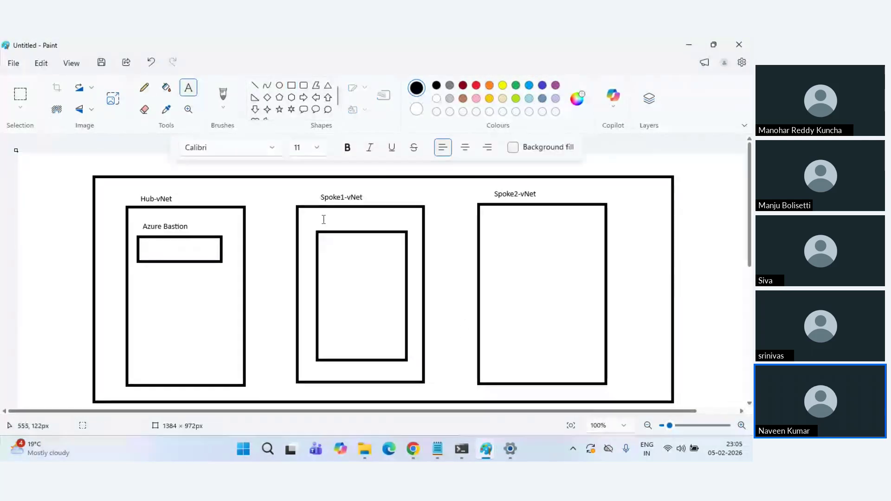
drag(322, 217, 343, 218)
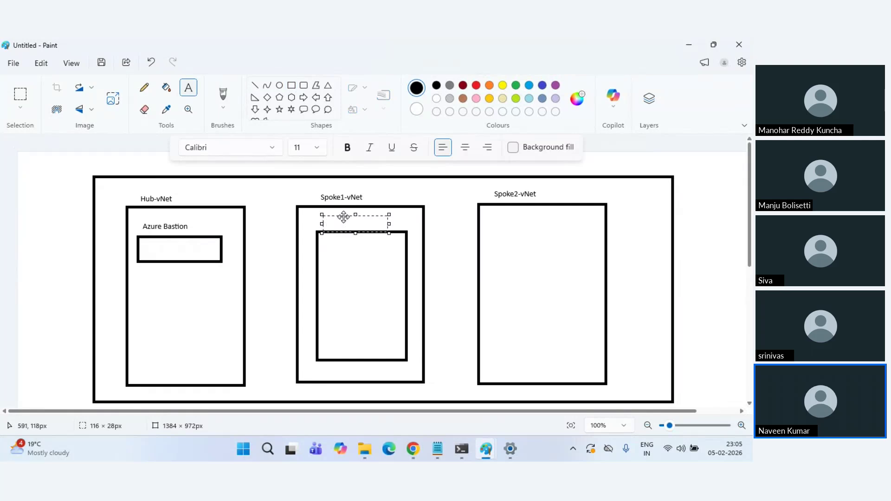
text(Spoke1-S)
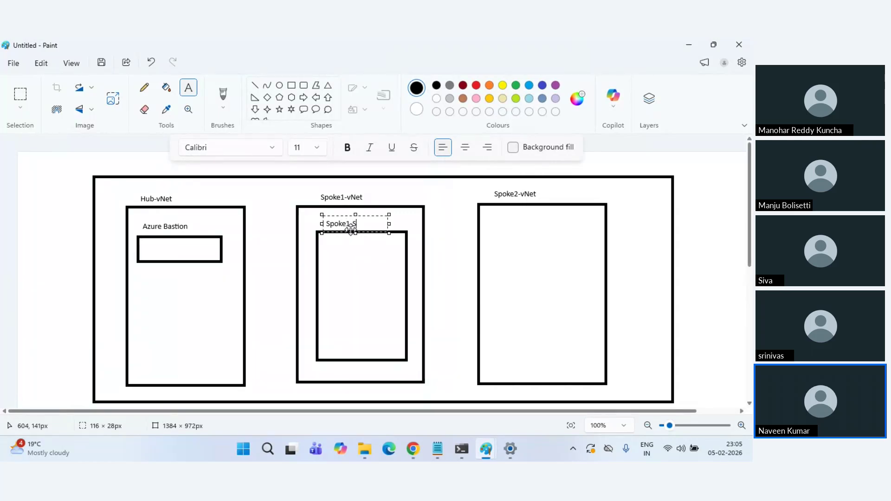
text(ubnet)
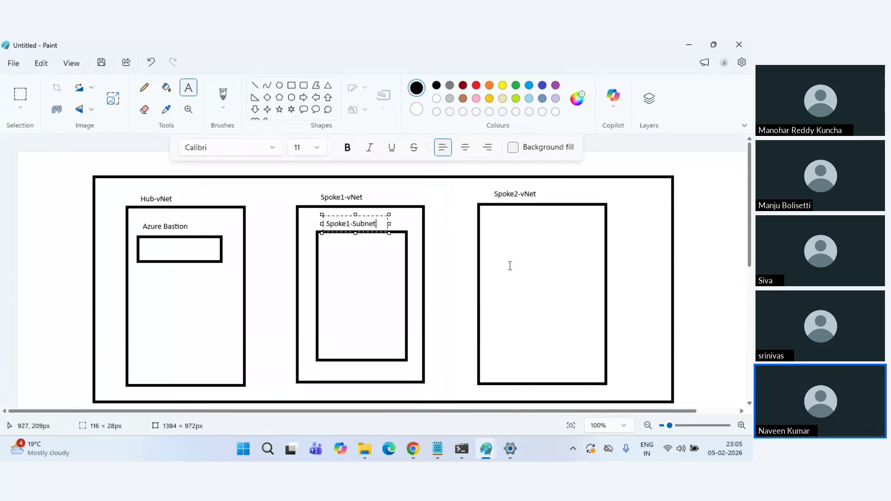
click(474, 265)
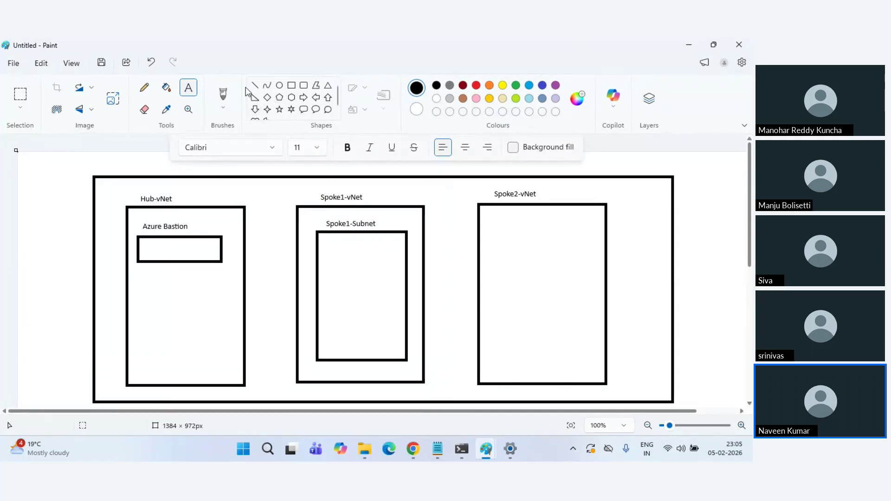
Draw an inner box inside Spoke2-vNet labelled Spoke2-Subnet
click(292, 85)
drag(499, 228, 587, 347)
click(351, 175)
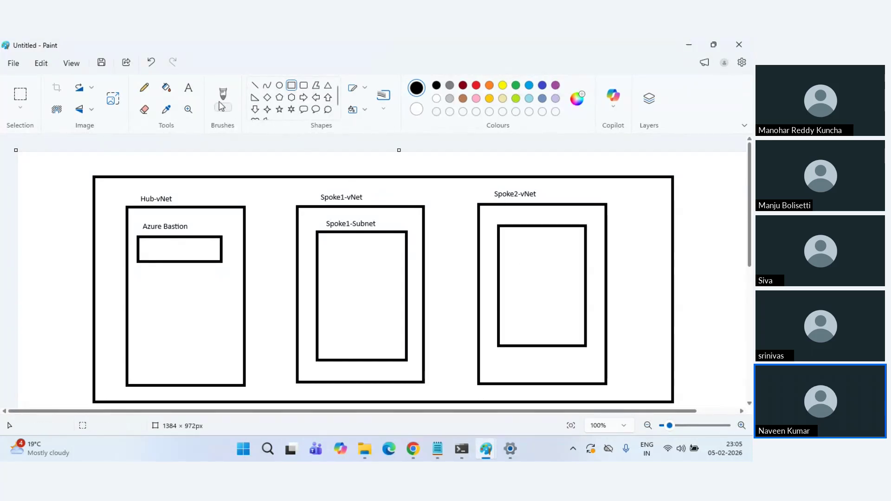
click(188, 88)
click(502, 216)
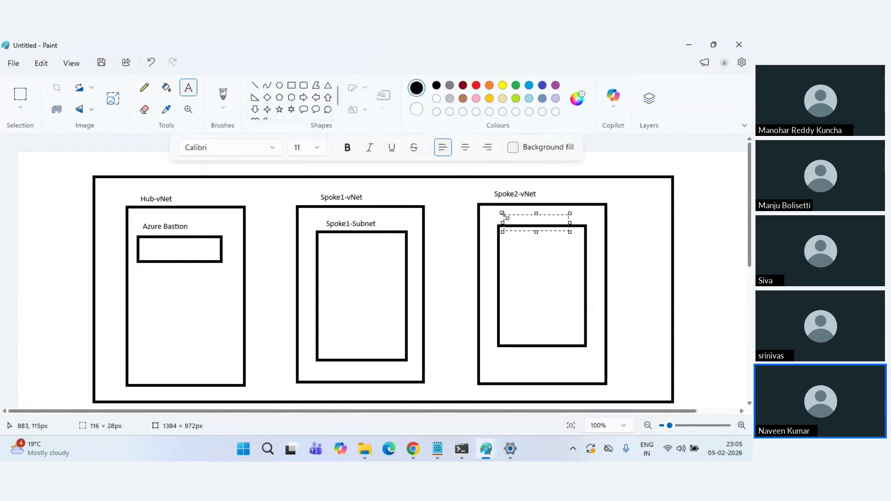
text(Spoke2)
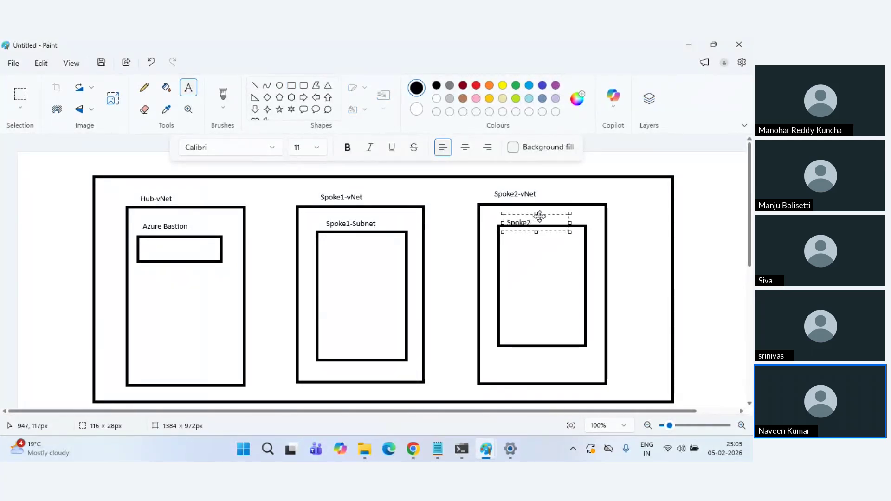
drag(539, 215, 542, 210)
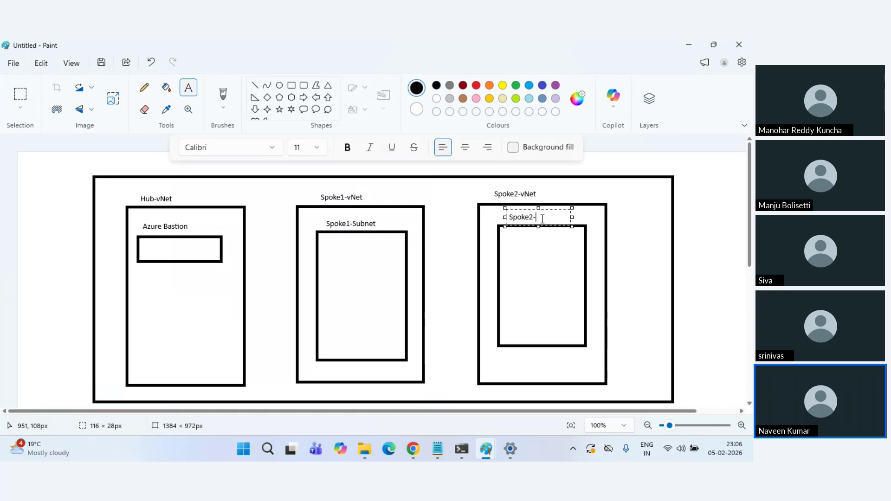
text(e2-Subnet)
click(453, 272)
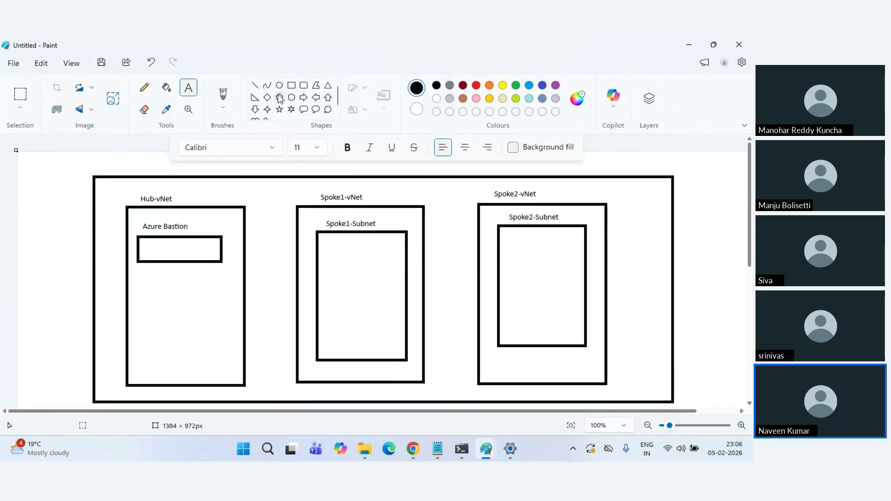
Add a rounded VM box inside Spoke1-Subnet labelled spoke1-vm1
click(304, 85)
drag(338, 262, 378, 298)
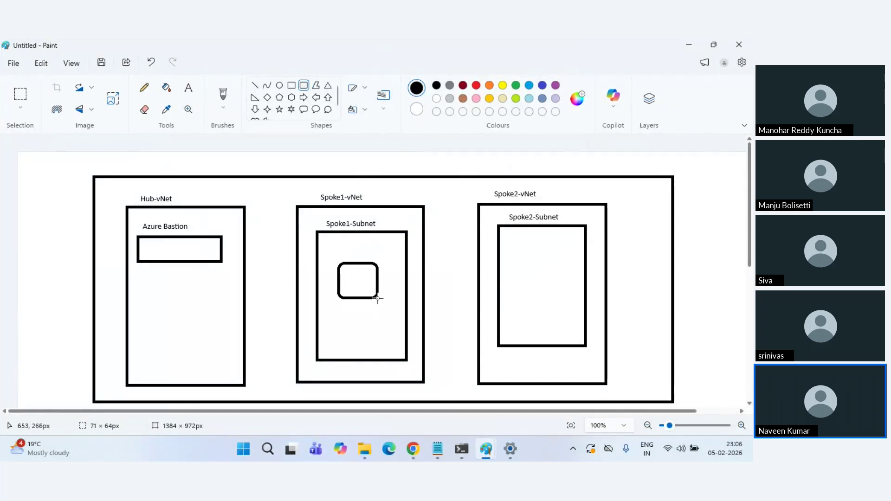
click(189, 88)
click(346, 307)
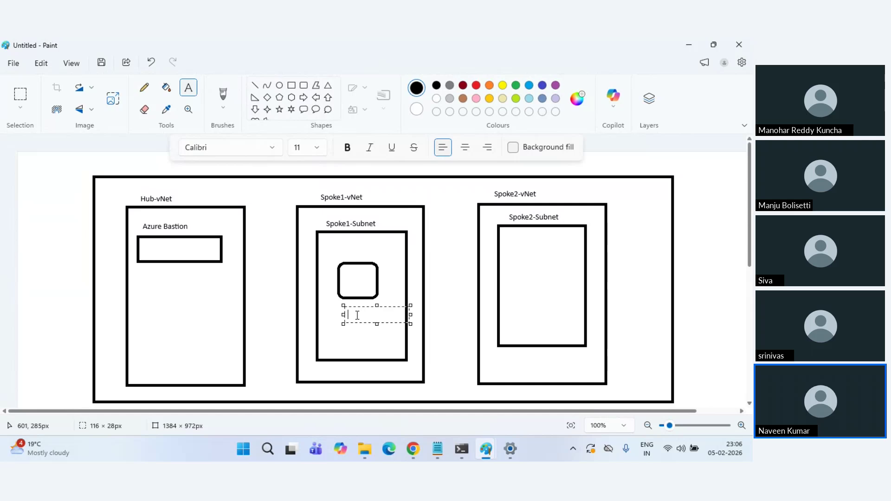
text(vm1)
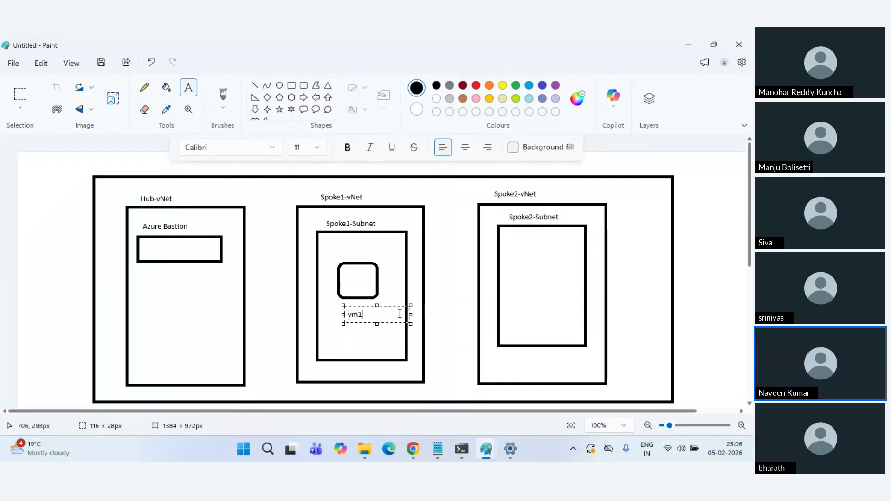
key(ctrl+a)
text(spoke1)
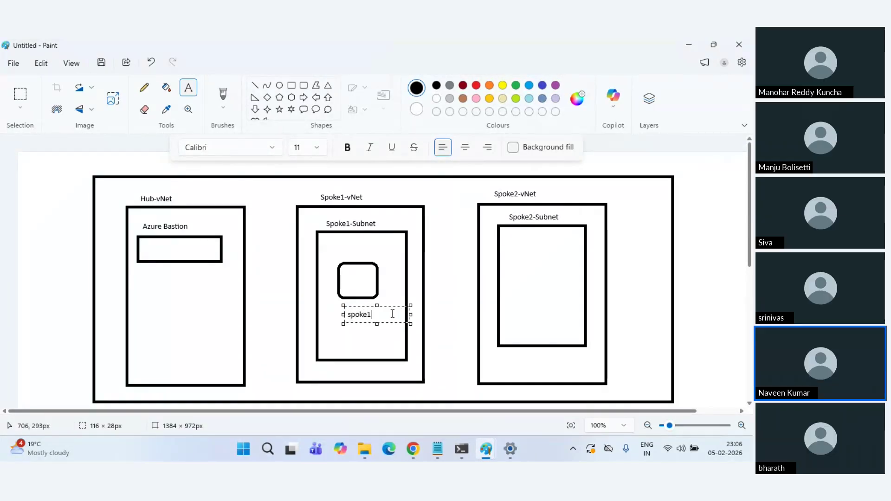
text(-vm1)
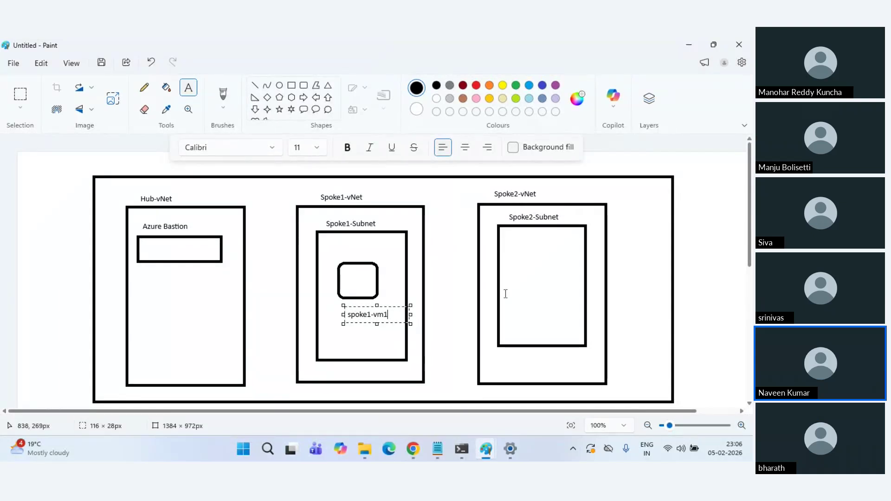
click(524, 290)
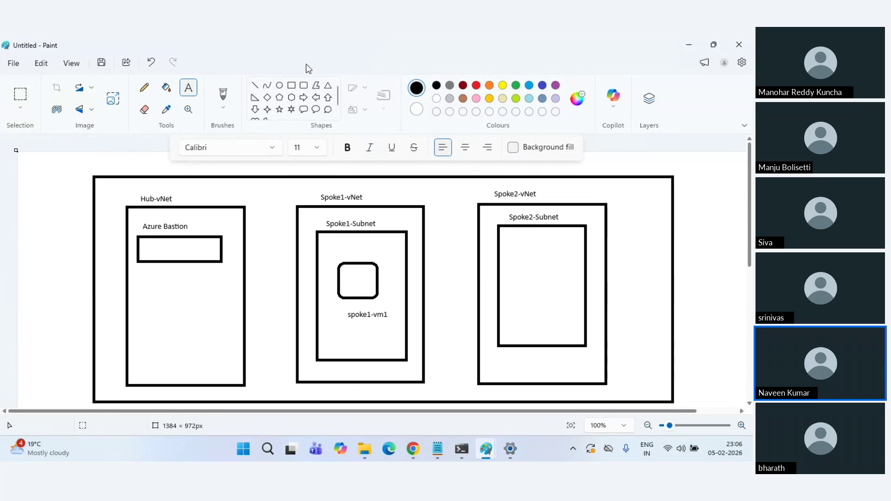
Add a rounded VM box inside Spoke2-Subnet labelled spoke2-vm2
click(303, 87)
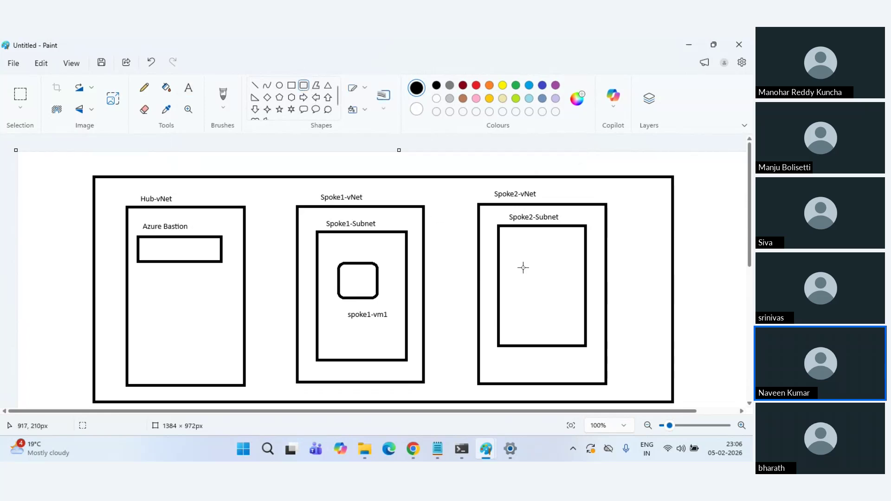
drag(524, 261, 568, 295)
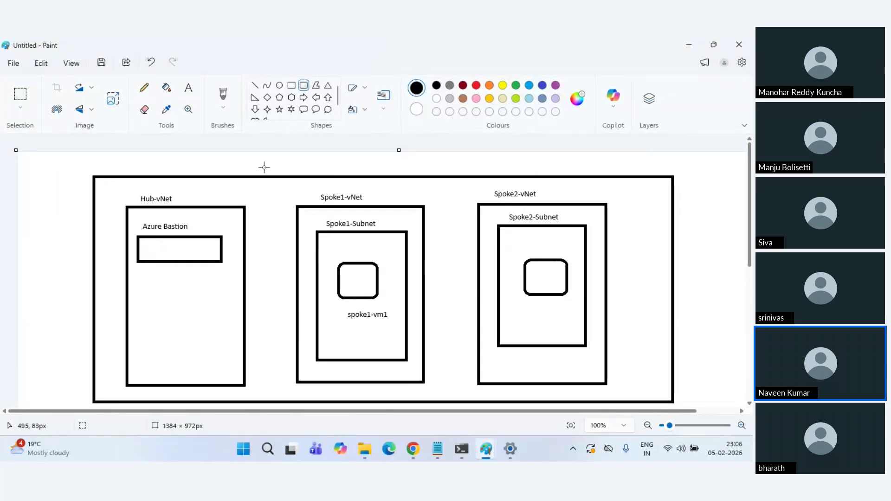
click(193, 92)
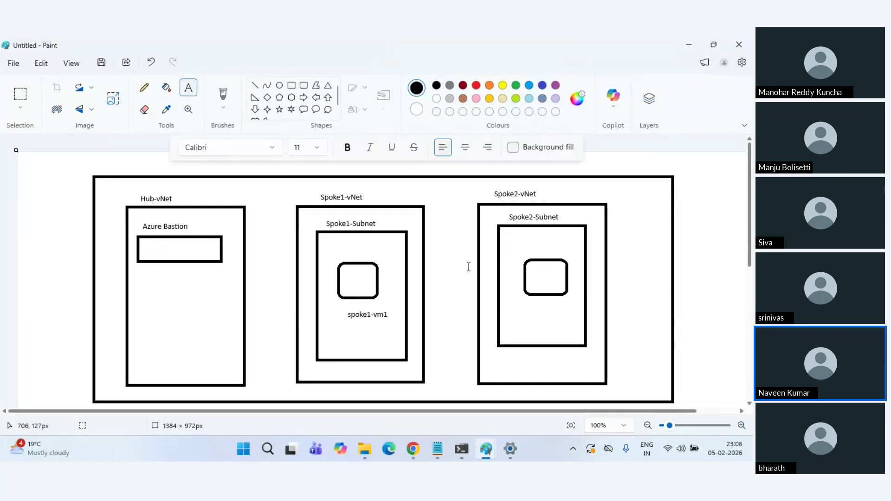
click(525, 305)
text(spoke2)
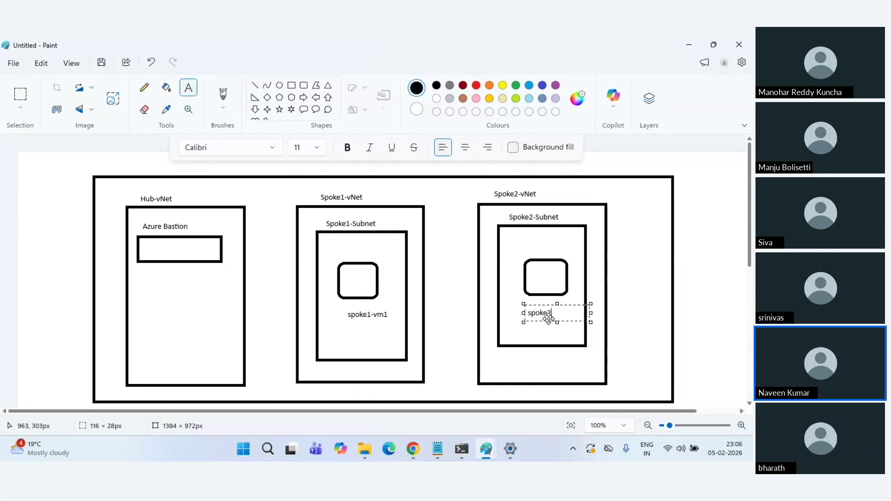
text(-vm2)
click(613, 275)
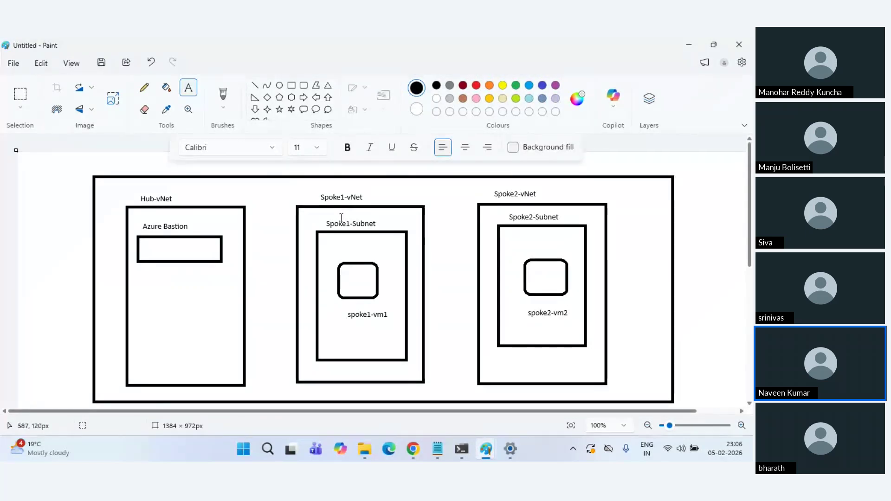
Draw a second box below Azure Bastion in Hub-vNet, labelled Azure Firewall beneath it
click(291, 86)
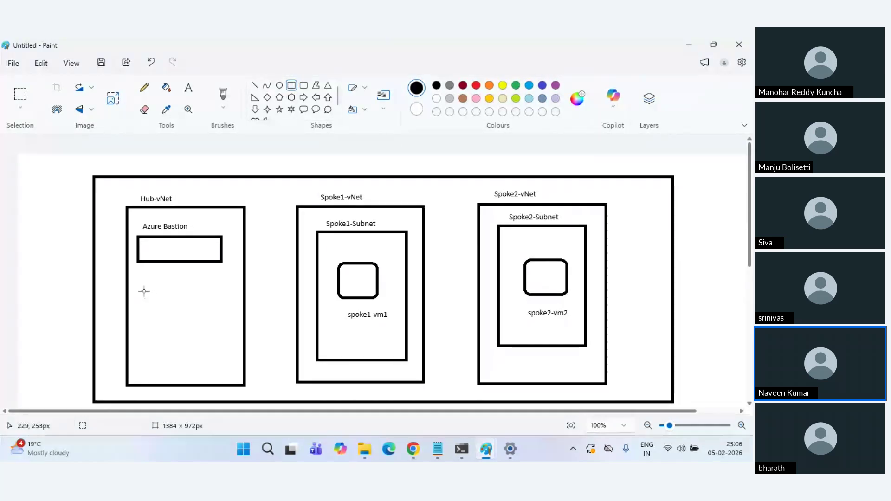
drag(144, 291, 224, 317)
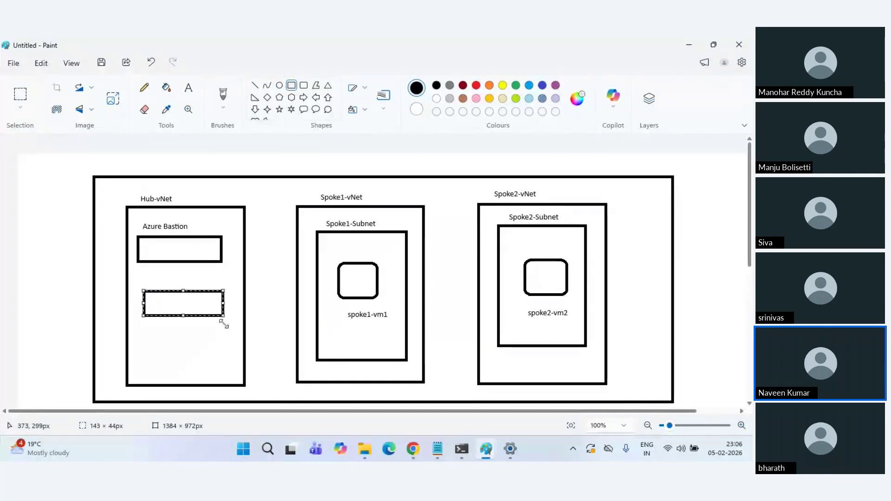
click(189, 90)
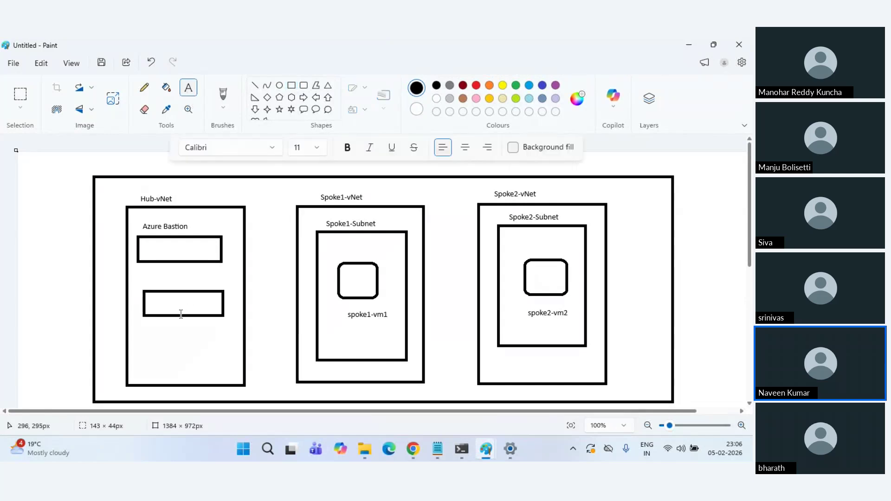
click(146, 325)
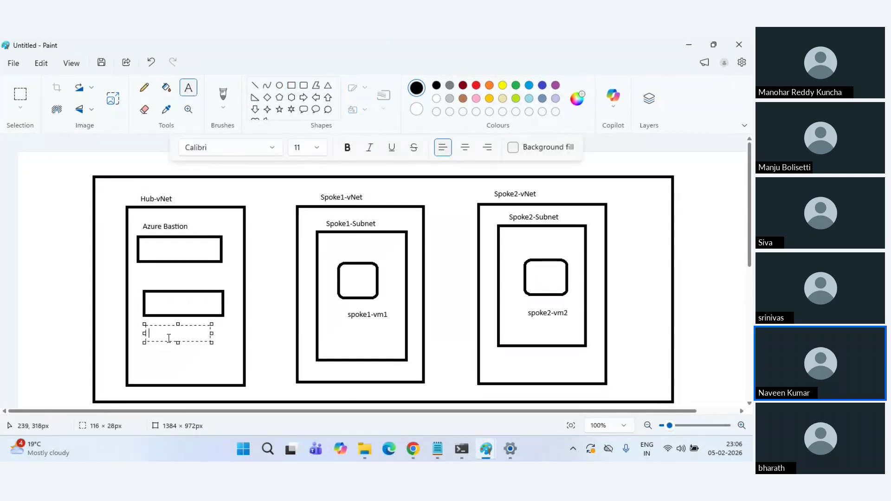
text(Azure Fire)
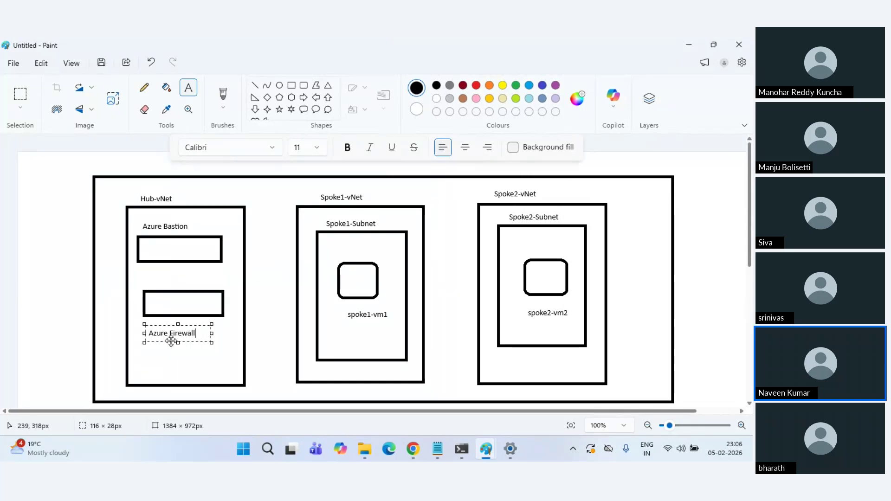
text(wall)
click(185, 355)
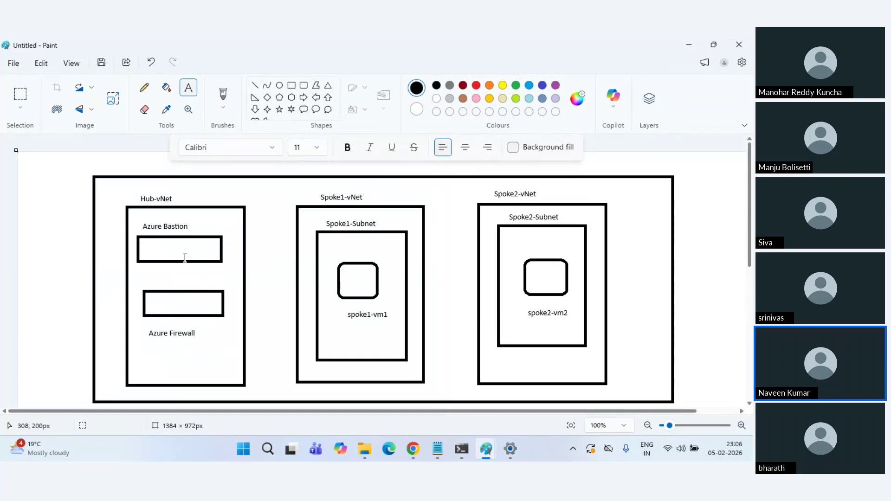
mouse_move(419, 458)
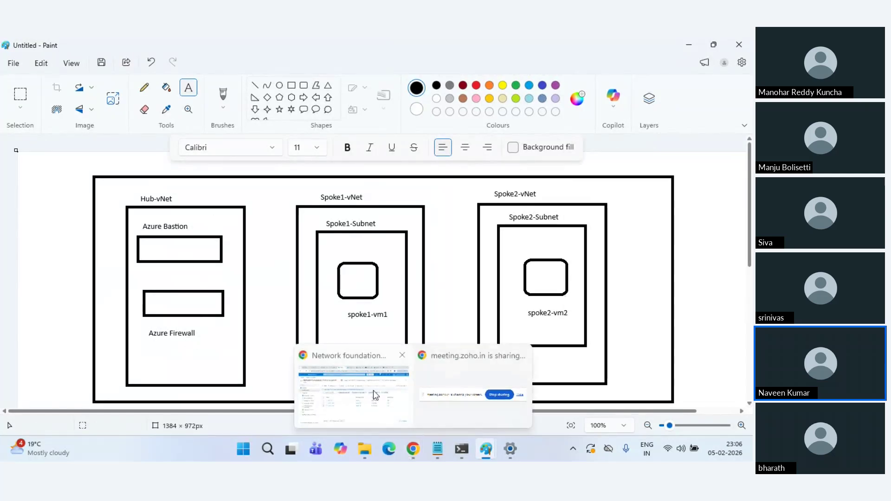
click(373, 391)
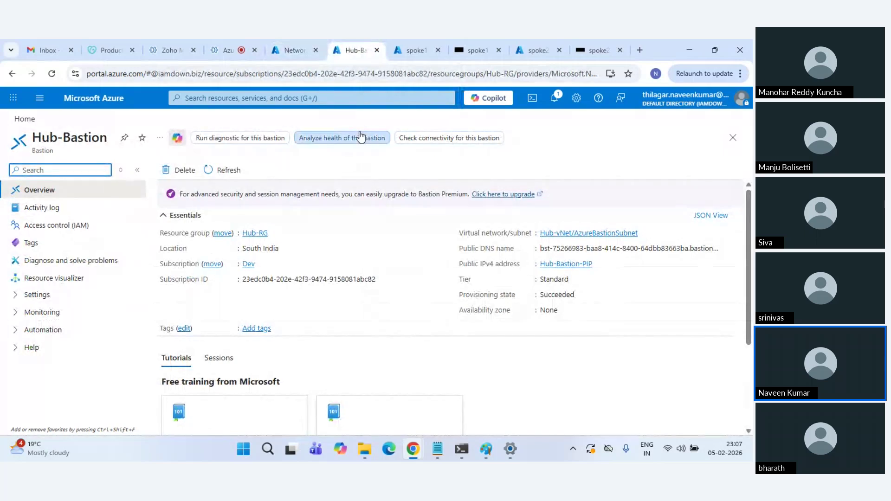
click(285, 44)
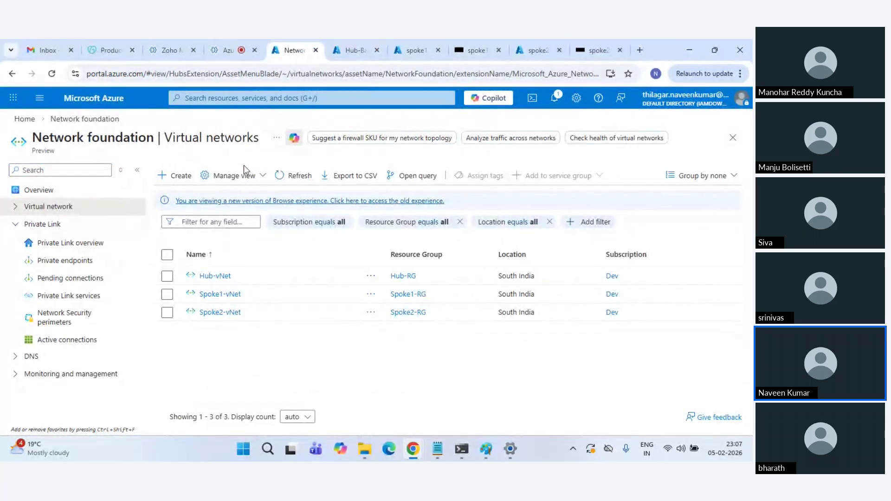
key(alt+Tab)
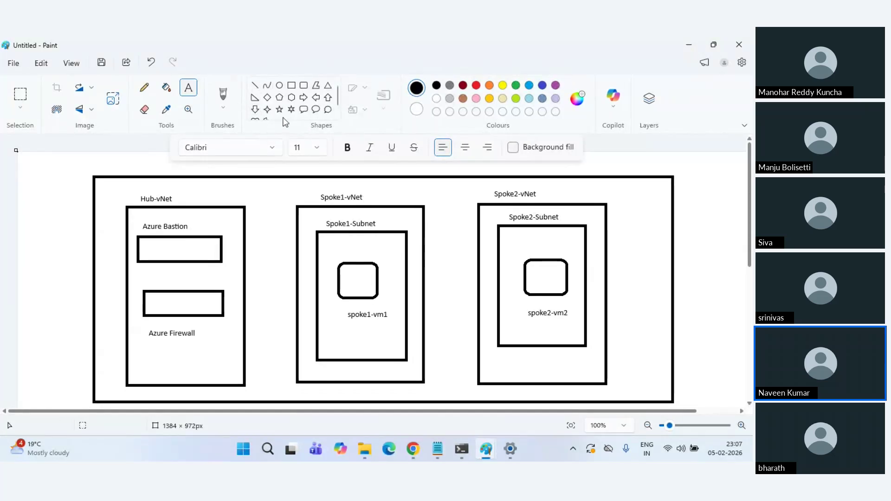
Pencil a double-headed arrow from Hub-vNet to Spoke1-vNet and label it Peering
click(144, 87)
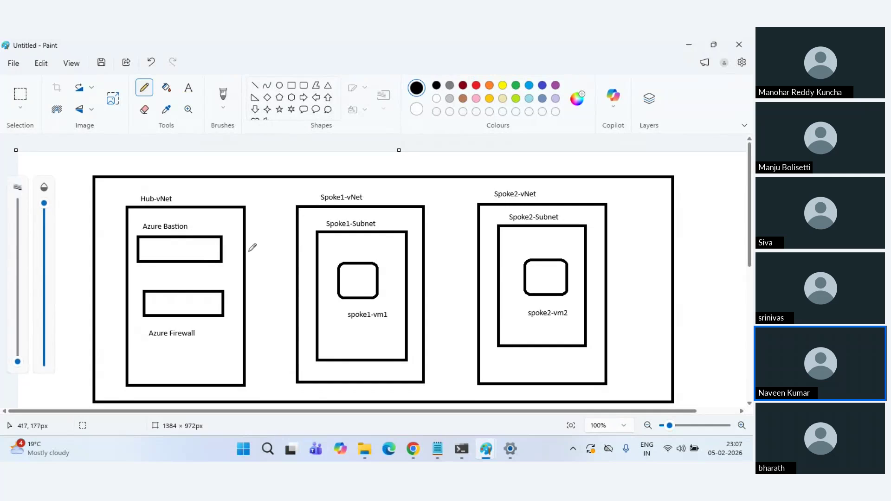
mouse_move(246, 255)
mouse_down()
mouse_move(298, 249)
mouse_move(258, 266)
mouse_up()
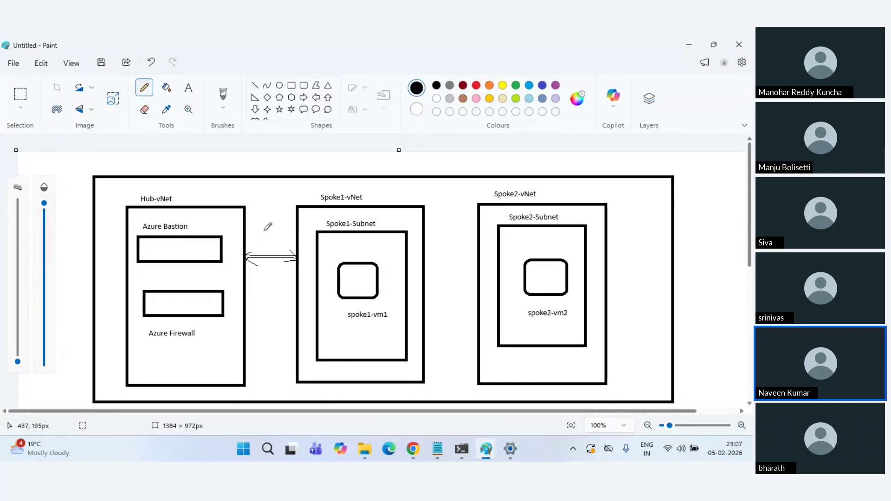
click(188, 87)
click(247, 229)
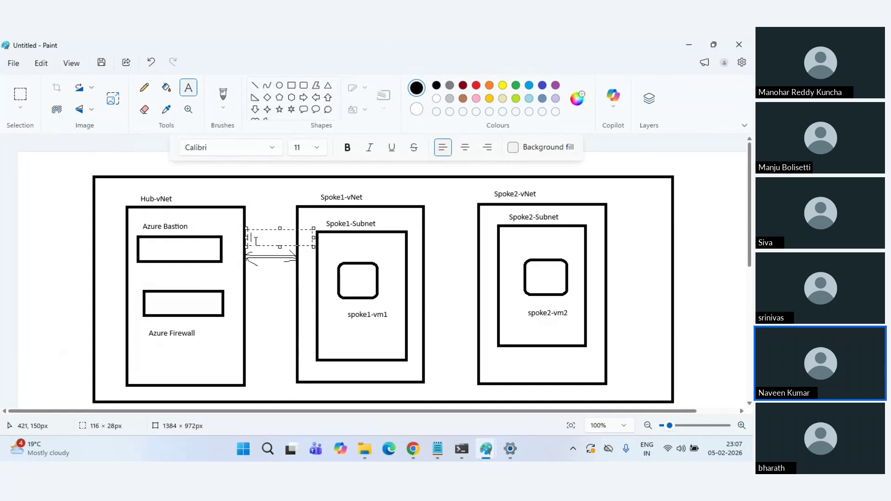
text(Peerin)
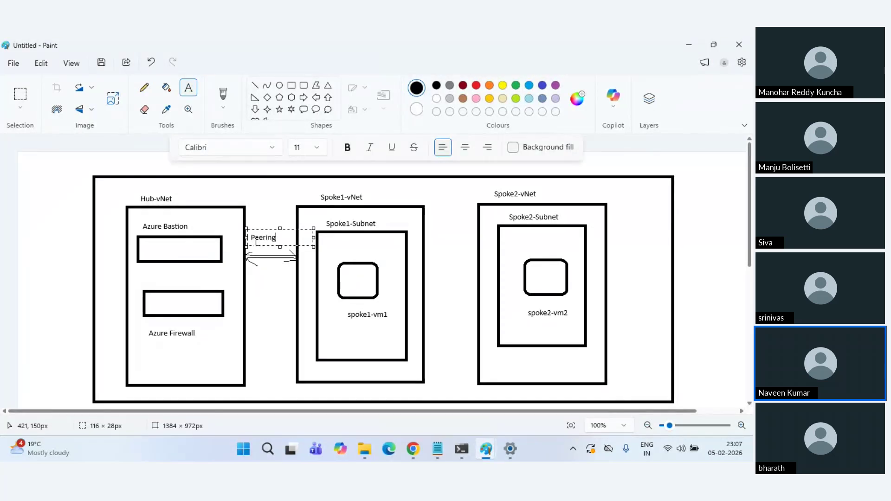
text(g)
click(144, 87)
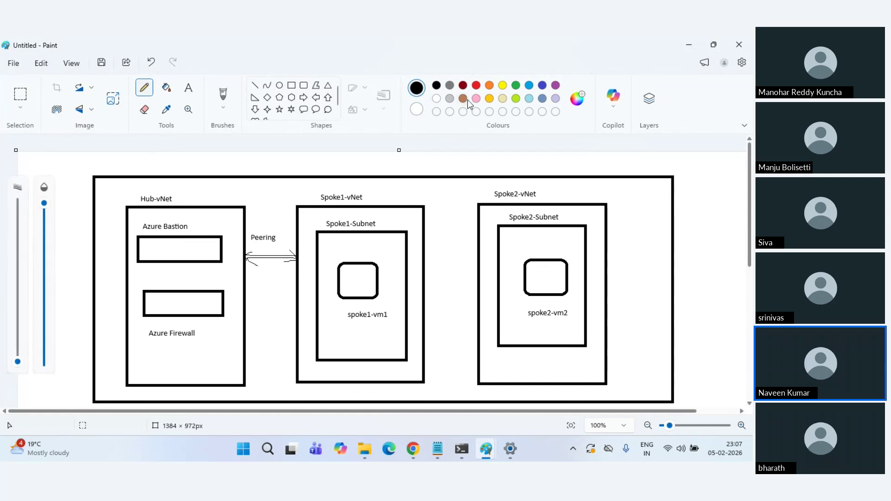
Draw an orange line from Hub-vNet beneath Spoke1 to Spoke2-vNet
click(491, 86)
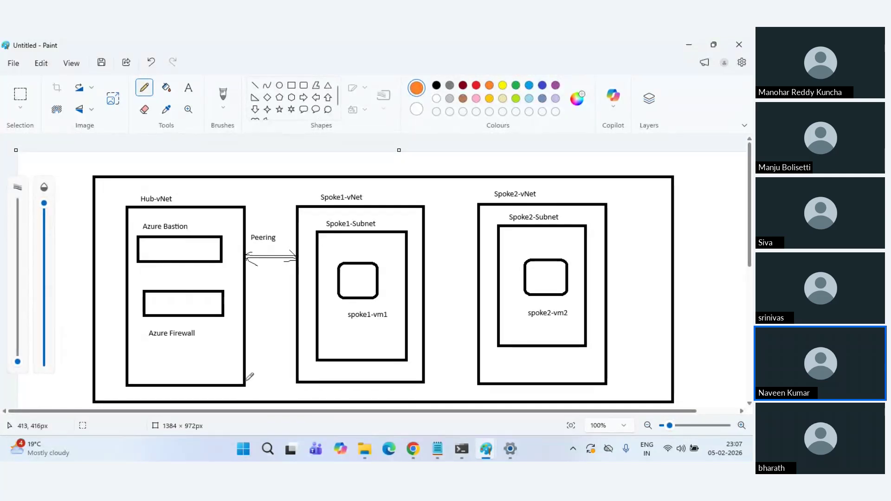
mouse_move(246, 379)
mouse_down()
mouse_move(261, 392)
mouse_move(316, 393)
mouse_up()
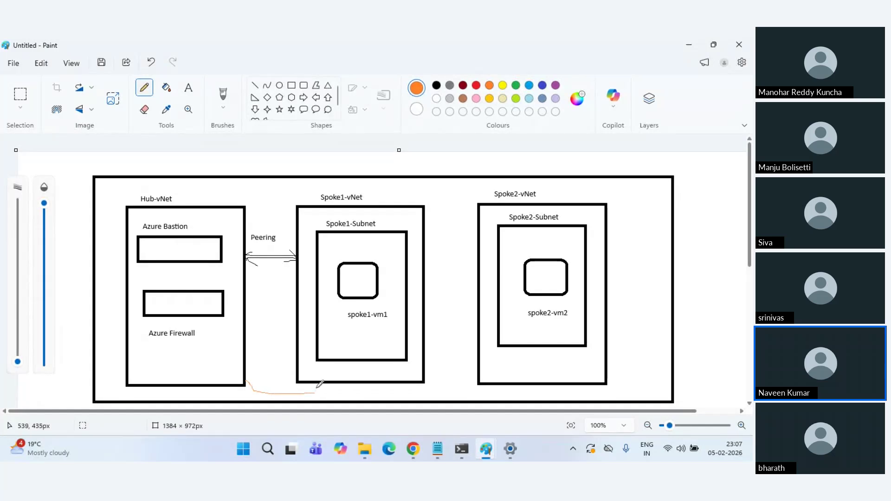
key(ctrl+z)
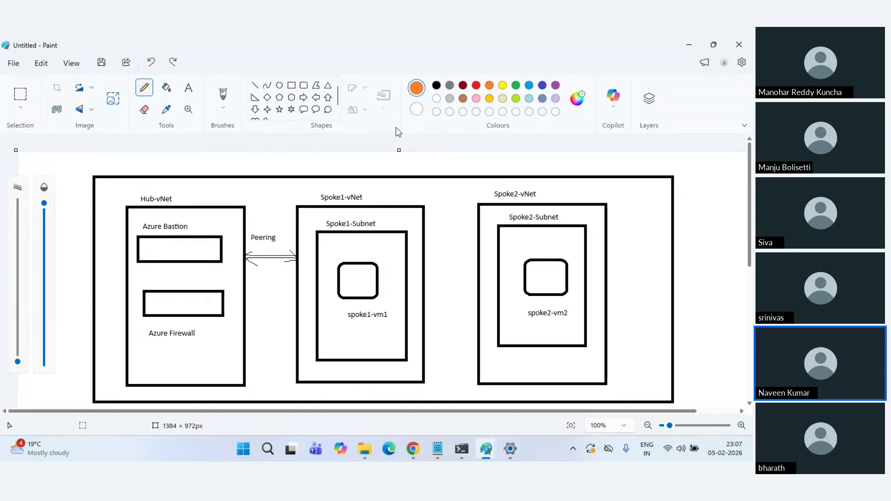
click(96, 91)
click(95, 89)
mouse_move(248, 389)
mouse_down()
mouse_move(459, 395)
mouse_move(467, 357)
mouse_move(474, 359)
mouse_up()
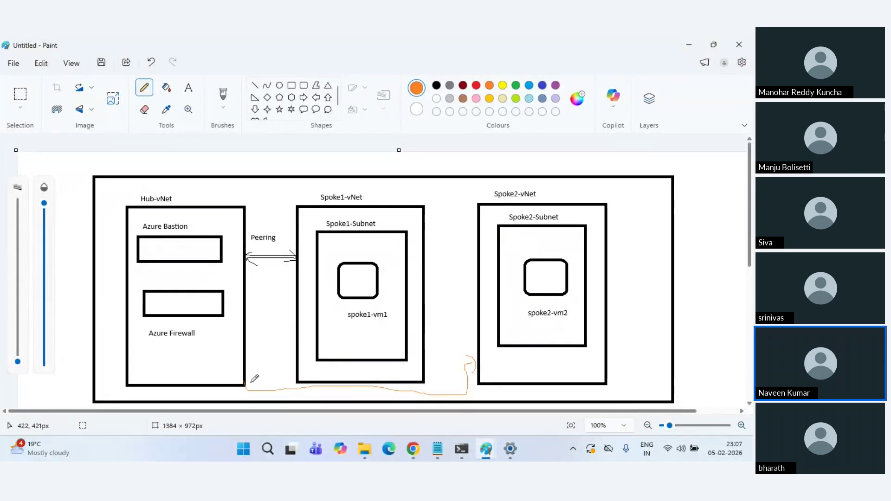
drag(241, 392, 269, 381)
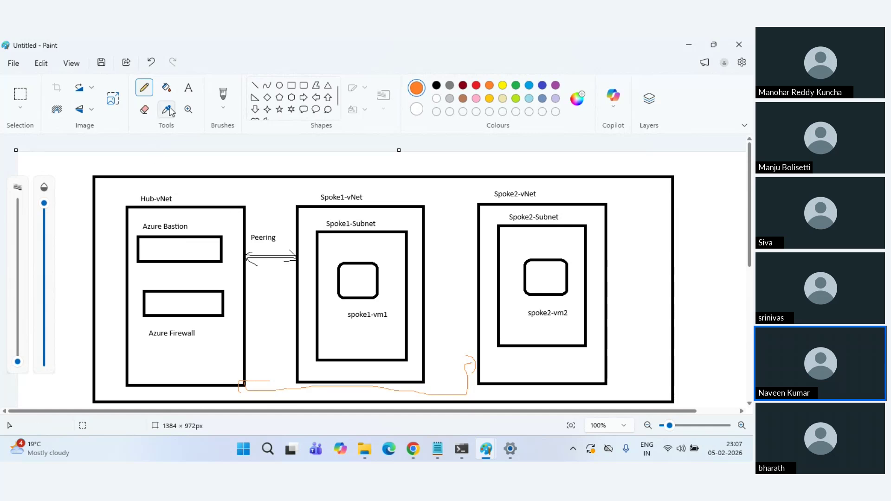
Label the orange connector Peering in orange text
click(188, 88)
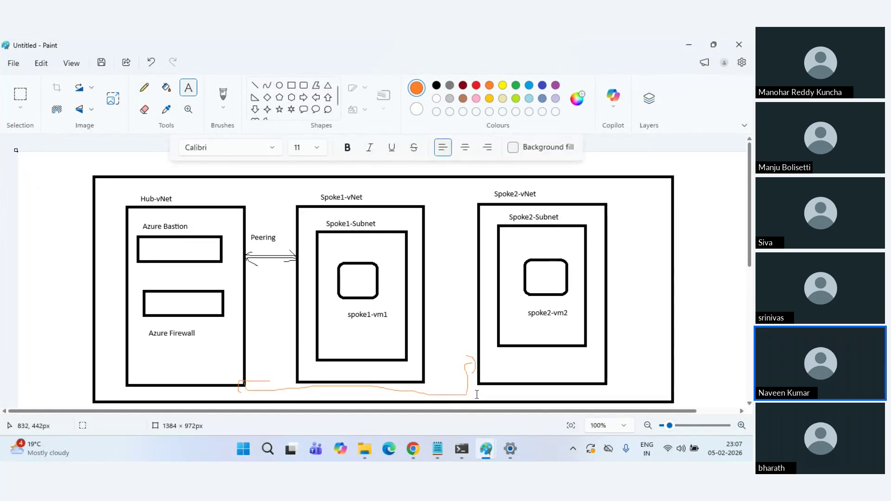
click(427, 385)
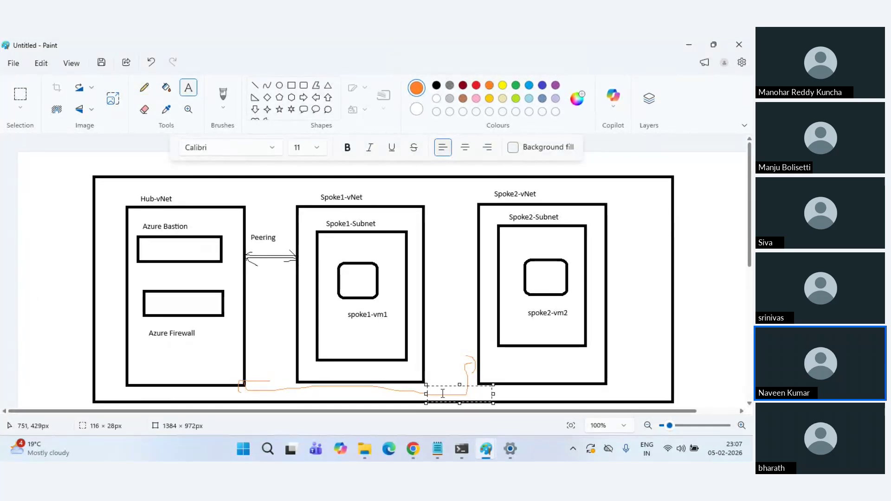
text(Peering)
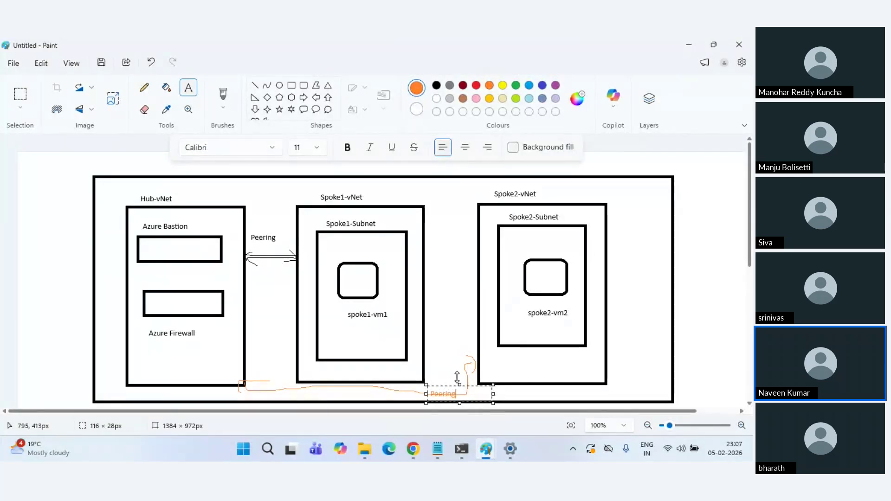
drag(442, 386, 445, 382)
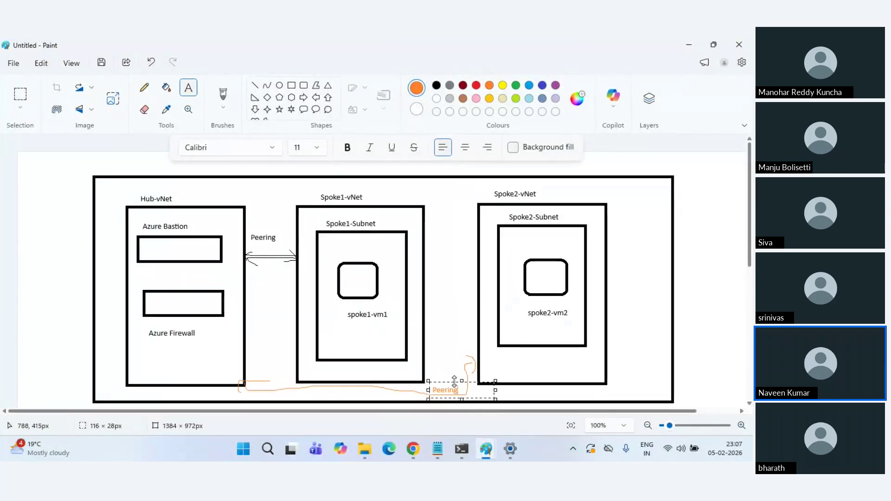
click(493, 390)
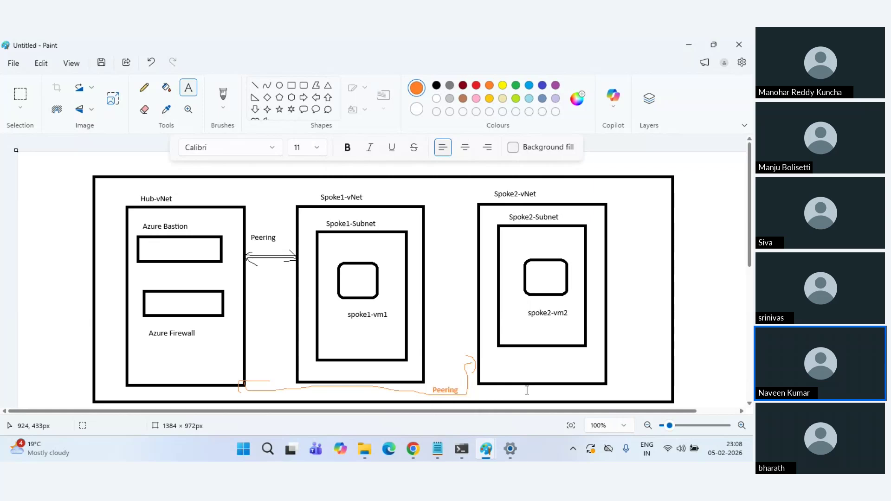
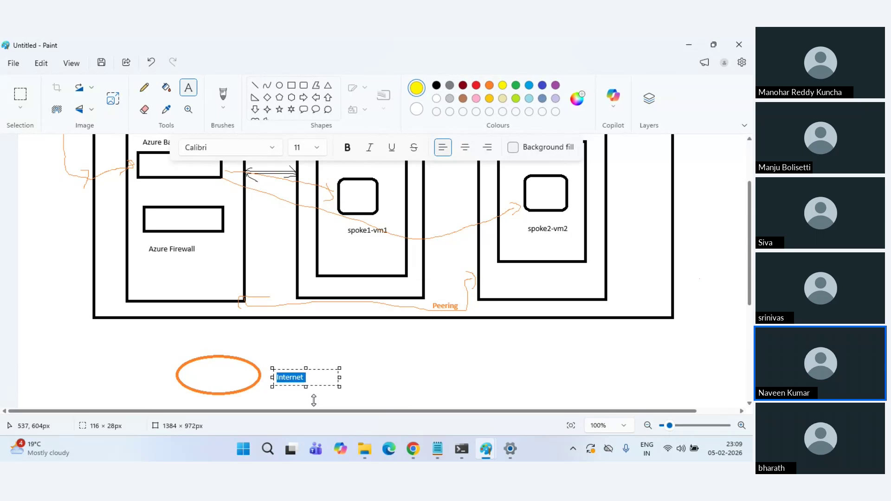
Make the Internet label green and pencil a green line from spoke1-vm1 down to Internet
click(516, 85)
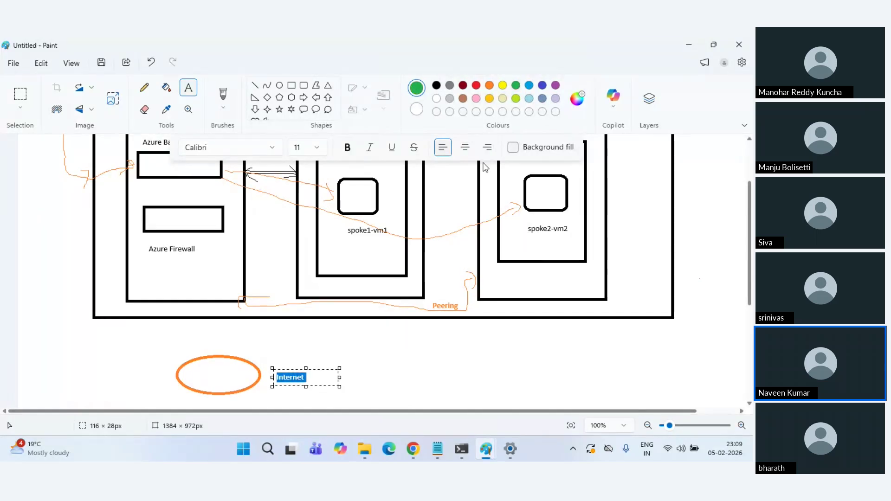
click(417, 380)
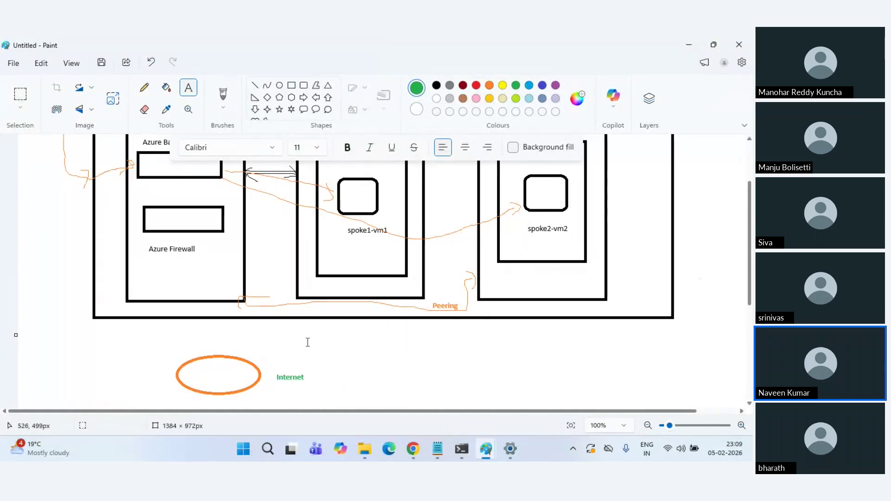
scroll(307, 325, up, 1)
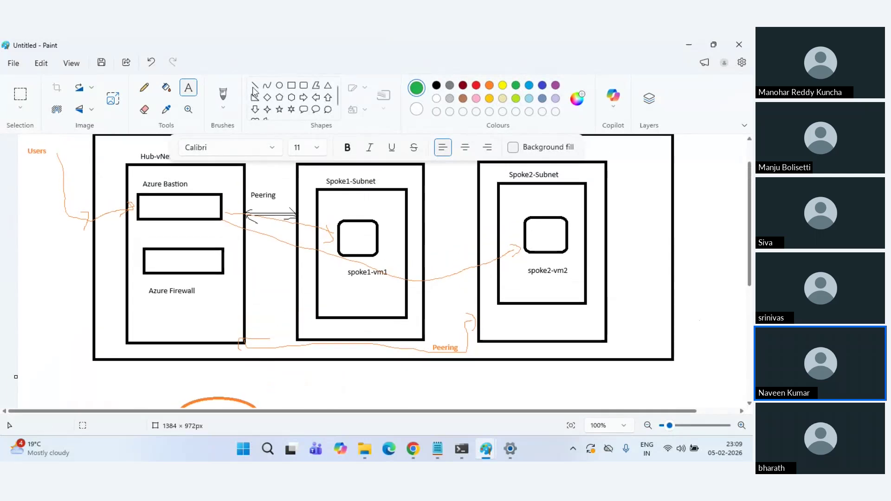
click(144, 88)
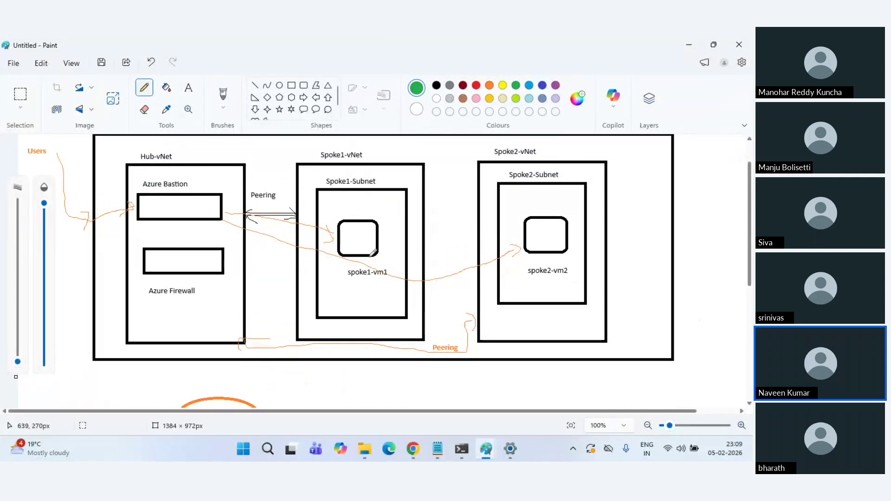
scroll(367, 254, down, 1)
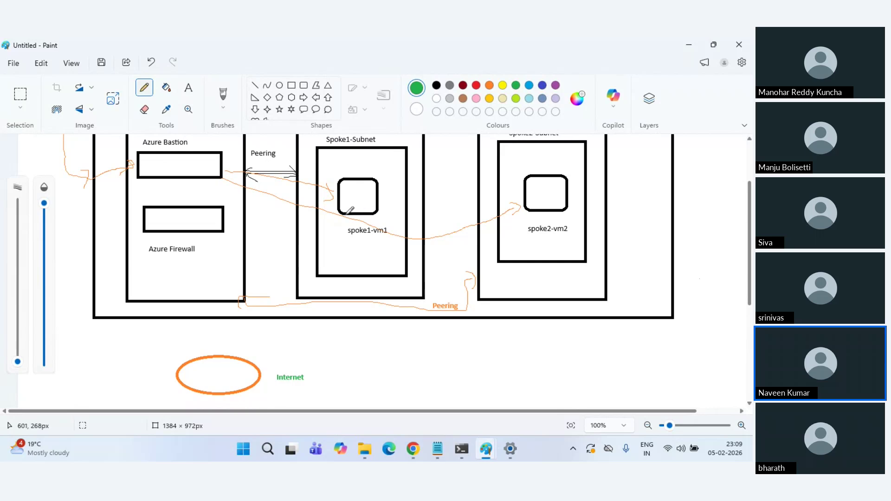
drag(347, 214, 338, 232)
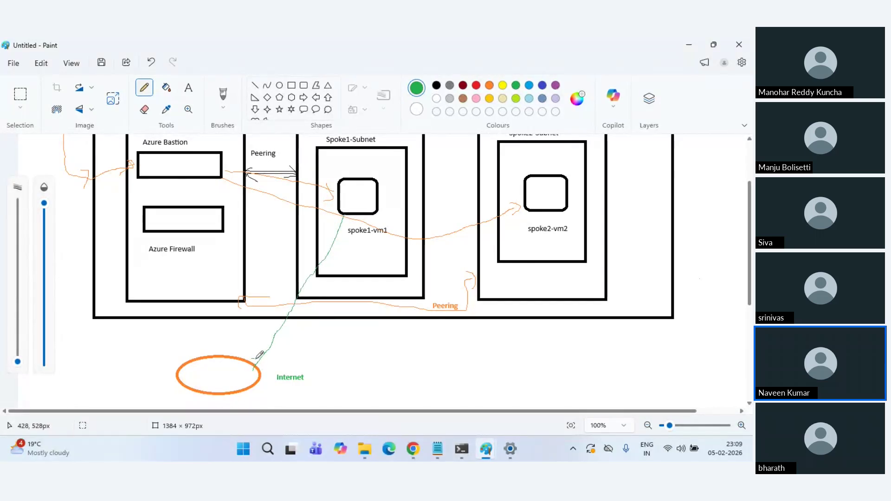
mouse_move(254, 359)
mouse_down()
mouse_move(257, 370)
mouse_move(268, 364)
mouse_up()
Draw a green line from spoke2-vm2 to the Internet ellipse, plus a short stroke in Azure Bastion
mouse_move(533, 213)
mouse_down()
mouse_move(513, 315)
mouse_move(294, 358)
mouse_up()
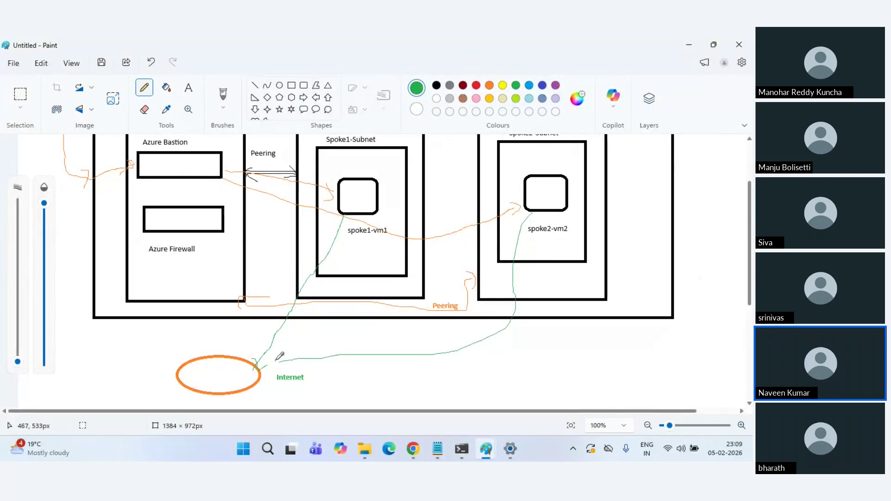
scroll(296, 369, up, 2)
scroll(183, 247, down, 2)
scroll(170, 267, up, 2)
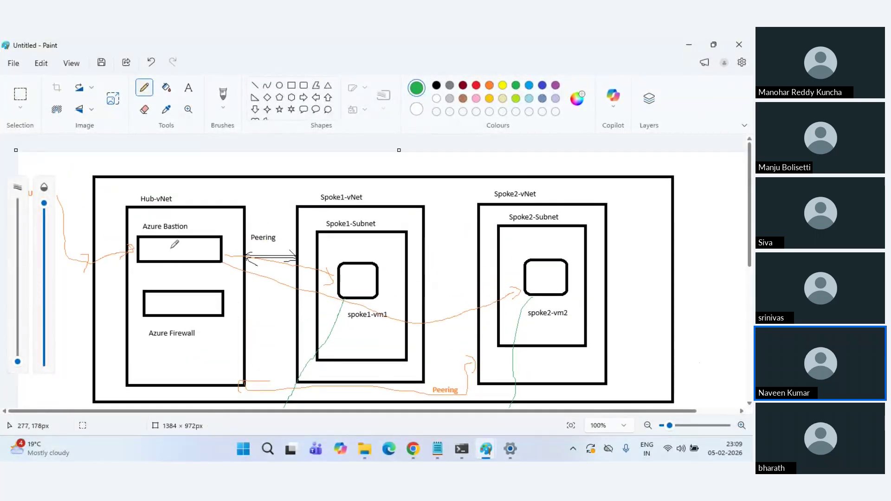
drag(172, 248, 176, 246)
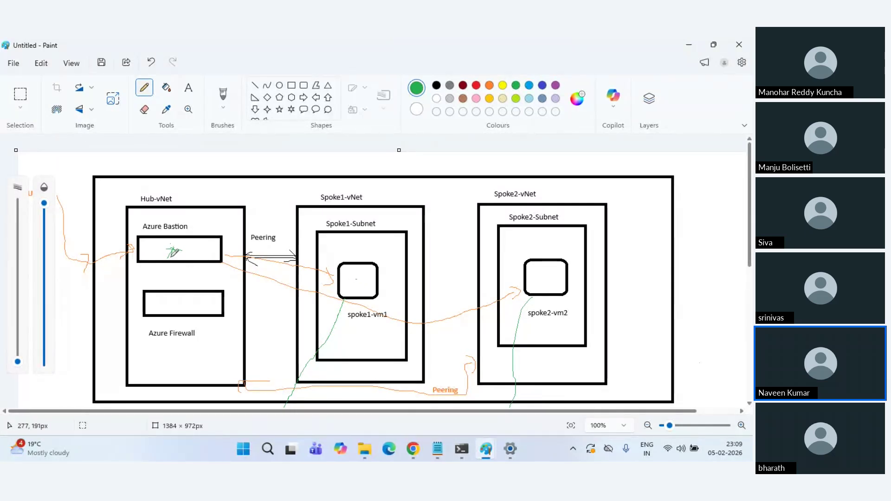
scroll(288, 253, down, 3)
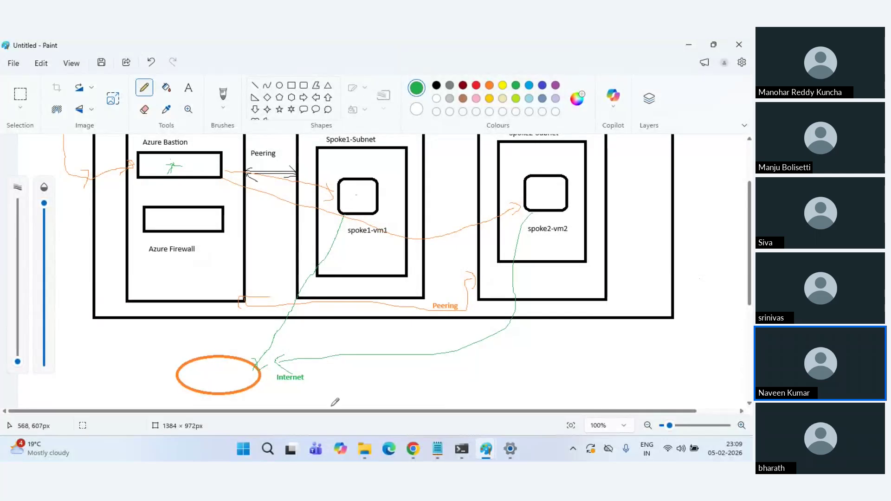
scroll(322, 302, up, 3)
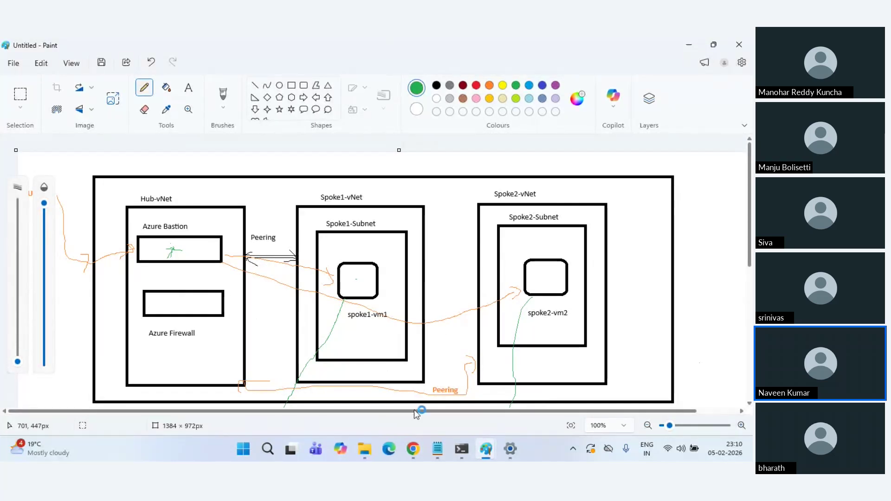
Bring Chrome's Zoho meeting tab forward and show the chat panel instead of participants
mouse_move(405, 458)
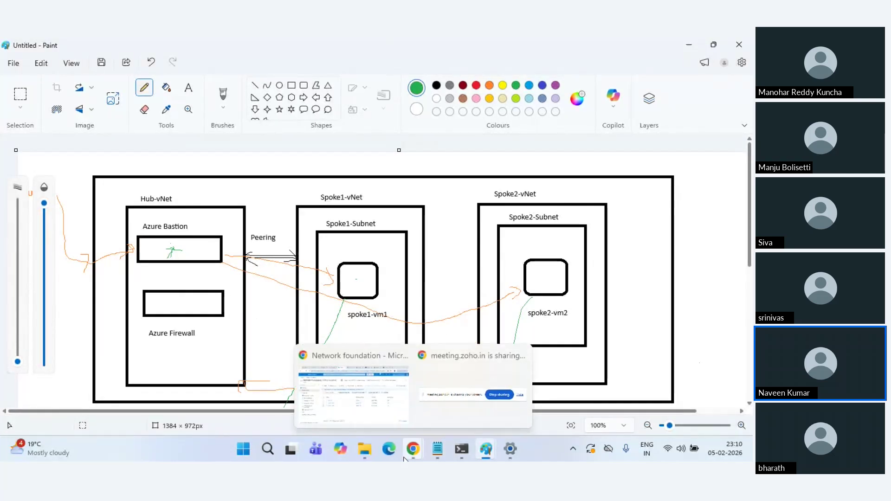
click(361, 404)
click(230, 40)
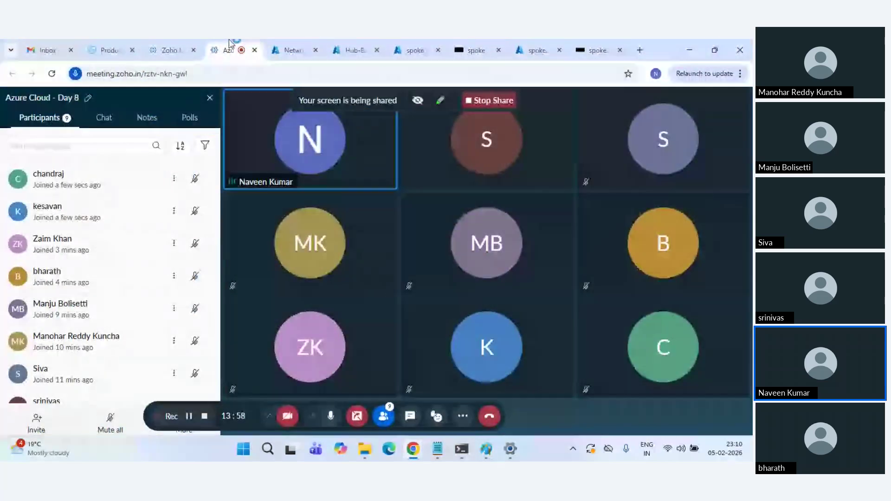
click(102, 119)
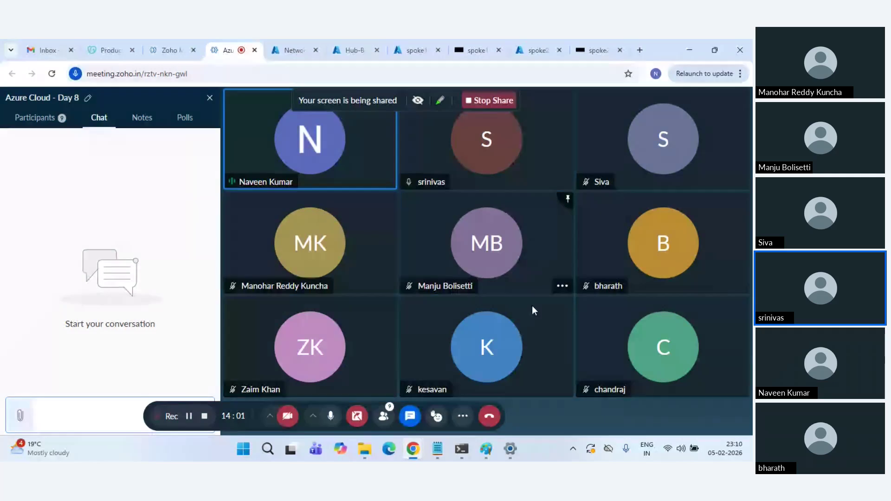
Alternate between the Paint diagram and the meeting window, ending on the Zoho meeting
mouse_move(486, 448)
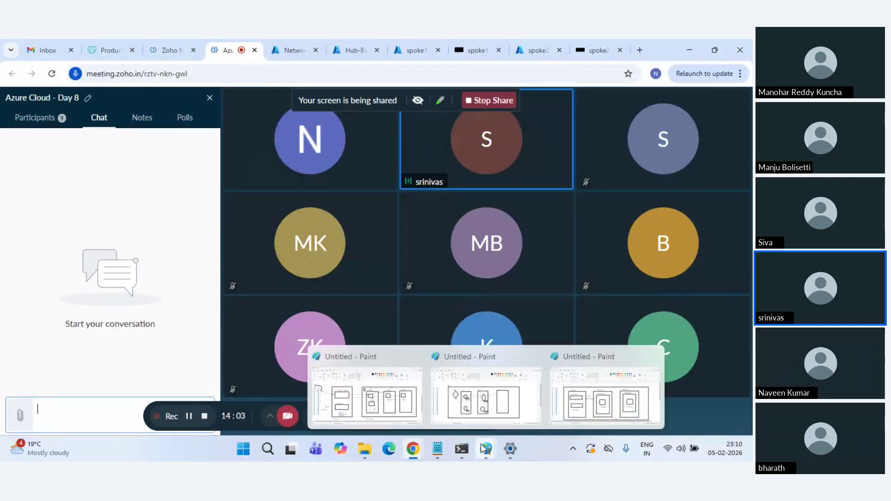
click(530, 411)
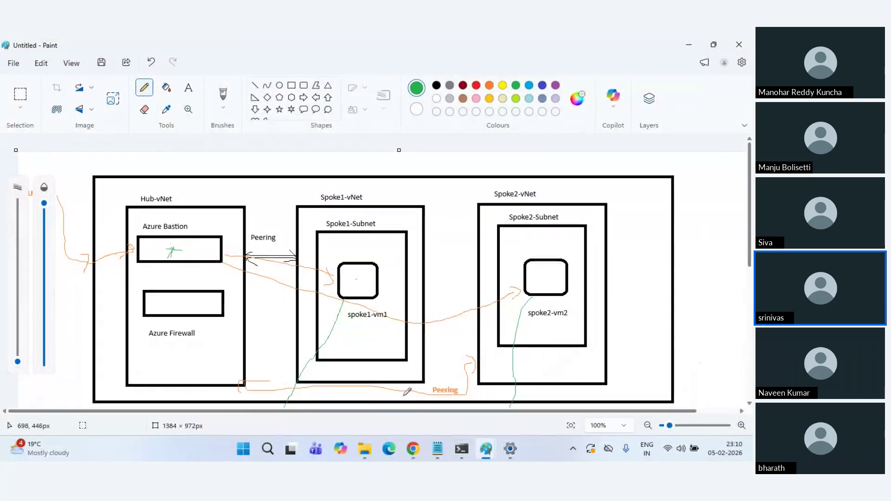
scroll(430, 349, down, 1)
key(alt+Tab)
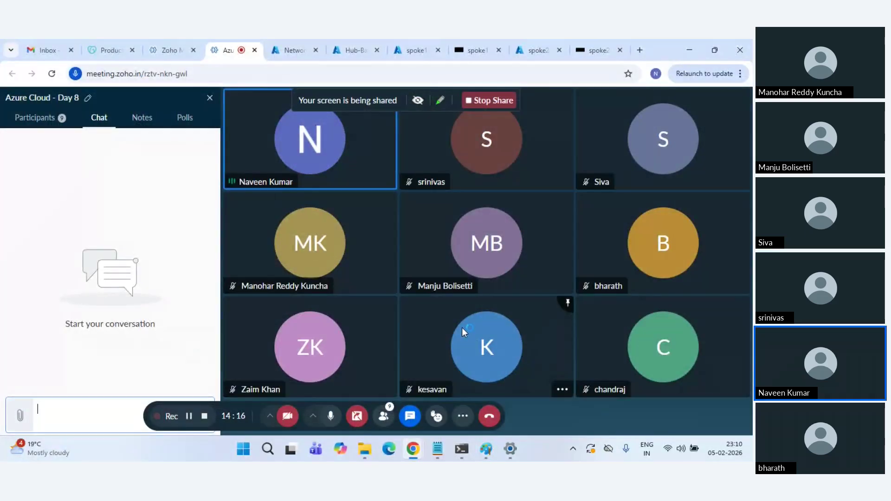
key(alt+Tab)
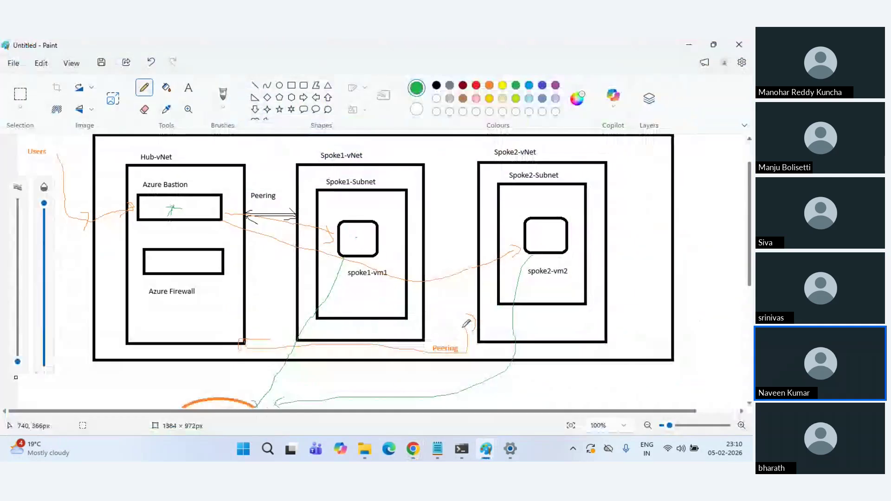
scroll(467, 323, up, 3)
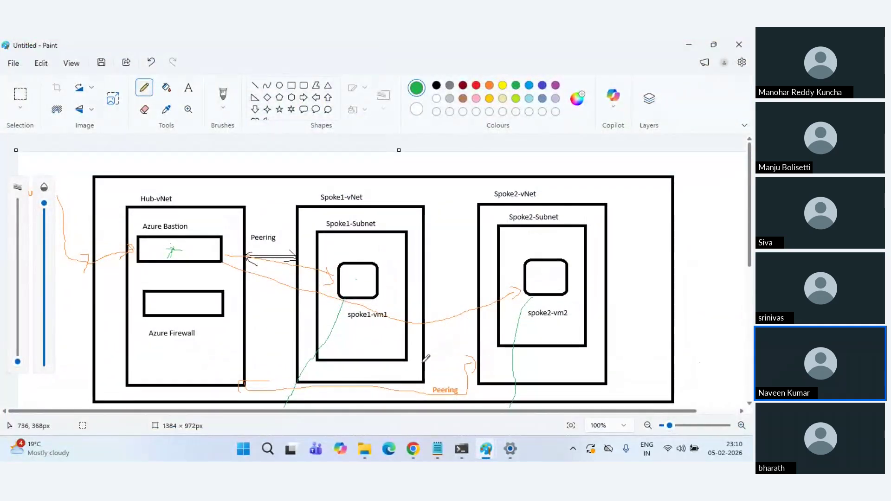
mouse_move(413, 450)
click(385, 410)
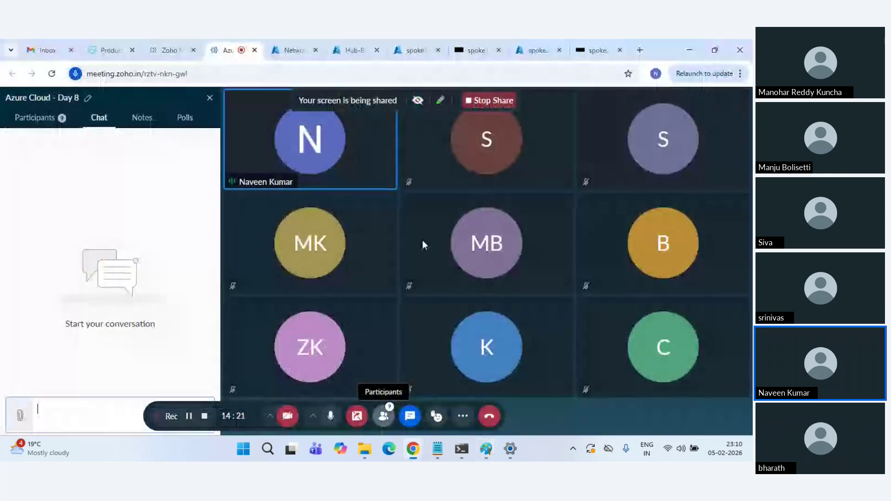
Go Home > Virtual networks > Hub-vNet > Subnets and start a new subnet
click(288, 42)
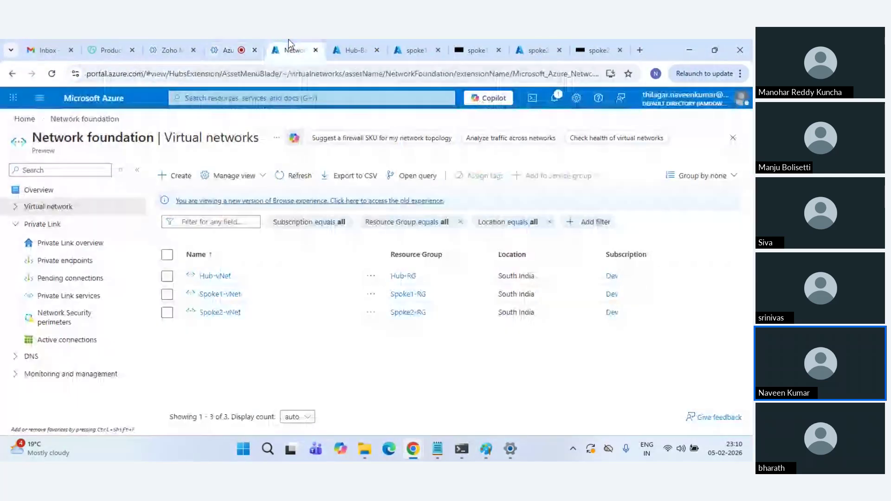
click(81, 121)
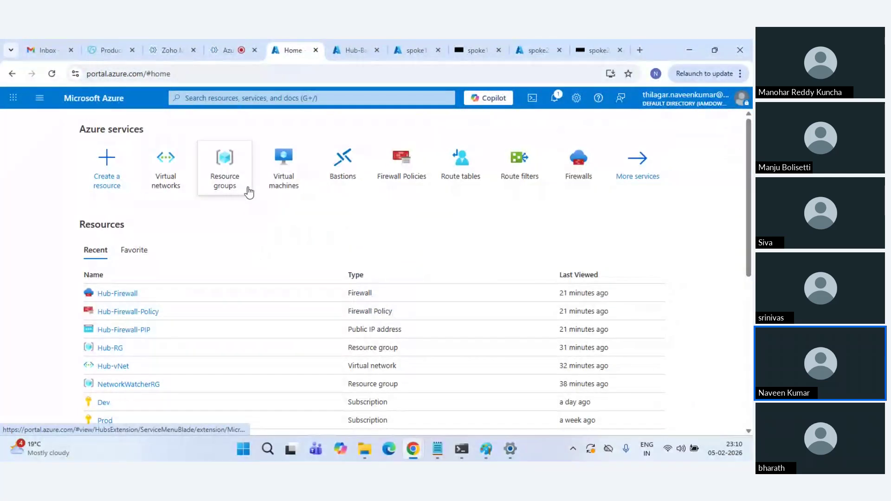
click(174, 185)
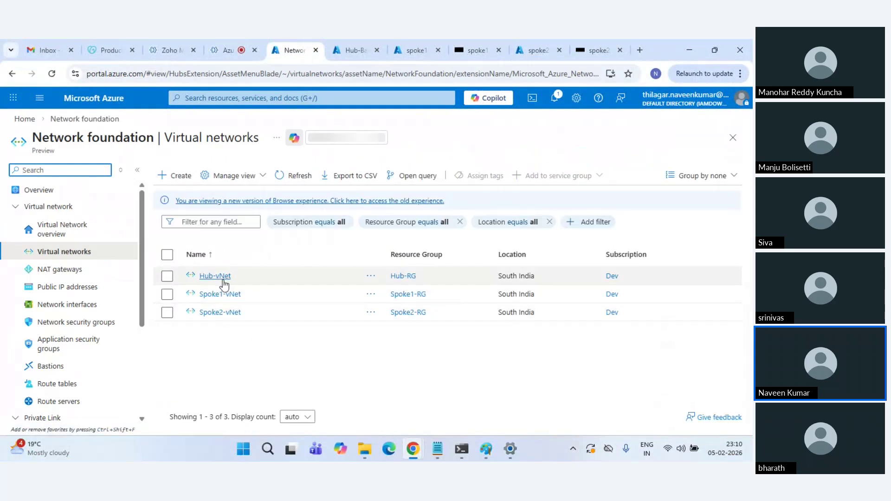
click(214, 277)
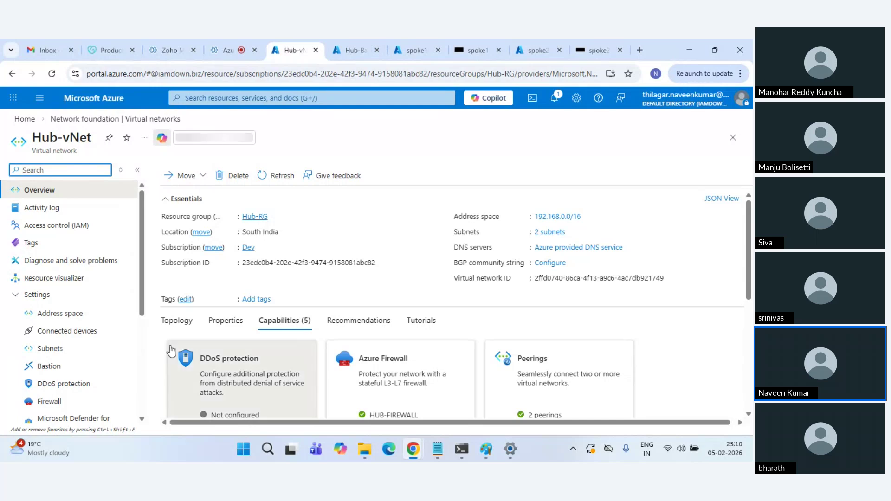
click(67, 357)
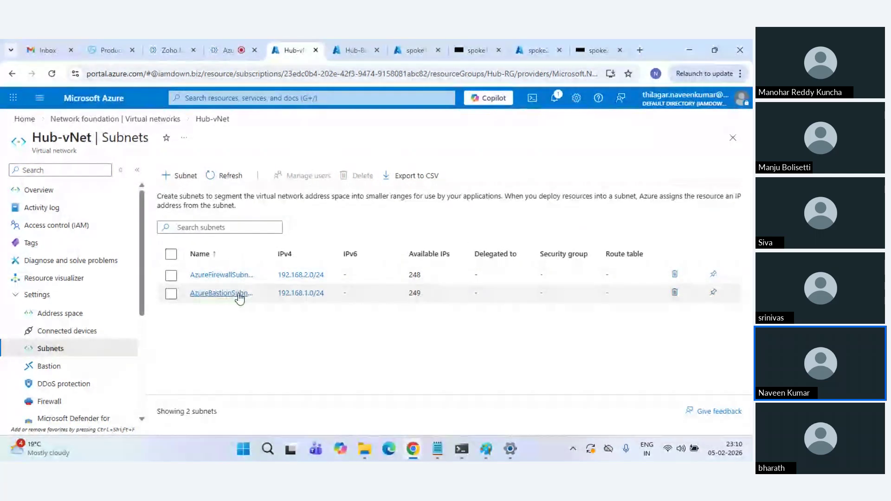
click(185, 175)
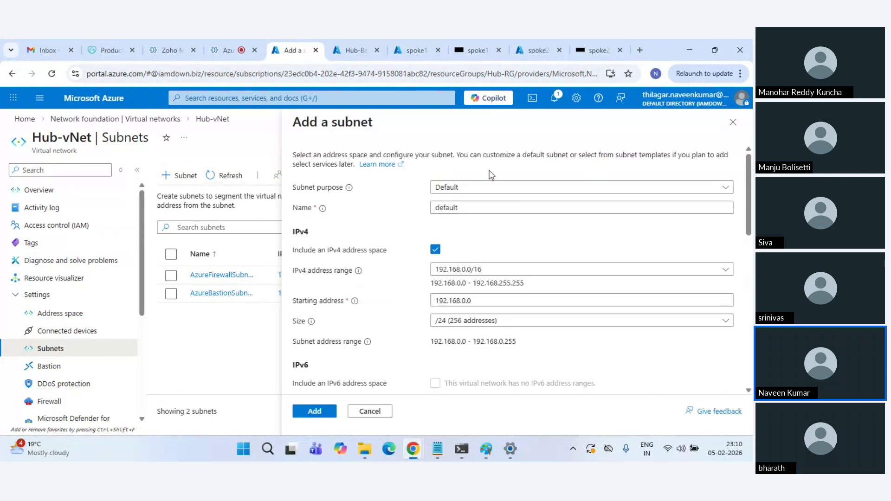
Try Azure Bastion as the new subnet's purpose and select its filled-in name
click(482, 191)
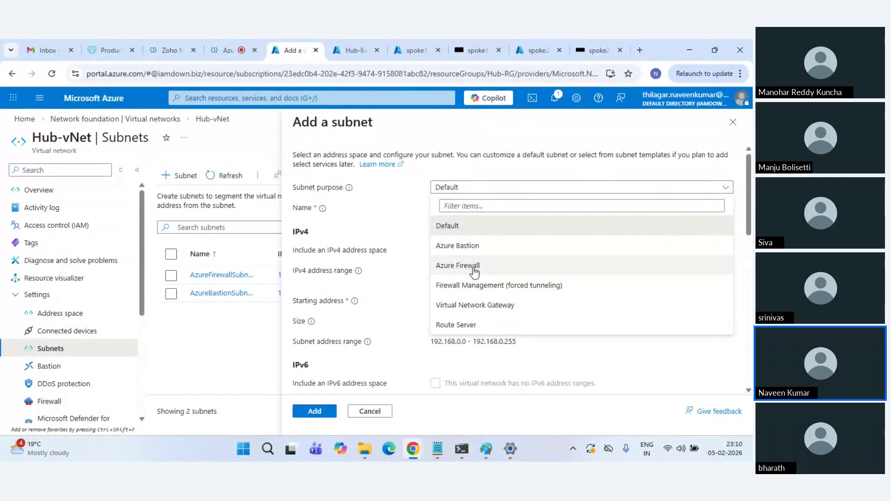
click(478, 248)
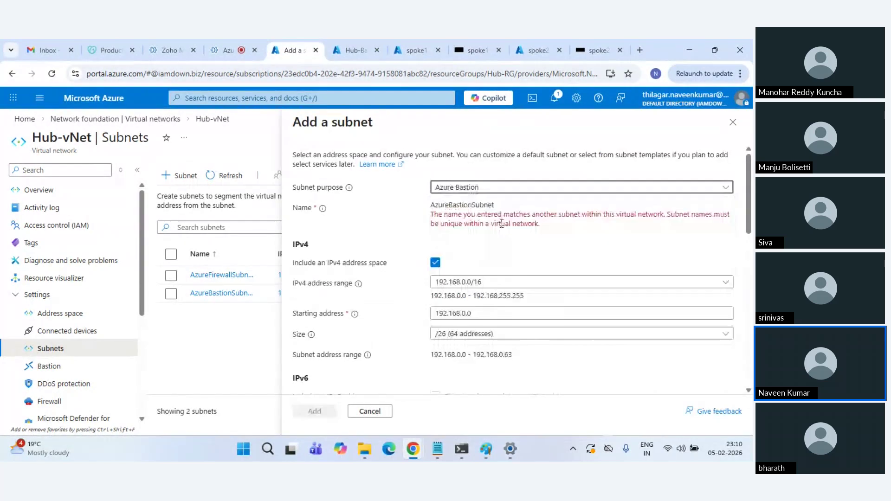
double_click(456, 207)
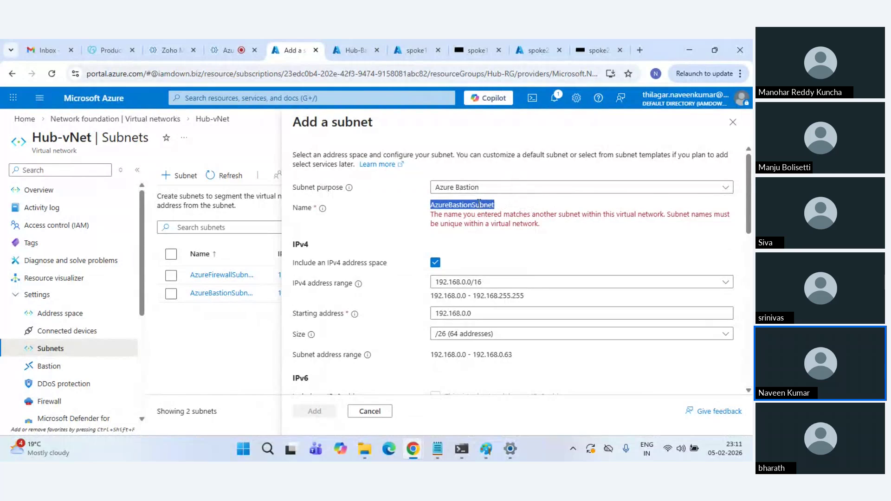
Switch purpose to Azure Firewall, highlight the duplicate AzureFirewallSubnet error, and close unsaved
click(504, 191)
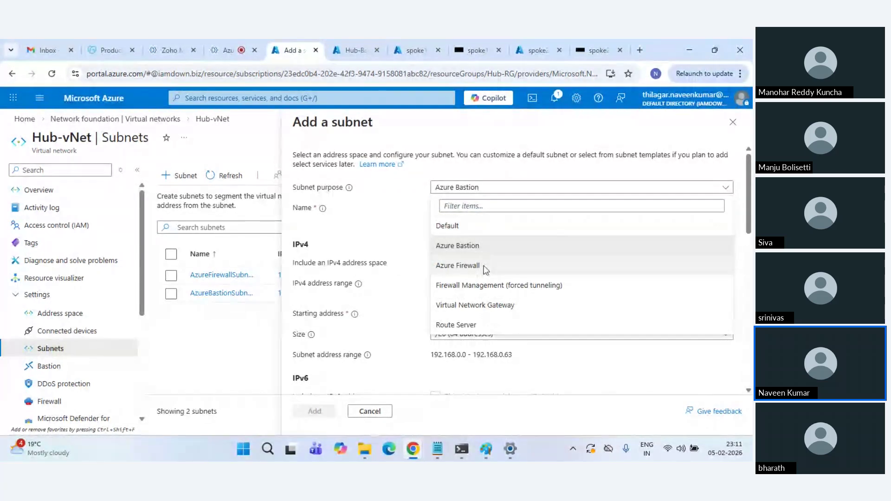
click(486, 266)
double_click(485, 209)
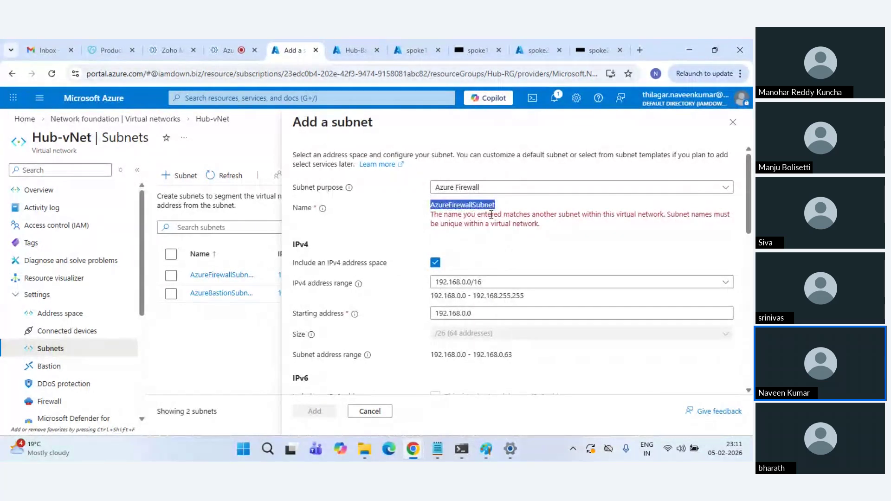
drag(556, 231, 431, 205)
click(501, 313)
scroll(500, 312, down, 3)
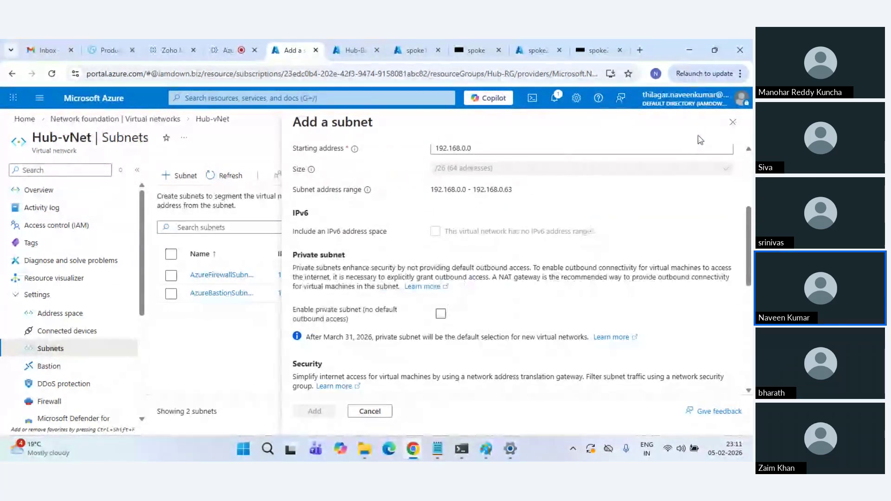
click(733, 122)
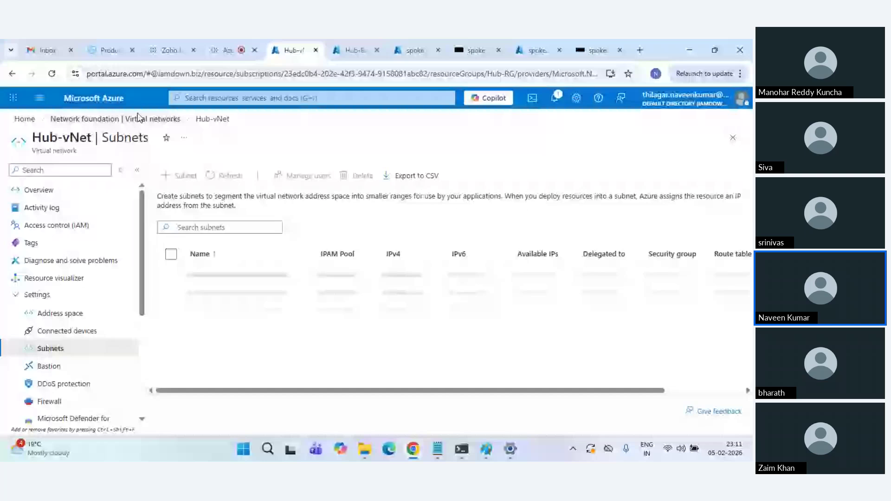
Glance at the Firewalls list, then open Spoke1-vNet's Subnets from Virtual networks
click(77, 99)
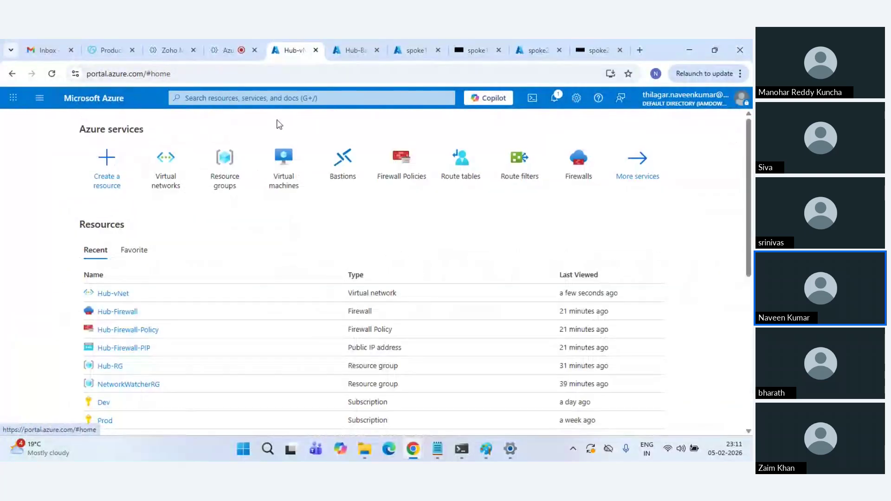
click(579, 178)
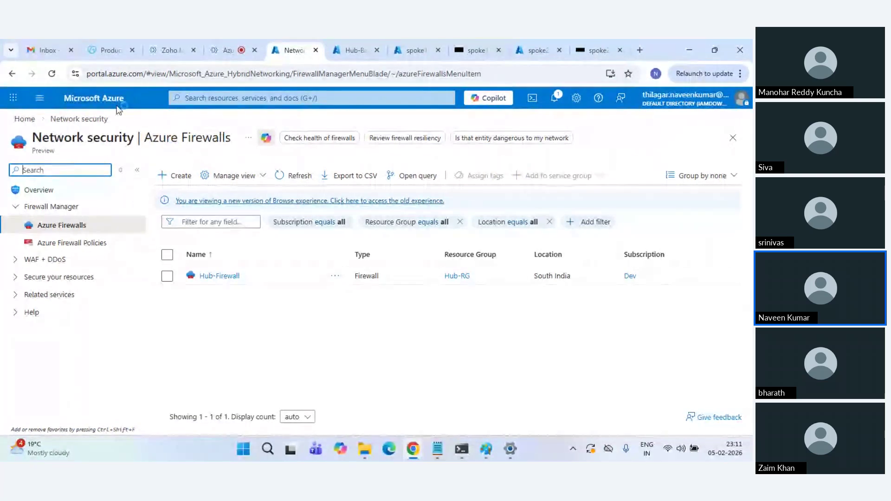
click(88, 98)
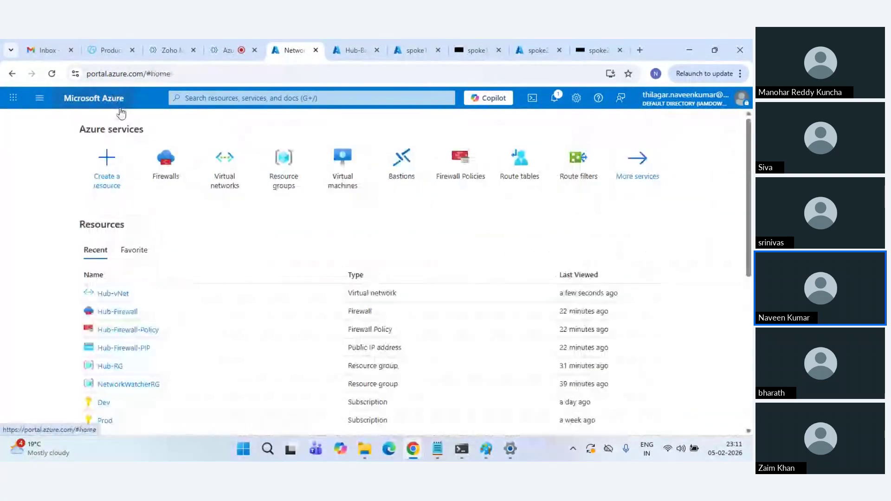
click(216, 185)
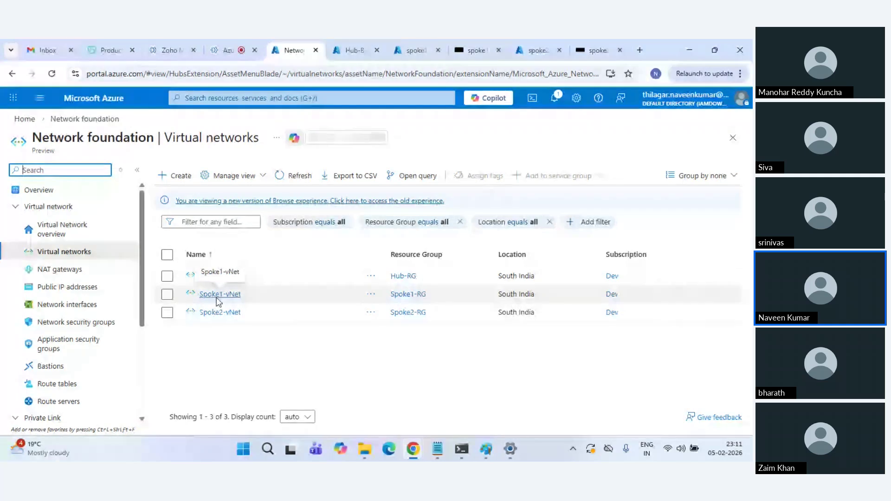
click(219, 297)
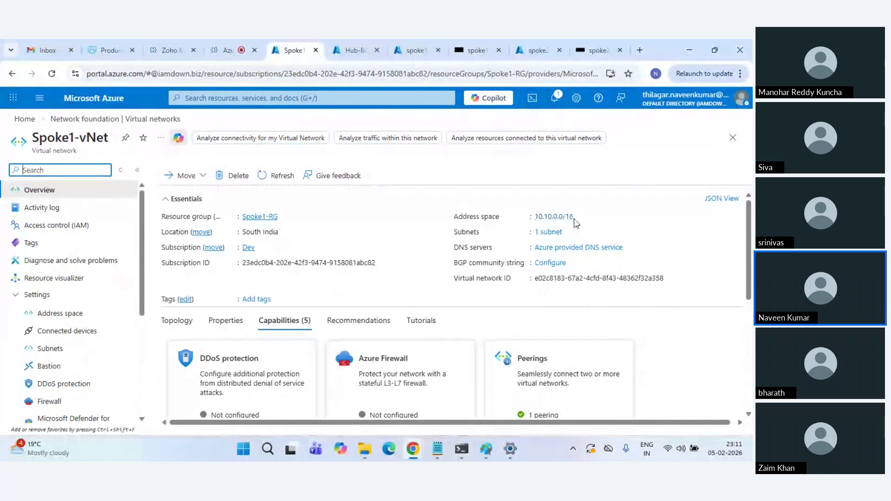
click(50, 348)
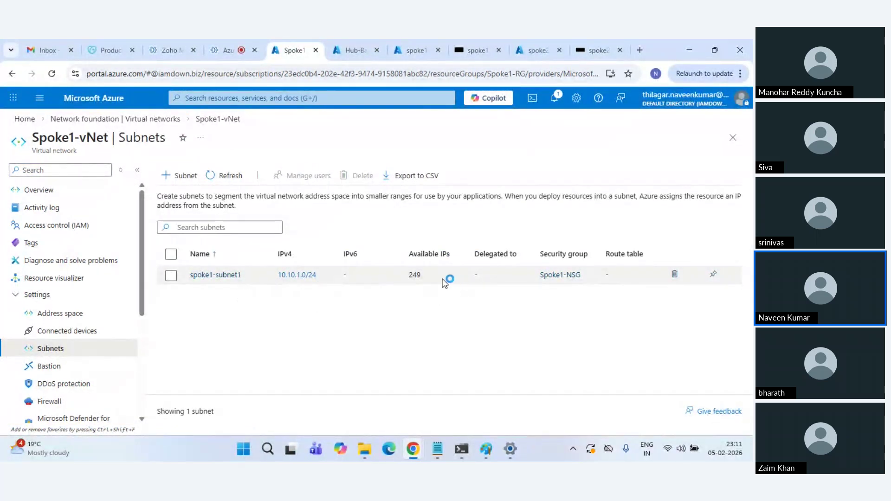
Review spoke1-subnet1 (10.10.1.0/24, Spoke1-NSG) and close Edit subnet without saving
click(302, 276)
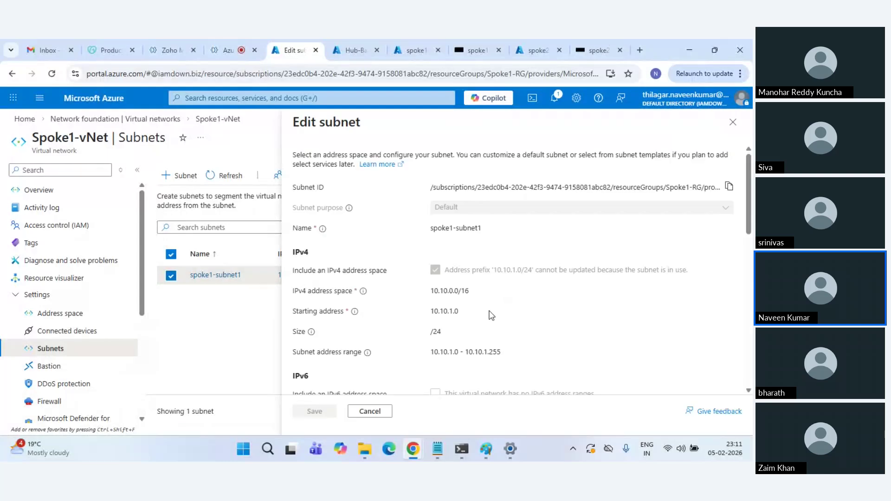
scroll(498, 304, down, 3)
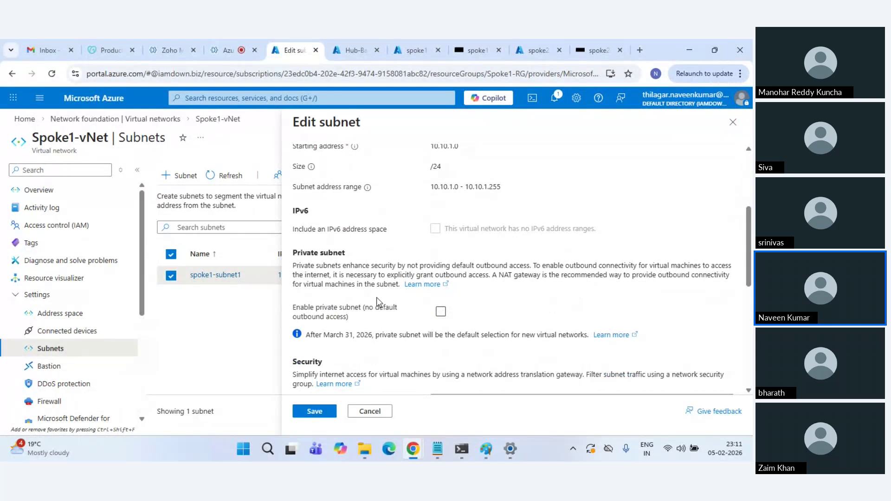
click(730, 126)
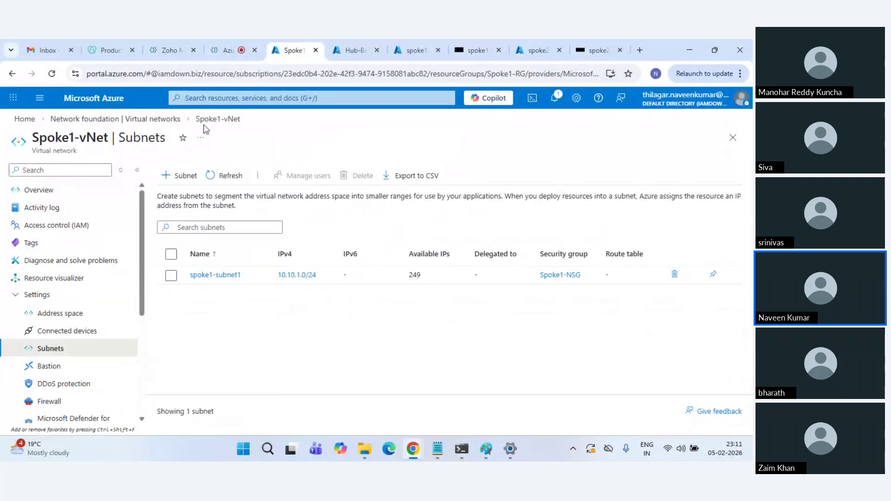
Open Spoke2-vNet's Subnets and review spoke2-subnet1 (10.20.1.0/24, Spoke2-NSG) without saving
click(164, 121)
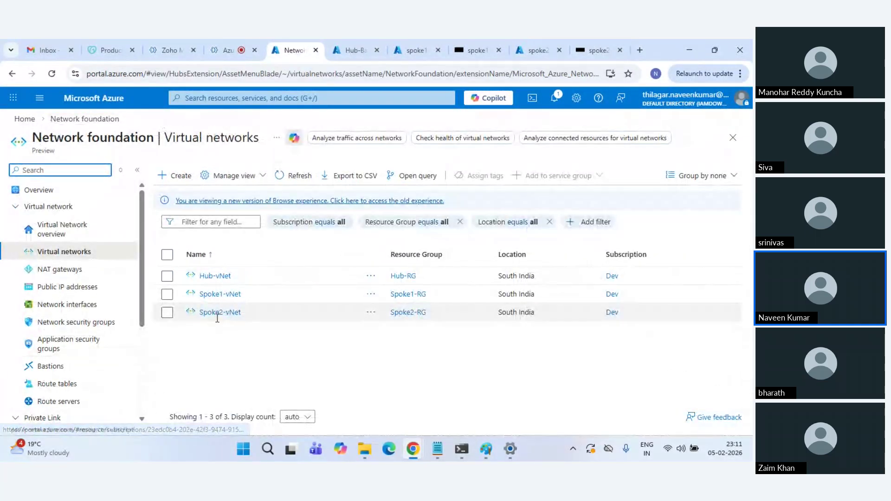
click(220, 313)
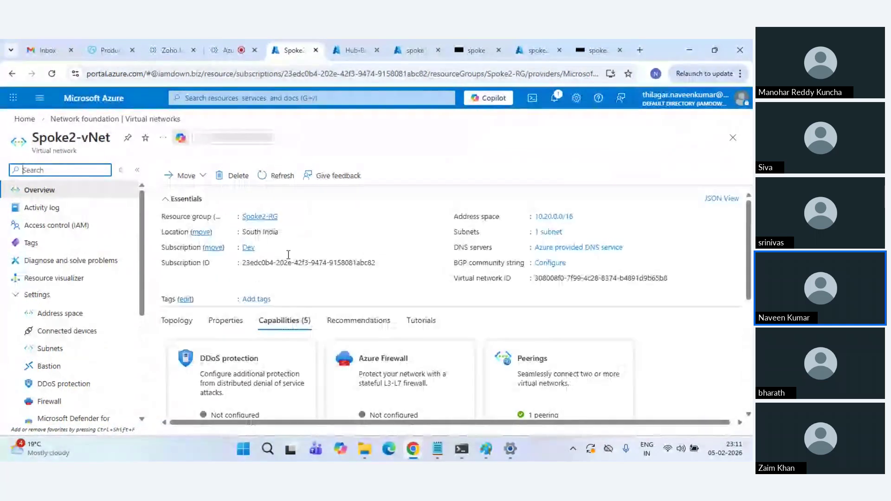
click(50, 348)
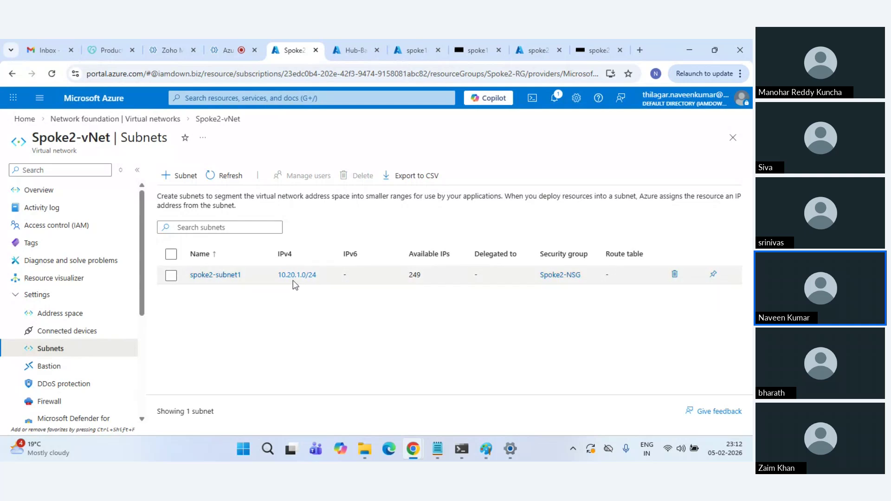
click(218, 275)
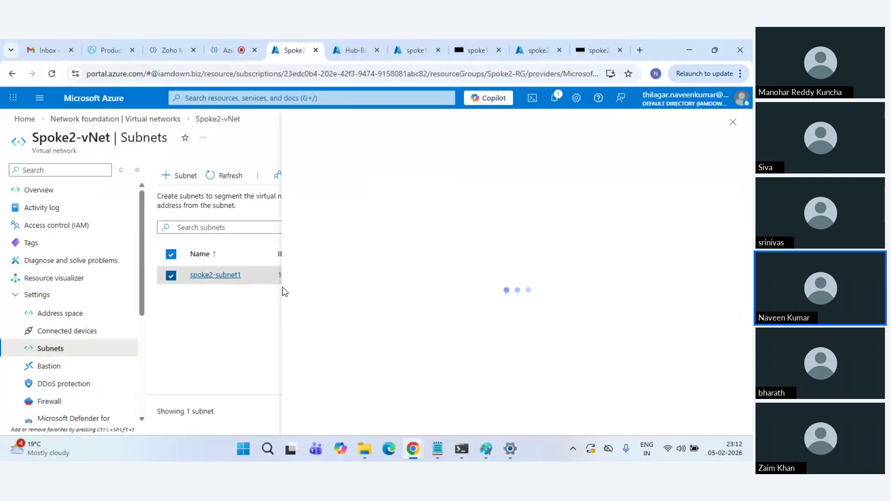
scroll(549, 297, down, 5)
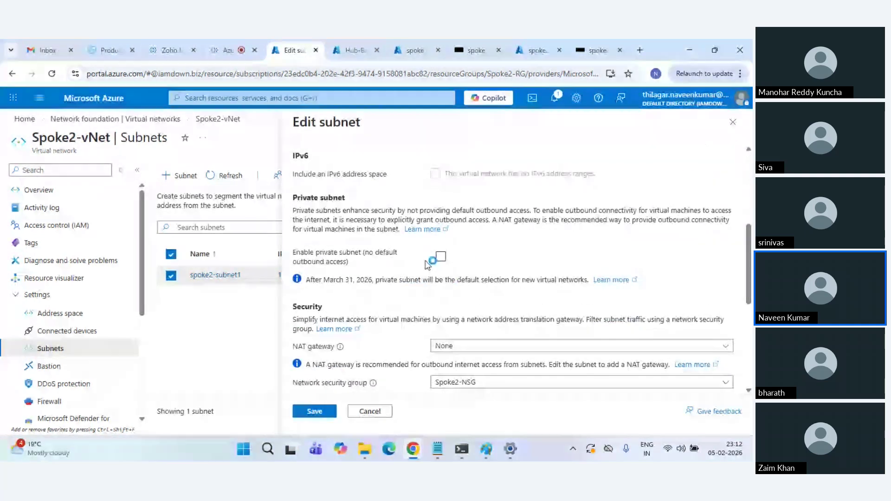
click(733, 122)
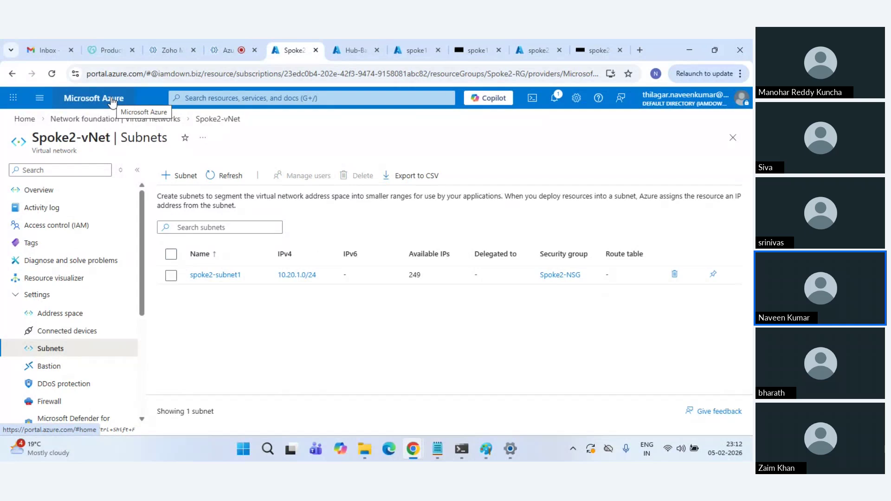
Check spoke1-vm1's Bastion connection page
click(111, 102)
click(420, 49)
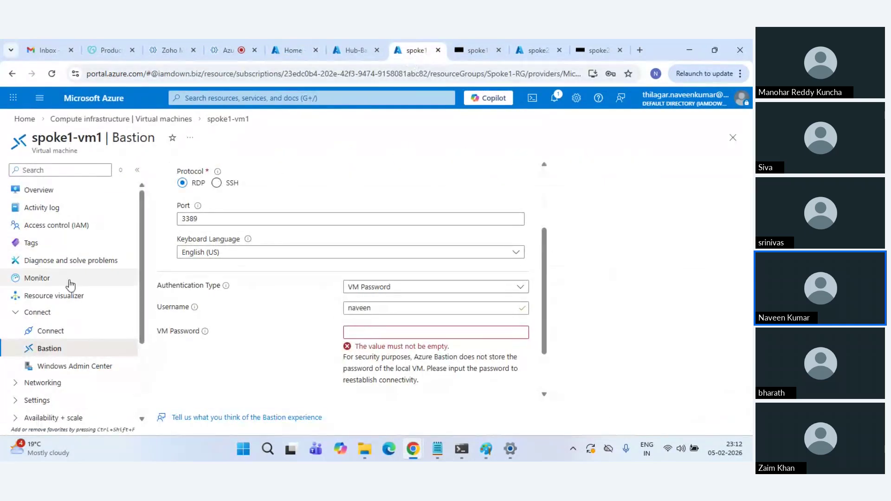
click(70, 350)
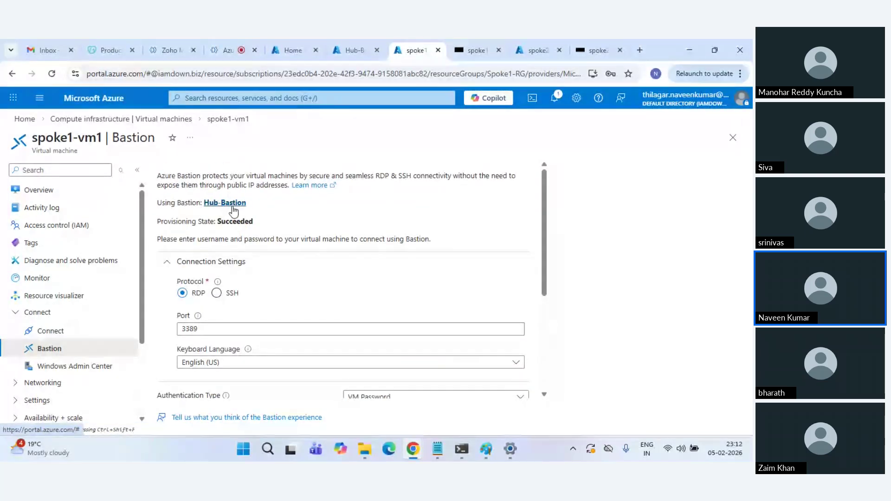
scroll(297, 195, down, 1)
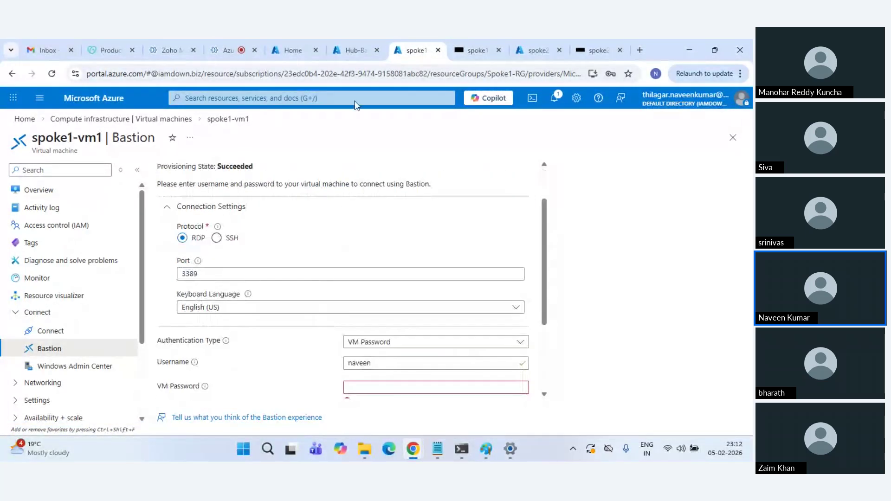
Open Hub-vNet's Peerings from Home > Virtual networks, showing Hub-To-Spoke1 and Hub-To-Spoke2
click(302, 44)
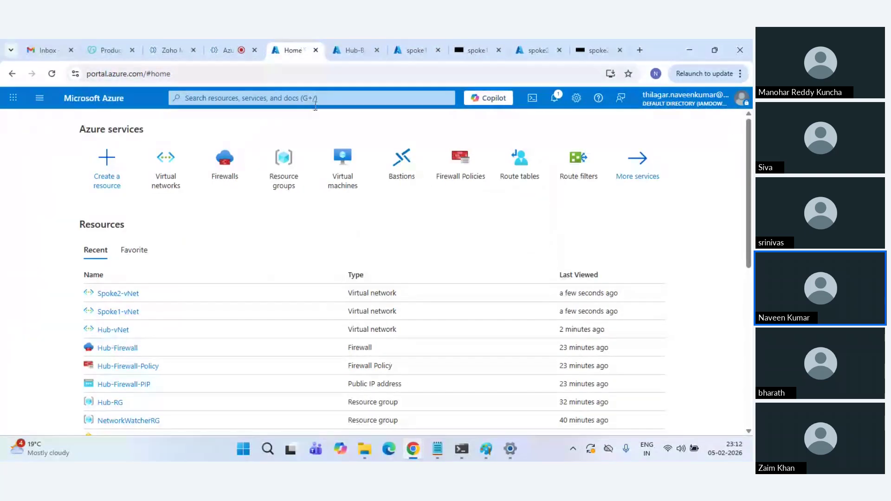
click(288, 188)
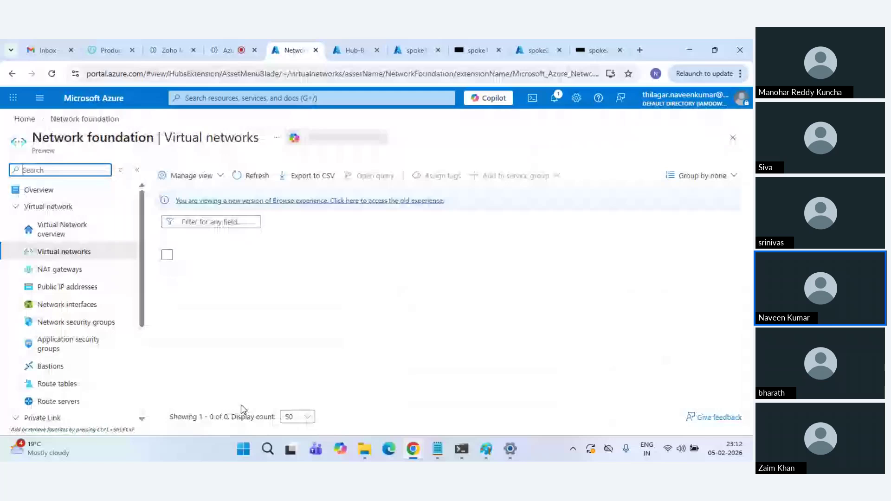
click(215, 276)
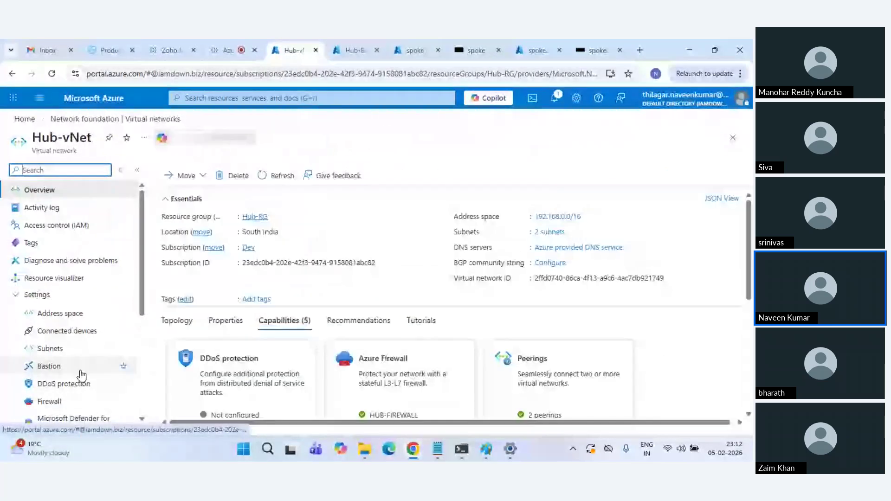
scroll(93, 343, down, 4)
click(120, 315)
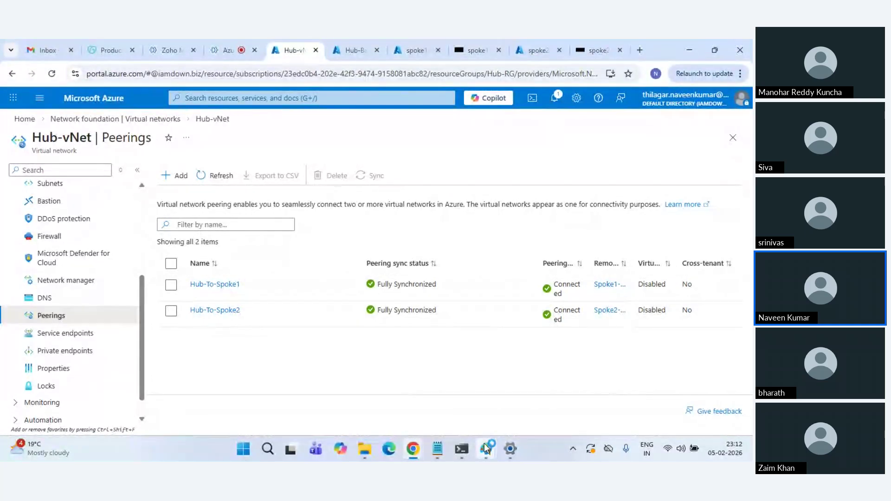
Add three green pencil strokes along the peering paths near Hub-vNet and Spoke2-vNet
mouse_move(486, 449)
click(488, 404)
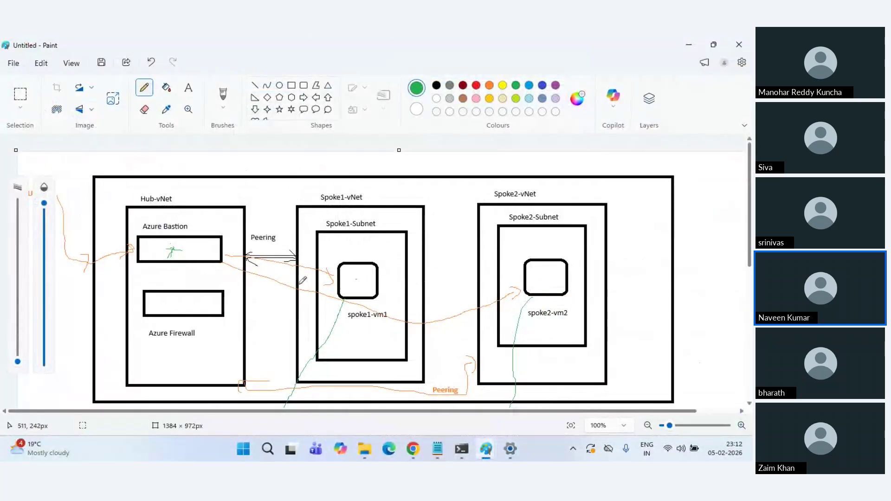
drag(252, 253, 297, 260)
drag(238, 374, 261, 406)
mouse_move(458, 407)
mouse_down()
mouse_move(485, 395)
mouse_move(493, 370)
mouse_up()
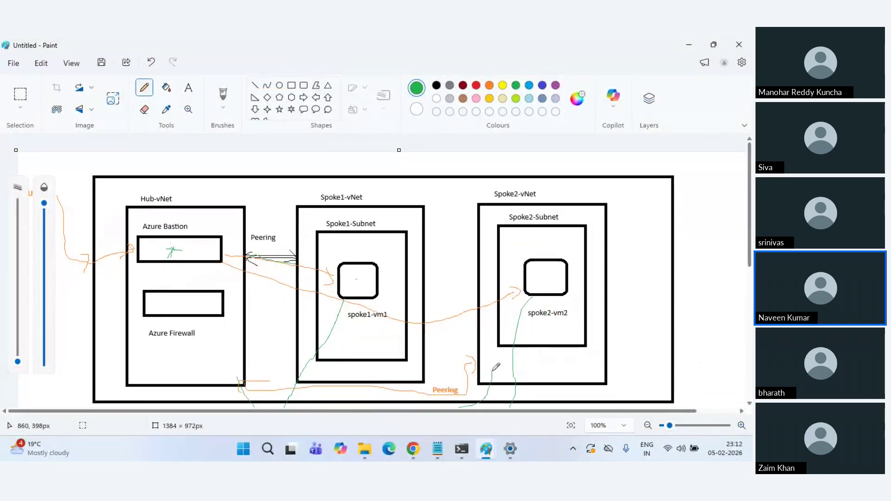
click(689, 45)
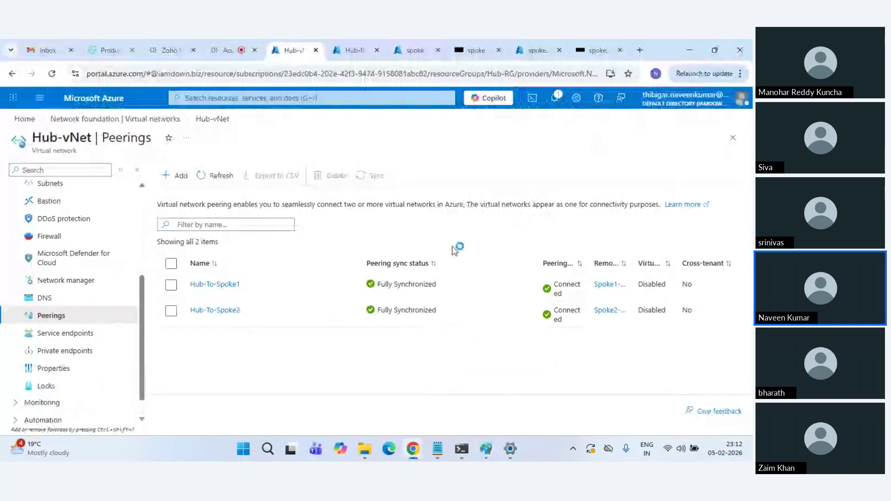
Open Spoke1-vNet's Peerings showing Spoke1-To-Hub connected, and narrow the Peering state column
click(121, 119)
click(220, 295)
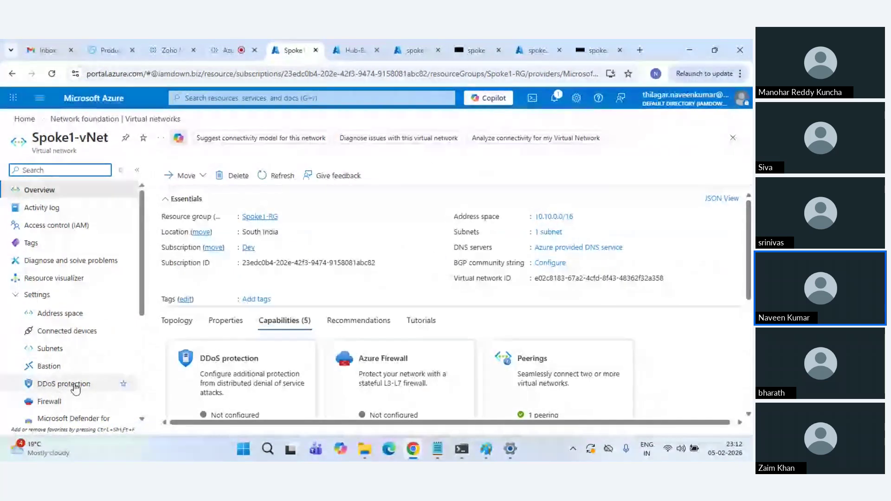
scroll(74, 388, down, 1)
scroll(75, 399, down, 3)
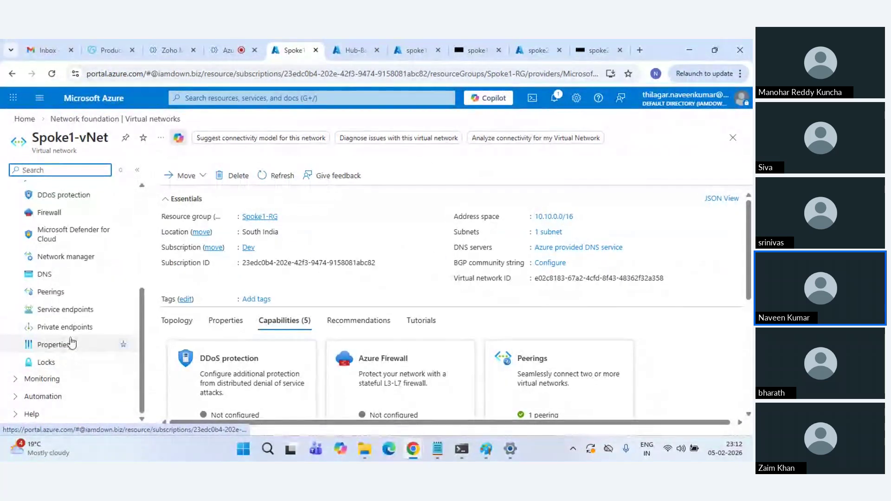
click(70, 292)
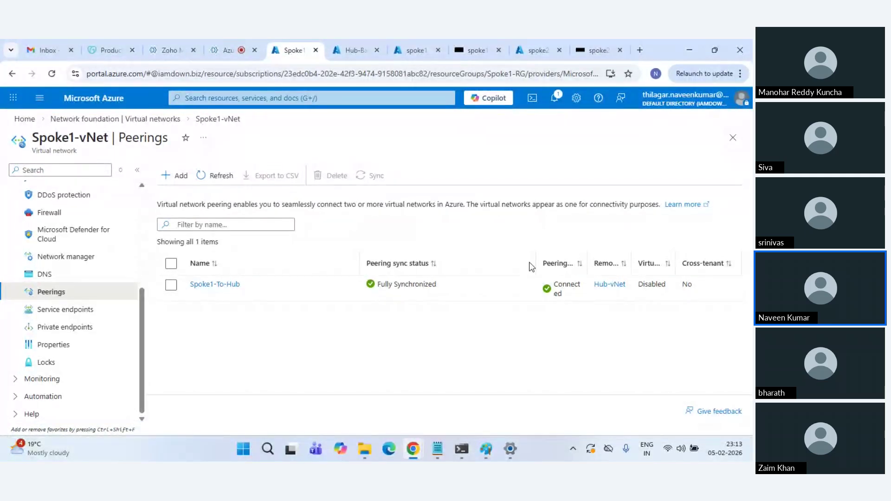
drag(526, 262, 485, 262)
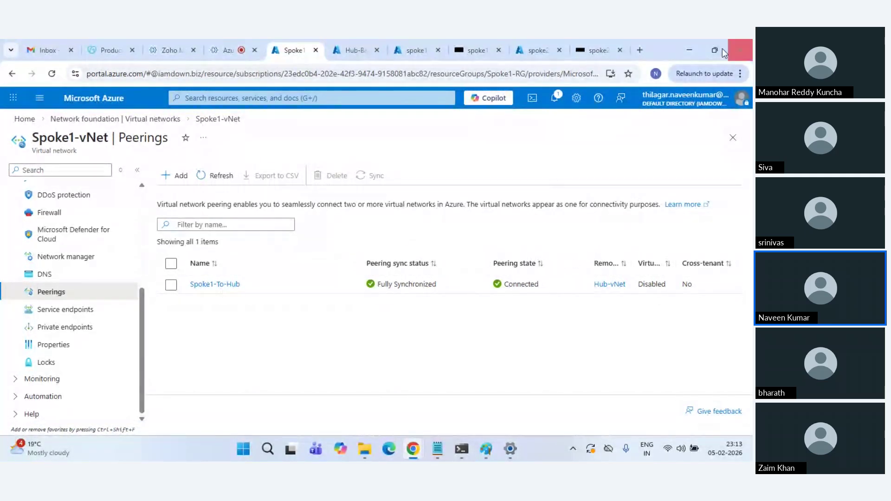
Minimise Chrome and bring the hub-and-spoke Paint diagram back to the front
click(689, 49)
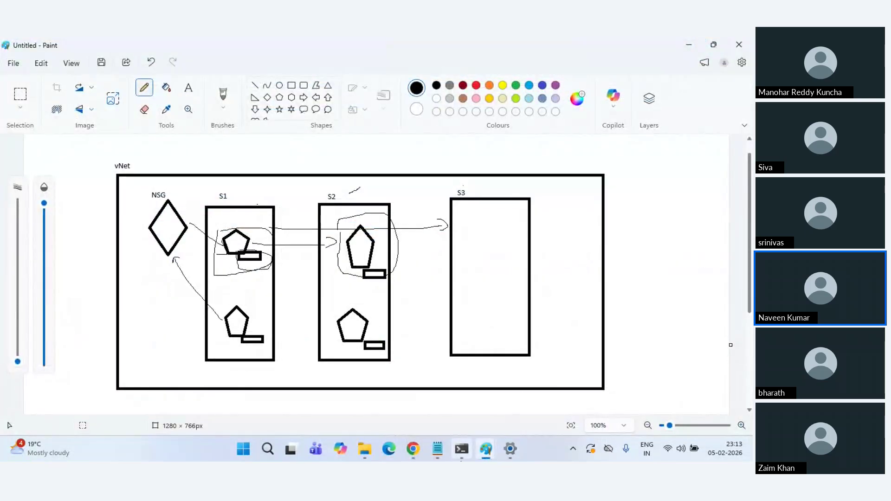
mouse_move(485, 457)
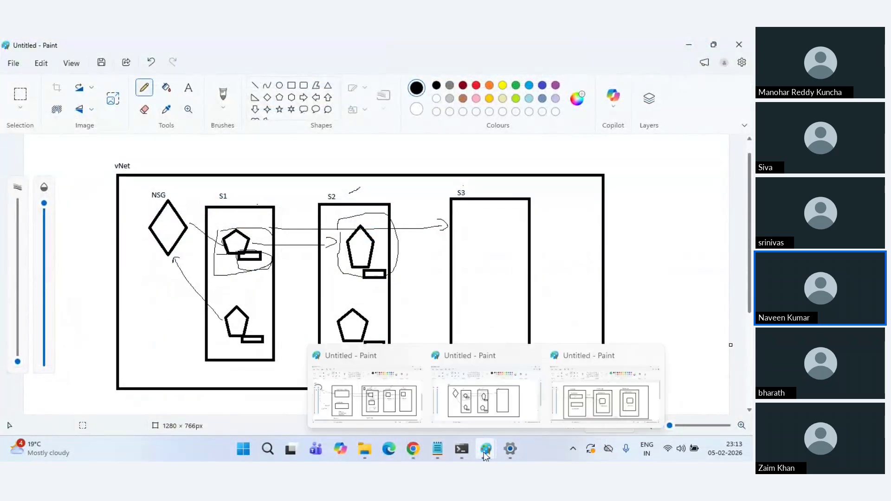
click(600, 391)
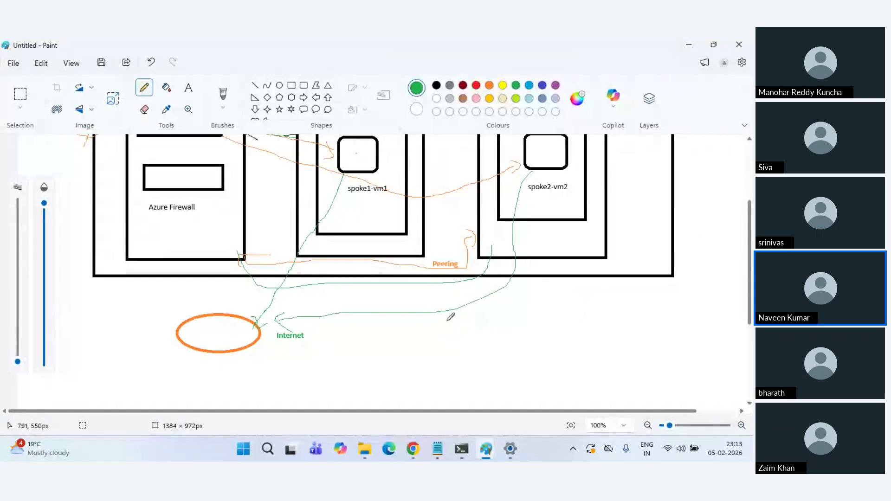
scroll(430, 339, up, 4)
scroll(444, 332, down, 3)
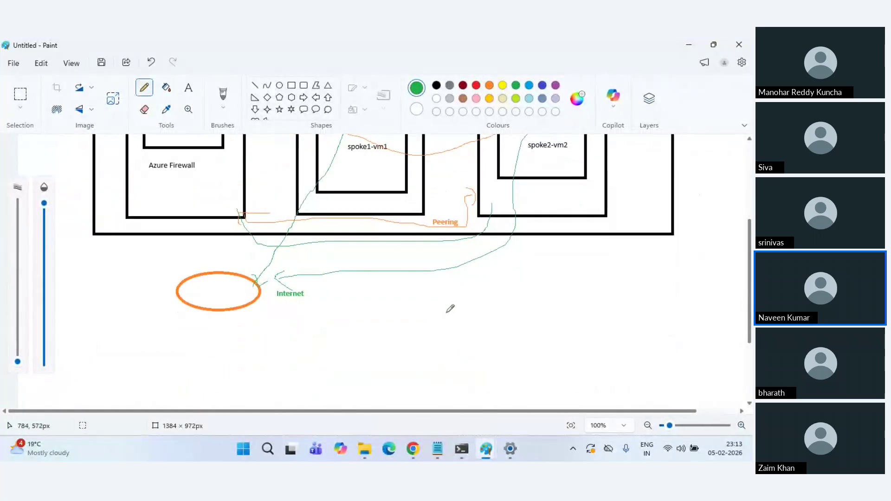
Launch a new blank Paint window by running mspaint from Win+R
key(super)
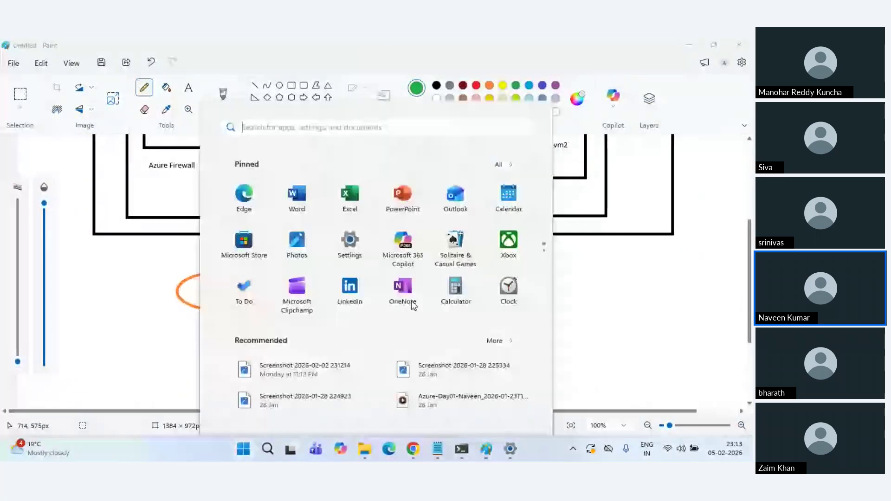
key(super+r)
text(mps)
key(BackSpace)
key(BackSpace)
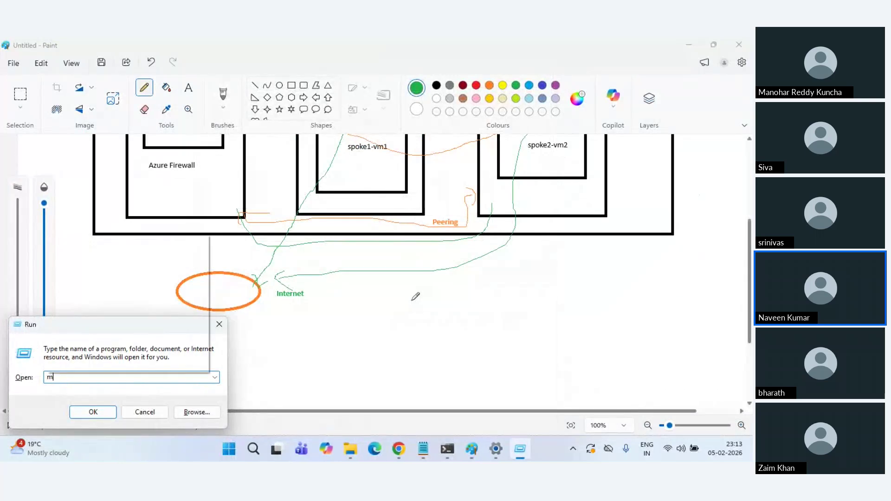
text(spai)
key(Down)
key(Return)
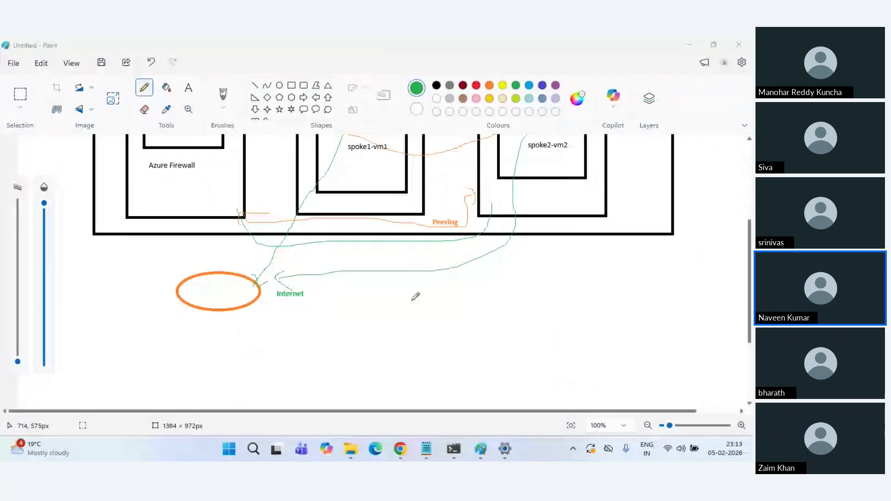
Draw a large outer frame holding a rectangle on the left, labelled Hub
click(292, 87)
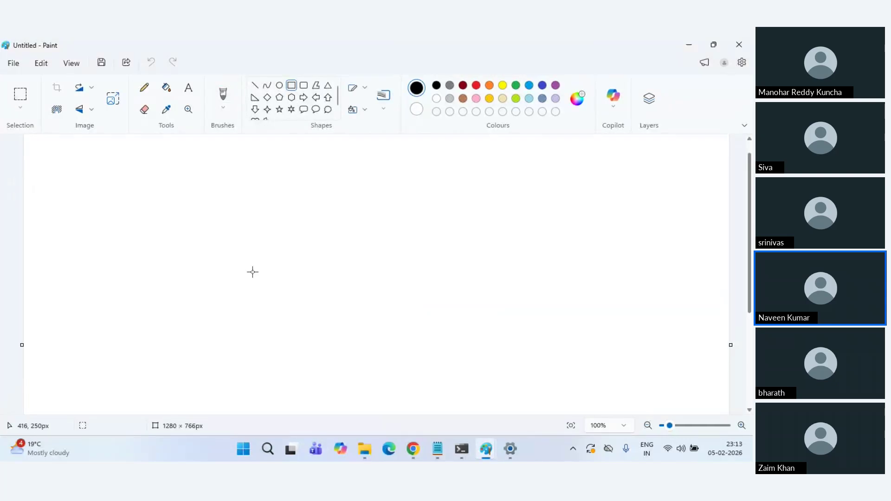
mouse_move(205, 167)
mouse_down()
mouse_move(507, 355)
mouse_move(544, 402)
mouse_up()
click(601, 378)
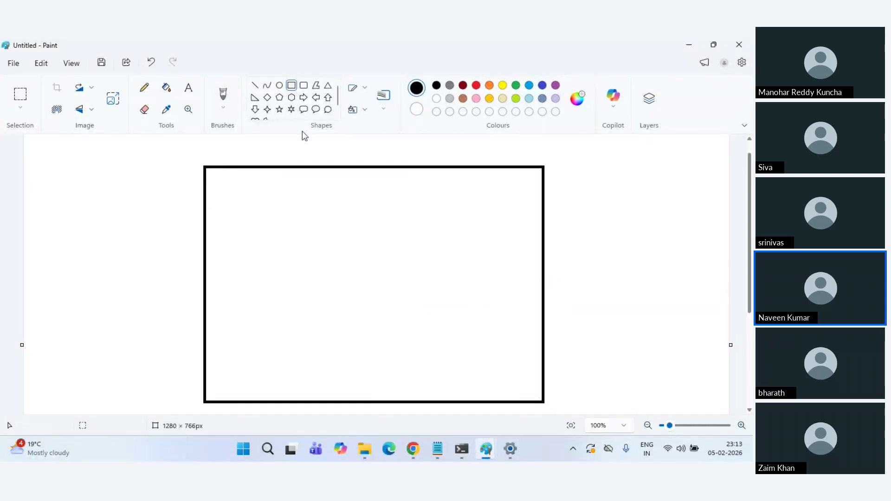
mouse_move(237, 226)
mouse_down()
mouse_move(276, 350)
mouse_move(323, 360)
mouse_up()
click(188, 87)
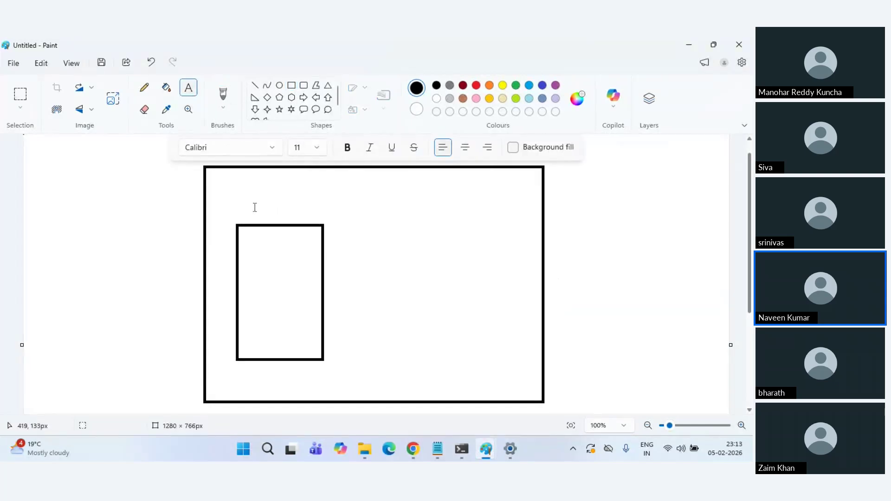
click(253, 207)
text(Hub)
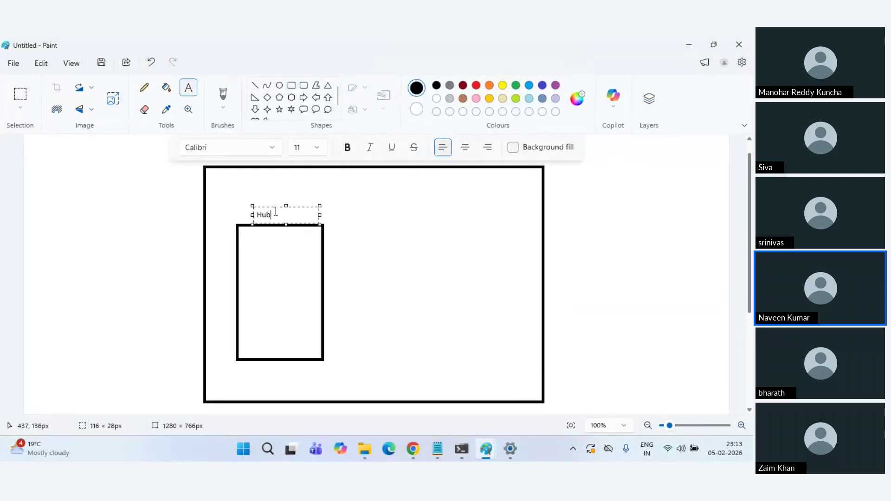
click(355, 243)
Add a rounded box at the upper right of the frame, labelled Spoke1-vNet
click(304, 87)
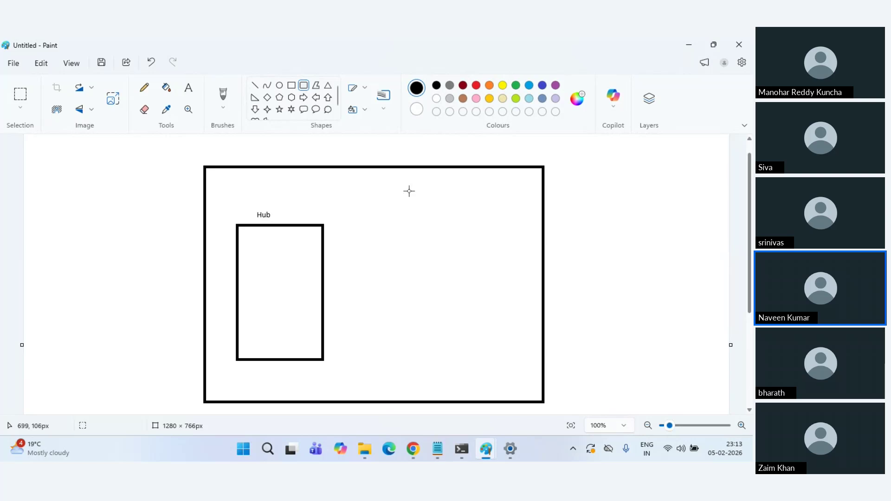
drag(392, 184, 509, 252)
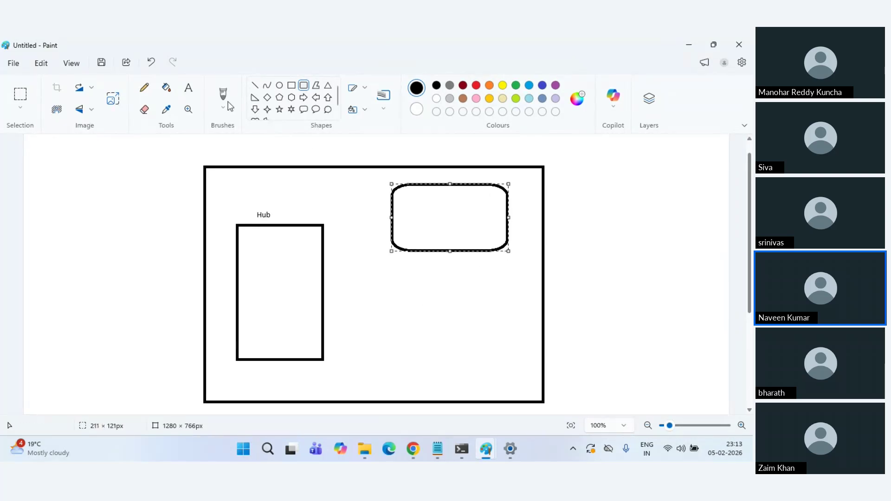
click(188, 88)
click(409, 257)
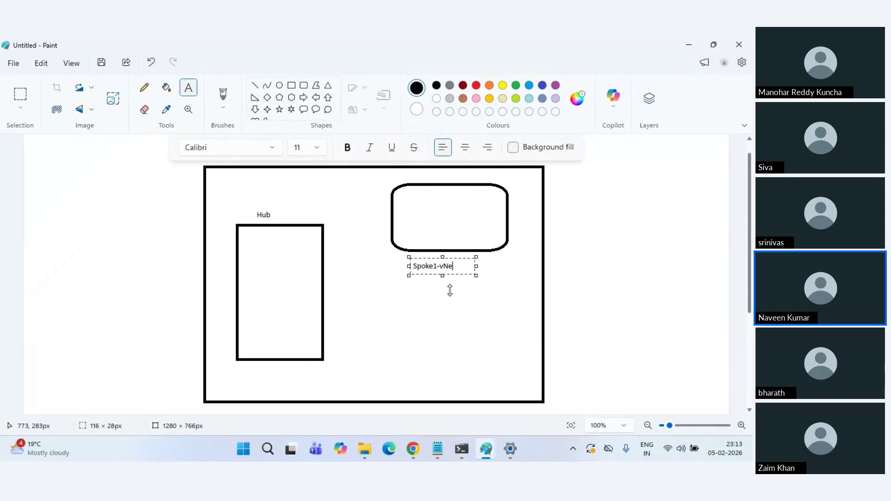
text(Spoke1-vNet)
drag(442, 276, 450, 290)
click(394, 310)
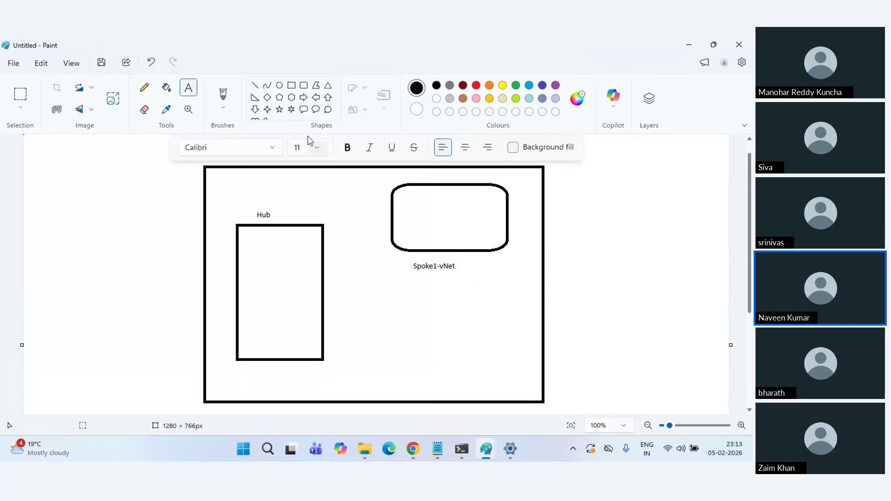
Add a second rounded box at the lower right and begin its spoke2 label
click(303, 85)
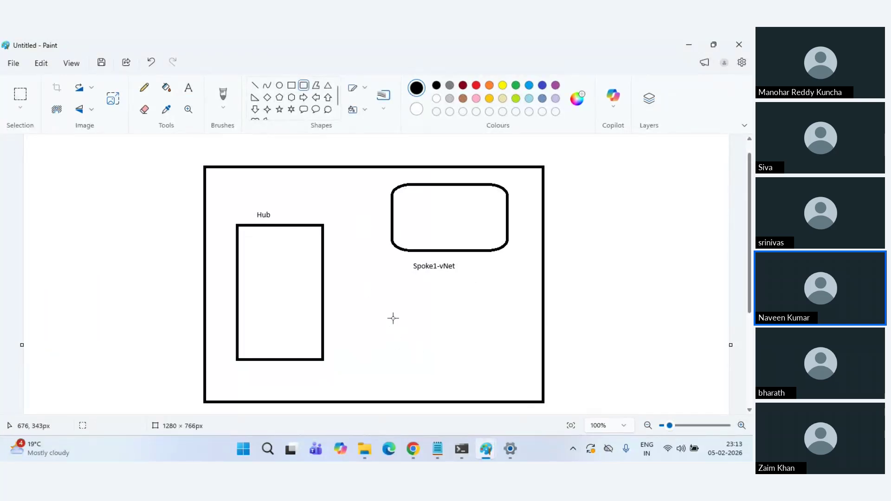
mouse_move(387, 300)
mouse_down()
mouse_move(493, 354)
mouse_move(505, 381)
mouse_up()
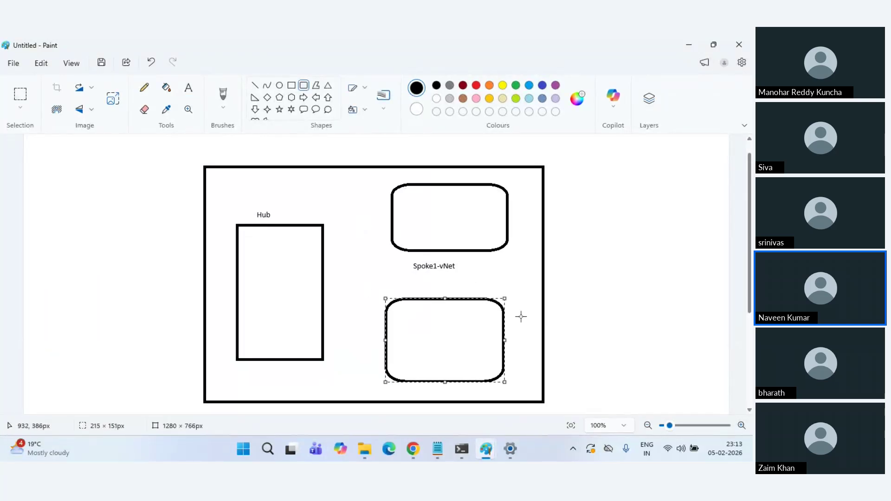
click(189, 88)
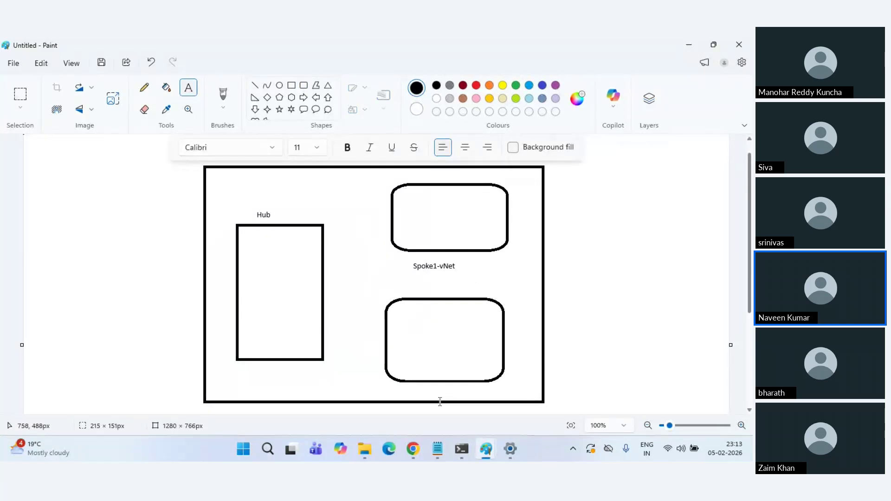
drag(413, 388, 482, 405)
text(spoke20)
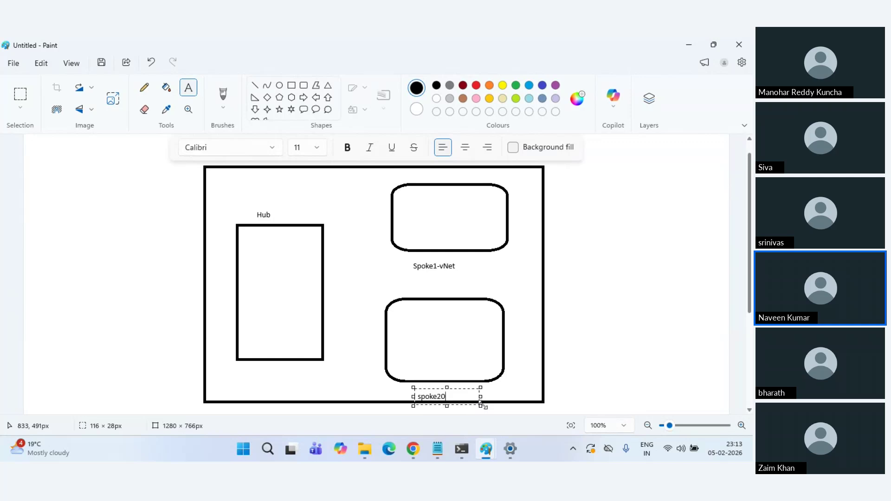
key(BackSpace)
Finish the spoke2-vNet label and pencil arrows from Hub to both spoke boxes
text(-vNet)
click(654, 279)
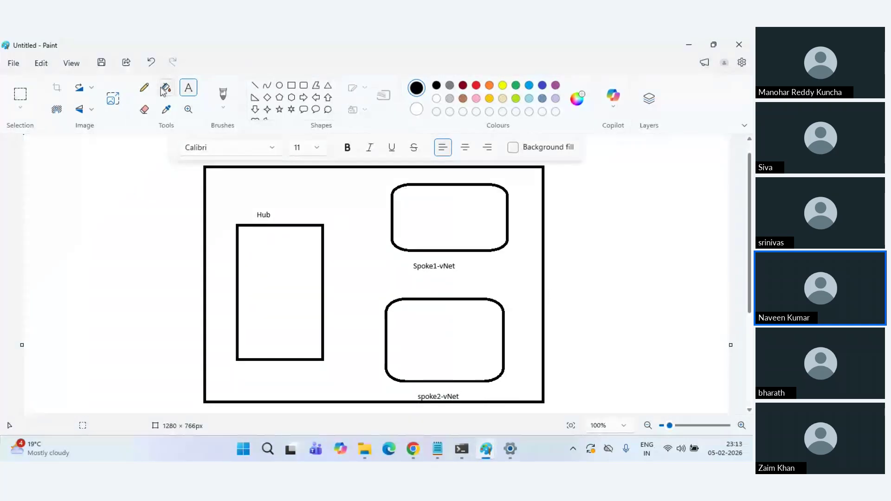
click(144, 87)
drag(325, 252, 387, 216)
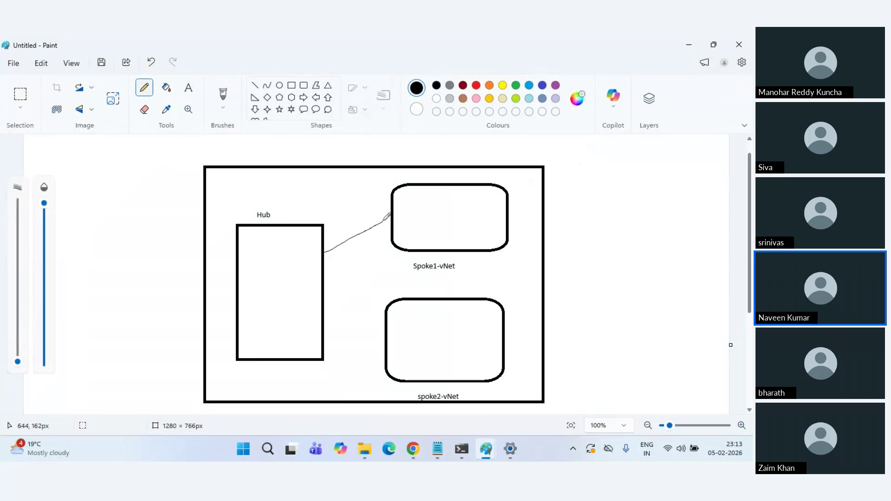
mouse_move(348, 249)
mouse_down()
mouse_move(386, 217)
mouse_move(402, 217)
mouse_move(399, 241)
mouse_up()
key(ctrl+z)
key(ctrl+z)
drag(325, 247, 343, 256)
mouse_move(379, 212)
mouse_down()
mouse_move(392, 219)
mouse_move(385, 228)
mouse_up()
mouse_move(325, 298)
mouse_down()
mouse_move(392, 338)
mouse_move(376, 342)
mouse_up()
mouse_move(330, 307)
mouse_down()
mouse_move(326, 300)
mouse_move(339, 297)
mouse_up()
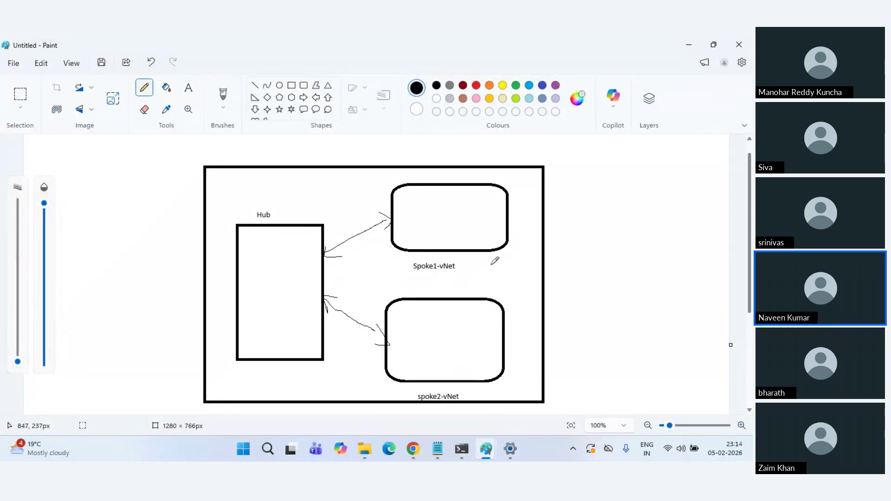
Try a connector between the spoke boxes and a Hub outline, then undo them
mouse_move(466, 265)
mouse_down()
mouse_move(496, 299)
mouse_move(472, 397)
mouse_up()
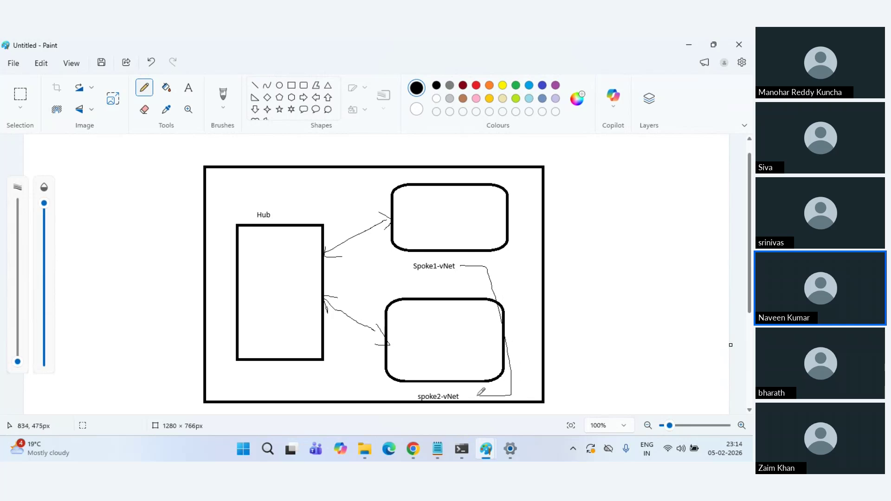
drag(491, 312, 521, 319)
key(ctrl+z)
key(ctrl+z)
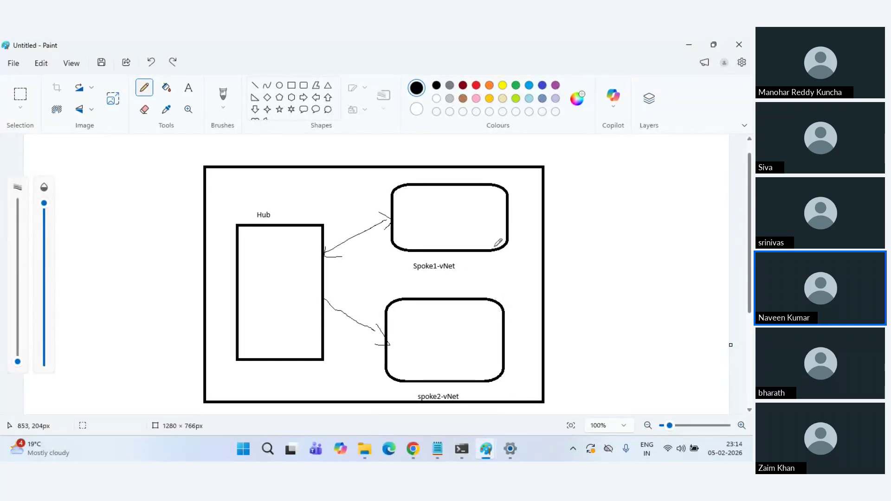
mouse_move(483, 235)
mouse_down()
mouse_move(514, 236)
mouse_move(483, 322)
mouse_up()
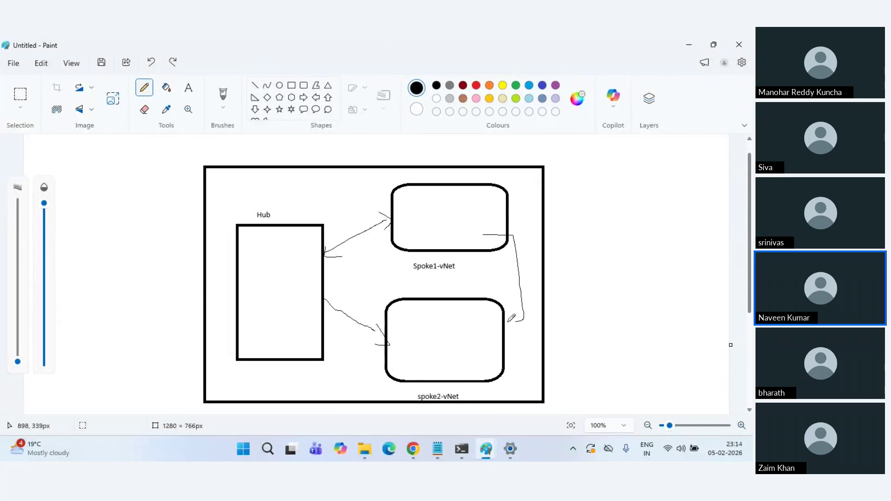
drag(508, 277, 546, 285)
mouse_move(217, 223)
mouse_down()
mouse_move(230, 329)
mouse_move(311, 372)
mouse_move(335, 262)
mouse_move(238, 213)
mouse_move(224, 216)
mouse_up()
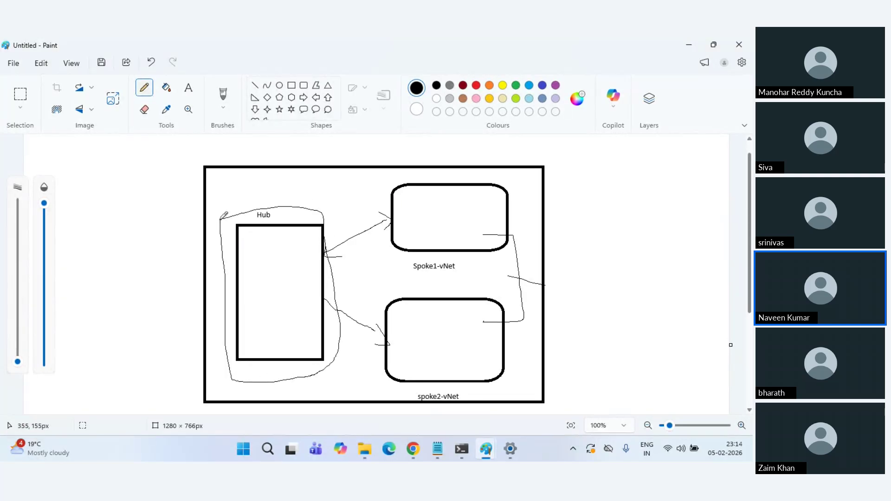
key(ctrl+z)
key(ctrl+z)
key(ctrl+z)
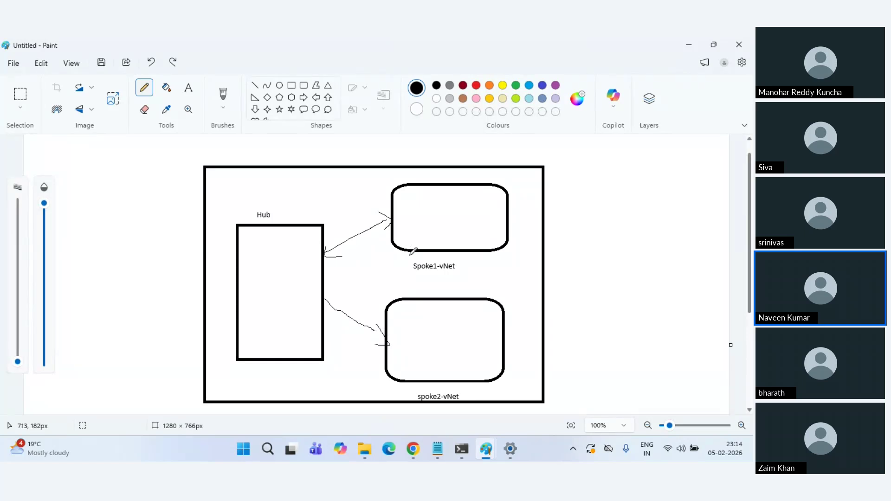
mouse_move(403, 339)
mouse_down()
mouse_move(349, 321)
mouse_move(322, 260)
mouse_move(415, 232)
mouse_up()
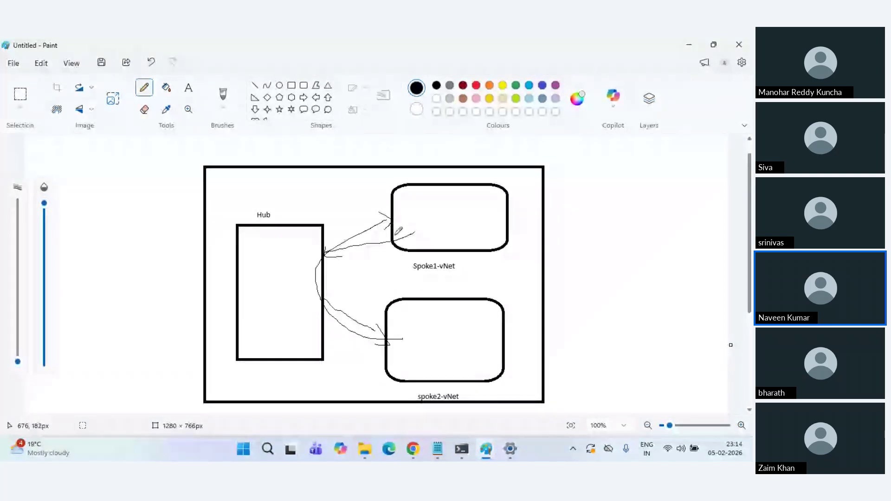
mouse_move(393, 234)
mouse_down()
mouse_move(300, 254)
mouse_move(320, 308)
mouse_move(373, 337)
mouse_up()
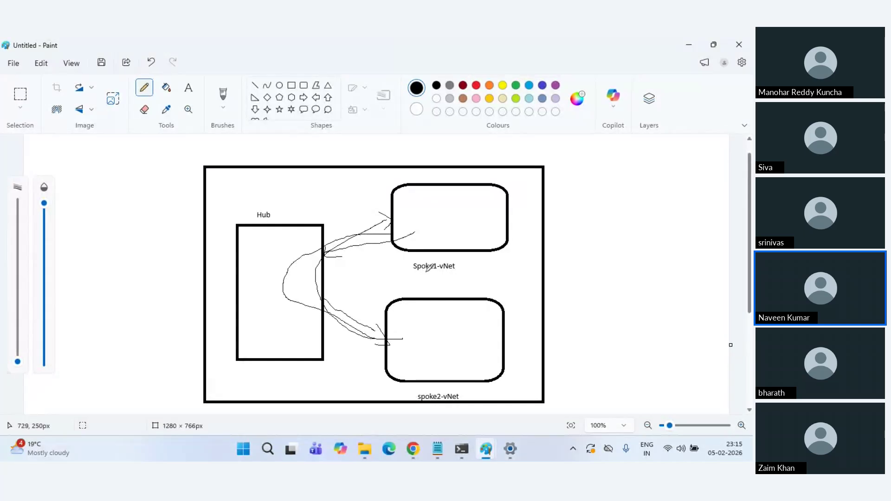
key(ctrl+z)
key(ctrl+z)
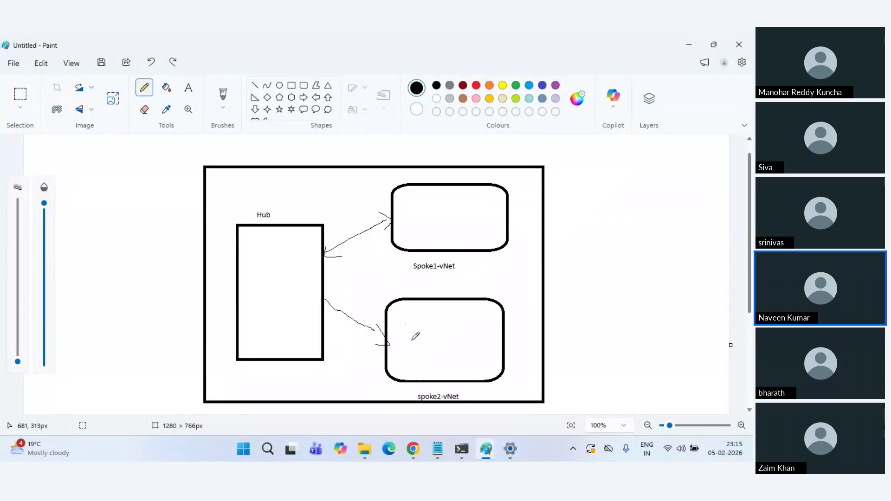
Look over the full hub-spoke diagram, then bring the simpler Hub/Spoke sketch forward
mouse_move(414, 448)
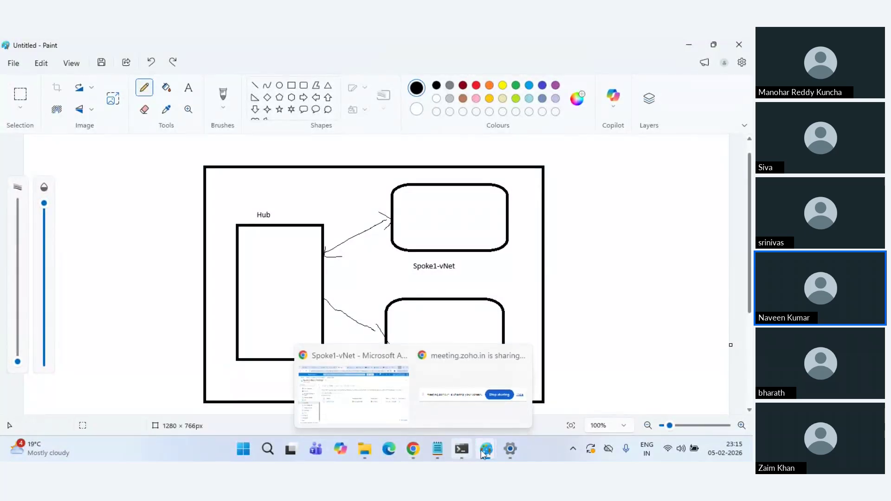
mouse_move(486, 449)
click(546, 399)
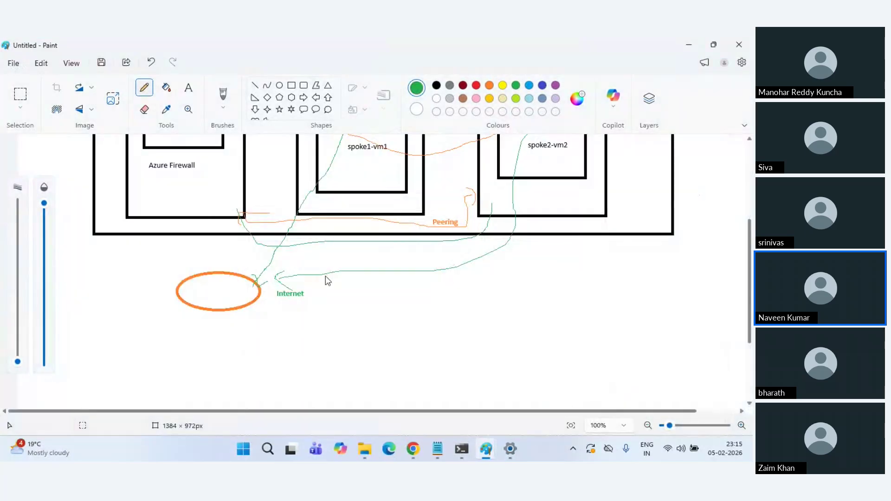
scroll(324, 279, up, 3)
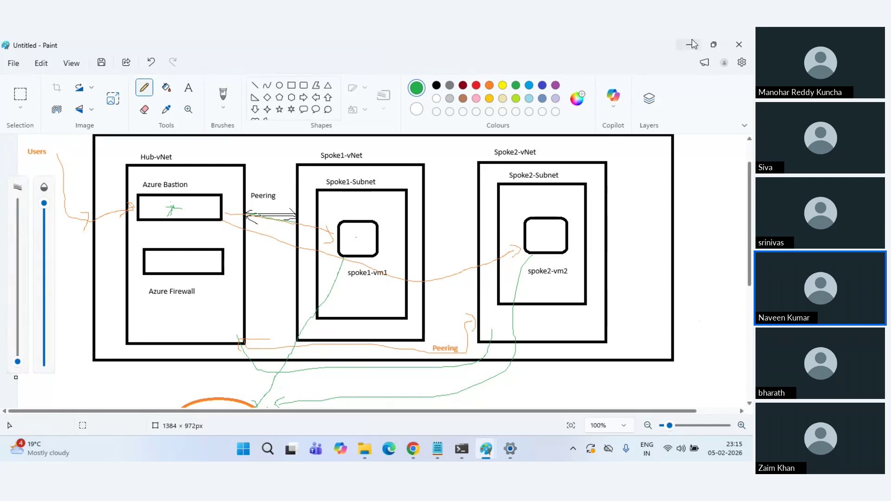
mouse_move(487, 449)
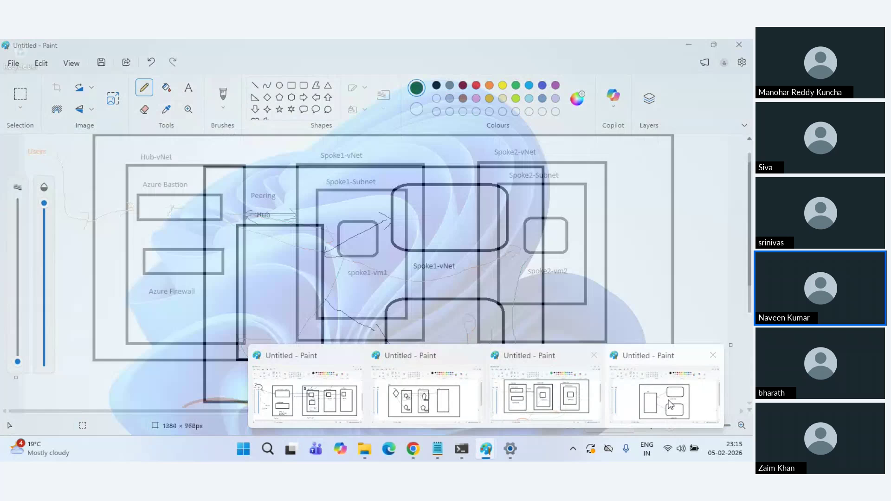
click(671, 404)
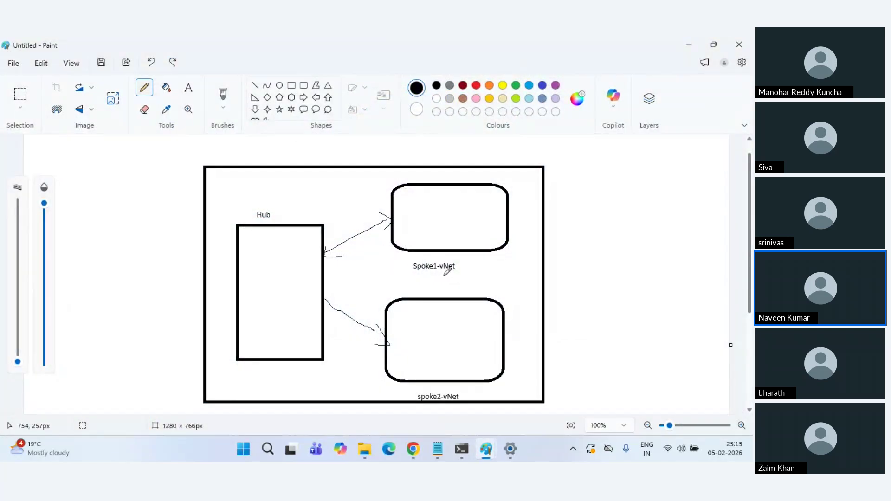
Sketch and undo a Spoke1-vNet-to-spoke2 connector, then return to the Spoke1-vNet peerings page
mouse_move(462, 264)
mouse_down()
mouse_move(520, 306)
mouse_move(526, 384)
mouse_move(483, 390)
mouse_up()
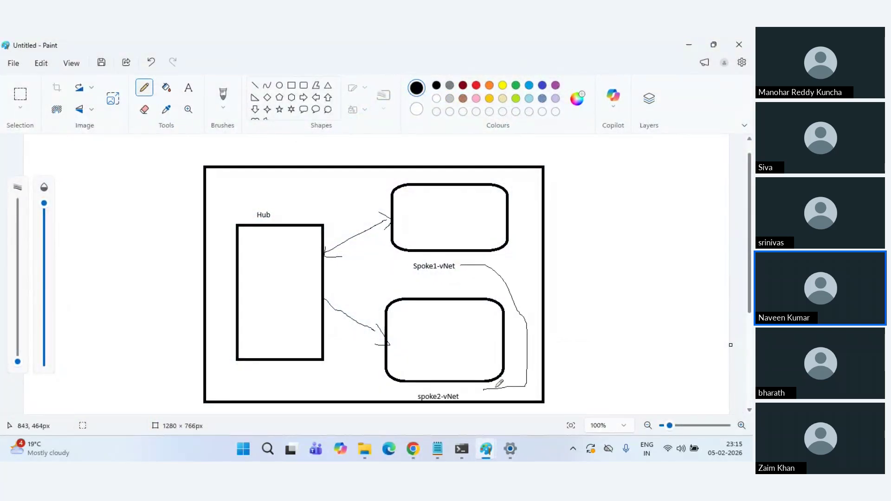
drag(520, 346, 536, 347)
key(ctrl+z)
key(ctrl+z)
mouse_move(413, 446)
click(349, 390)
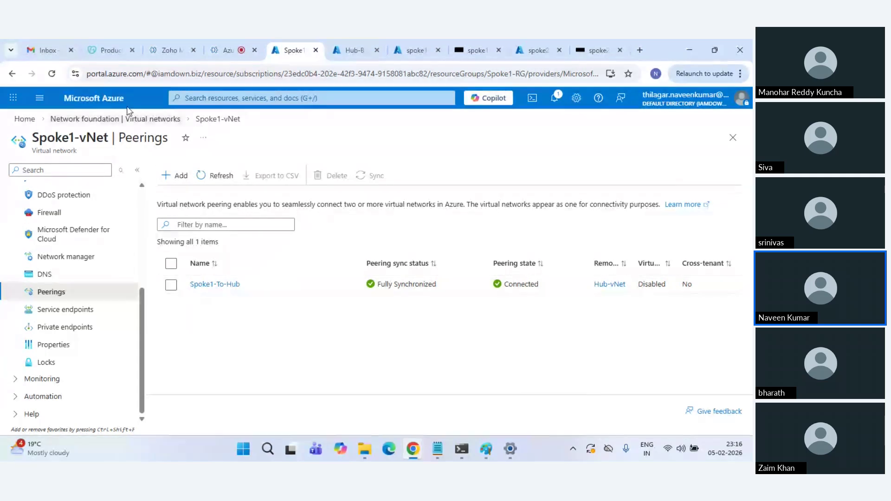
Go to the Azure portal home and open the Azure Firewalls list showing Hub-Firewall
click(117, 99)
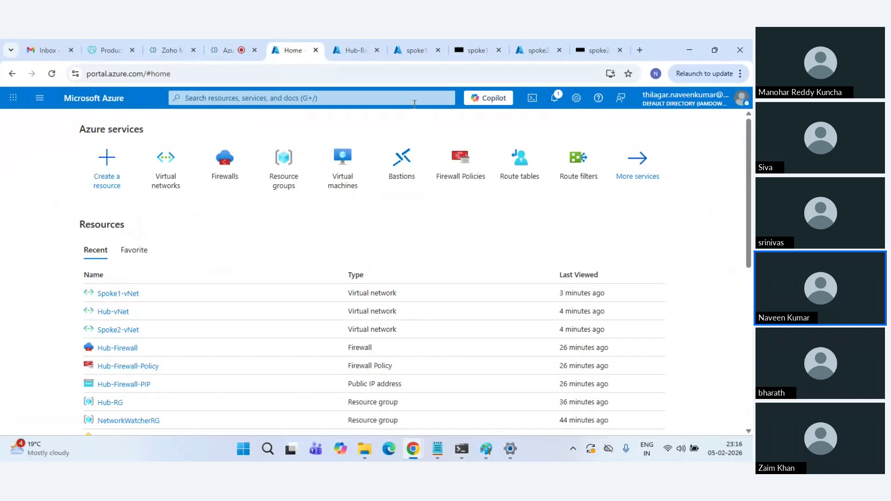
click(225, 174)
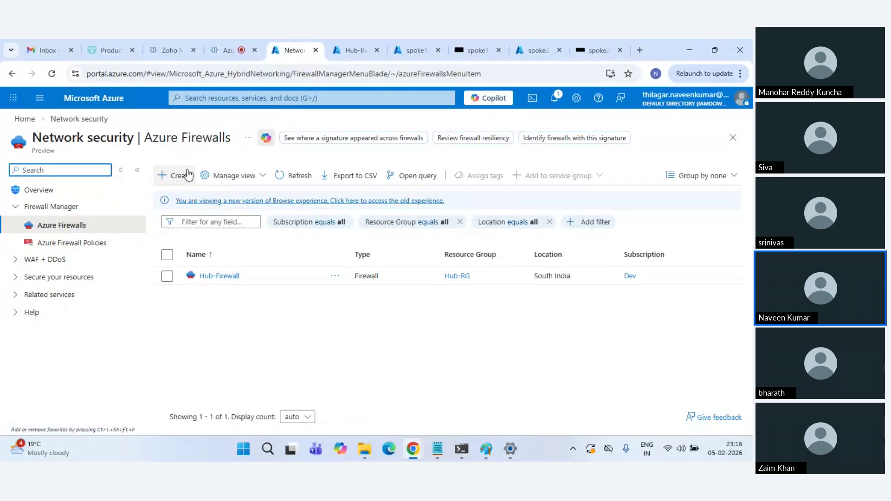
Search 'azure firewall pricing' in a new tab and open the Azure Firewall pricing page
click(632, 41)
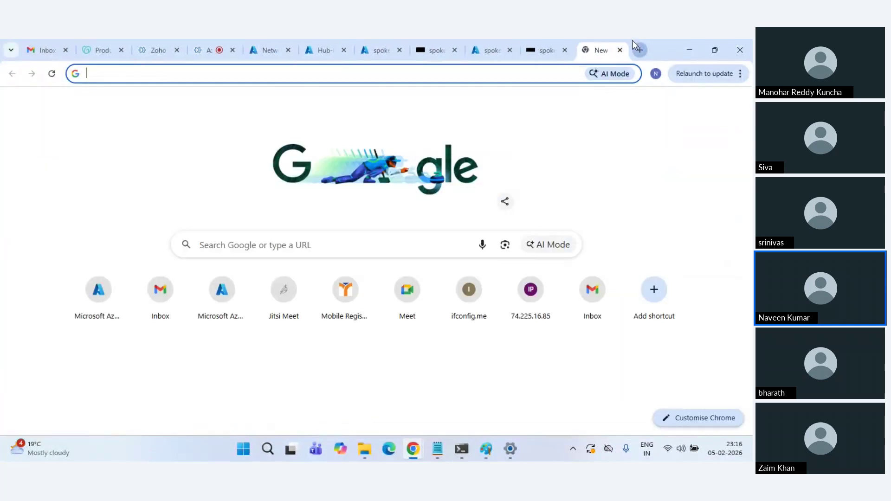
text(azure fir)
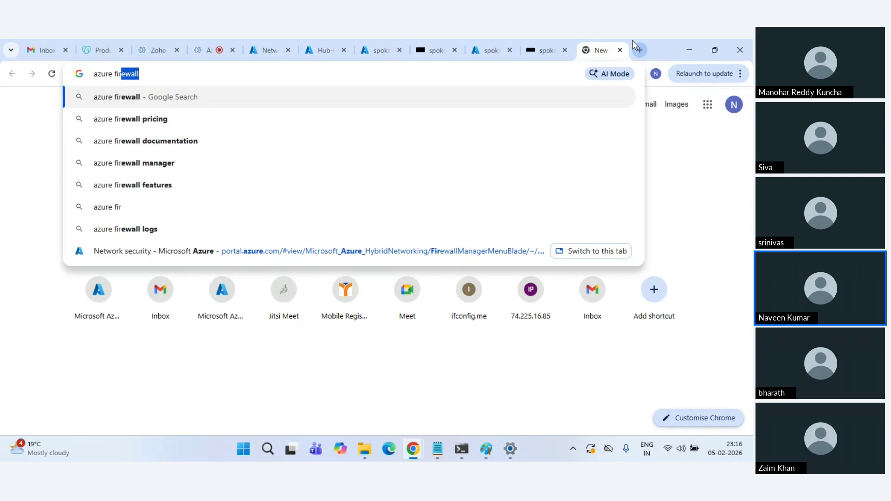
key(Down)
key(Return)
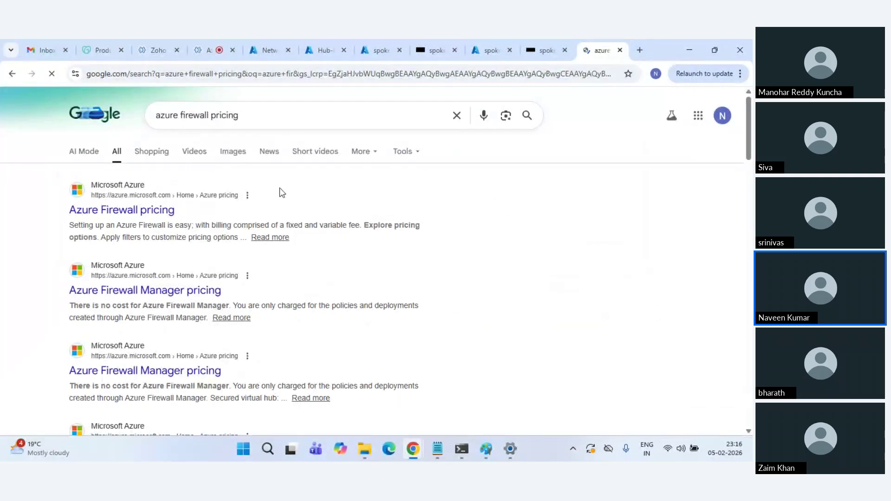
click(103, 213)
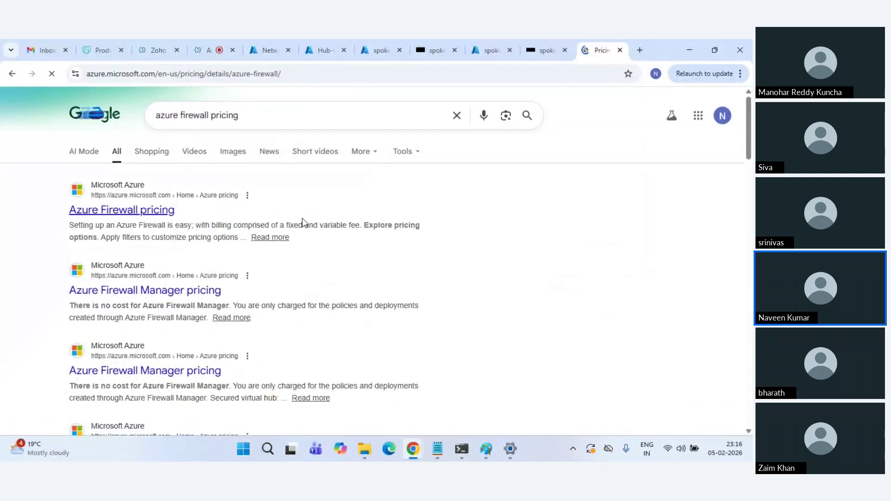
Set the pricing region to South India
scroll(465, 269, down, 10)
scroll(432, 309, down, 3)
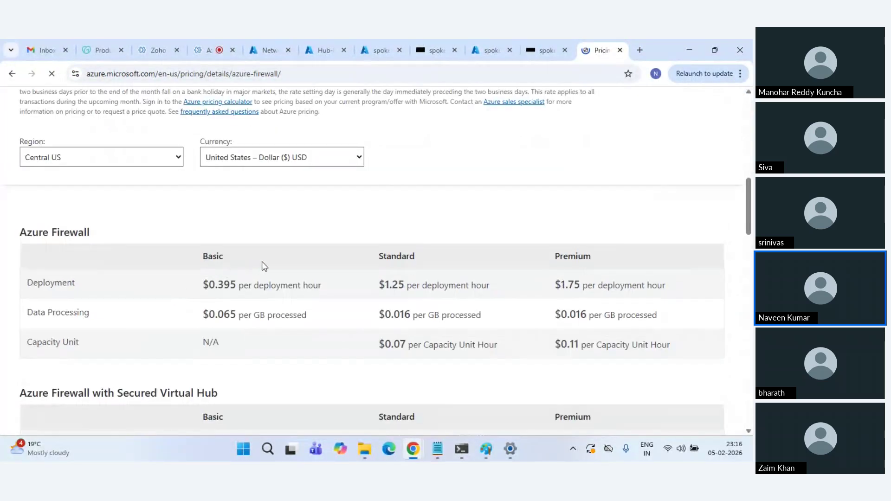
click(167, 158)
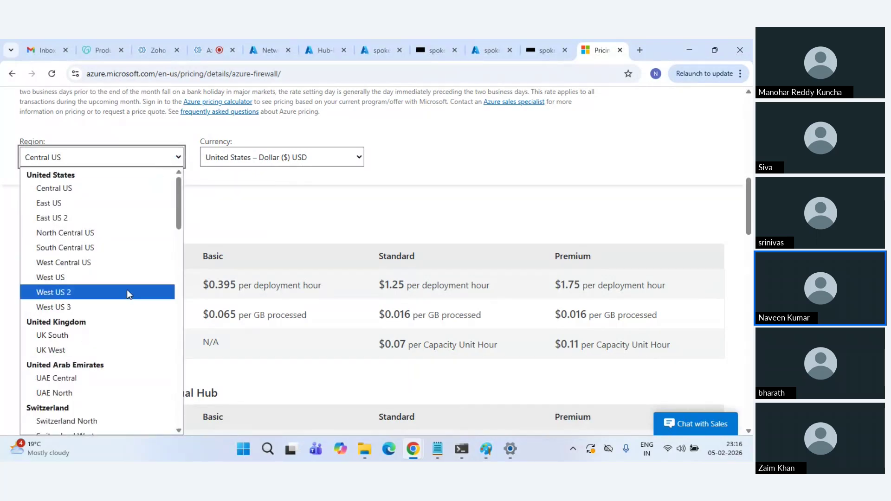
scroll(129, 344, down, 15)
scroll(129, 344, down, 2)
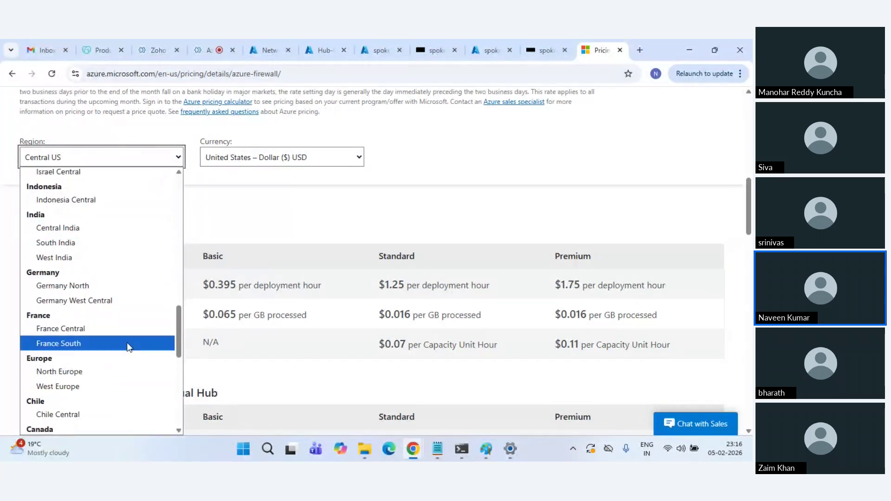
click(79, 243)
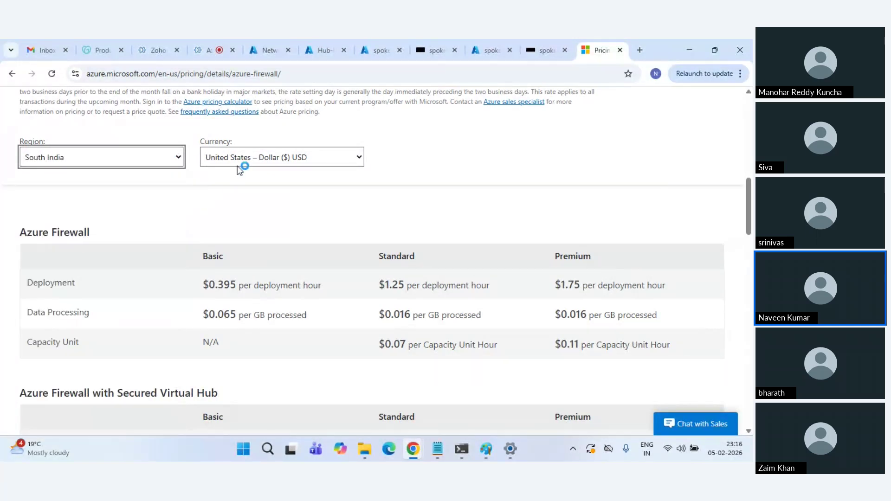
click(246, 162)
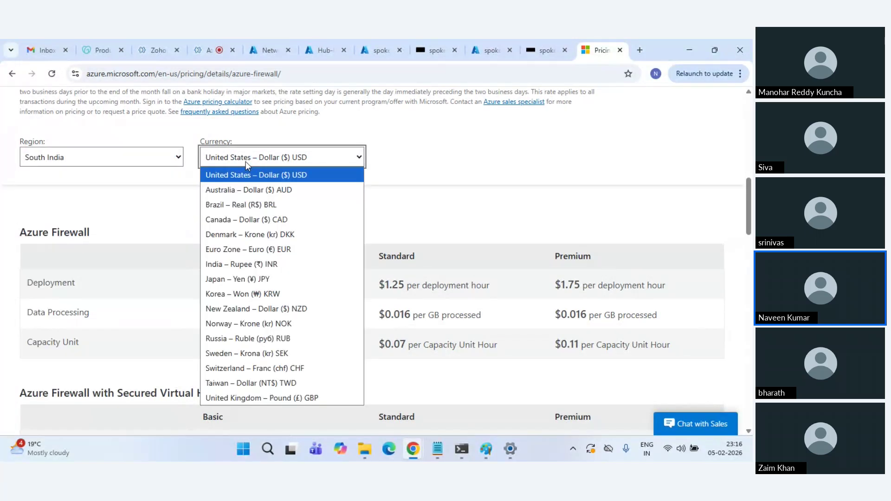
Show prices in India Rupee (INR) and highlight the ₹160.633 Premium deployment price
click(278, 264)
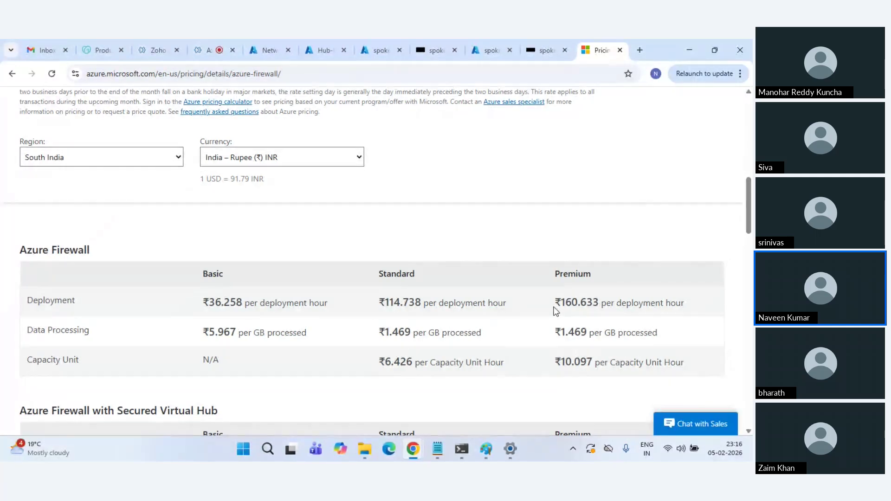
drag(556, 307, 604, 310)
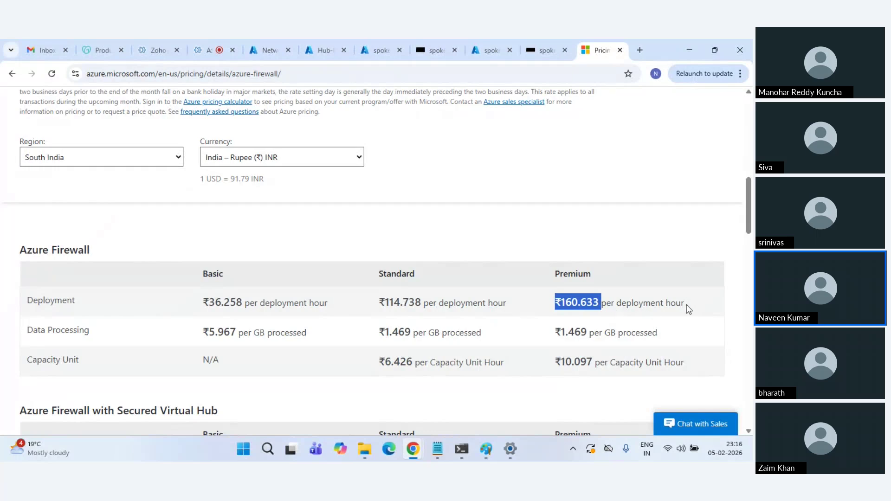
drag(687, 306, 548, 312)
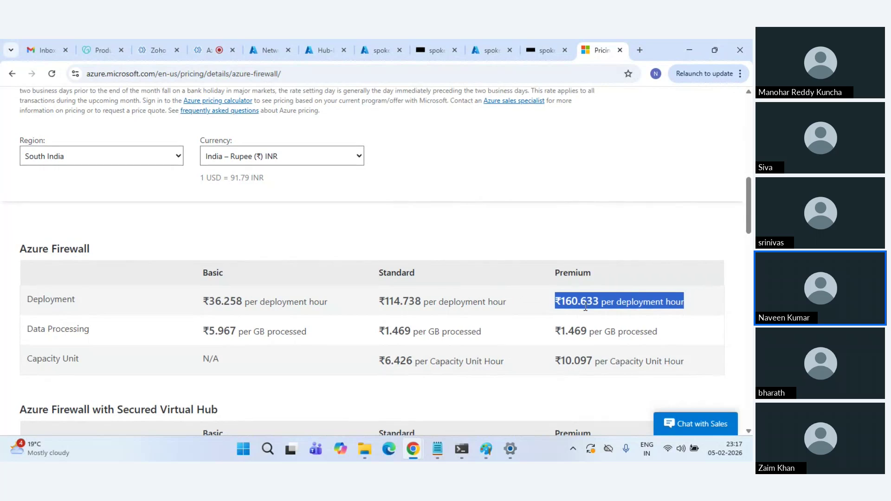
Scroll through the firewall pricing details, then return to the Azure portal tab
scroll(586, 307, down, 1)
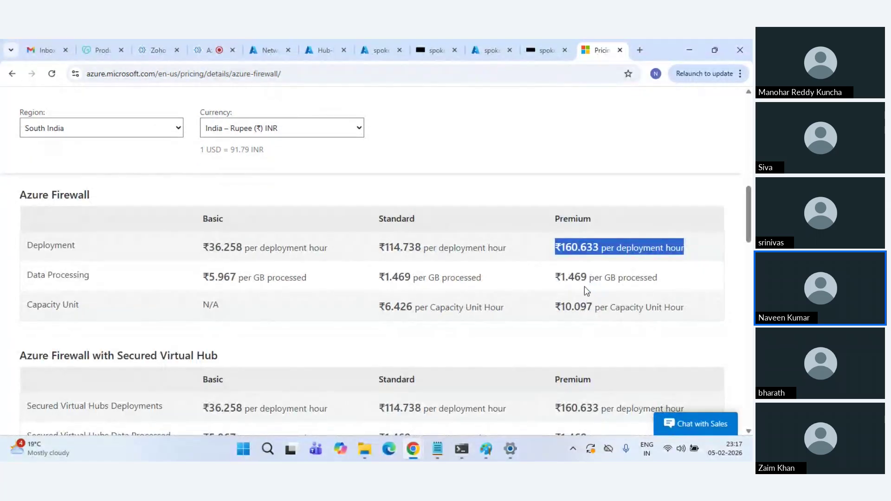
scroll(586, 290, down, 7)
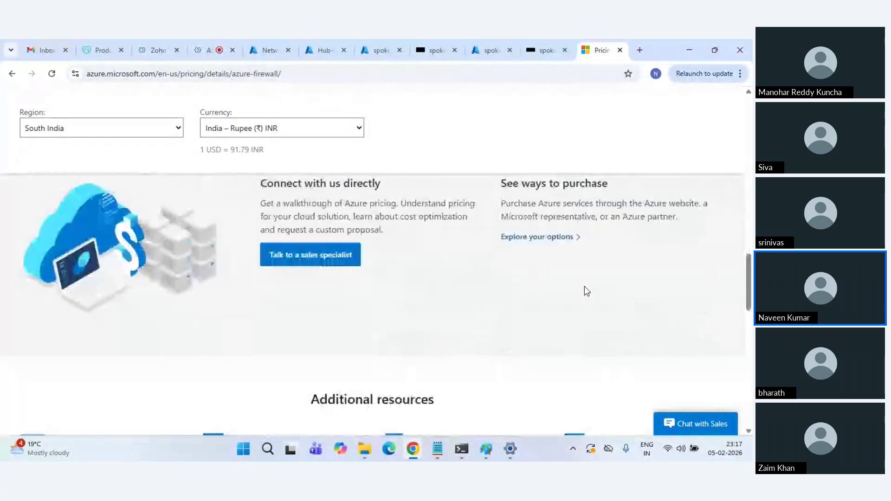
scroll(470, 318, up, 3)
scroll(468, 318, down, 1)
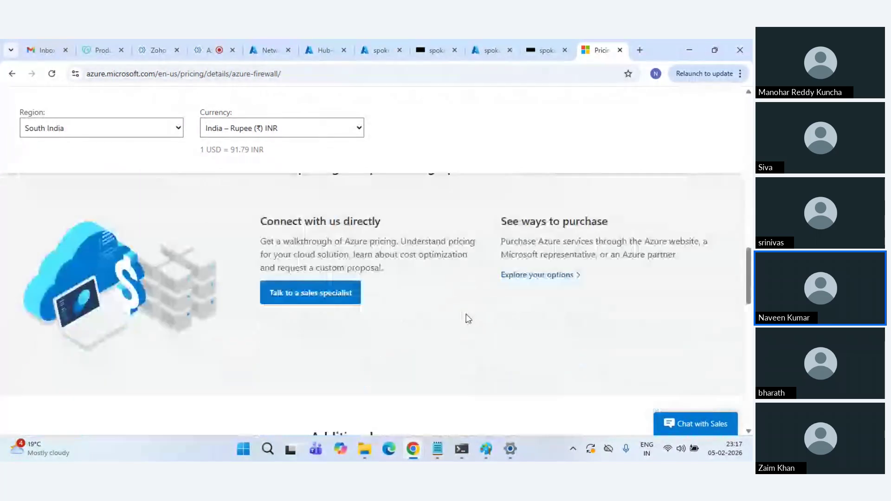
scroll(489, 305, down, 8)
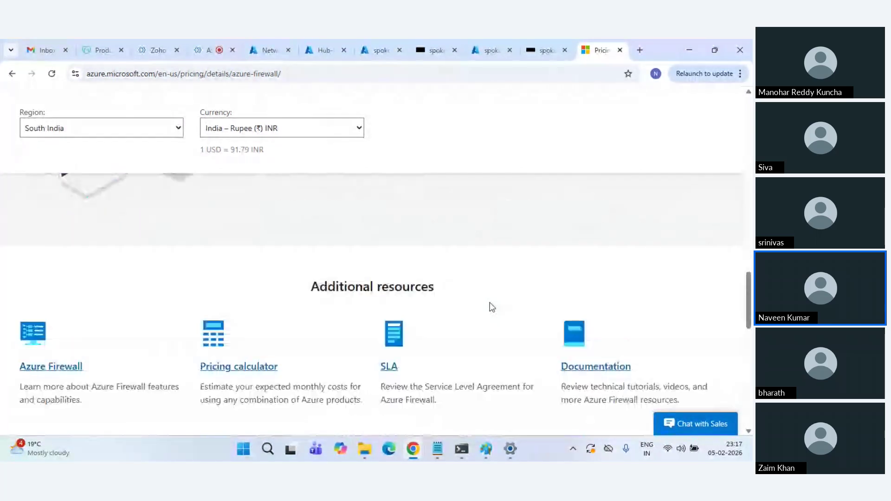
scroll(525, 324, up, 15)
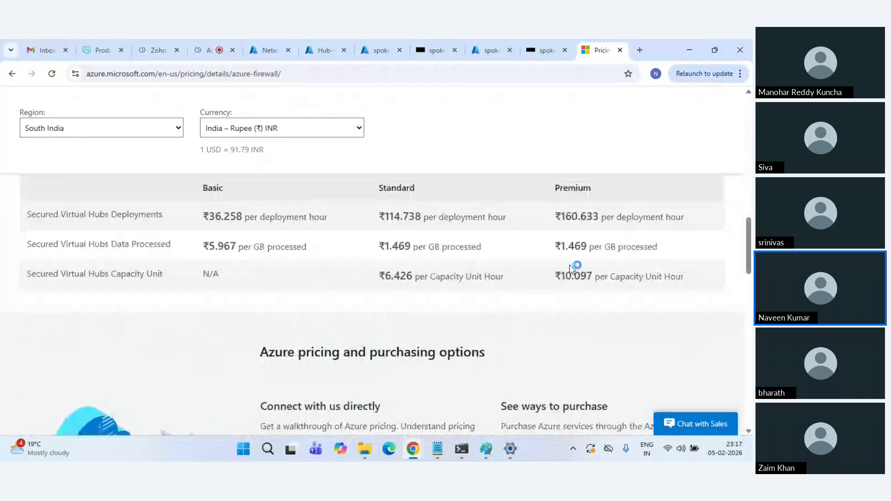
scroll(579, 256, down, 2)
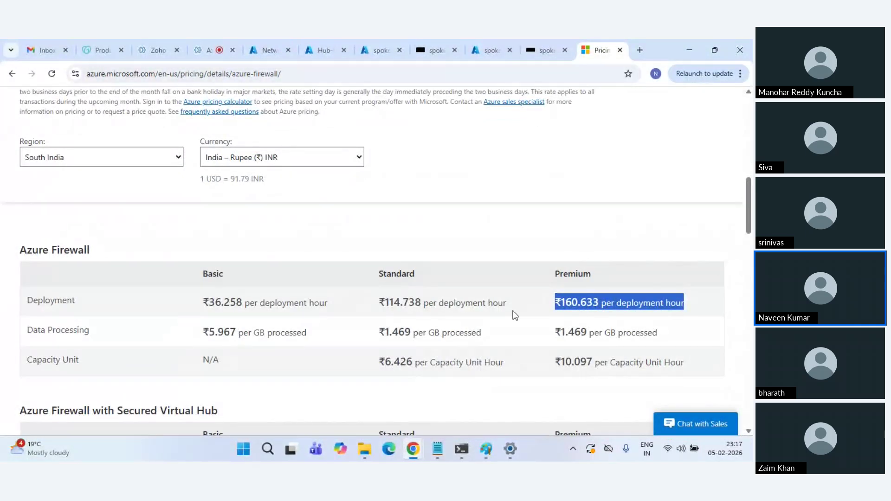
click(284, 50)
Revisit the Azure Firewalls list and Network security page, then switch to the Zoho meeting tab
click(325, 51)
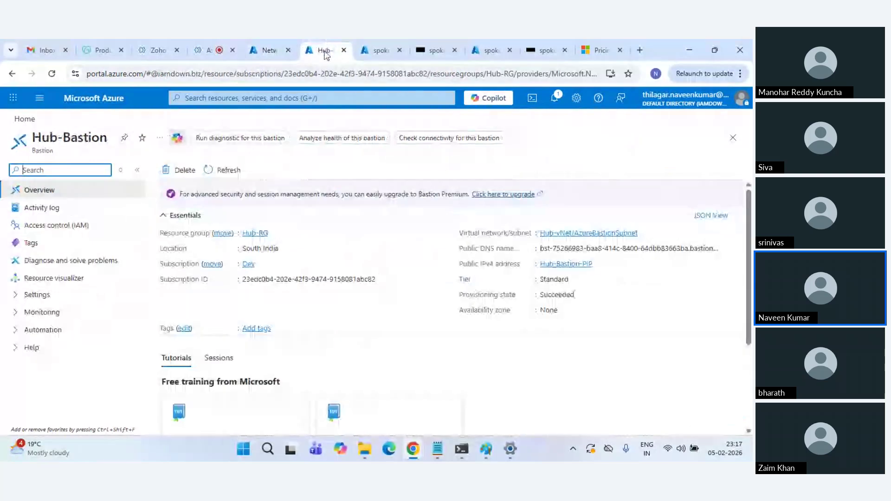
click(269, 50)
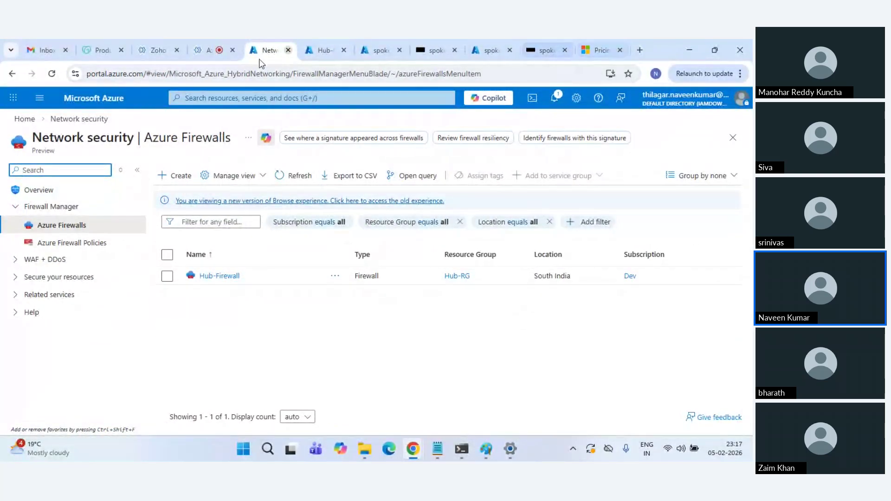
click(77, 120)
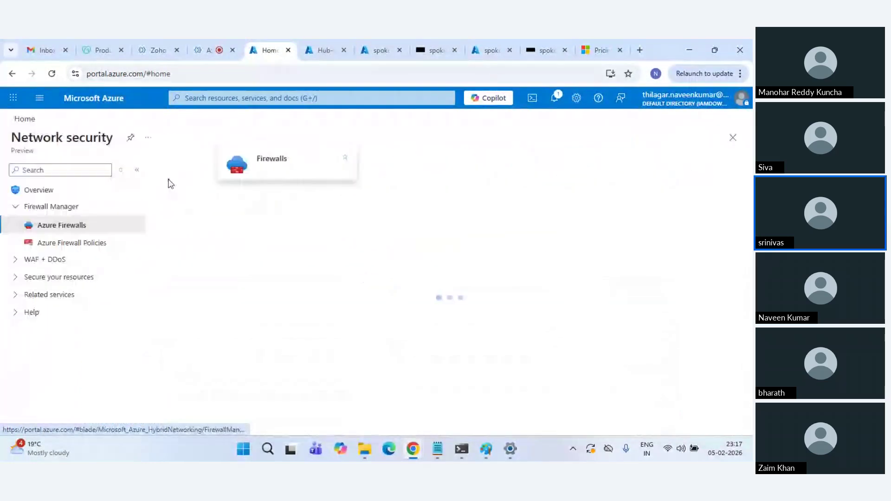
key(ctrl+shift+Tab)
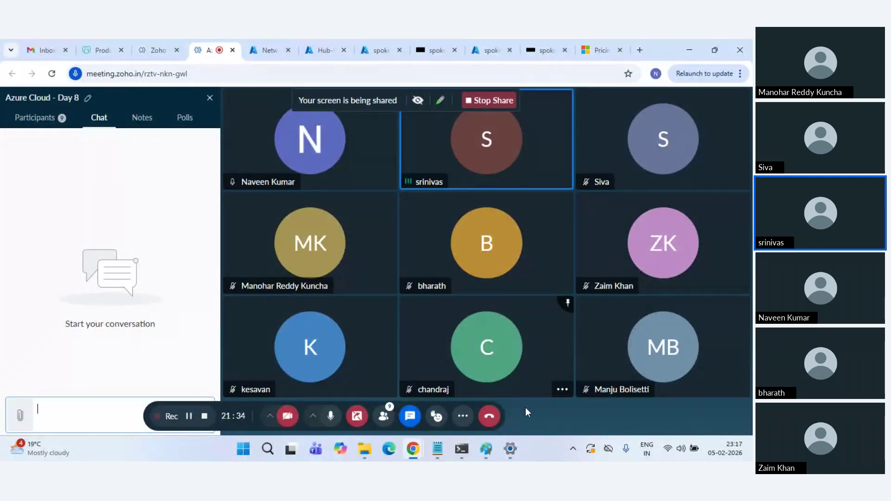
Switch between Paint windows to bring back the Hub, Spoke1-vNet and spoke2-vNet sketch
mouse_move(486, 449)
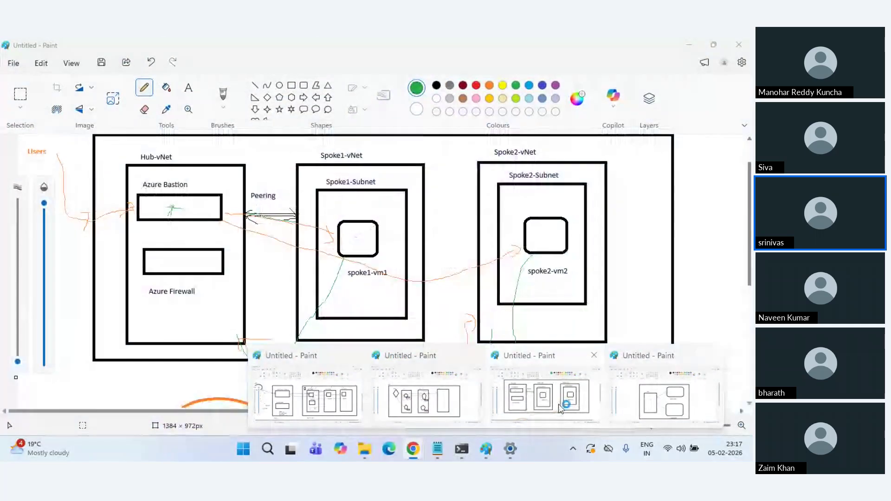
click(560, 408)
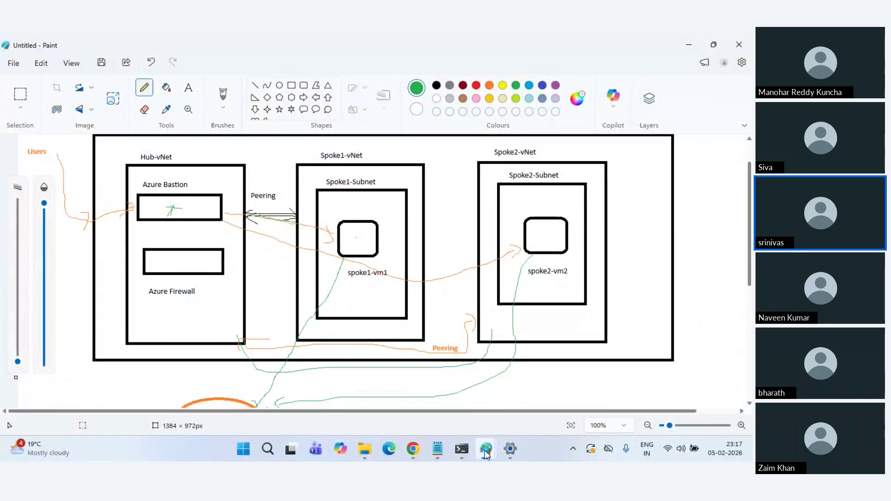
mouse_move(484, 453)
click(659, 417)
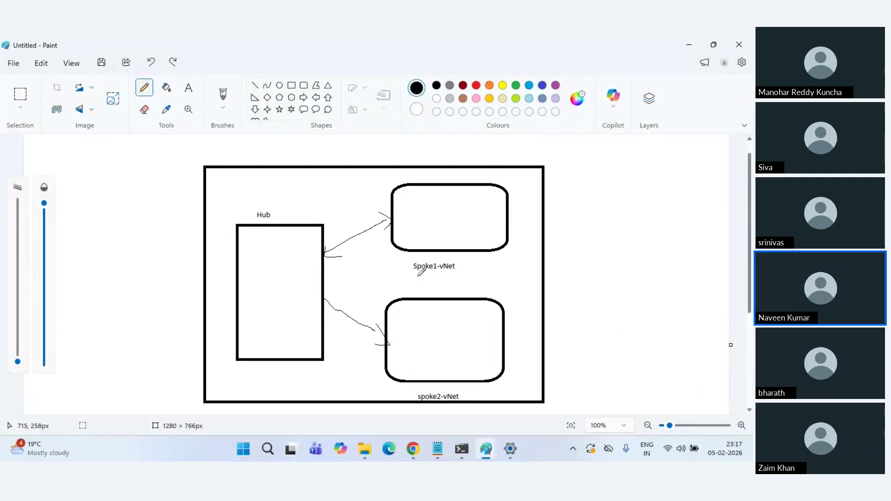
Undo every arrow, label and box of the Hub-and-spoke sketch, leaving a blank canvas
drag(414, 277, 456, 275)
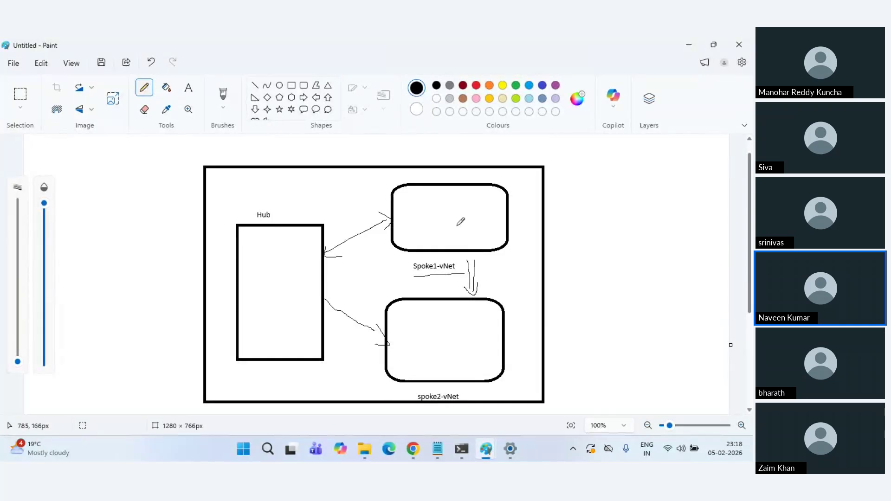
key(ctrl+z)
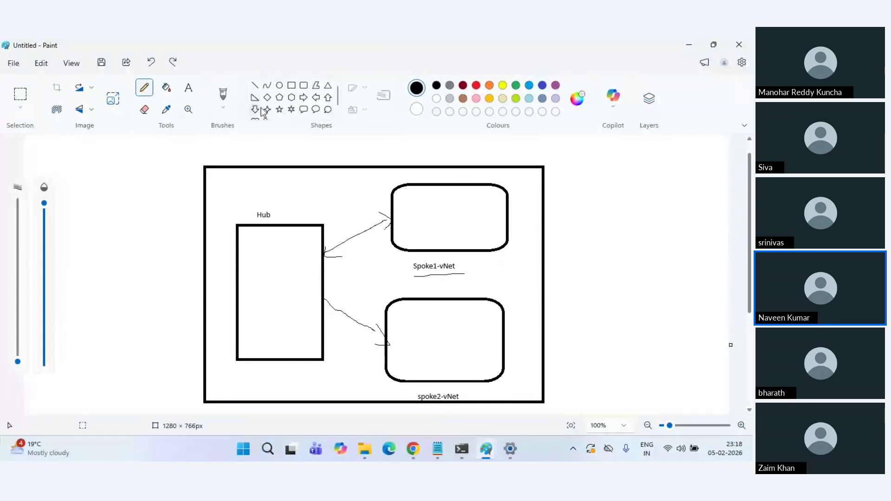
key(ctrl+z)
key(ctrl+z)
key(ctrl+z)
key(ctrl+z)
key(ctrl+z)
key(ctrl+z)
key(ctrl+z)
key(ctrl+z)
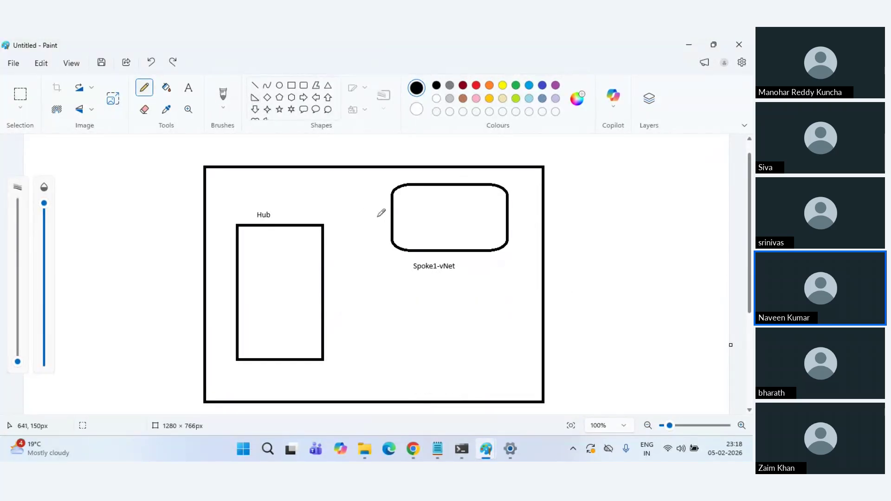
key(ctrl+z)
key(ctrl+z)
key(ctrl+z)
key(ctrl+z)
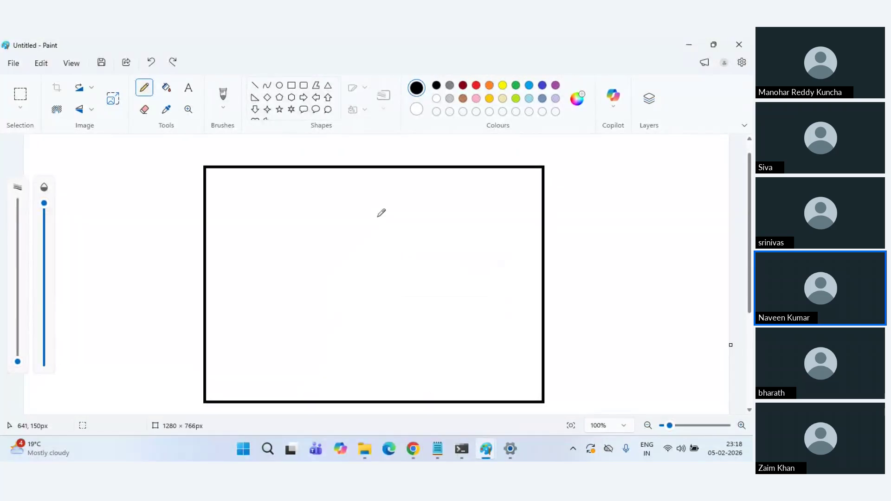
click(292, 86)
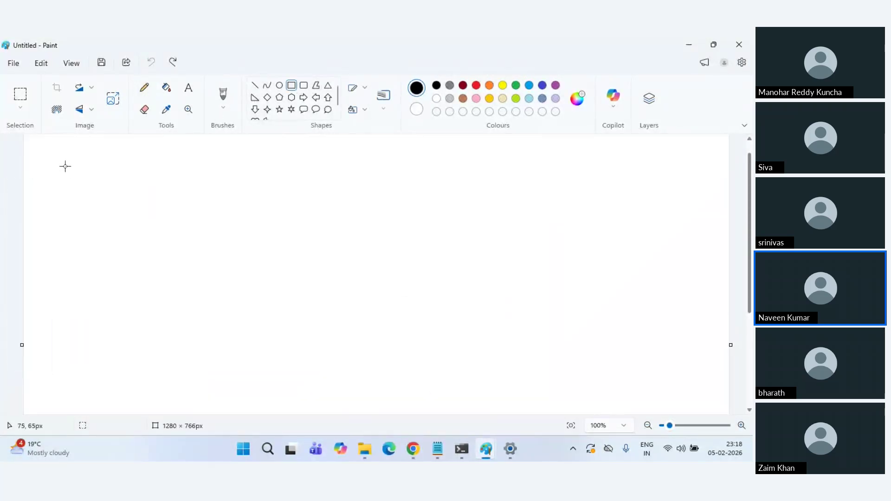
Draw a large frame with a Hub label and four smaller boxes inside it
drag(49, 145, 668, 408)
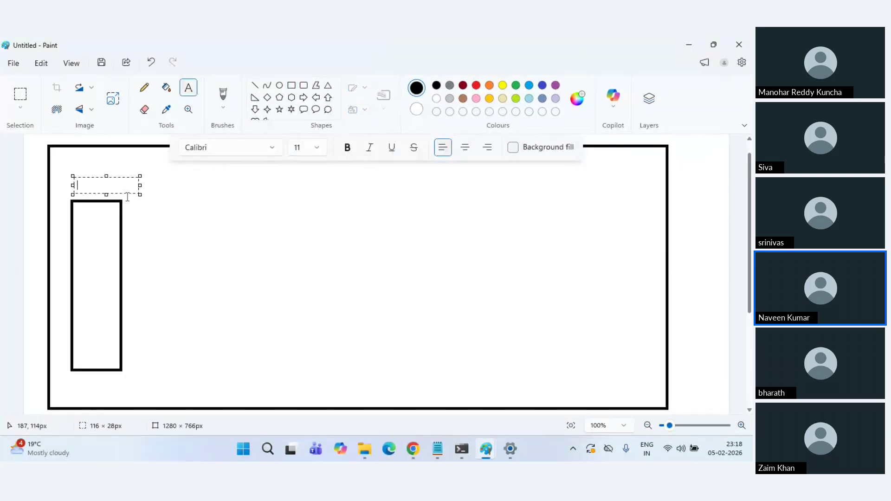
text(b)
click(188, 257)
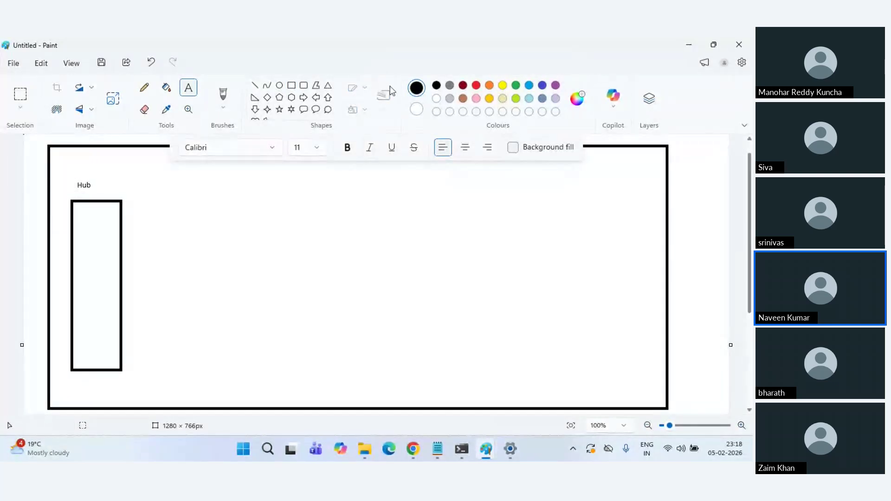
click(291, 85)
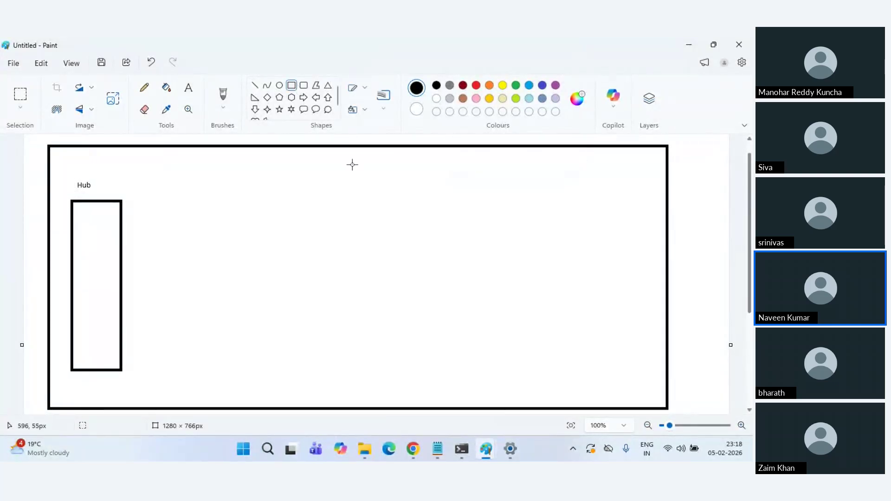
drag(353, 164, 430, 206)
mouse_move(482, 162)
mouse_down()
mouse_move(534, 207)
mouse_move(571, 207)
mouse_up()
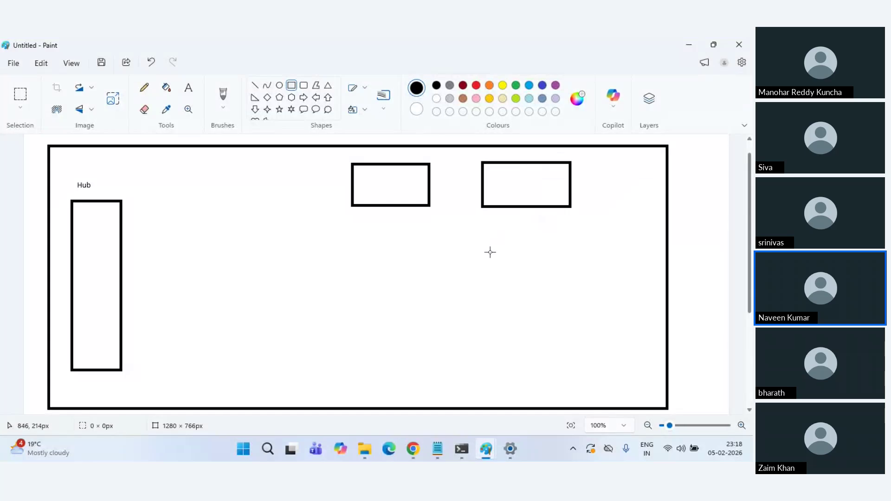
mouse_move(354, 259)
mouse_down()
mouse_move(414, 308)
mouse_move(439, 308)
mouse_up()
mouse_move(504, 252)
mouse_down()
mouse_move(525, 286)
mouse_move(588, 302)
mouse_up()
Pencil connecting lines between the boxes, undoing stray strokes, ending with a line to Hub
click(147, 87)
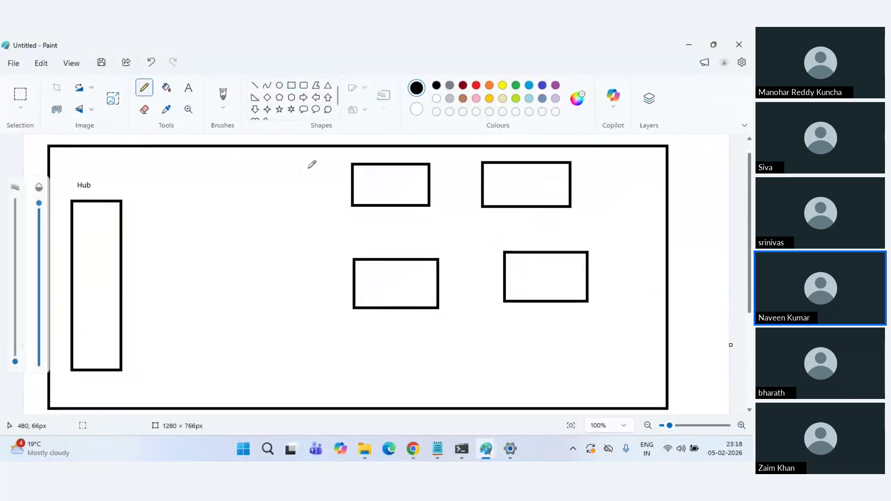
mouse_move(391, 207)
mouse_down()
mouse_move(395, 256)
mouse_move(420, 250)
mouse_up()
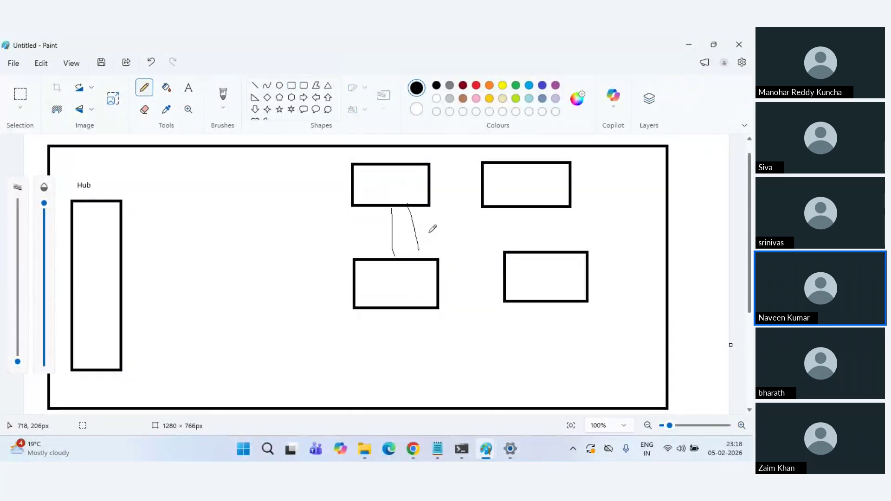
drag(431, 204, 517, 251)
key(ctrl+z)
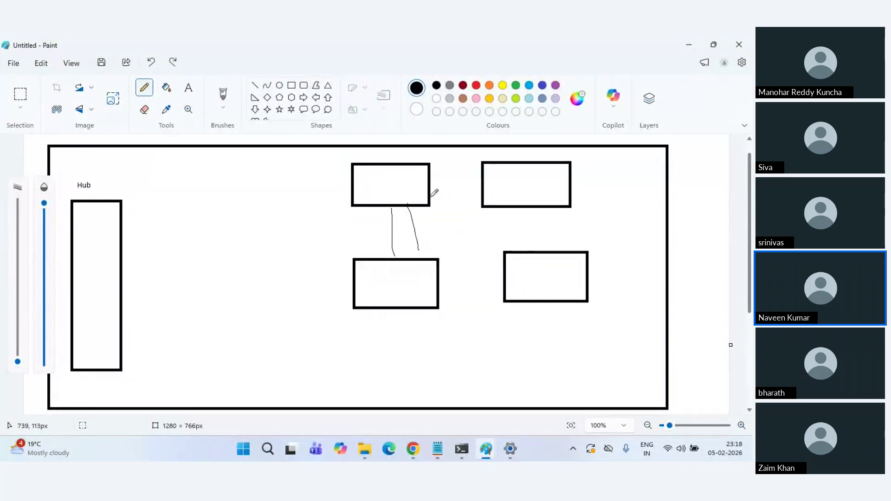
key(ctrl+z)
drag(431, 206, 514, 268)
drag(432, 186, 486, 186)
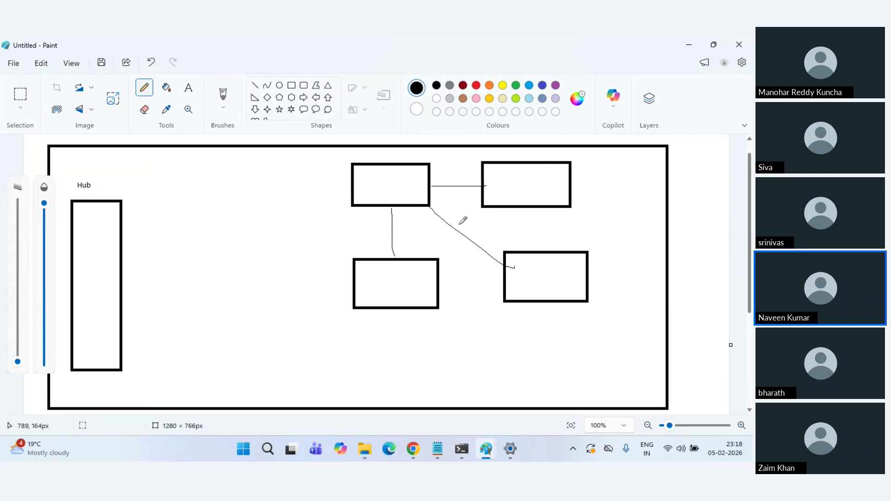
drag(419, 263, 407, 217)
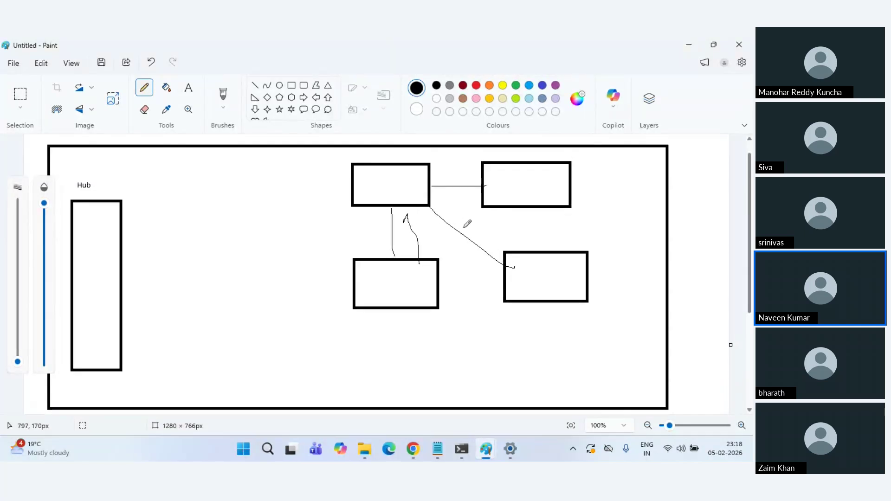
key(ctrl+z)
key(ctrl+z)
key(ctrl+z)
key(ctrl+z)
key(ctrl+z)
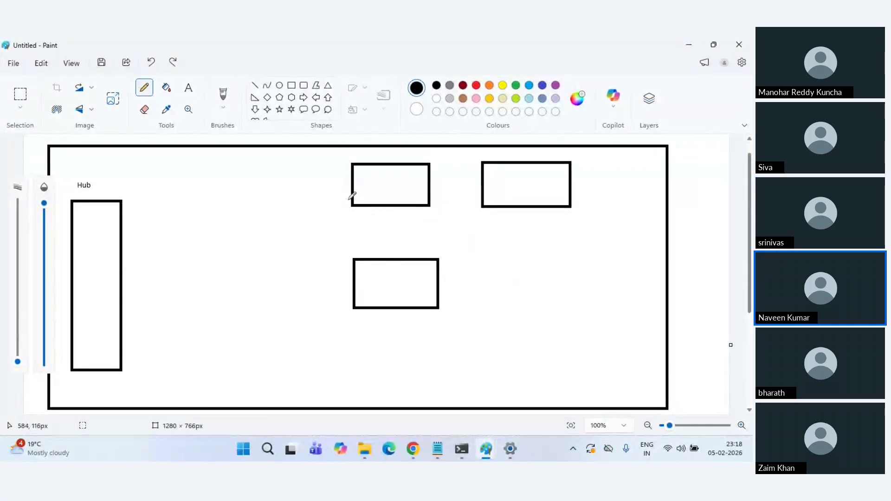
key(ctrl+y)
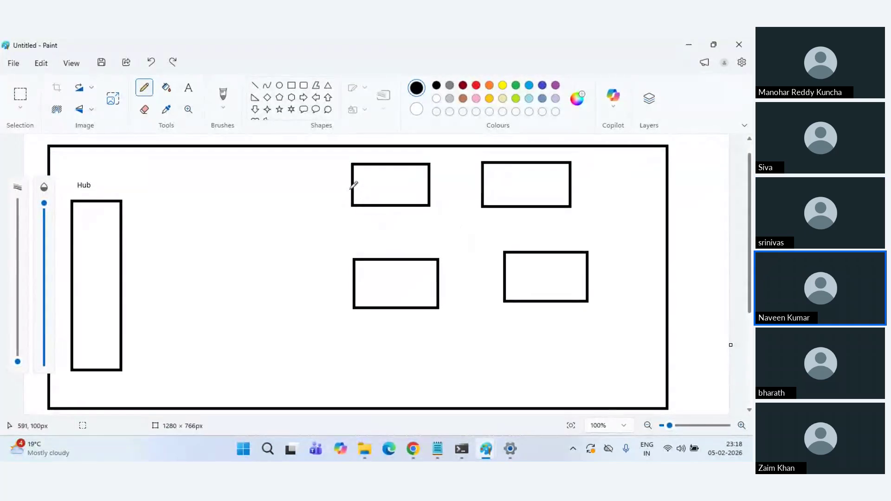
drag(351, 189, 123, 272)
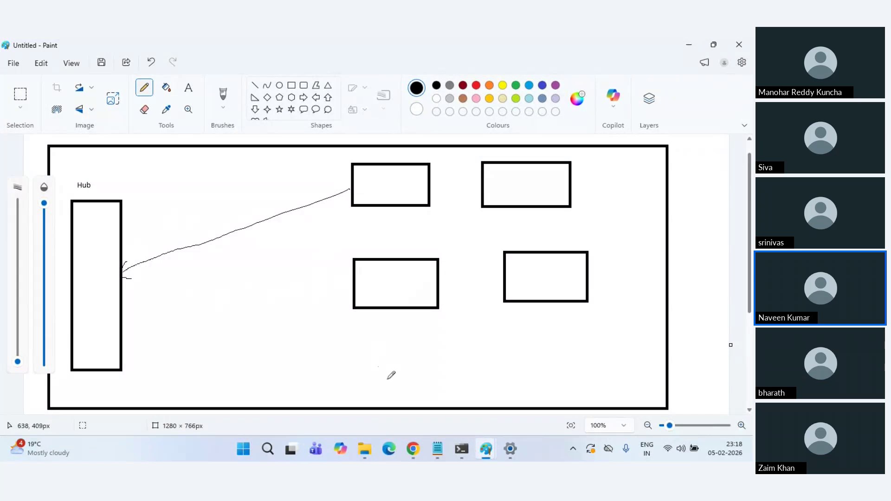
Search Google for 'azure hub and spoke' in a new Chrome tab
mouse_move(410, 441)
click(369, 396)
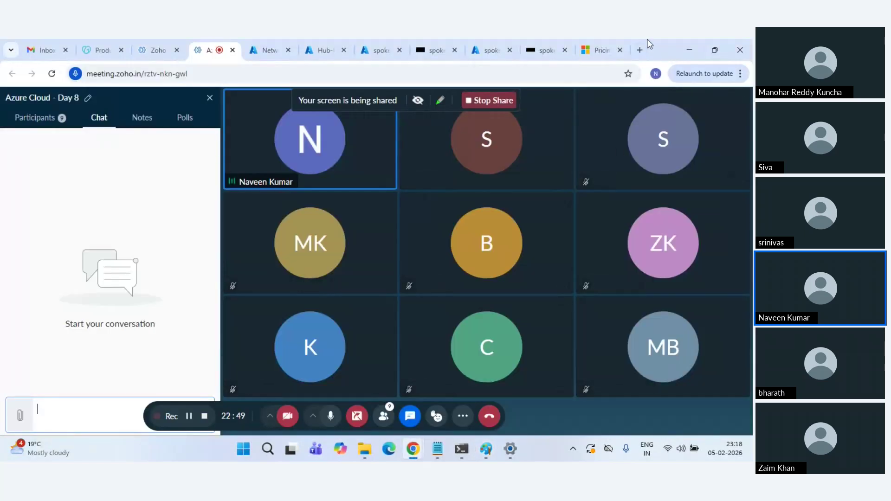
click(646, 44)
text(azure )
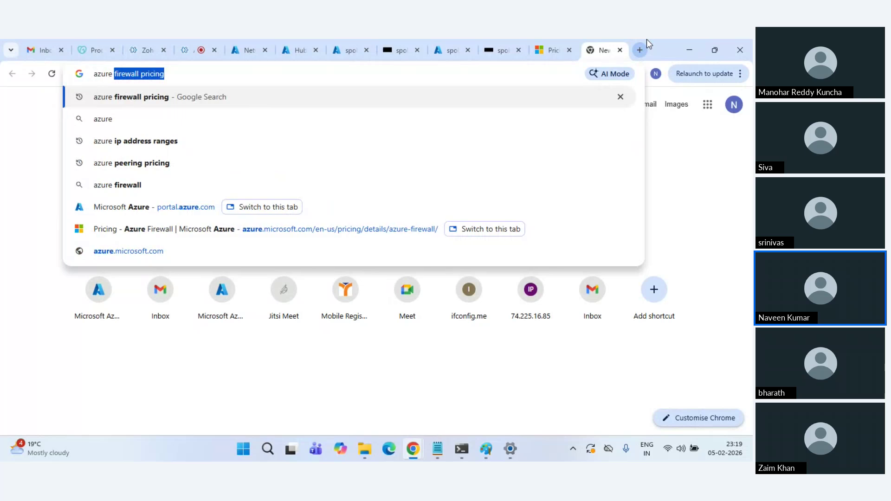
text(hub)
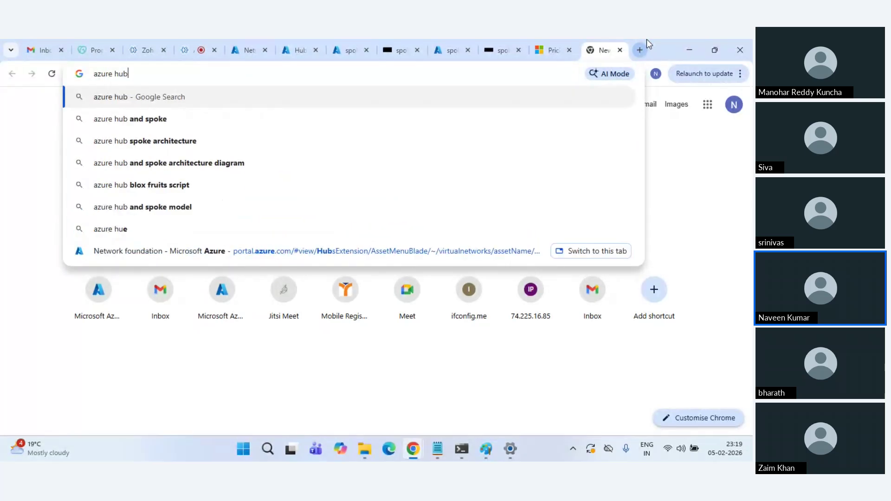
key(Down)
key(Return)
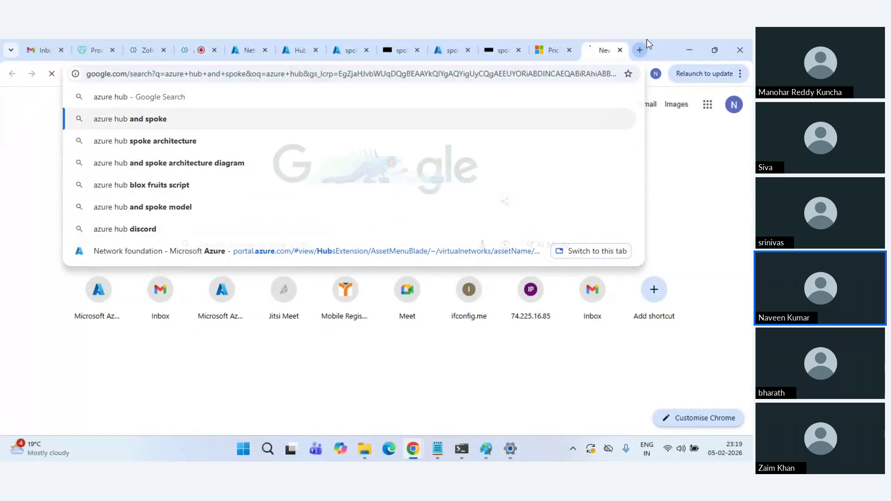
Open the Microsoft Learn hub-spoke article, enlarge its architecture diagram, and start an 'azure peering lim' search
click(183, 211)
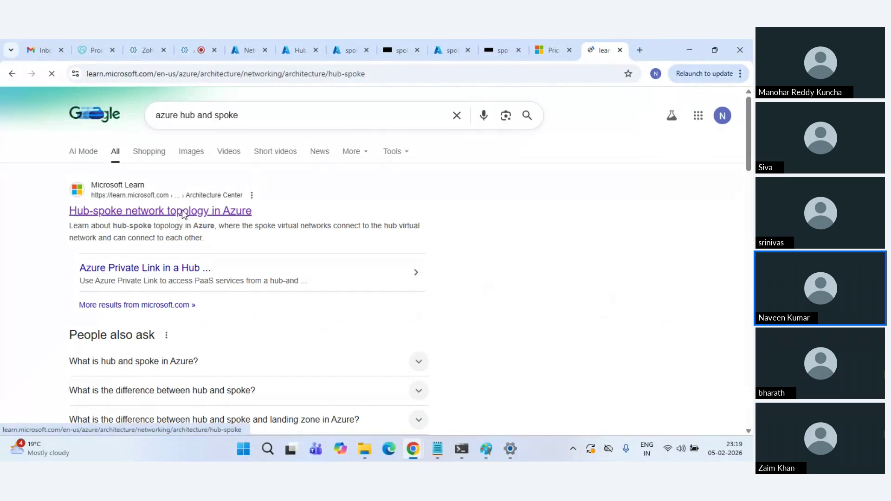
scroll(424, 280, down, 5)
click(424, 280)
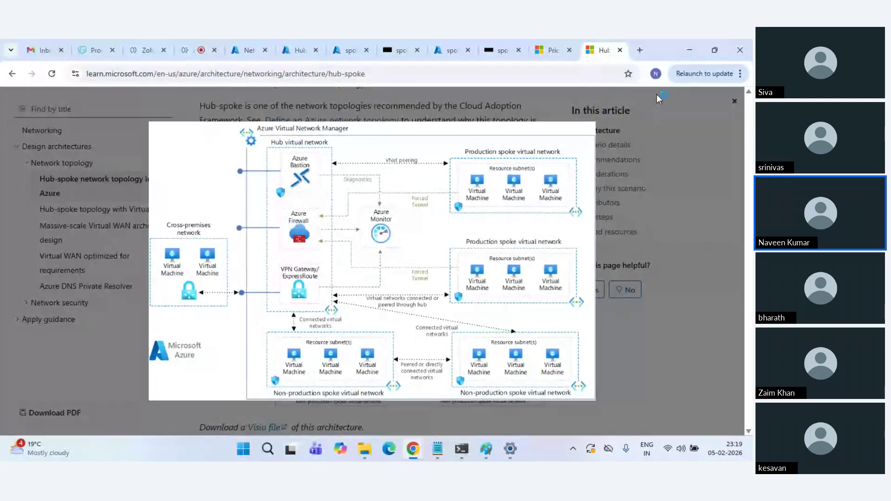
click(637, 51)
text(azur)
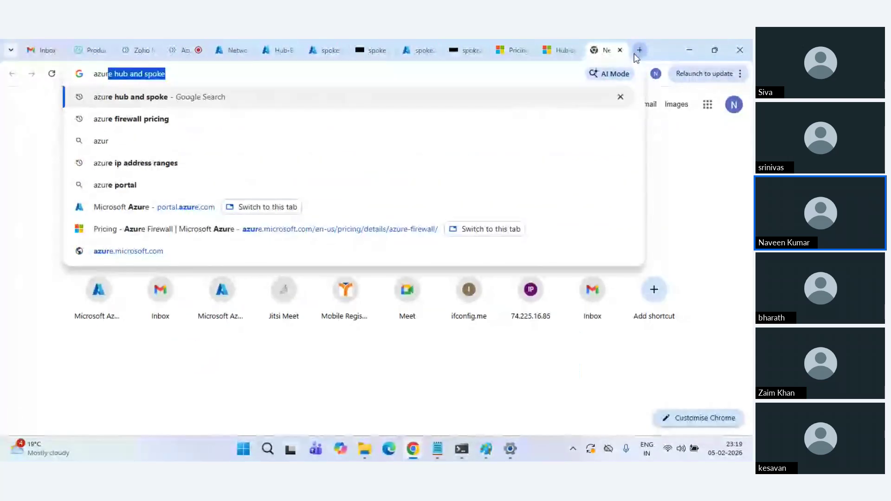
text(e peering lim)
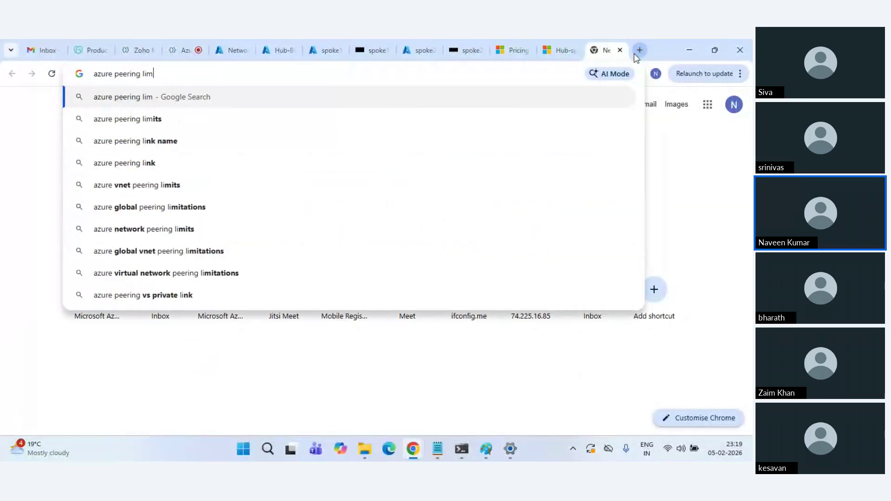
Search 'azure peering limit', highlight the 500 peerings per VNet limit, then close that tab
key(Return)
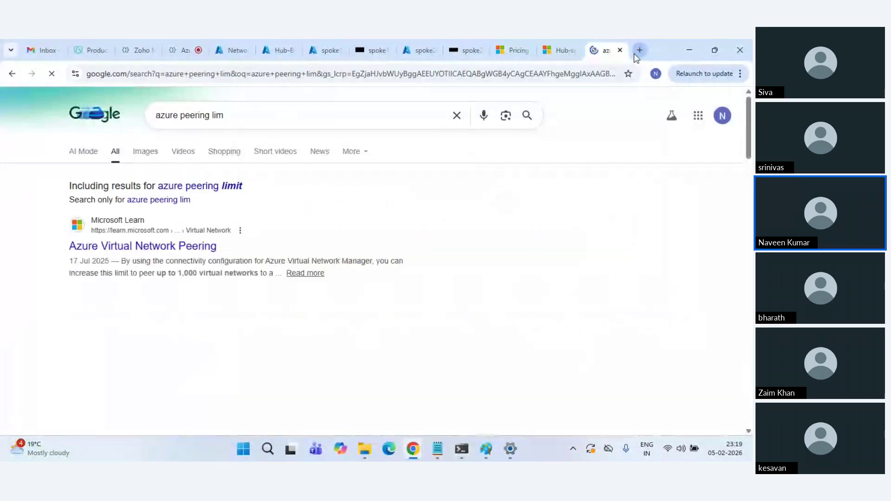
click(261, 107)
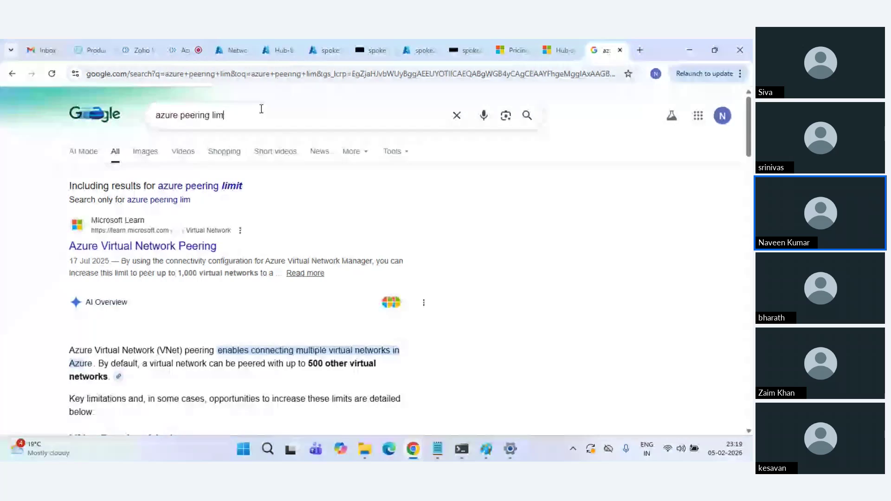
text(t)
key(Return)
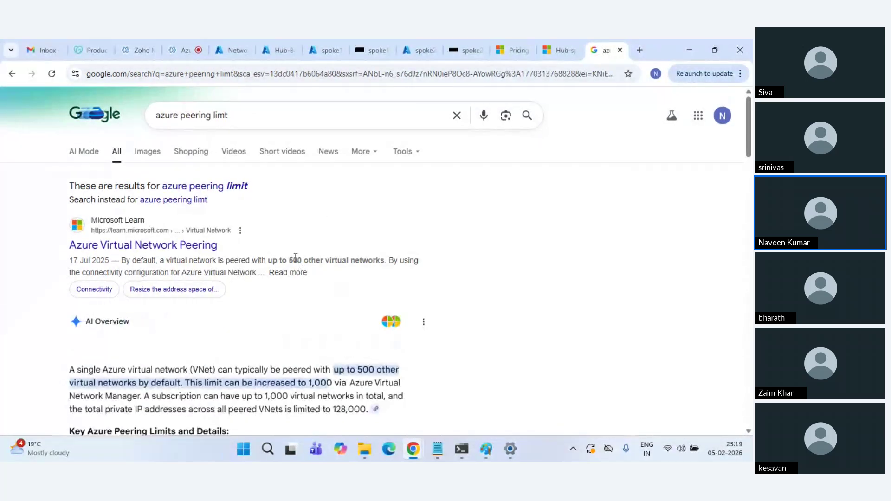
drag(268, 260, 377, 264)
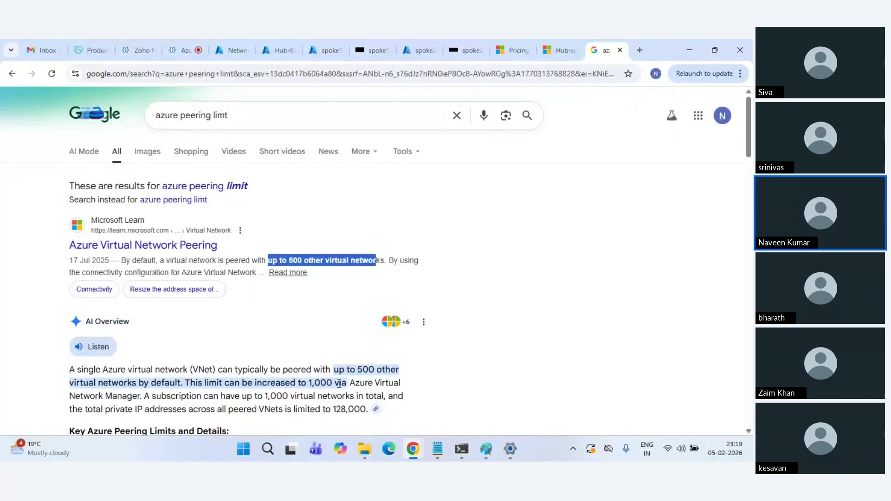
click(620, 49)
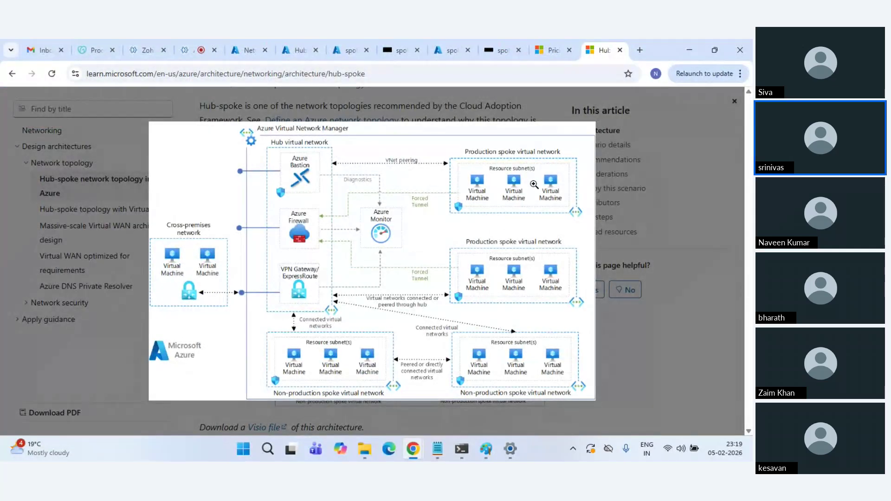
Switch via the meeting and Learn tabs to the portal's Azure Firewalls list showing Hub-Firewall
click(191, 40)
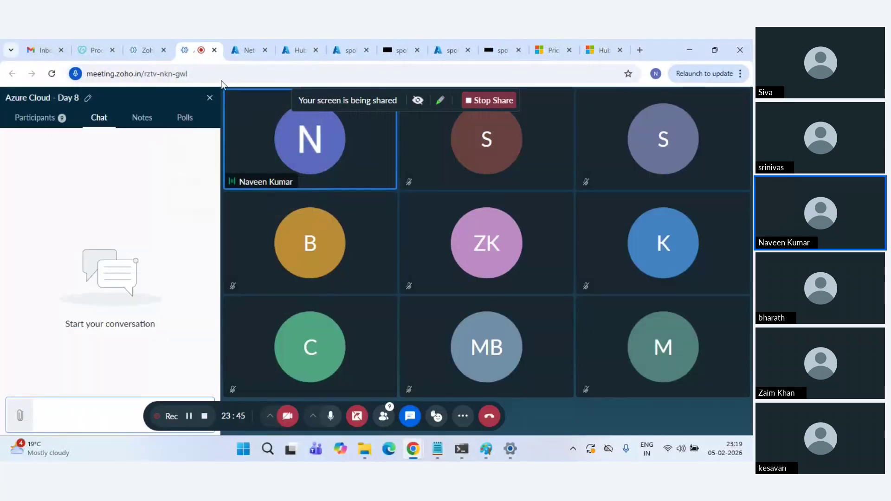
click(612, 41)
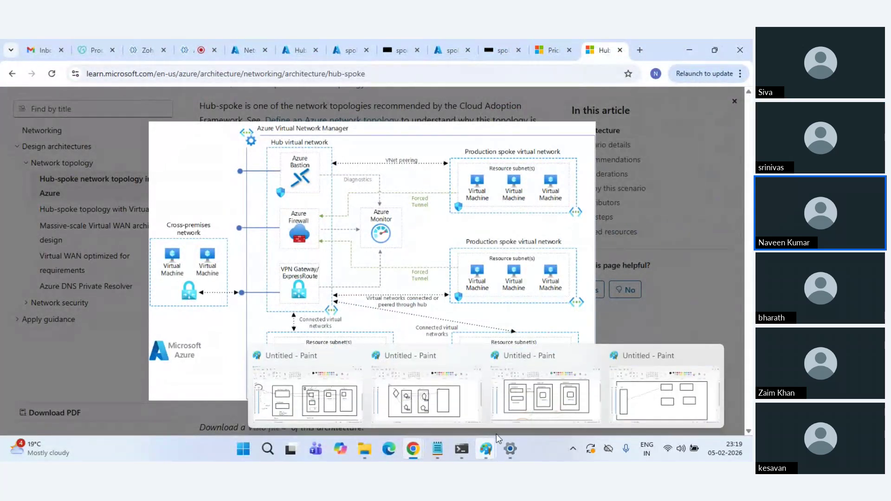
click(270, 43)
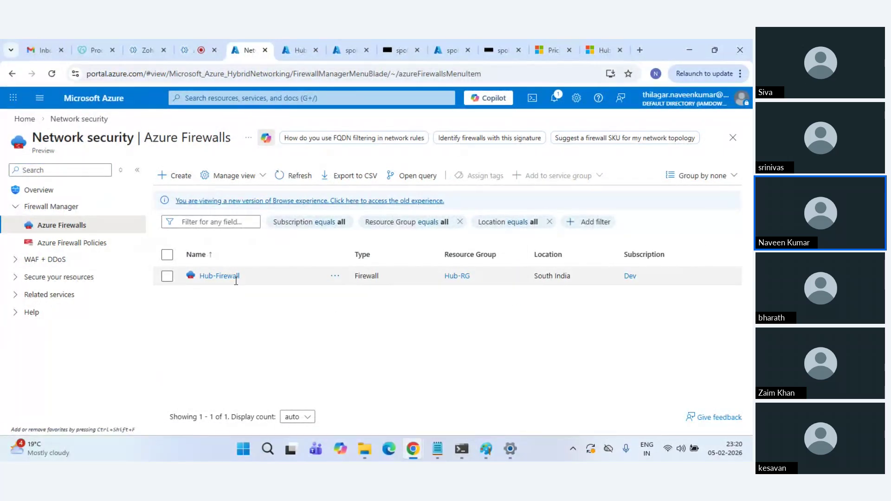
Start creating a new firewall and place it in resource group Hub-RG
click(168, 177)
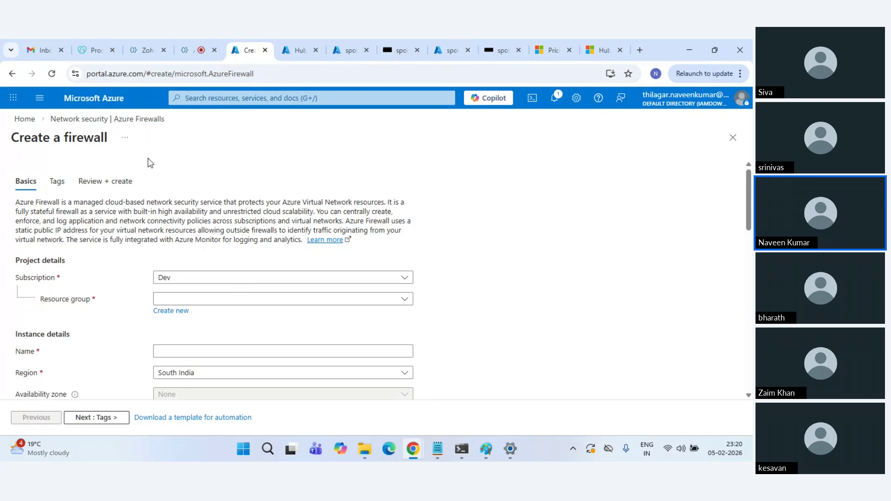
click(121, 123)
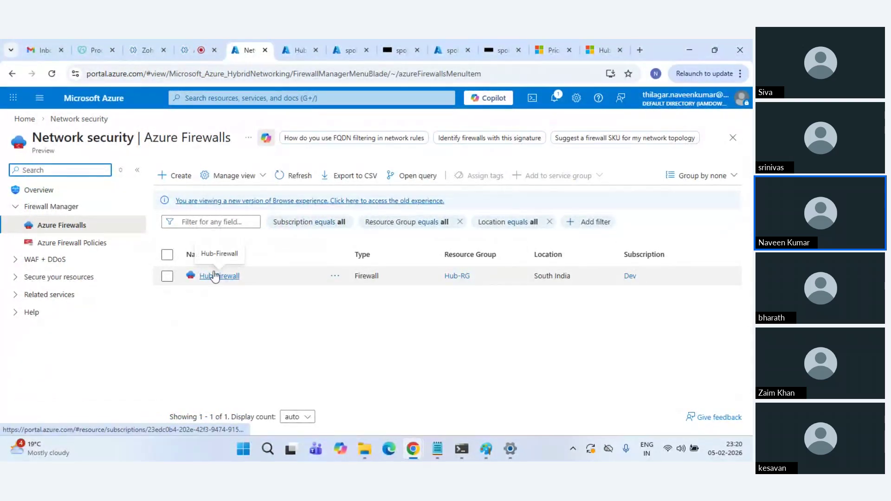
click(182, 179)
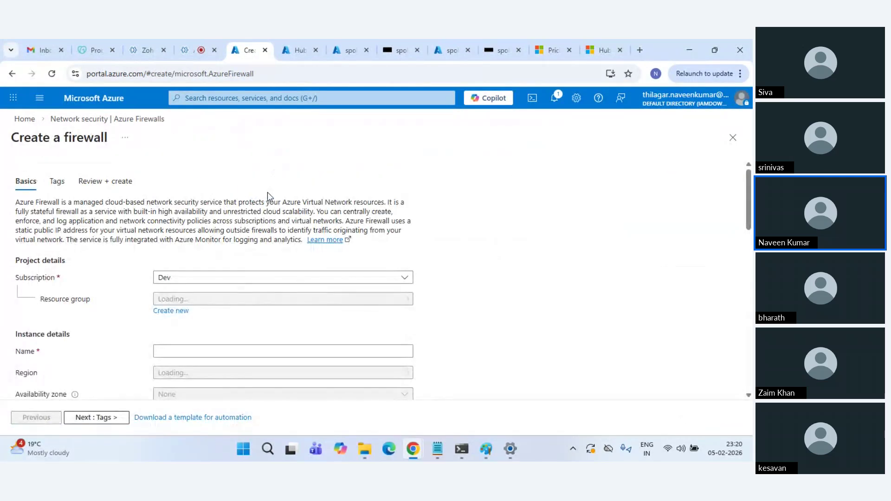
scroll(292, 281, down, 2)
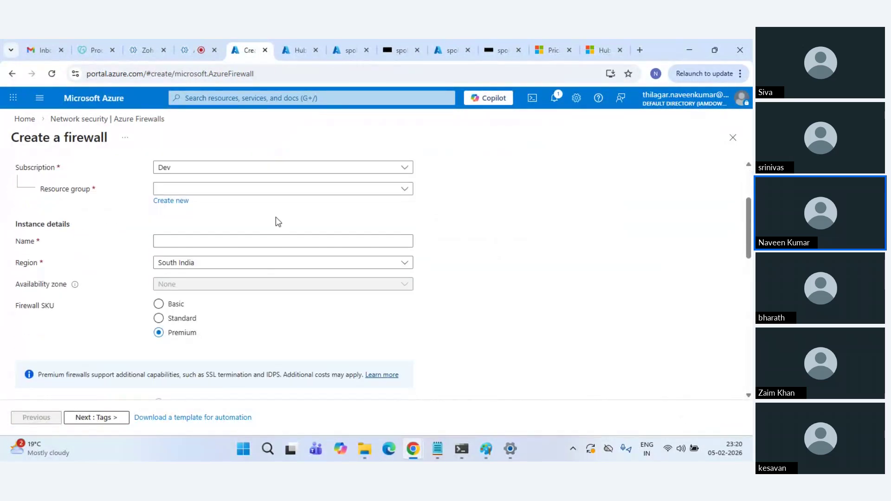
click(203, 191)
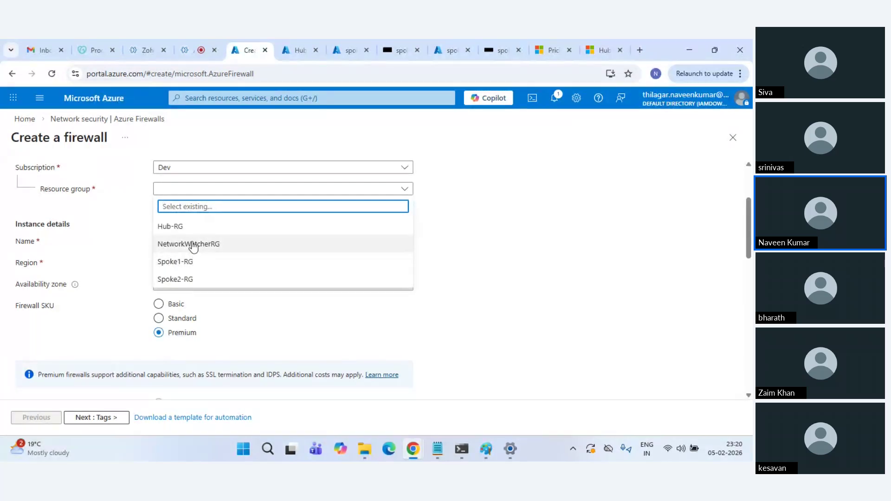
click(190, 226)
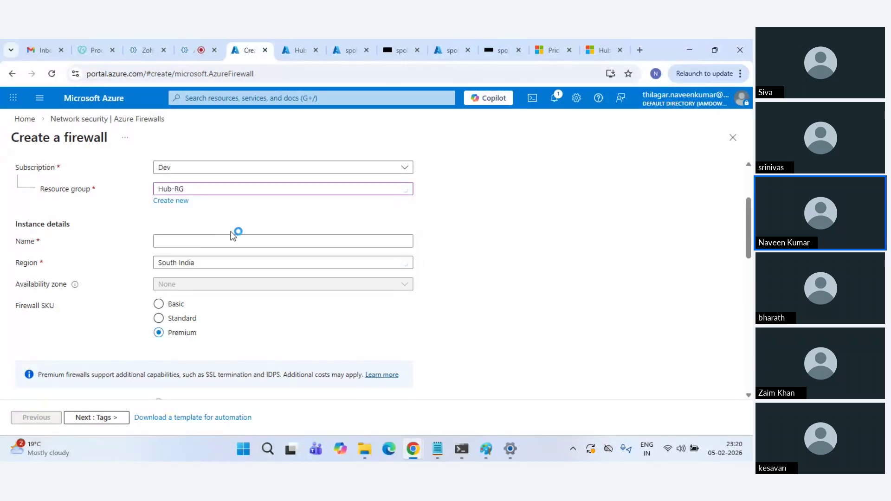
Name the firewall fw, keeping region South India and the Premium tier
click(202, 242)
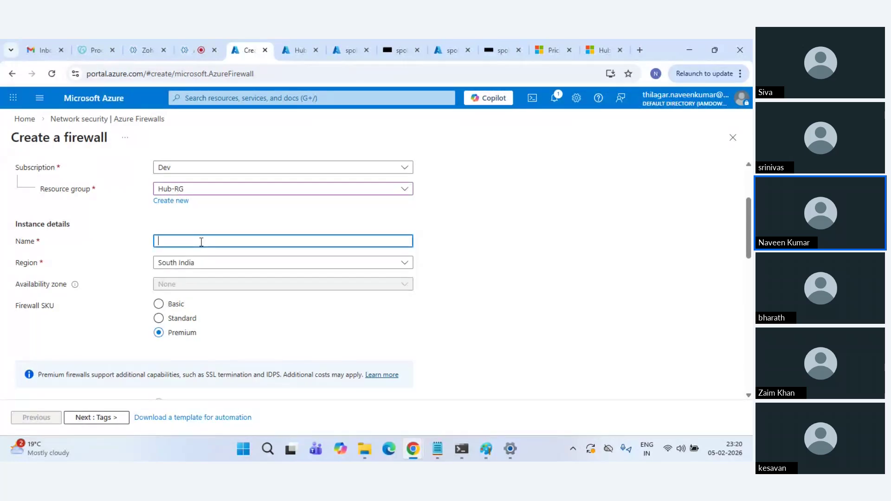
text(fq)
scroll(310, 266, down, 2)
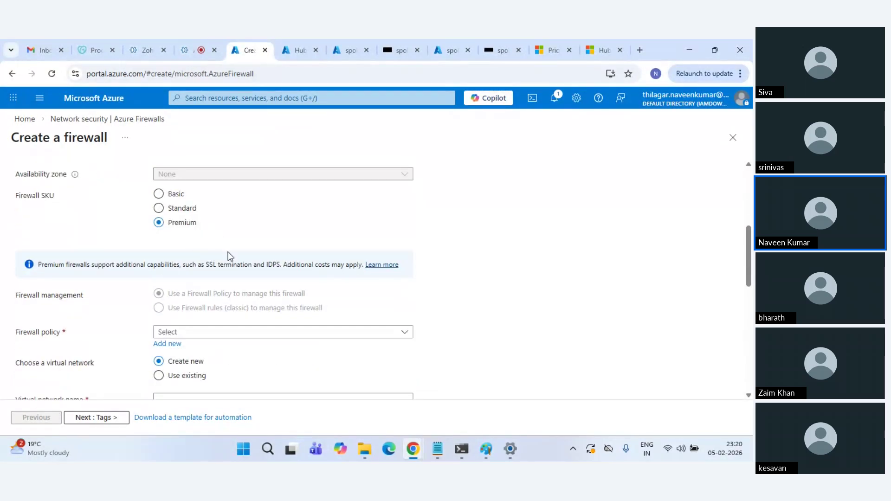
scroll(78, 256, up, 1)
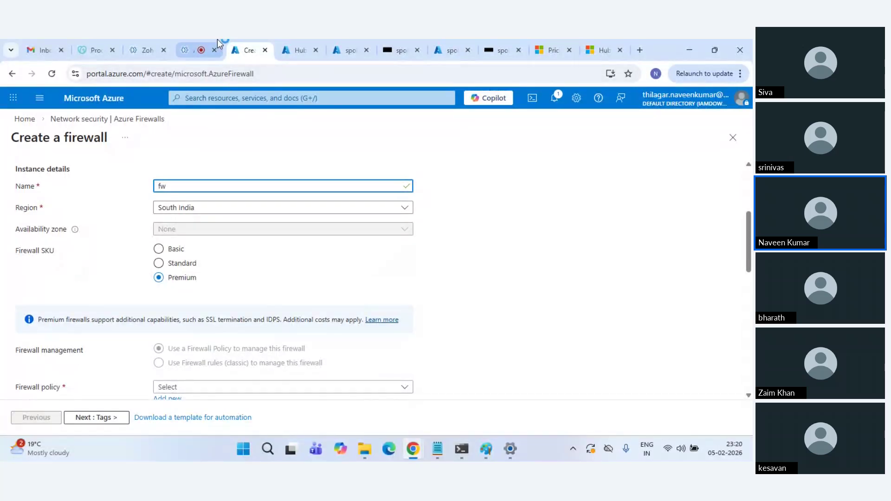
click(49, 254)
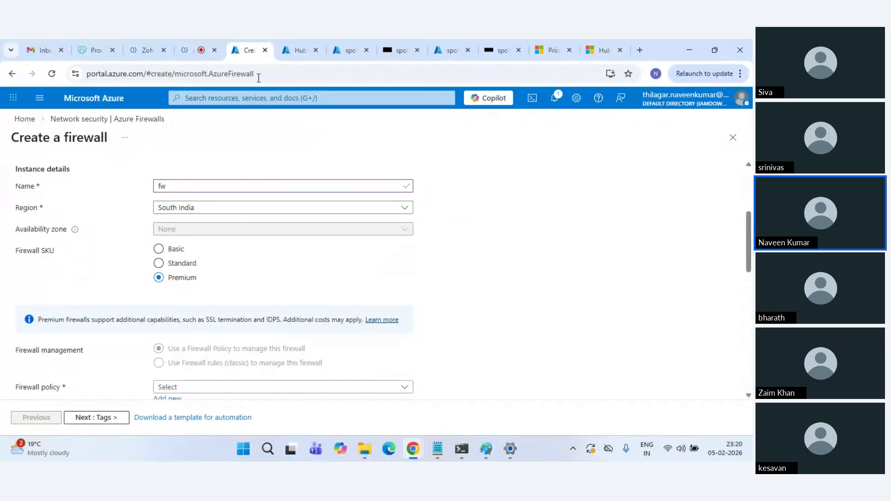
click(207, 39)
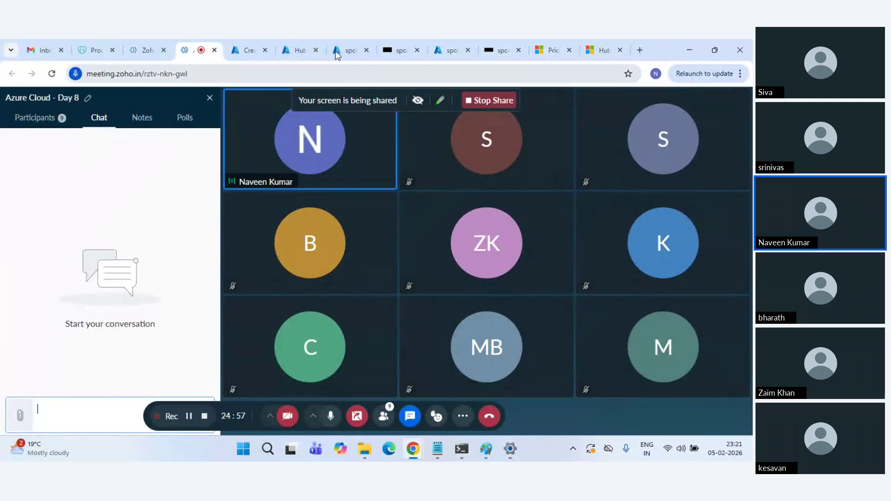
click(254, 45)
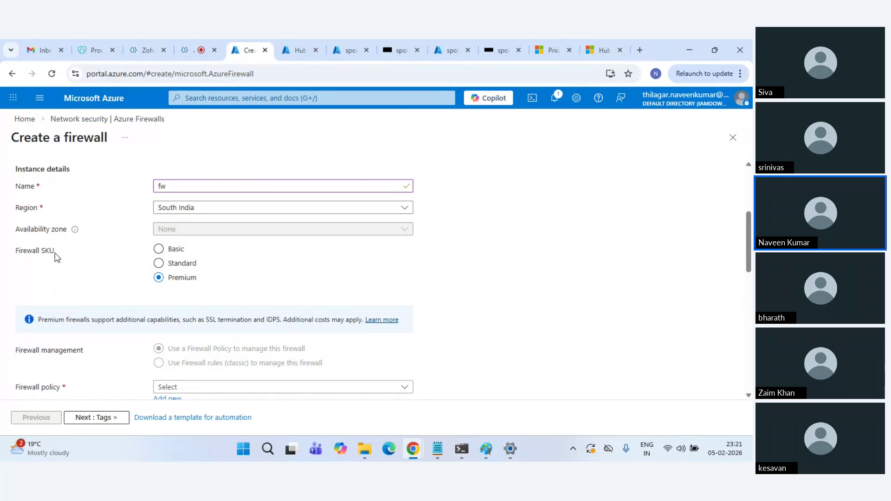
click(639, 51)
Google 'sku azure' to learn what an SKU means, then return to the Create a firewall form
text(sku)
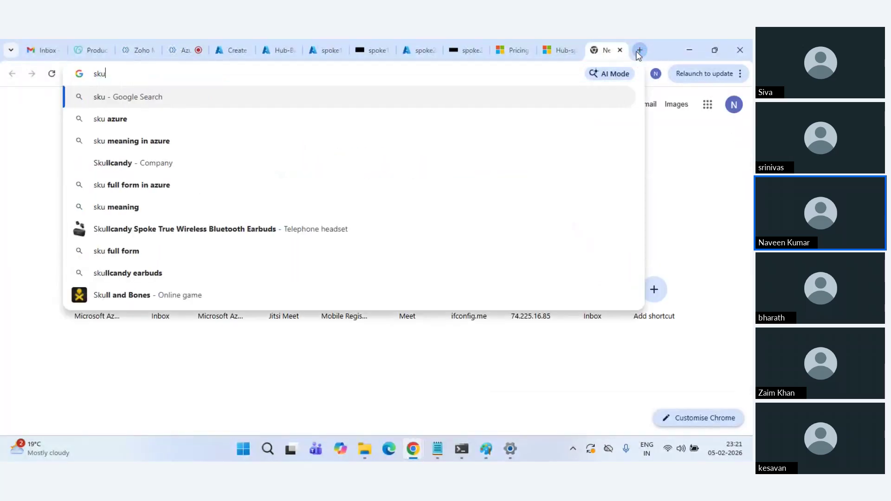
key(Down)
key(Return)
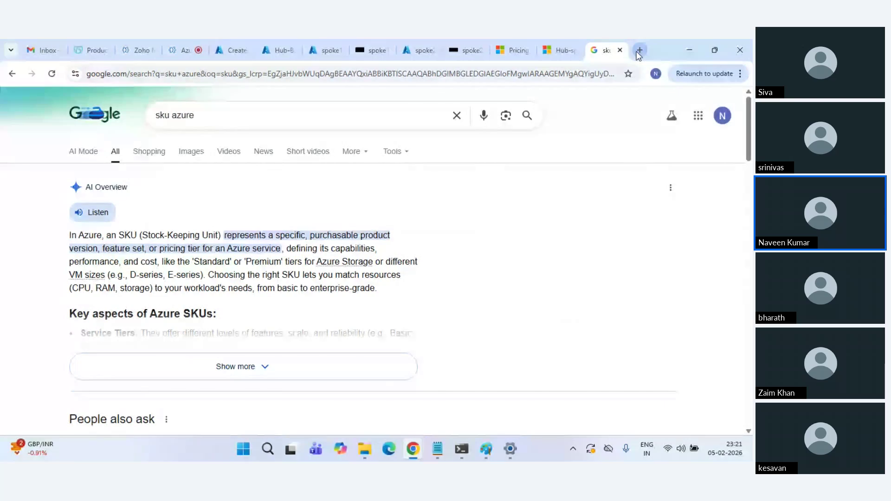
click(286, 41)
click(249, 43)
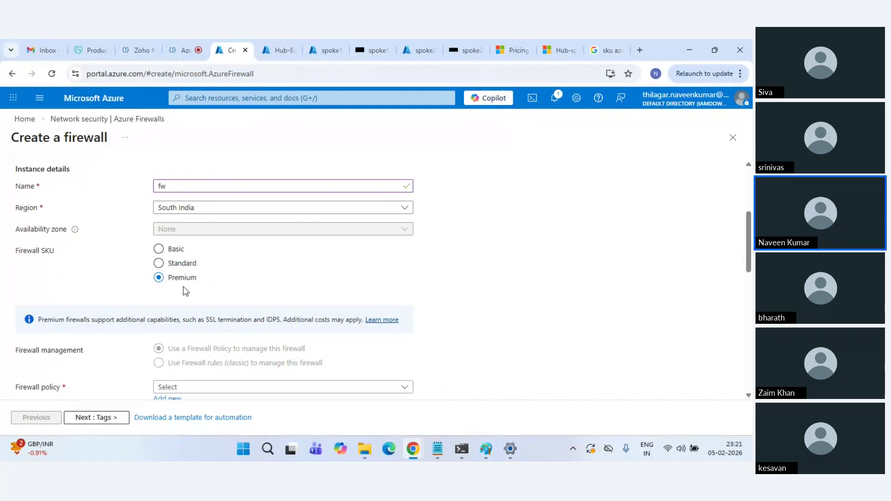
Try the Standard firewall tier, revert to Premium, and scroll to the virtual network fields
scroll(205, 279, down, 1)
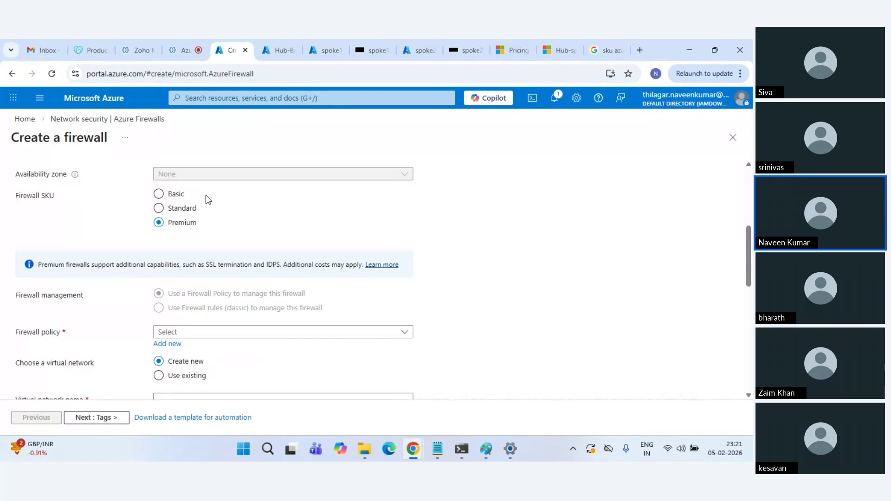
click(160, 209)
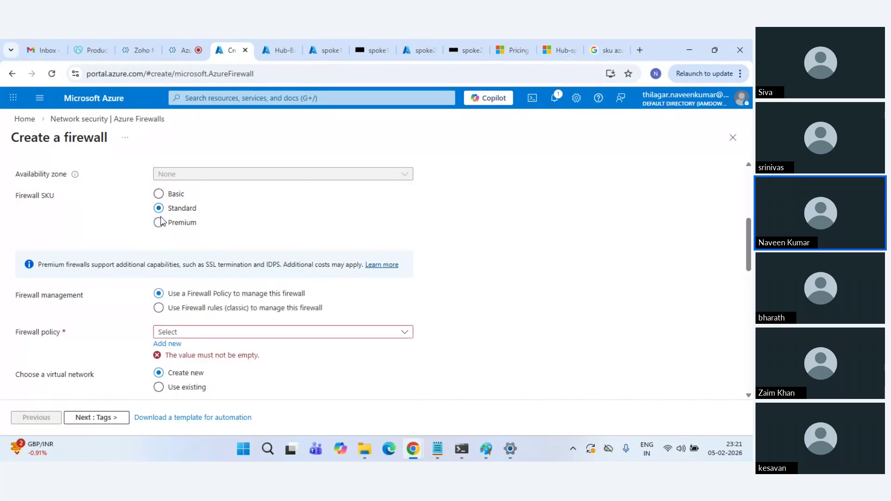
click(159, 222)
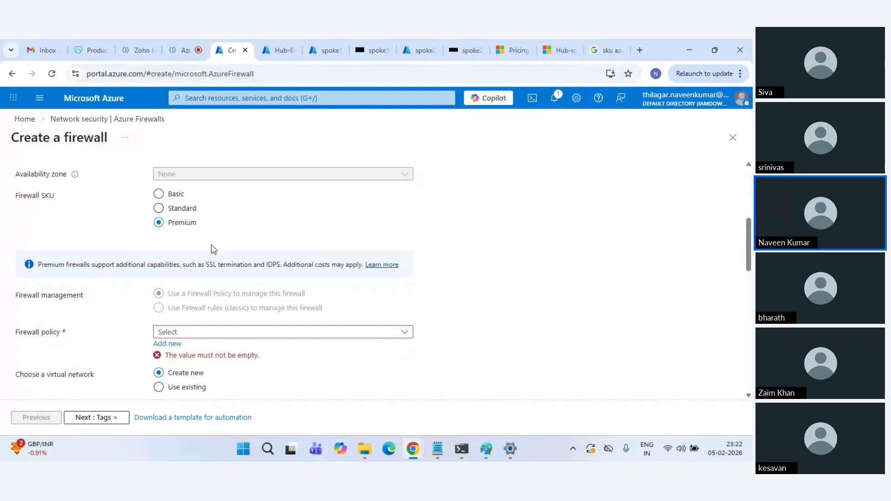
scroll(210, 246, down, 1)
scroll(211, 246, up, 1)
scroll(257, 256, down, 2)
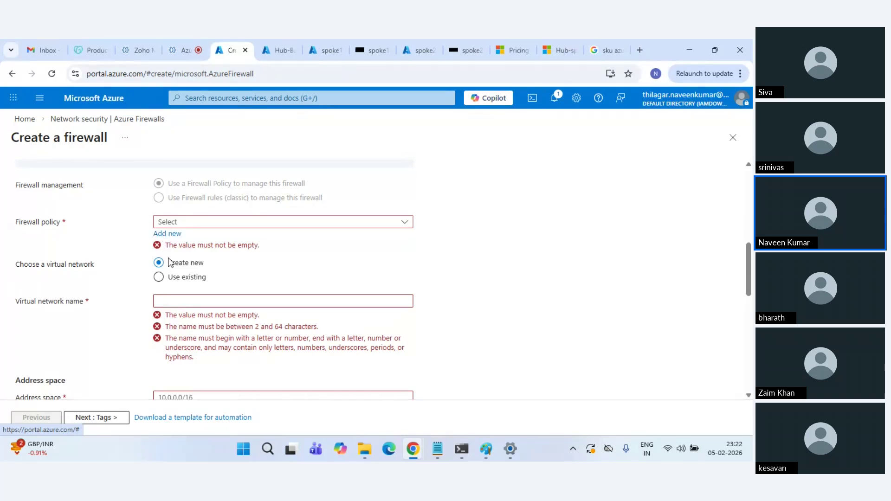
click(185, 279)
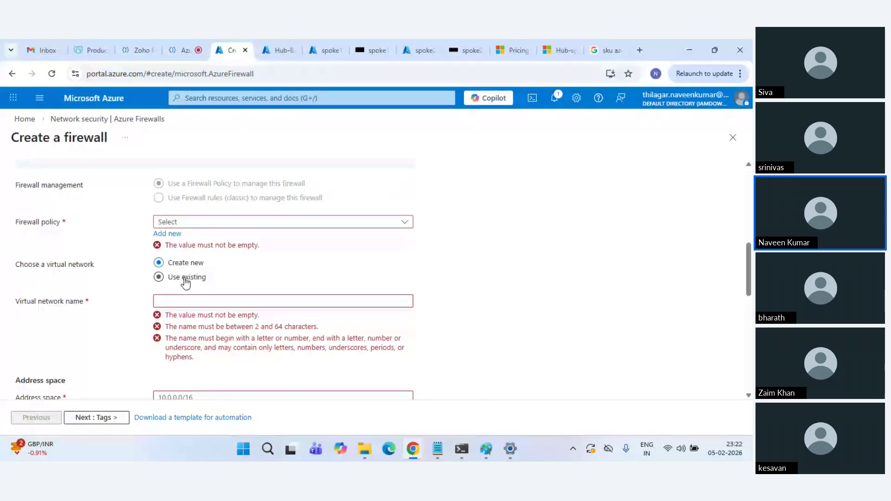
click(166, 235)
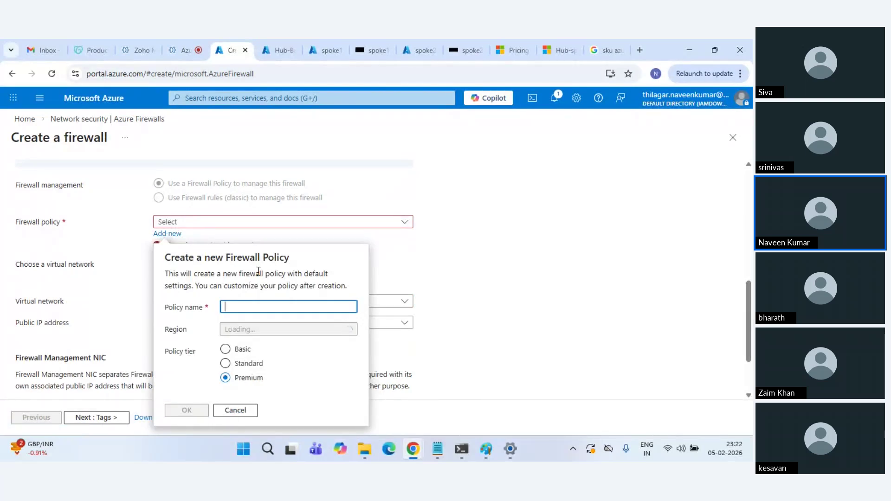
text(f)
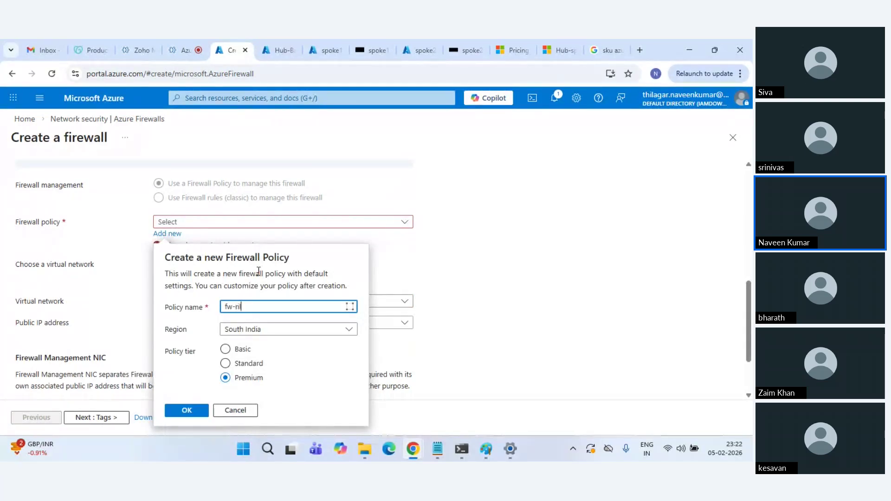
text(w-ri)
key(BackSpace)
text(ule)
click(191, 412)
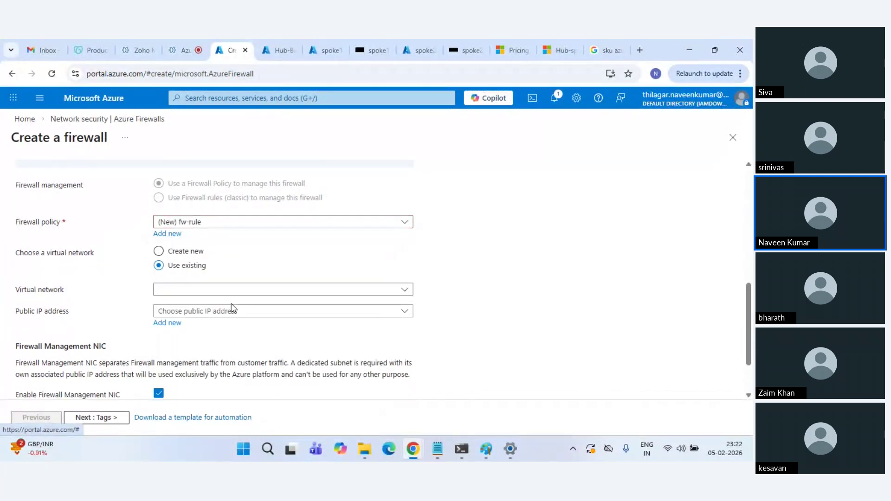
scroll(234, 307, down, 1)
click(235, 237)
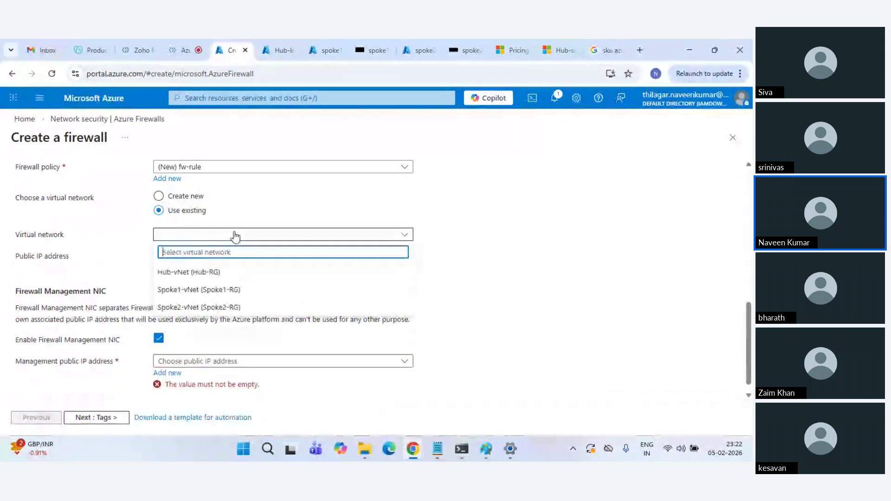
click(258, 272)
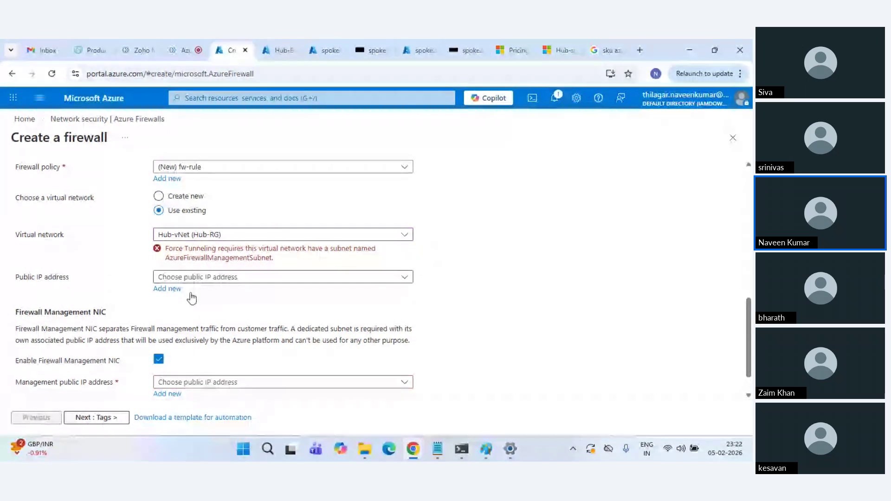
click(159, 360)
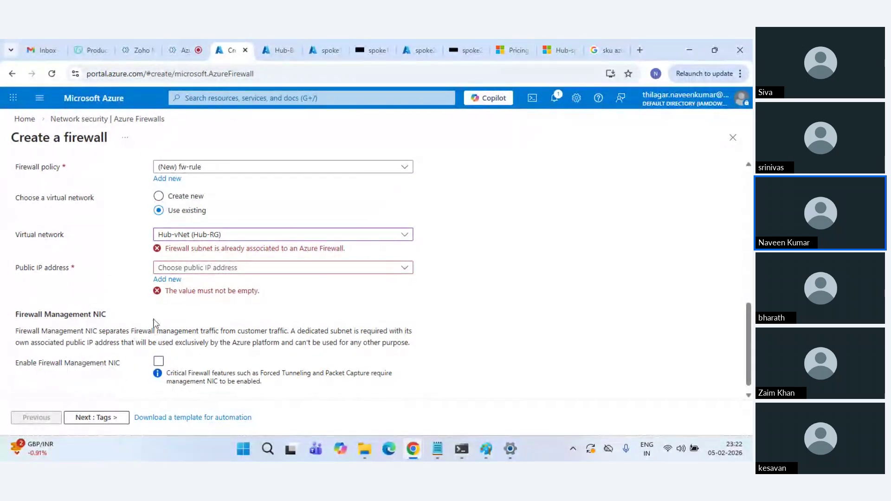
drag(16, 331, 428, 345)
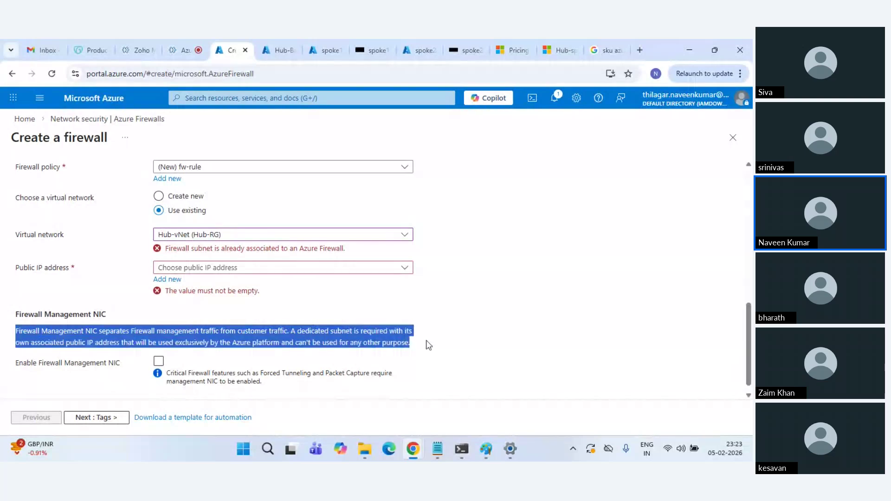
click(441, 346)
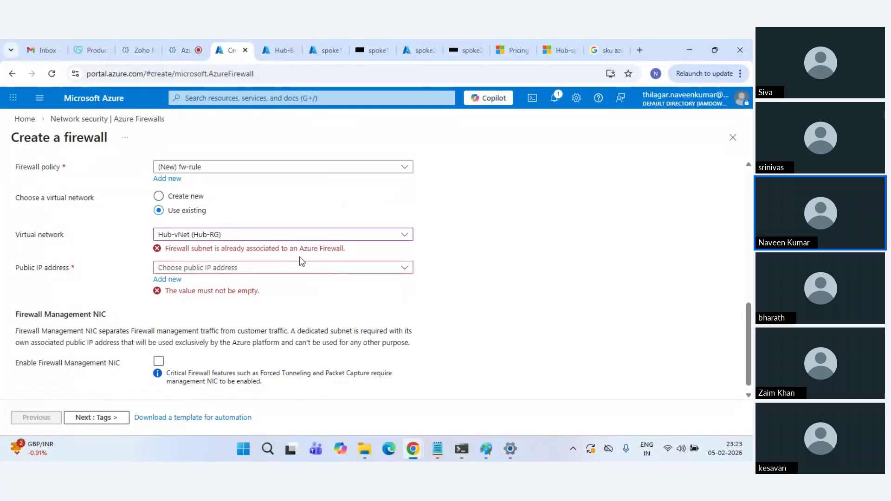
Go from the Bastion page to the portal home and open Hub-vNet's Subnets list
click(271, 41)
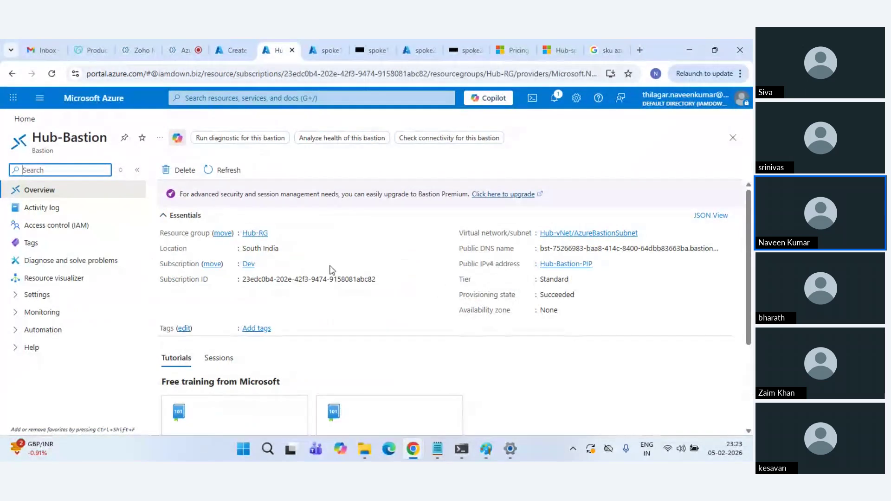
click(322, 54)
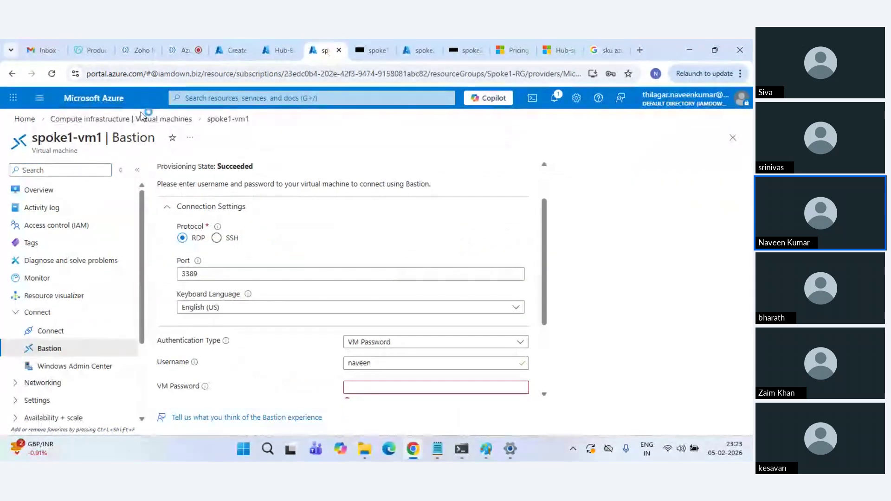
click(93, 98)
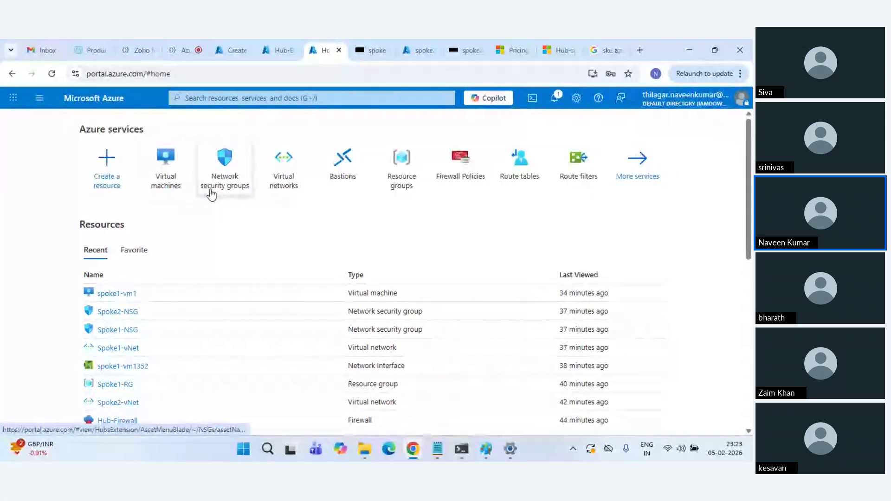
click(284, 192)
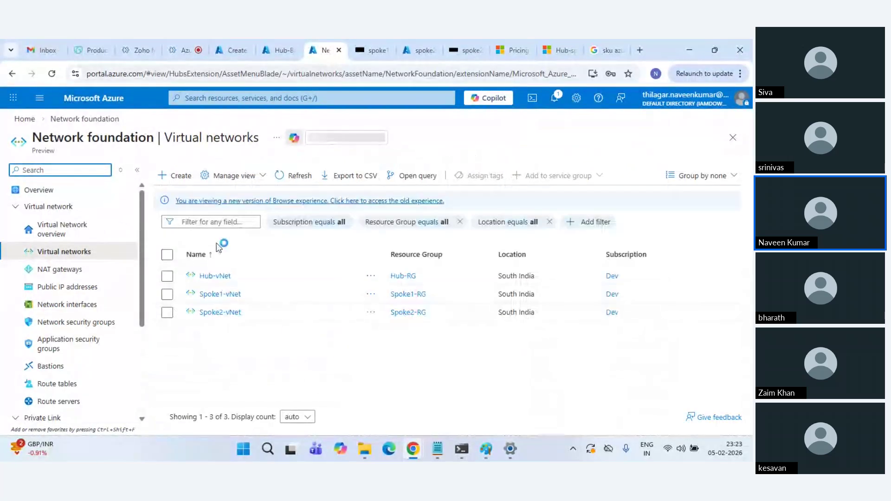
click(207, 277)
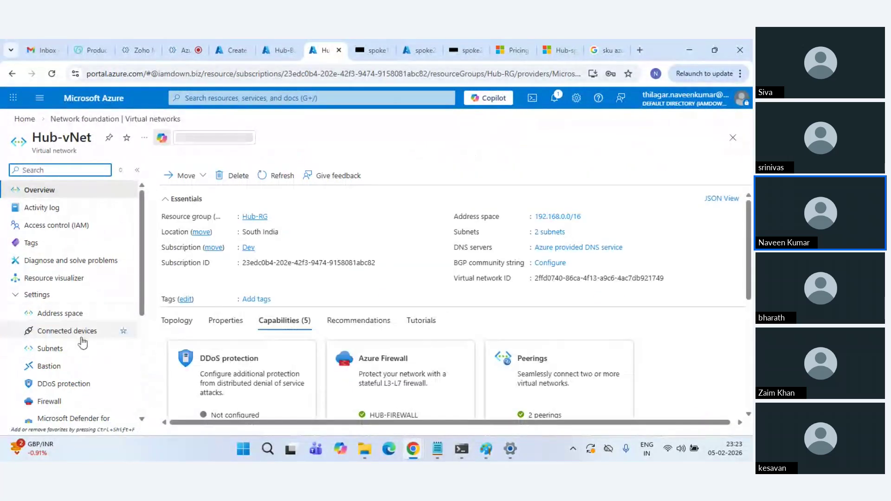
click(60, 352)
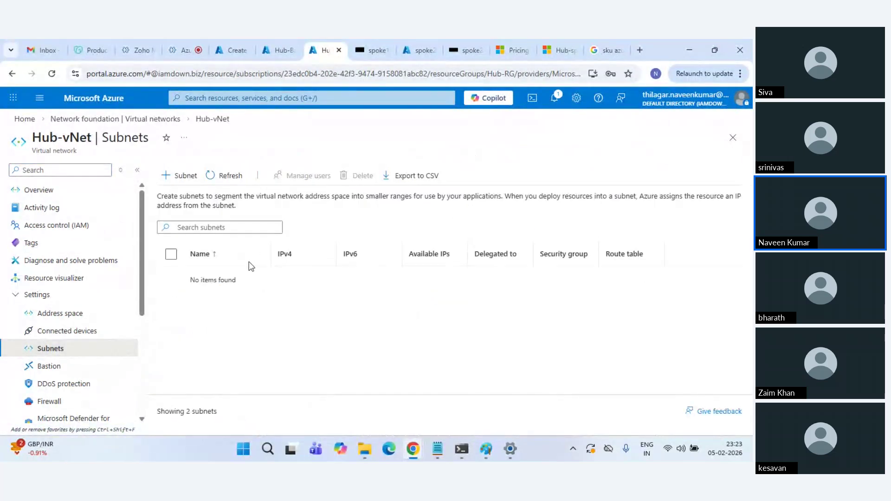
Inspect AzureFirewallSubnet's 192.168.2.0/24 settings, close them, and return to the portal home
click(245, 277)
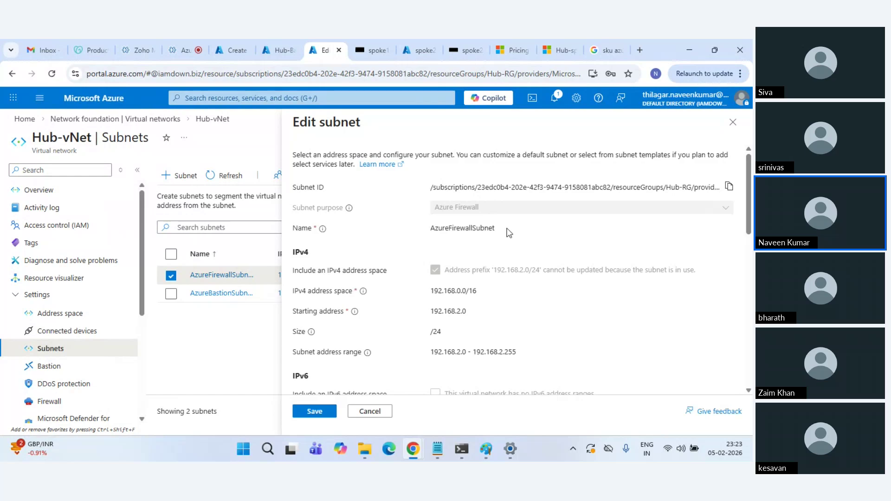
drag(509, 233, 425, 232)
click(232, 50)
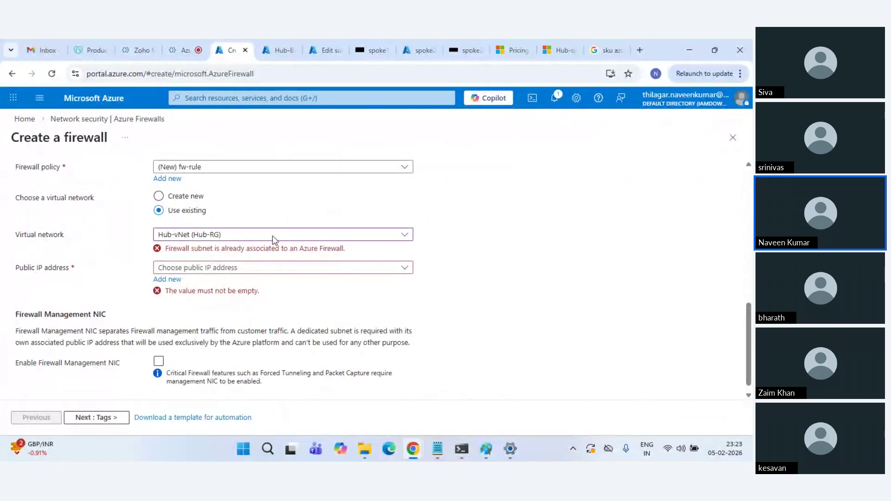
click(279, 49)
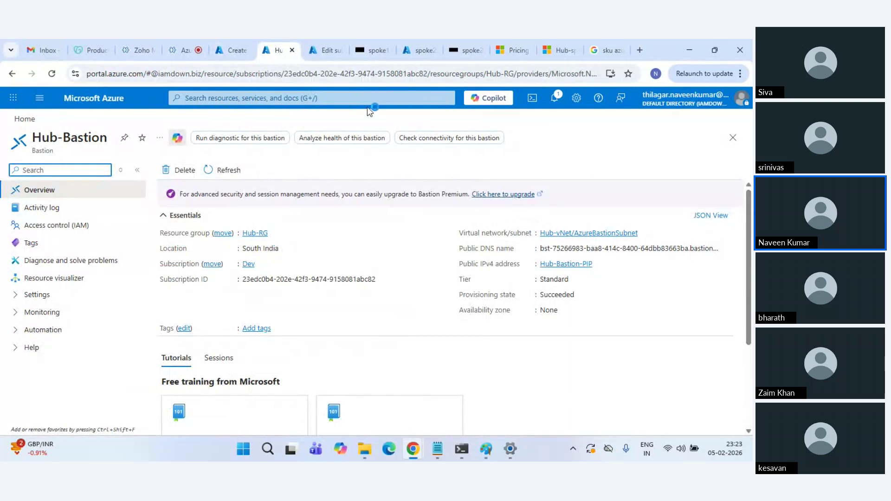
click(325, 49)
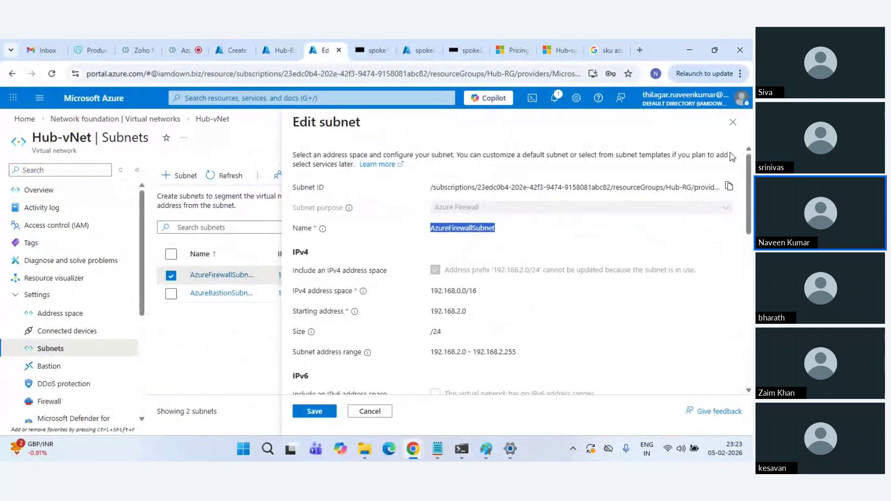
click(733, 122)
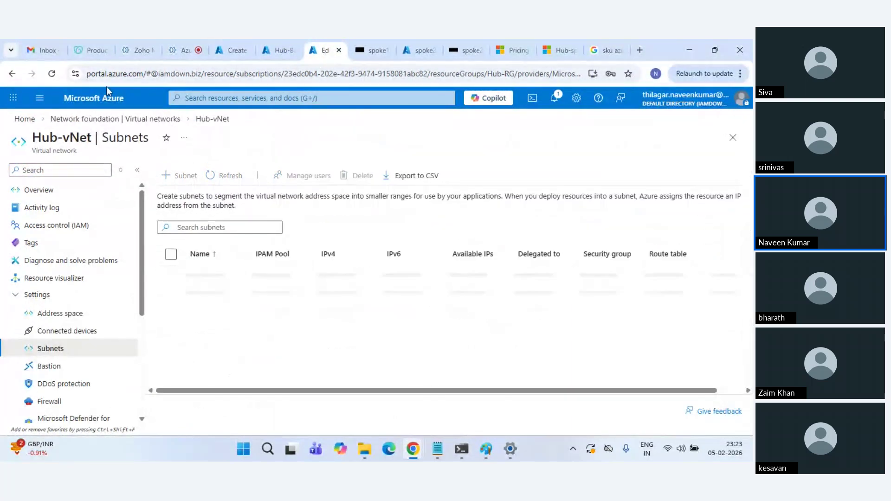
click(227, 49)
click(322, 50)
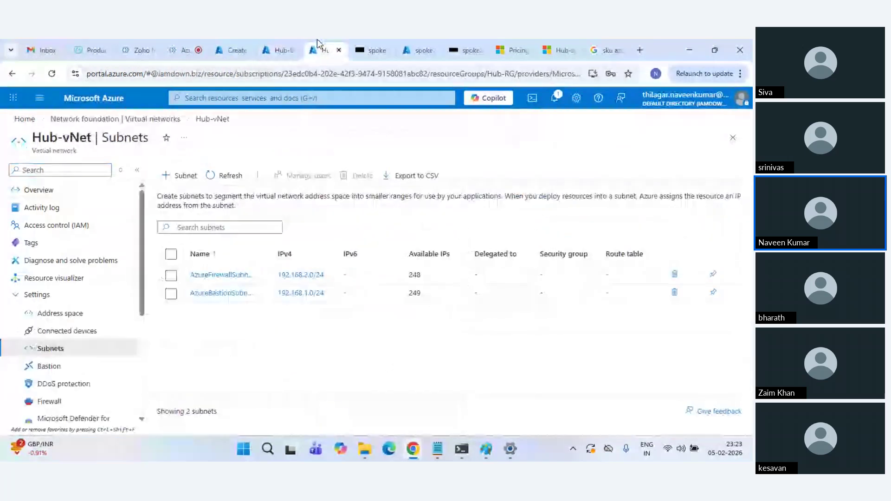
click(92, 99)
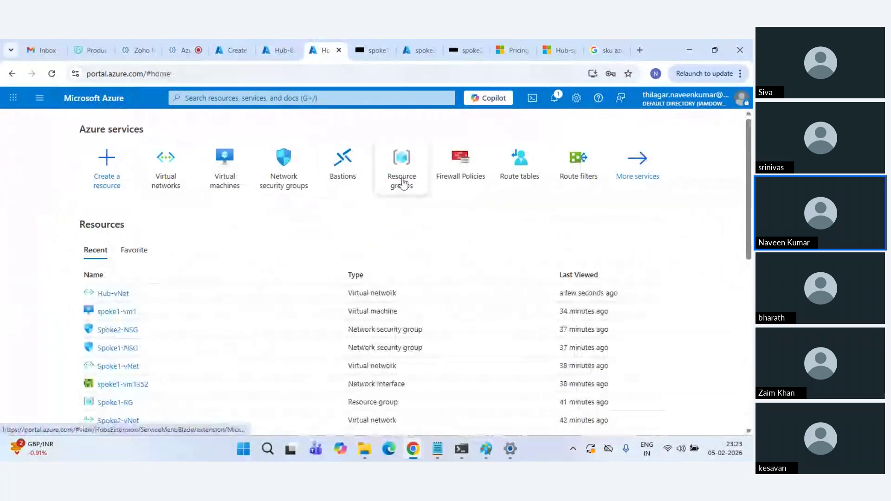
Find Hub-Firewall via the 'fire' search, view its public IP Hub-Firewall-PIP, then return to the Create form
click(362, 100)
text(fire)
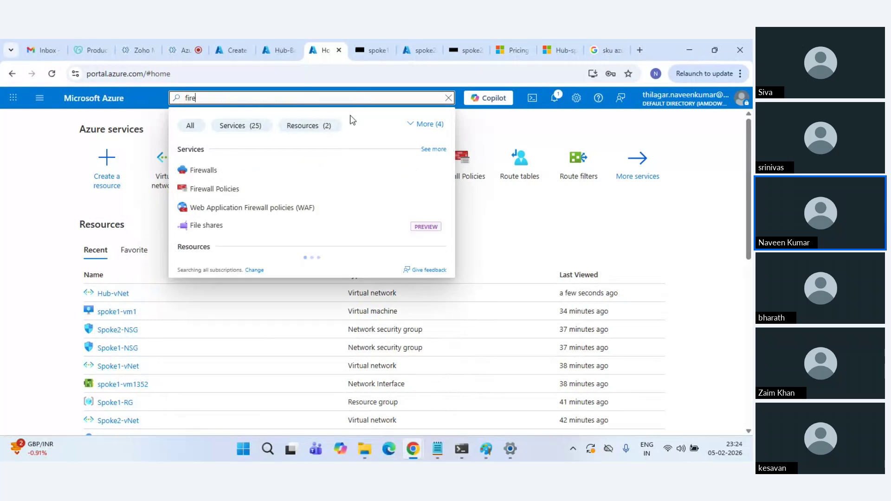
click(246, 170)
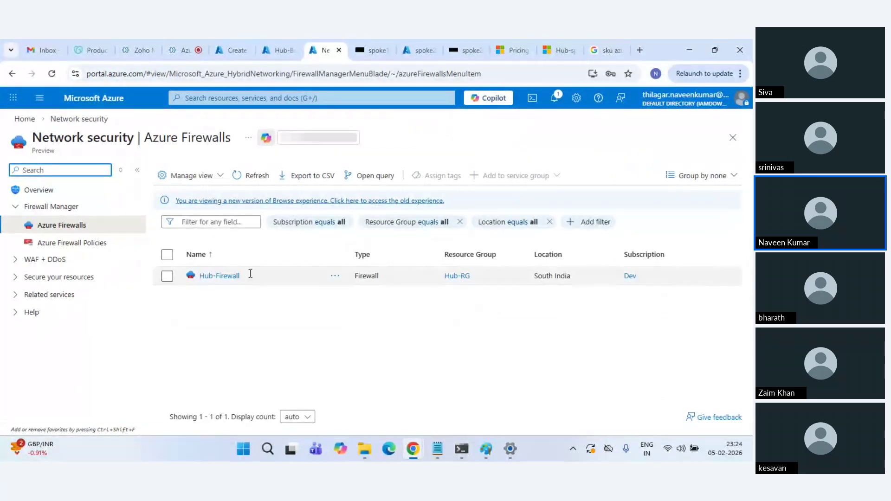
click(219, 277)
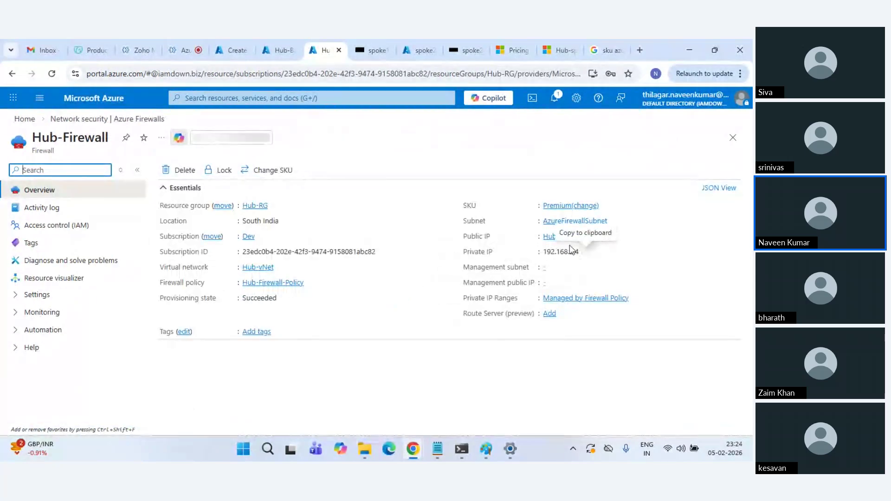
click(552, 237)
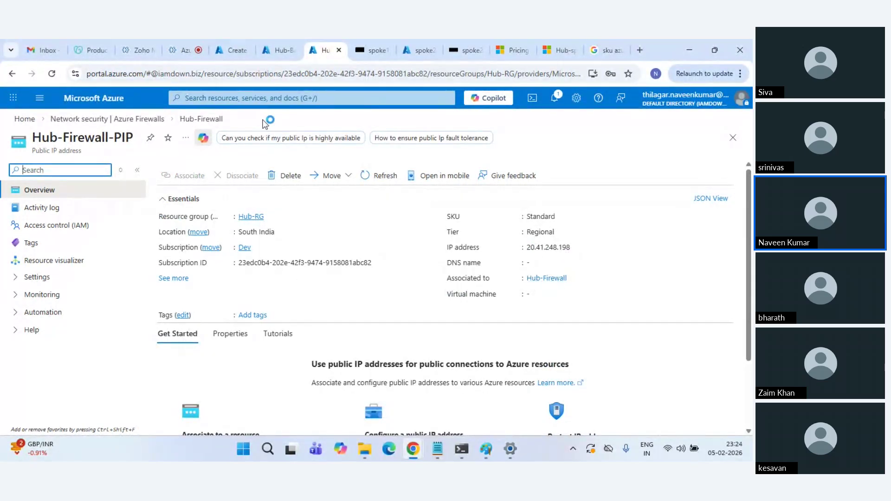
click(231, 50)
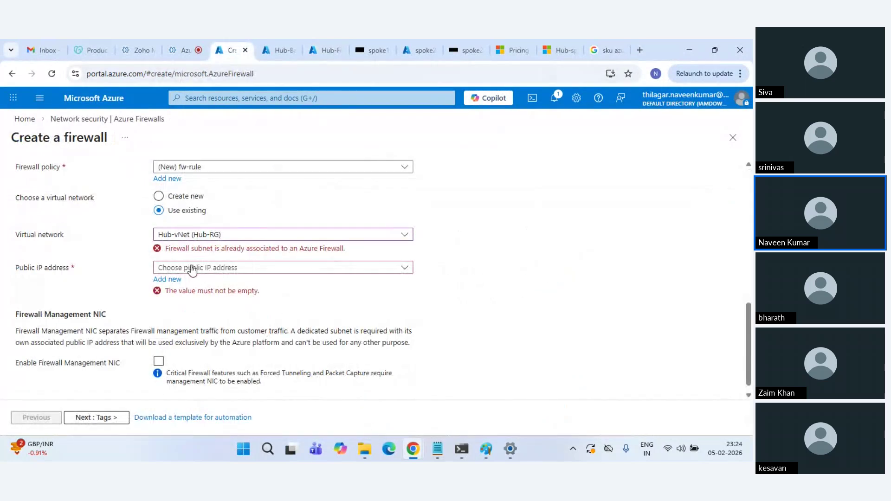
Discard the firewall draft, open Hub-Firewall, and follow its link to Hub-Firewall-Policy
scroll(109, 200, up, 10)
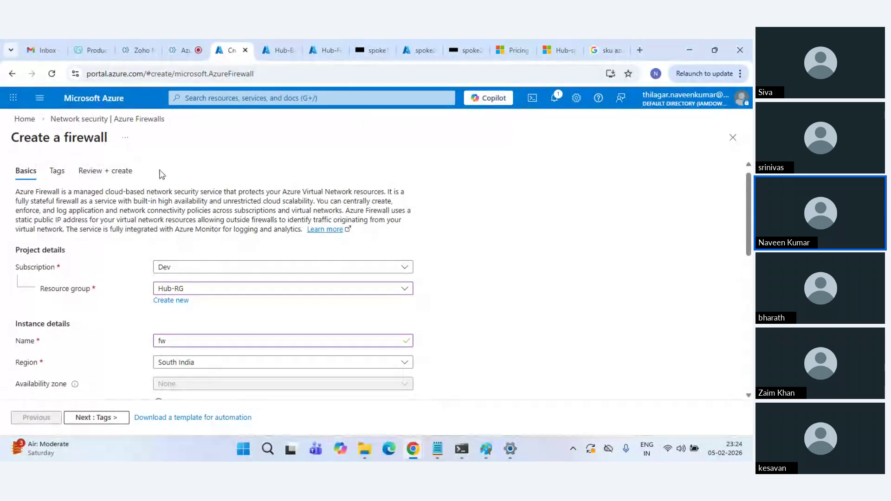
click(124, 120)
click(409, 144)
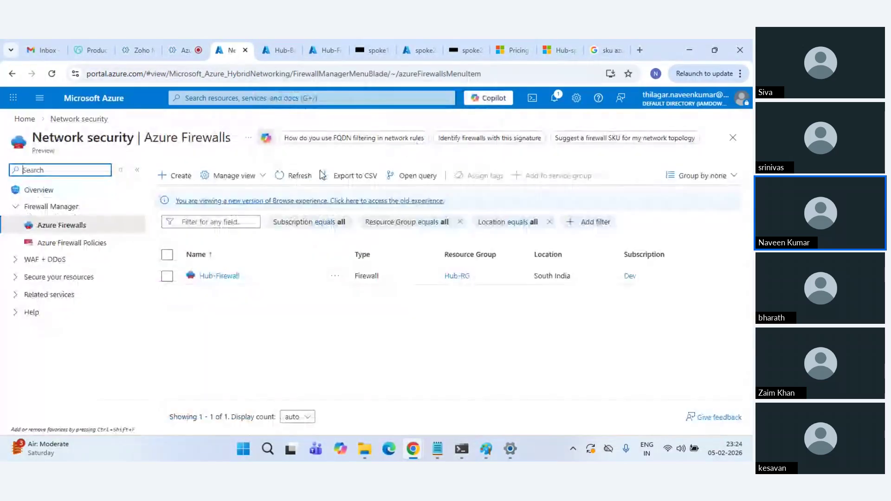
click(208, 276)
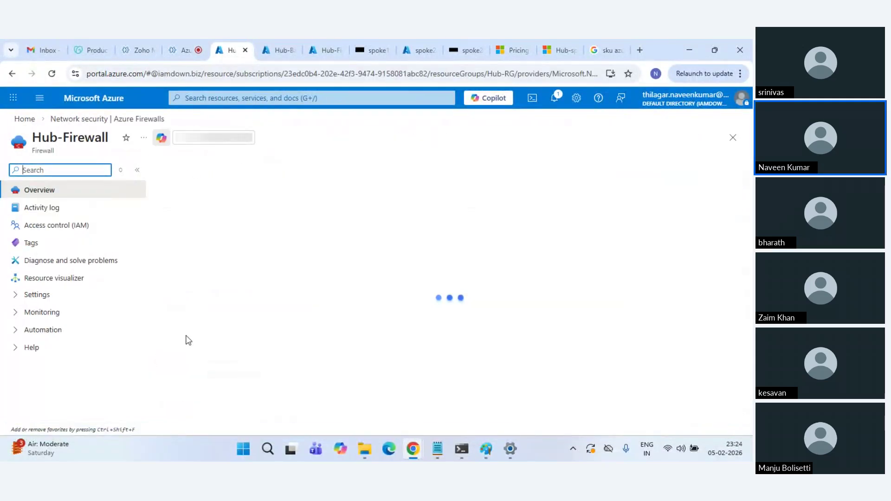
click(11, 299)
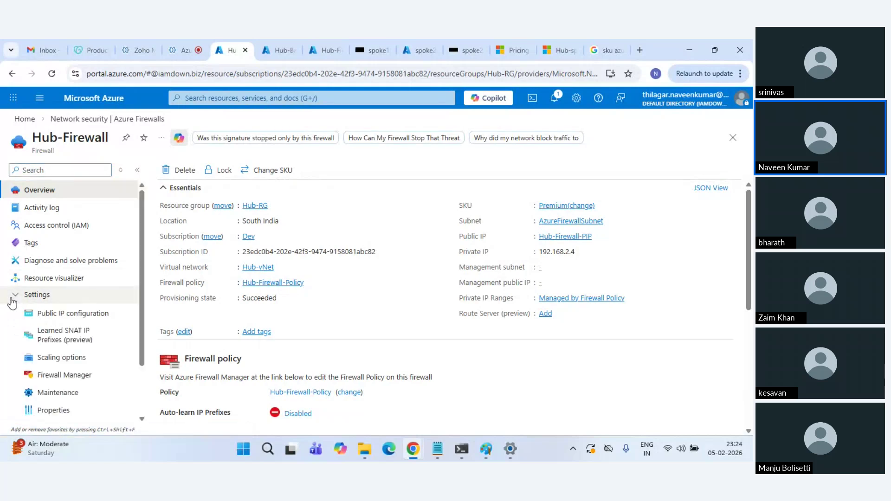
click(13, 299)
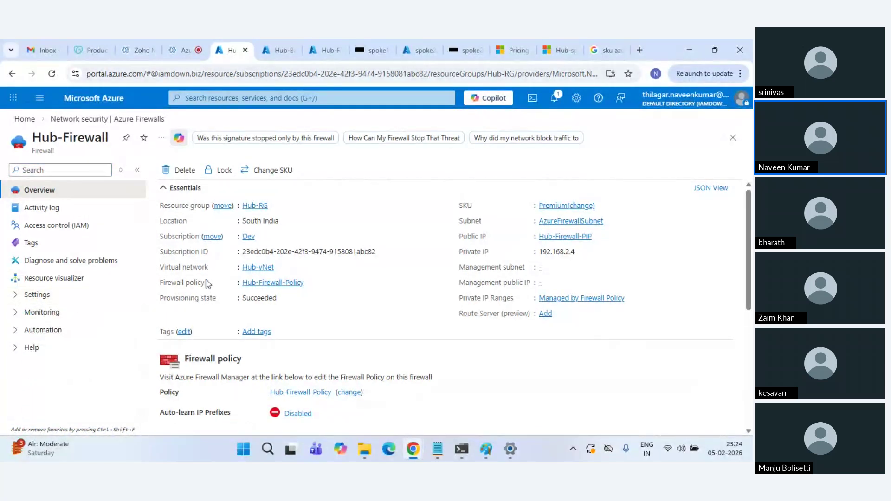
click(283, 284)
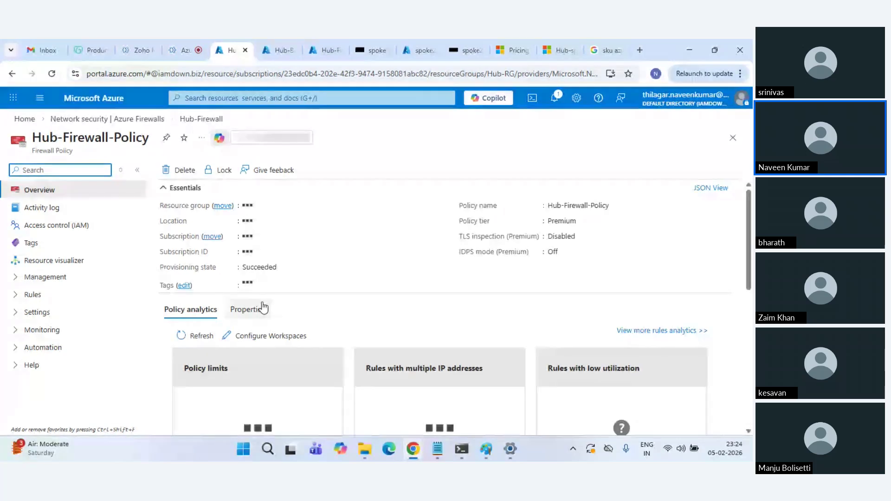
Expand Hub-Firewall-Policy's Rules section, check the meeting window, then bring up the Paint window previews
click(13, 297)
click(14, 297)
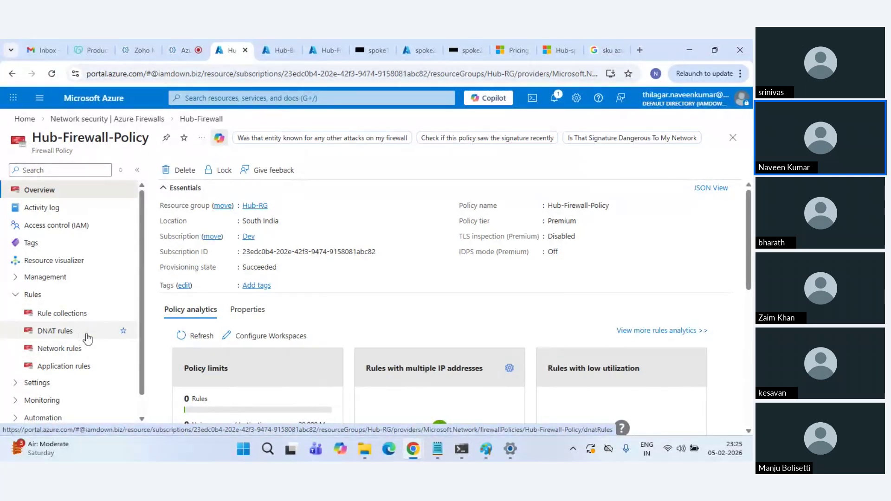
click(188, 41)
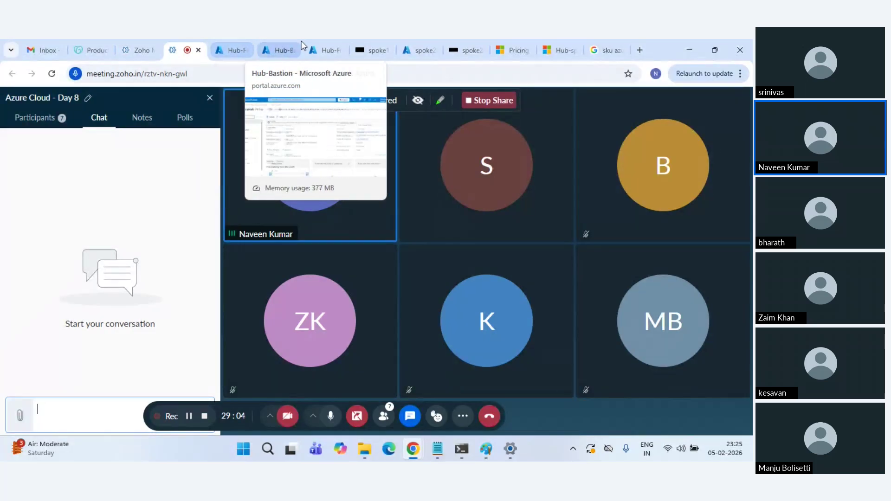
click(238, 44)
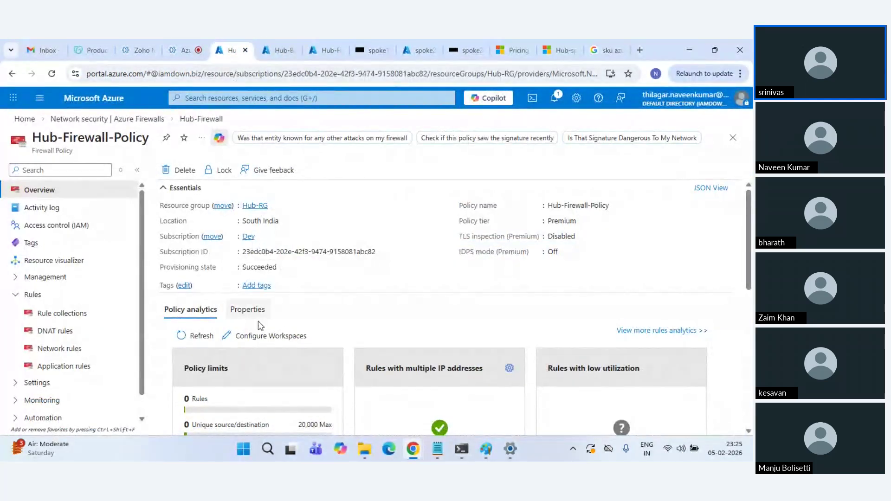
key(super)
click(487, 449)
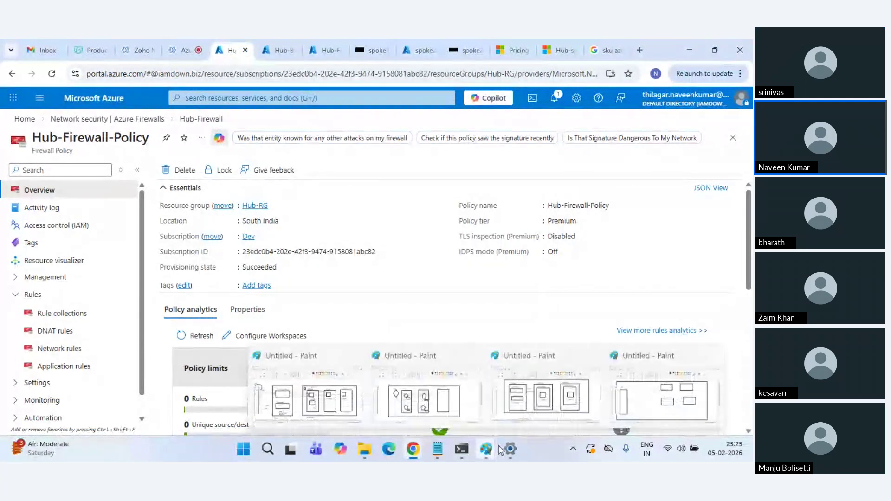
Clear the old drawing and draw a large outer rectangle for the network
click(648, 407)
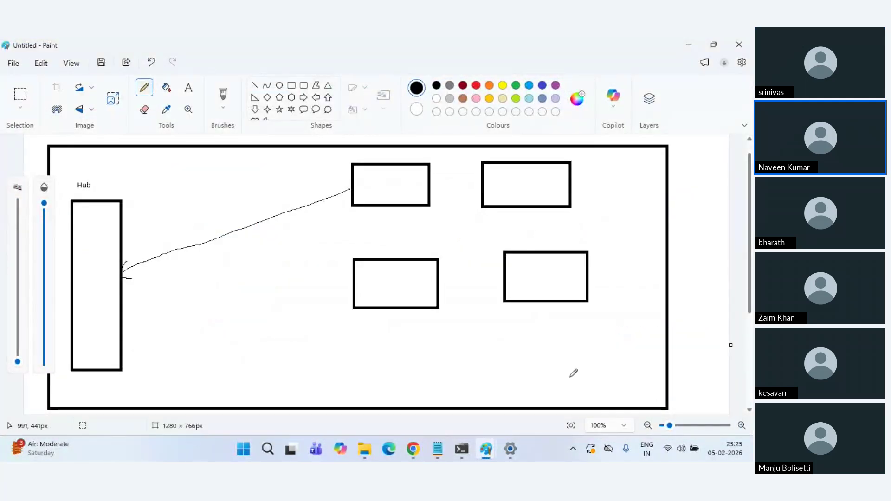
key(ctrl+a)
key(Delete)
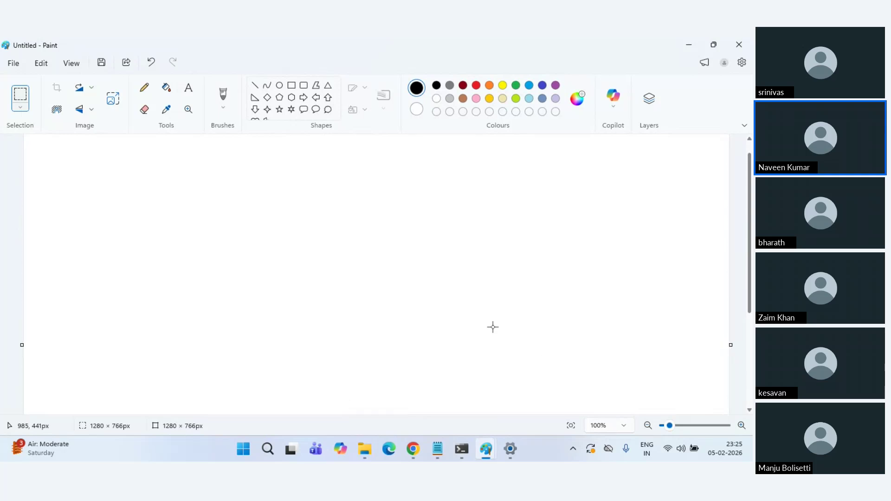
click(292, 85)
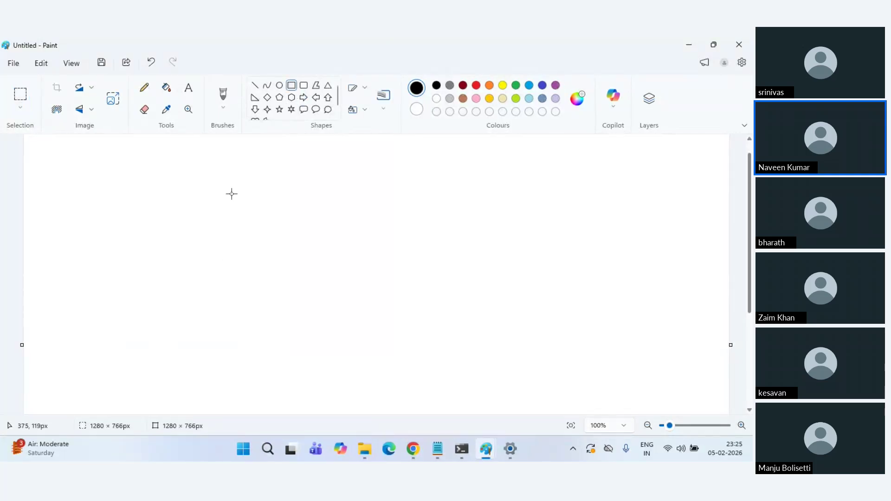
drag(232, 192, 438, 343)
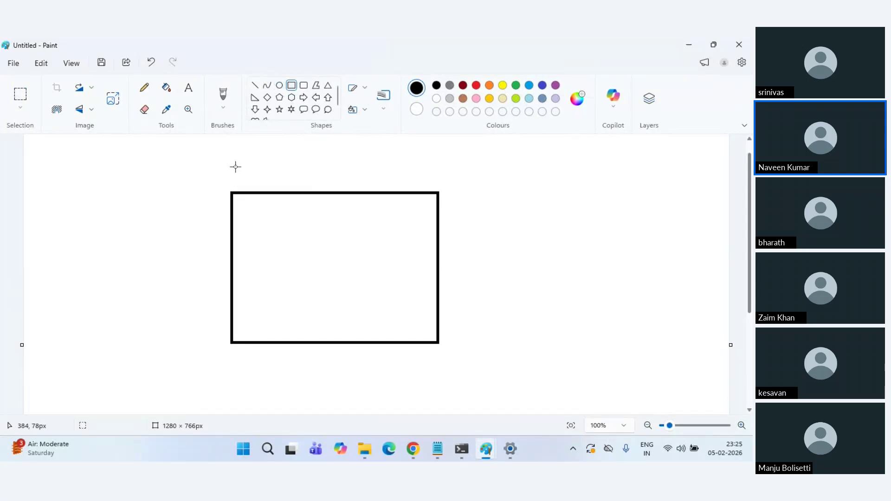
Label the outer rectangle 'Network' just above it
click(188, 87)
click(244, 179)
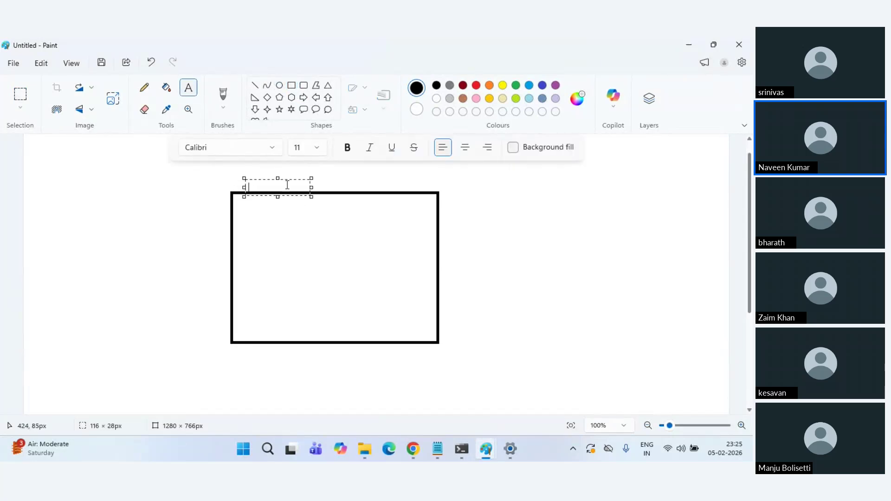
drag(263, 180, 264, 176)
text(v)
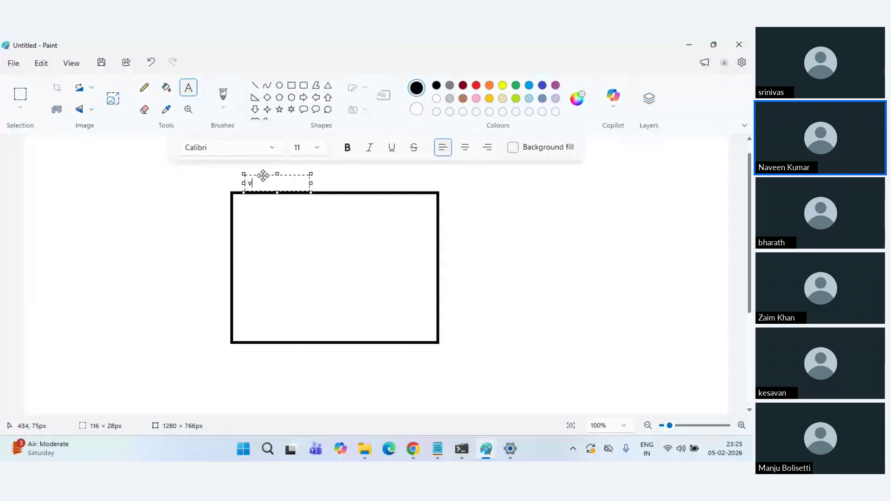
text(etwork)
click(318, 279)
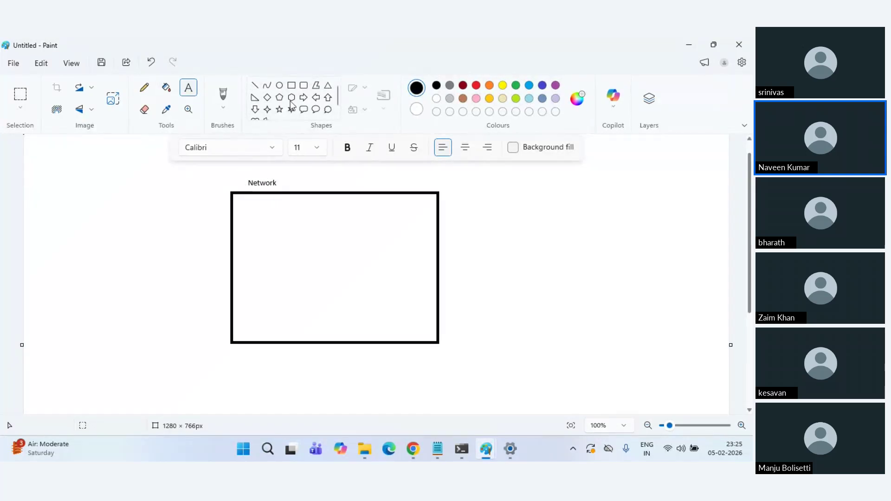
Add a smaller inner box labelled 'VM' with a 'Public IP' label beneath it
click(292, 85)
drag(312, 238, 394, 277)
click(190, 95)
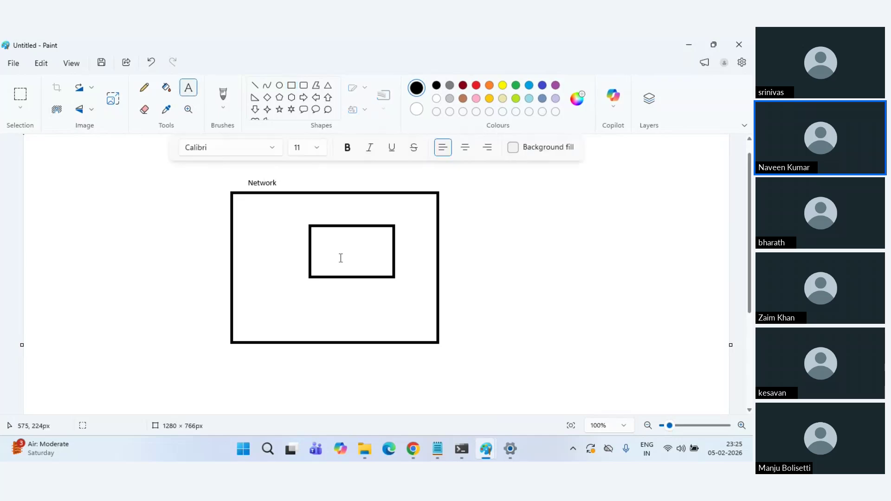
click(331, 238)
text(VM)
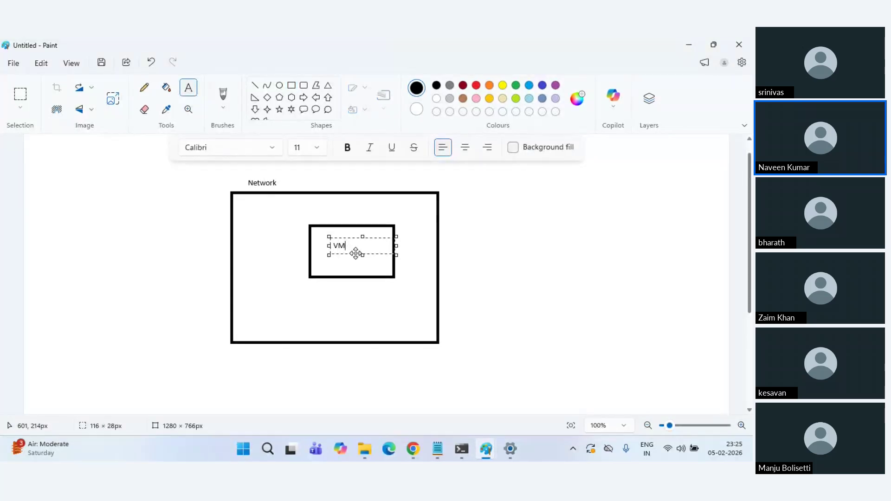
click(346, 283)
click(337, 289)
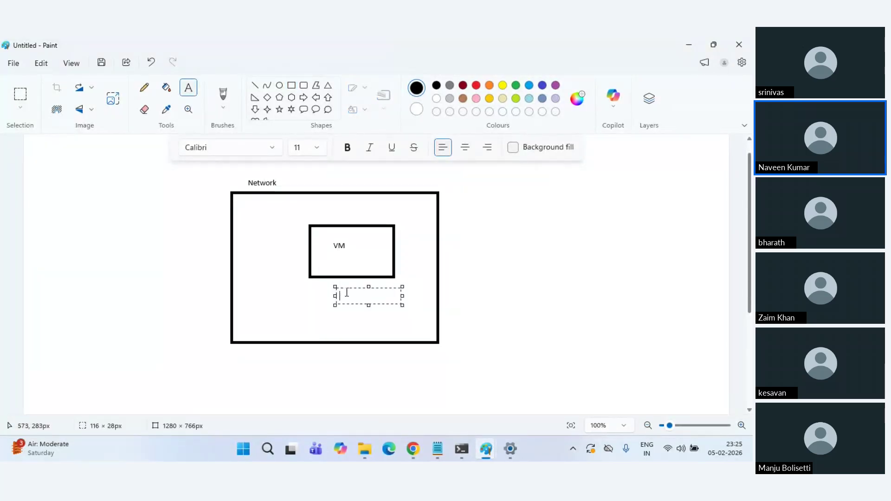
text(Public IP)
click(331, 328)
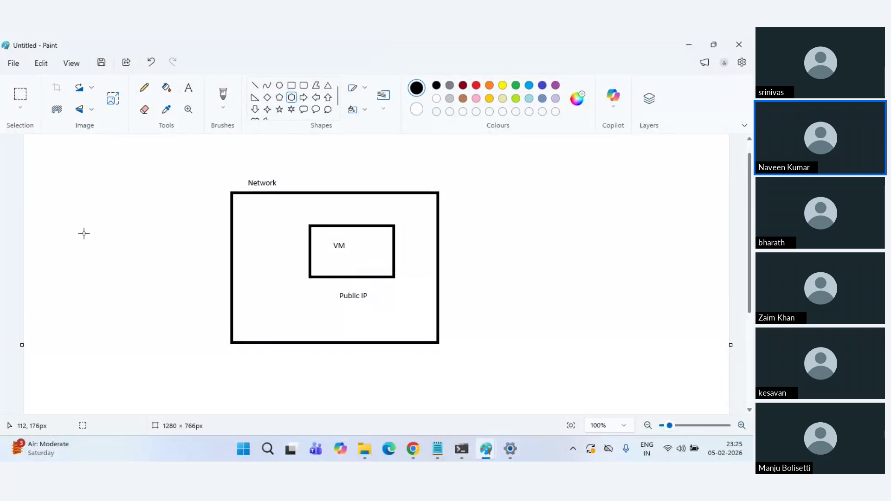
Draw a hexagon left of the Network box labelled 'Internet'
drag(63, 249, 130, 327)
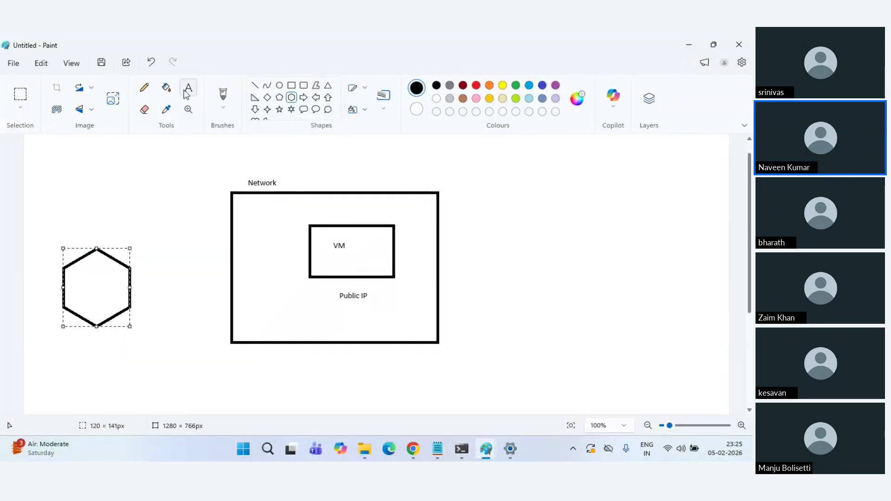
click(189, 87)
click(64, 230)
text(Inte)
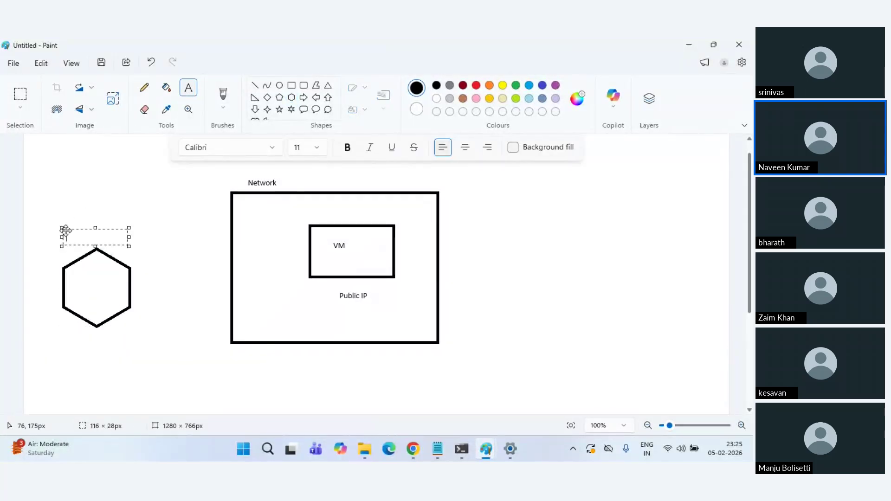
text(rnet)
click(205, 303)
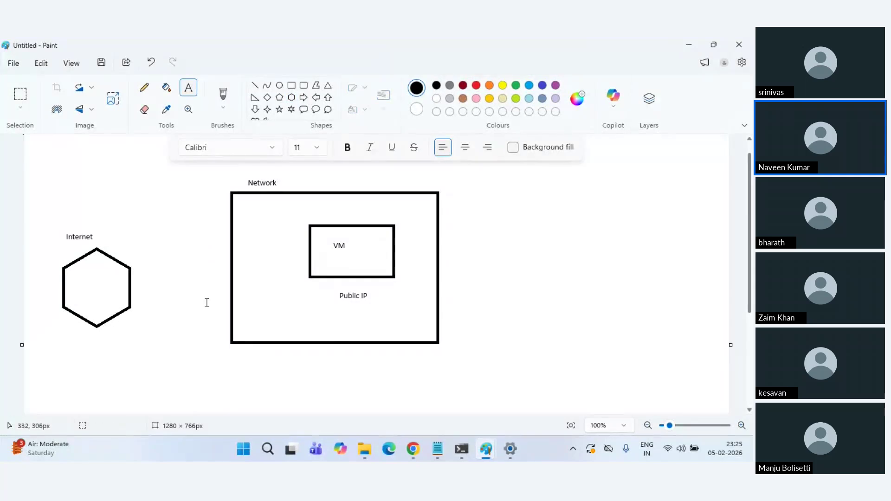
Enclose the Public IP label in a pentagon and tag it 'NAT'
click(143, 88)
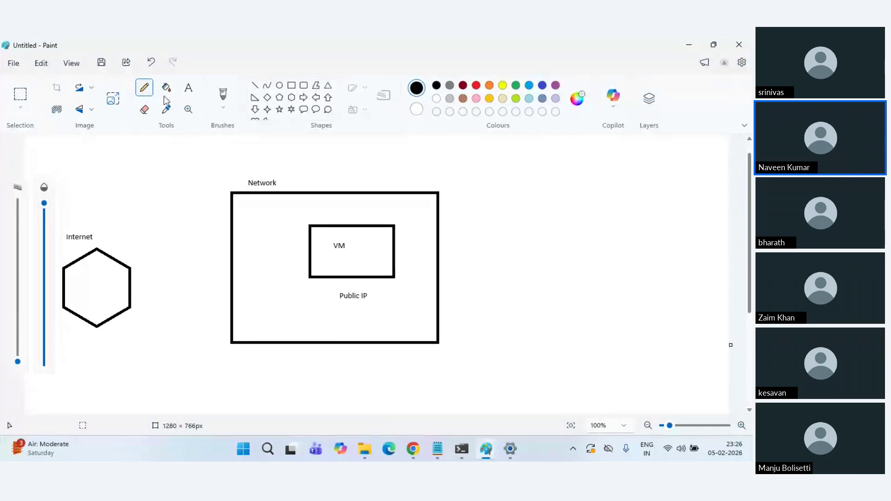
click(278, 98)
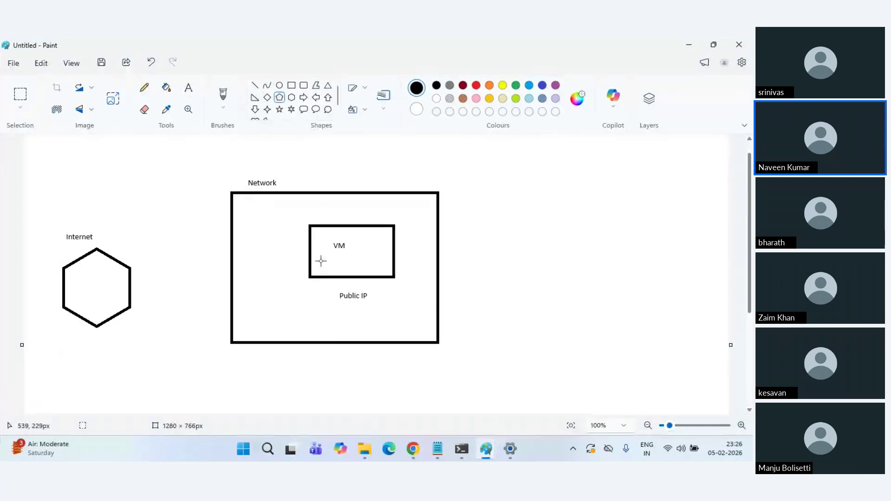
drag(333, 281, 376, 309)
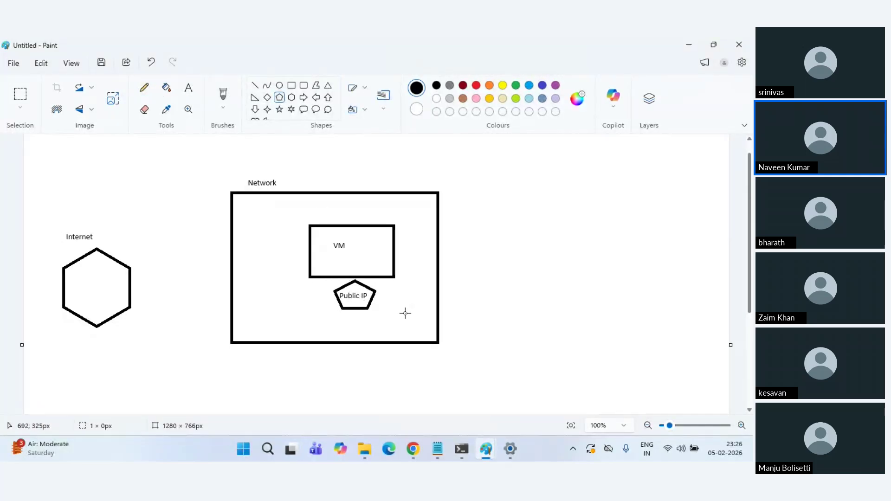
click(189, 90)
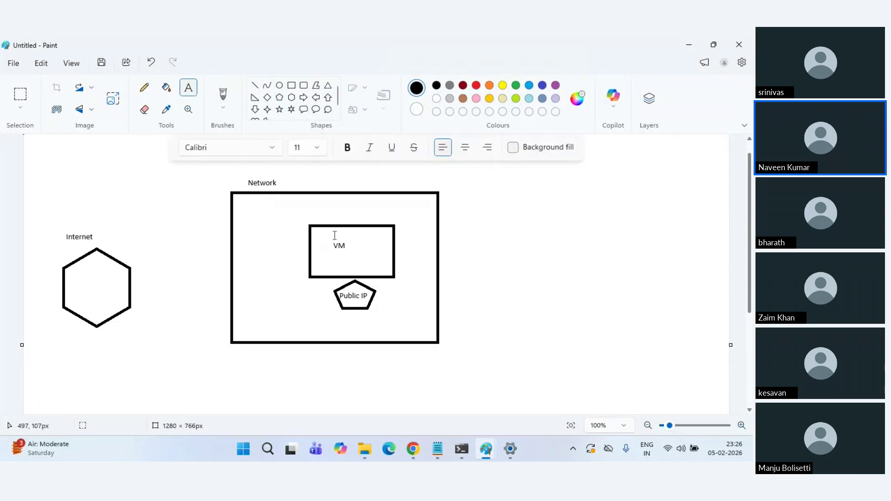
click(385, 303)
text(NAT)
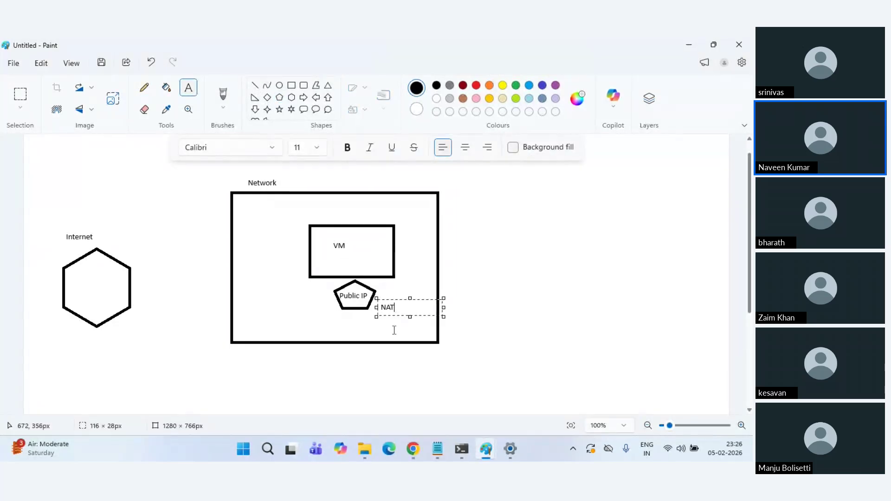
click(493, 336)
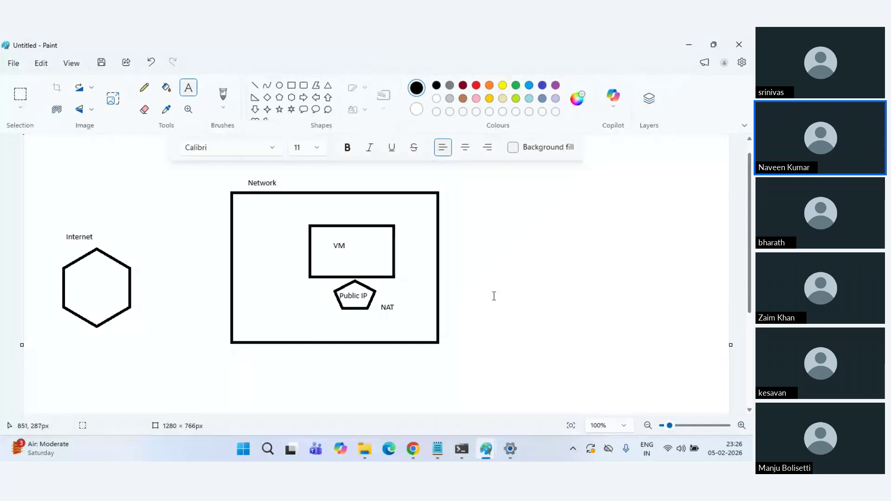
Add a second box left of the VM box labelled 'VM2'
click(292, 85)
drag(241, 222, 292, 276)
click(346, 207)
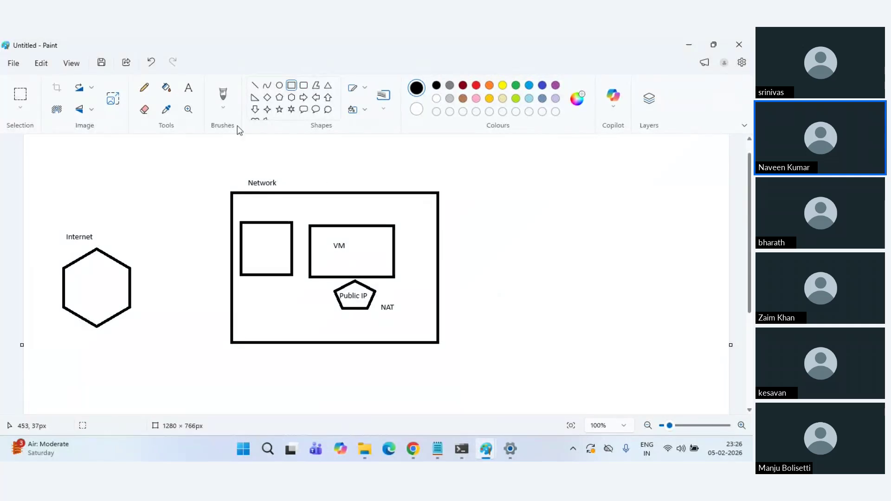
click(188, 89)
click(250, 235)
text(V)
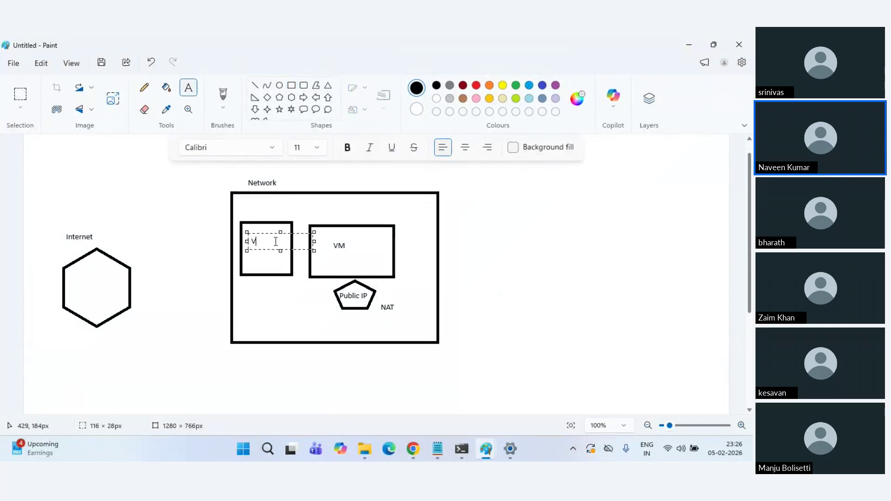
text(M)
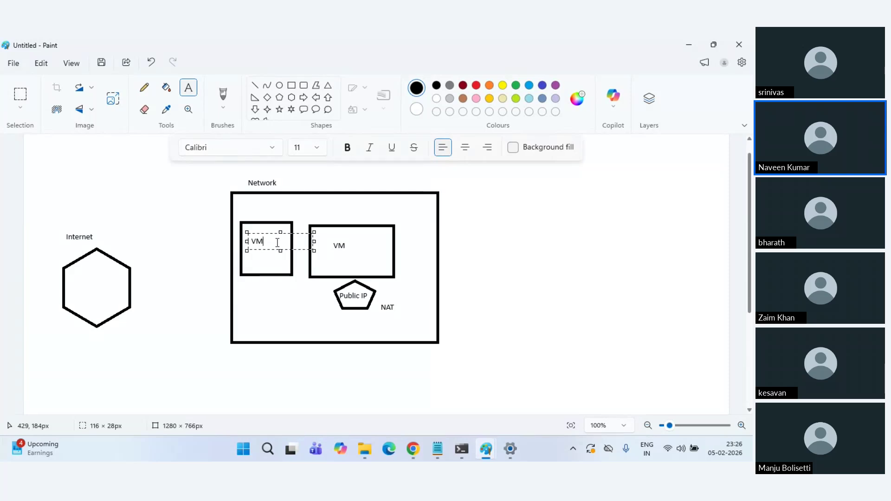
text(12)
click(312, 275)
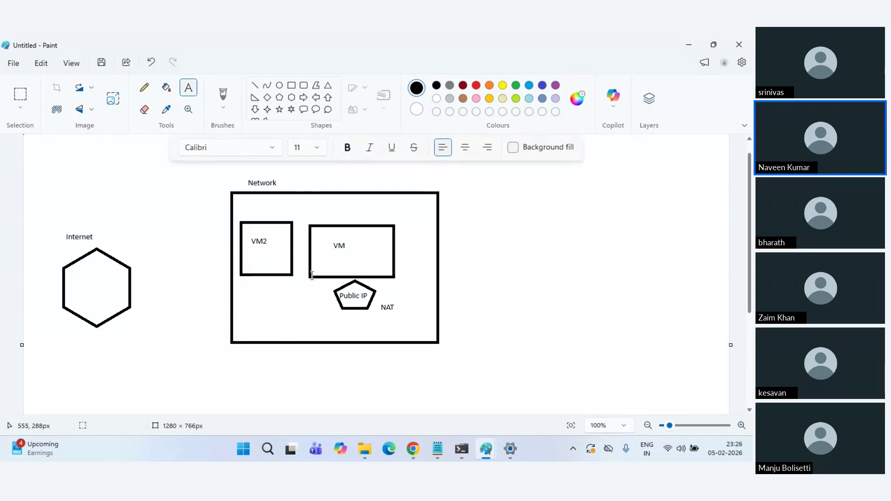
Sketch freehand lines from VM2 toward Public IP and around the NAT label
click(144, 87)
mouse_move(280, 279)
mouse_down()
mouse_move(329, 296)
mouse_move(349, 315)
mouse_move(116, 314)
mouse_move(141, 316)
mouse_up()
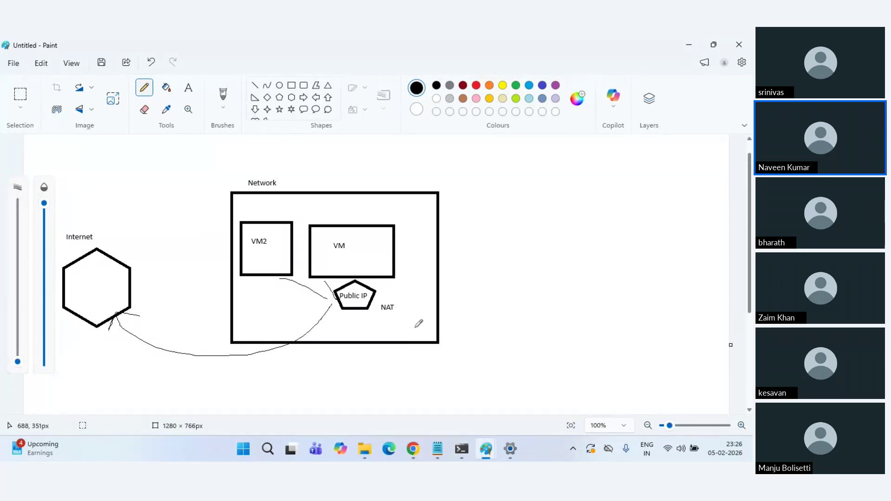
mouse_move(379, 315)
mouse_down()
mouse_move(411, 310)
mouse_move(371, 303)
mouse_move(373, 318)
mouse_move(388, 314)
mouse_up()
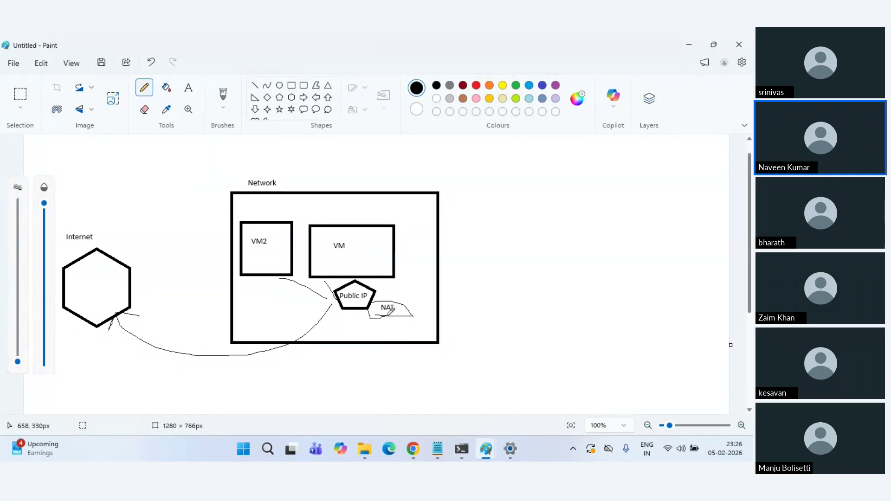
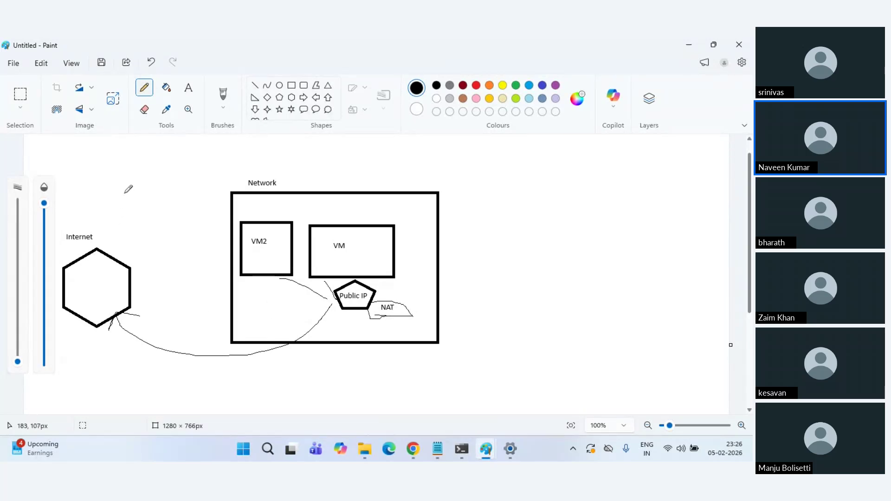
Write the two-line label 'Azure Firewall - Public' above the Internet hexagon
click(188, 91)
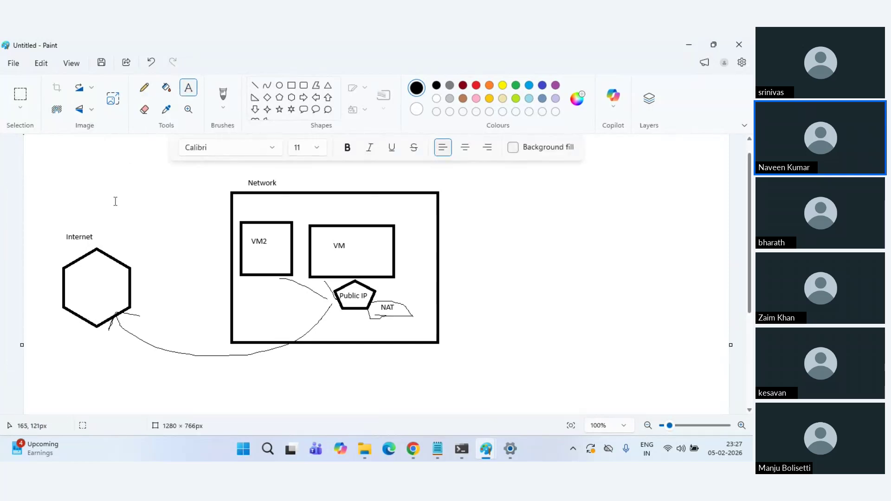
drag(116, 200, 182, 218)
text(Azure Fire)
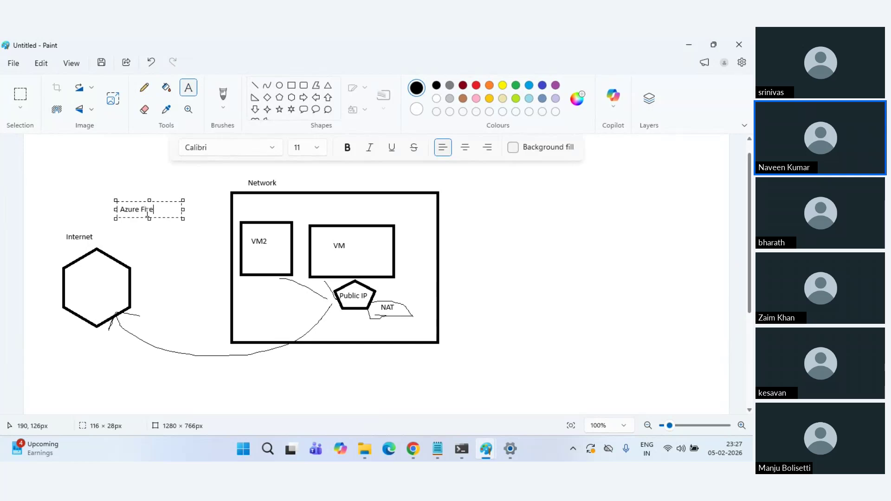
text(wall)
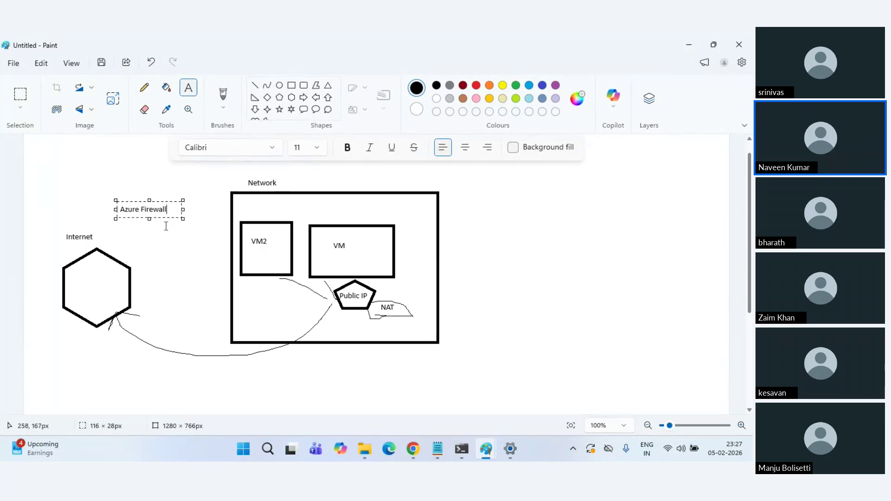
text( -)
key(Return)
text(Public IP)
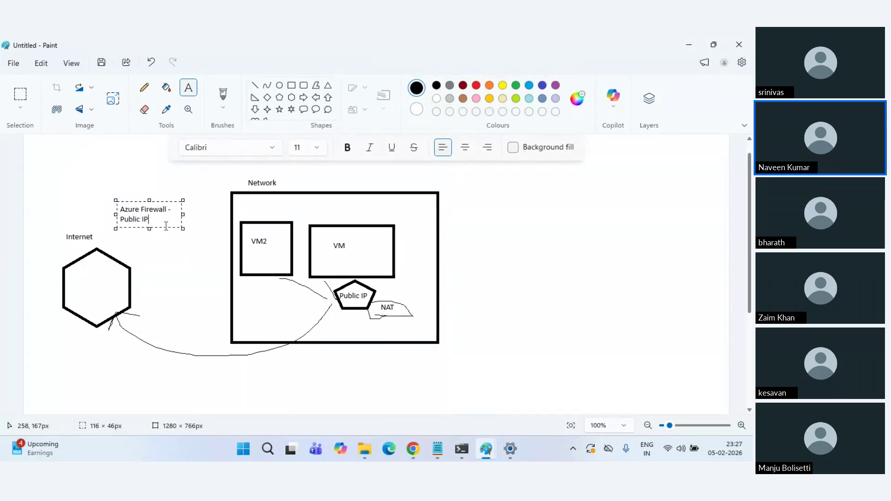
click(221, 185)
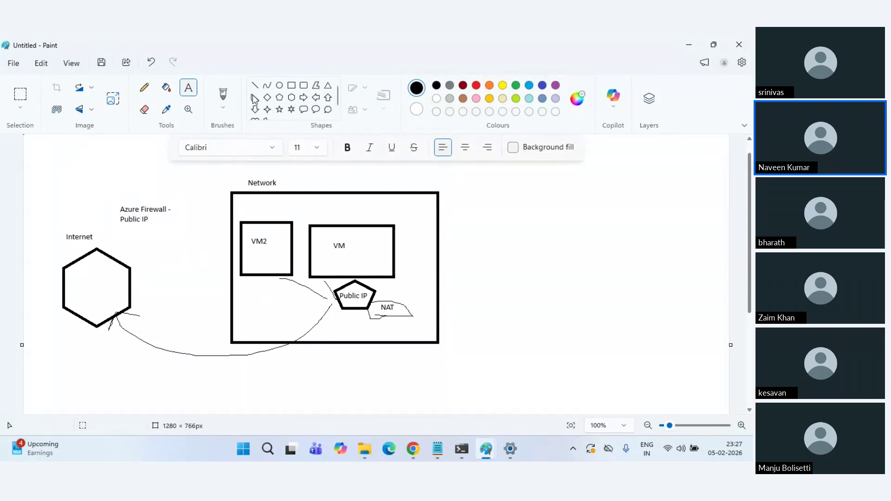
Draw a rectangle around the label and a curved line leading down into it
click(291, 85)
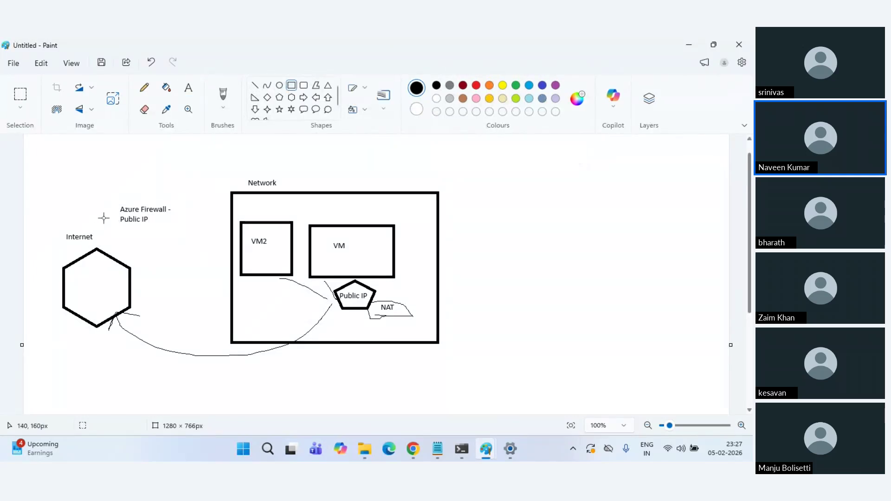
drag(111, 199, 182, 233)
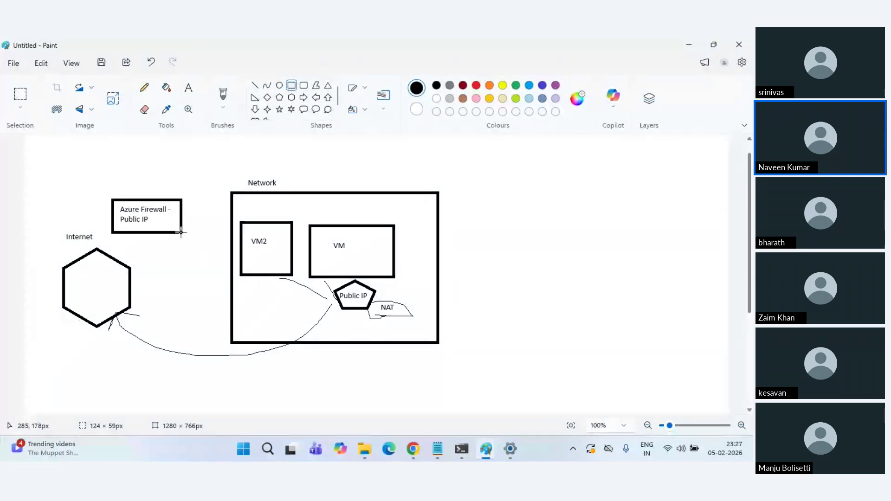
click(144, 88)
mouse_move(48, 149)
mouse_down()
mouse_move(102, 179)
mouse_move(132, 214)
mouse_up()
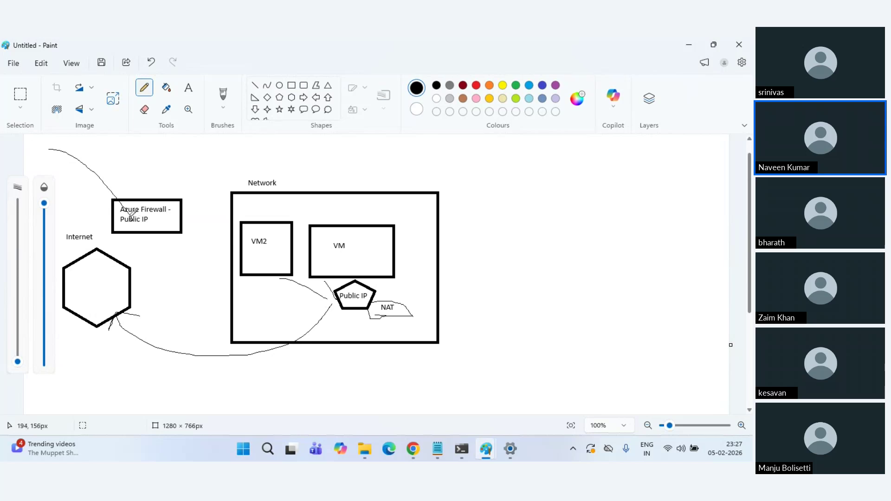
key(ctrl+z)
mouse_move(61, 143)
mouse_down()
mouse_move(99, 187)
mouse_move(112, 196)
mouse_move(118, 188)
mouse_up()
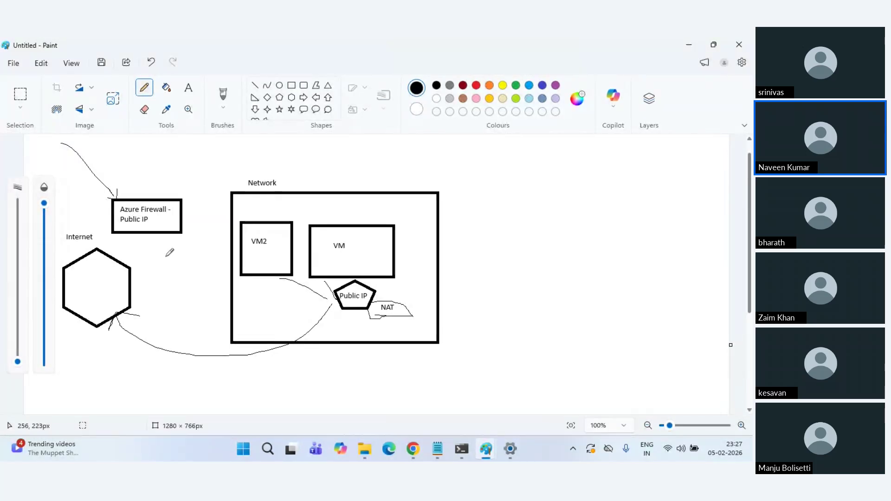
click(188, 88)
Add a 'DNAT' text label beside the Azure Firewall box
click(167, 176)
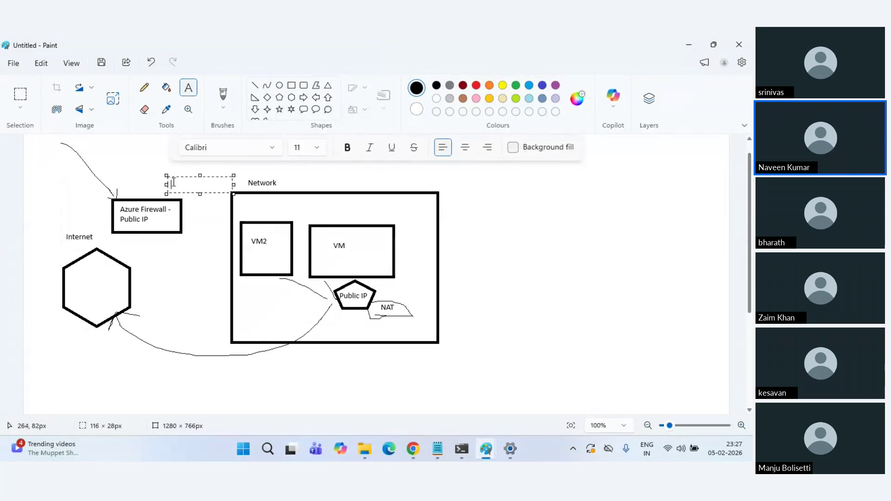
text(DNAT)
click(181, 253)
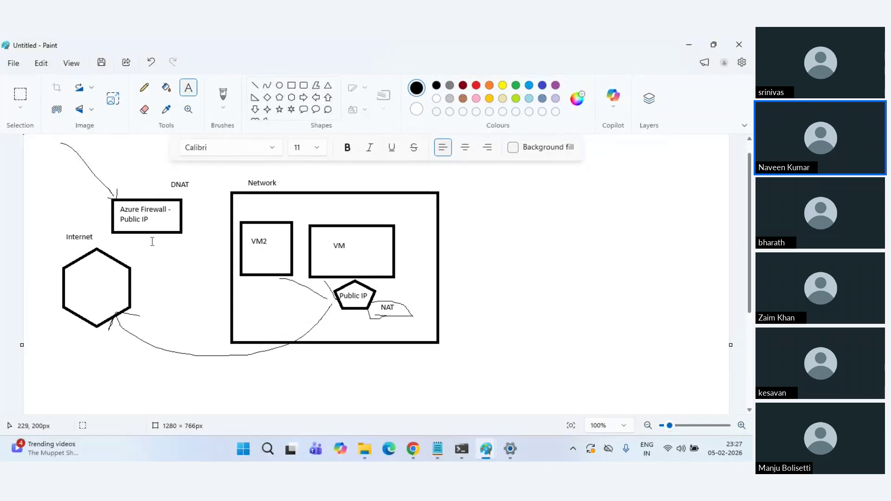
click(145, 87)
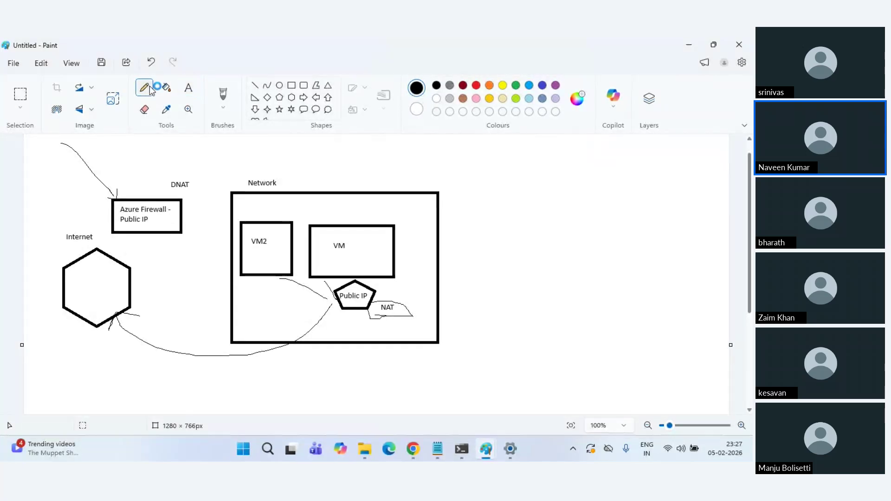
click(188, 89)
Add the note 'Azure FW pip 5000 -> 10.10.1.4 22' on one line and position it
click(138, 252)
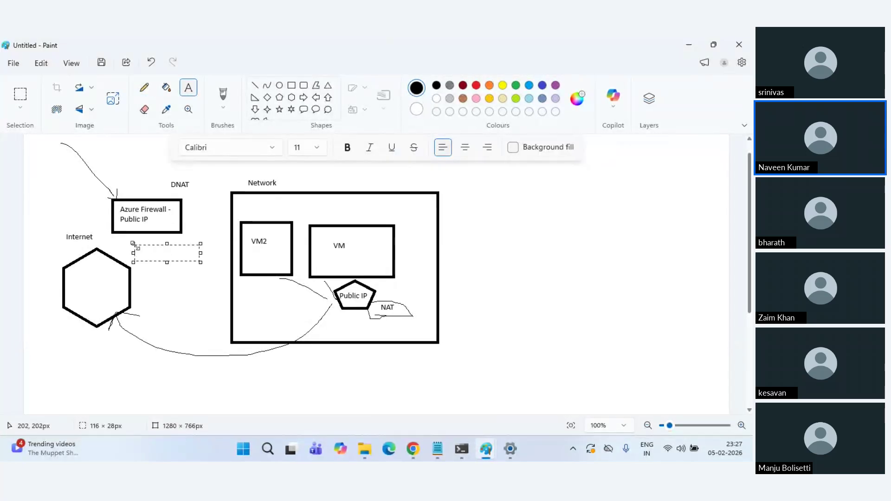
text(Azur)
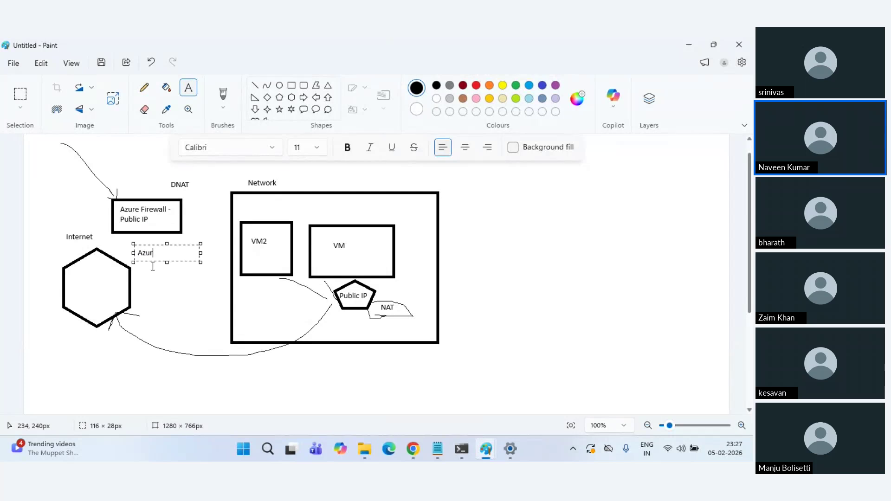
text(e FW pip -> 10.1)
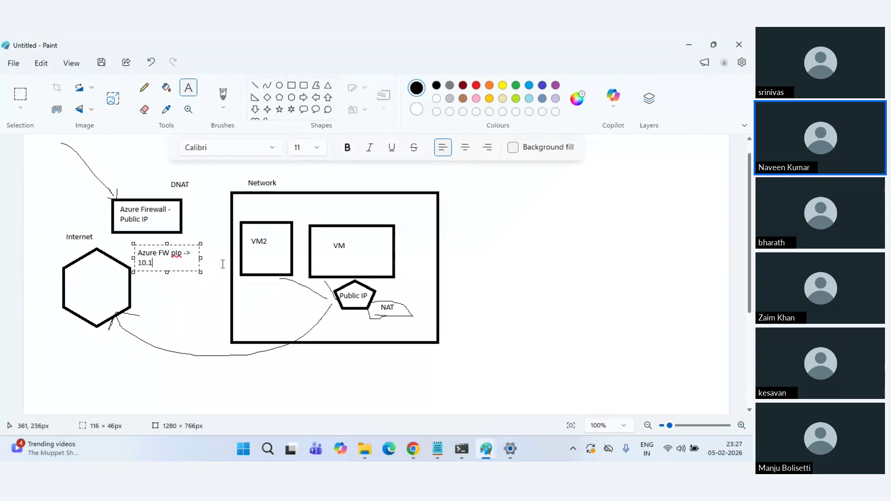
text(0.1.4 22)
drag(200, 258, 279, 258)
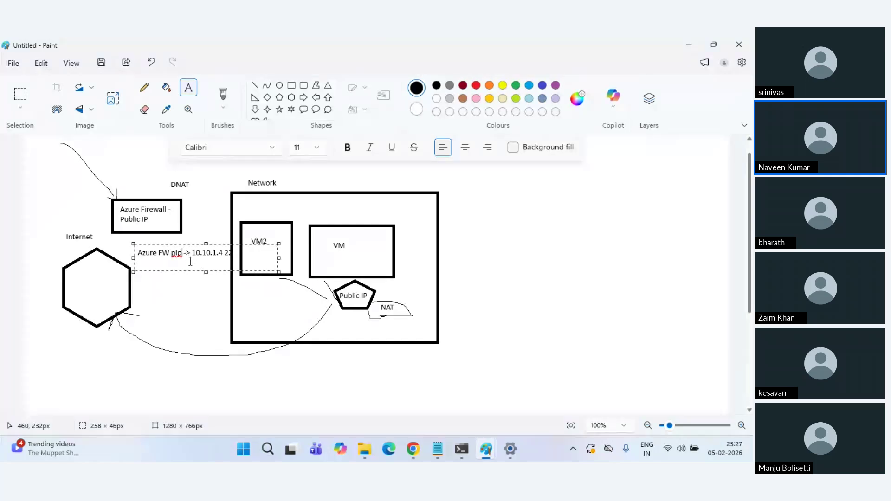
text(5000)
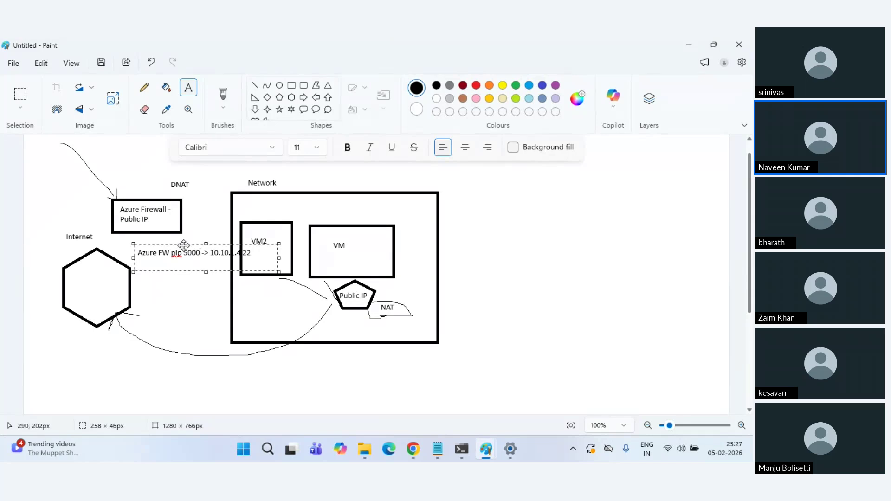
mouse_move(179, 243)
mouse_down()
mouse_move(166, 238)
mouse_move(135, 250)
mouse_move(191, 250)
mouse_up()
click(171, 251)
click(196, 251)
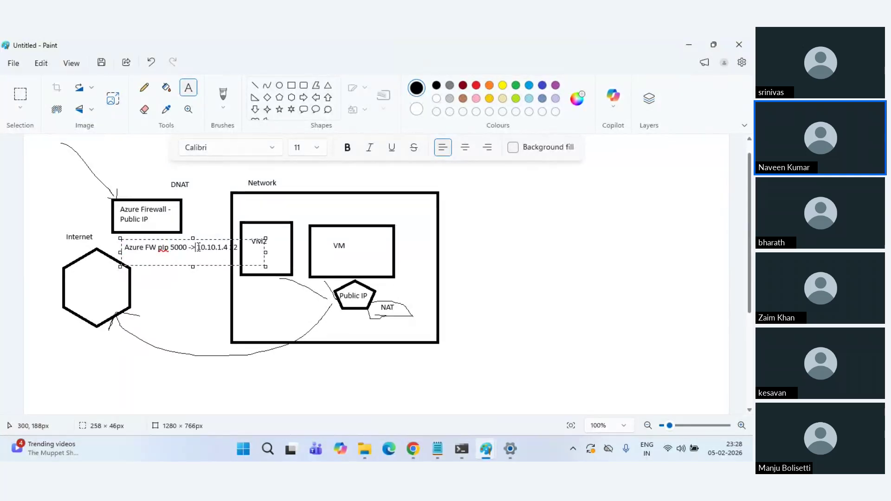
drag(198, 248, 230, 248)
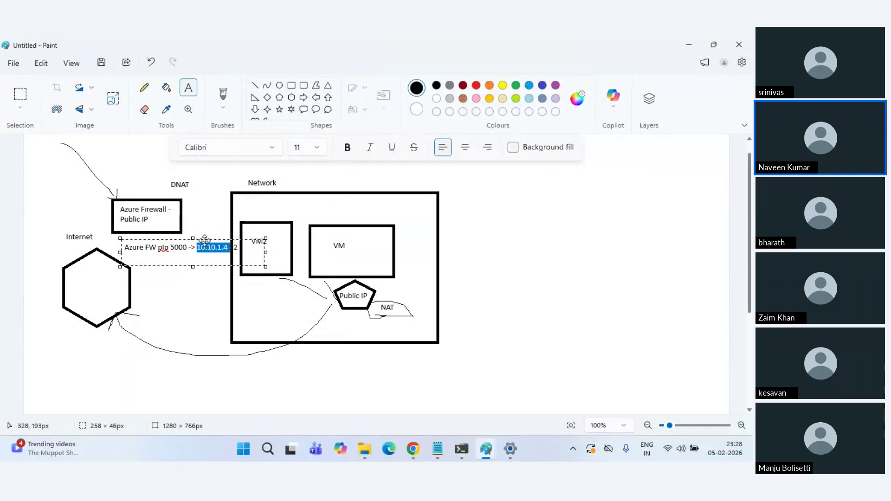
drag(205, 239, 227, 245)
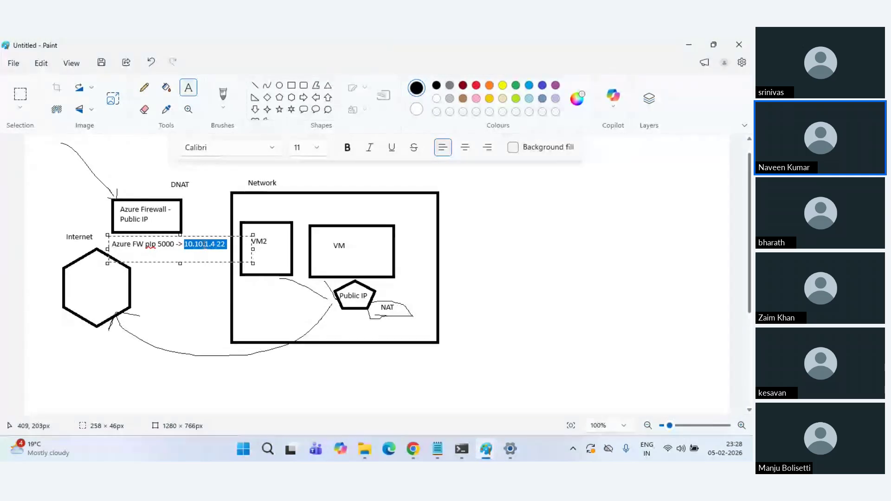
click(206, 293)
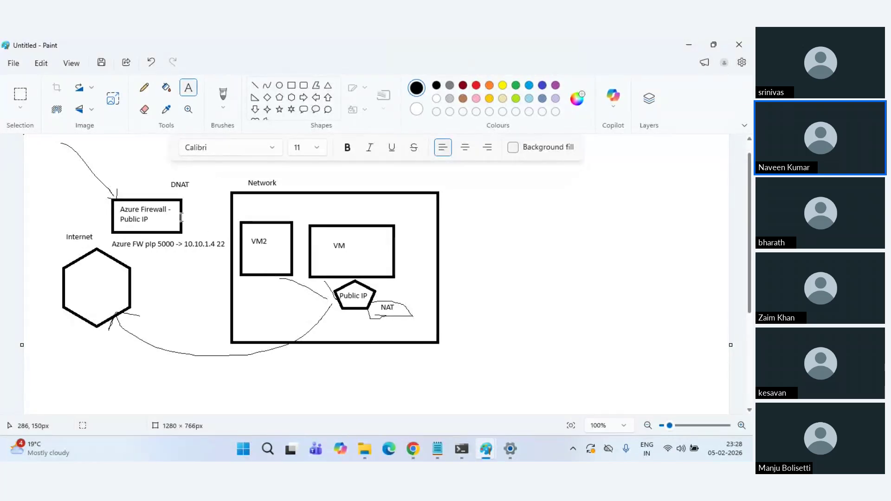
In the hub-and-spoke diagram, underline the spoke1-vm1 and spoke2-vm2 labels in green
click(486, 449)
click(546, 411)
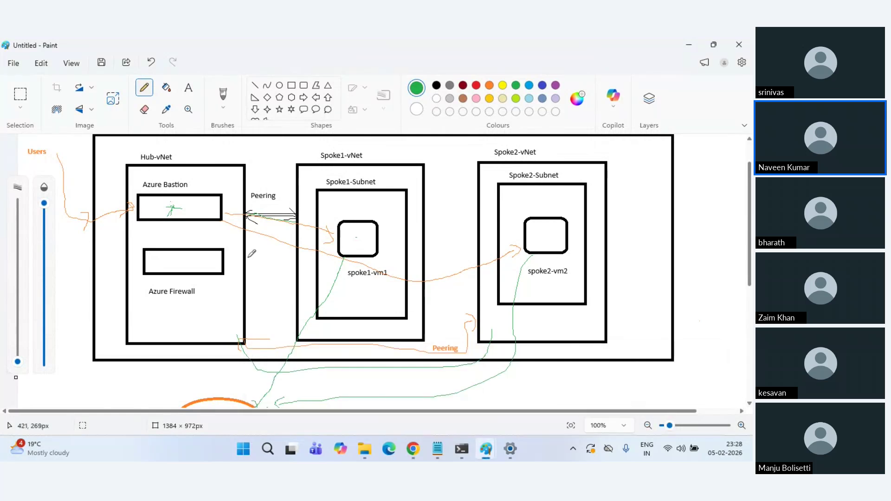
scroll(248, 255, down, 2)
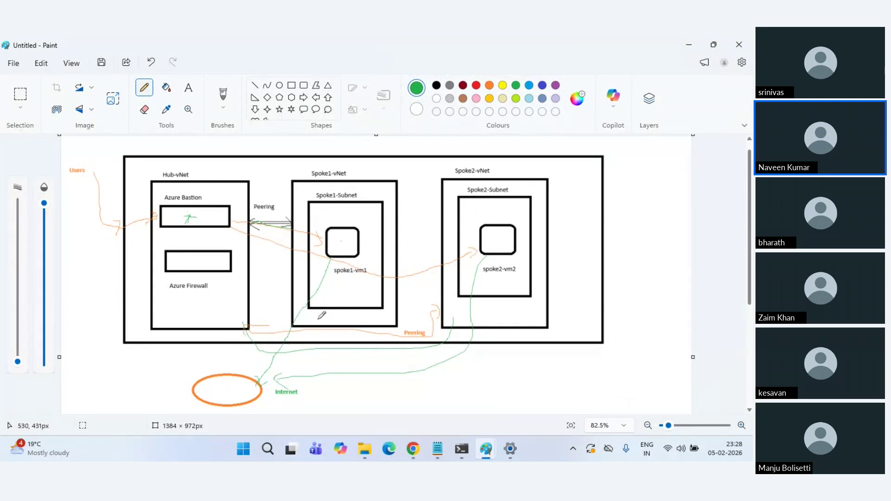
drag(337, 279, 361, 279)
drag(489, 277, 505, 279)
Draw a thick orange line from spoke1-vm1 toward the firewall, ending in an arrowhead above the internet ellipse
click(489, 86)
drag(17, 361, 17, 319)
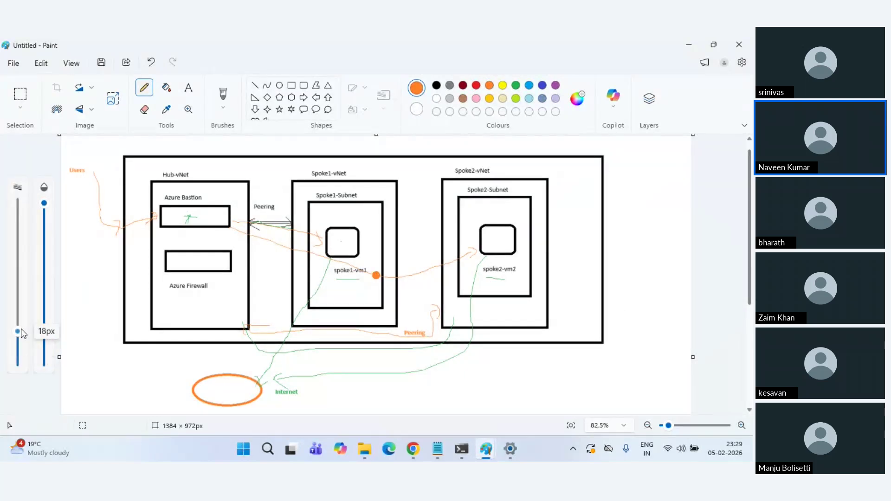
drag(327, 245, 233, 255)
mouse_move(241, 303)
mouse_down()
mouse_move(239, 366)
mouse_move(222, 362)
mouse_move(253, 352)
mouse_up()
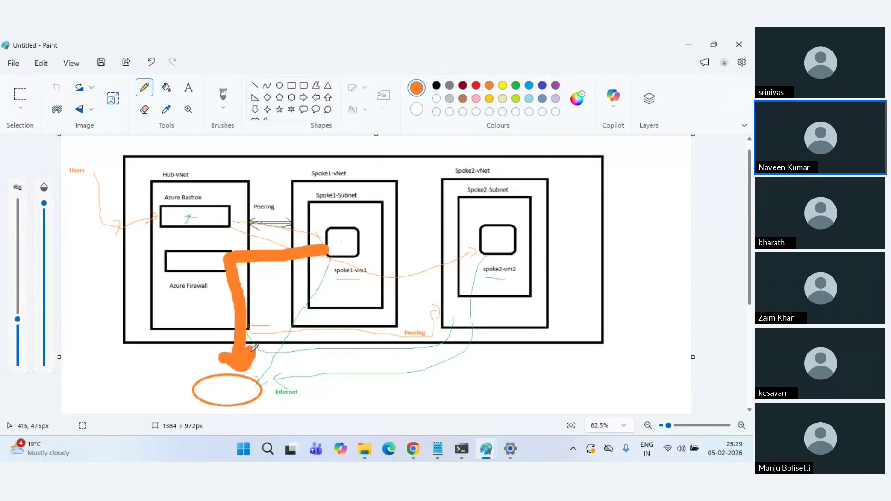
key(ctrl+z)
key(ctrl+z)
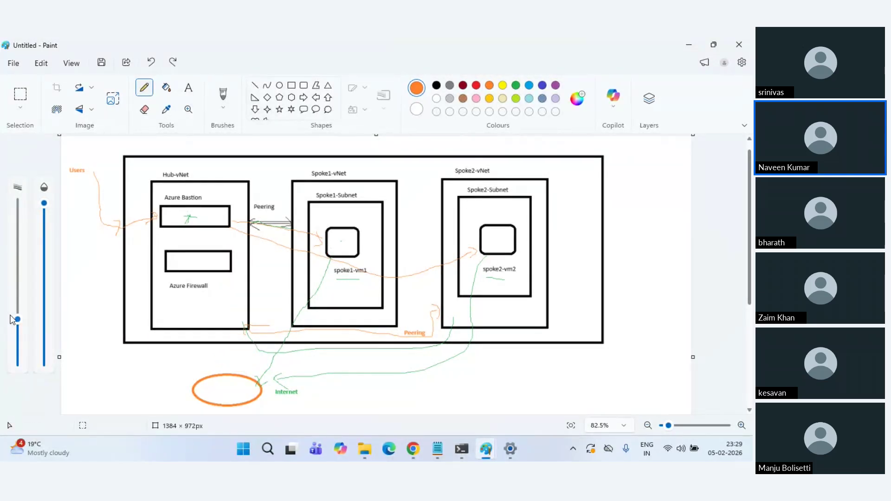
drag(12, 318, 17, 344)
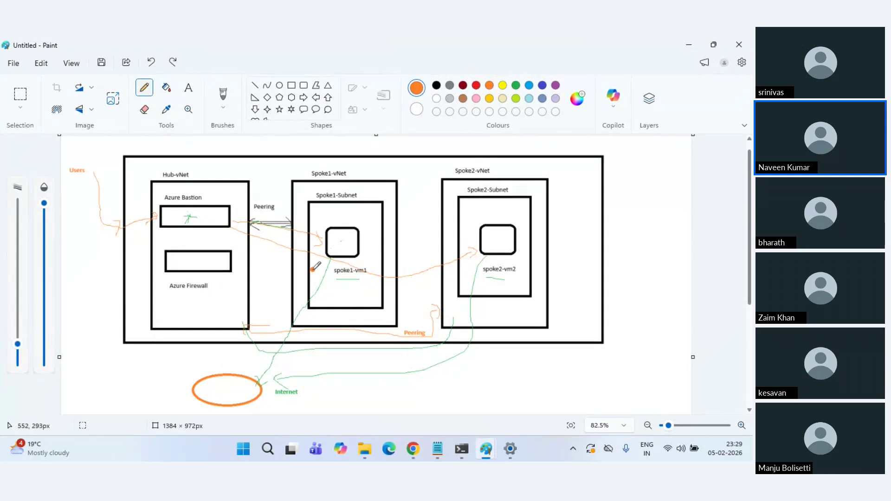
mouse_move(313, 270)
mouse_down()
mouse_move(239, 269)
mouse_move(230, 300)
mouse_move(237, 367)
mouse_move(225, 367)
mouse_move(249, 365)
mouse_up()
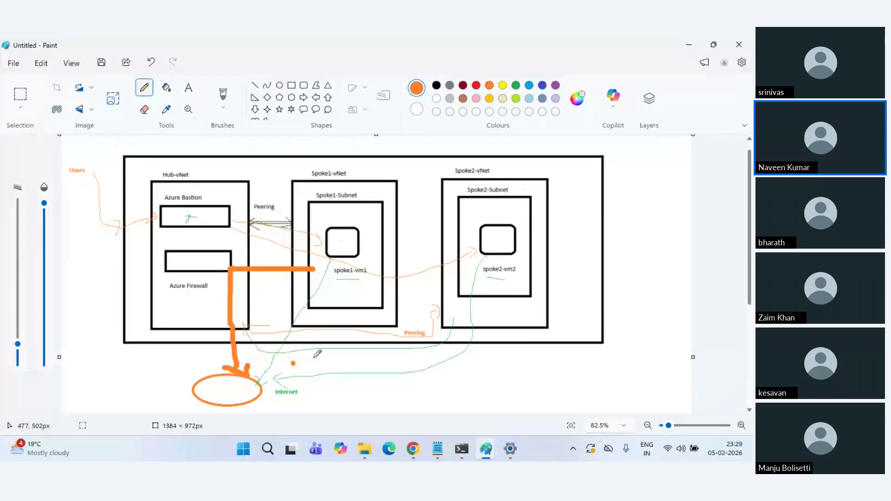
click(417, 345)
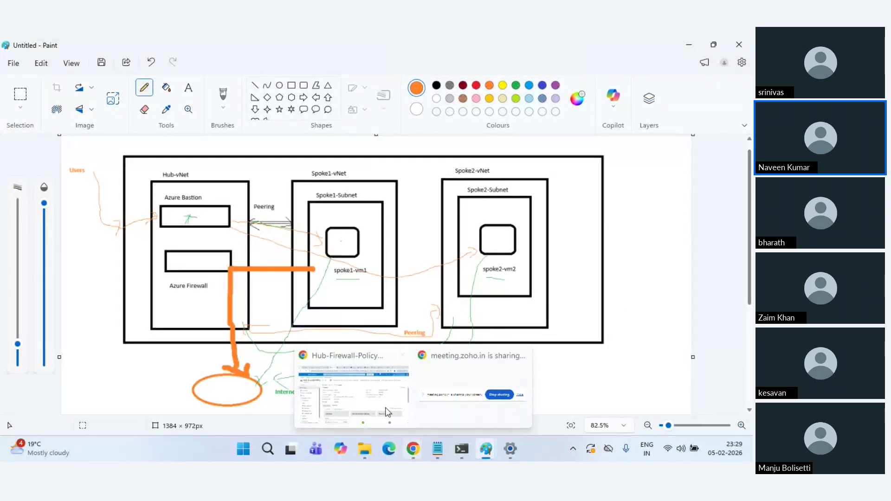
Search the portal for 'route' to open the empty Route tables page, then return to Paint
click(365, 392)
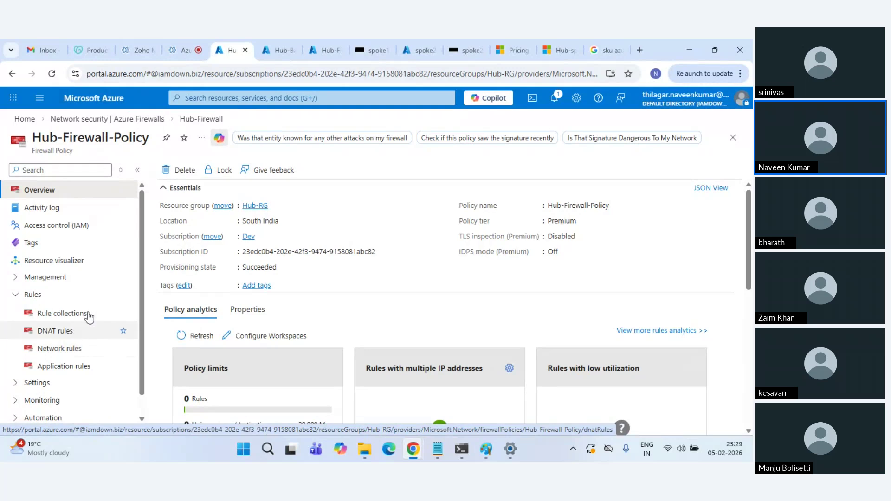
click(120, 98)
click(223, 98)
text(route)
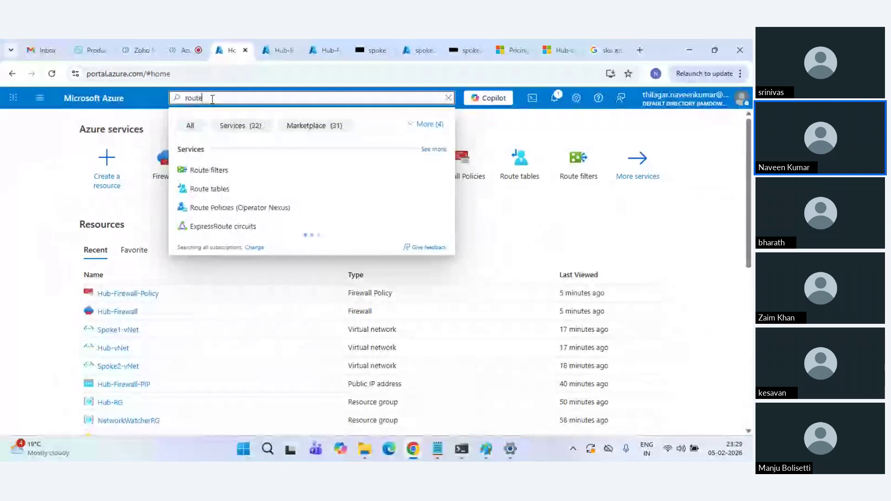
click(235, 189)
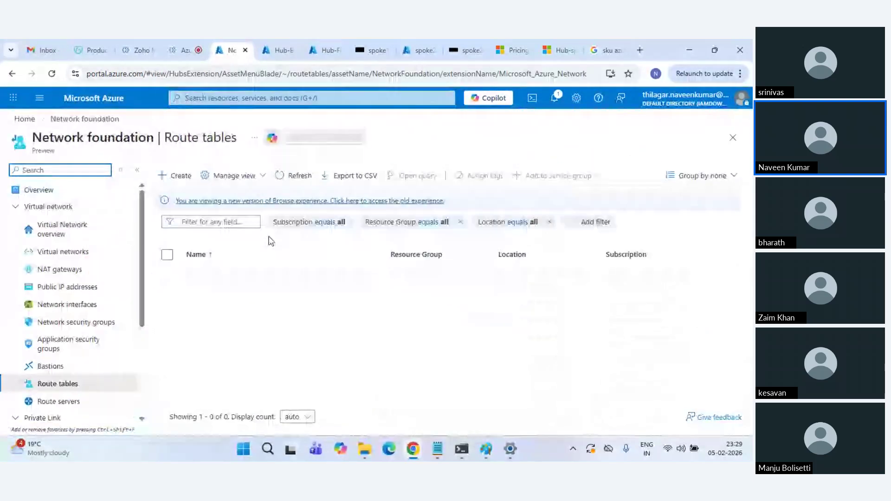
click(486, 449)
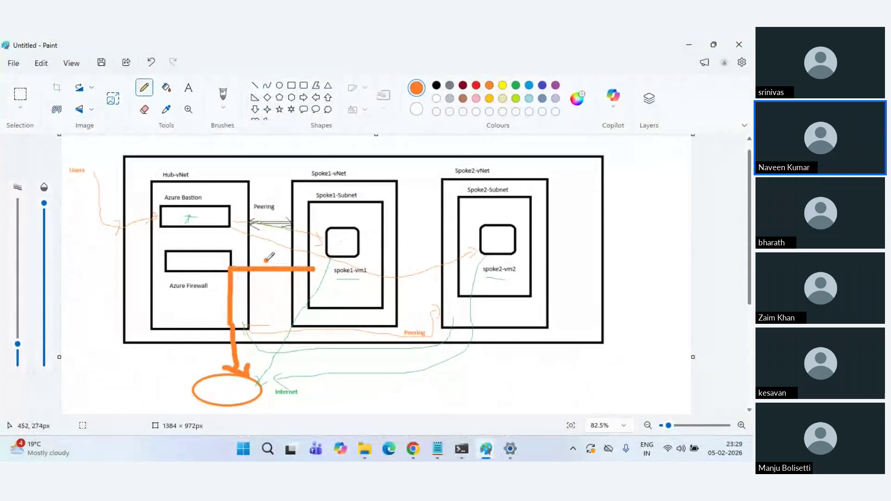
Draw a small orange box on the route line between the firewall and spoke1-vm1
mouse_move(263, 258)
mouse_down()
mouse_move(263, 274)
mouse_move(278, 279)
mouse_move(265, 258)
mouse_up()
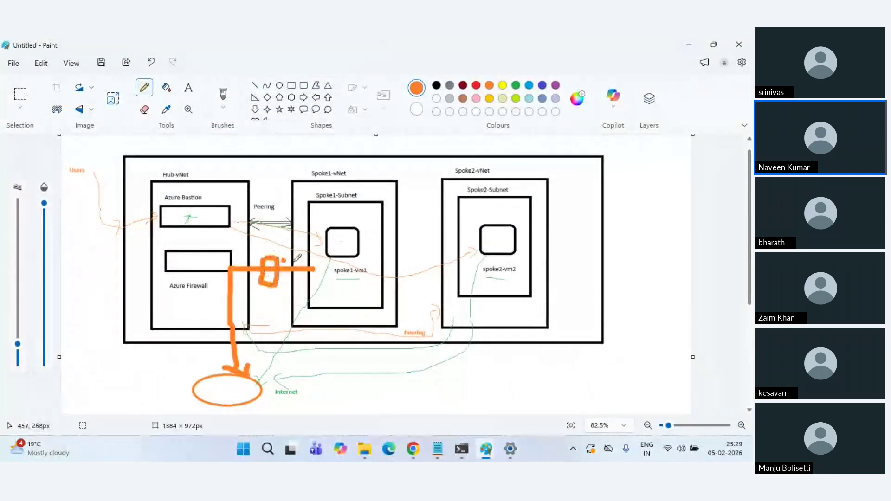
click(320, 269)
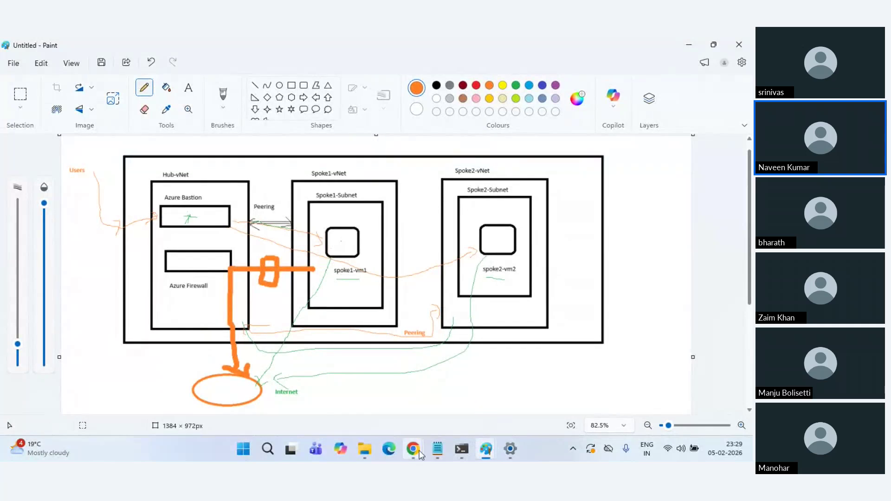
On the spoke1 VM, run curl ifconfig.me in Command Prompt to check its outbound public IP
mouse_move(413, 449)
click(370, 397)
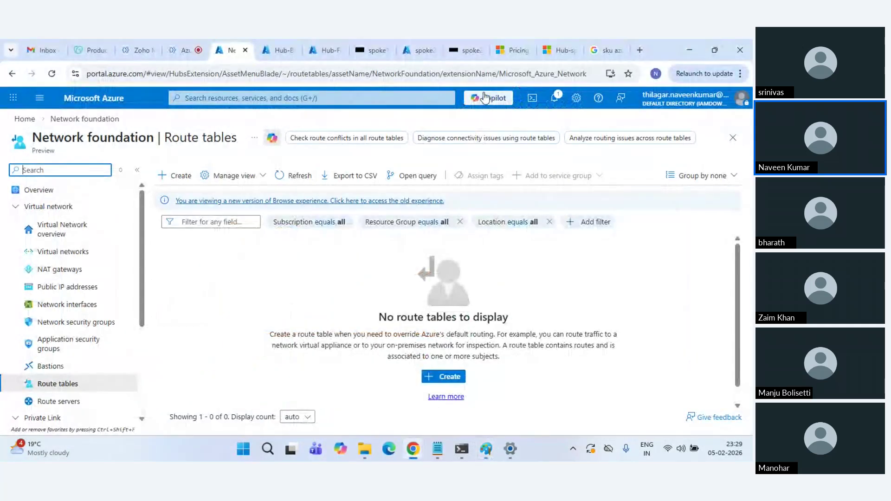
click(376, 47)
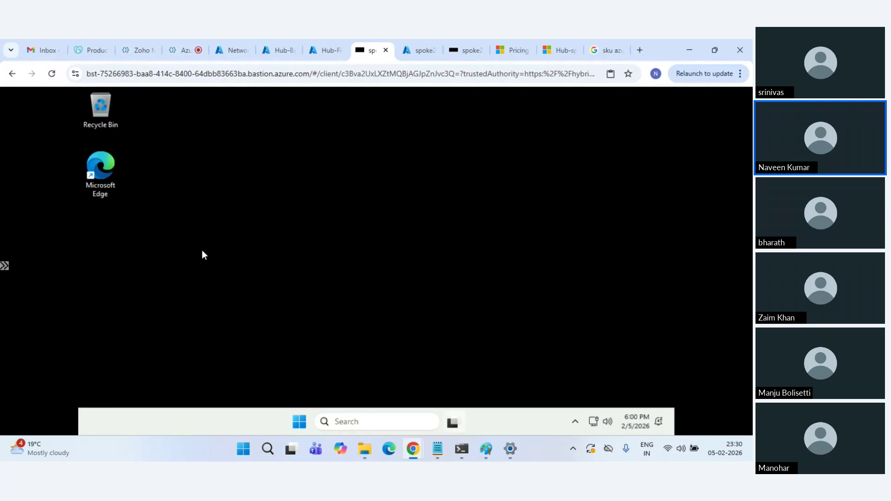
click(325, 50)
click(369, 50)
click(341, 423)
text(cmd)
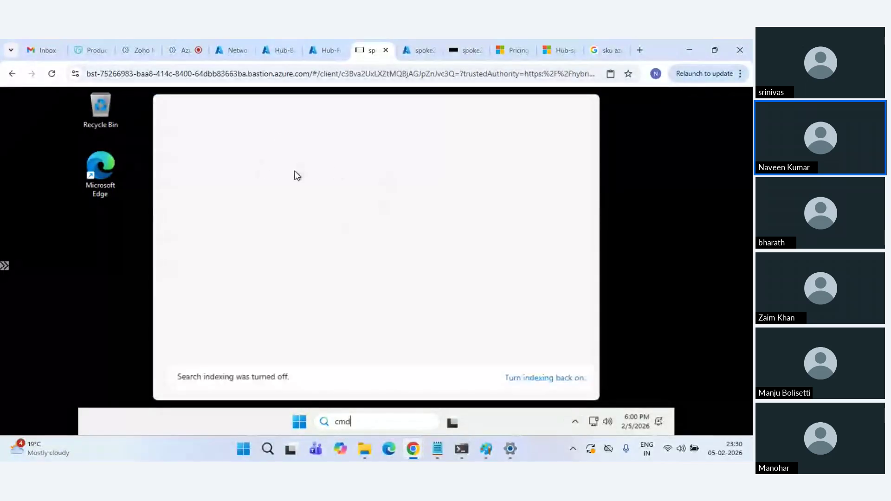
click(262, 178)
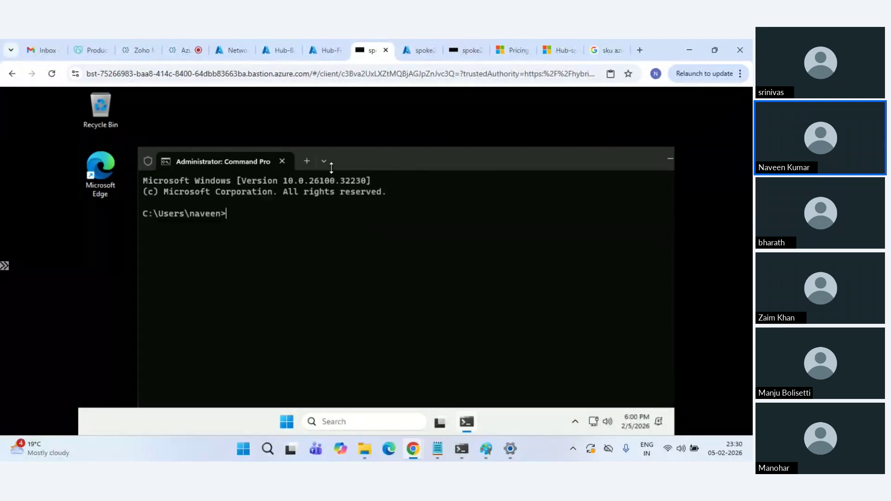
text(curl ifc)
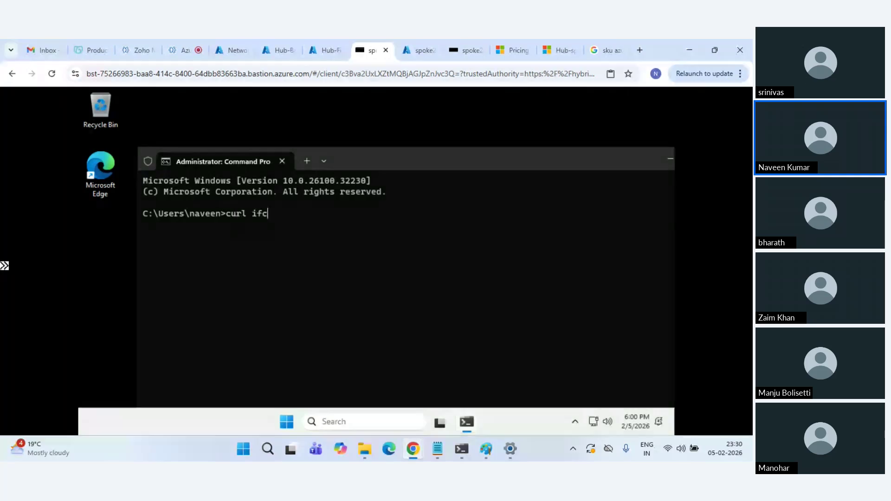
text(onfig.me)
key(Return)
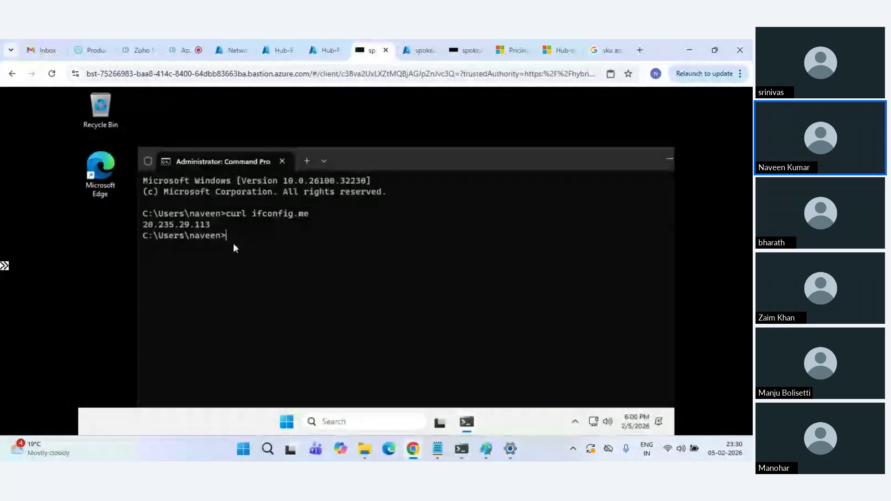
key(Up)
key(Return)
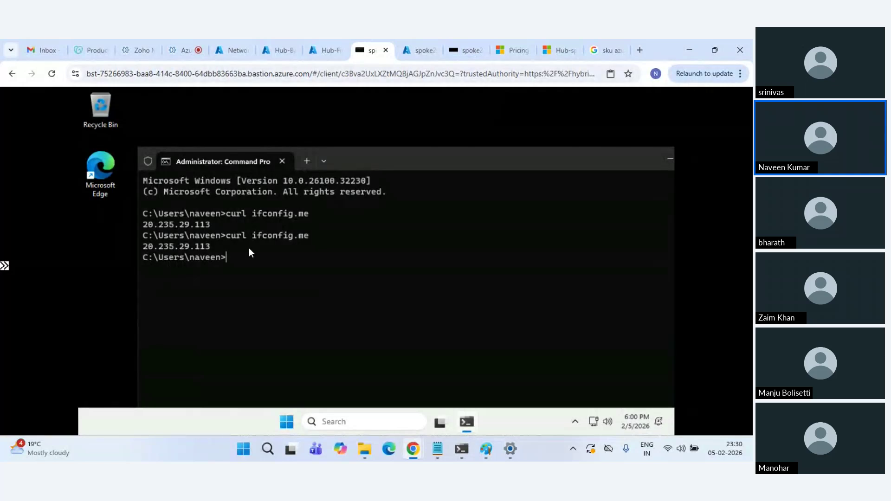
drag(227, 235, 304, 241)
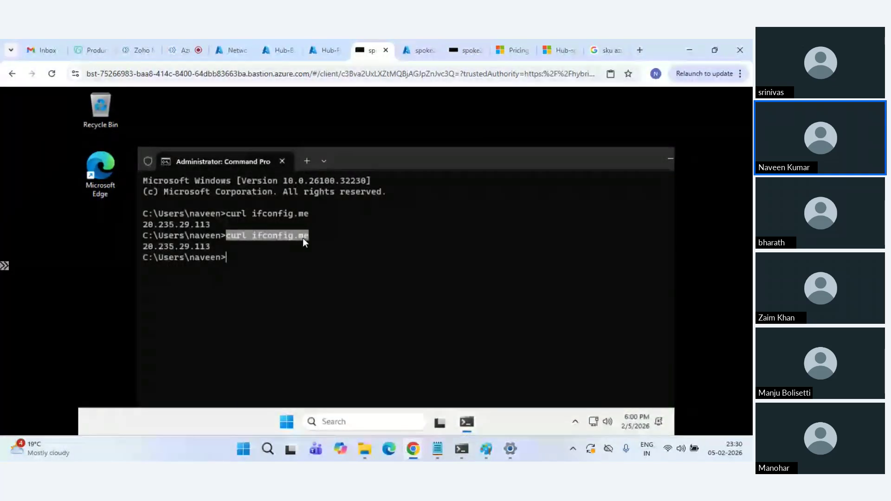
key(ctrl+c)
Run curl ifconfig.me on the second spoke VM, then return to the Route tables page
click(459, 48)
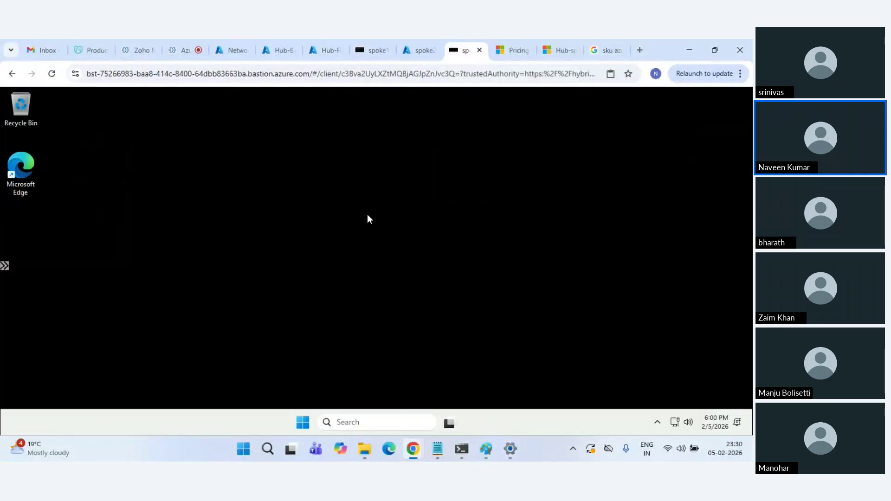
click(355, 422)
text(cmd)
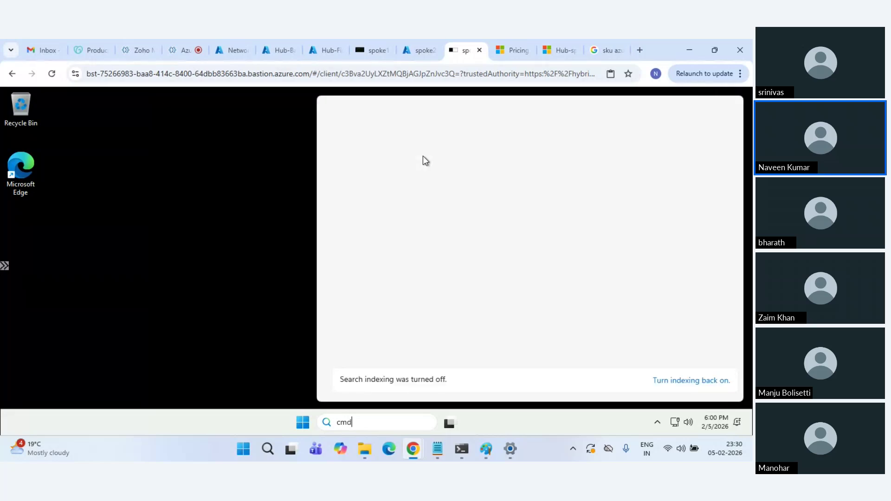
click(422, 176)
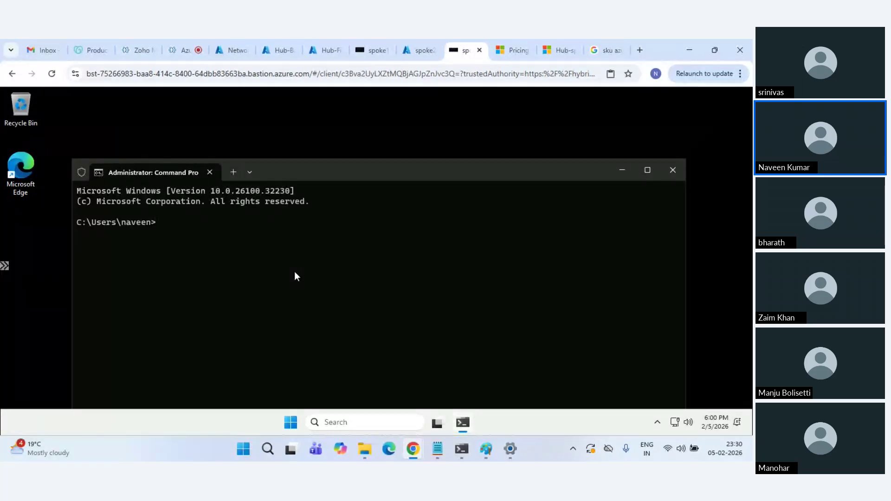
text(curl ifconfig.me)
key(Return)
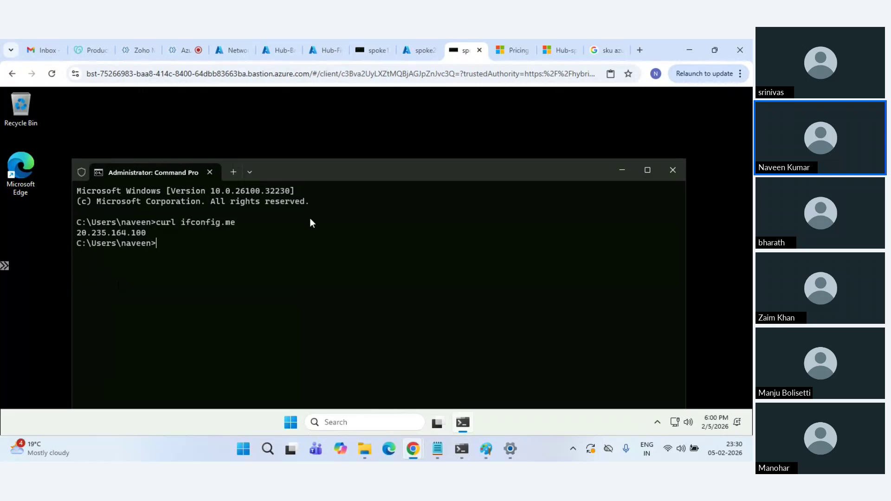
click(372, 51)
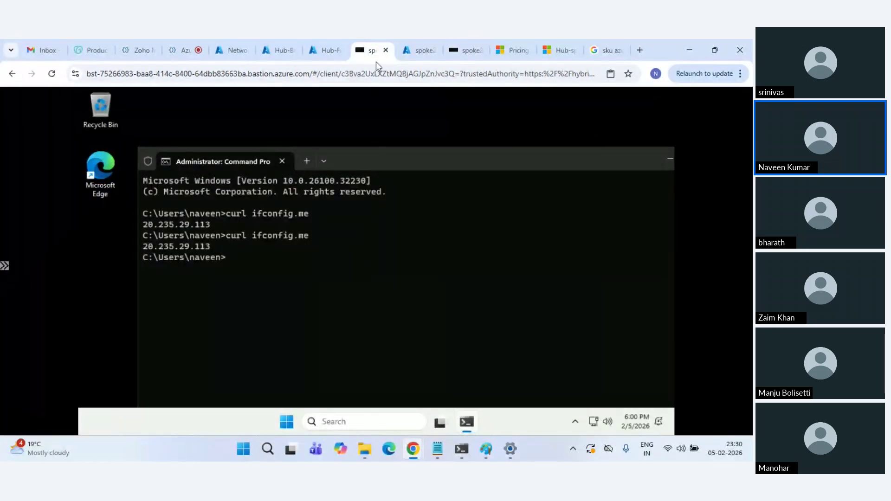
click(246, 42)
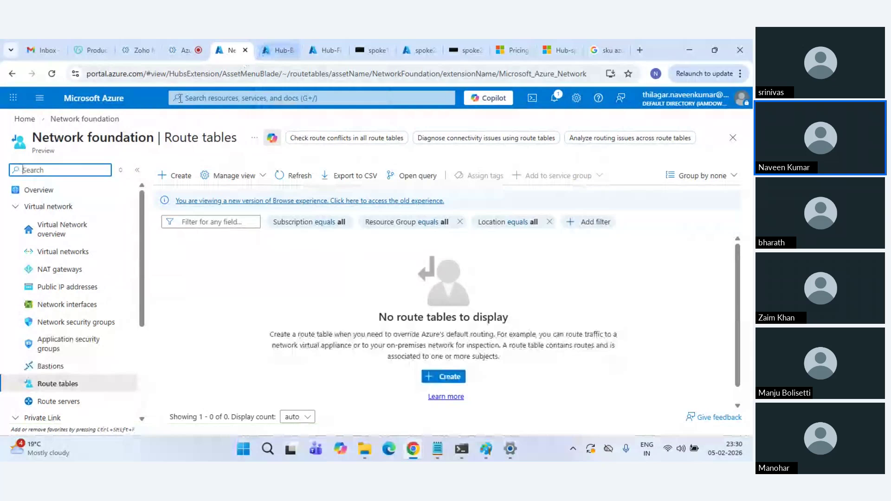
Start a new route table named spoke1-RT in resource group Spoke1-RG
click(447, 380)
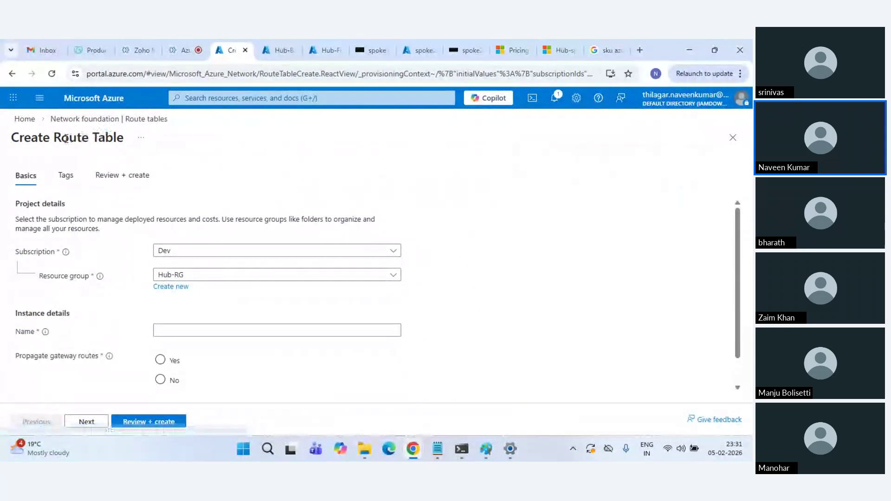
drag(58, 139, 208, 145)
click(245, 153)
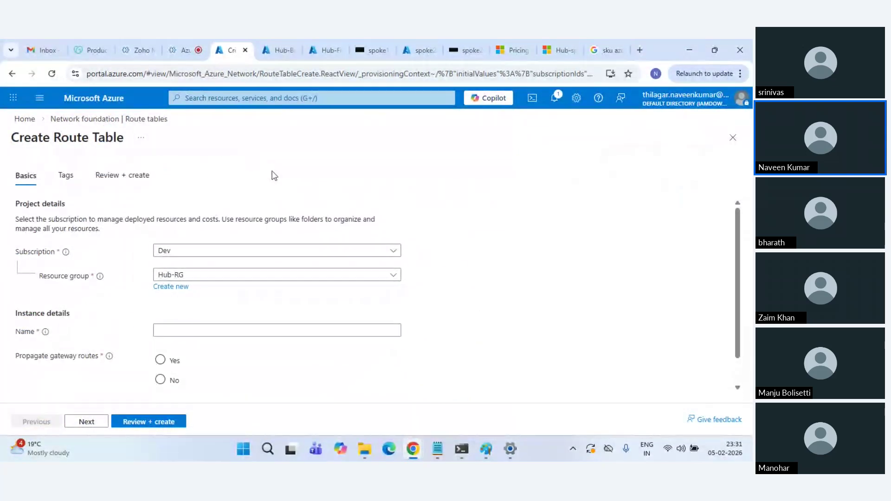
click(266, 278)
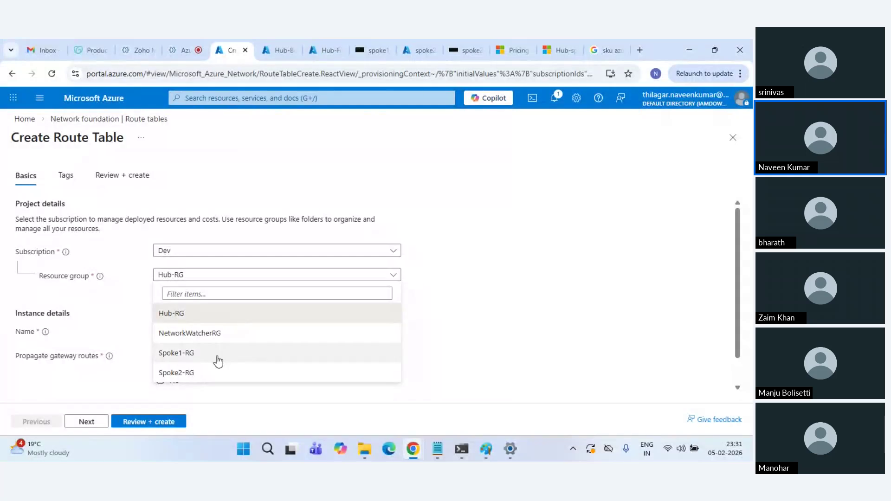
click(217, 355)
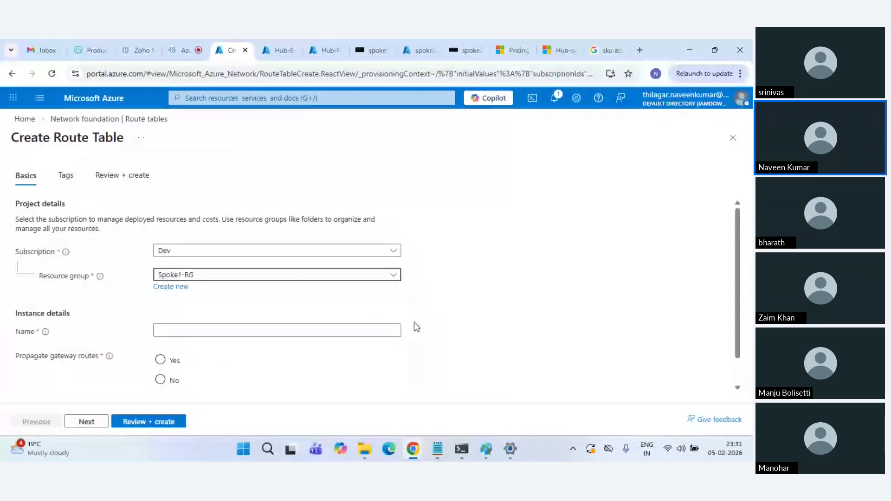
click(206, 334)
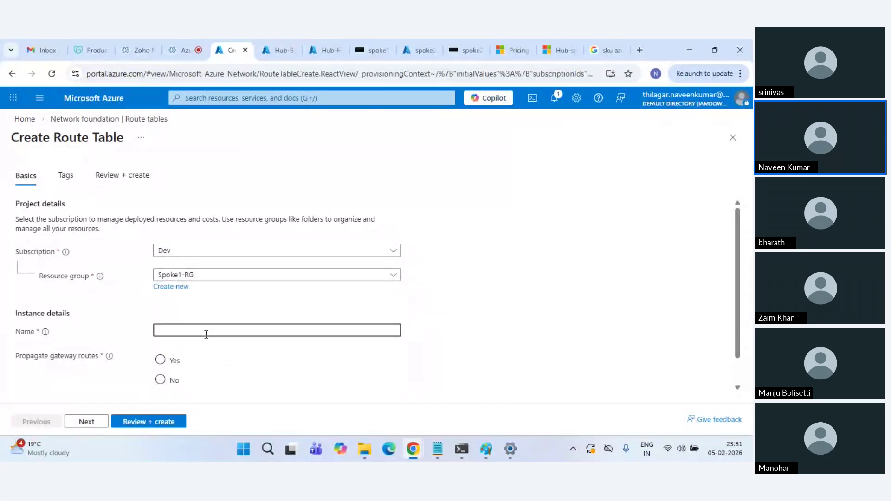
text(spoke1-RT)
Set Propagate gateway routes to No and create spoke1-RT via Review + create
scroll(210, 335, down, 1)
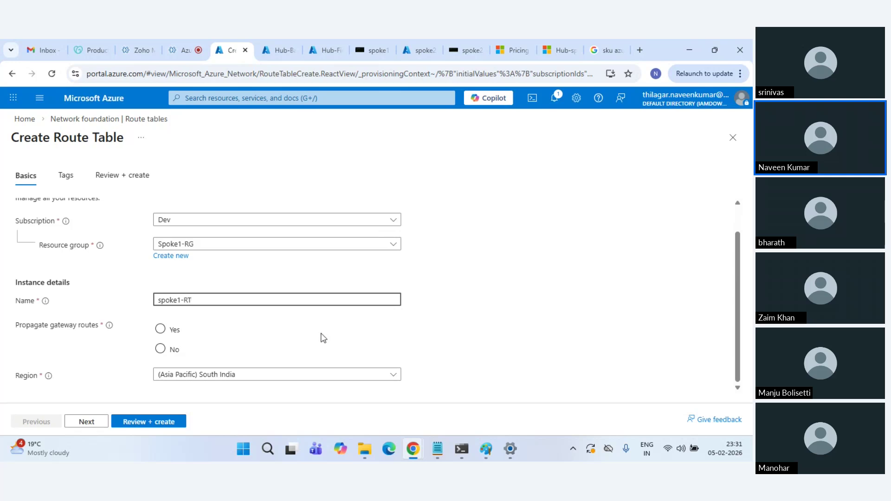
click(160, 331)
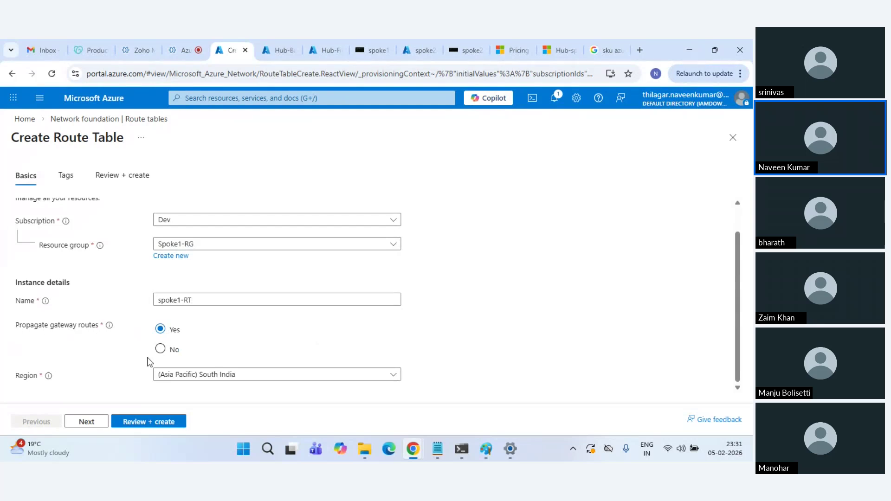
mouse_move(109, 327)
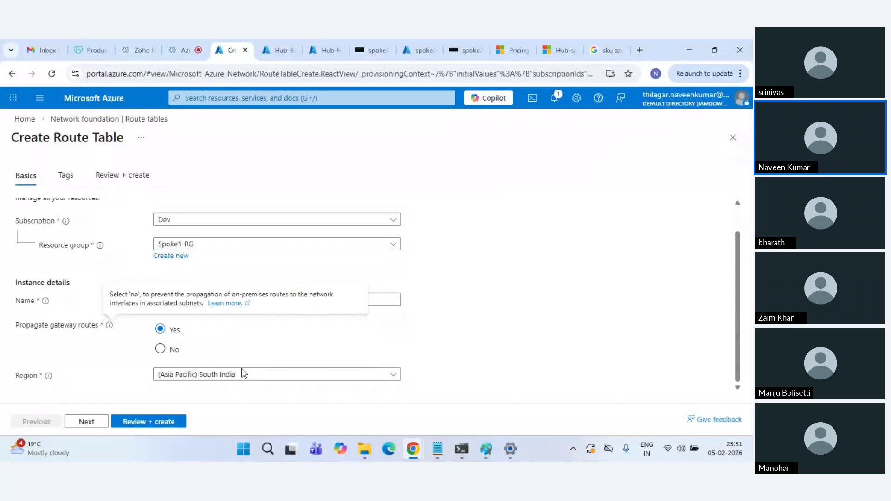
click(160, 350)
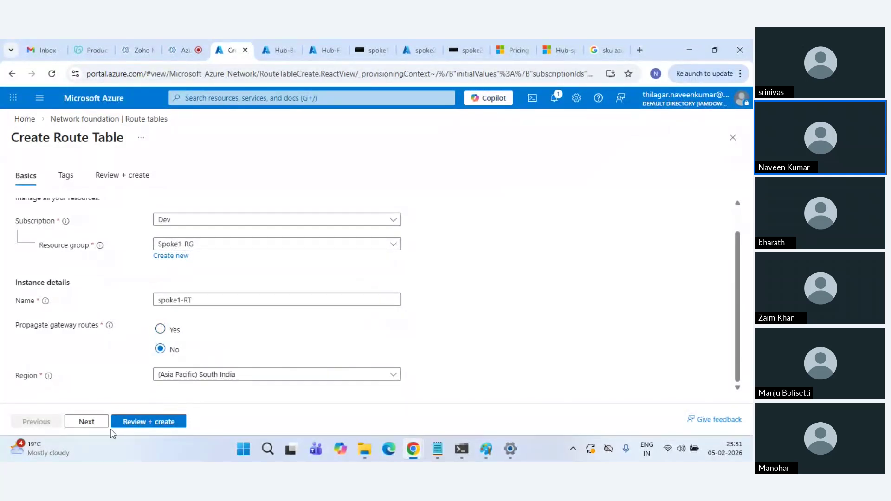
click(87, 423)
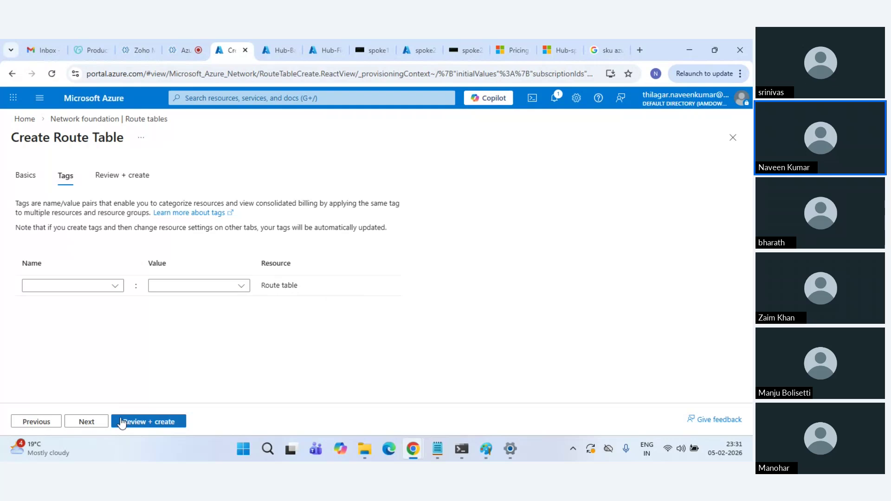
click(150, 423)
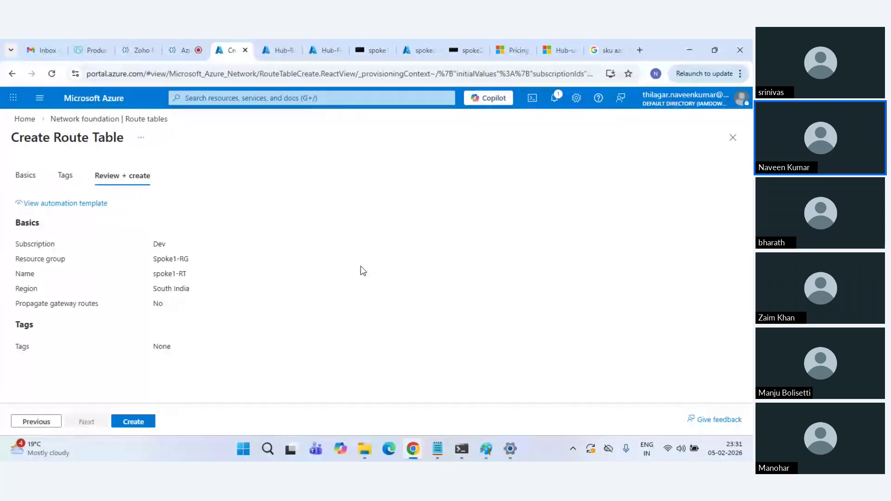
click(133, 421)
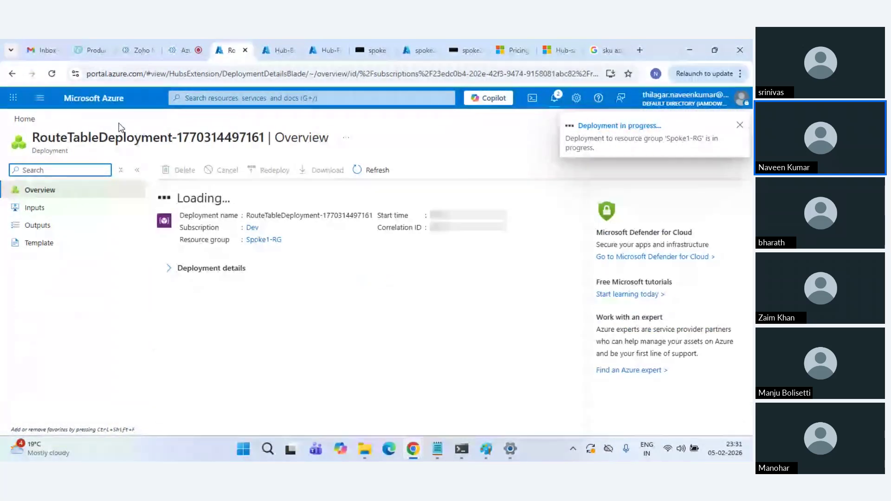
click(24, 119)
Create route table spoke2-RT in Spoke2-RG with gateway route propagation set to No
click(174, 174)
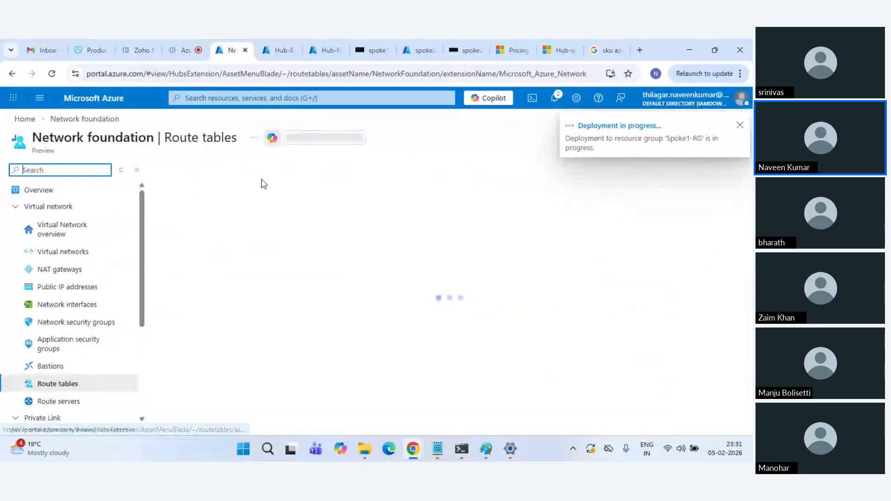
click(179, 177)
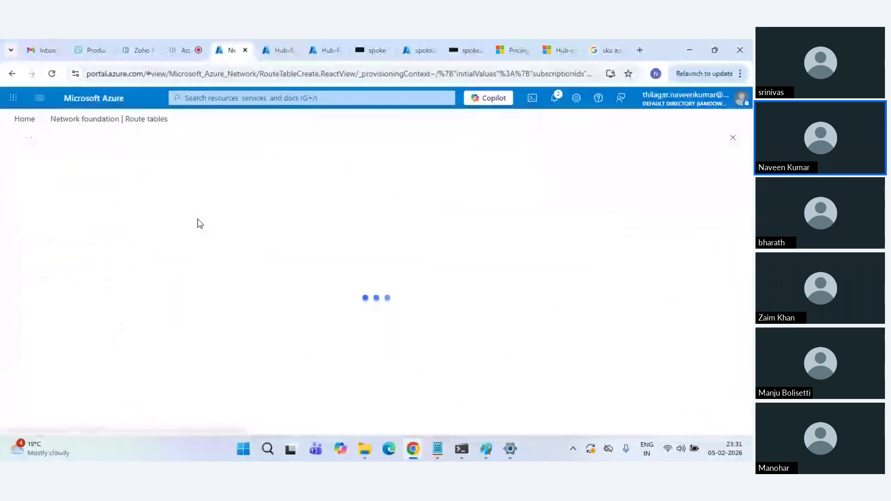
click(195, 276)
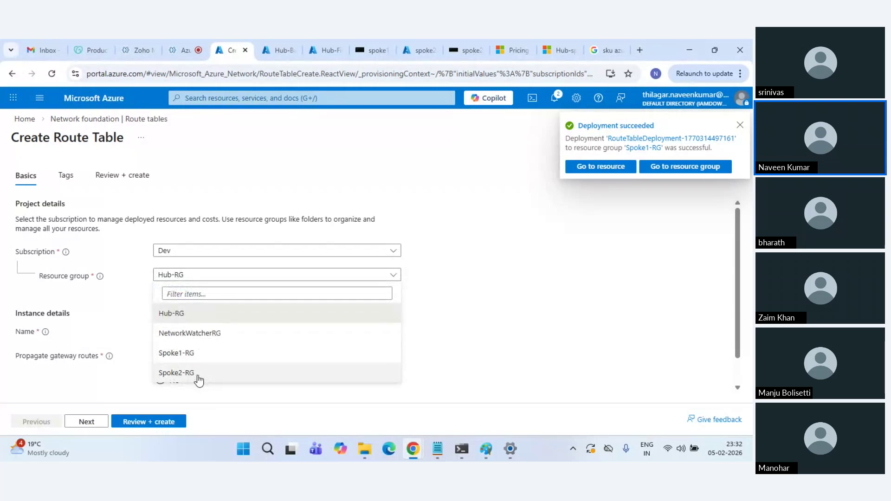
click(176, 373)
click(185, 329)
text(spo)
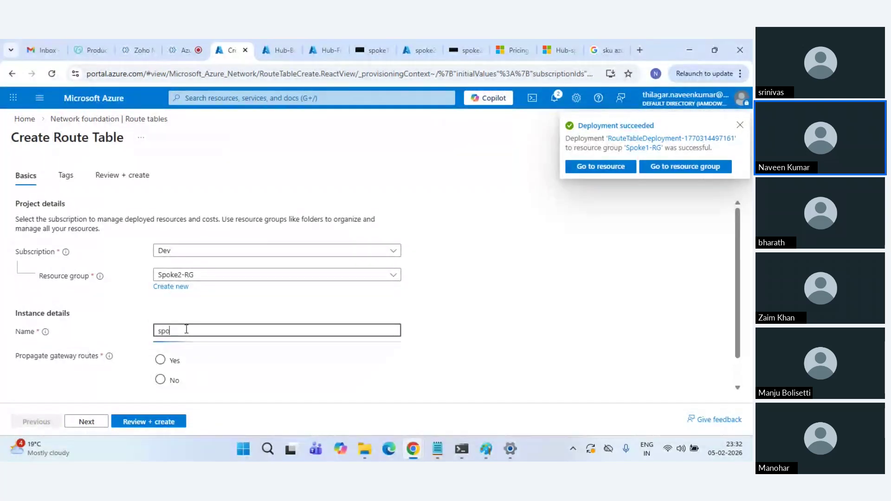
text(ke2-RT)
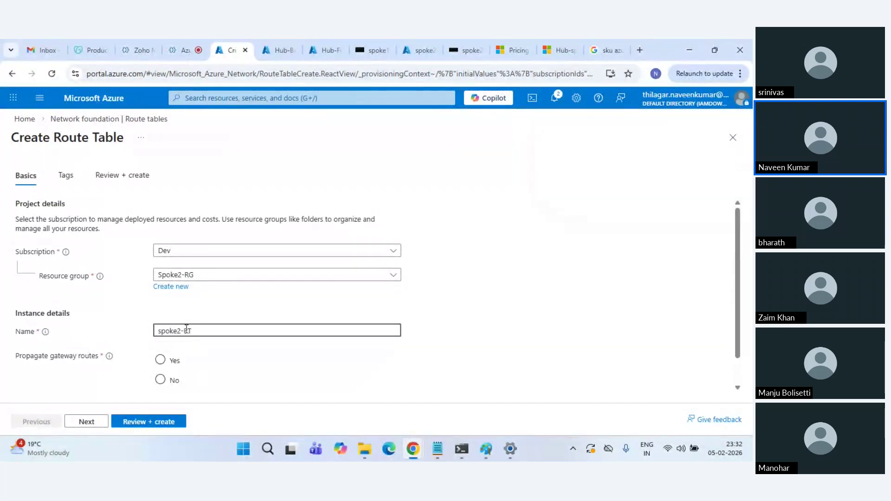
scroll(163, 344, down, 1)
click(160, 349)
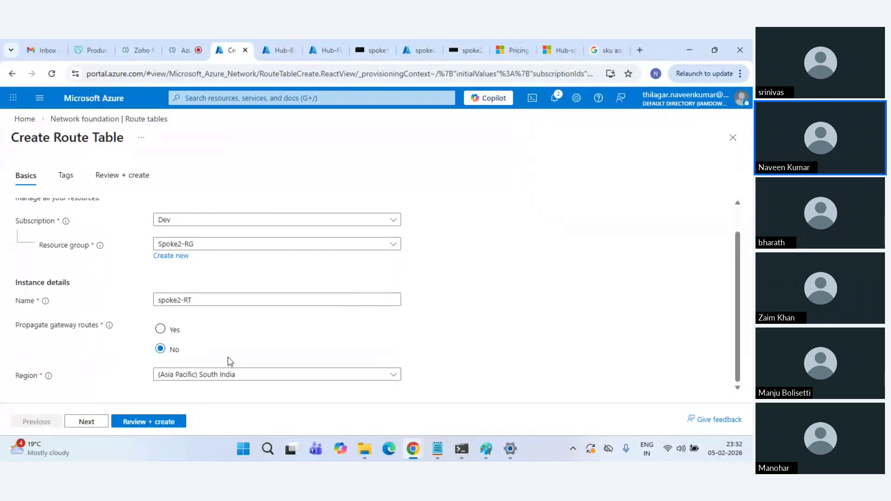
click(137, 422)
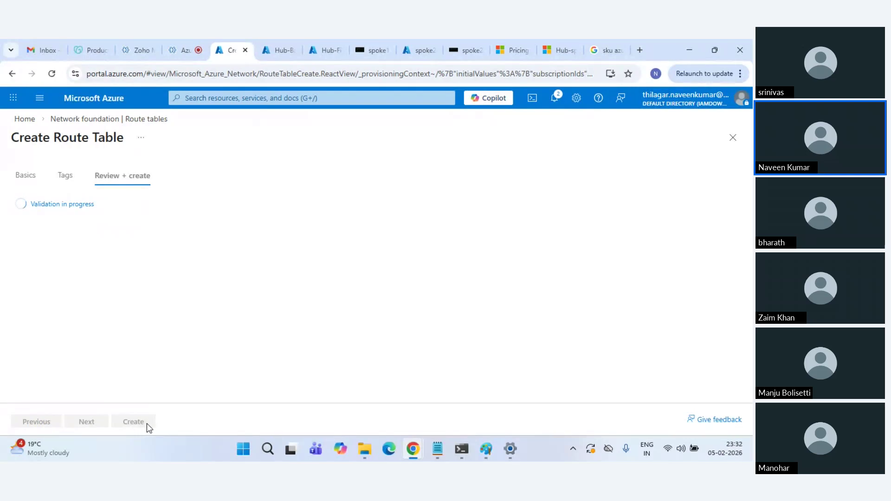
click(145, 424)
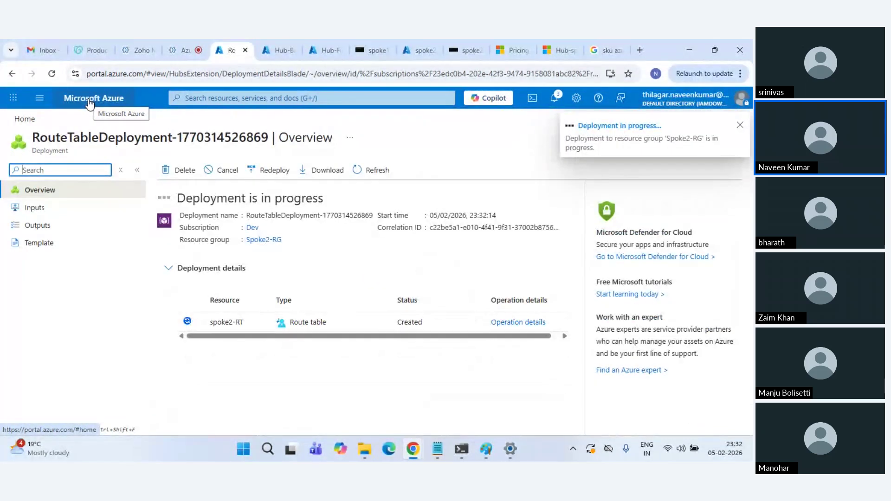
Open the spoke1-RT route table from the Route tables list
click(89, 103)
click(171, 178)
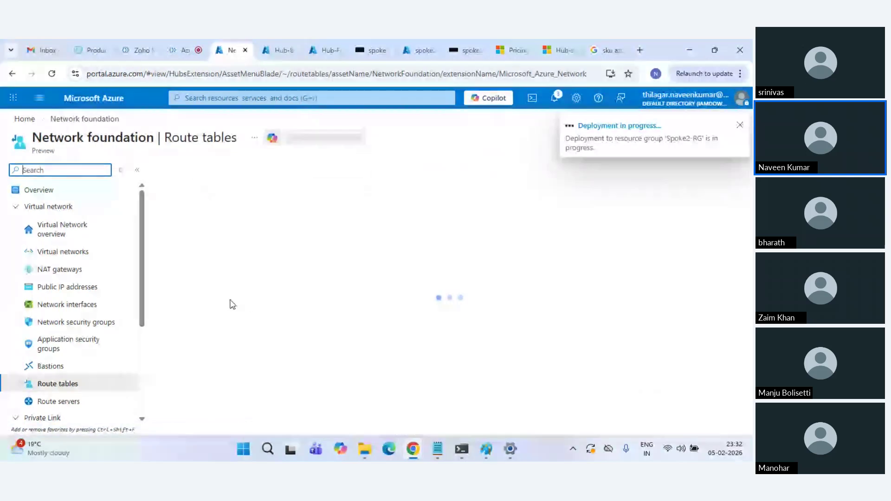
click(216, 276)
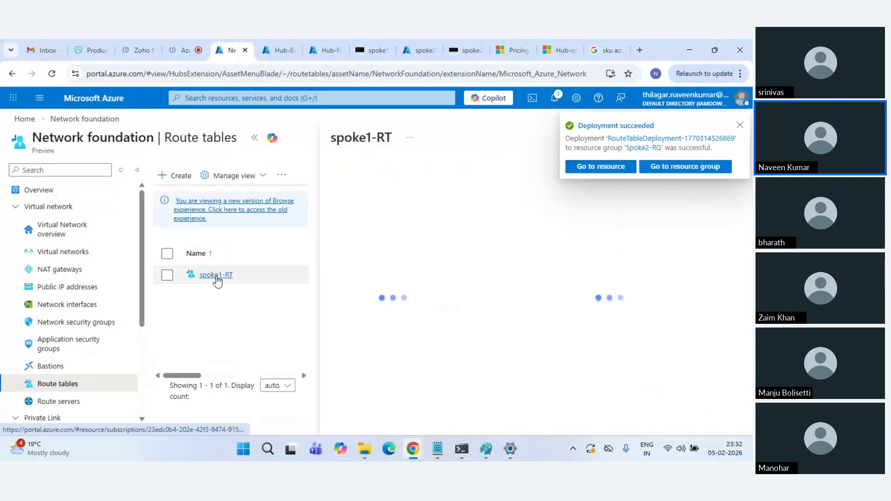
Open the Routes list under spoke1-RT's Settings
click(740, 125)
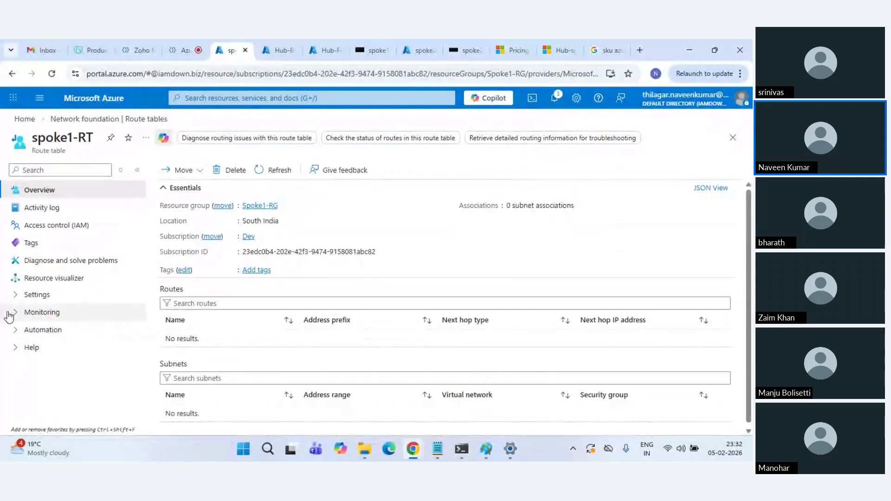
click(18, 295)
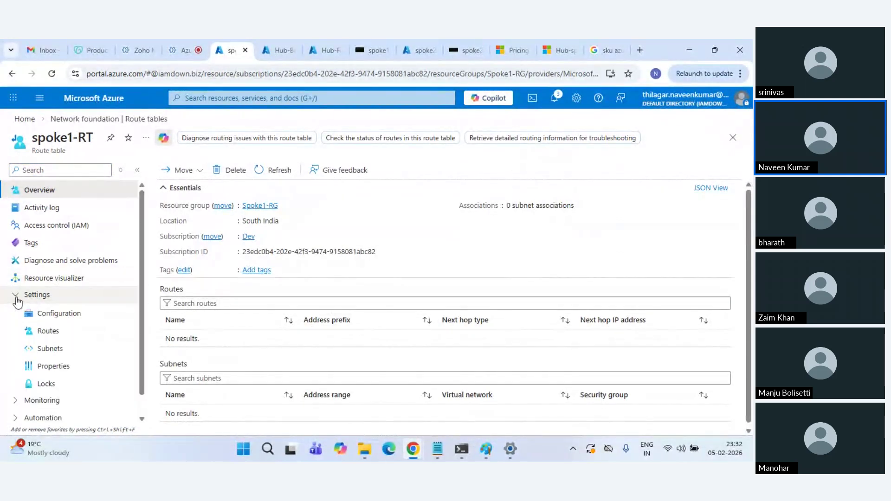
click(50, 331)
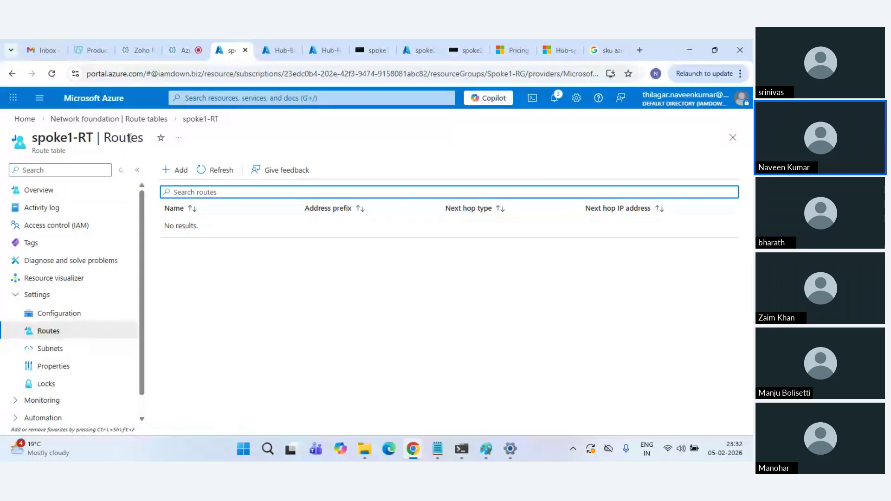
click(96, 314)
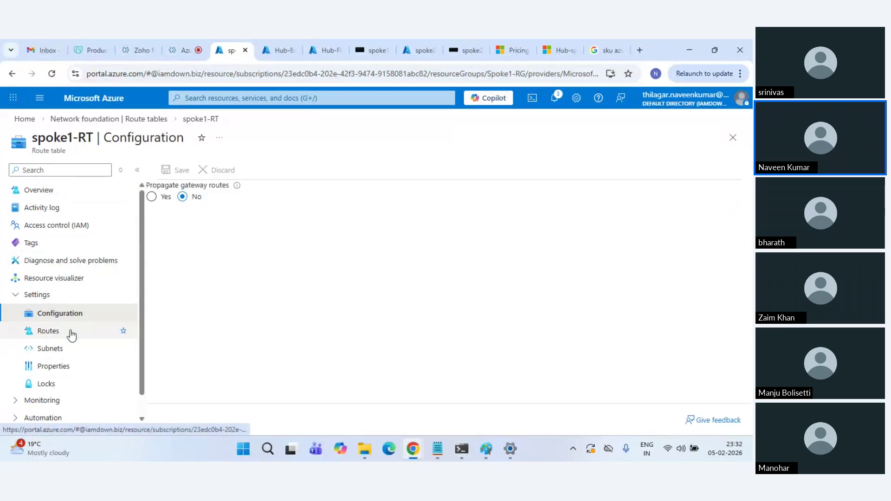
click(71, 332)
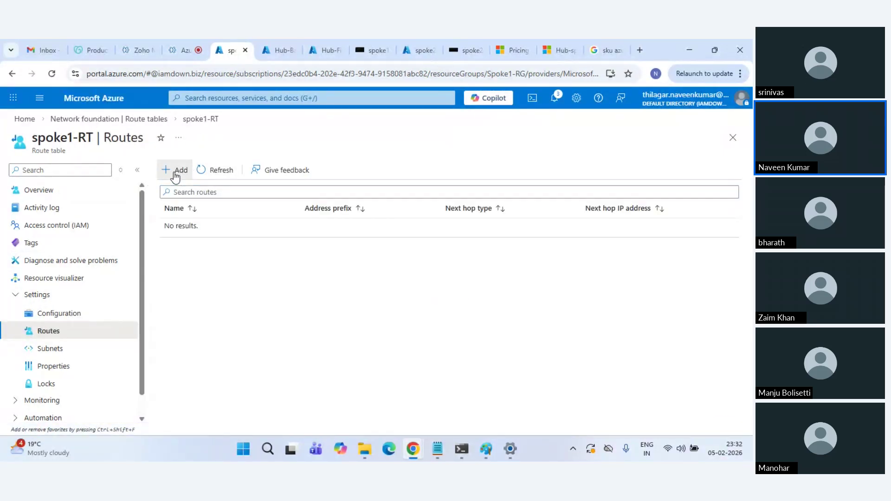
Add route AllowInternetViaFirewall with destination type IP Addresses and range 0.0.0.0/0
click(175, 176)
click(653, 211)
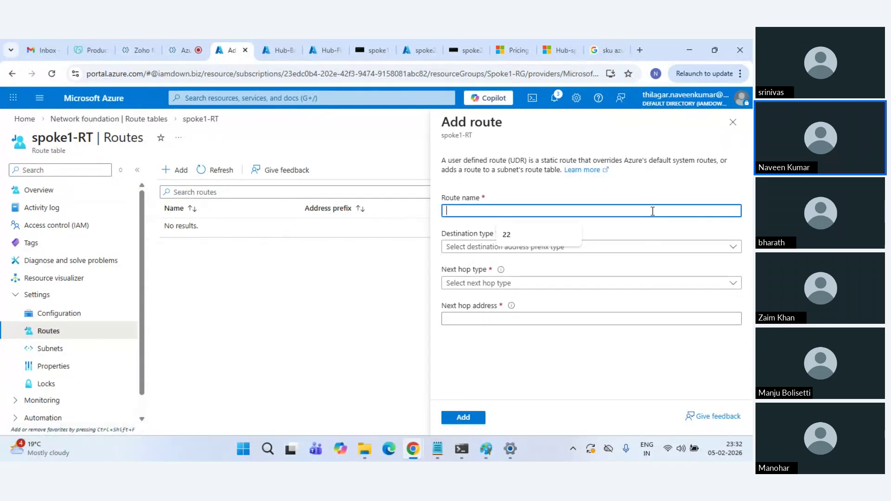
text(Allow)
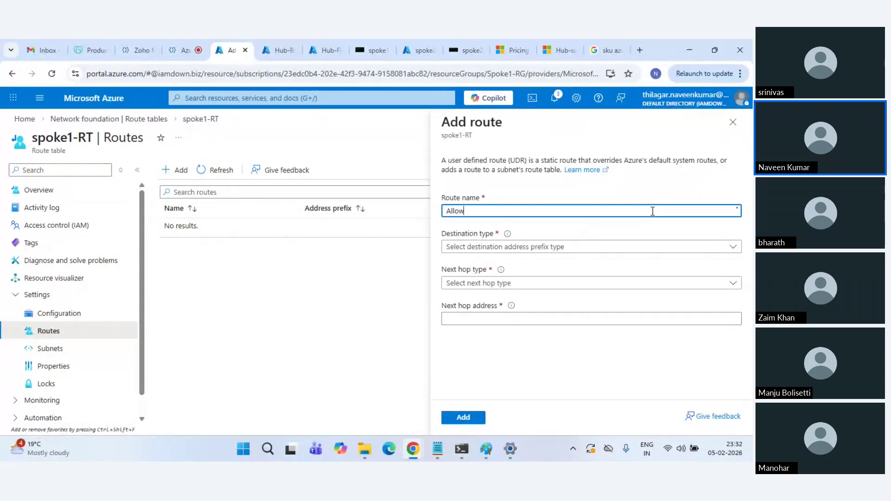
text(InternetViaFirewall)
click(511, 247)
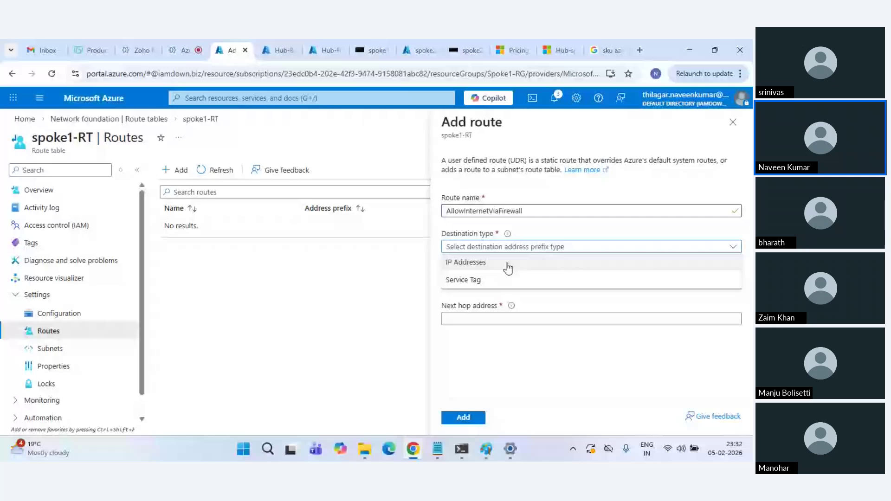
click(508, 267)
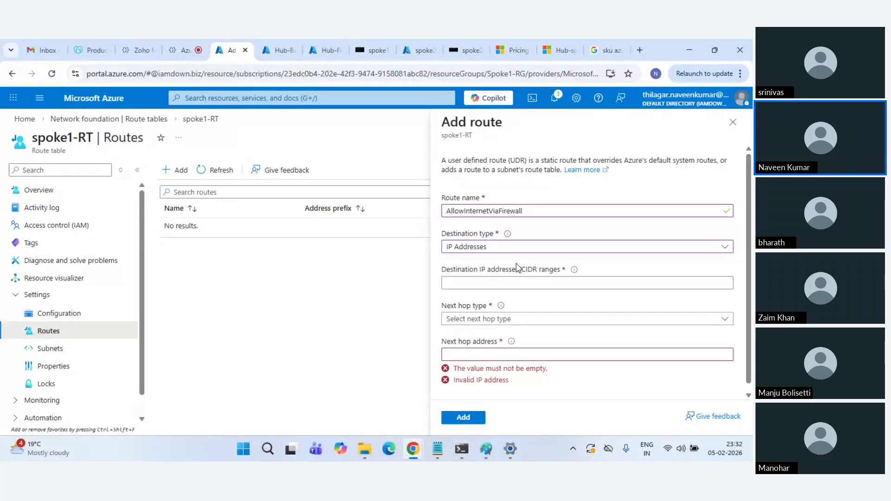
click(489, 283)
text(0)
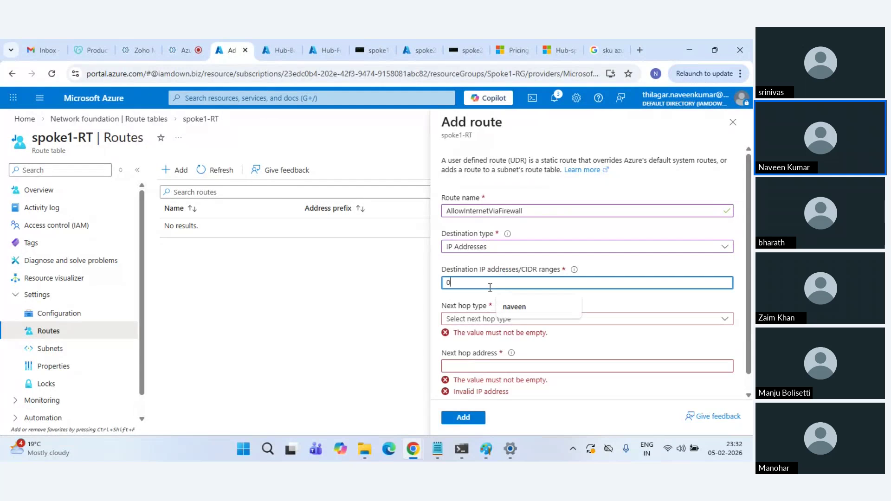
text(.0.0.0/0)
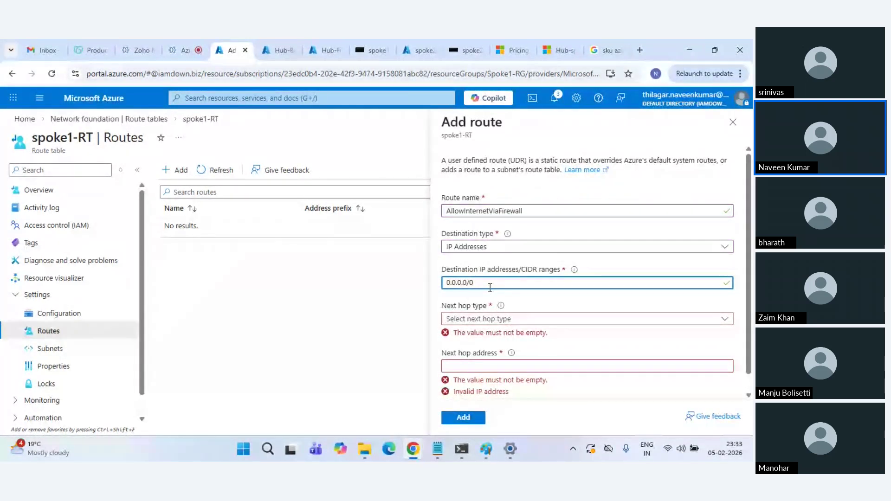
On the spoke1 VM, launch Edge, skip its first-run setup and search for 'google'
click(373, 42)
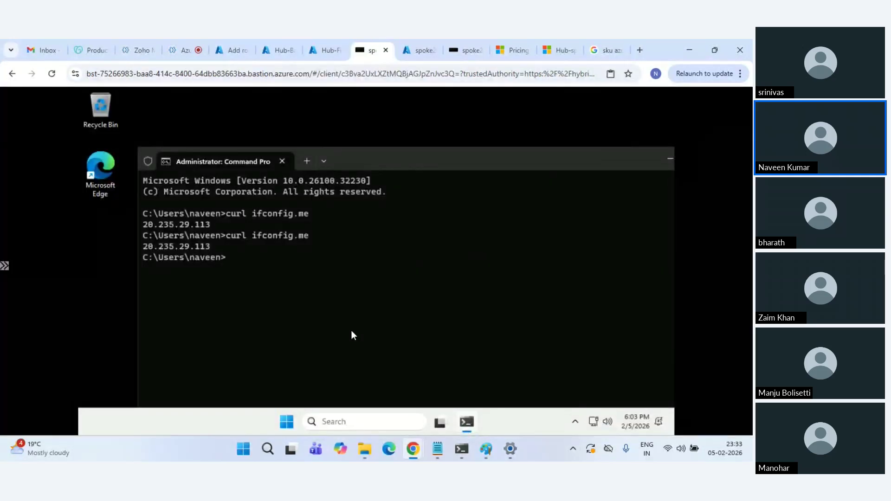
double_click(105, 155)
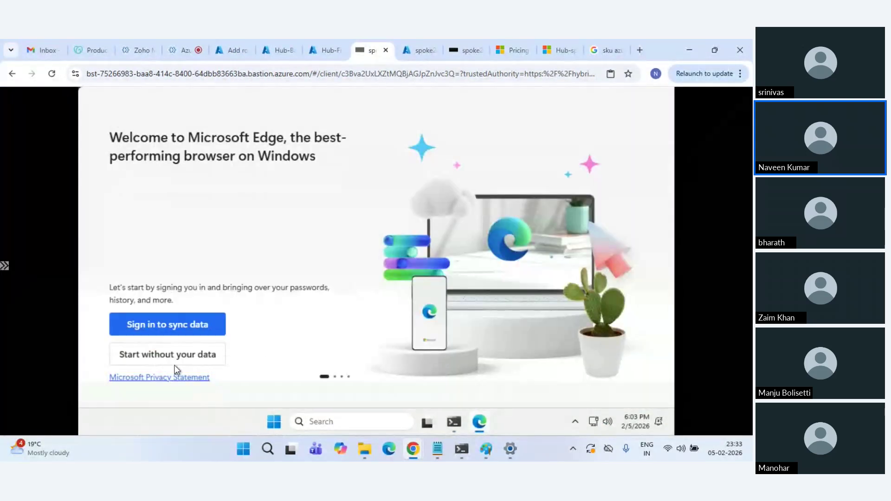
click(211, 363)
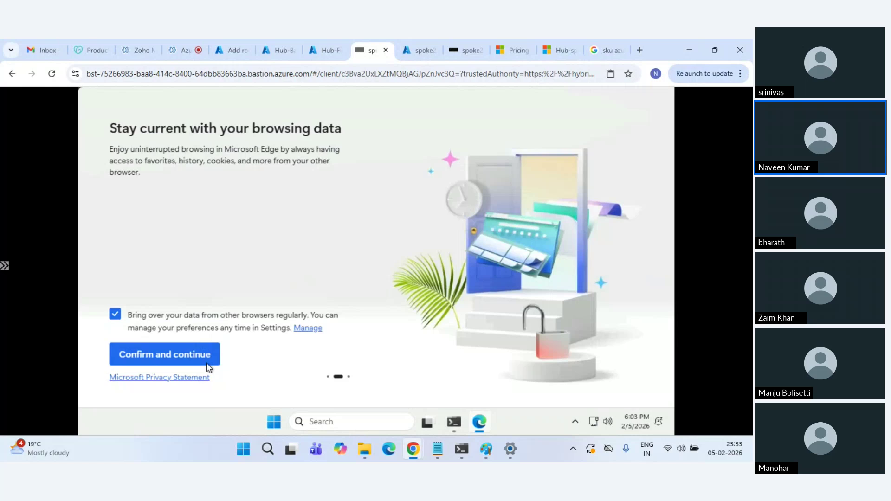
click(181, 355)
click(177, 349)
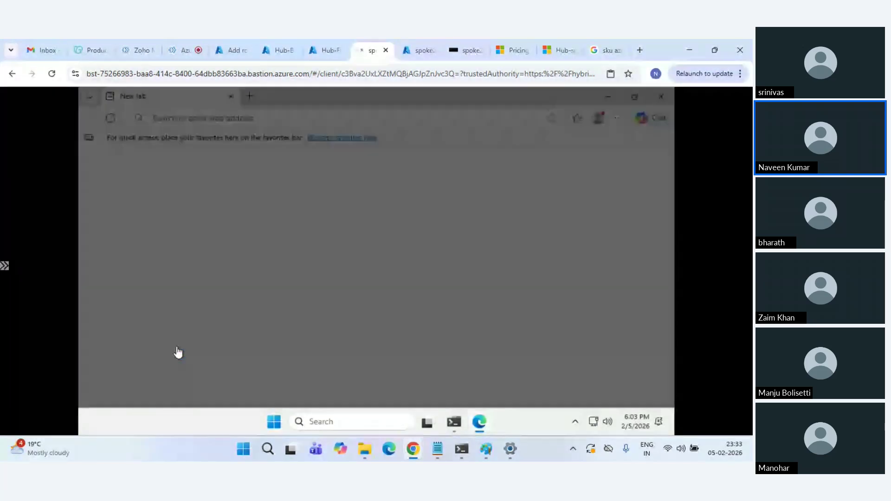
click(230, 96)
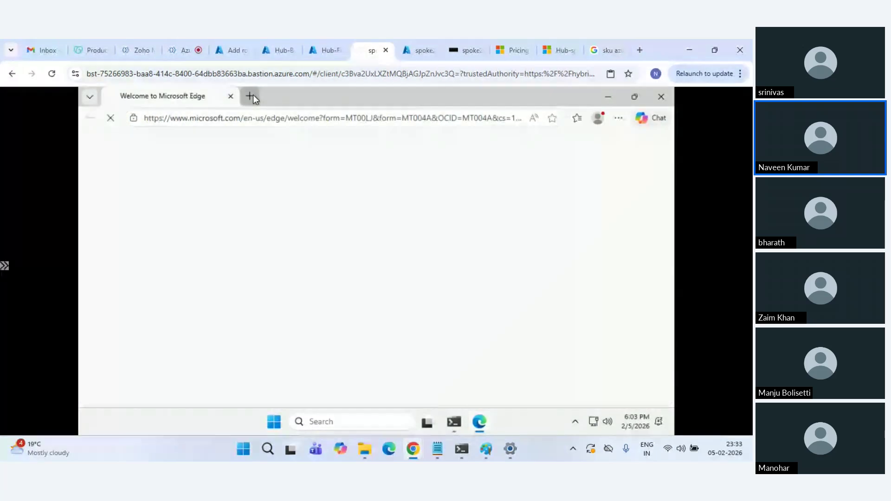
click(253, 95)
text(google)
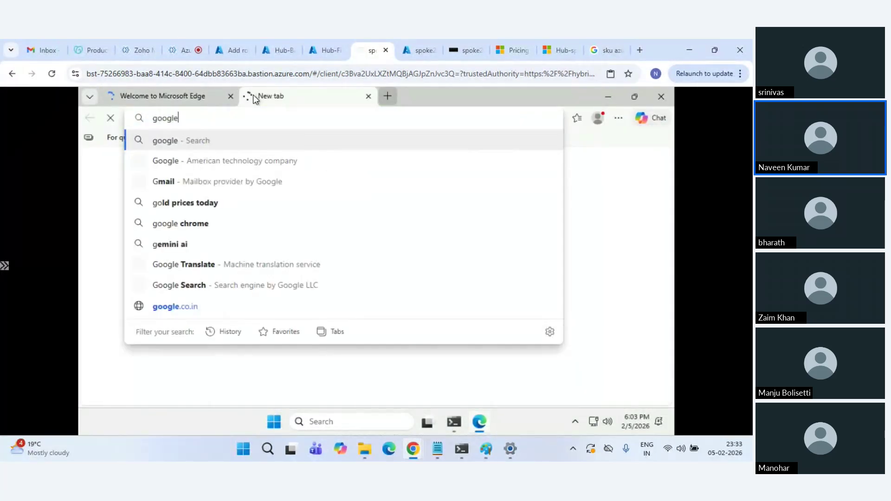
key(Return)
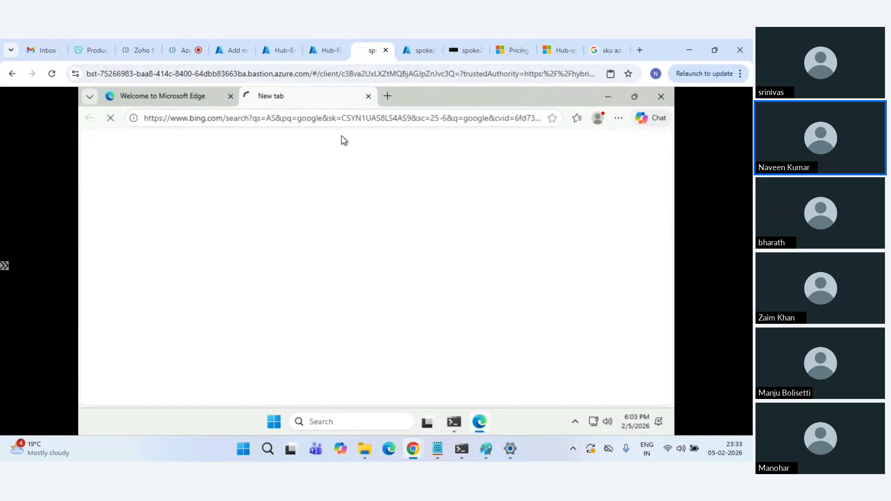
Load google.com in a new Edge tab, then switch to the other VM's session
click(388, 99)
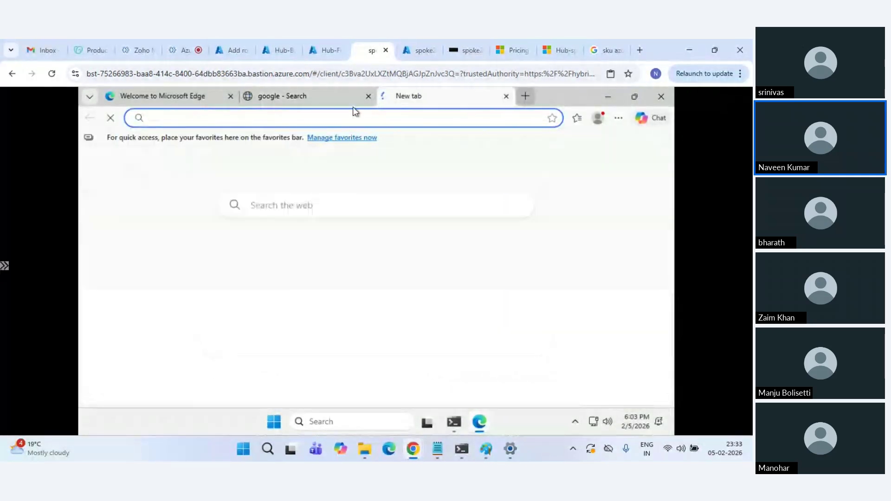
click(308, 99)
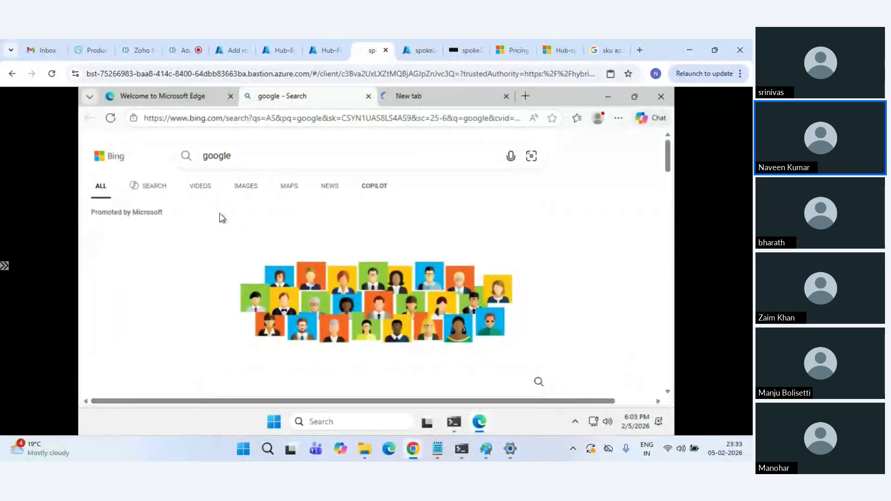
scroll(404, 269, down, 2)
scroll(407, 273, up, 2)
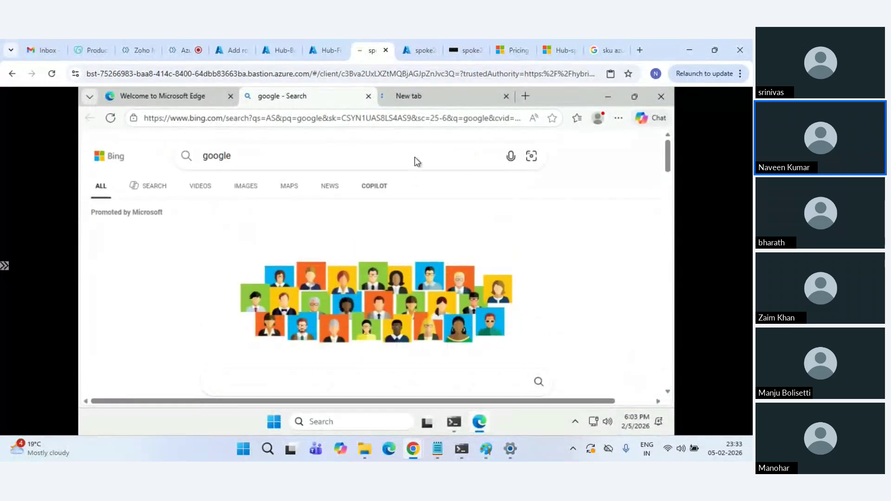
click(418, 98)
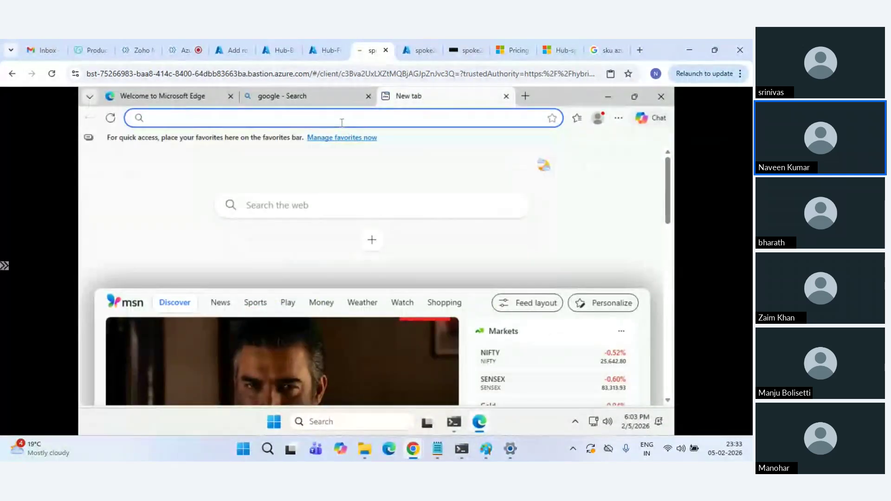
text(google.com)
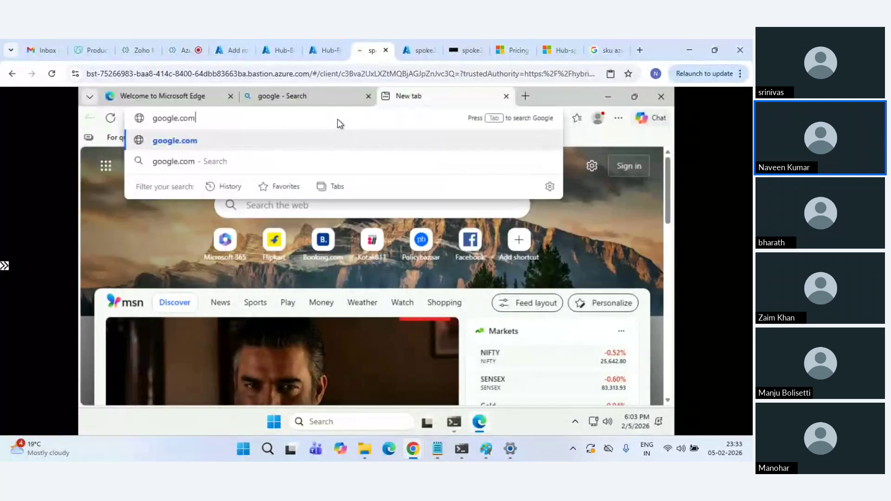
key(Return)
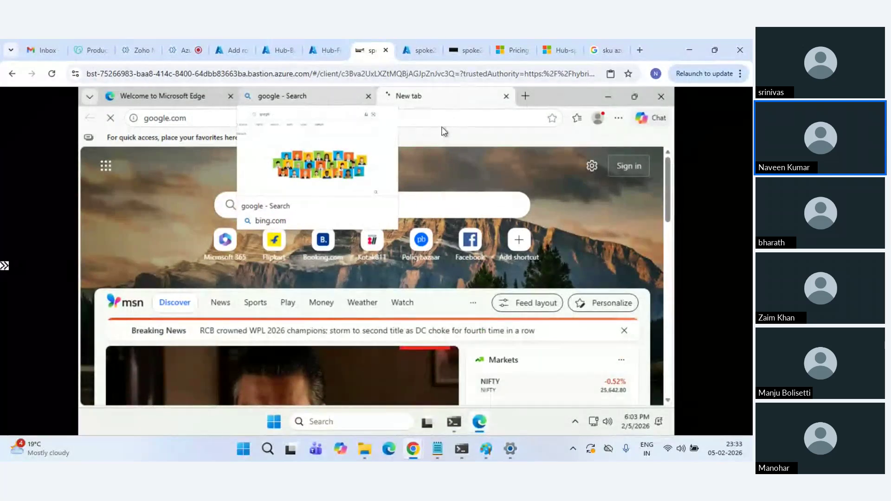
click(462, 49)
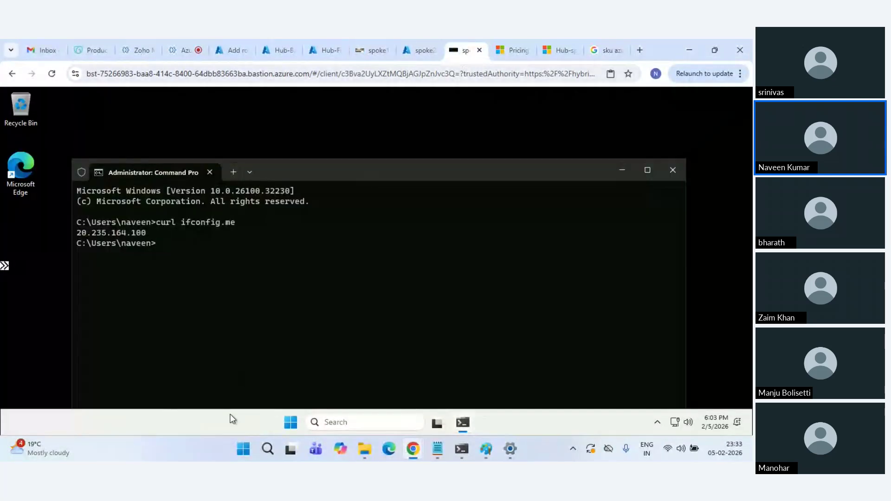
Launch Edge on the VM and skip first-run setup without signing in, importing data or sharing activity
double_click(14, 168)
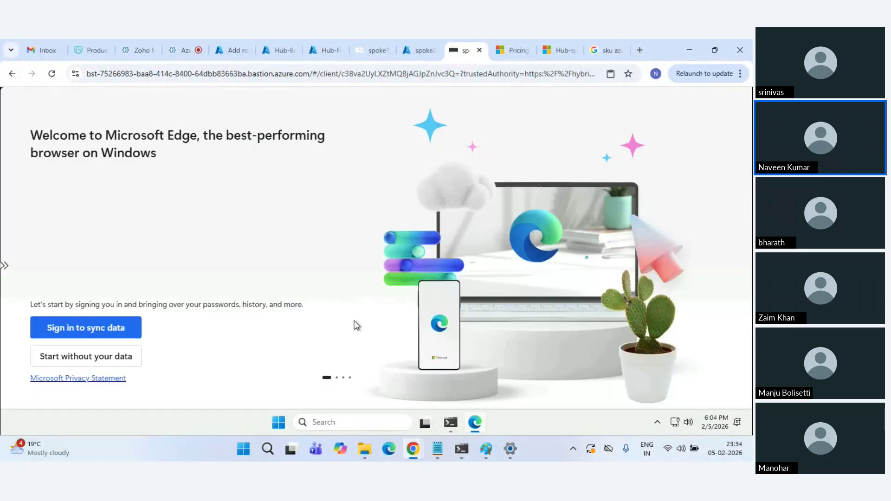
click(85, 361)
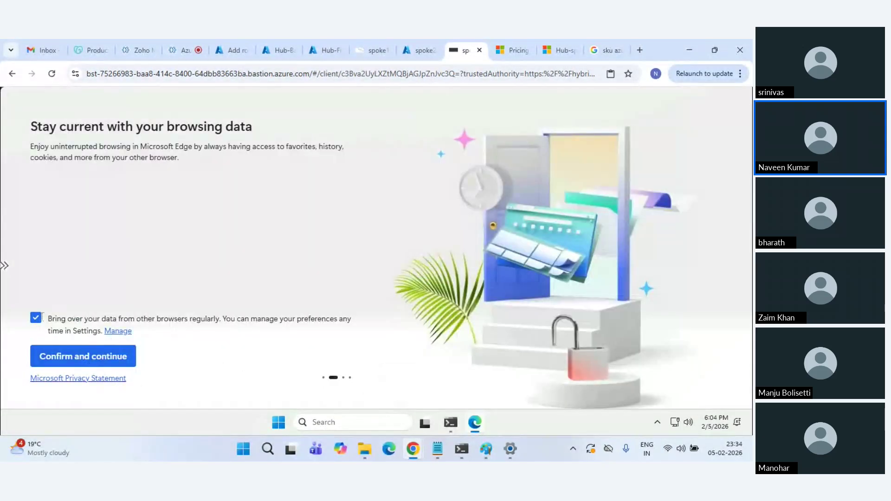
click(38, 320)
click(85, 344)
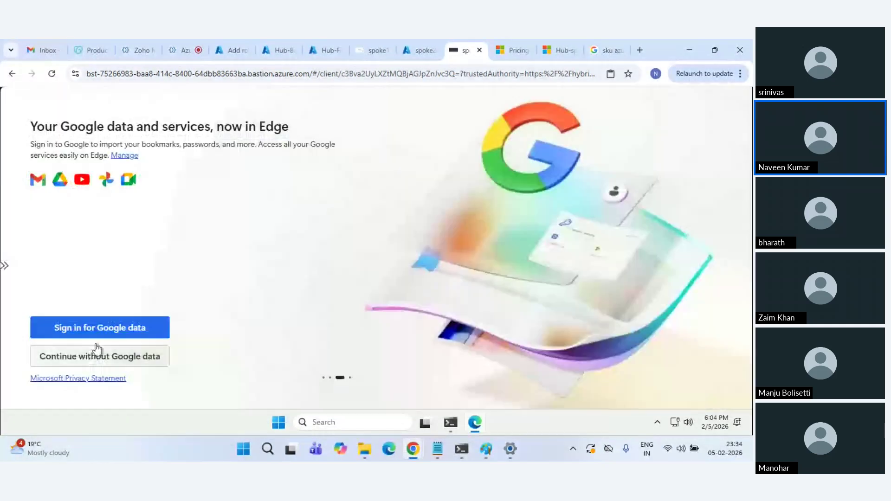
click(147, 361)
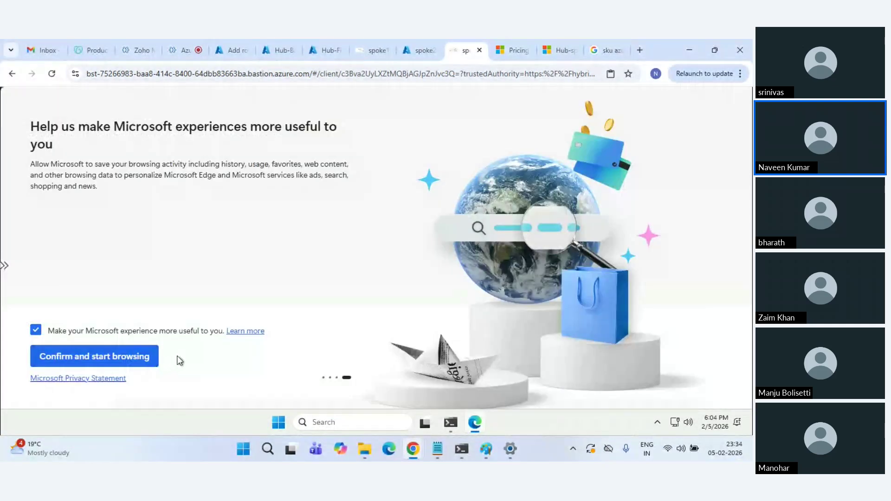
click(36, 330)
click(93, 357)
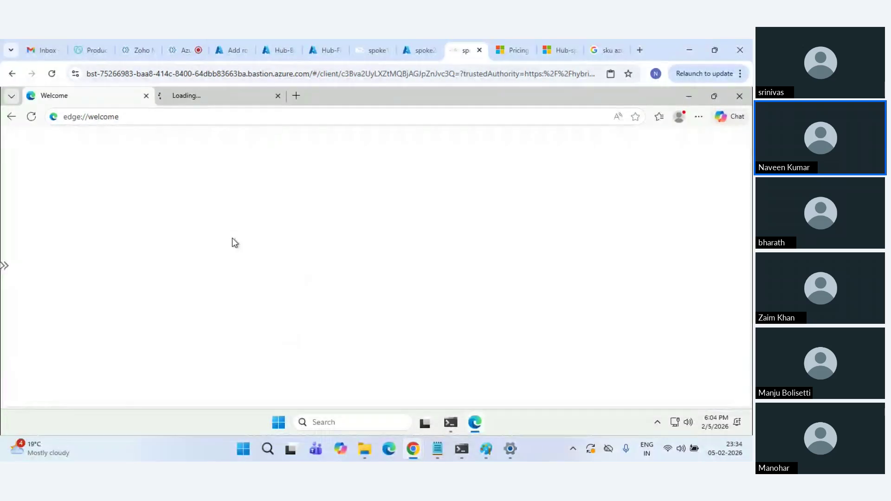
Load google.com in a new tab, then return to the spoke1-RT Add route form
click(302, 95)
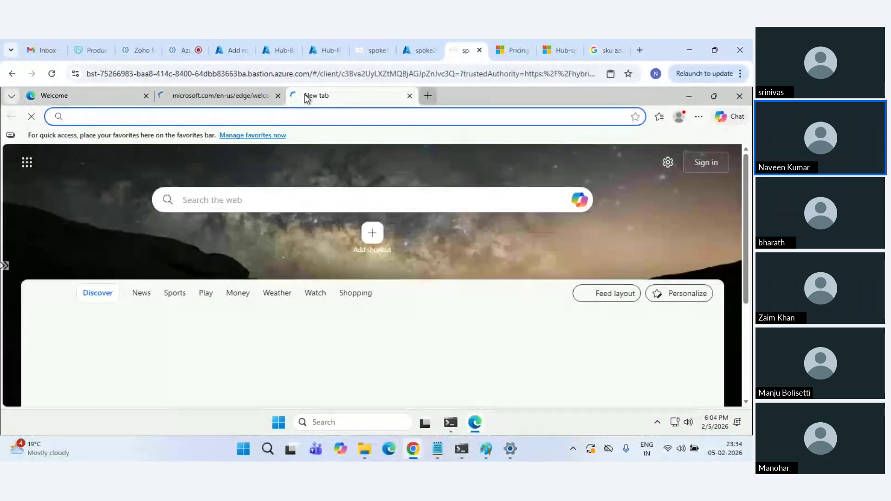
text(google.com)
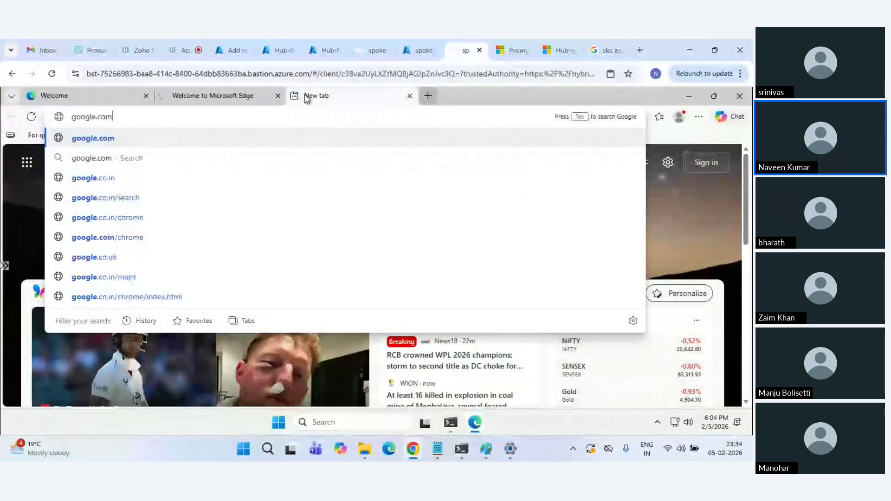
key(Return)
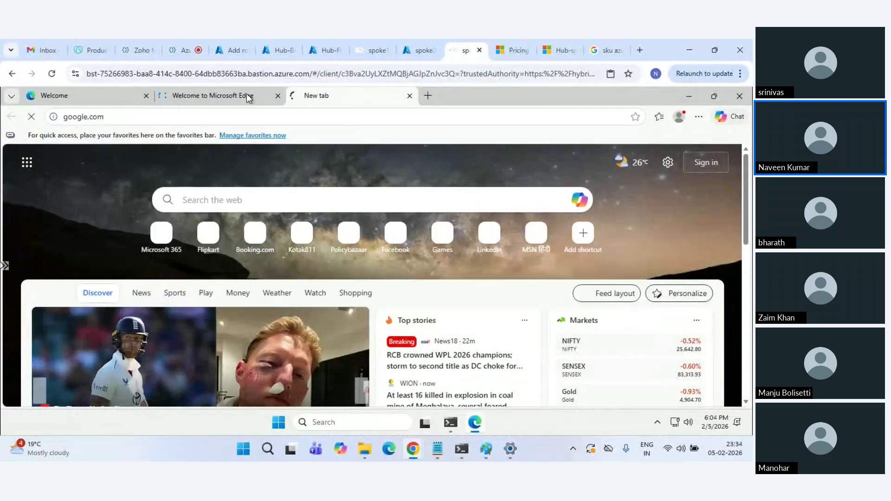
click(358, 45)
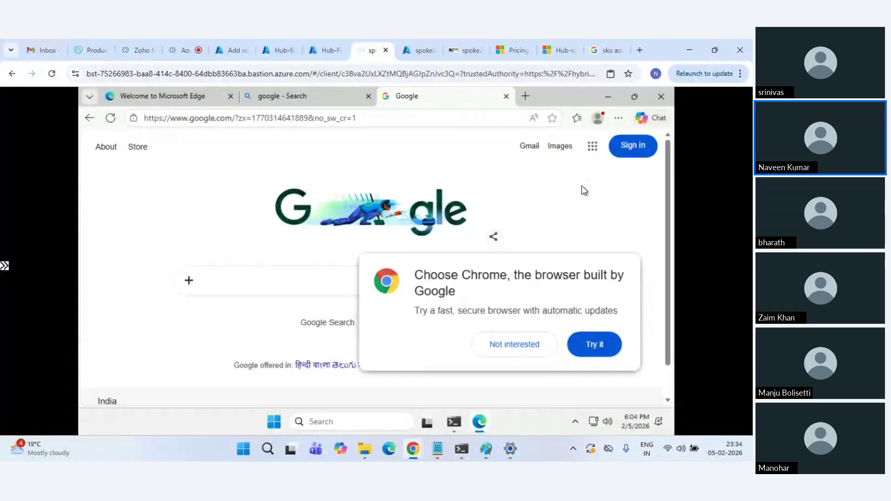
click(448, 48)
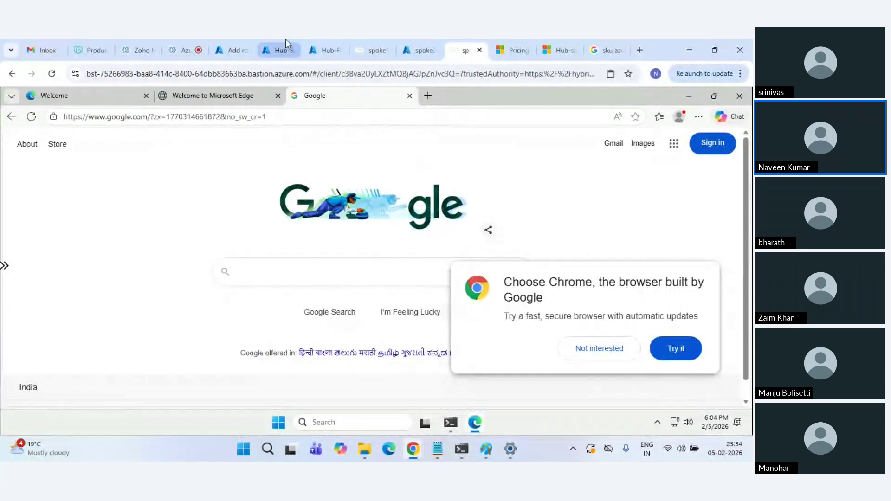
click(231, 46)
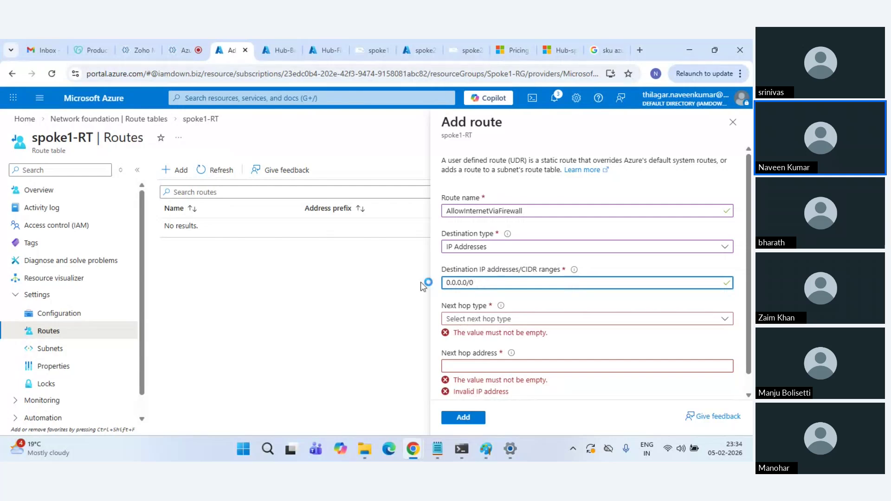
Set next hop type to Virtual appliance and copy Hub-Firewall's private IP 192.168.2.4
click(462, 319)
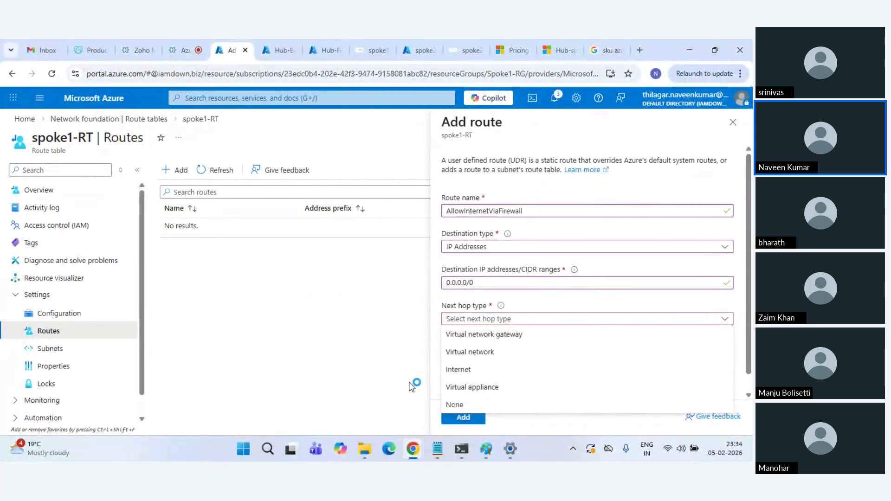
click(508, 392)
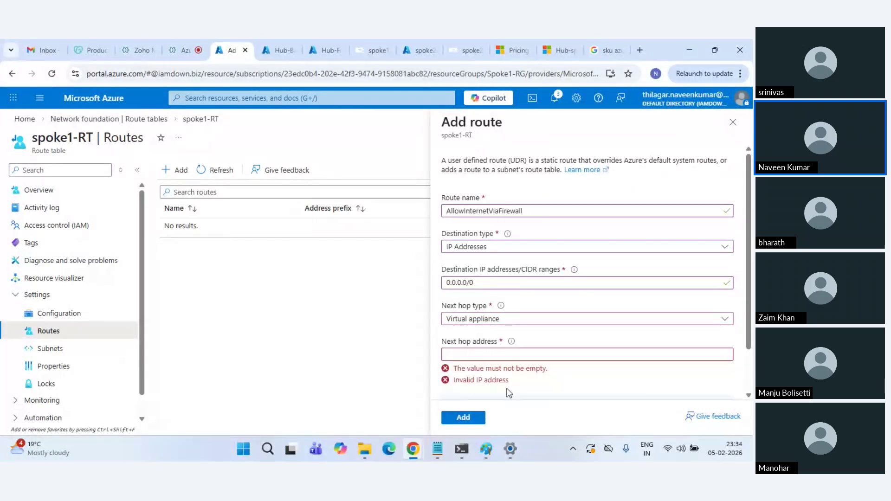
click(526, 352)
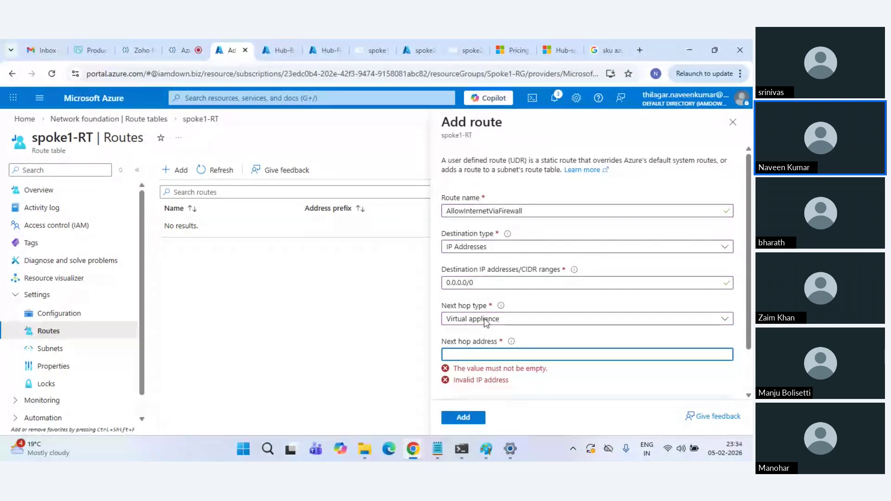
click(638, 41)
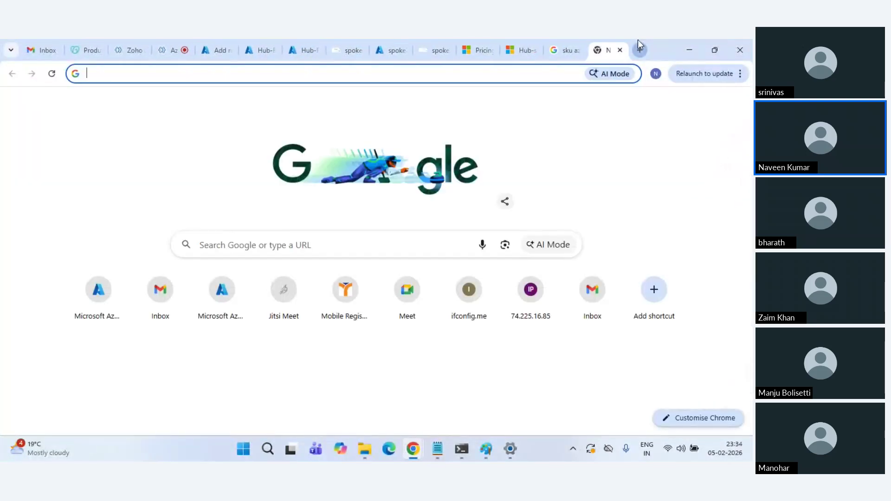
text(po)
key(Return)
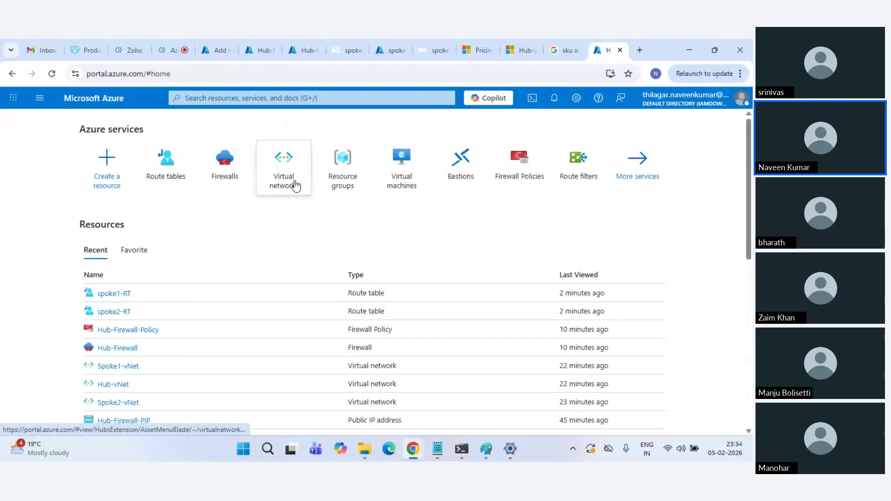
click(235, 174)
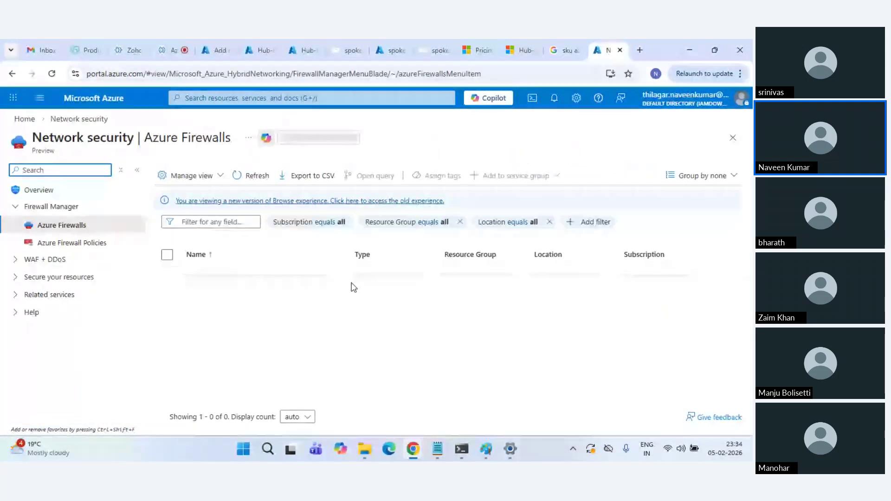
click(223, 278)
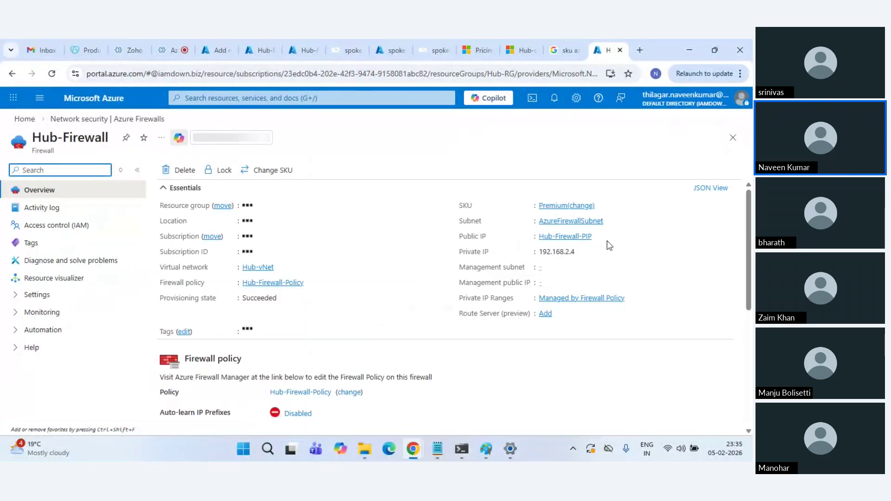
click(582, 253)
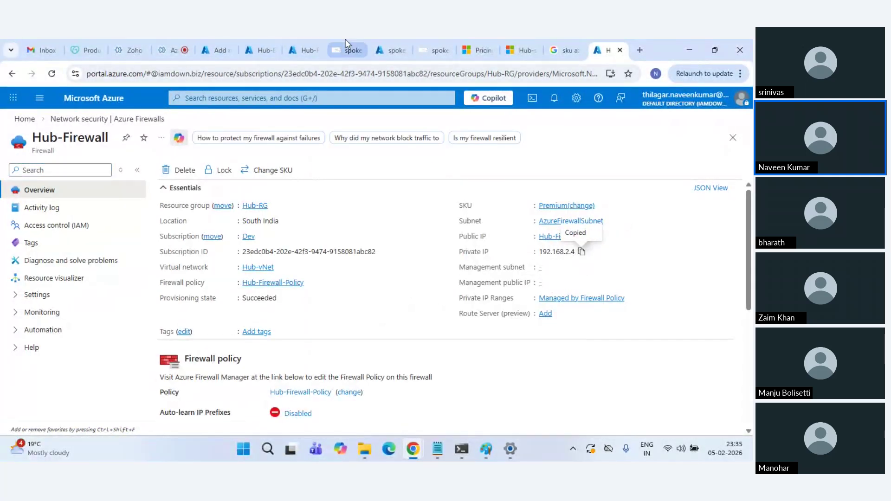
Paste 192.168.2.4 as the next hop address and add the AllowInternetViaFirewall route
click(233, 44)
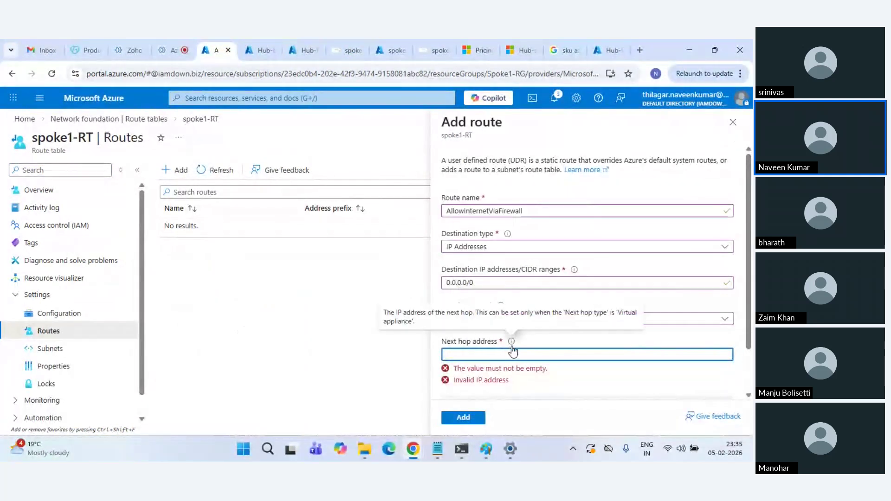
click(546, 356)
key(ctrl+v)
scroll(546, 361, down, 1)
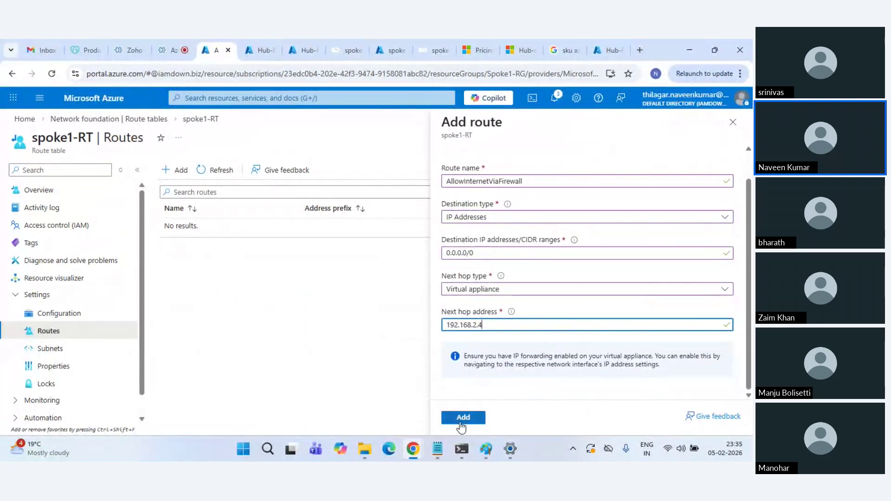
click(461, 421)
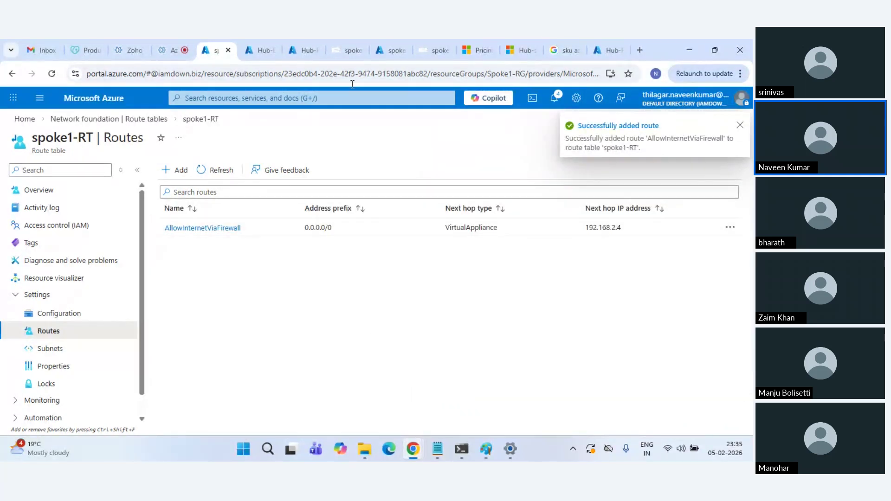
click(341, 40)
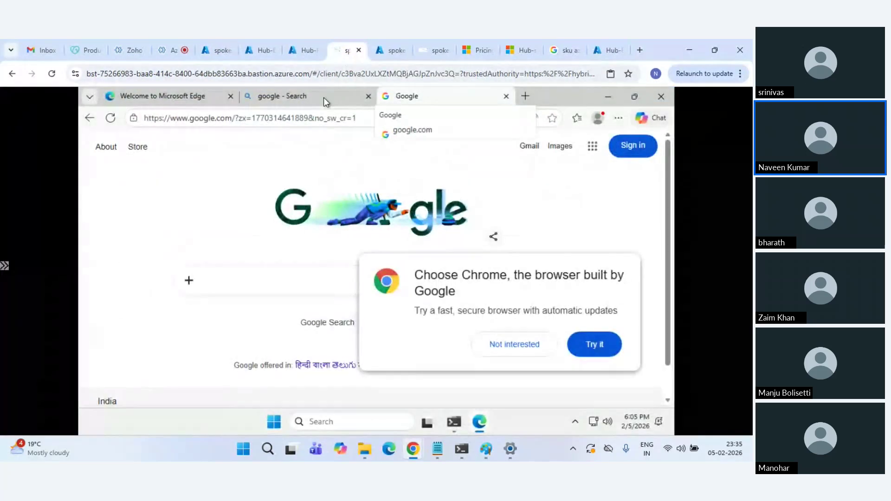
Rerun curl ifconfig.me in the VM's Command Prompt, still getting 20.235.29.113, and return to the portal
click(341, 120)
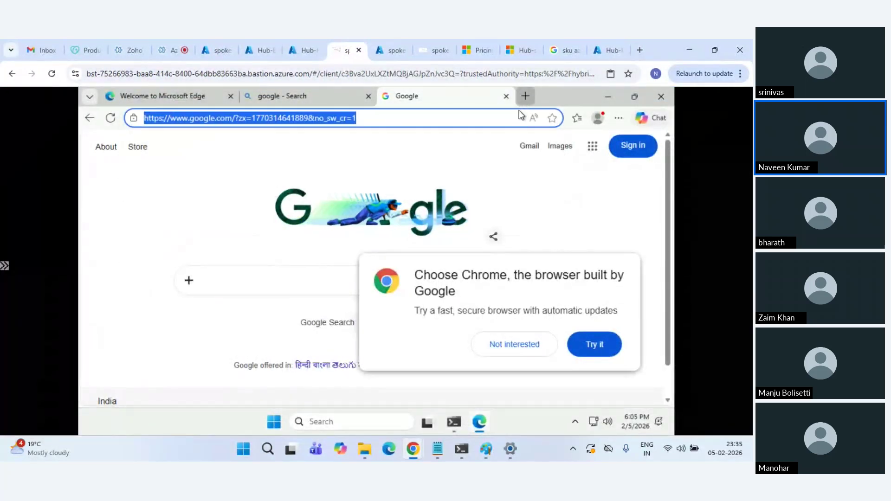
click(525, 96)
click(457, 425)
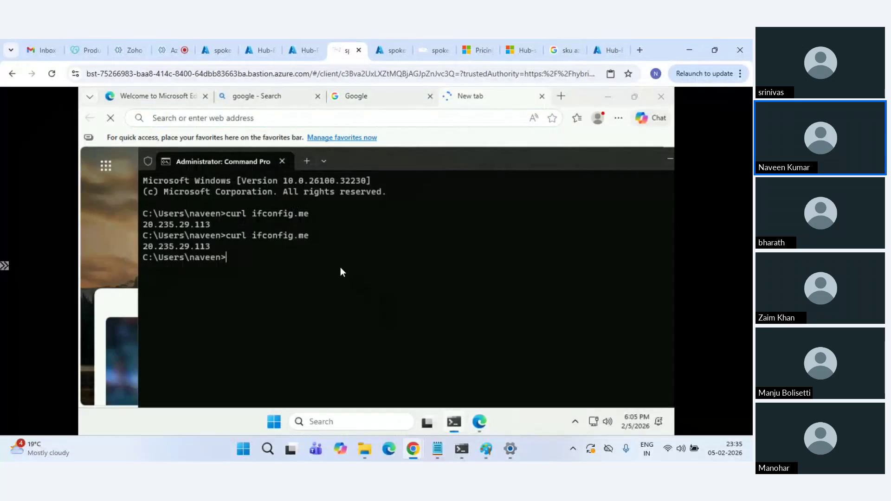
key(Up)
key(Return)
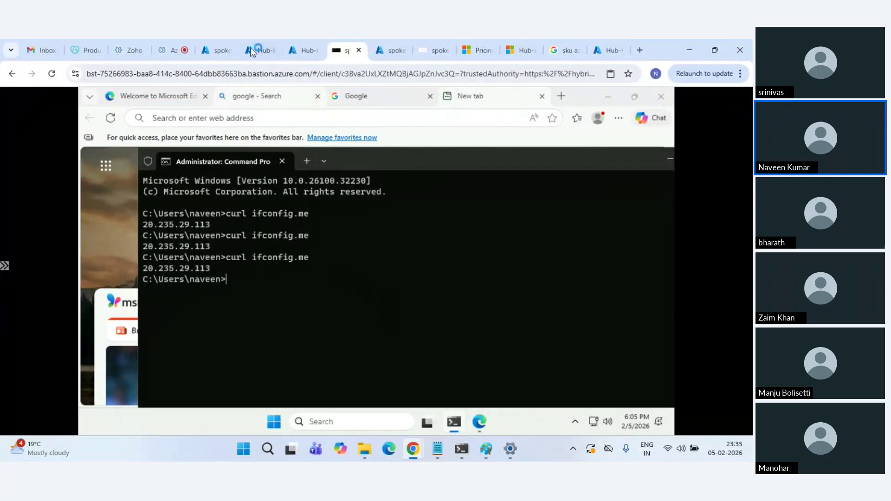
click(217, 50)
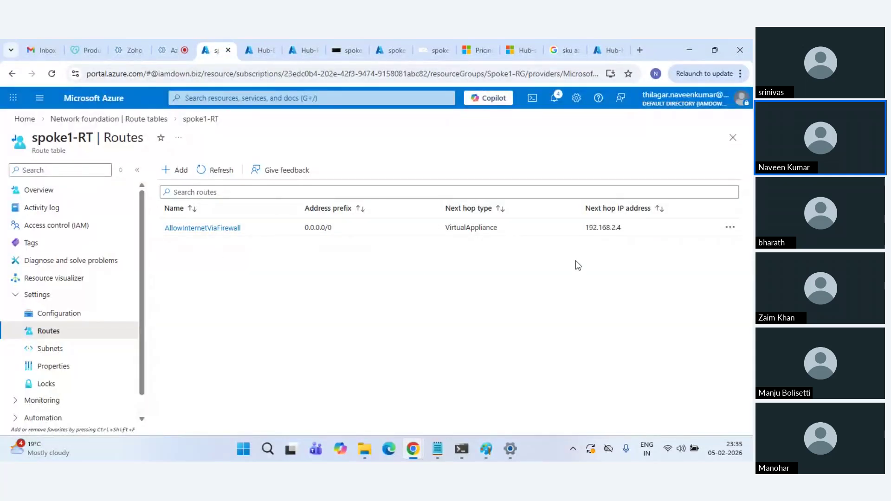
Associate spoke1-subnet1 (10.10.1.0/24) of Spoke1-vNet with spoke1-RT, then go back to Route tables
click(27, 347)
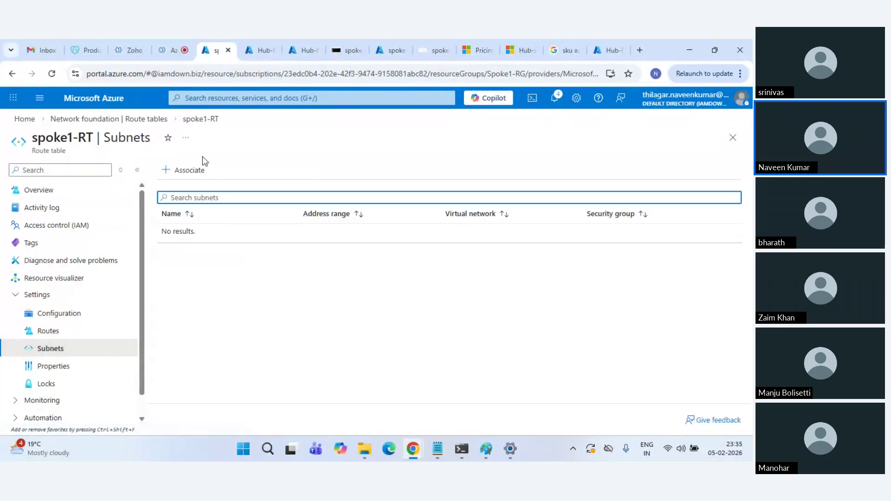
click(195, 171)
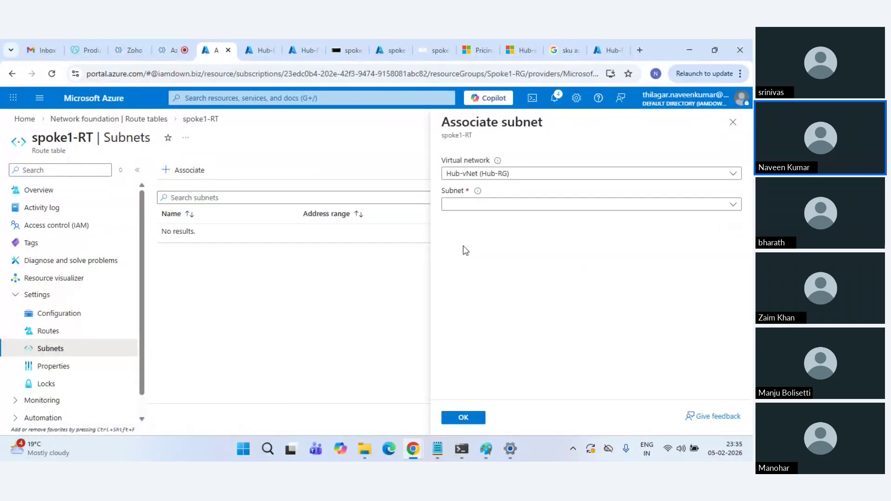
click(533, 203)
click(527, 173)
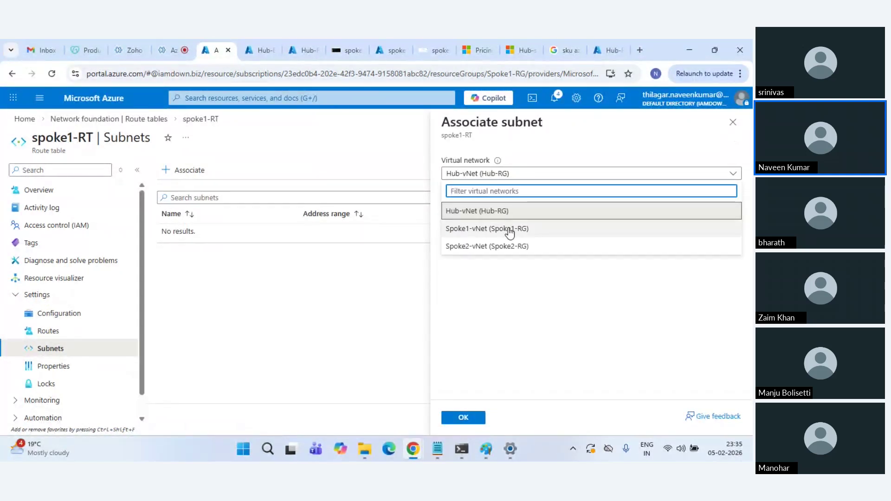
click(510, 229)
click(520, 205)
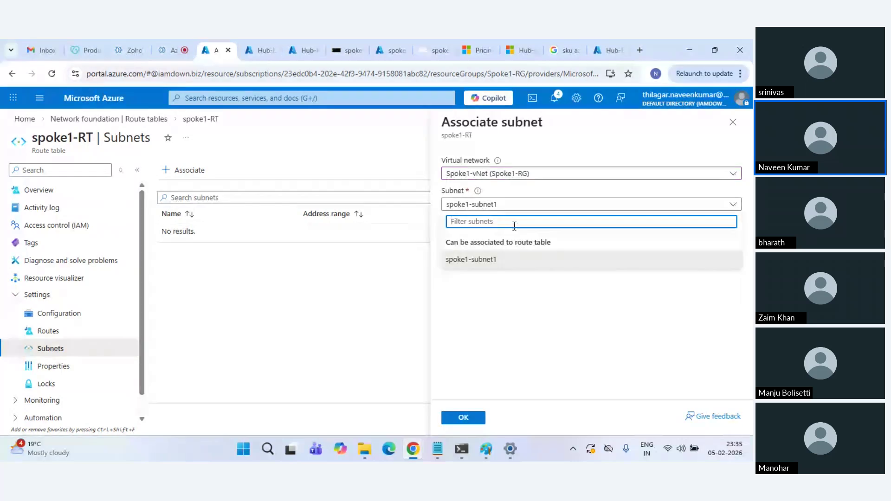
click(510, 260)
click(469, 419)
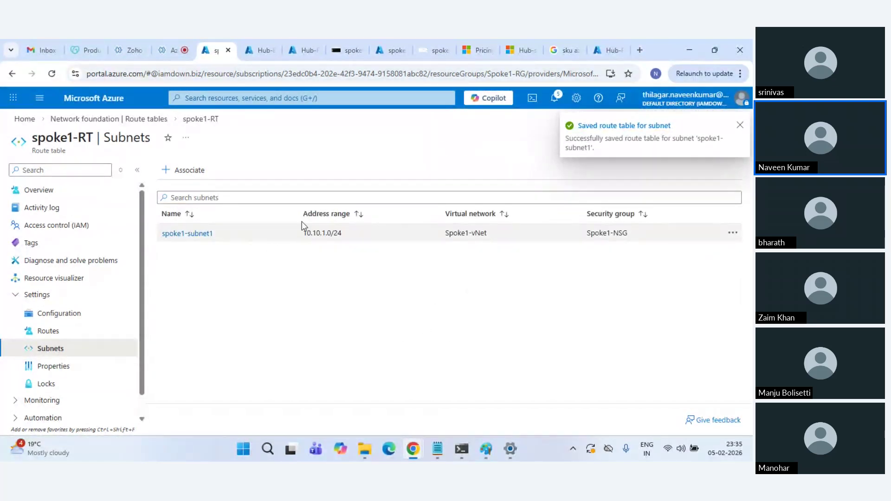
click(148, 122)
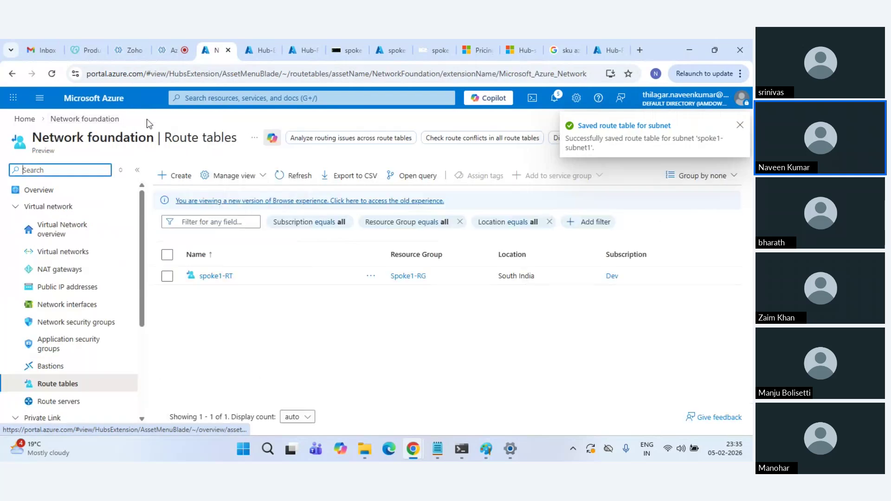
Open a new route on spoke2-RT named spoke2-RT with destination type IP Addresses
click(298, 176)
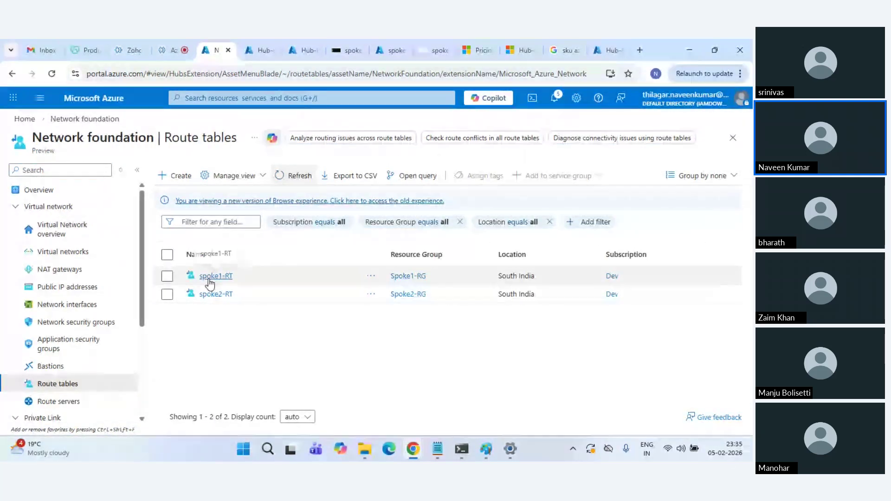
click(215, 294)
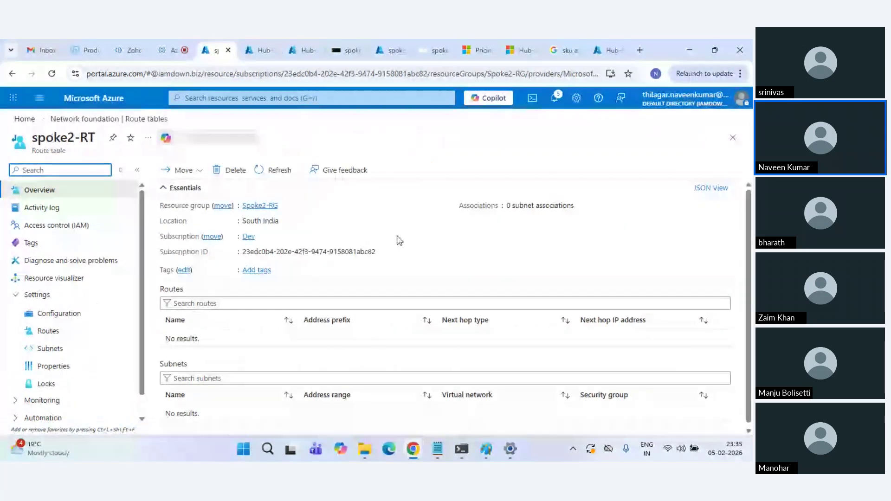
click(83, 339)
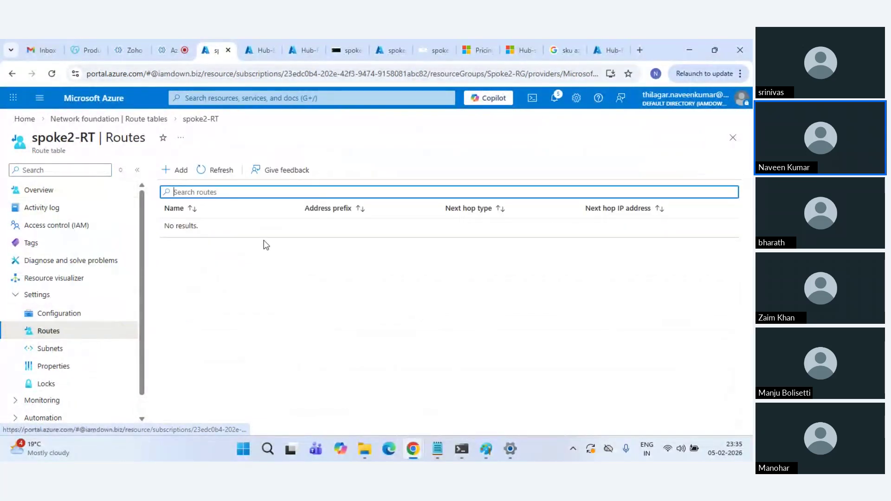
click(177, 171)
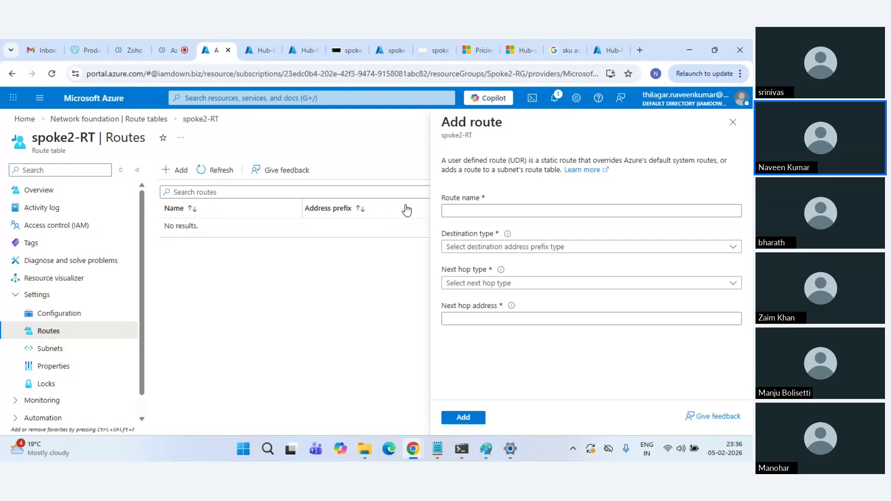
click(477, 210)
text(spoke2-)
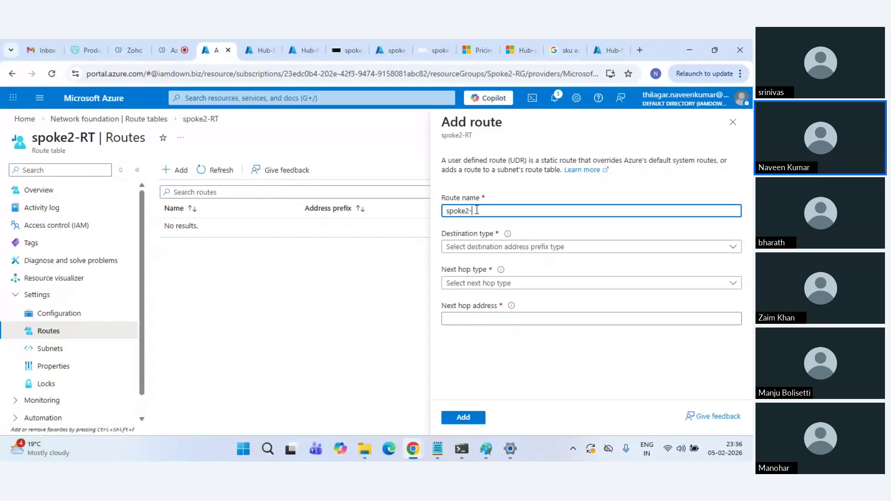
text(RT)
click(484, 247)
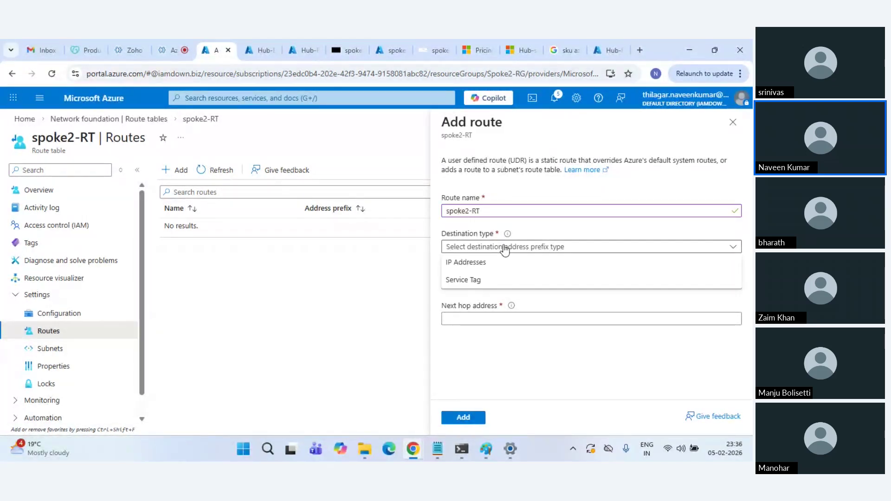
click(485, 260)
Set destination 0.0.0.0/0 and next hop Virtual appliance 192.168.2.4, then add the route
click(489, 281)
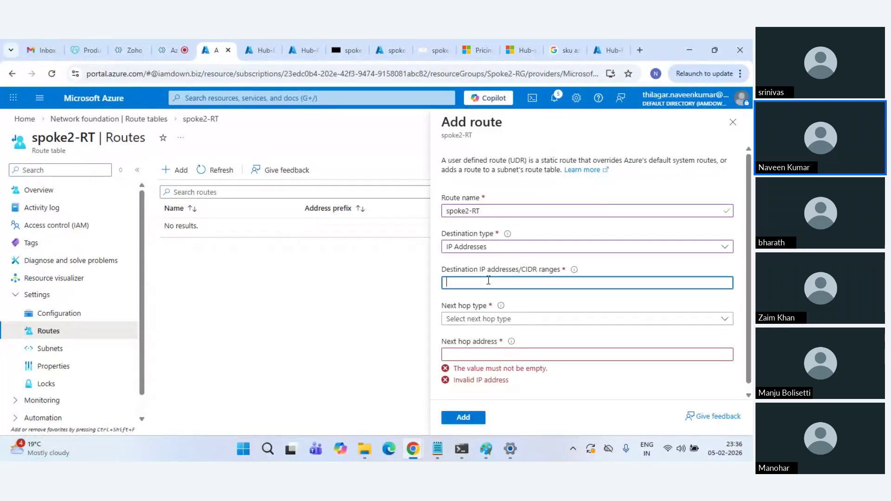
text(192.168.2.4)
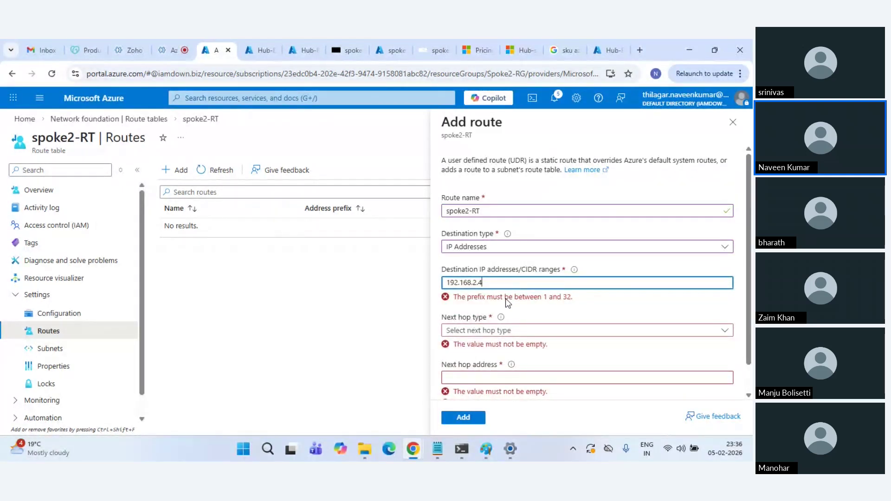
click(499, 331)
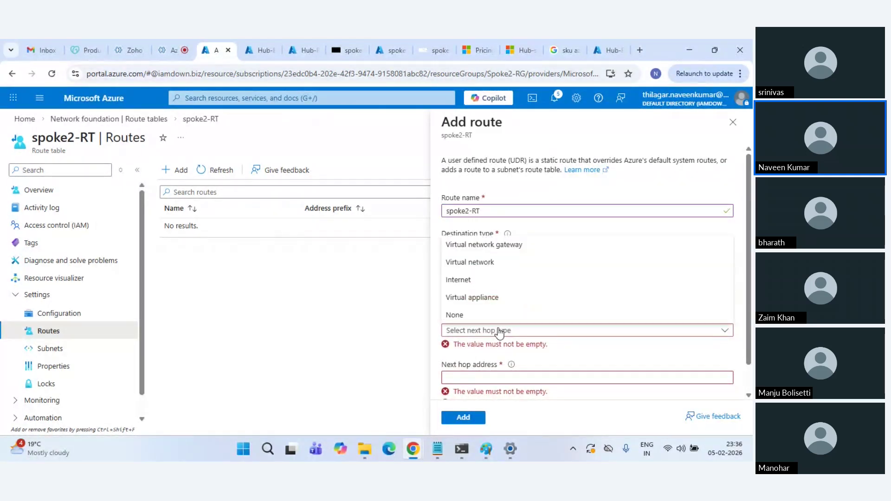
click(423, 304)
drag(492, 284, 411, 280)
key(ctrl+c)
text(0.0.0.0/0)
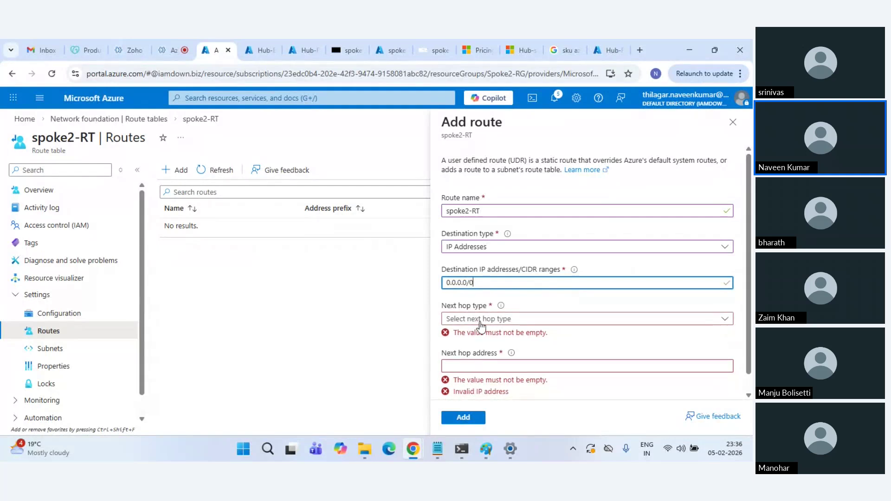
click(481, 321)
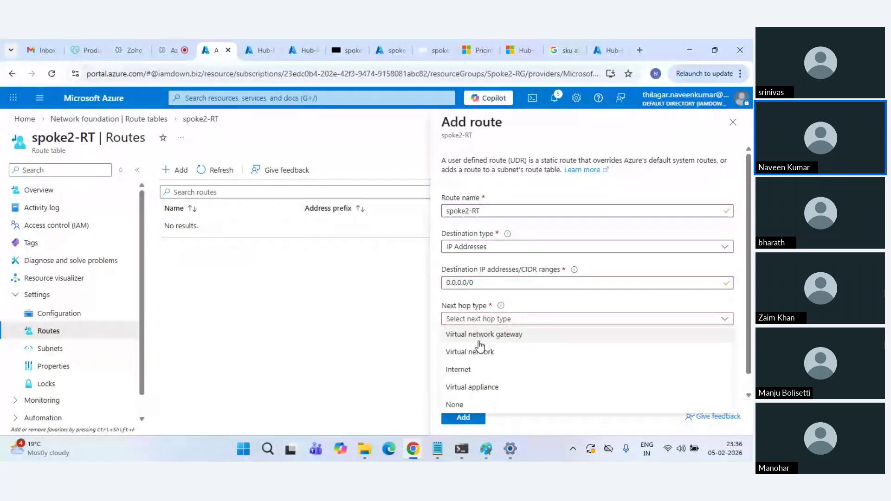
click(483, 385)
click(495, 356)
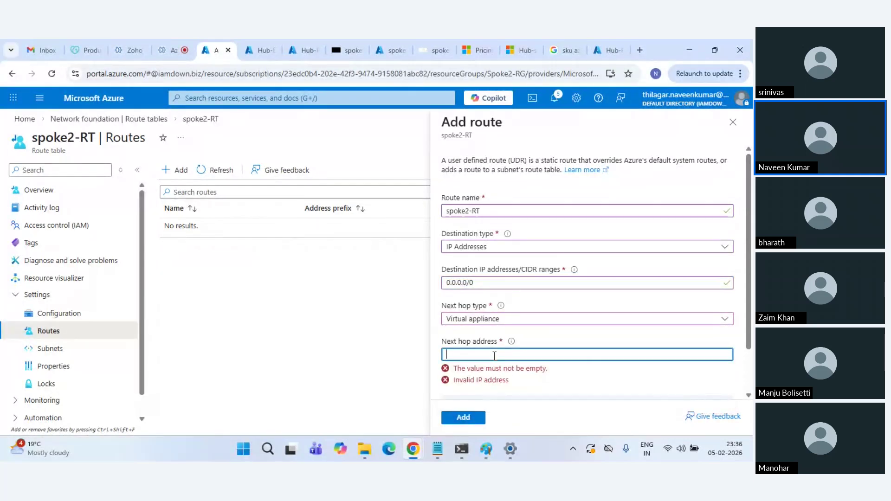
key(ctrl+v)
click(472, 419)
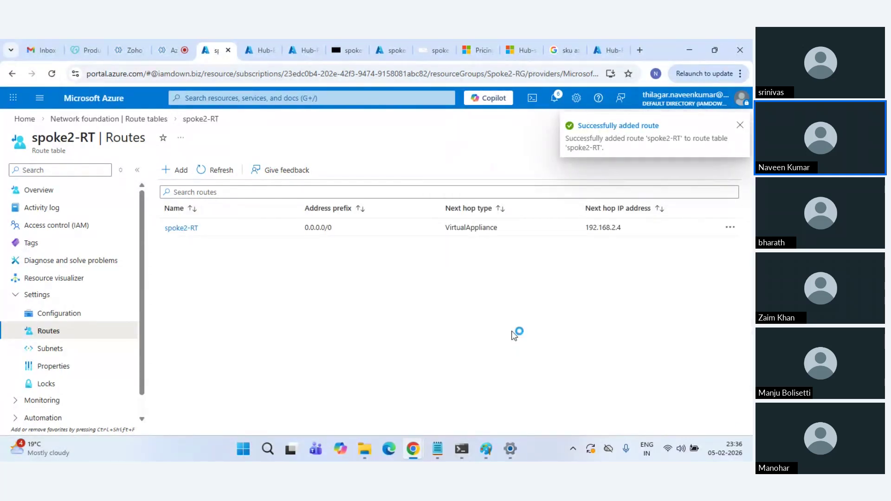
Associate spoke2-subnet1 in Spoke2-vNet with route table spoke2-RT and save
click(70, 349)
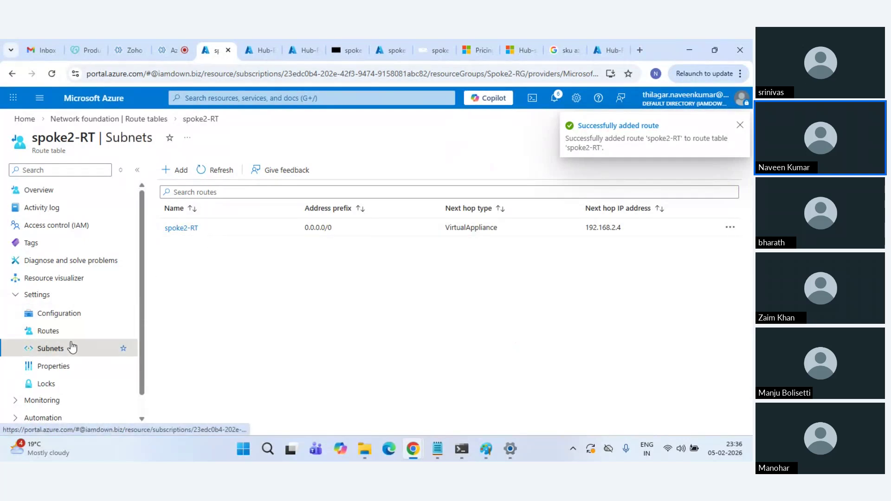
click(185, 171)
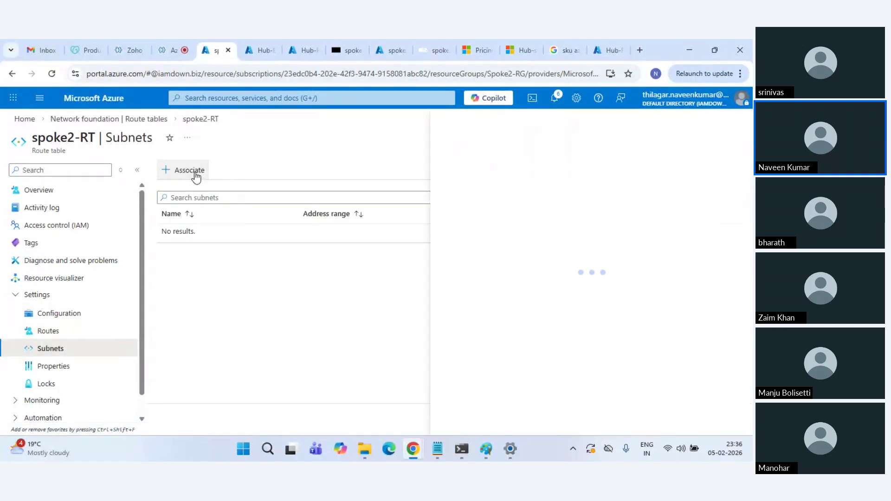
click(502, 205)
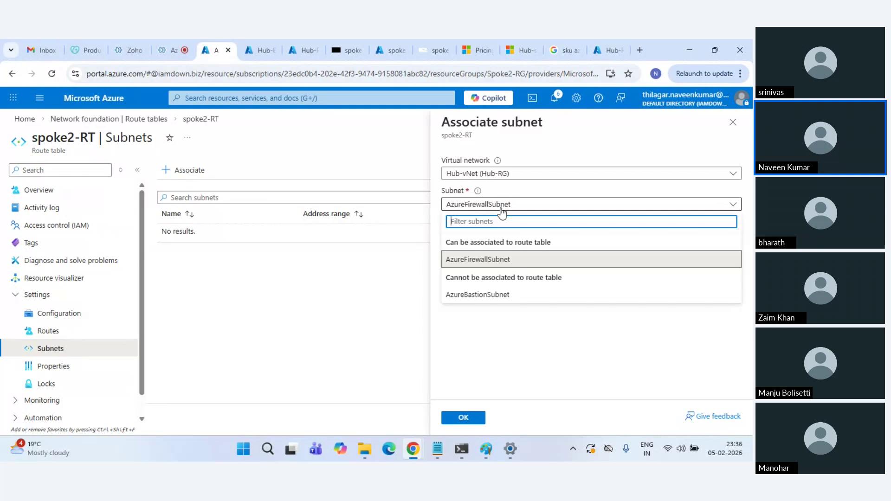
click(501, 174)
click(496, 245)
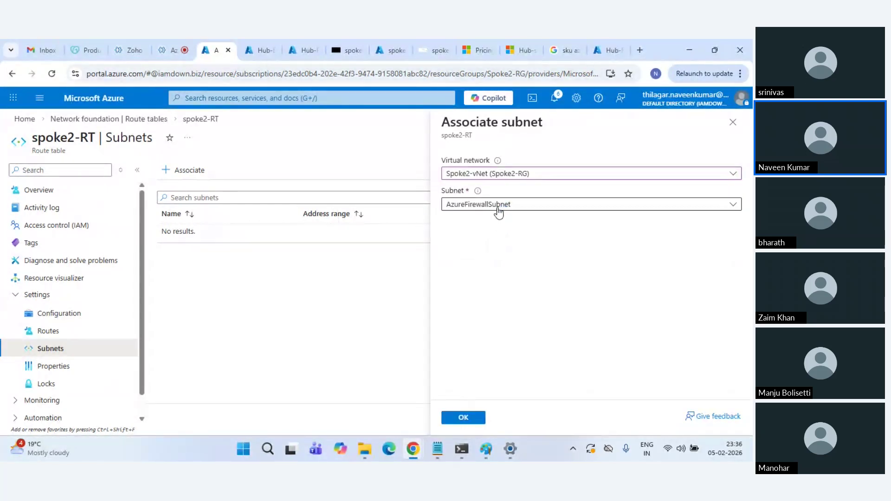
click(497, 206)
click(496, 264)
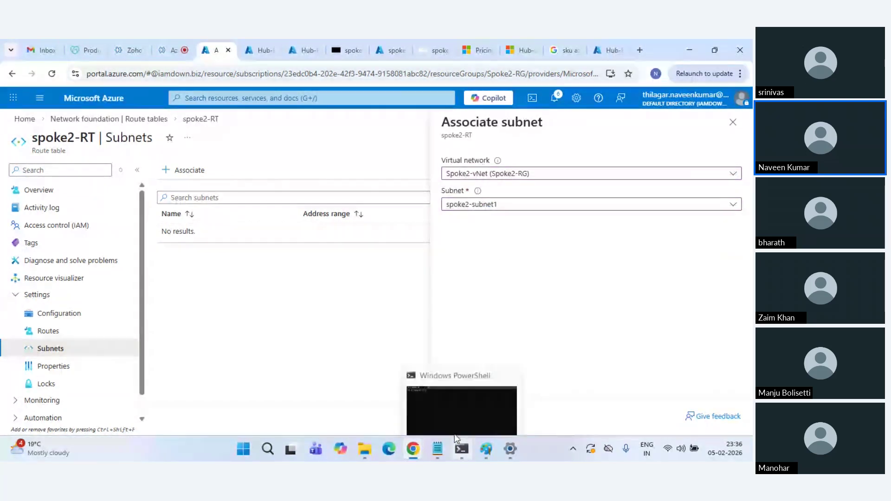
click(470, 420)
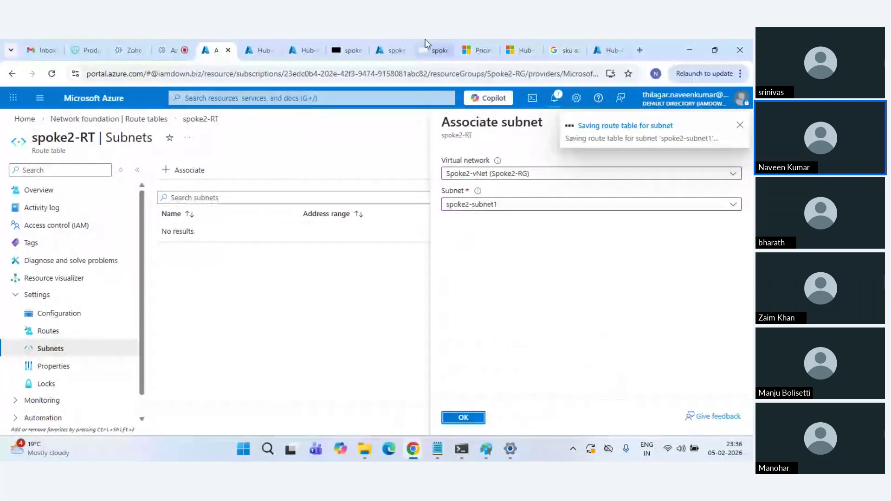
click(338, 43)
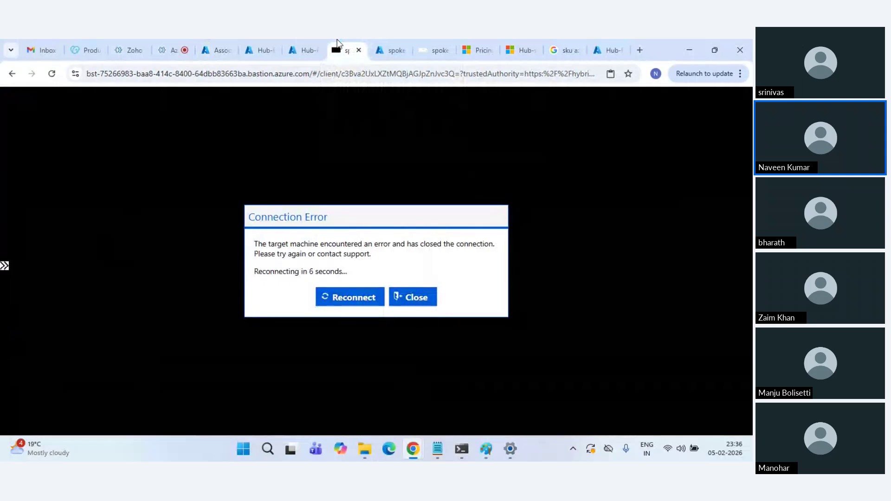
Switch between the Bastion session tabs to identify the disconnected one
click(226, 46)
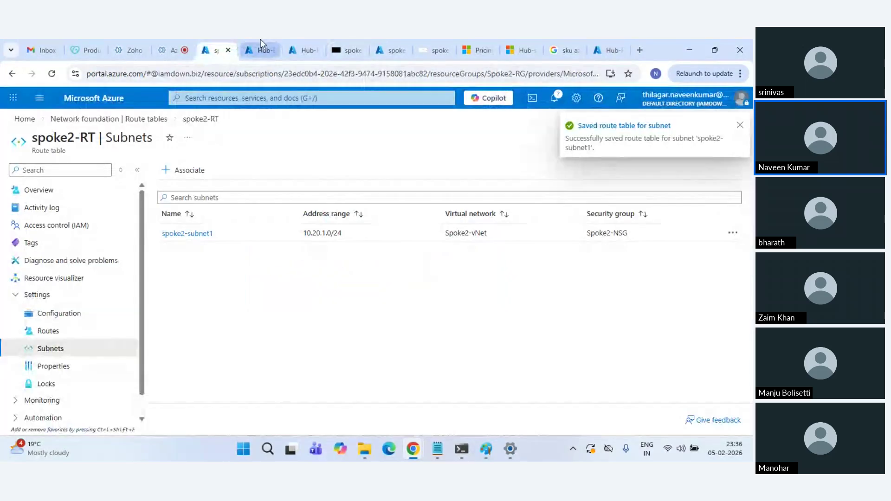
click(358, 42)
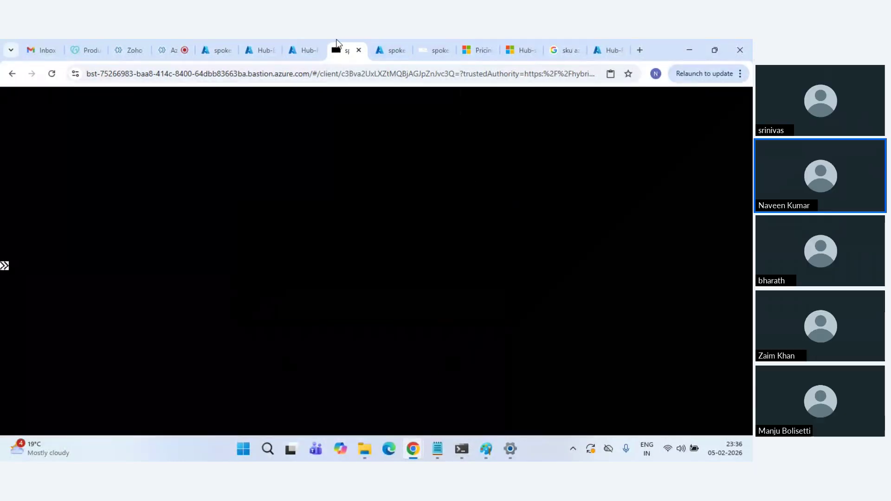
click(423, 43)
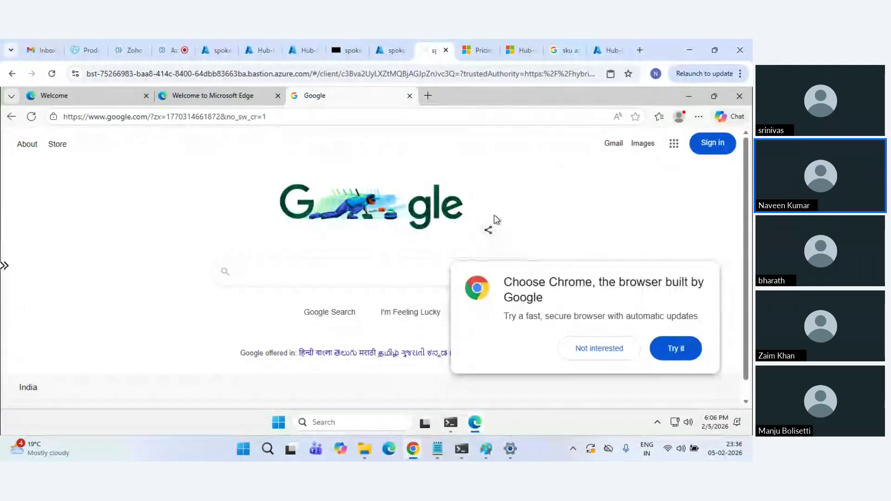
click(340, 50)
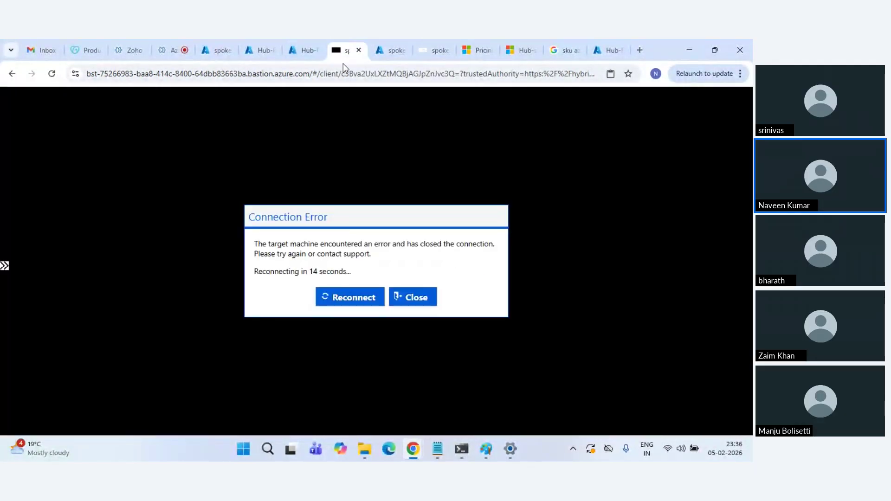
click(433, 41)
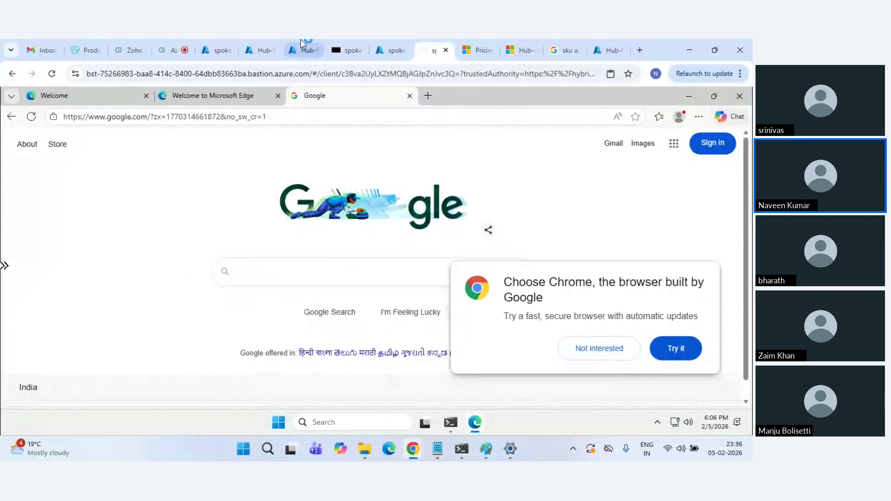
click(230, 40)
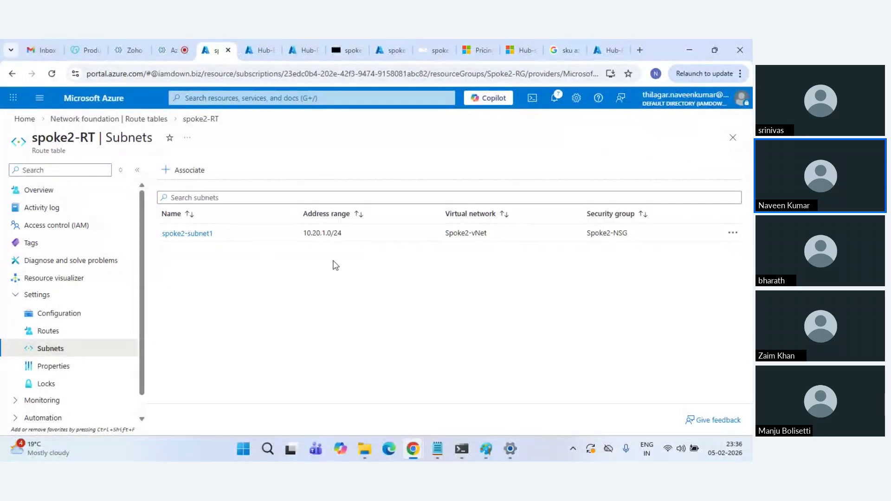
click(366, 45)
click(436, 44)
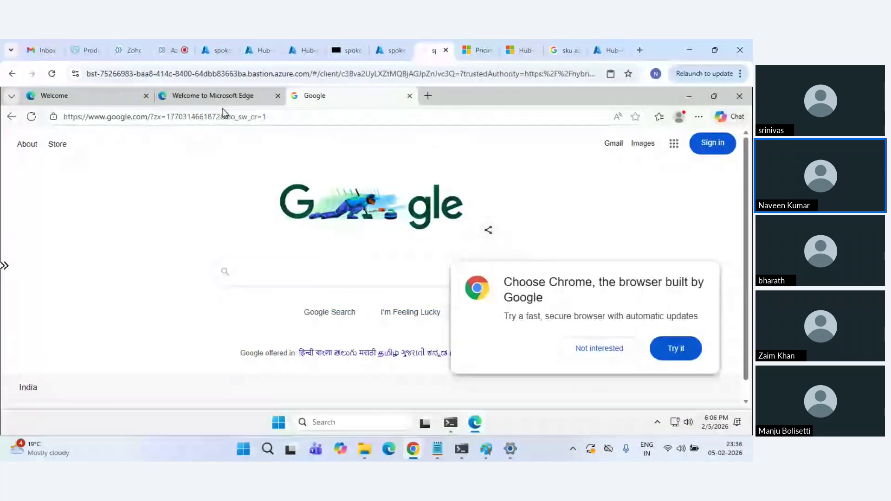
click(231, 44)
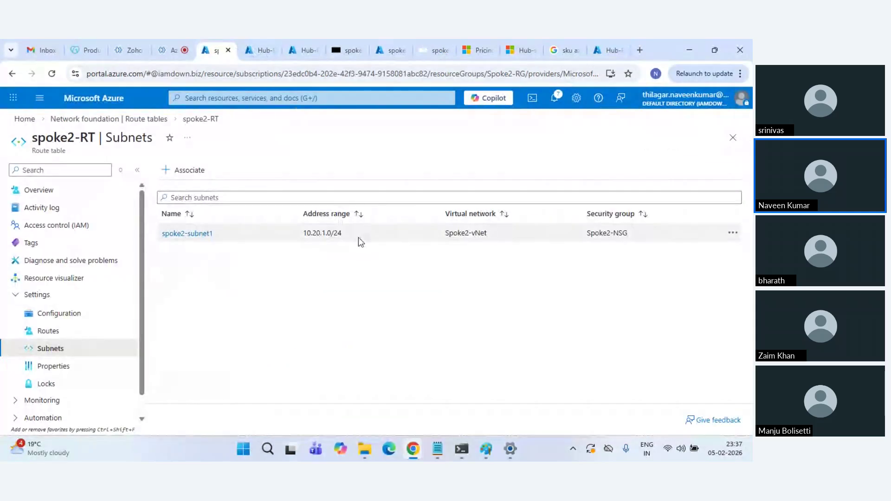
Close the disconnected Bastion session and go to the Azure portal home page
click(348, 49)
click(360, 51)
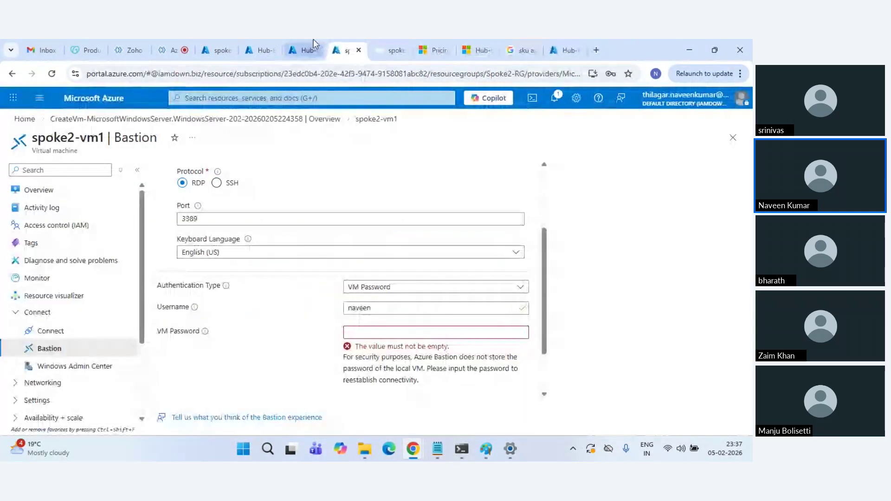
click(307, 49)
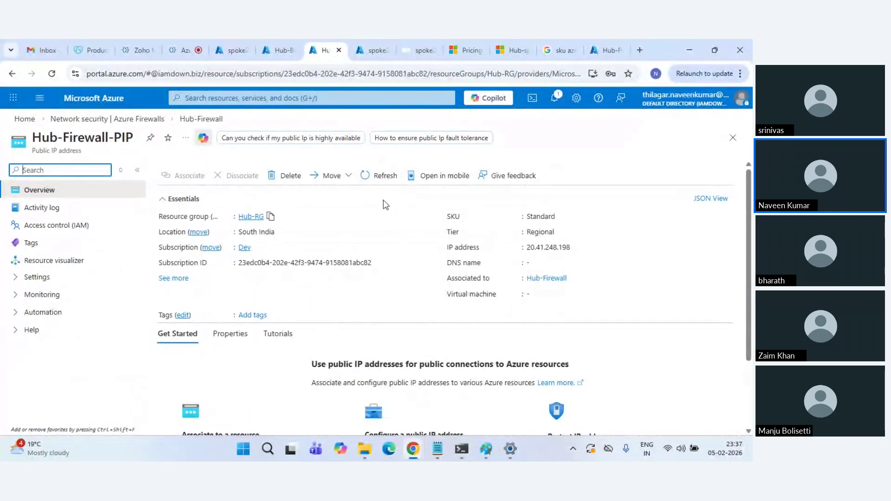
click(377, 46)
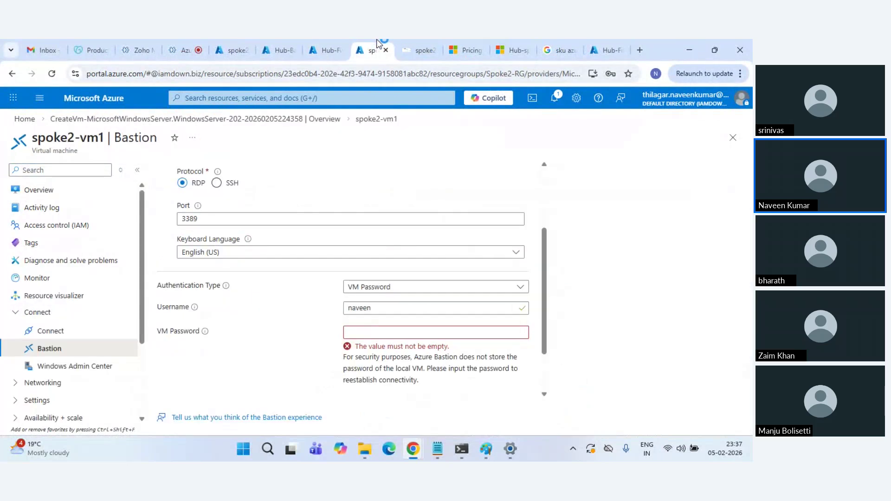
click(81, 99)
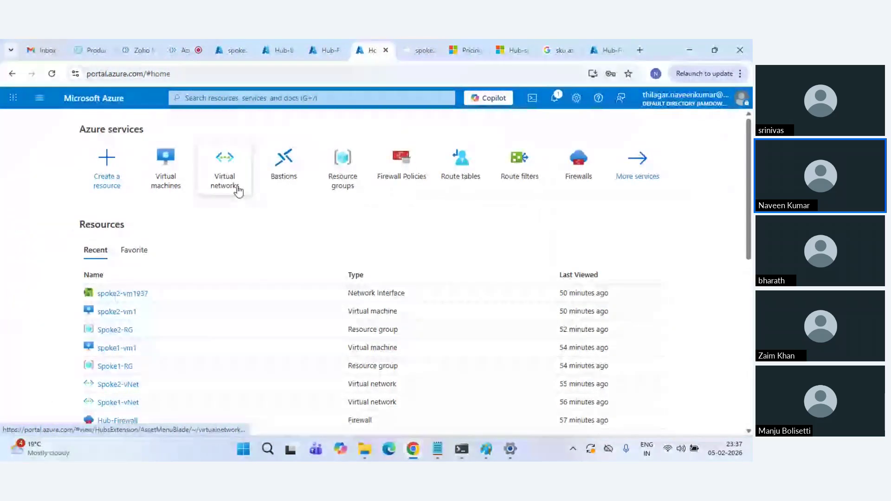
Open spoke1-vm1's Bastion page, enter the VM username and password, and connect
click(170, 187)
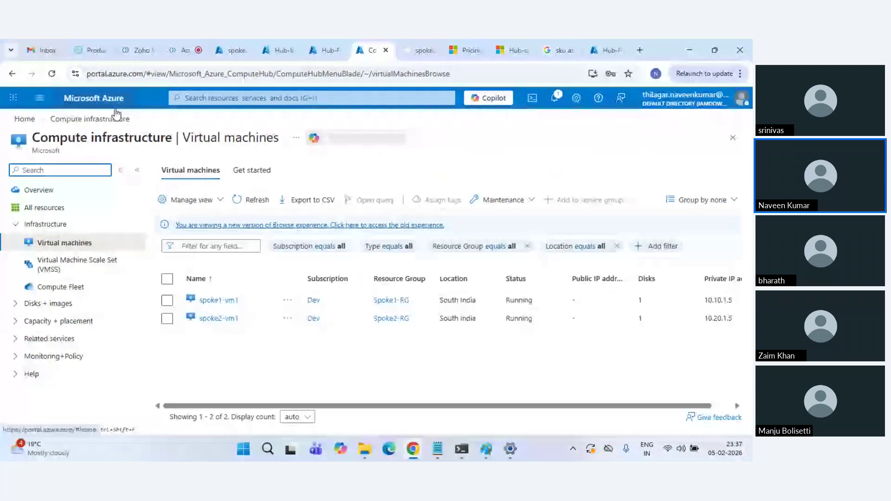
click(225, 302)
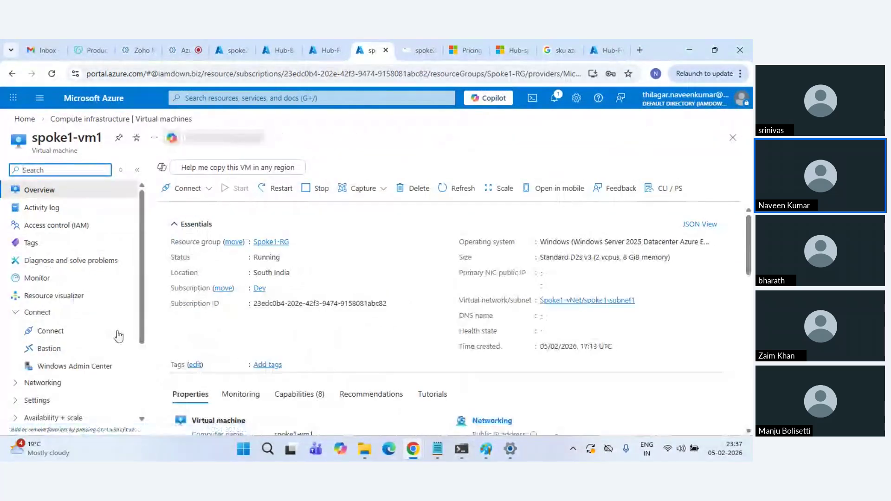
click(51, 348)
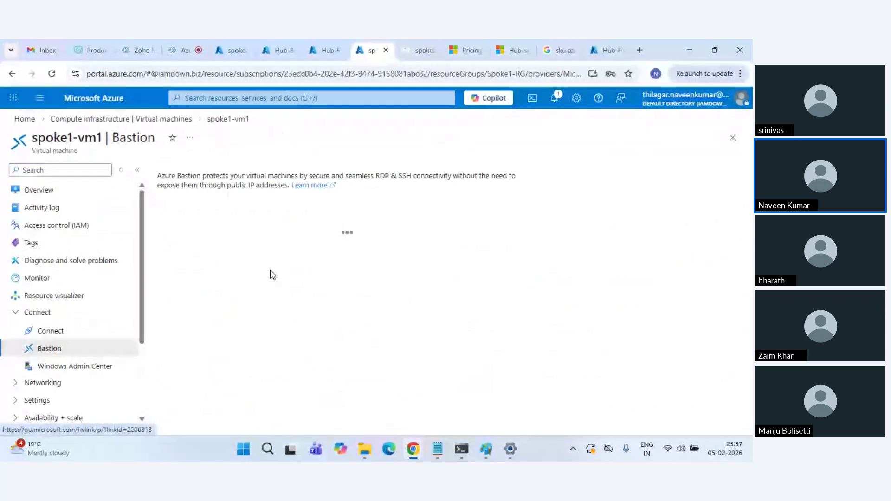
scroll(337, 347, down, 2)
click(366, 309)
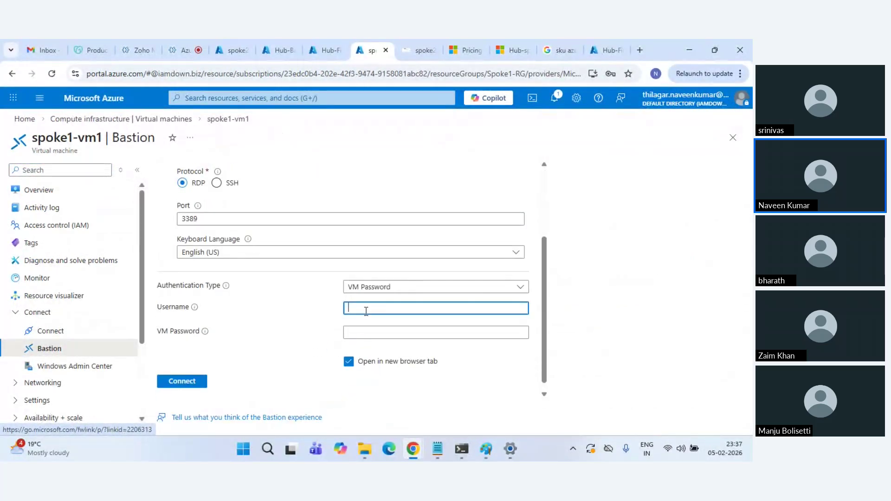
text(naveen)
key(Tab)
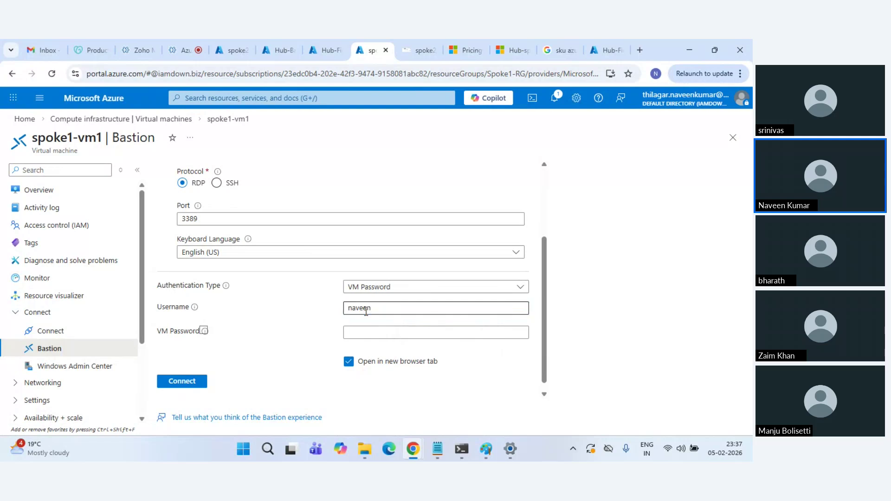
key(Tab)
text(P)
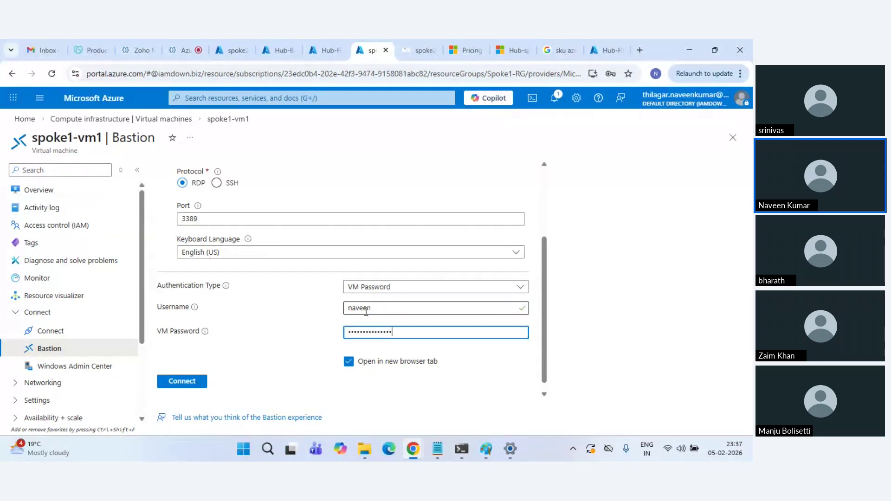
click(186, 382)
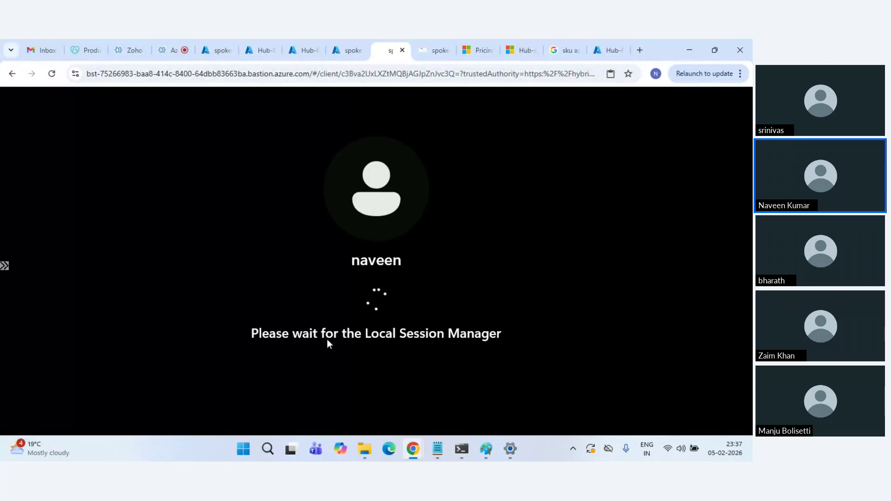
Return to the portal home page, then switch to the working spoke VM Bastion session
click(348, 47)
click(110, 106)
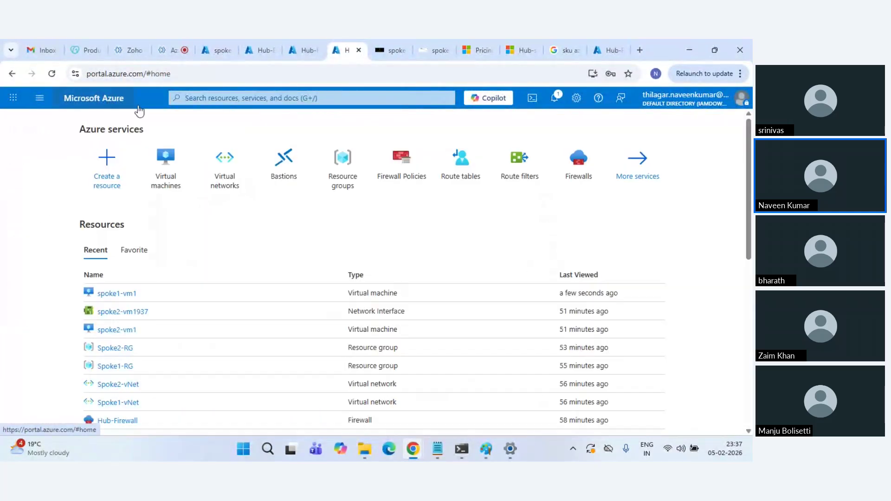
click(425, 43)
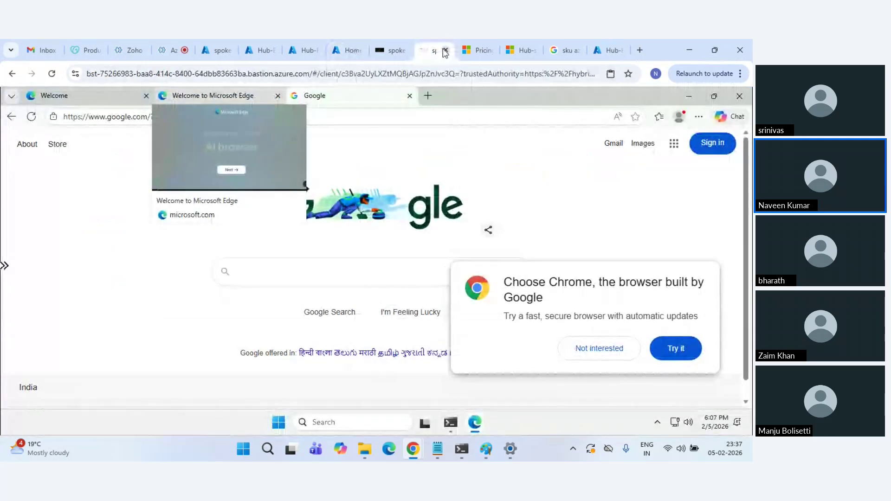
Rerun curl ifconfig.me in the VM's Command Prompt and copy the earlier curl command text
click(450, 423)
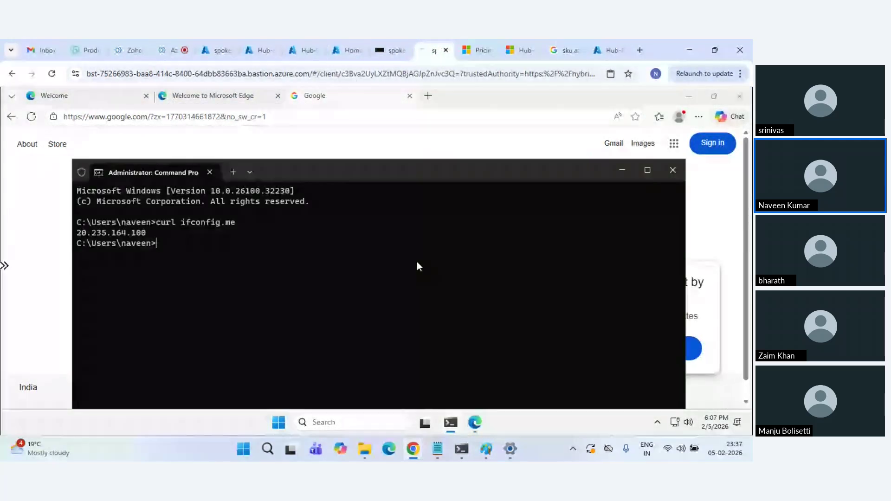
key(Up)
key(Return)
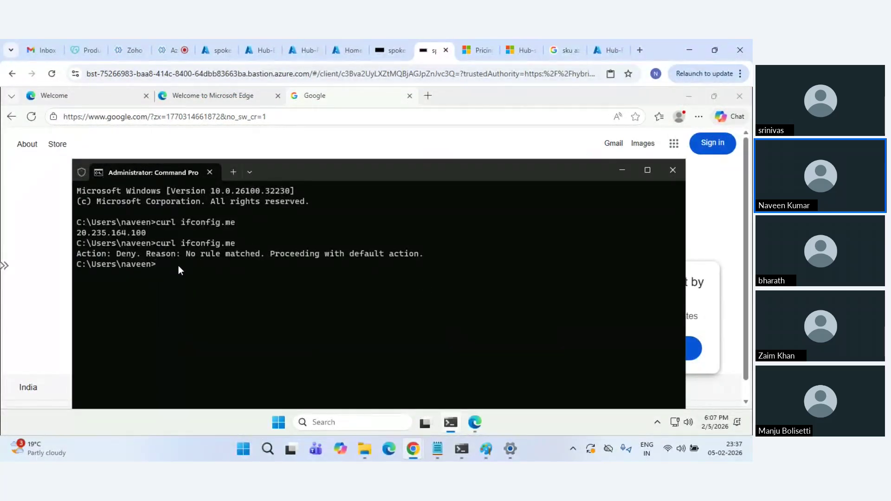
click(395, 50)
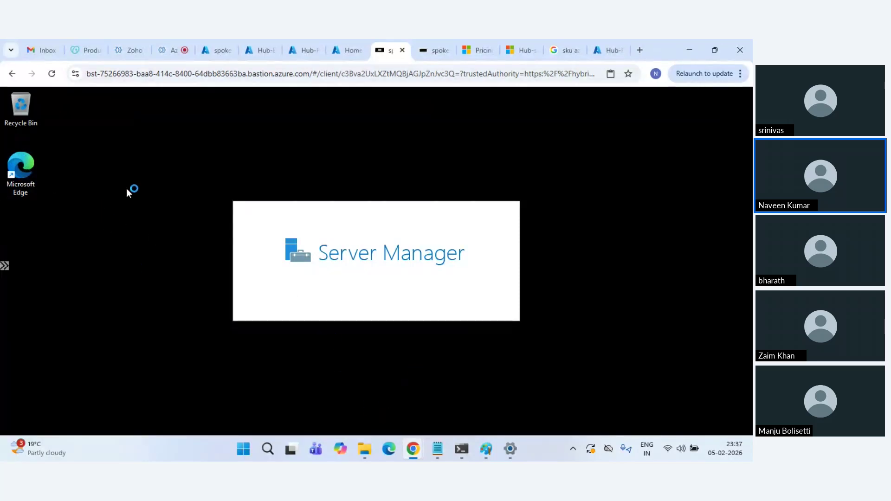
click(427, 41)
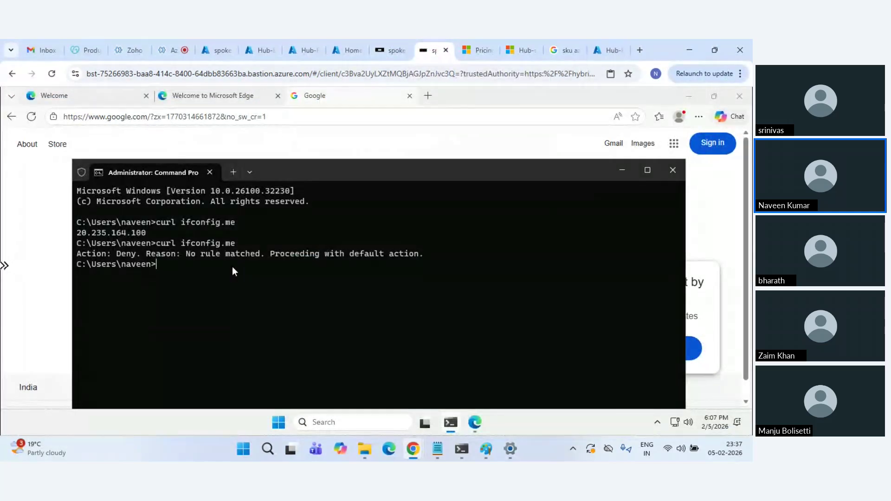
drag(157, 244, 224, 246)
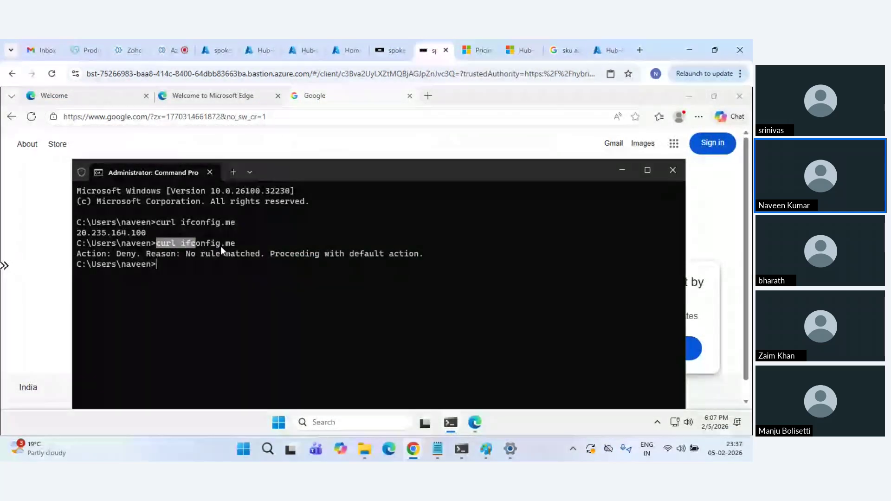
right_click(226, 273)
Check the hostname, rerun curl ifconfig.me, copy the firewall Deny line, and return to spoke2-RT Subnets
text(hostname)
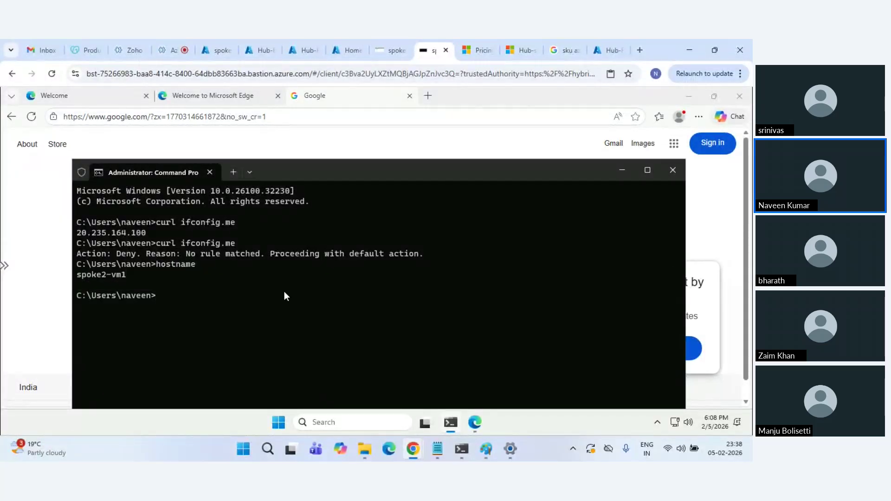
key(Up)
key(Up)
key(Return)
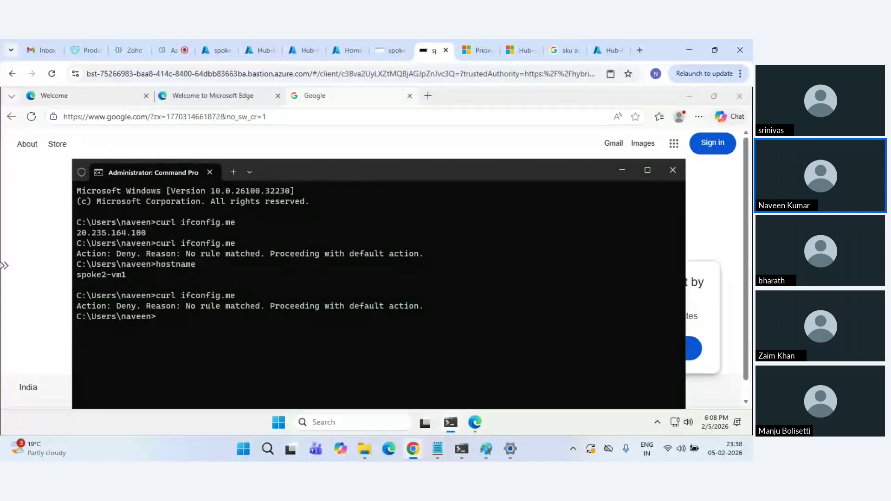
drag(140, 305, 458, 307)
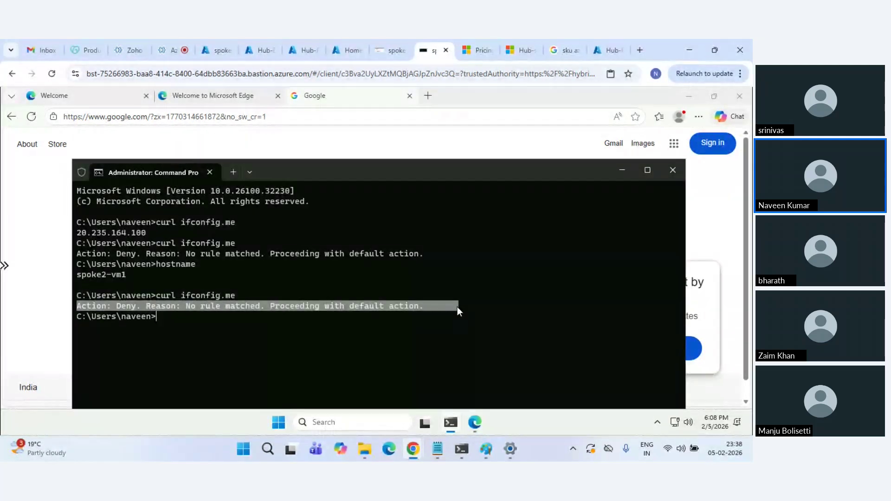
right_click(395, 305)
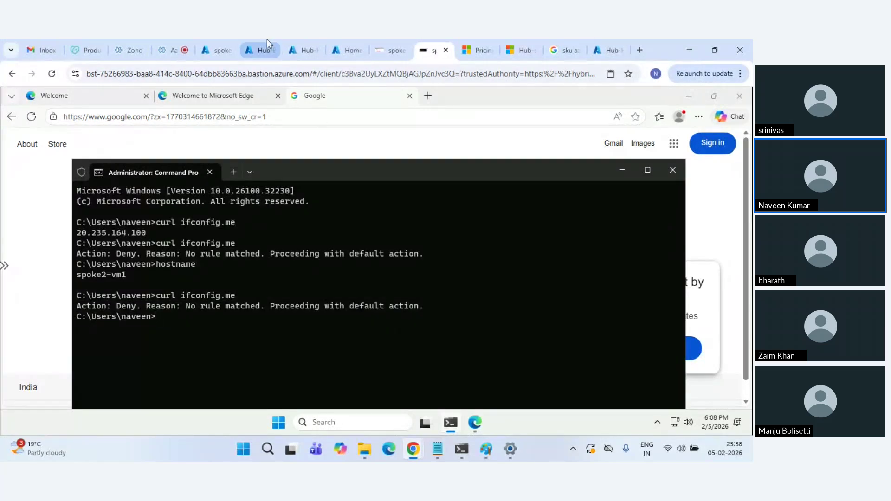
click(232, 44)
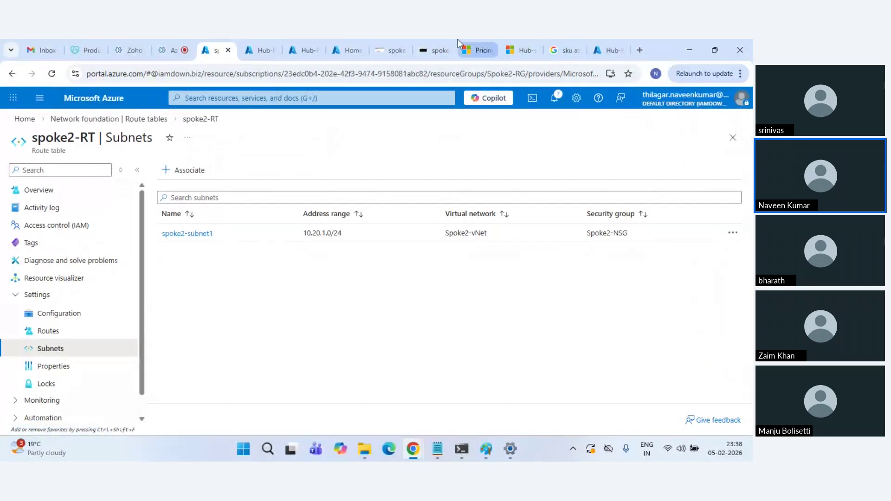
Reload Google in the VM's Edge, then retry google.com in a fresh Edge window
click(434, 49)
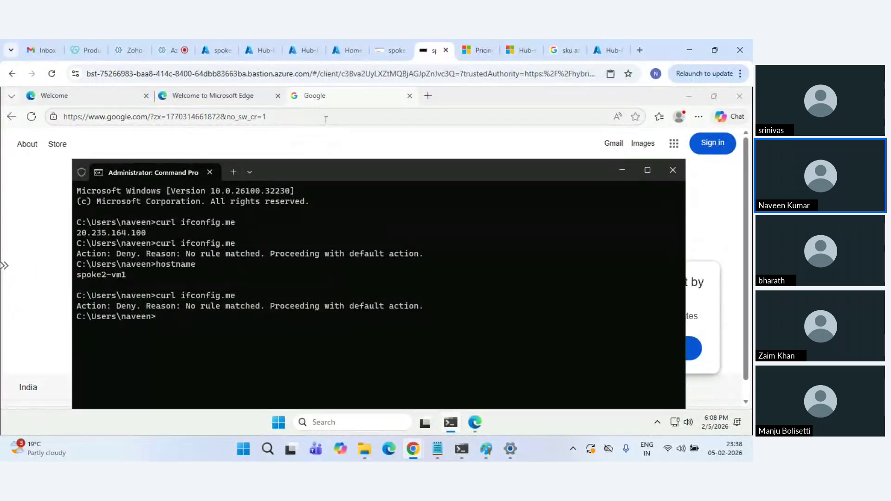
click(291, 151)
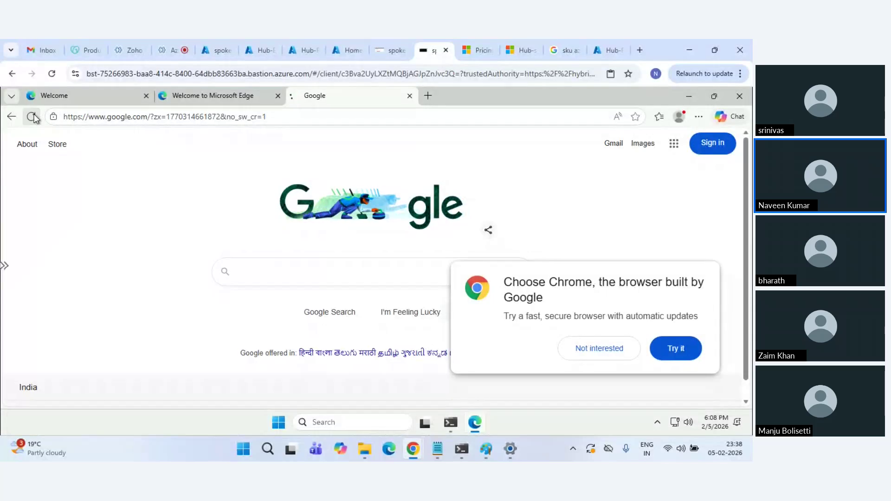
click(361, 216)
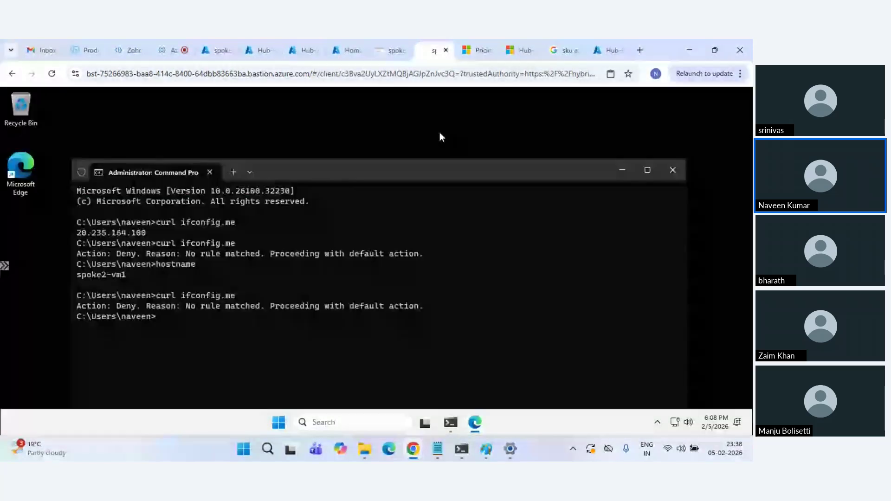
click(740, 96)
double_click(24, 176)
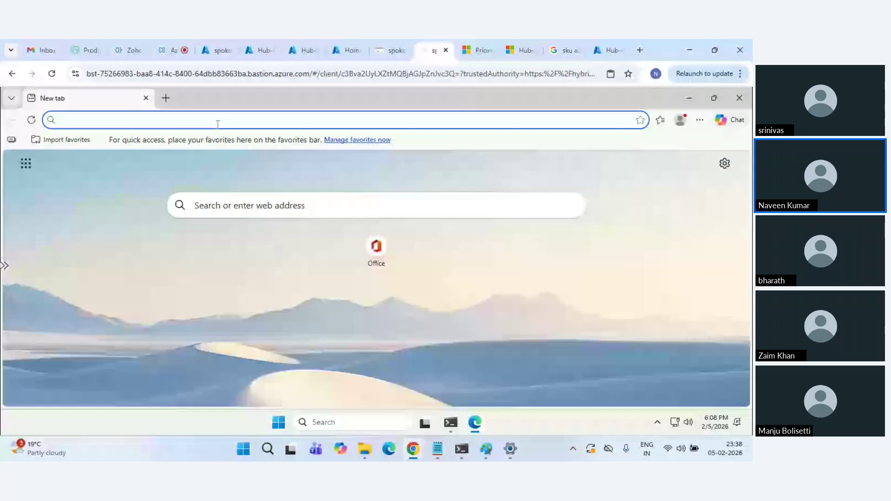
text(google.com)
key(Return)
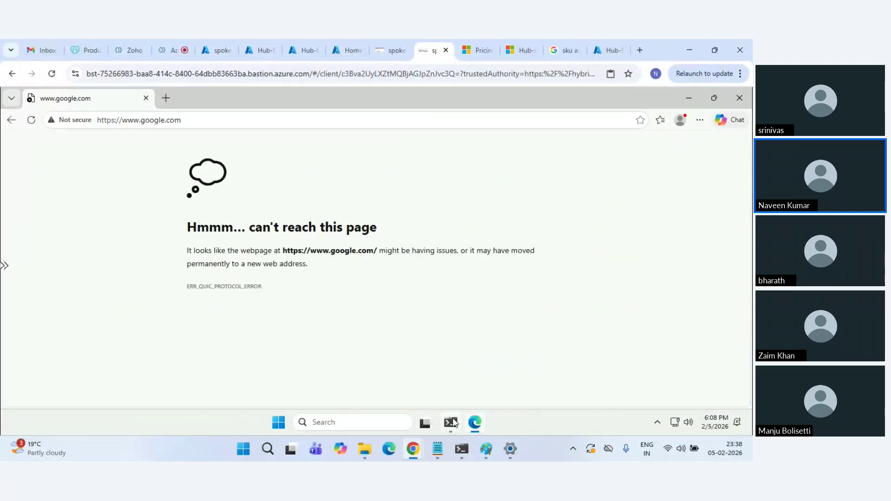
key(F5)
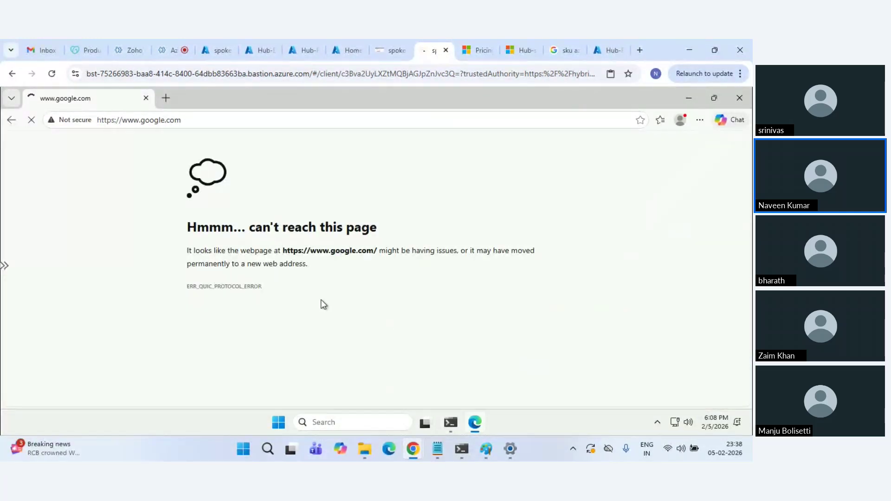
Close Server Manager in the other session, check Azure home, and return to the VM's command prompt
click(396, 41)
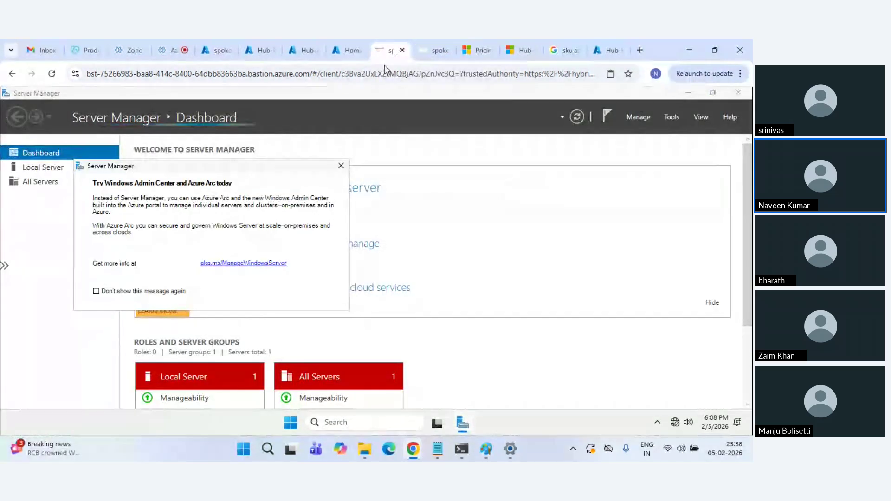
click(341, 166)
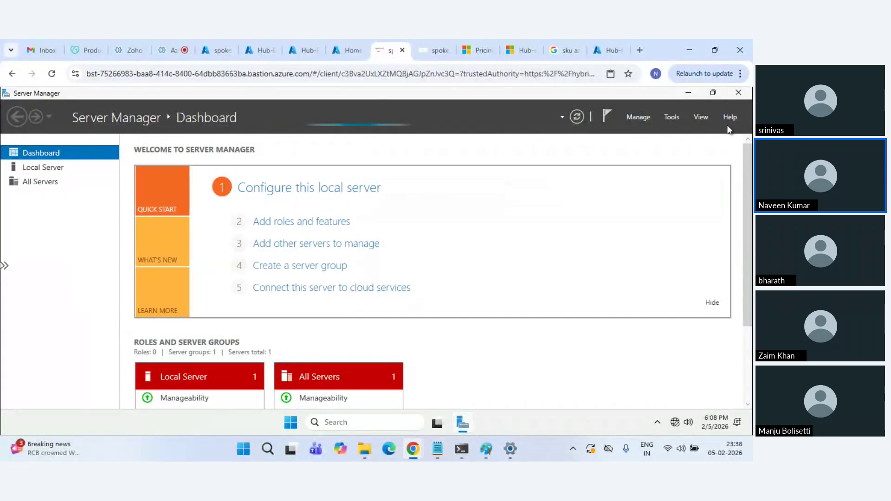
click(739, 93)
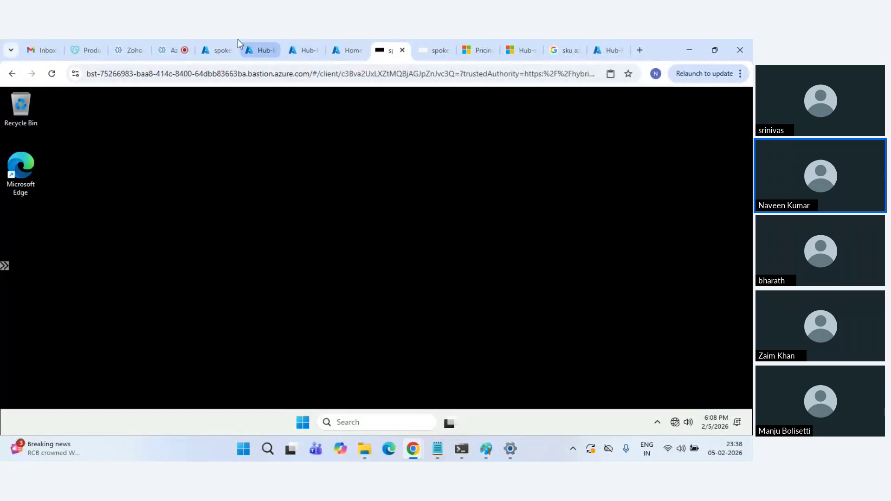
click(216, 50)
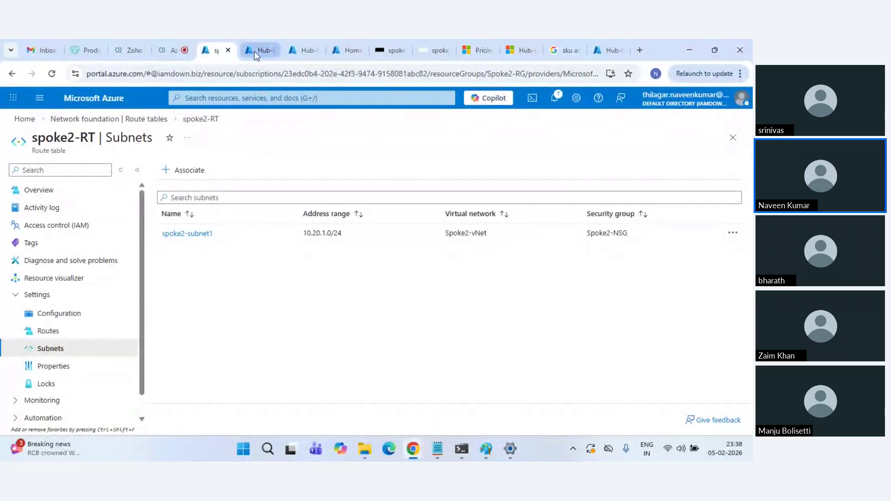
click(109, 100)
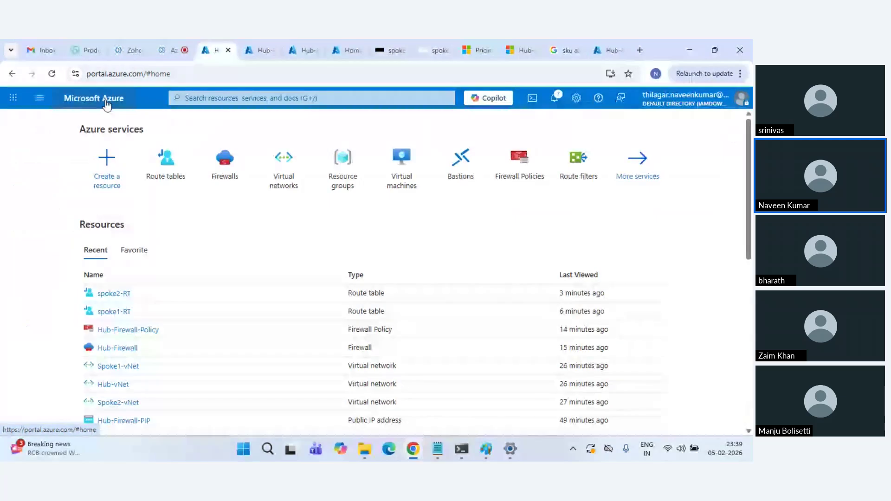
click(435, 50)
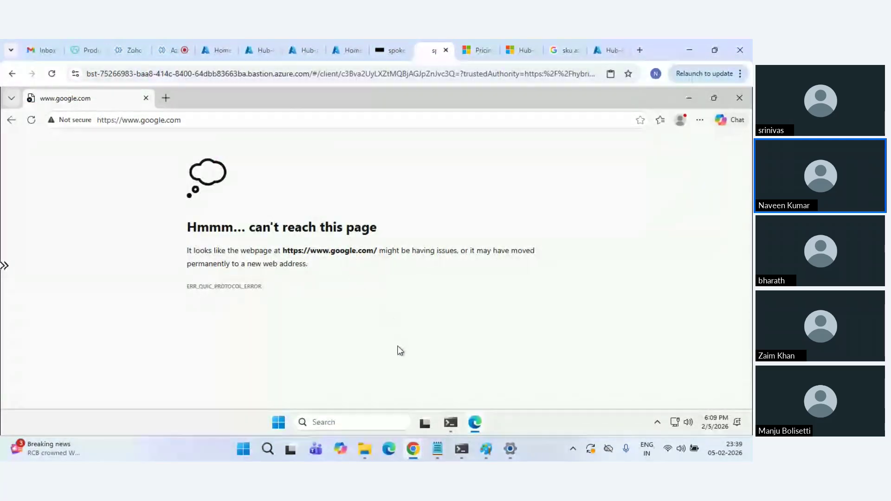
click(450, 422)
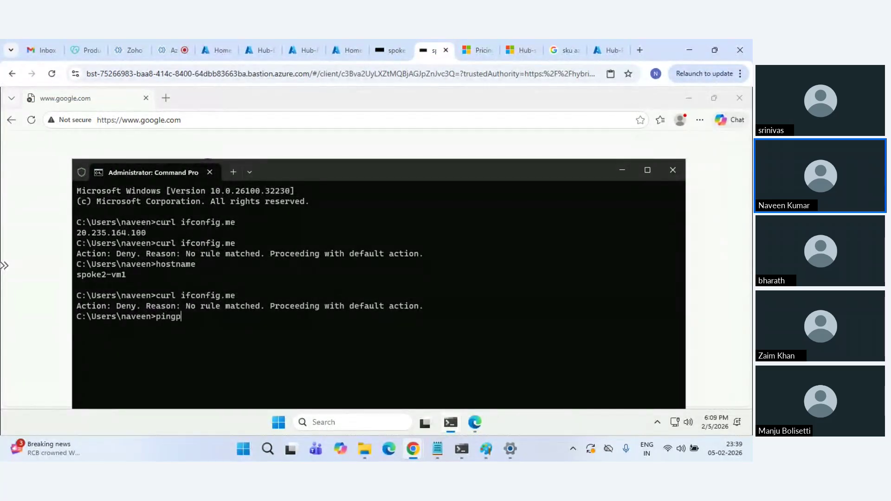
Display the tracert usage help in the VM's Command Prompt, correcting the misspelled tracecert
text(t)
key(BackSpace)
key(BackSpace)
key(BackSpace)
key(BackSpace)
text(tracecert /)
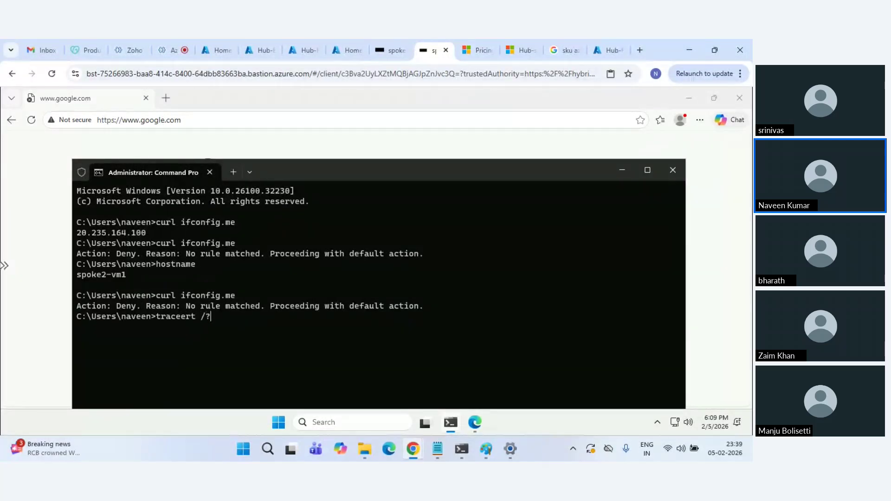
text(?)
key(Return)
key(Up)
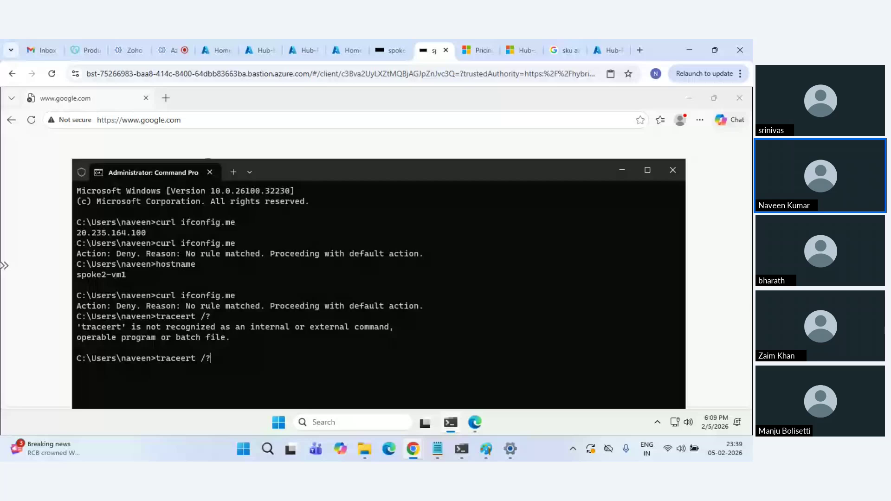
text(cert /?)
key(Return)
key(Up)
key(BackSpace)
key(BackSpace)
key(BackSpace)
key(BackSpace)
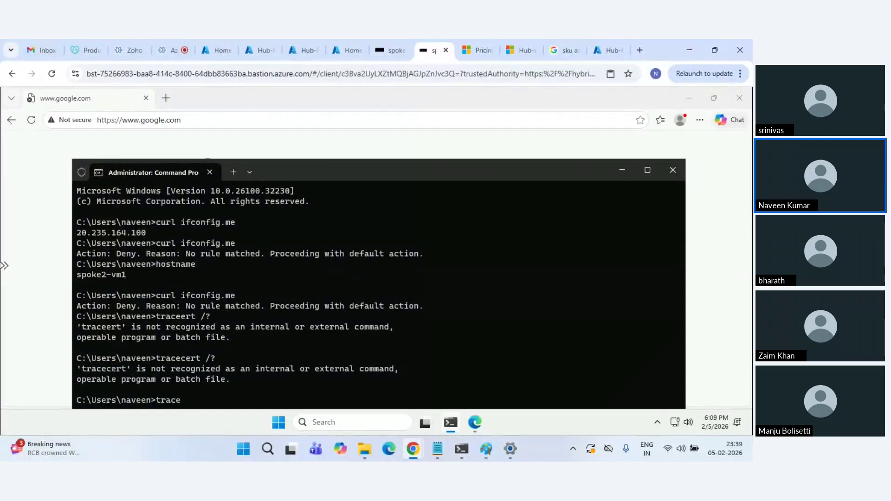
text(rt)
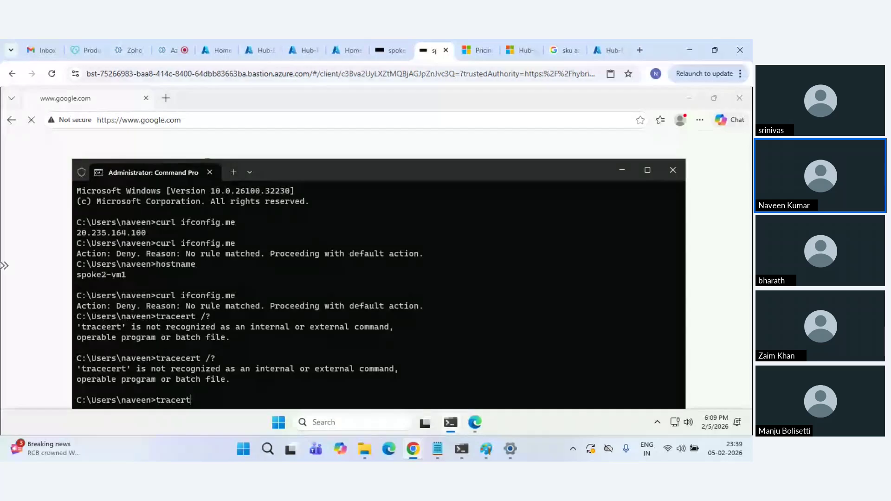
key(Return)
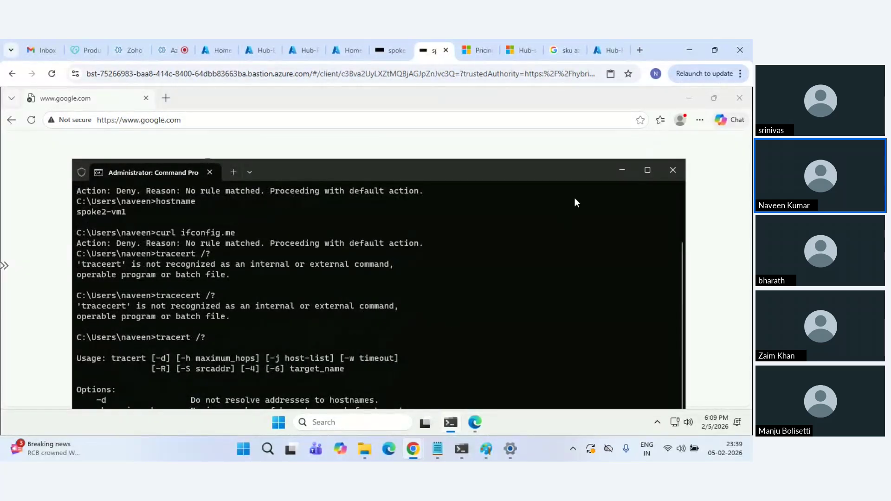
Run tracert google.com, select first hop 192.168.2.5, and bring up the Hub-Firewall overview
click(648, 170)
text(tracert /?)
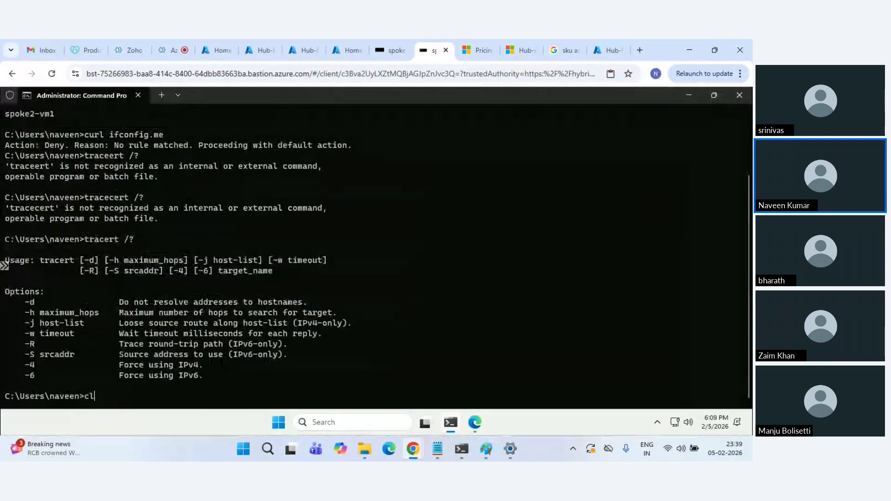
key(BackSpace)
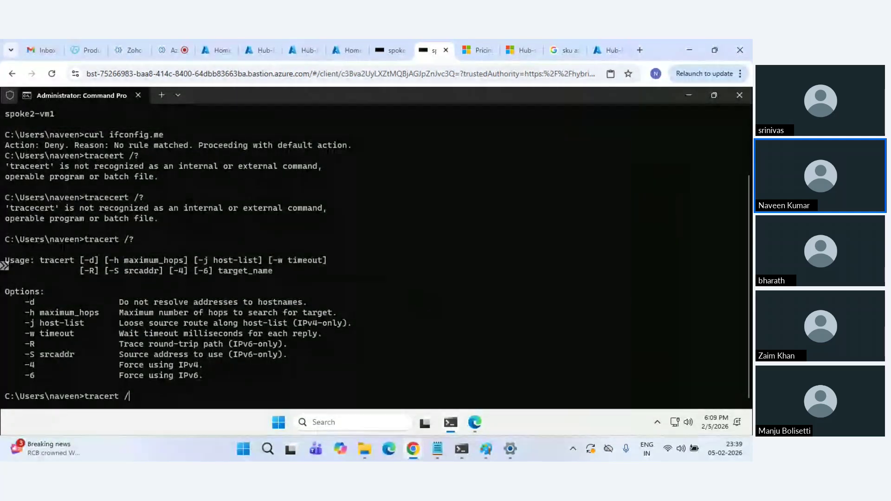
key(BackSpace)
text(goo)
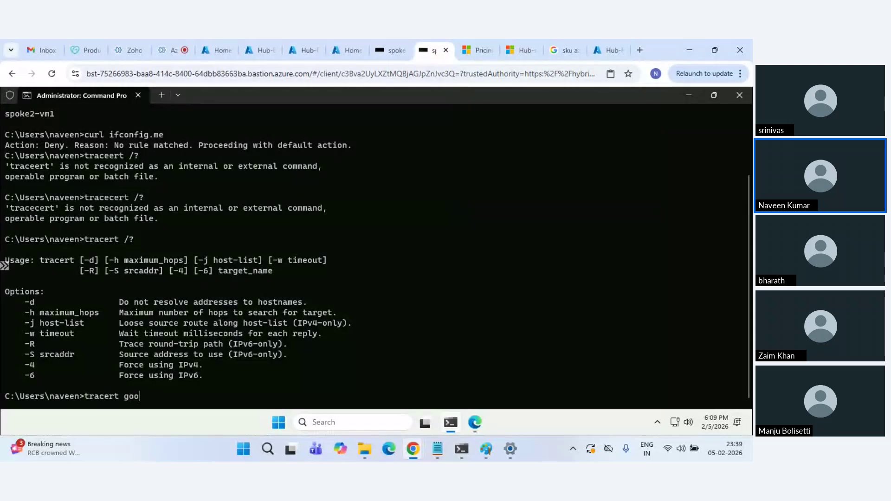
text(gle.com)
key(Return)
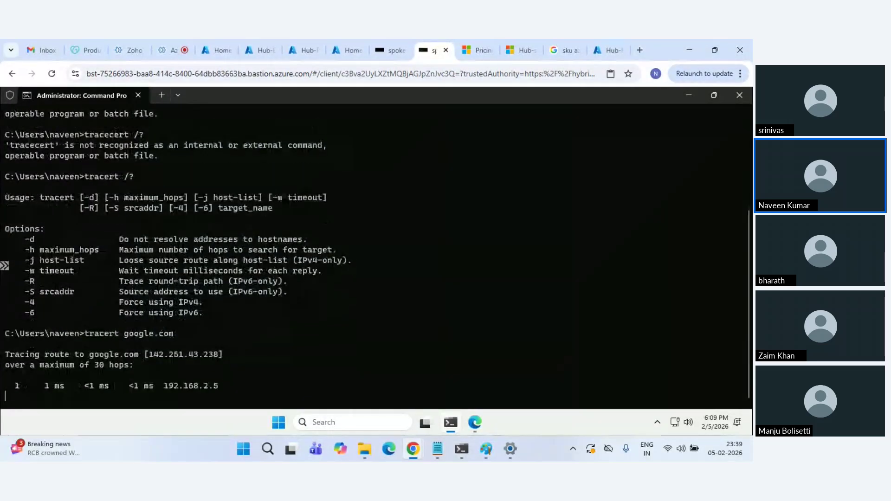
click(164, 388)
click(169, 334)
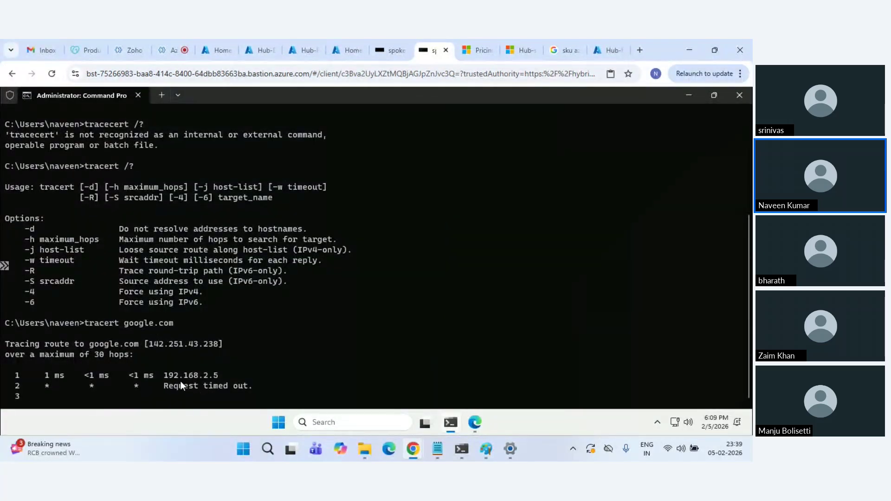
mouse_move(223, 375)
mouse_down()
mouse_move(231, 374)
mouse_move(219, 376)
mouse_up()
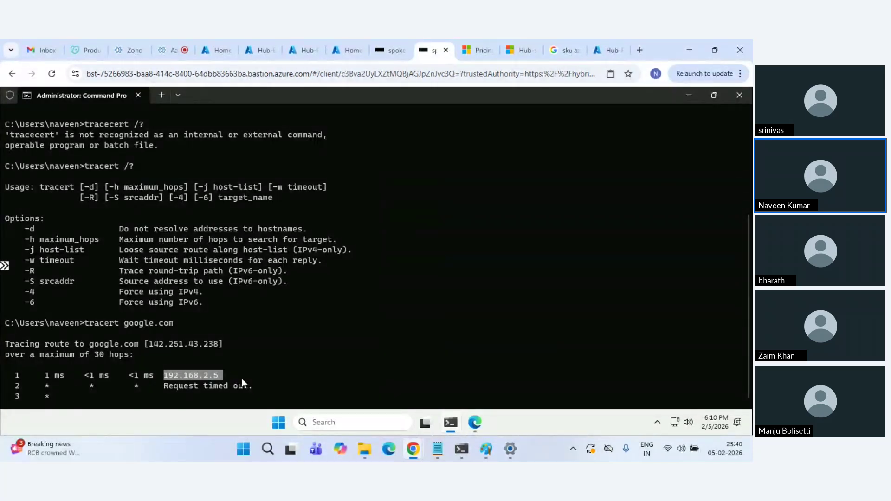
click(600, 51)
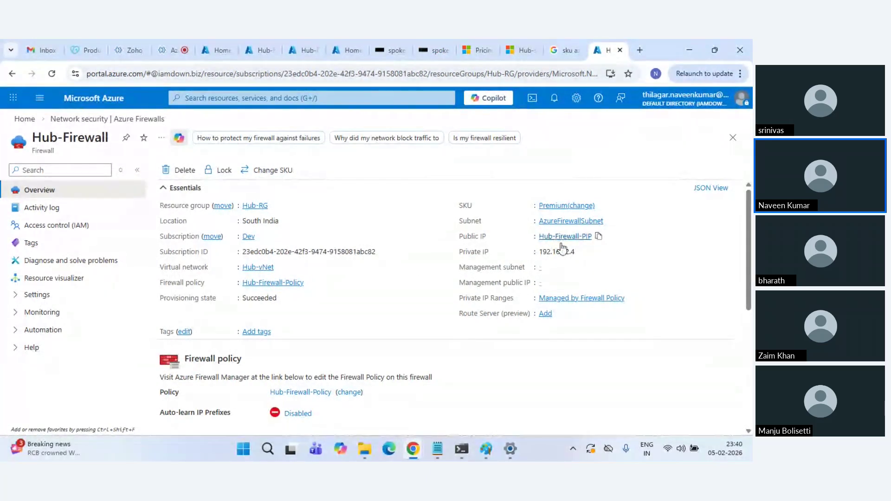
Copy the firewall's private IP and compare it with the trace's first-hop address
click(580, 252)
click(383, 46)
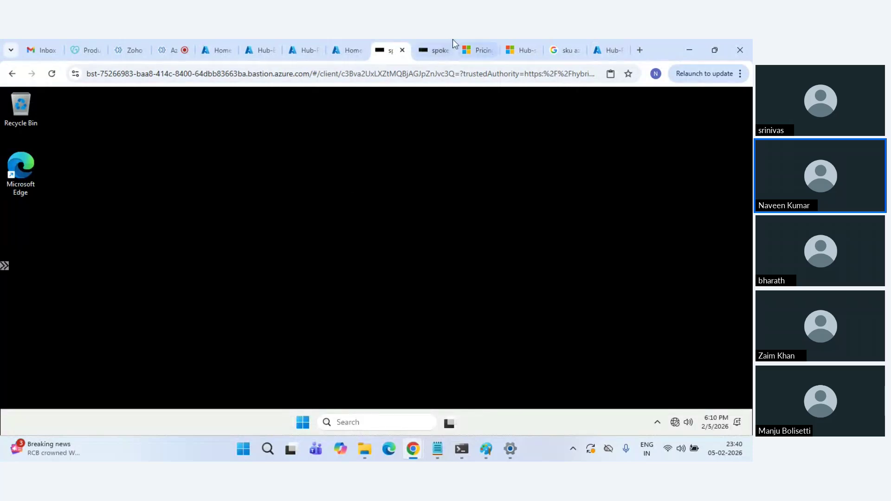
click(432, 50)
click(227, 379)
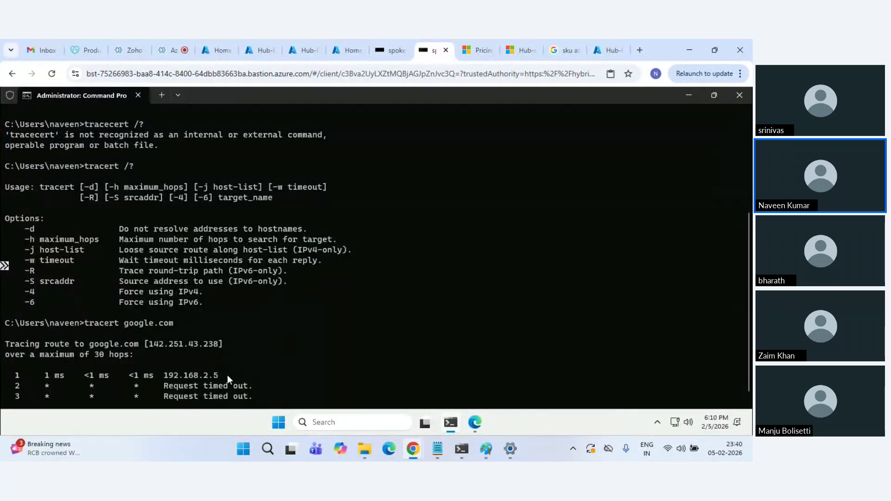
drag(164, 376, 200, 375)
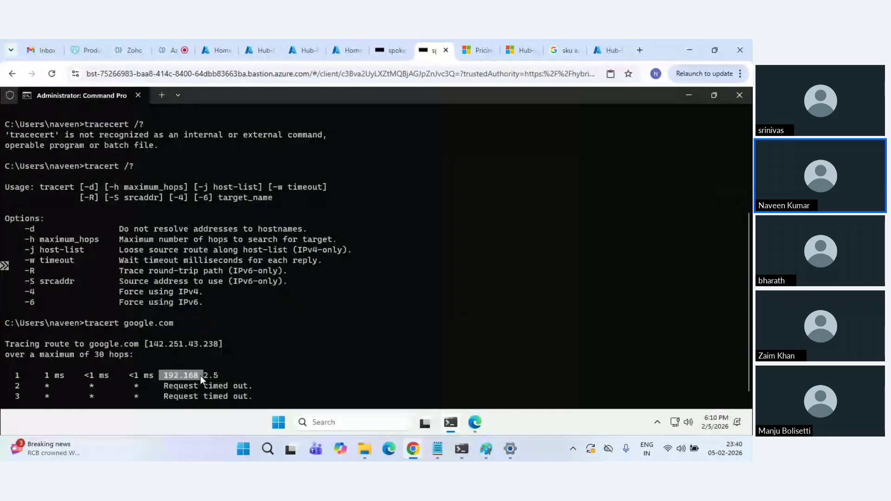
click(259, 361)
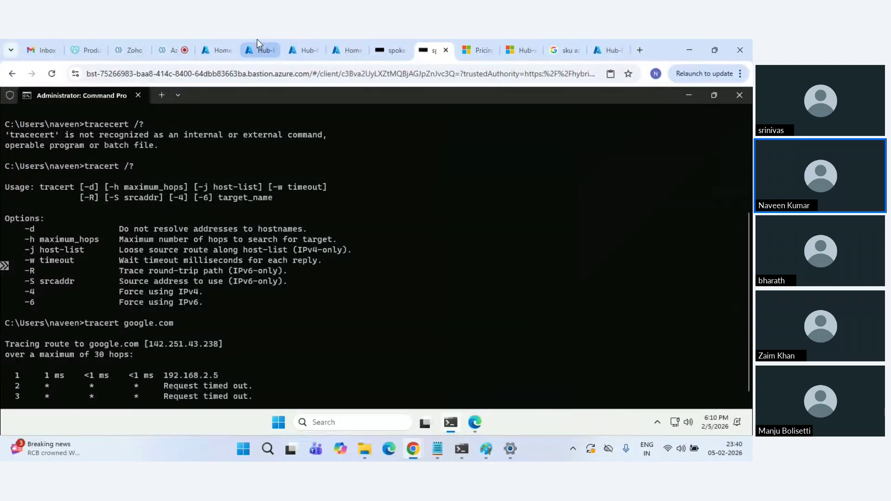
Go from Home to Firewall Policies > Hub-Firewall-Policy > Application rules
click(269, 42)
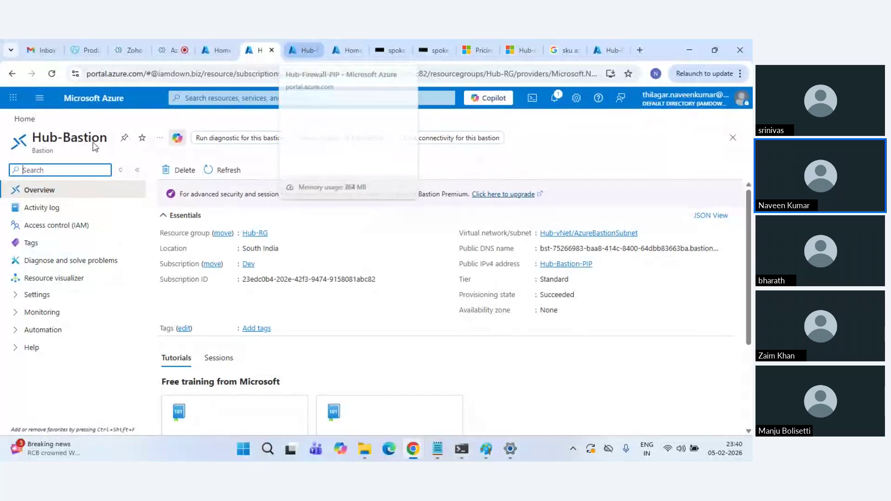
click(108, 99)
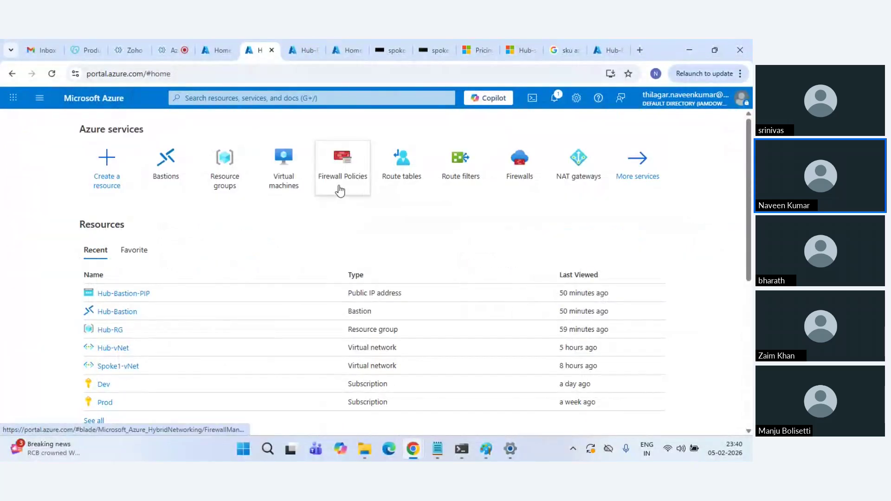
click(341, 188)
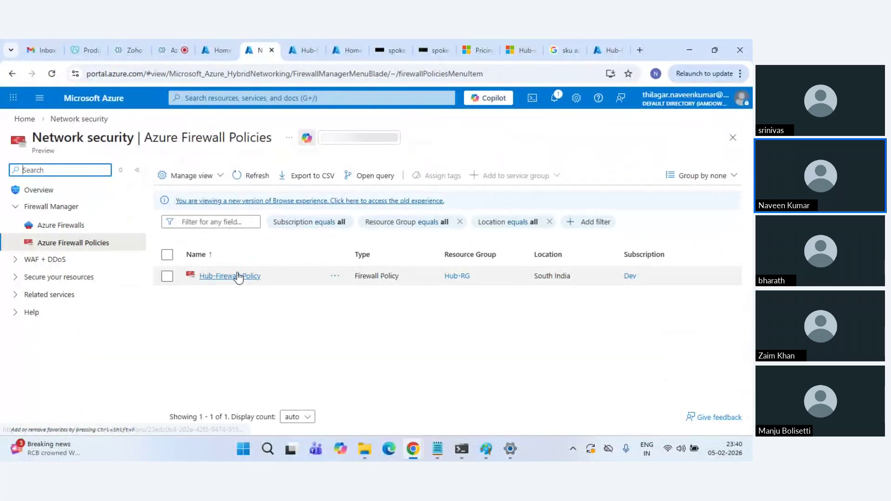
click(238, 277)
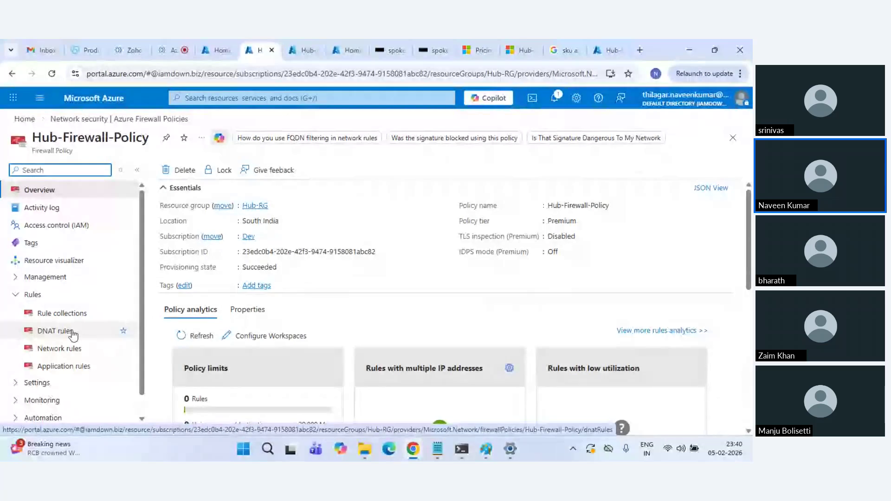
click(68, 367)
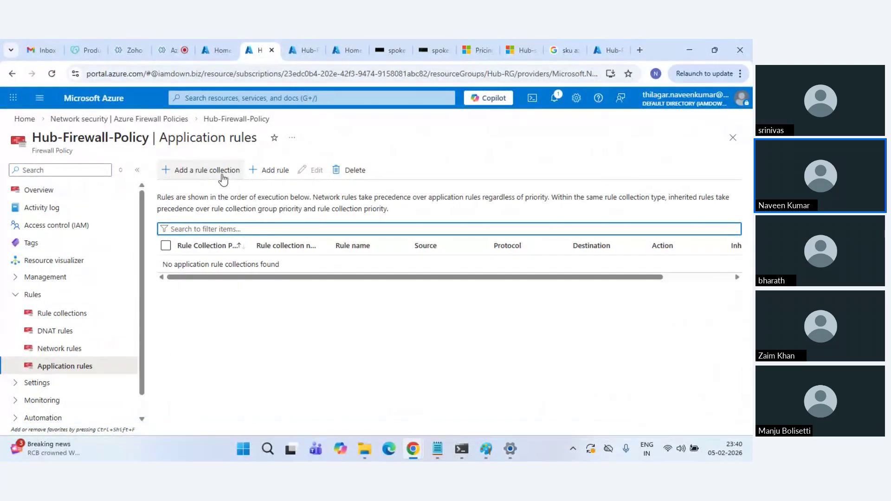
Add an Application rule collection 'allowgoogle', priority 1500, Allow, in DefaultApplicationRuleCollectionGroup
click(223, 178)
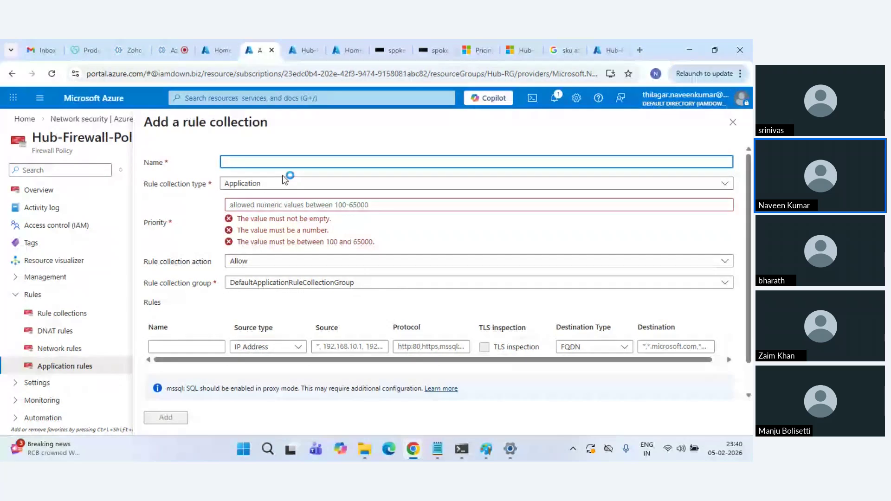
click(279, 161)
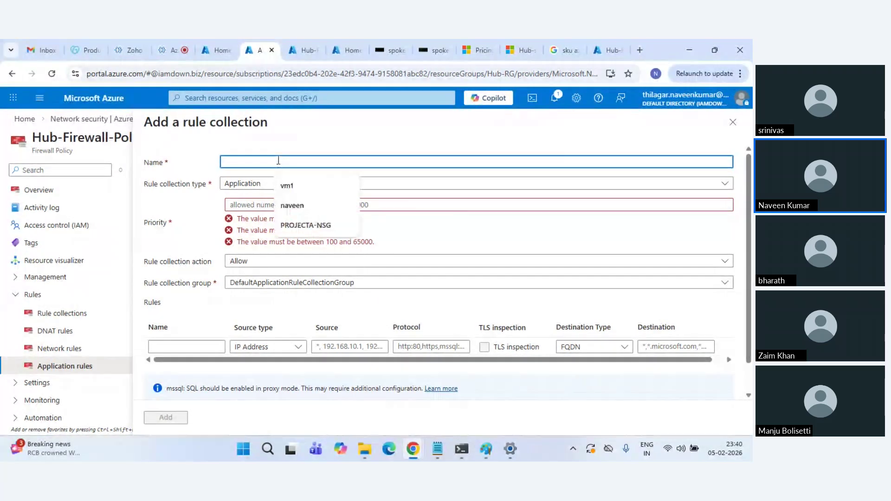
text(allow)
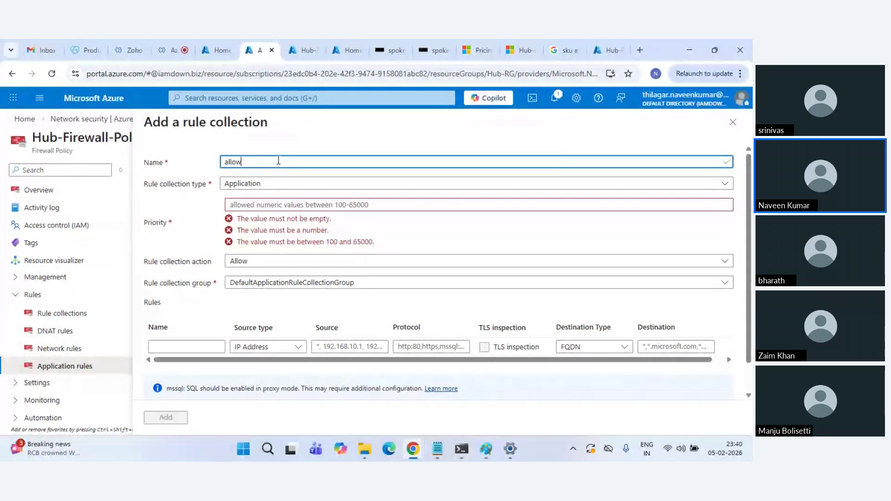
text(google)
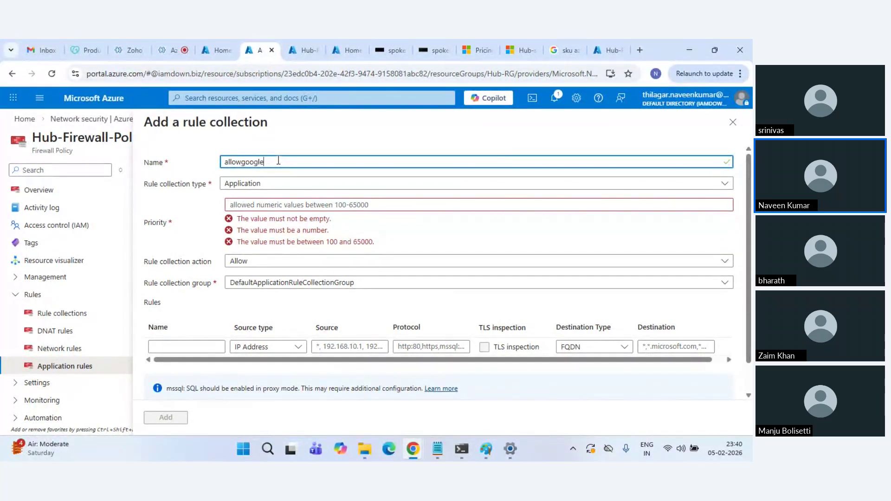
click(268, 188)
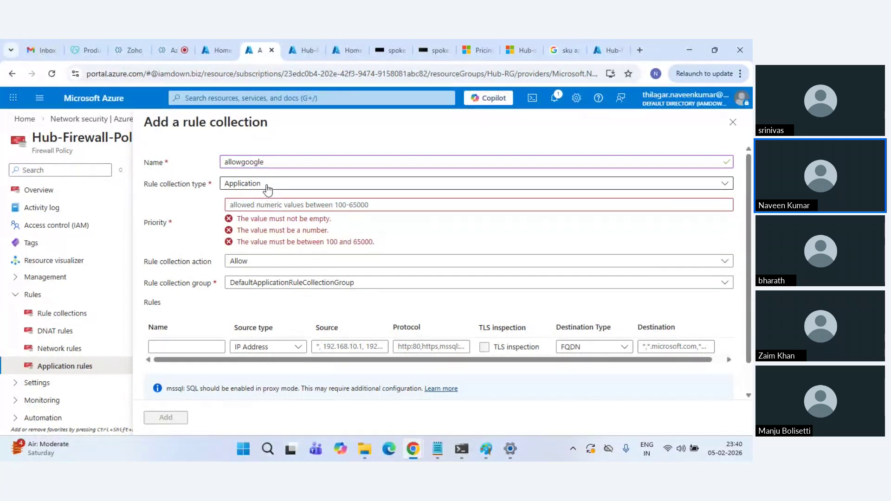
click(268, 188)
click(269, 188)
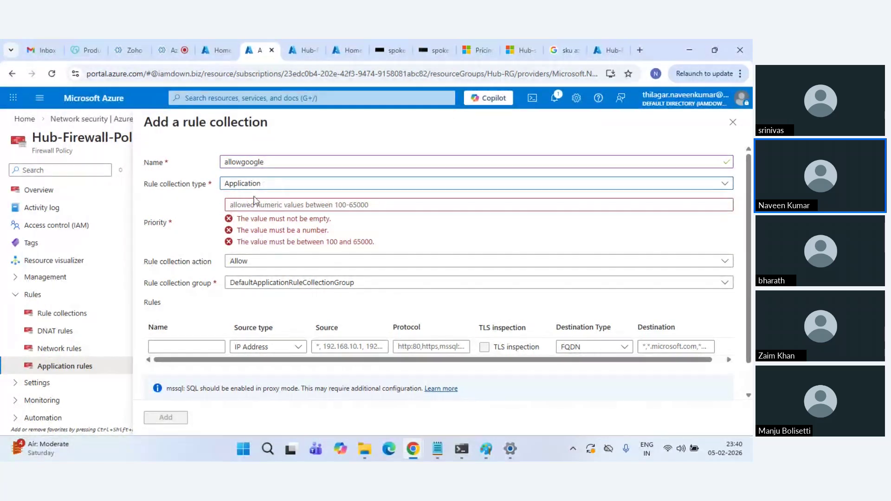
click(280, 208)
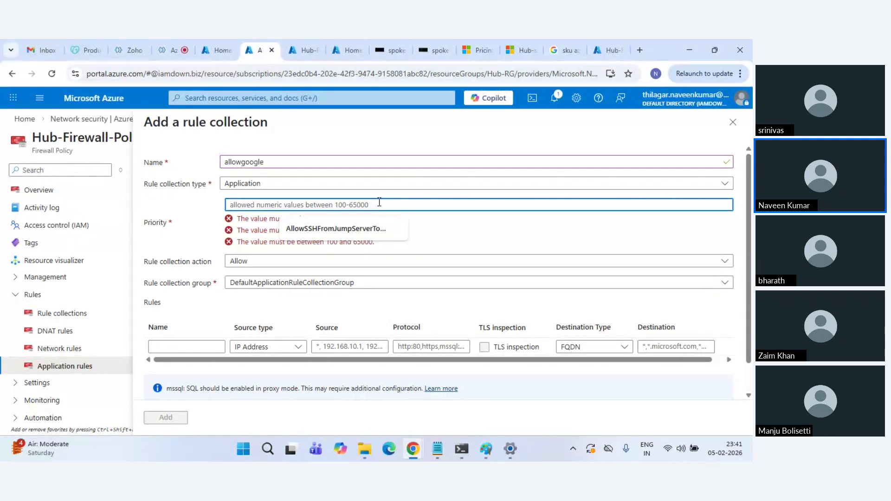
text(1500)
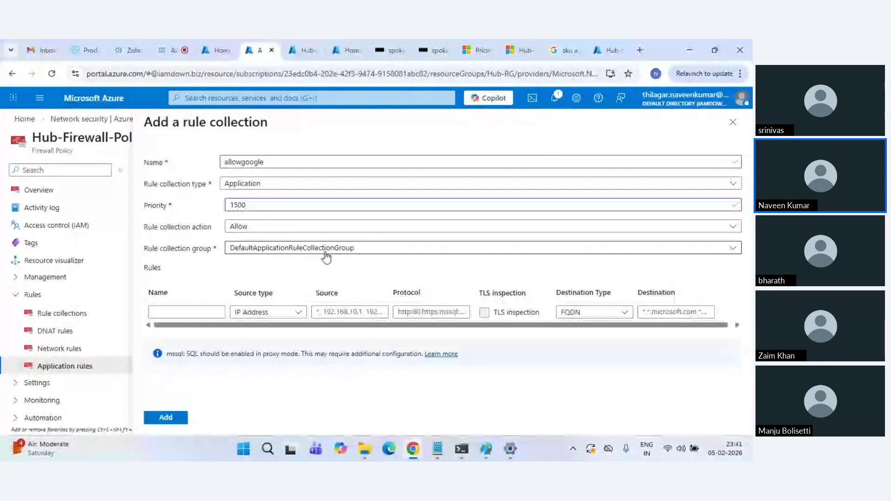
click(327, 253)
click(326, 253)
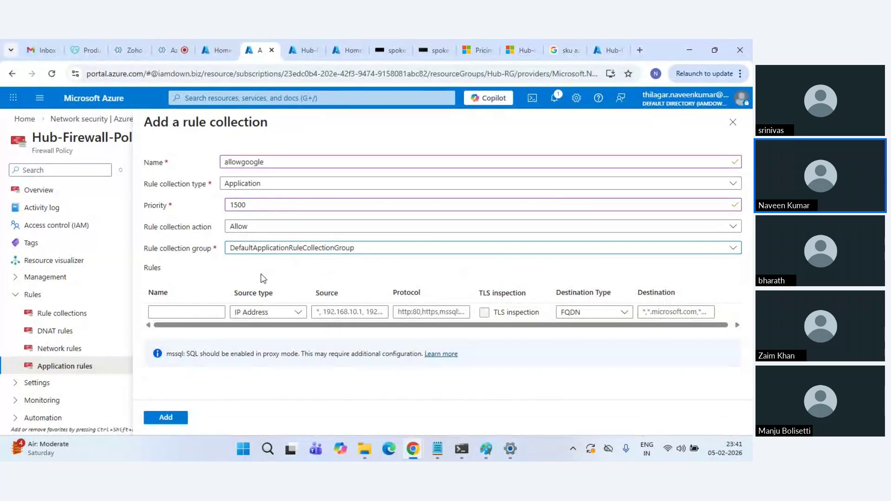
Name the collection's first rule AllowInternet and set its source type to IP Address
click(194, 310)
text(Allo)
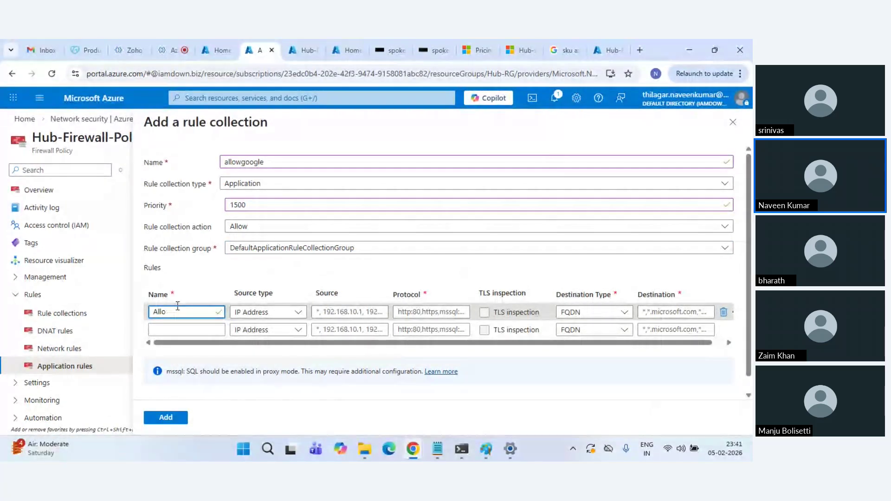
text(wInternet)
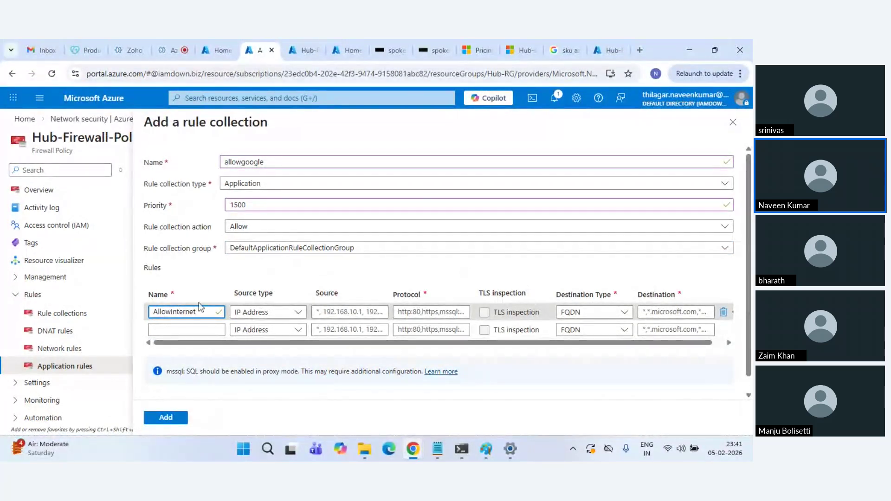
click(260, 315)
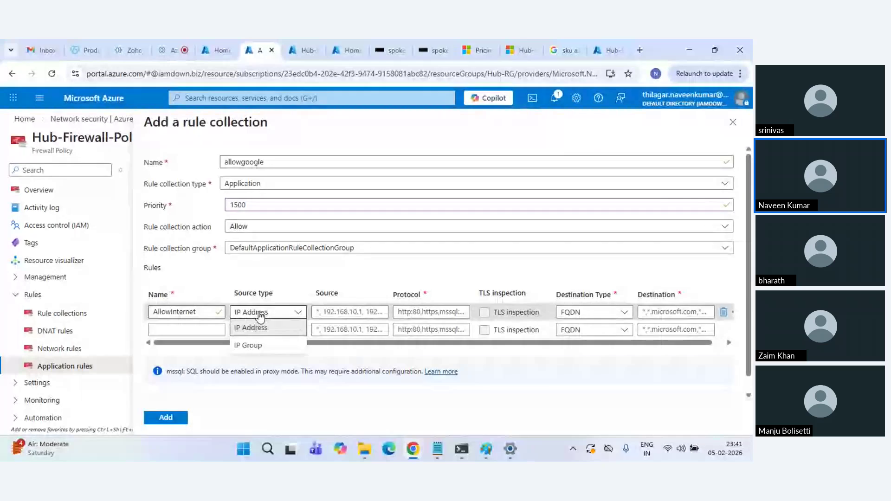
click(266, 327)
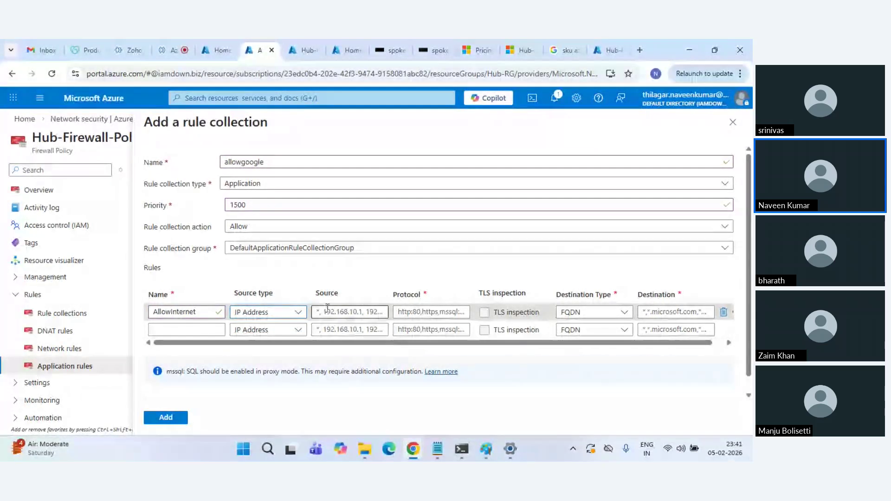
click(325, 312)
mouse_move(617, 41)
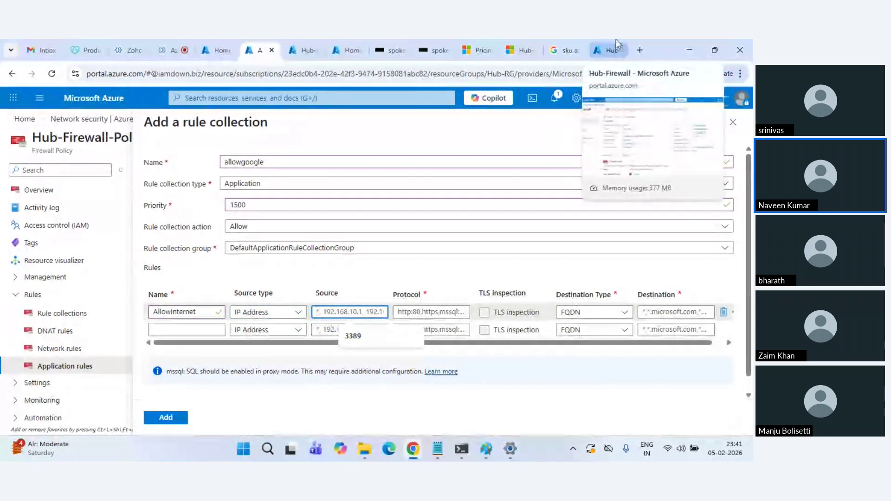
Copy spoke2-vm1's private IP 10.20.1.5 from the Virtual machines list and return to the form
click(617, 41)
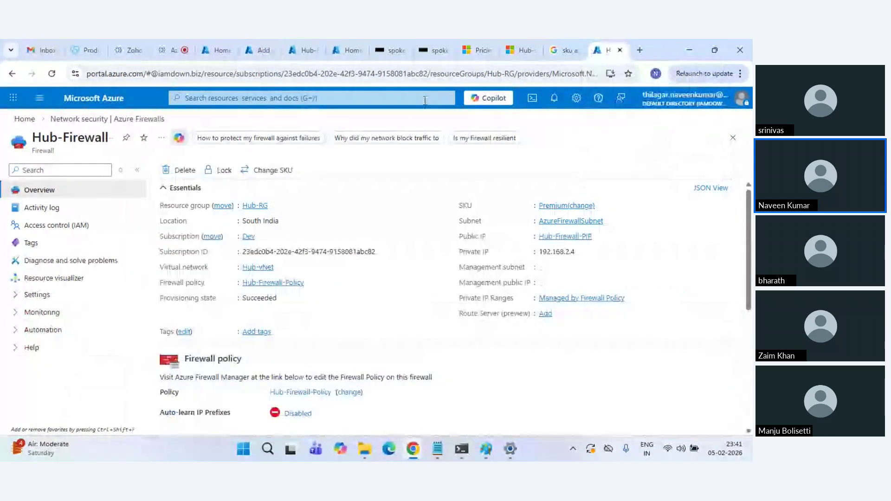
click(93, 99)
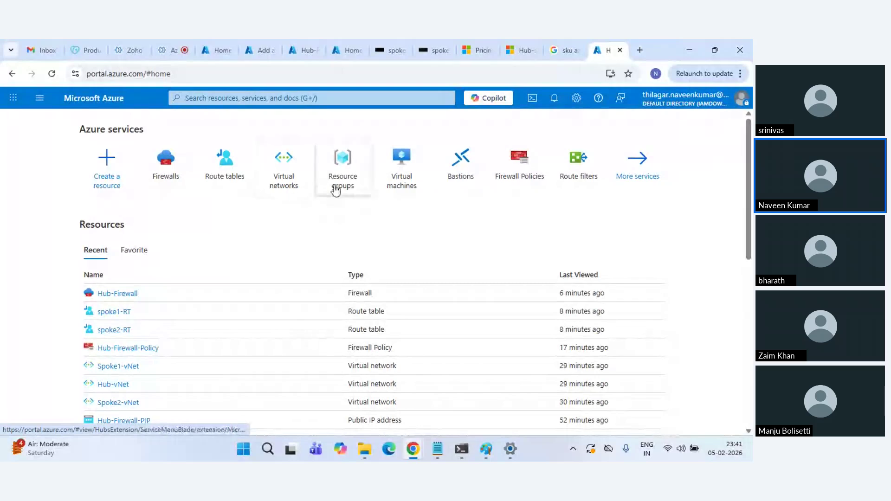
click(403, 186)
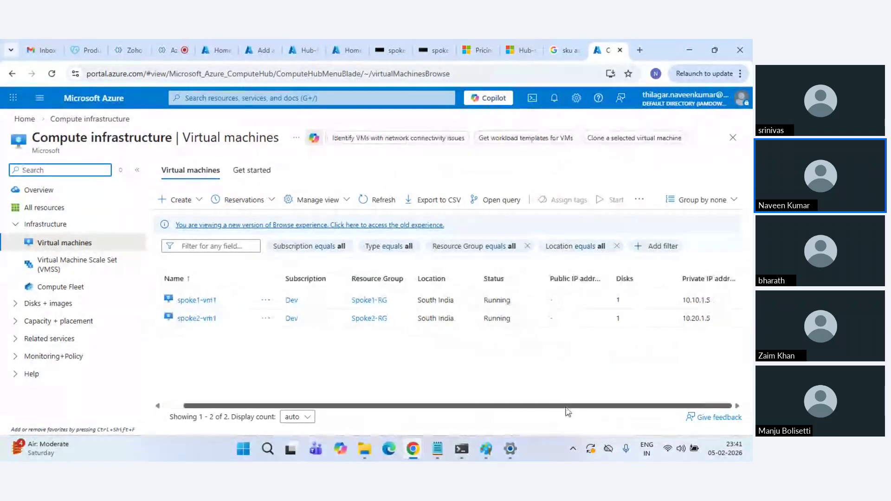
double_click(695, 318)
key(ctrl+c)
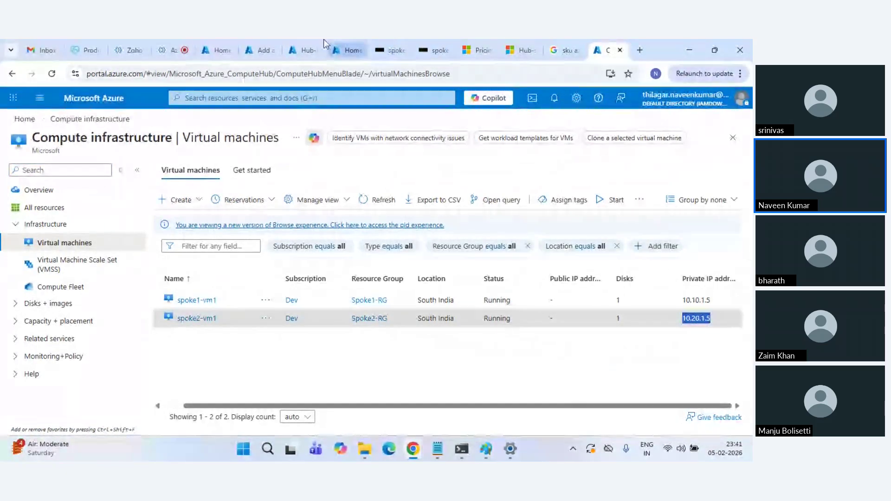
click(223, 42)
Paste 10.20.1.5 as AllowInternet's source and enter http,https as its protocol
click(249, 42)
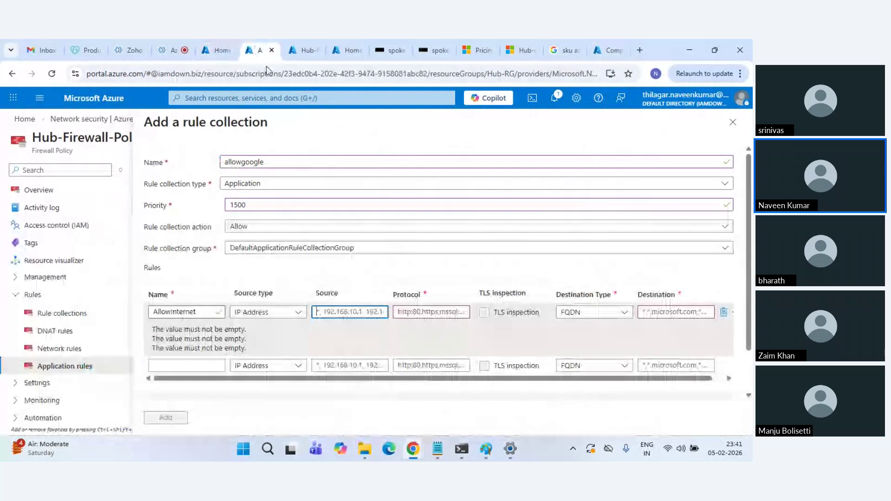
key(ctrl+a)
key(ctrl+v)
click(437, 313)
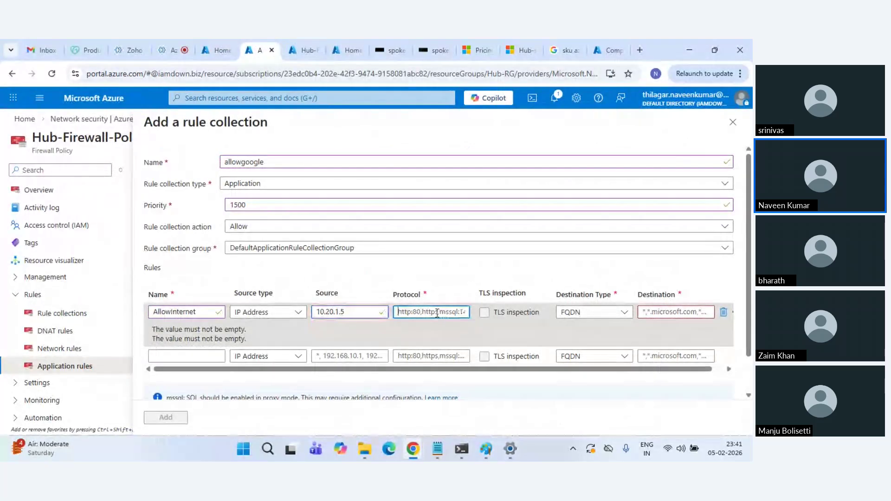
text(http)
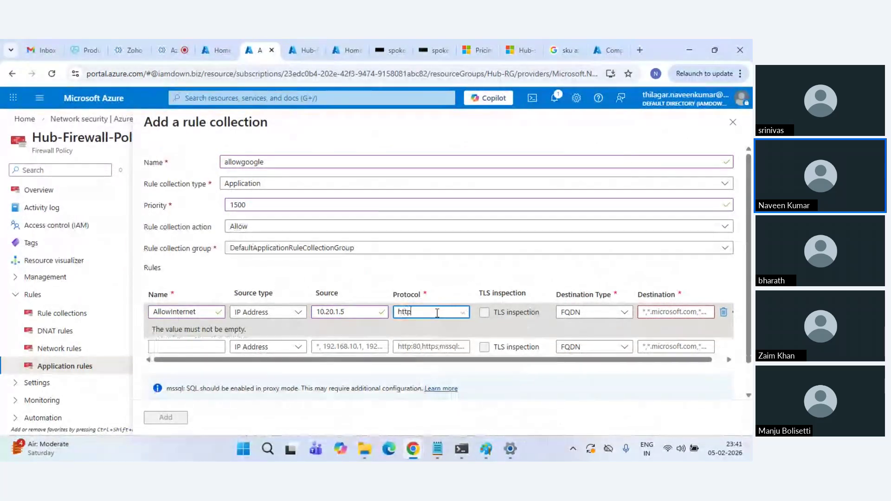
text(:)
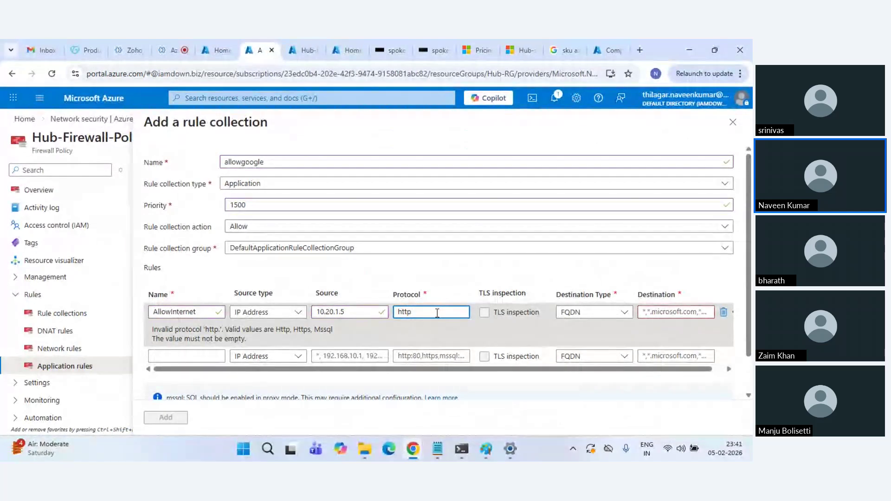
text(,https)
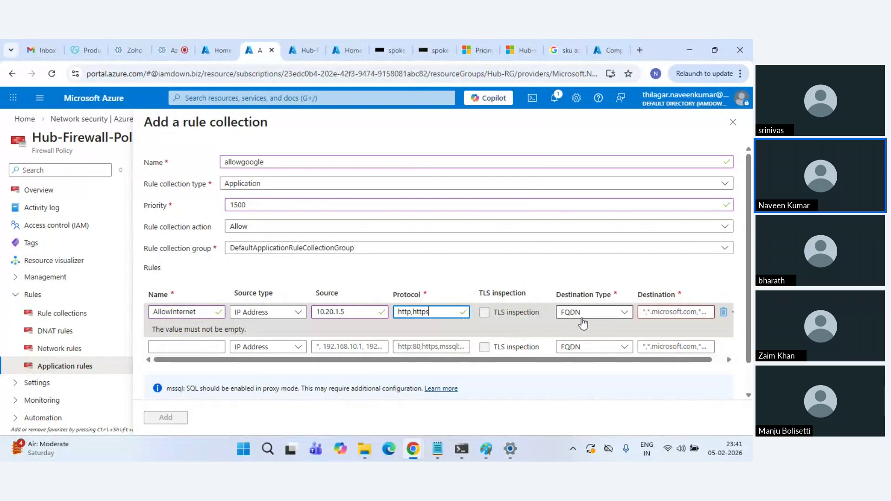
click(609, 317)
Keep FQDN as destination type and set destination *.google.com, committing the row
click(609, 317)
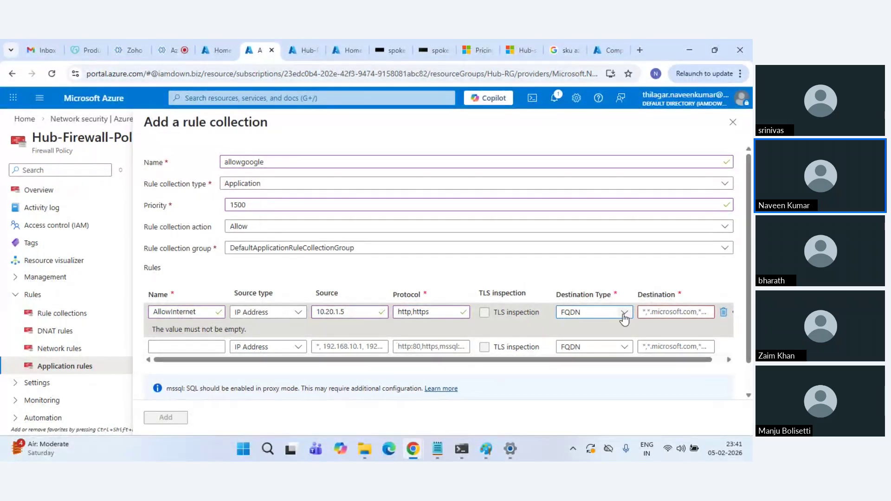
click(624, 318)
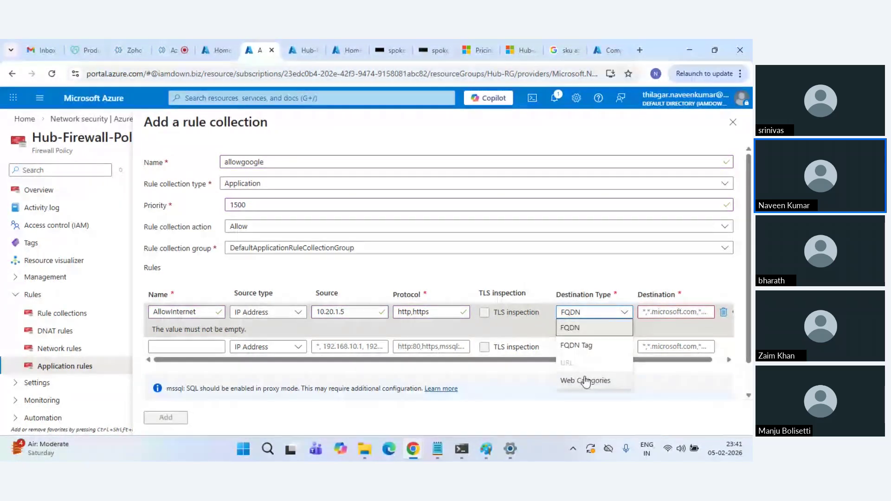
click(598, 332)
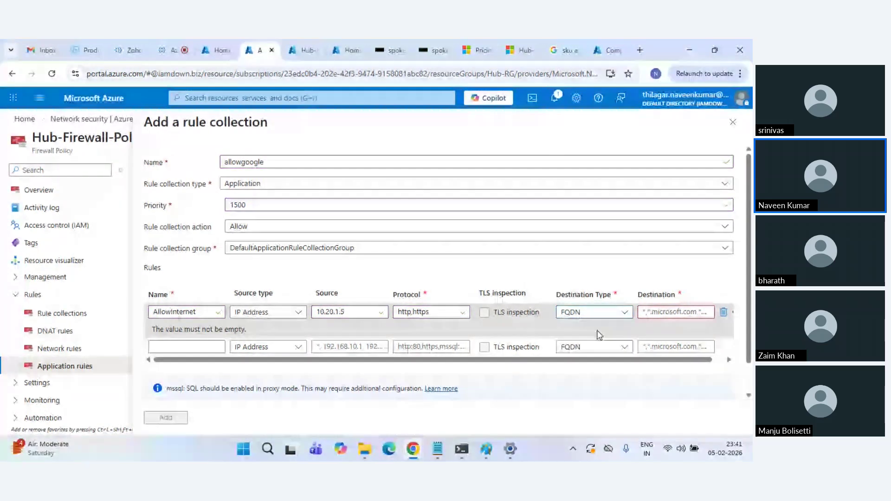
click(664, 315)
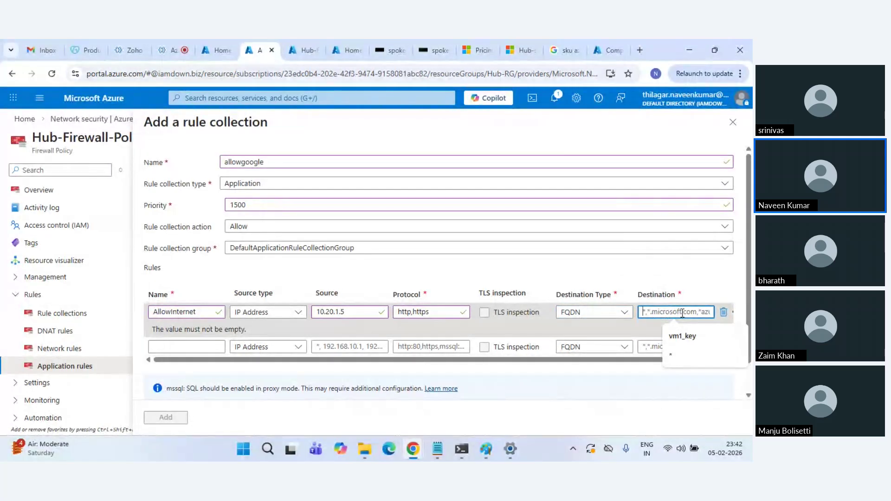
text(google)
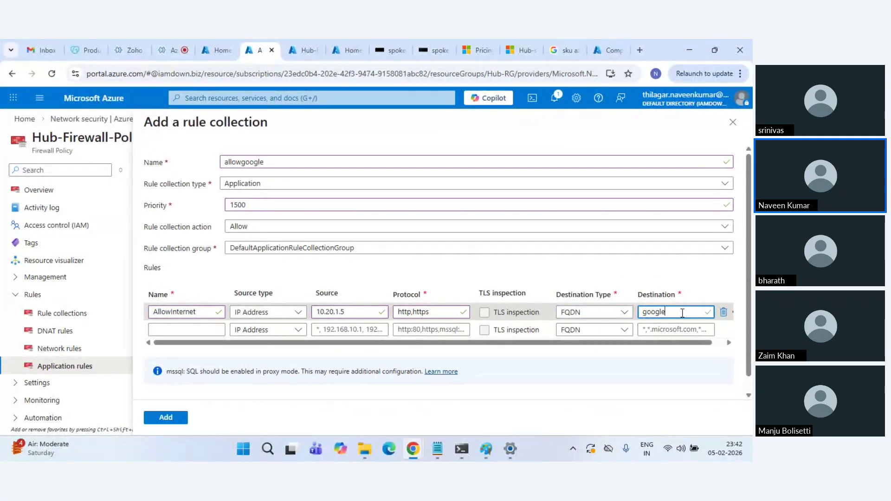
text(.com)
key(Home)
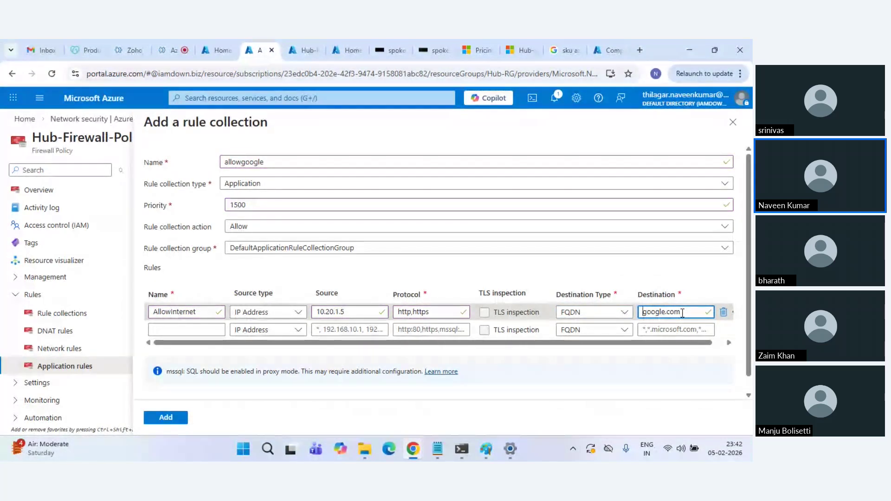
text(*.)
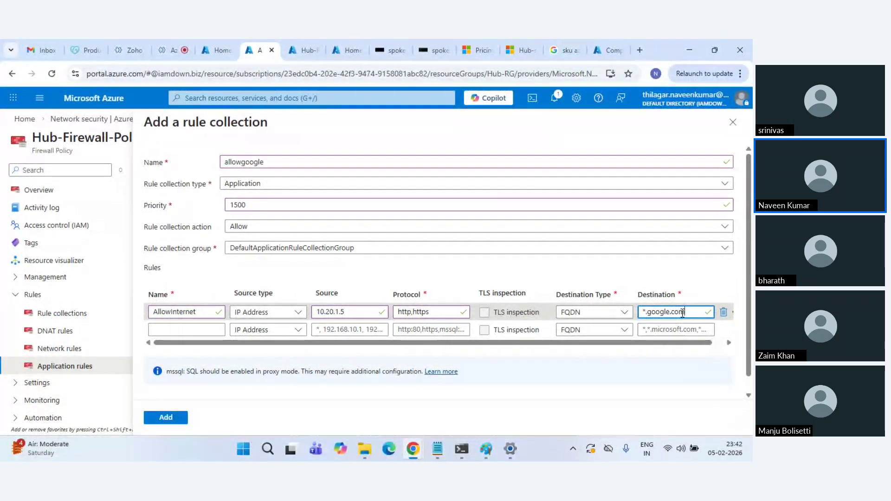
click(676, 330)
text(*.google.com)
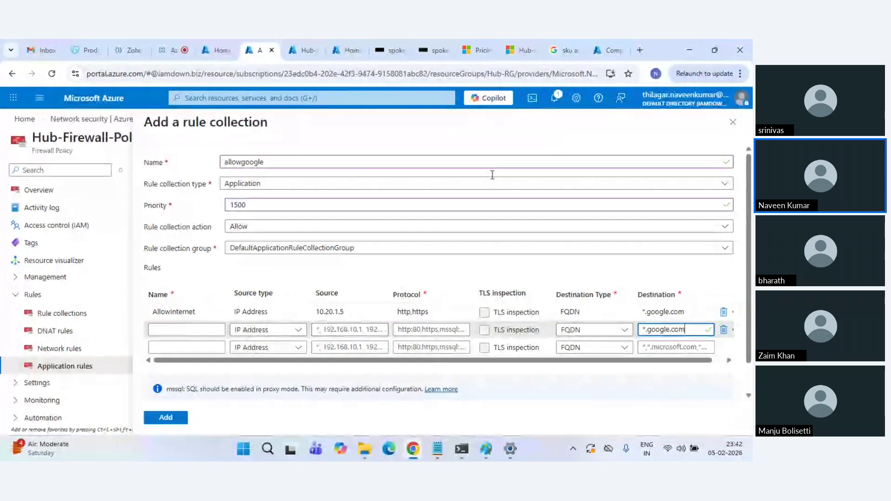
click(604, 50)
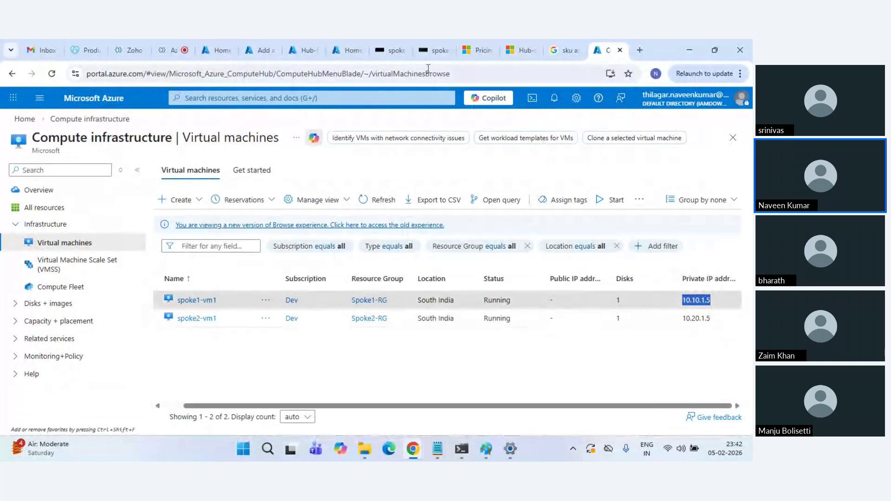
click(257, 49)
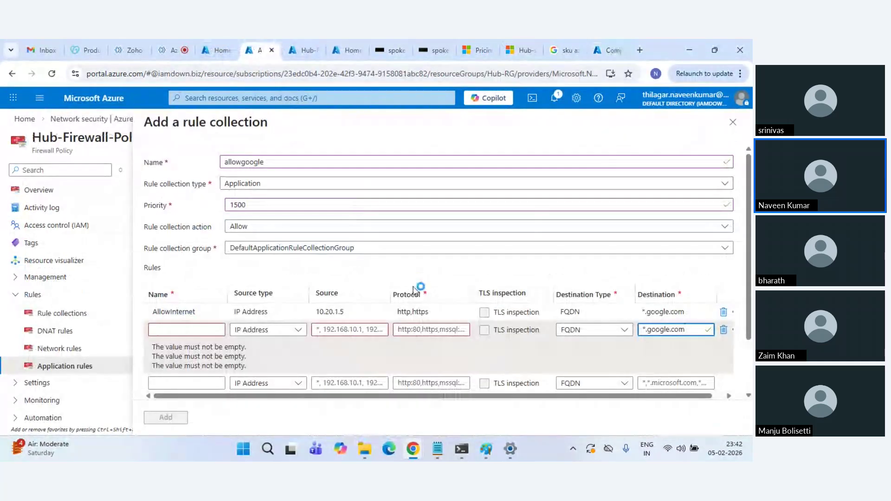
Give the second rule source 10.10.1.5 and name the rules AllowInternetSp1 and AllowInternetSp2
click(448, 331)
click(360, 329)
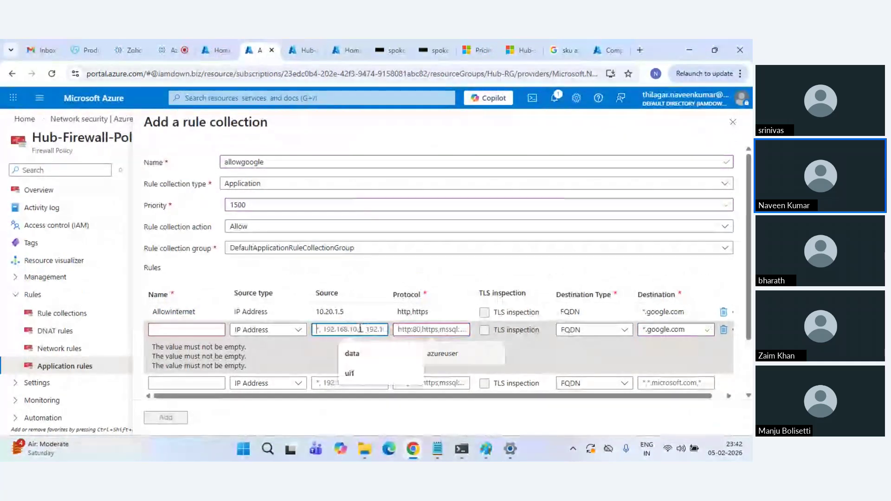
text(10.10.1.5)
click(181, 312)
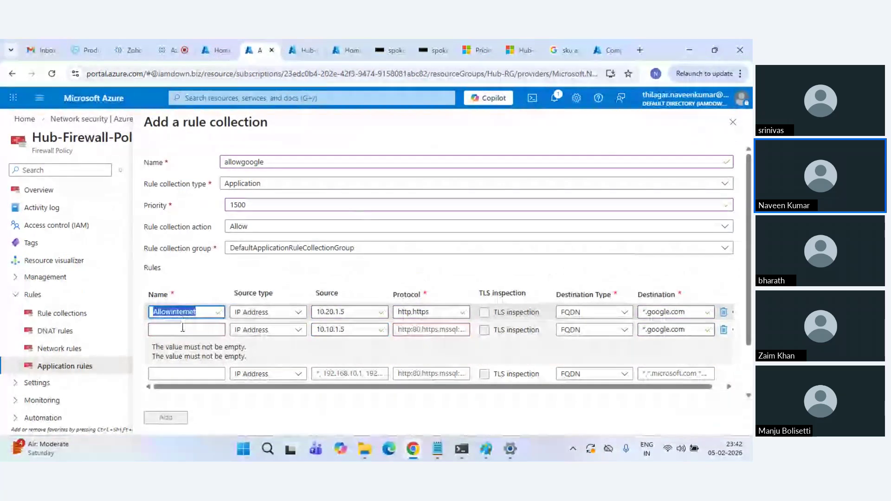
click(182, 329)
text(AllowInternet)
text(Sp)
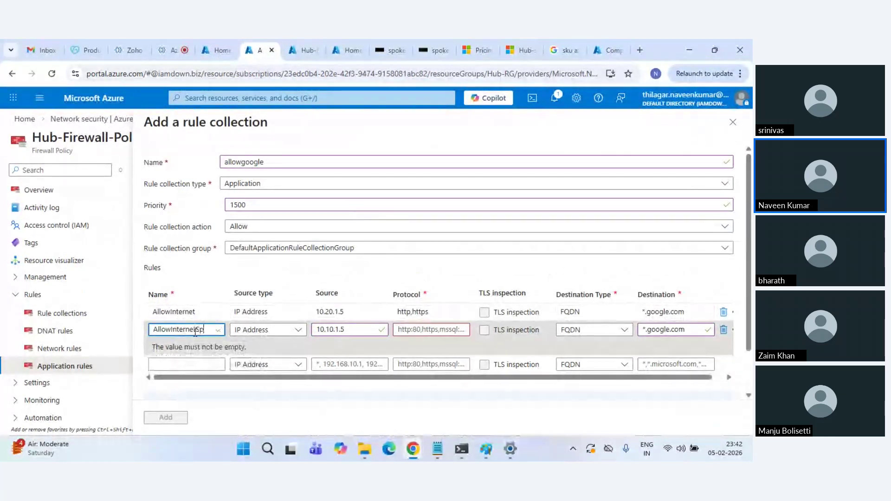
text(1)
click(206, 312)
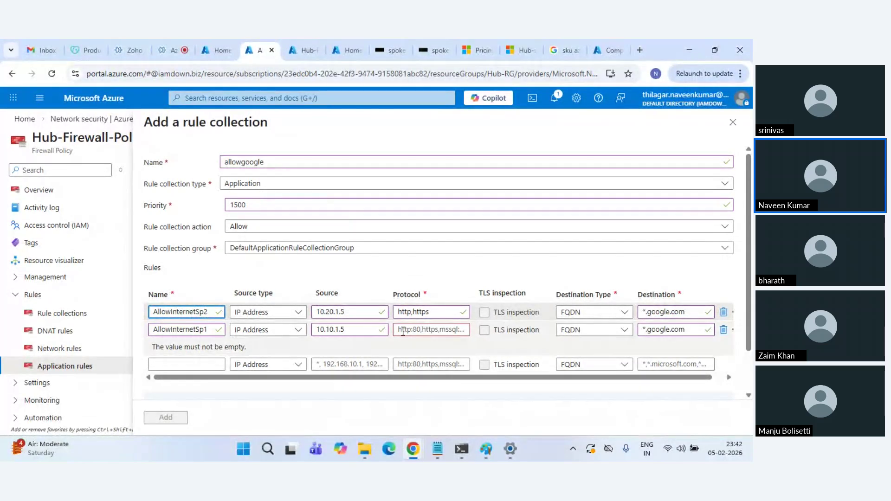
Set the second rule's protocol to http,https and add the allowgoogle collection
click(446, 330)
text(htt)
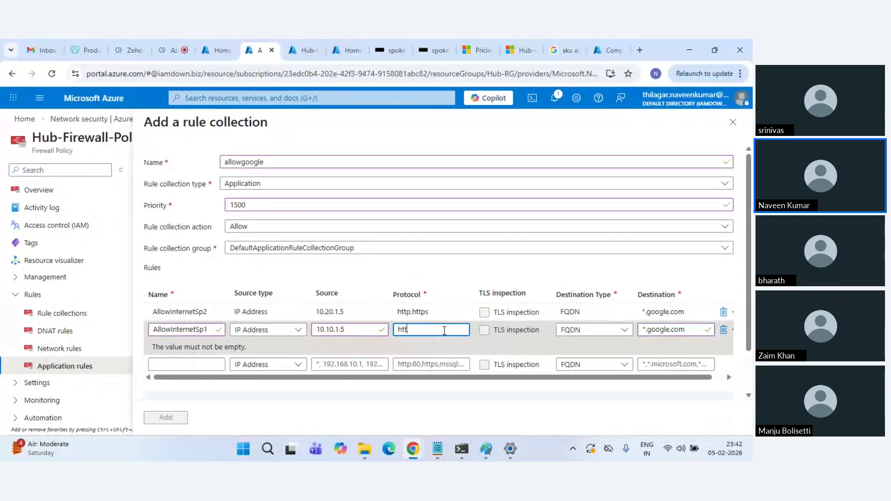
text(p,https)
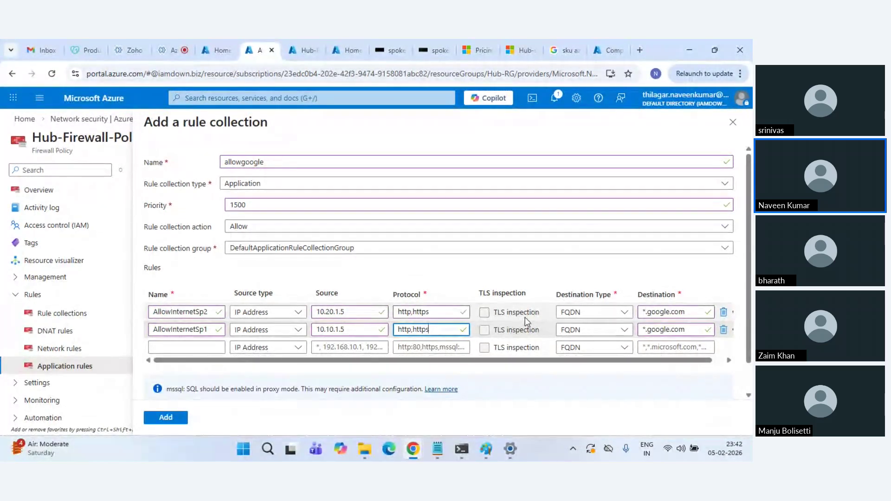
scroll(525, 316, down, 1)
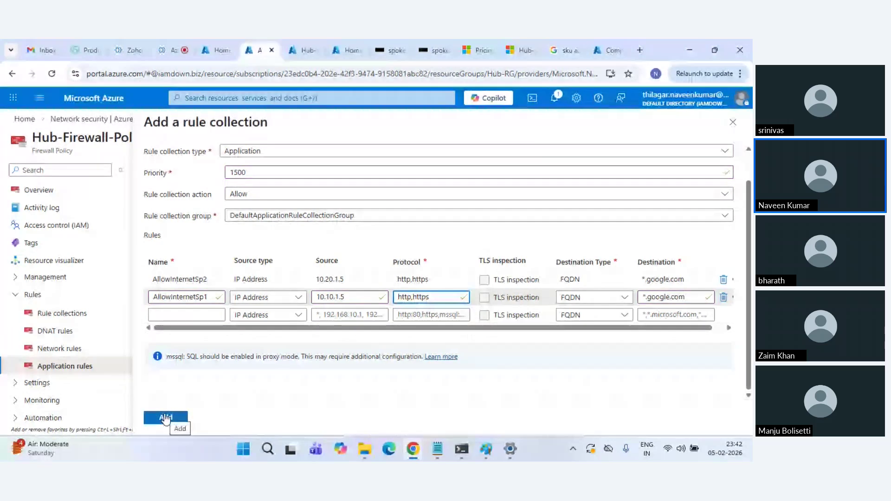
click(166, 418)
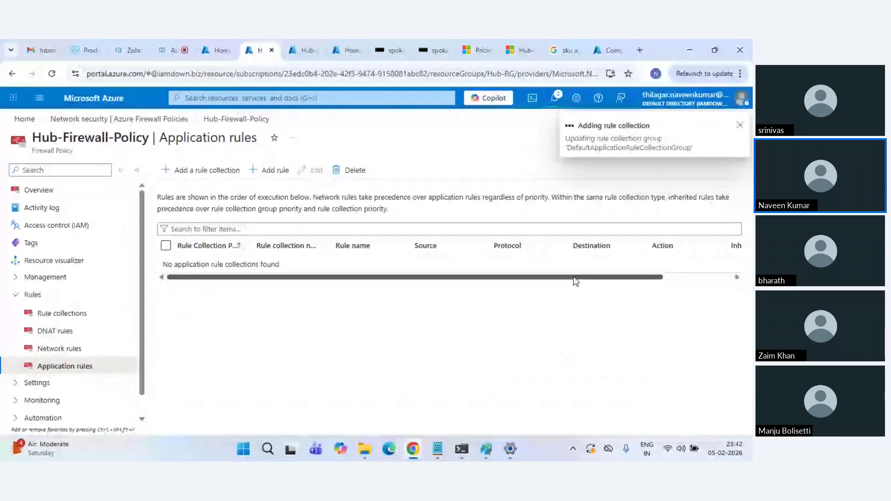
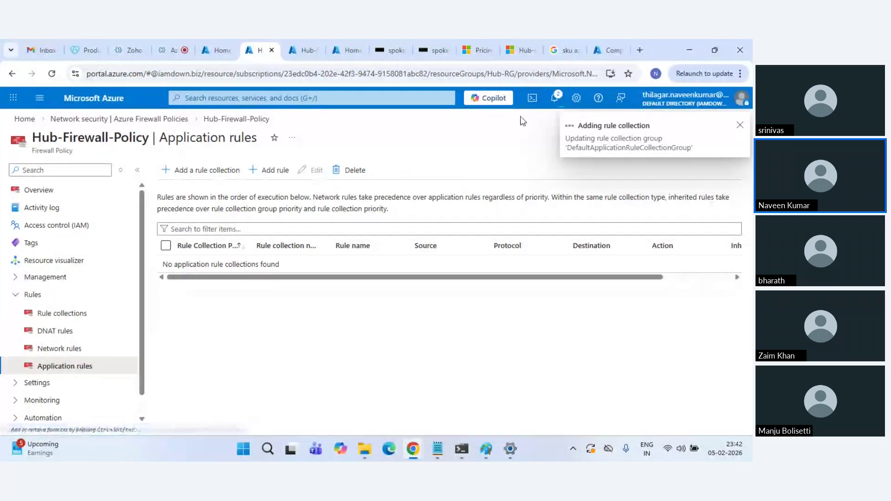
Open Hub-Firewall-Policy's DNAT rules page
click(70, 334)
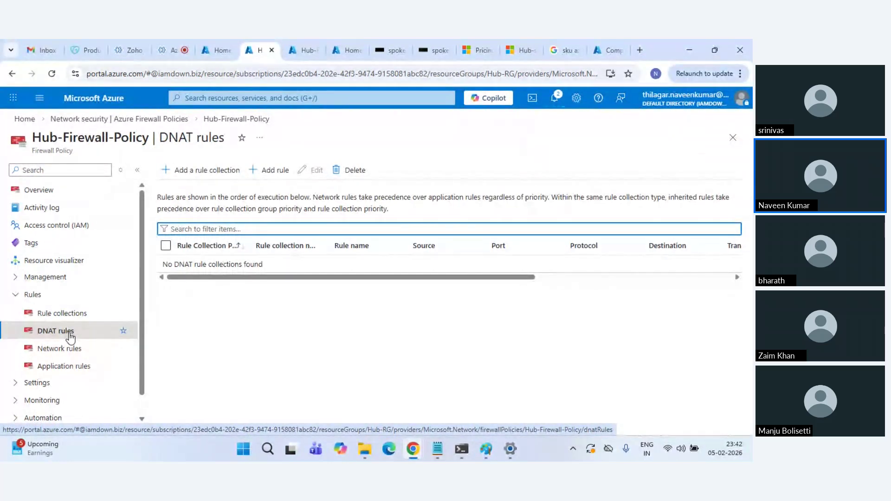
Start a rule collection RDPForSP1VM1 with priority 1000 in DefaultDnatRuleCollectionGroup
click(229, 173)
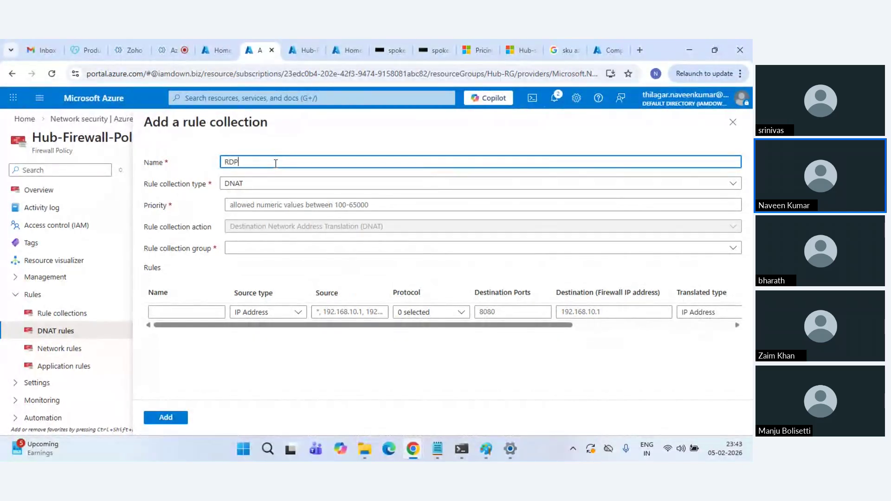
text(RDPForSP1VM1)
click(270, 207)
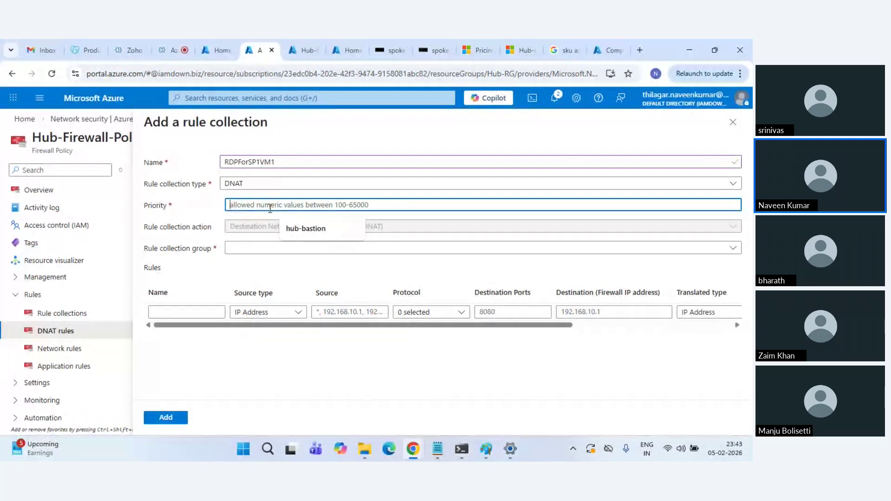
text(1000)
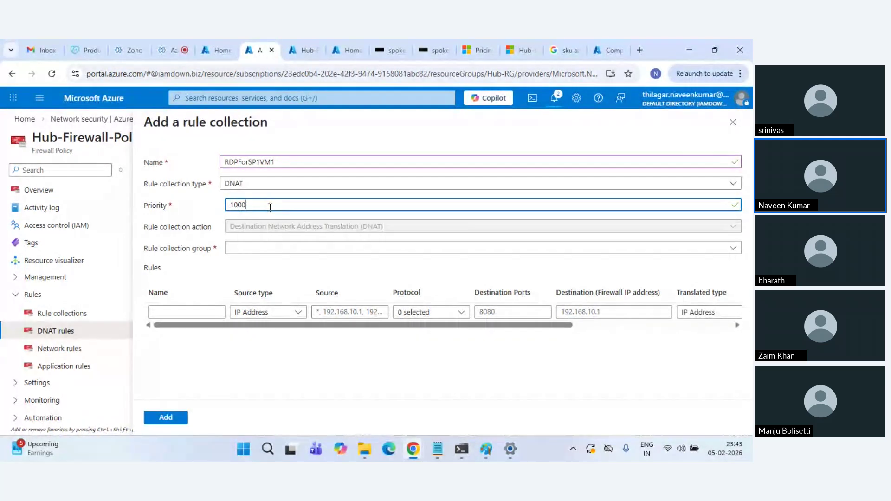
click(266, 247)
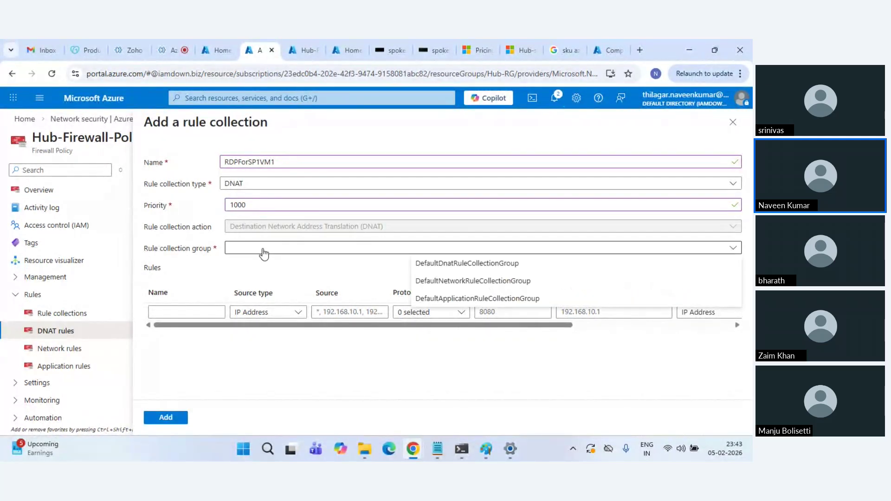
click(519, 264)
Name the collection's first rule RDPRule and begin editing its source
click(188, 310)
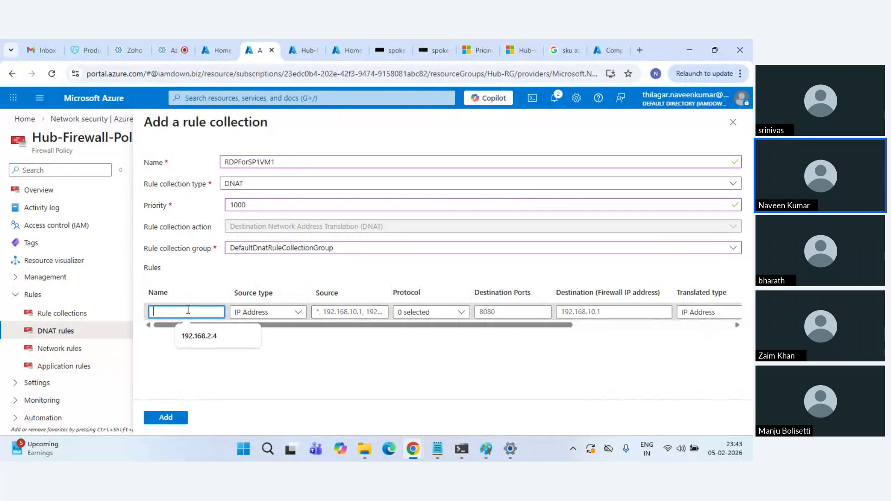
text(RDPRule)
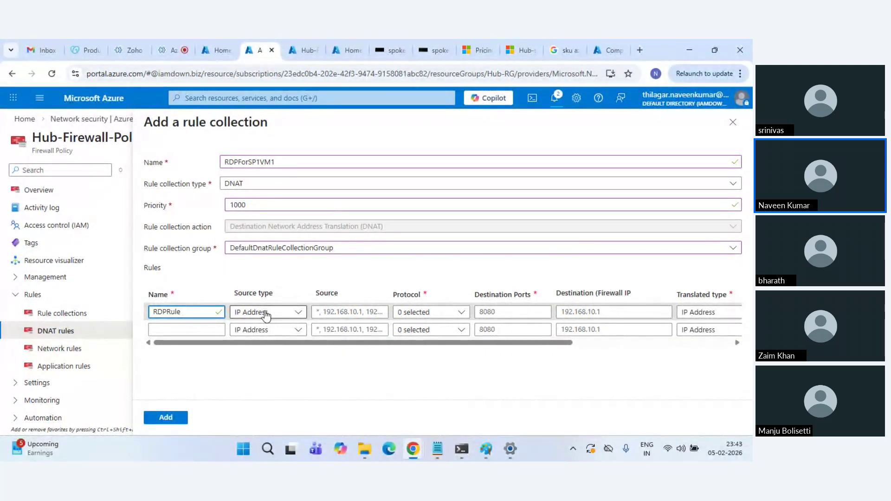
click(340, 314)
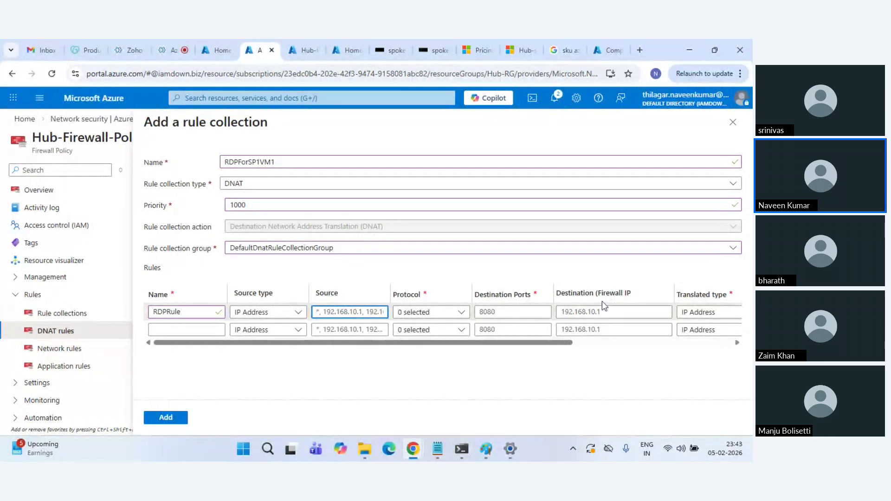
click(571, 344)
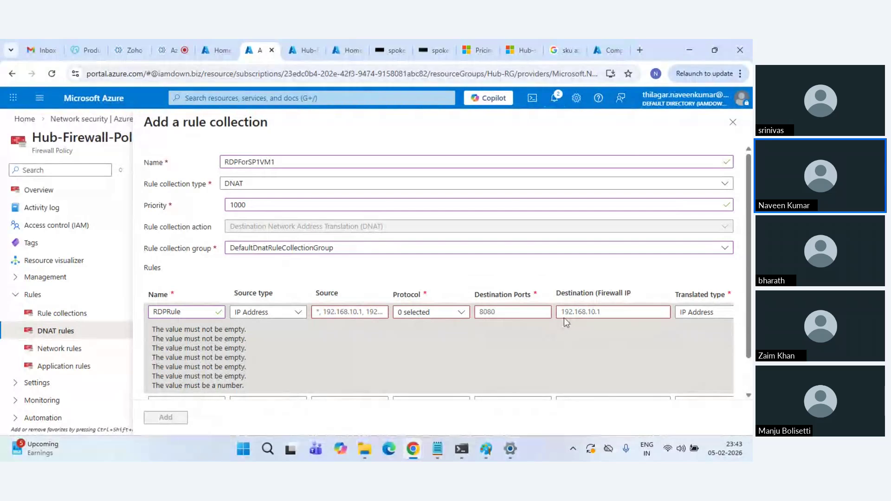
Give RDPRule source *, TCP protocol and destination port 3000, then bring up the Paint diagram
scroll(467, 377, down, 1)
drag(485, 382, 450, 378)
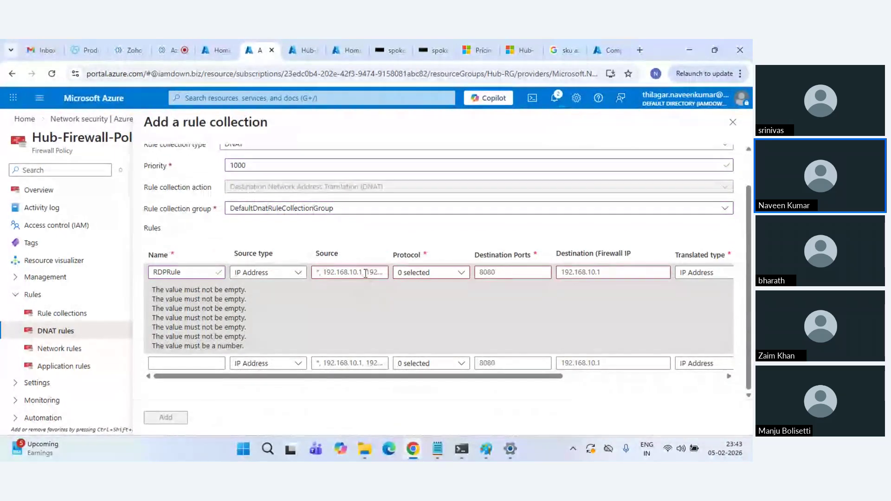
click(366, 274)
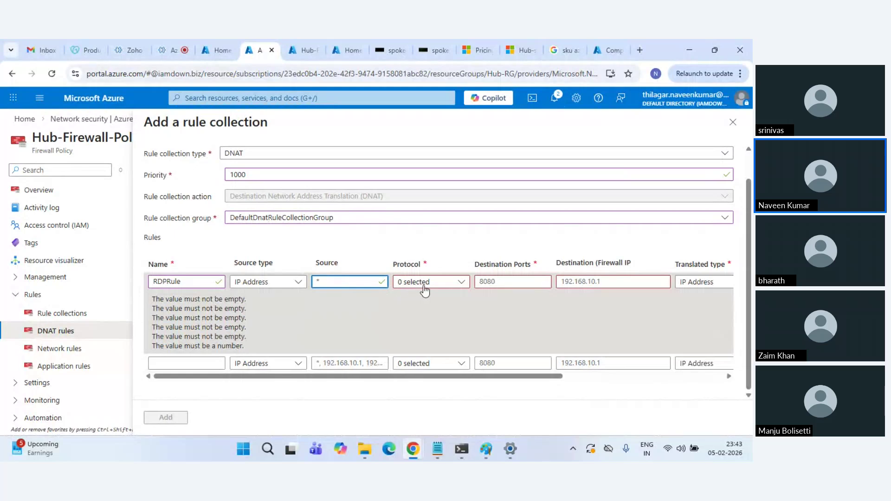
click(447, 284)
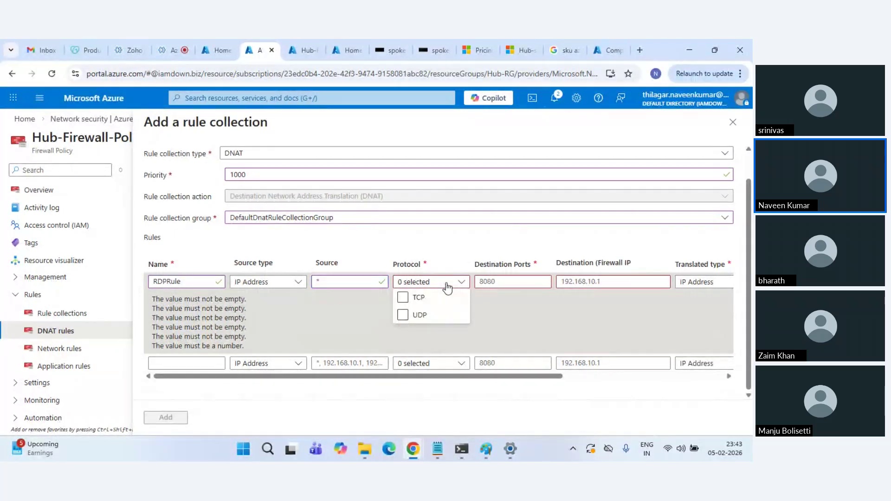
click(403, 297)
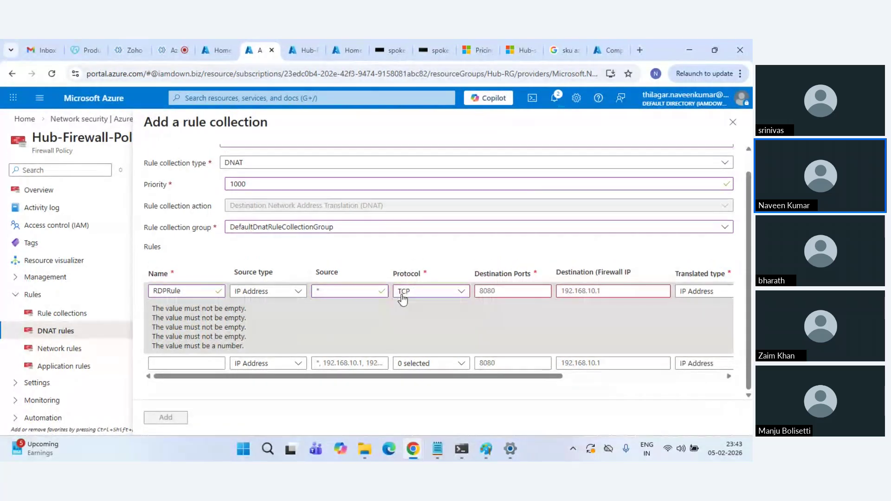
click(507, 293)
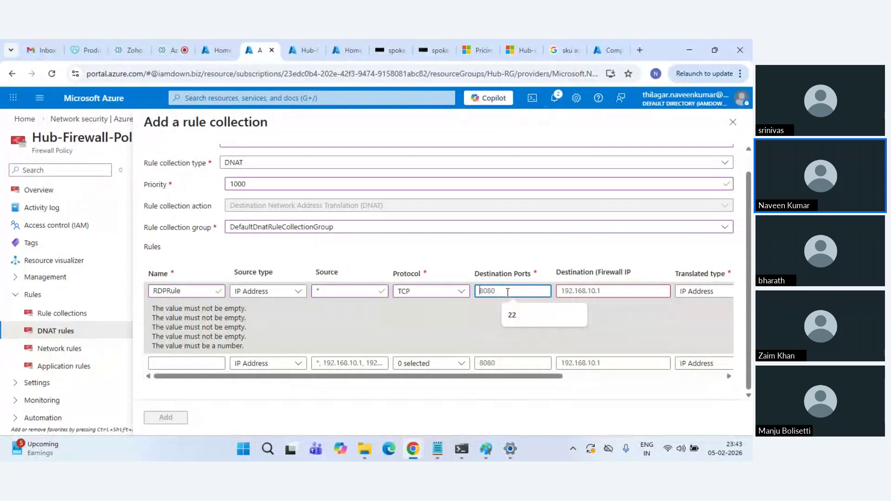
text(3000)
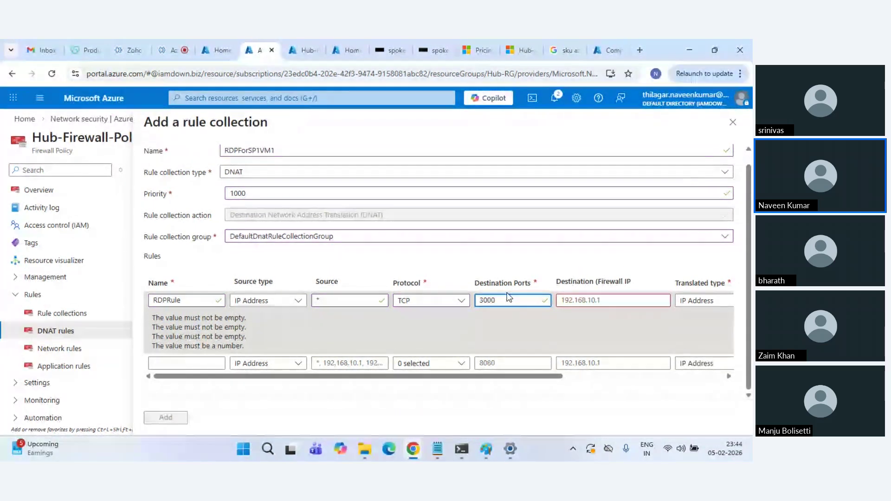
mouse_move(483, 453)
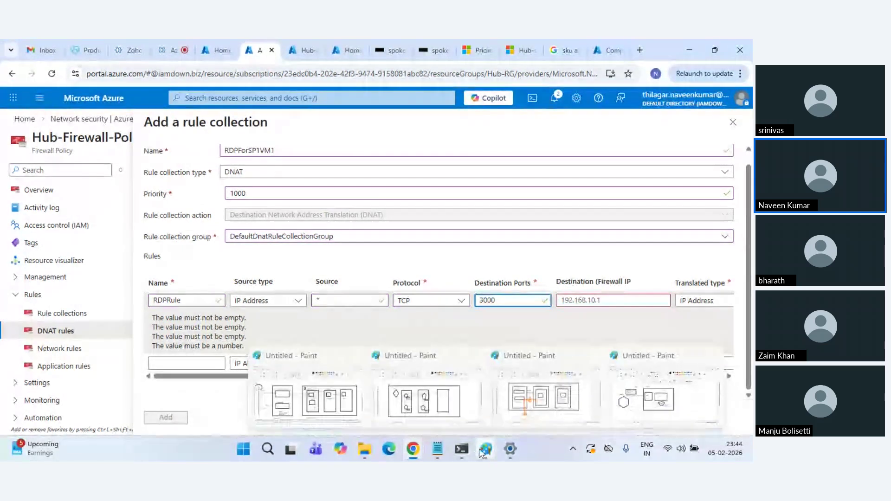
click(623, 419)
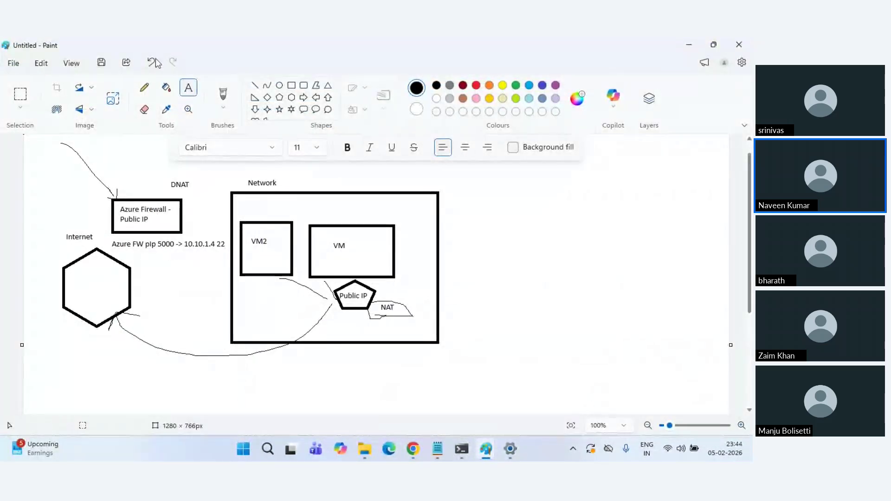
Underline '5000 ->' in the Paint diagram, then return to RDPRule's Destination (Firewall IP) field
click(144, 87)
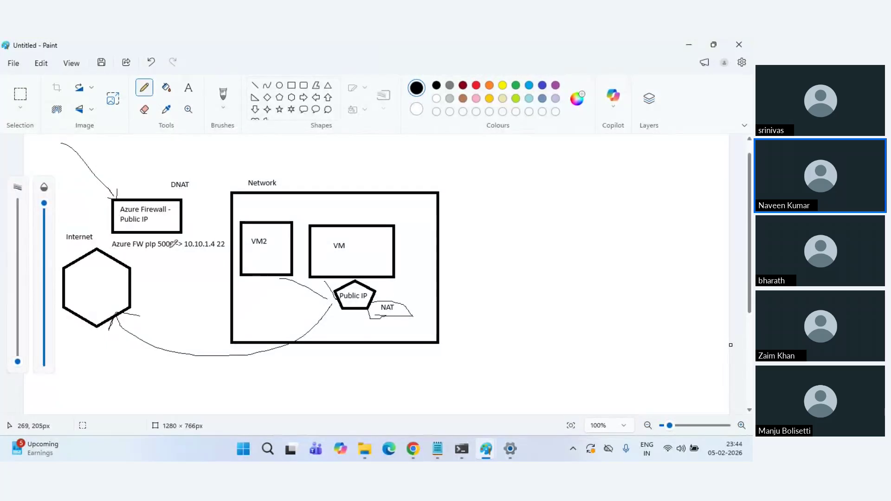
drag(157, 252, 181, 252)
key(alt+Tab)
click(607, 305)
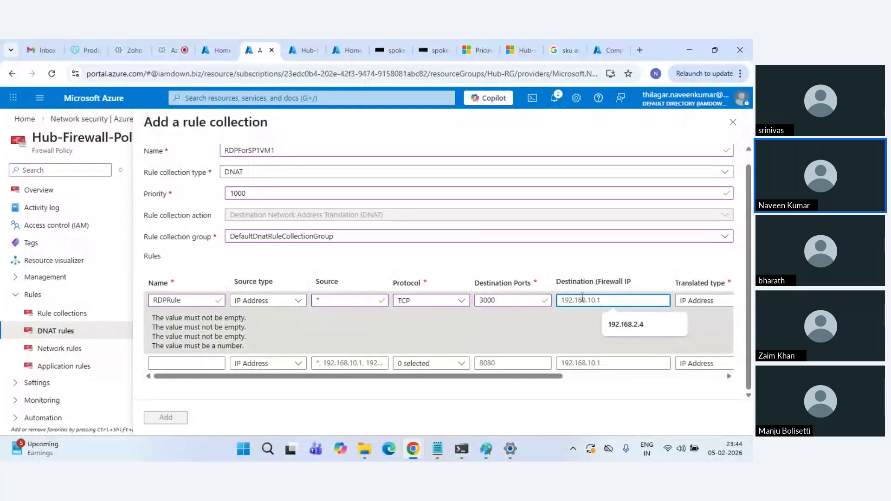
Copy Hub-Firewall-PIP's public IP 20.41.248.198 and paste it as RDPRule's destination
click(610, 47)
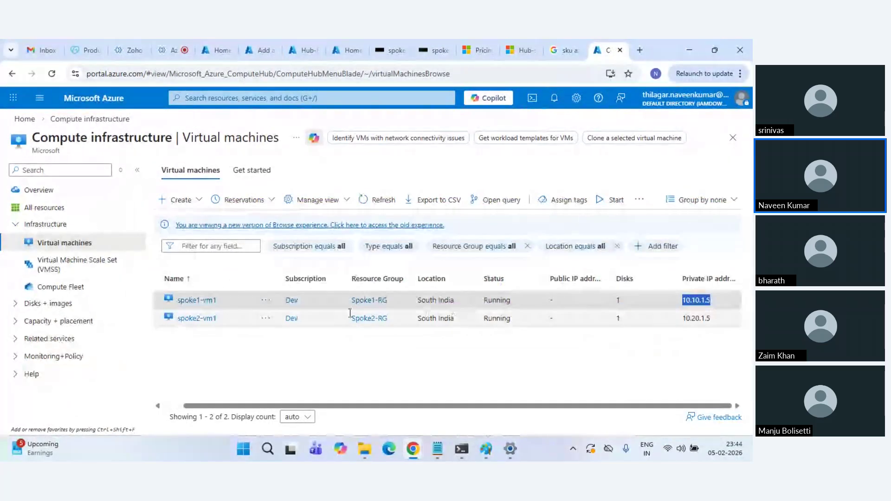
click(100, 104)
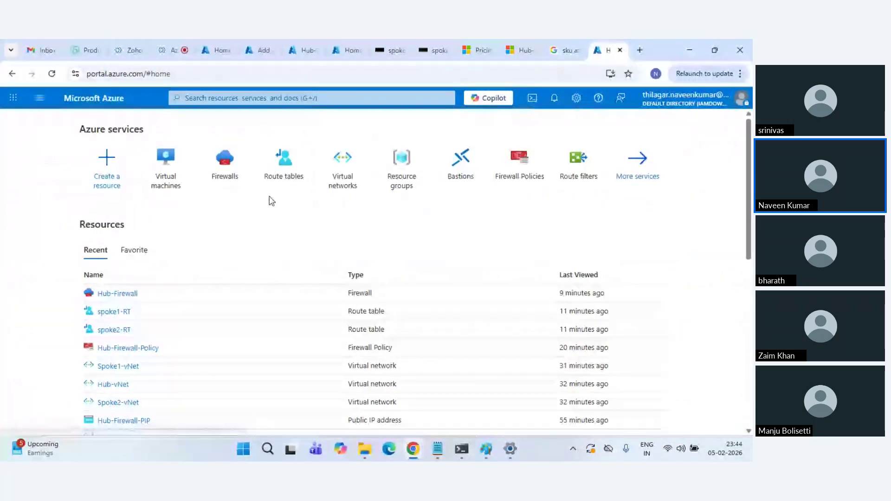
click(204, 186)
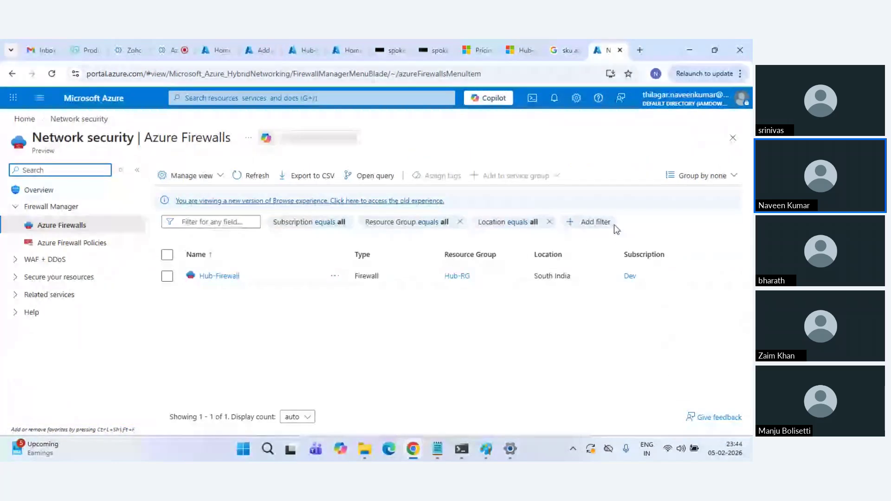
click(217, 277)
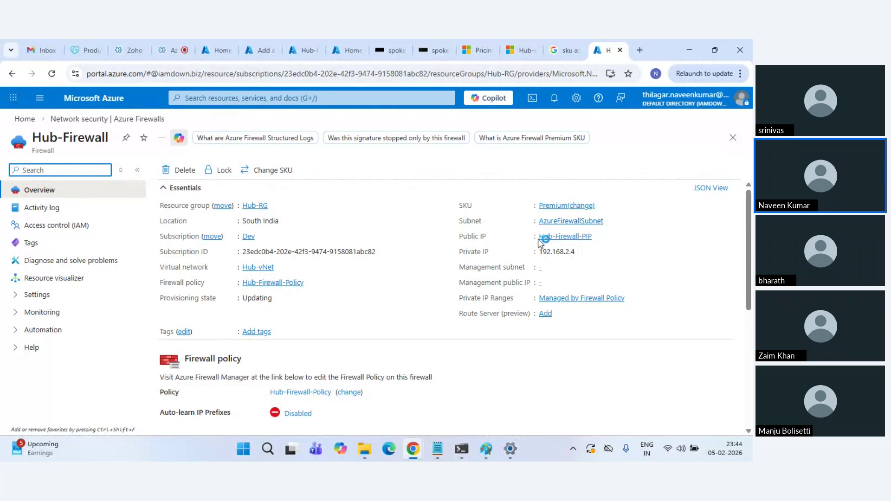
click(542, 237)
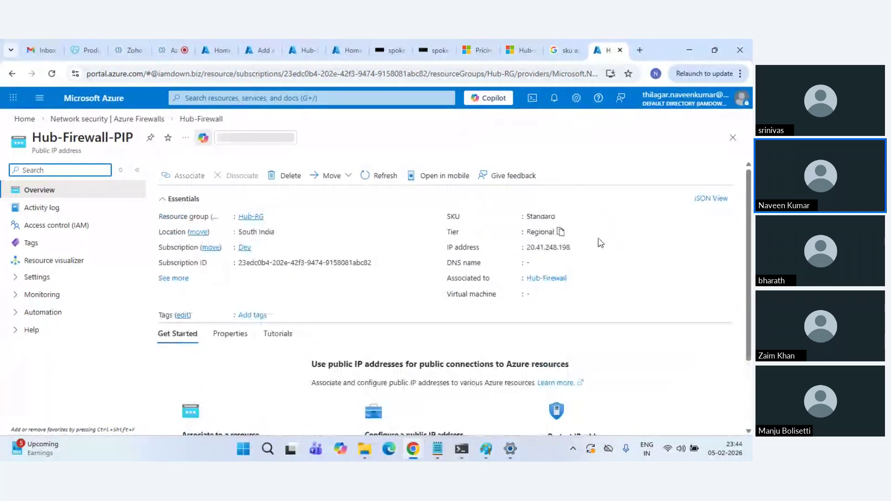
click(577, 247)
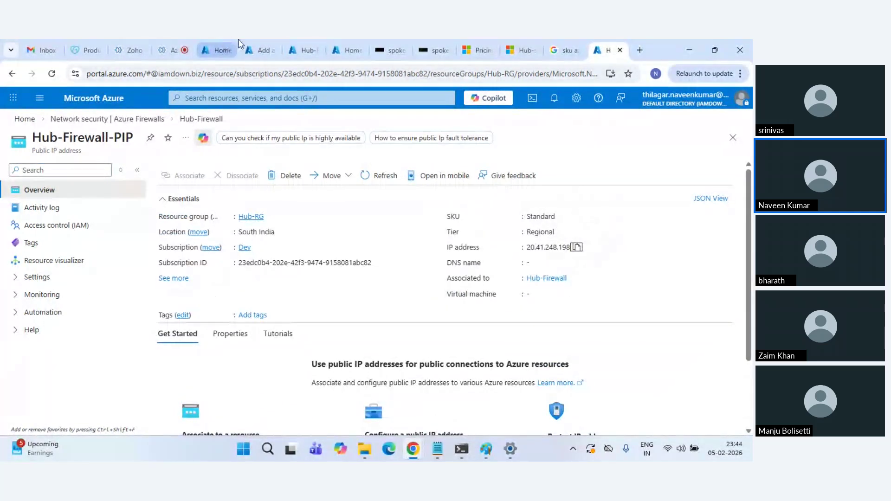
click(260, 50)
key(ctrl+v)
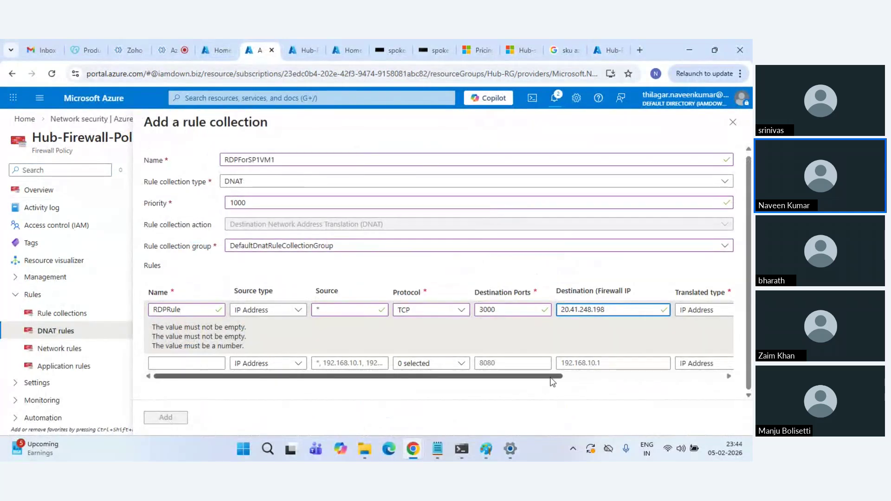
Open portal.azure.com in a new browser tab
drag(553, 381, 609, 378)
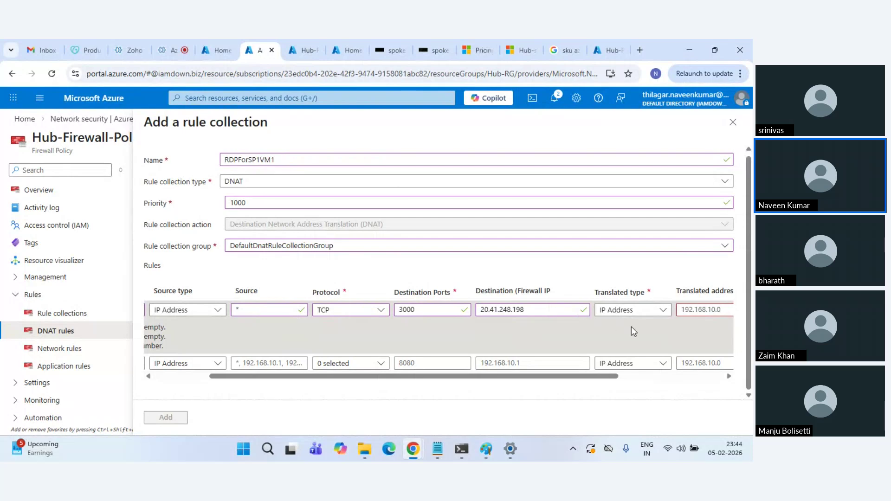
drag(614, 376, 680, 378)
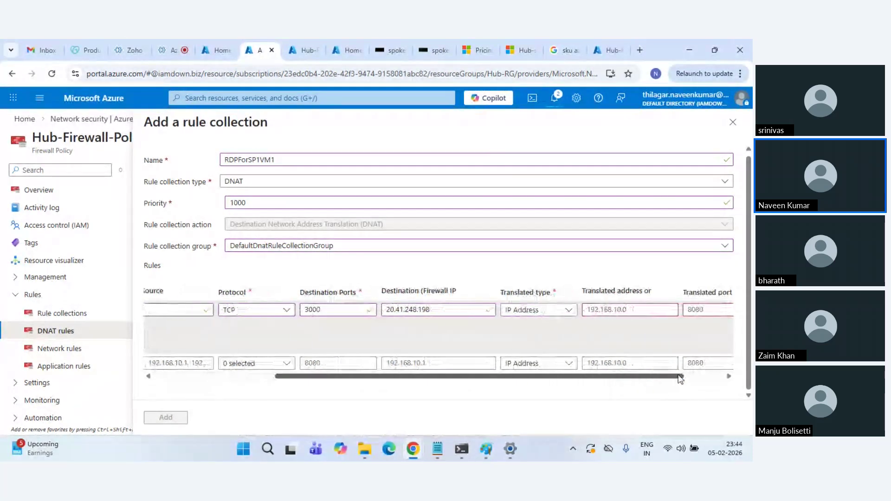
click(634, 312)
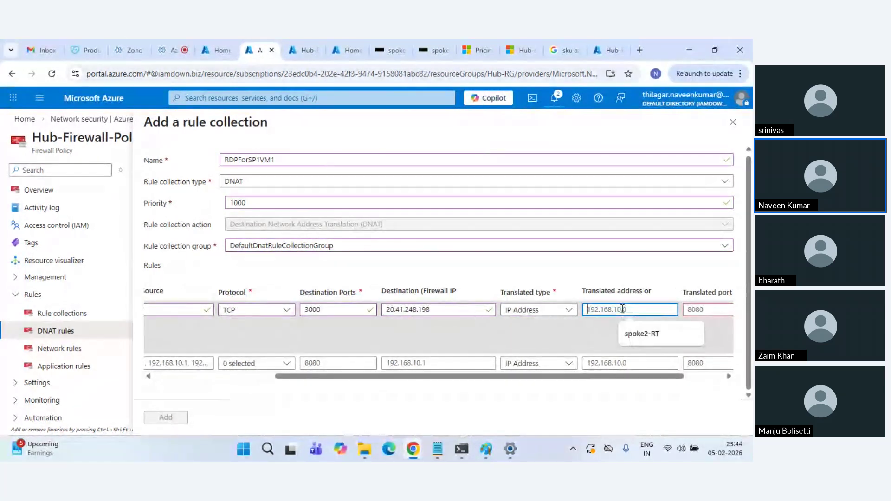
click(598, 47)
click(640, 50)
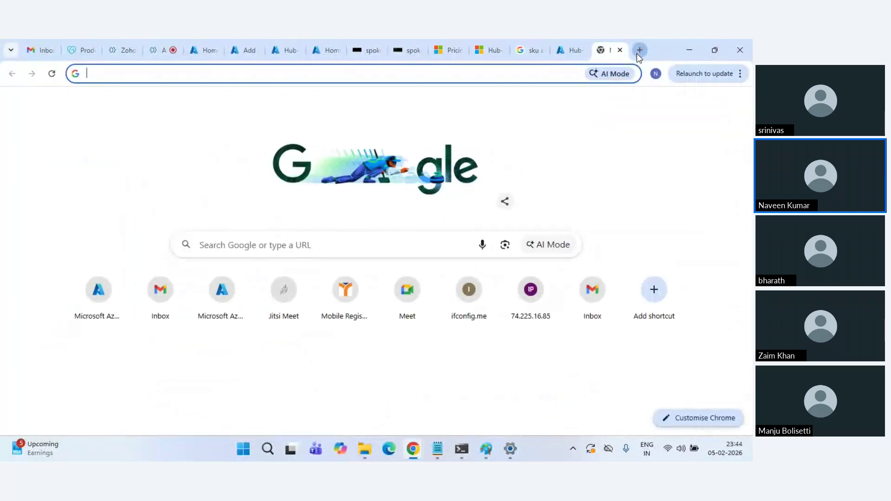
text(portal.azure.com)
key(Return)
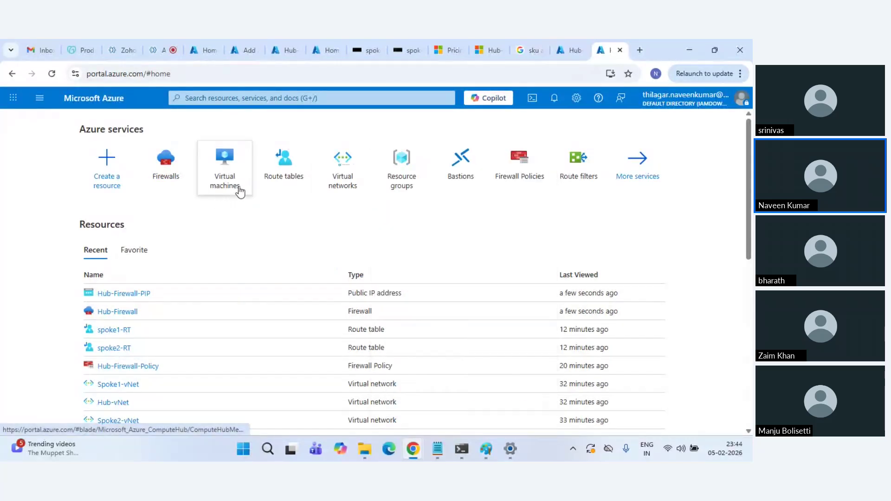
Paste spoke1-vm1's private IP 10.10.1.5 as RDPRule's translated address
click(240, 191)
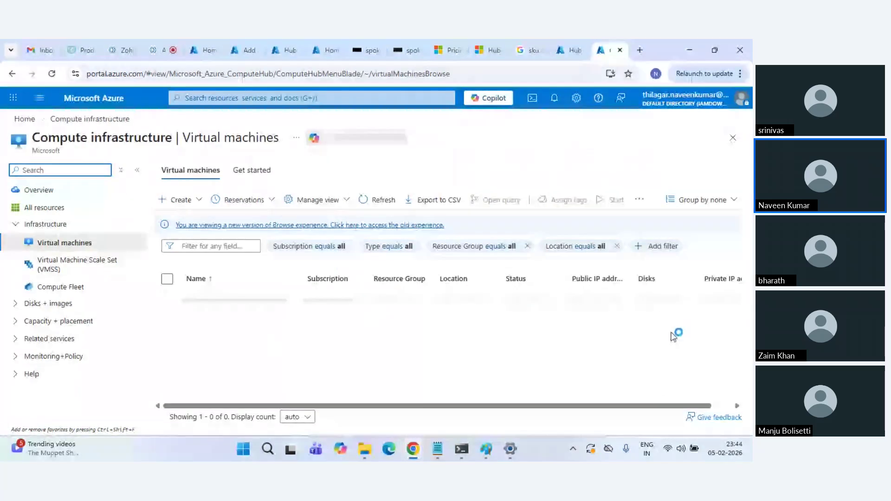
double_click(725, 301)
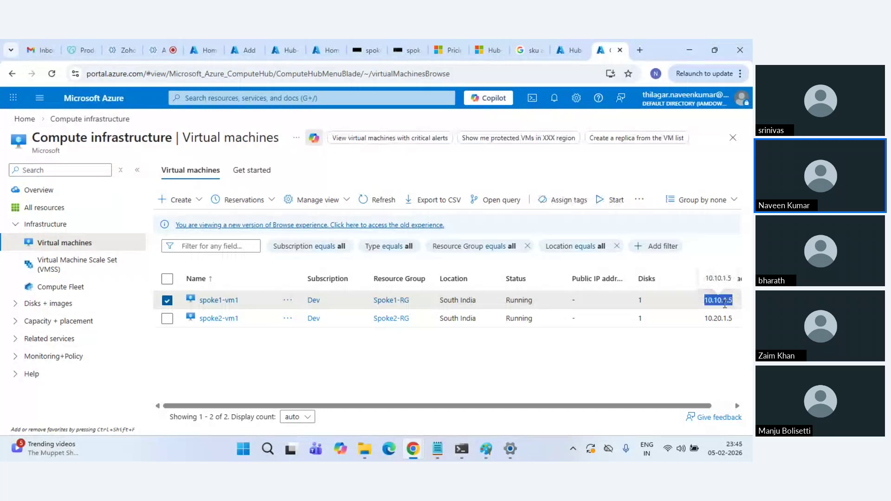
click(240, 50)
key(ctrl+v)
click(708, 310)
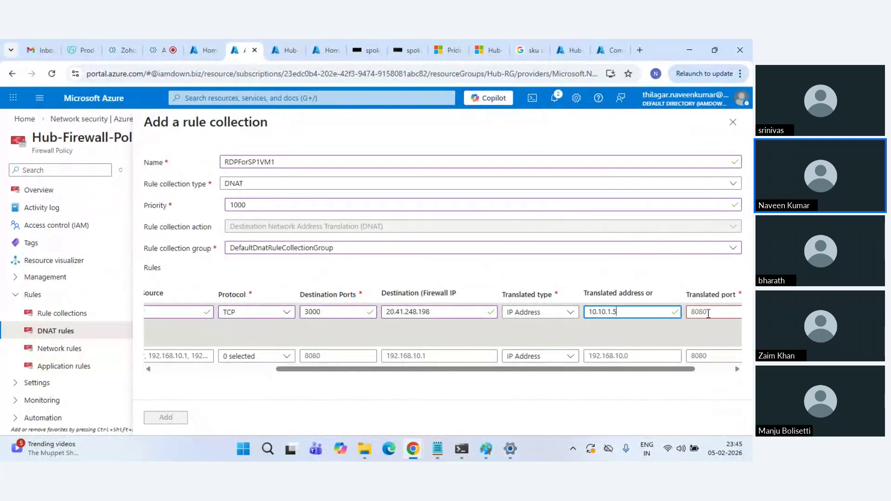
drag(683, 370, 719, 375)
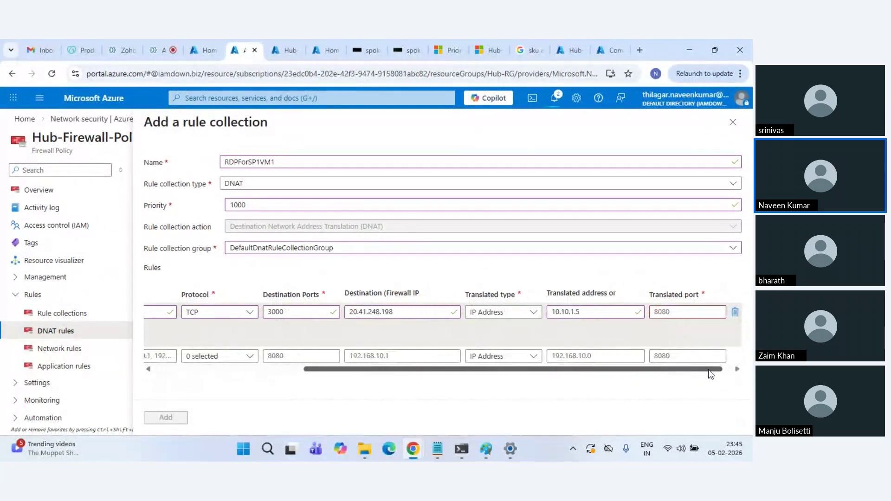
click(649, 312)
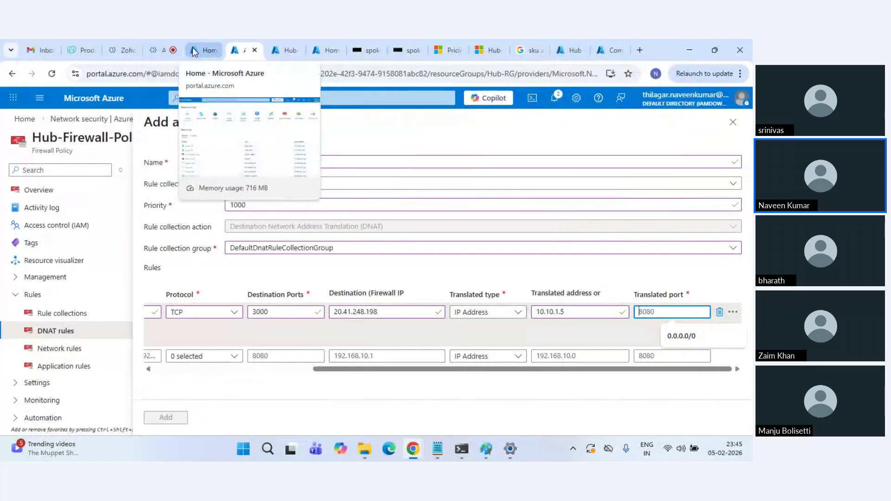
Check the Zoho Meeting, then return to Azure's Hub-Firewall-PIP page
click(157, 41)
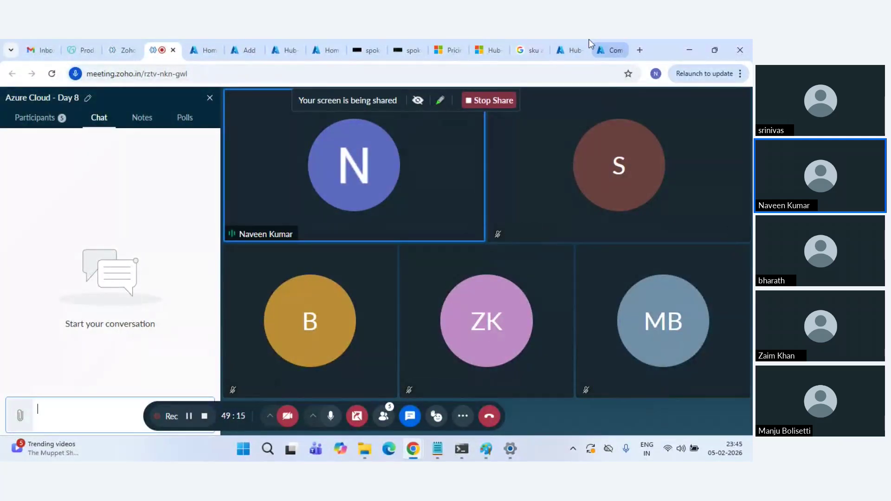
click(580, 49)
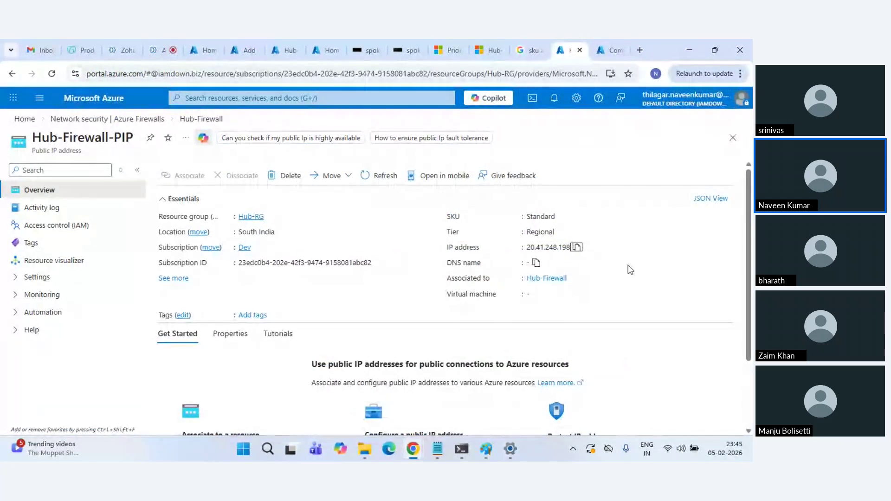
Copy the Allow-RDP port 3389 from spoke1-vm1's network settings into RDPRule's translated port
click(609, 46)
click(215, 300)
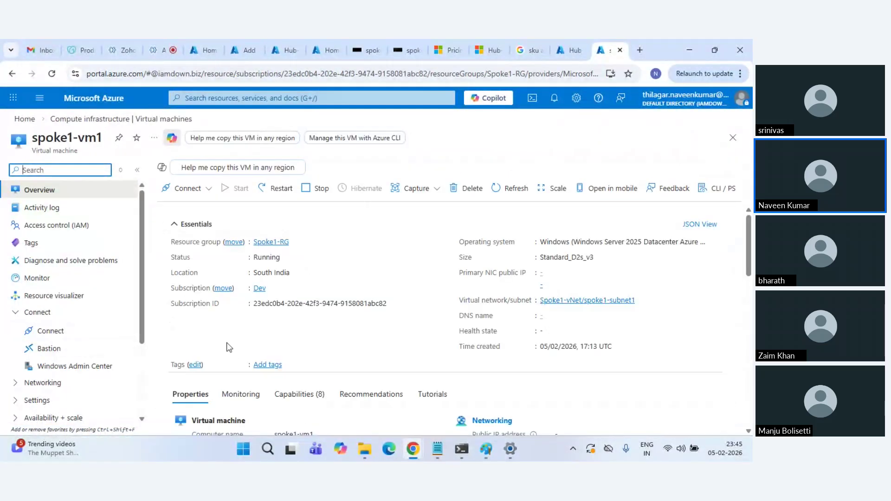
click(78, 382)
click(69, 401)
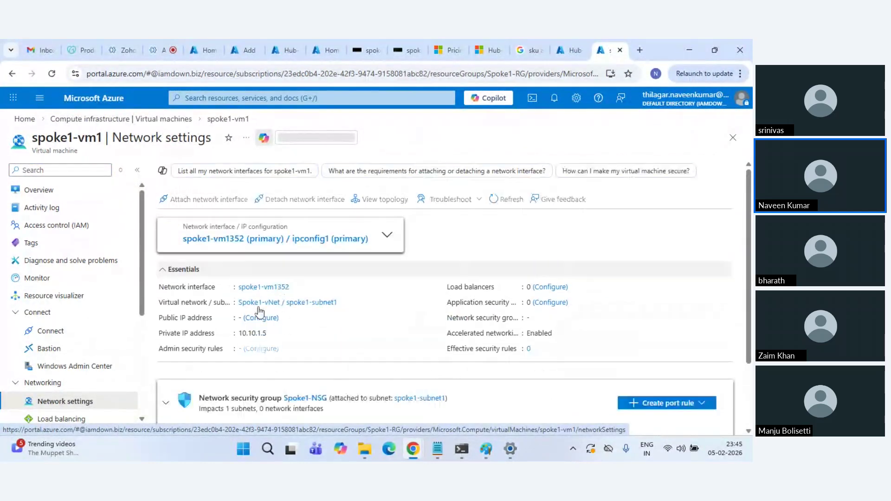
scroll(307, 325, down, 3)
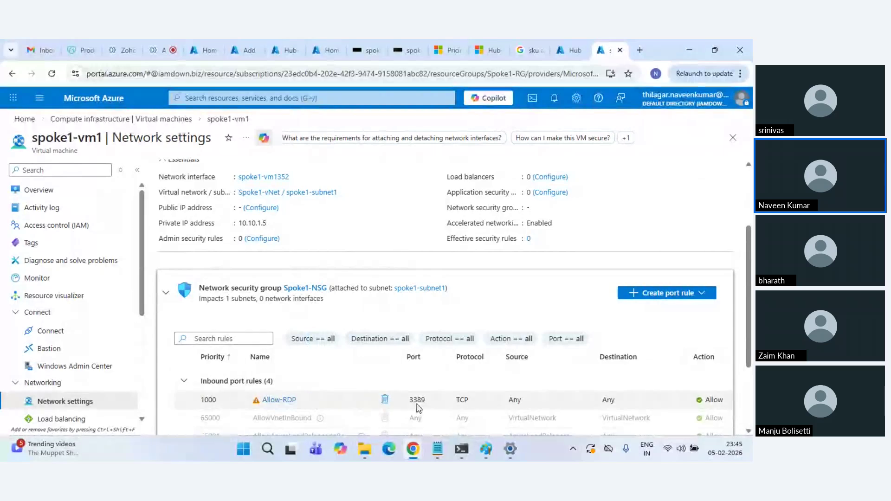
double_click(421, 401)
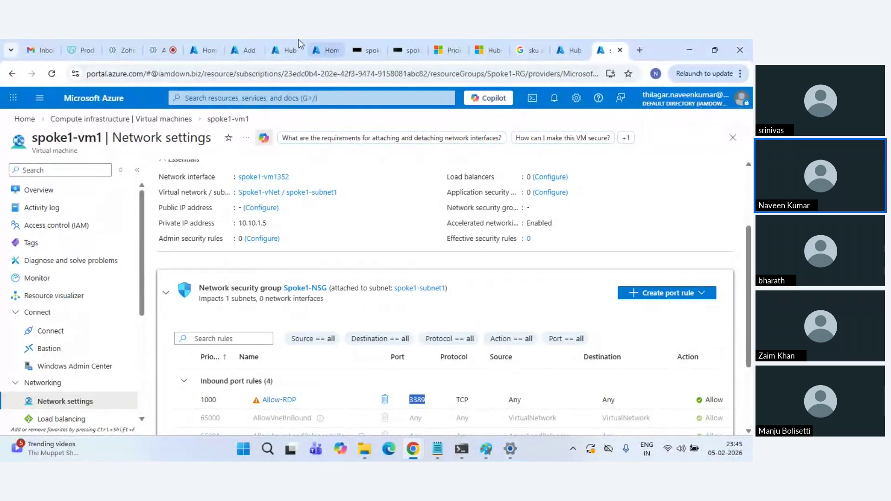
click(246, 49)
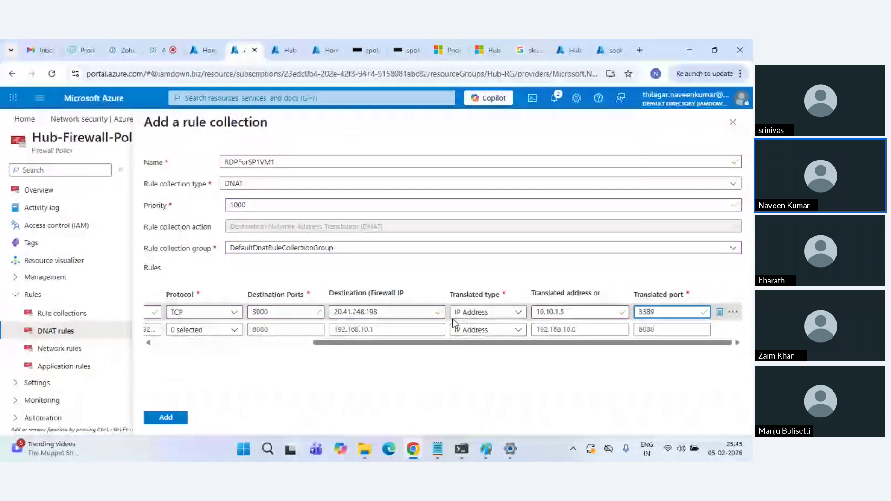
drag(399, 348, 190, 348)
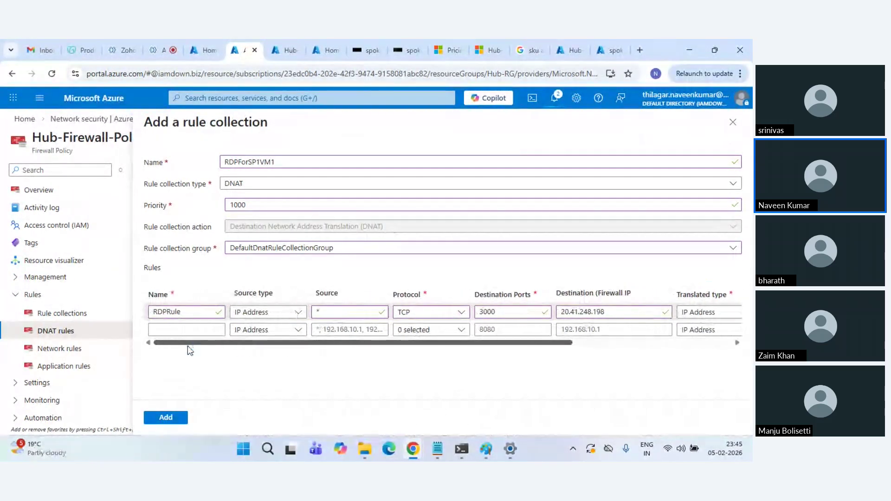
Add a second rule named RDPRule with source *, TCP and destination port 4000
click(183, 313)
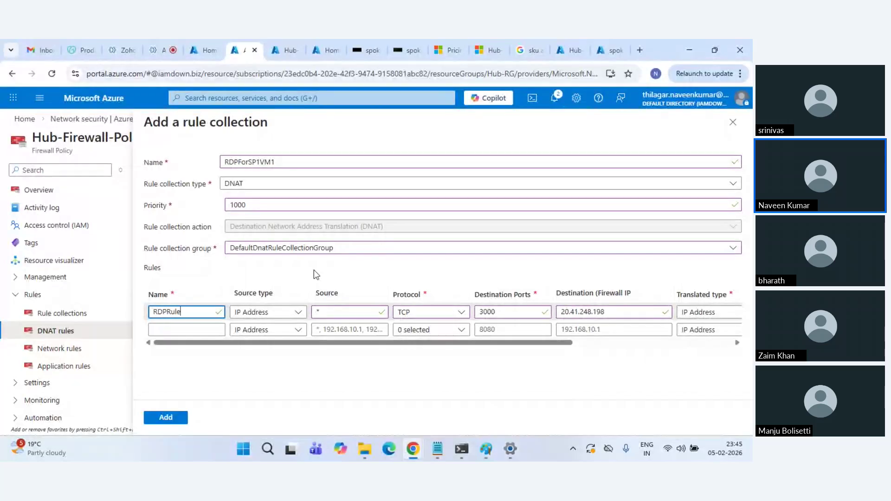
key(ctrl+a)
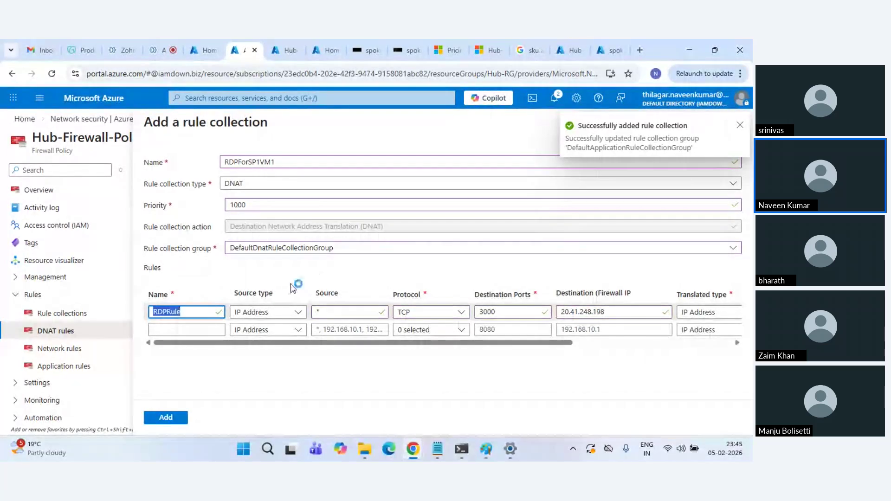
key(ctrl+c)
click(175, 329)
key(ctrl+v)
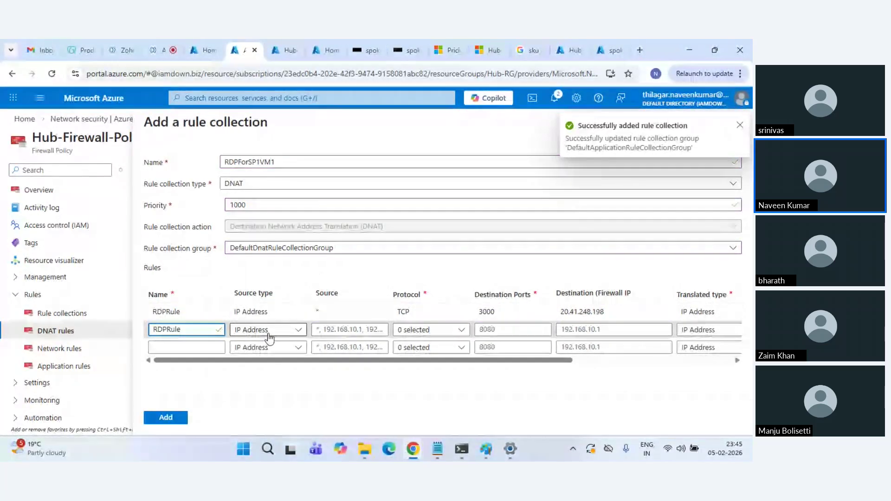
click(362, 330)
text(*)
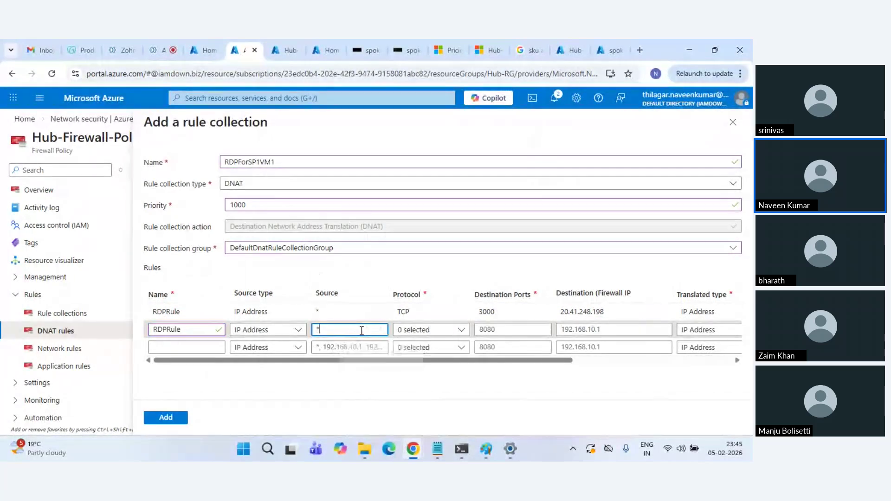
click(446, 331)
click(403, 345)
click(495, 330)
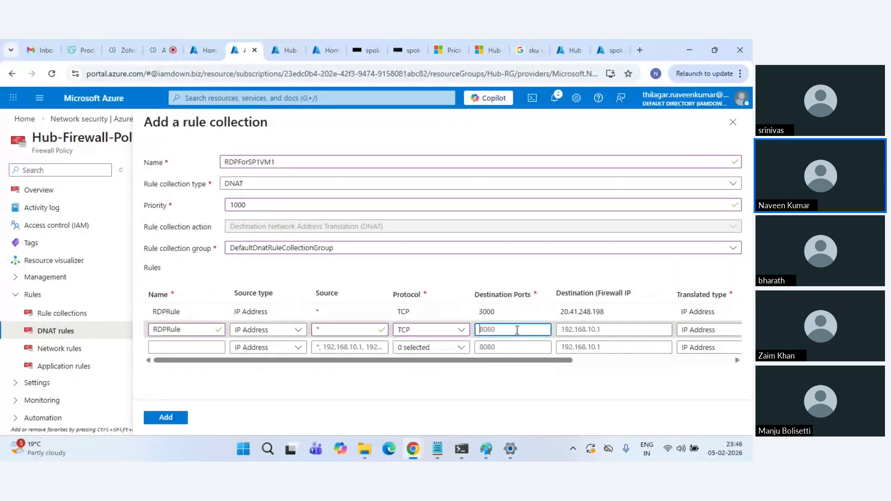
text(4000)
Give the second rule destination 20.41.248.198 and start its translated address from 10.10.1.5
click(603, 329)
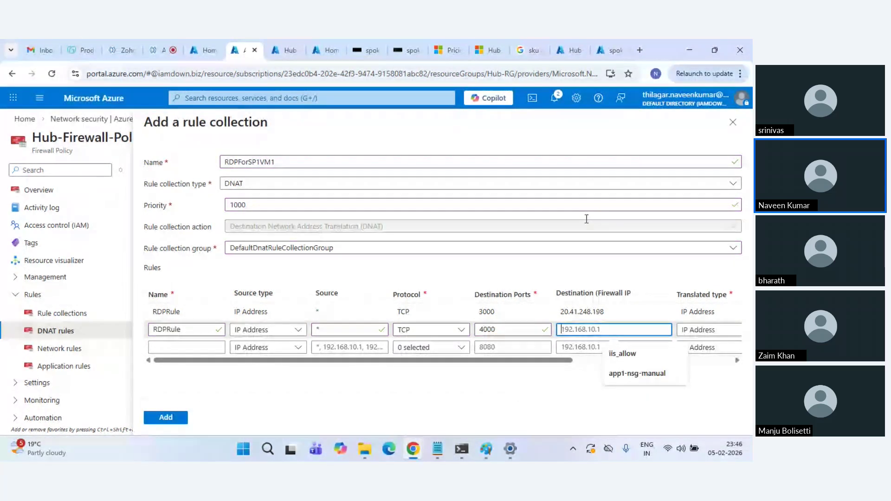
double_click(593, 312)
click(593, 328)
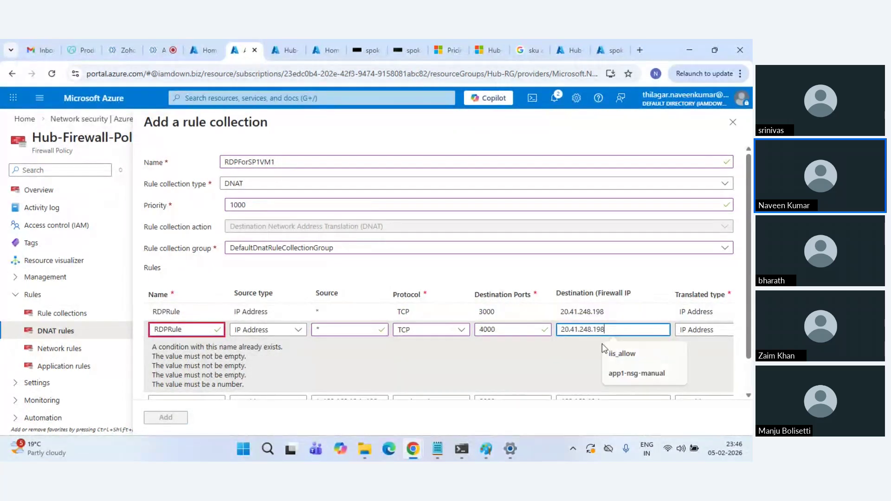
key(ctrl+v)
scroll(530, 383, down, 1)
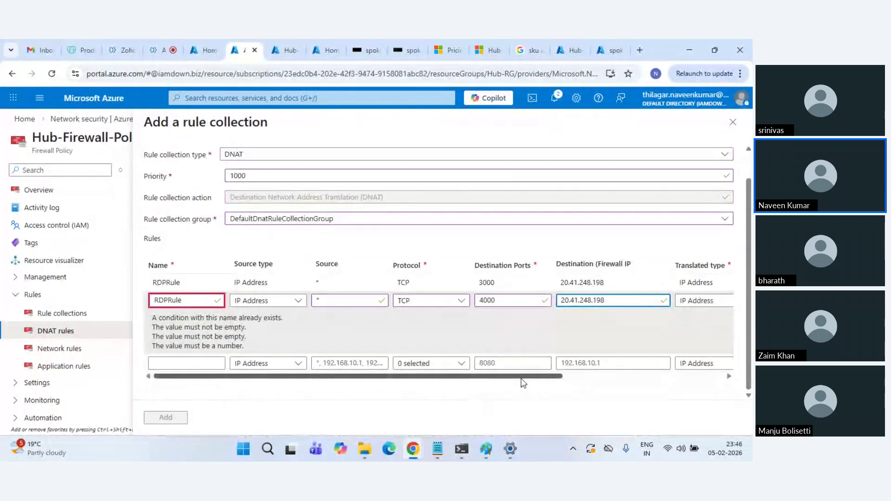
drag(523, 378, 659, 375)
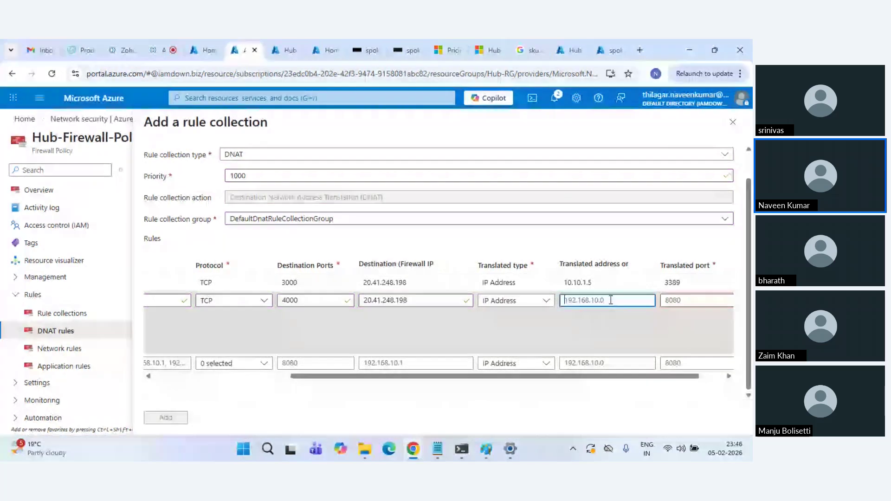
double_click(601, 284)
click(610, 302)
key(ctrl+v)
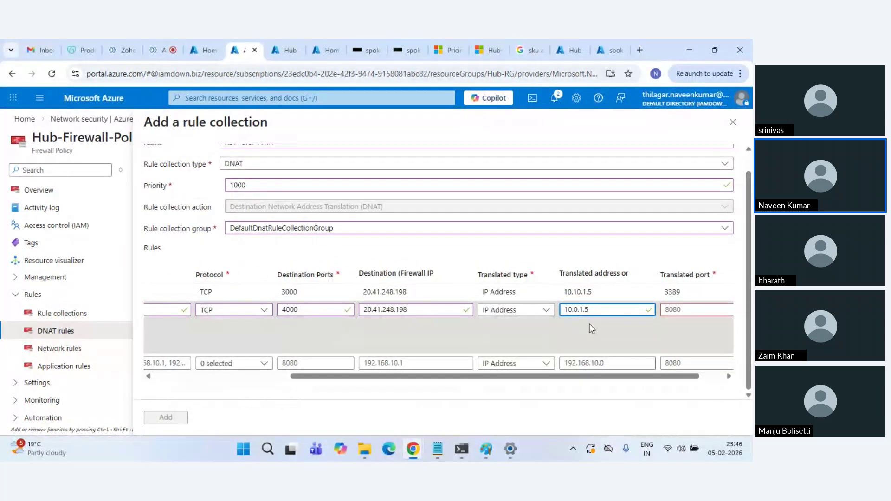
key(BackSpace)
Point the second rule's translated address at spoke2-vm1's private IP 10.20.1.5
text(2)
click(608, 50)
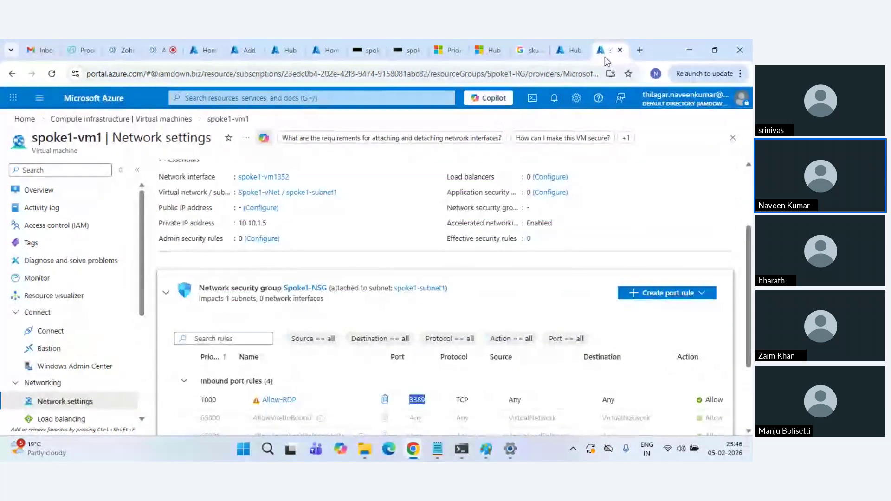
click(94, 98)
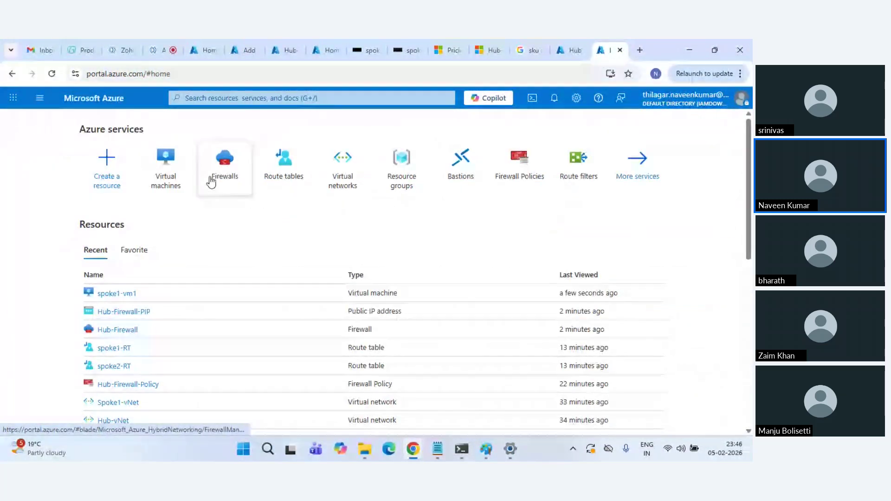
click(166, 167)
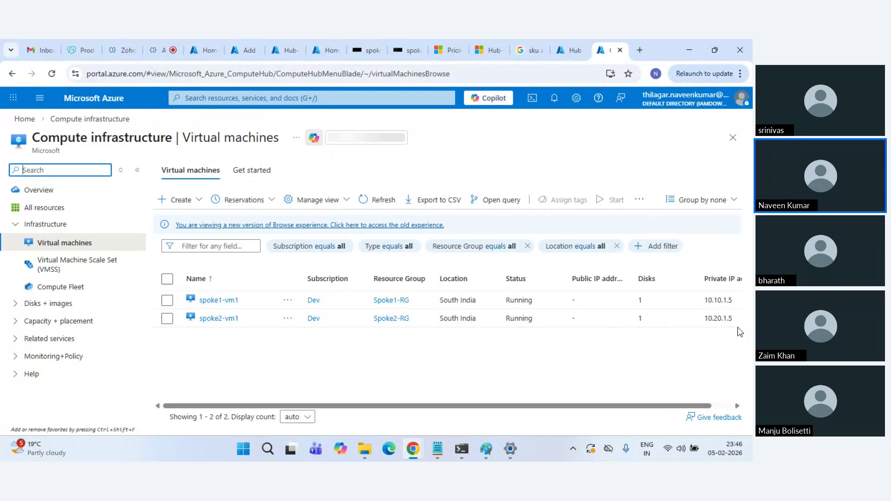
double_click(719, 318)
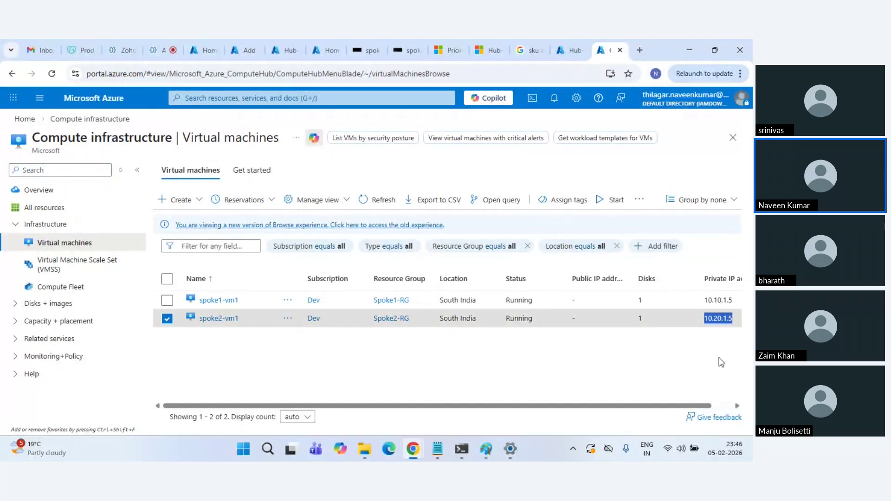
click(369, 50)
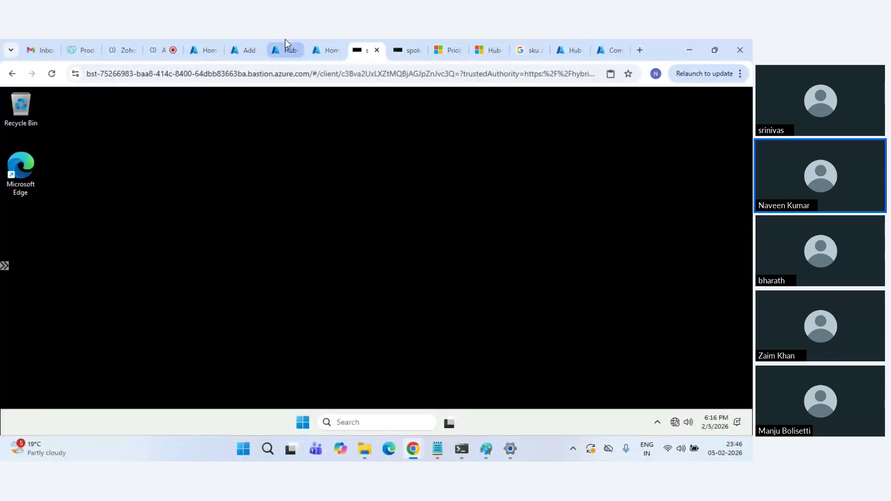
click(243, 50)
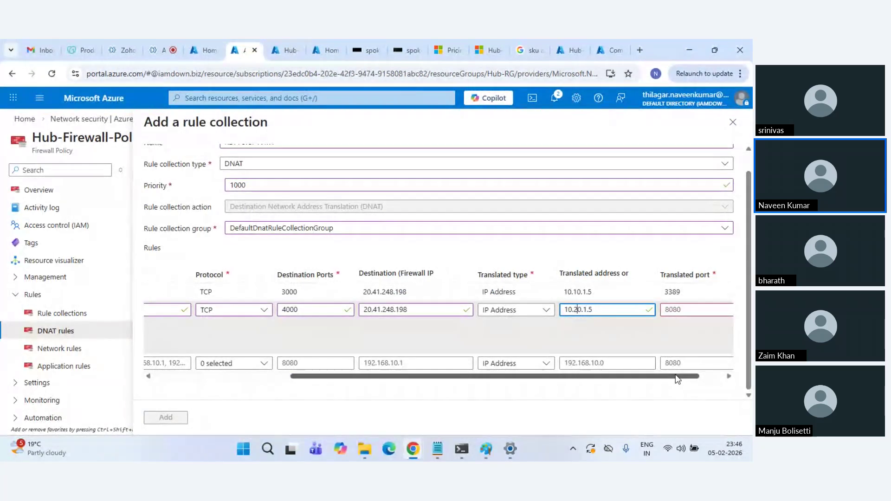
Set the second rule's translated port to 3389 and rename it RDPRuleSp2
click(676, 310)
text(3)
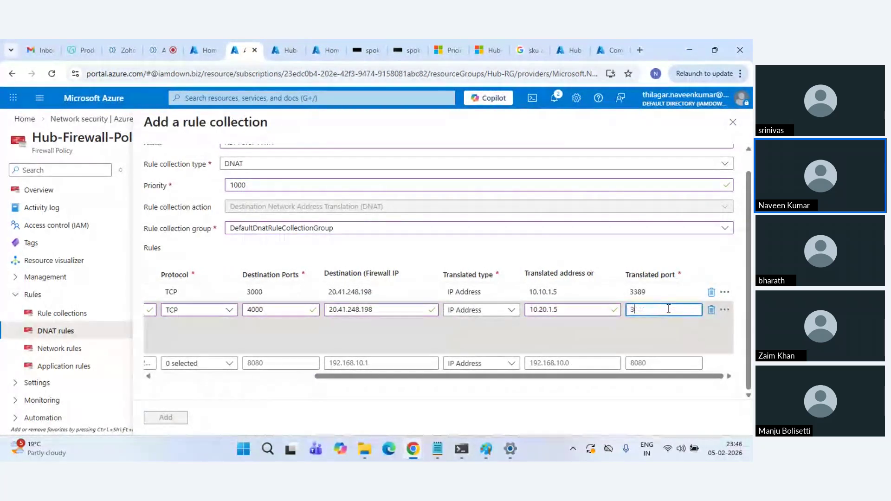
text(389)
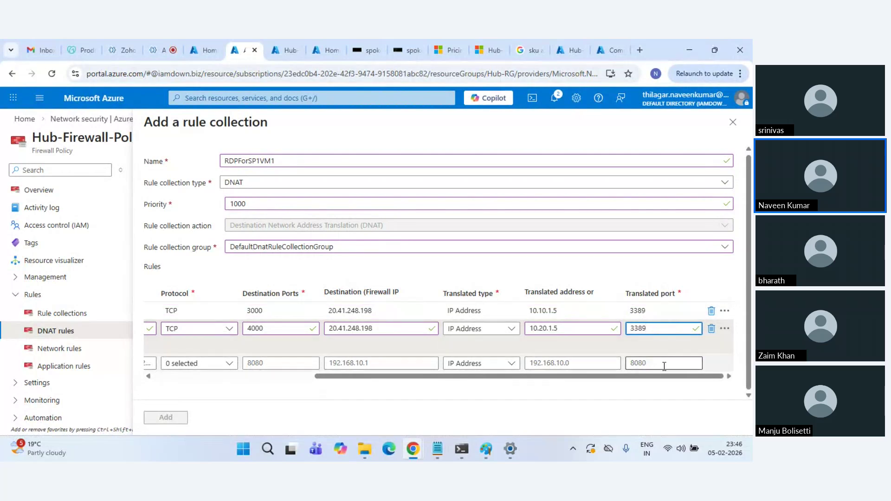
drag(666, 377, 407, 384)
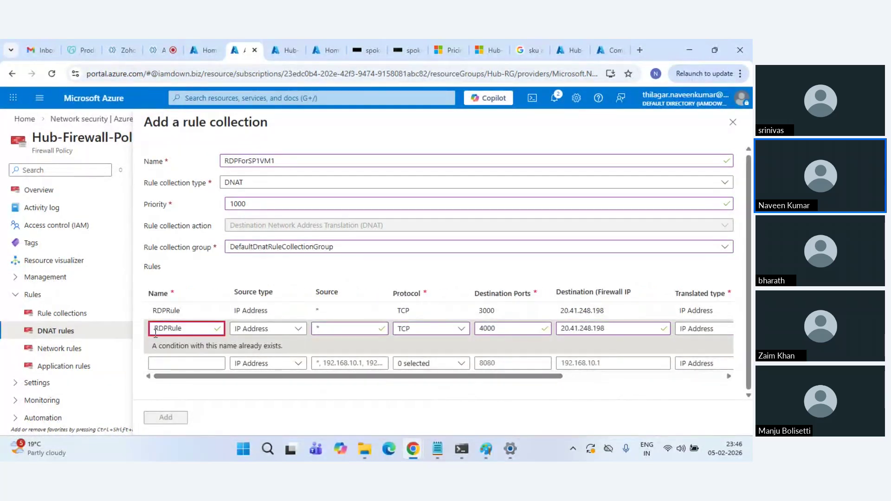
click(184, 330)
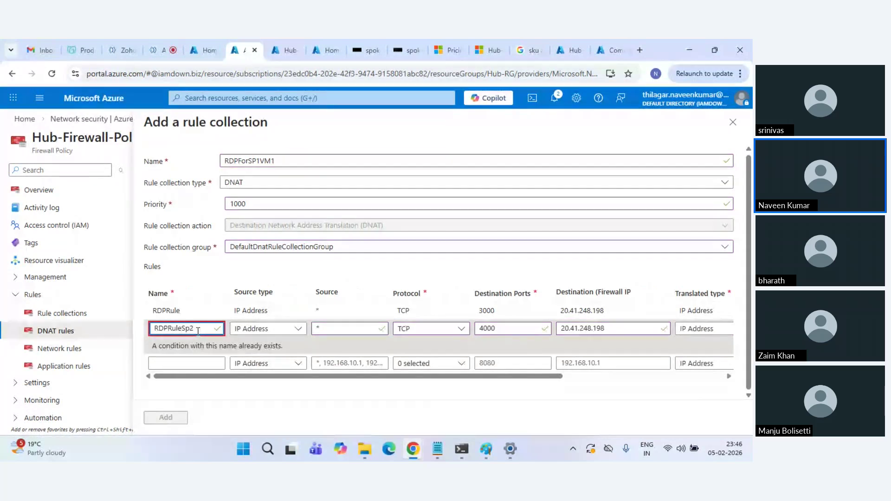
click(281, 283)
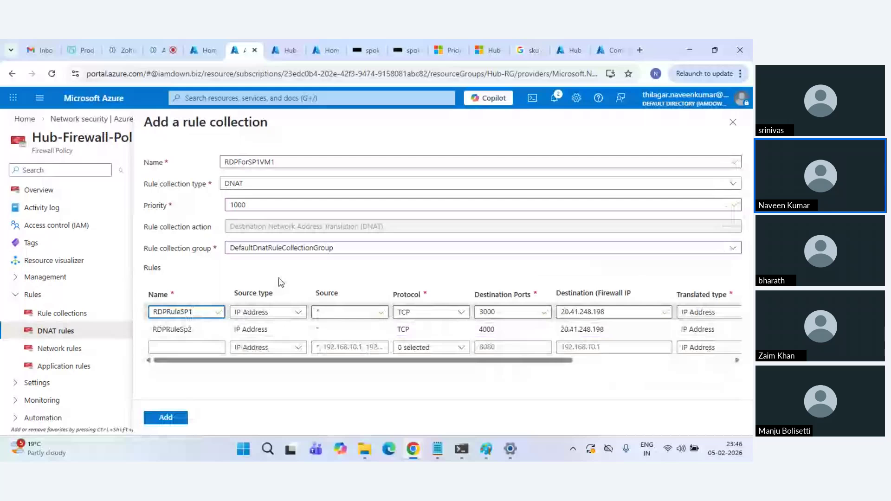
Rename the collection RDPForSP, add it, then view the policy's Application rules
click(283, 161)
key(BackSpace)
key(BackSpace)
key(BackSpace)
key(BackSpace)
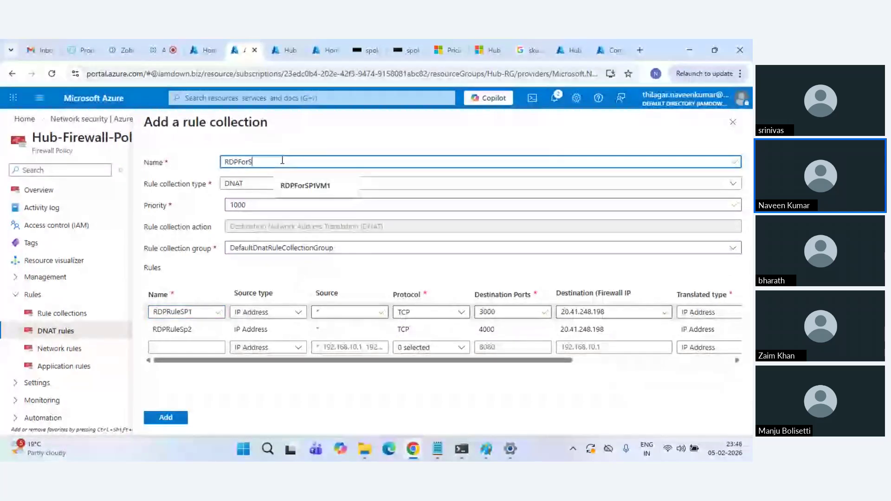
click(236, 225)
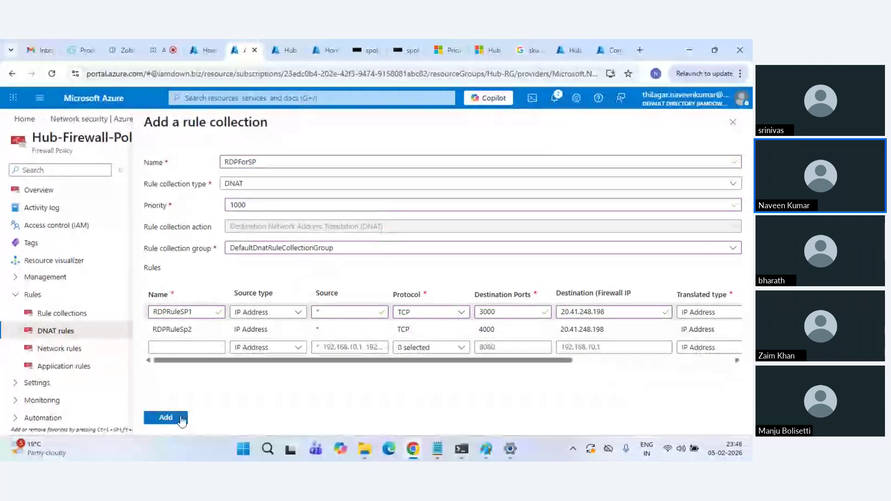
click(180, 419)
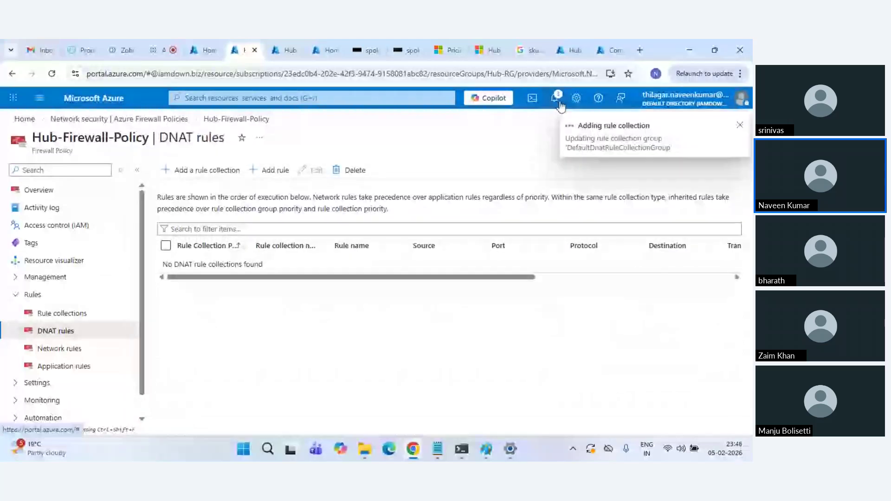
click(90, 366)
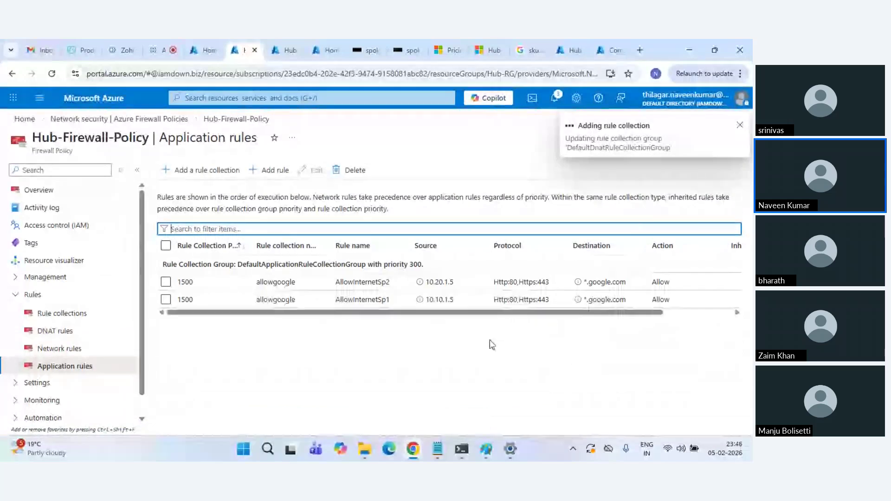
Switch to the Bastion VM session, open Edge and reload the Google homepage
click(362, 48)
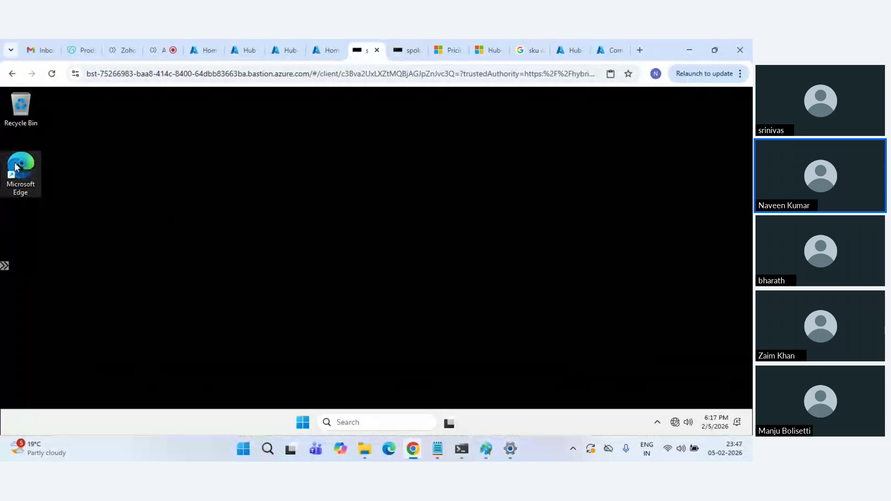
click(439, 48)
click(411, 44)
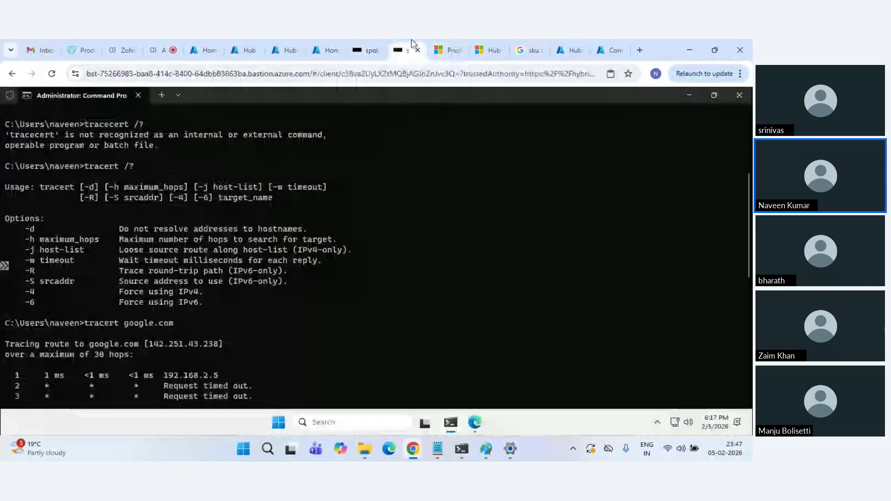
click(483, 433)
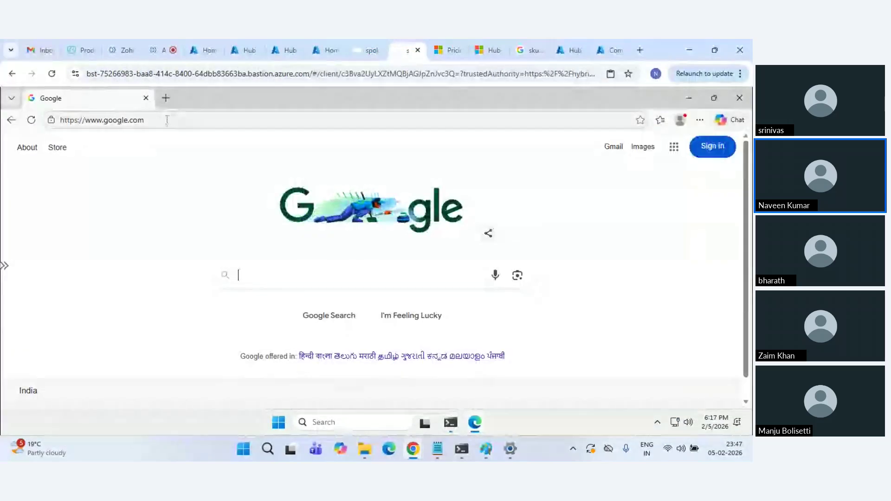
click(31, 120)
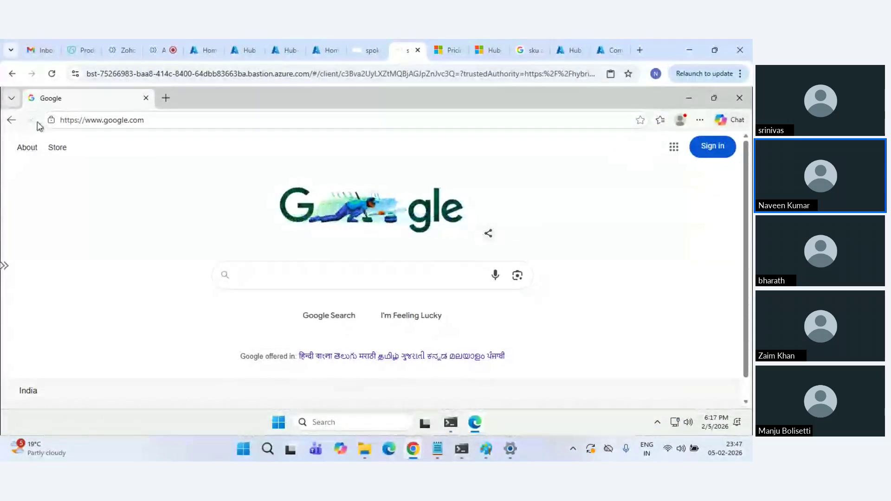
Try loading facebook.com in a new tab to confirm it is blocked
click(166, 92)
text(f)
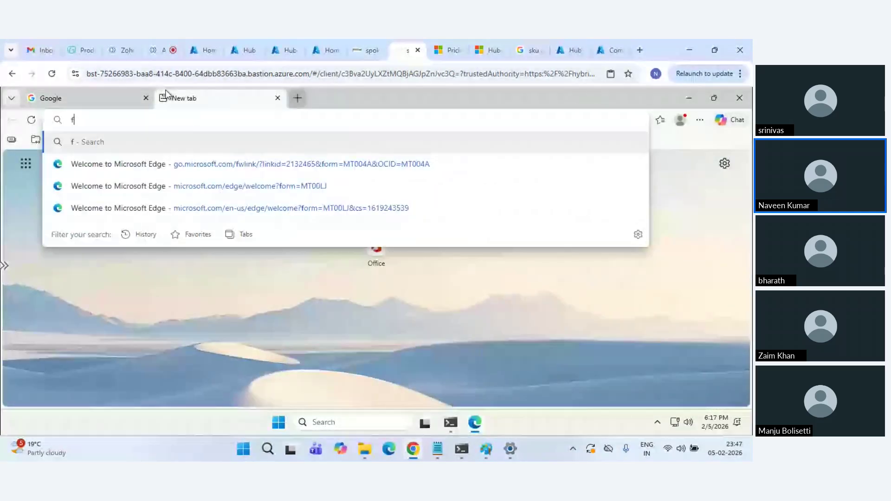
text(acebook.c)
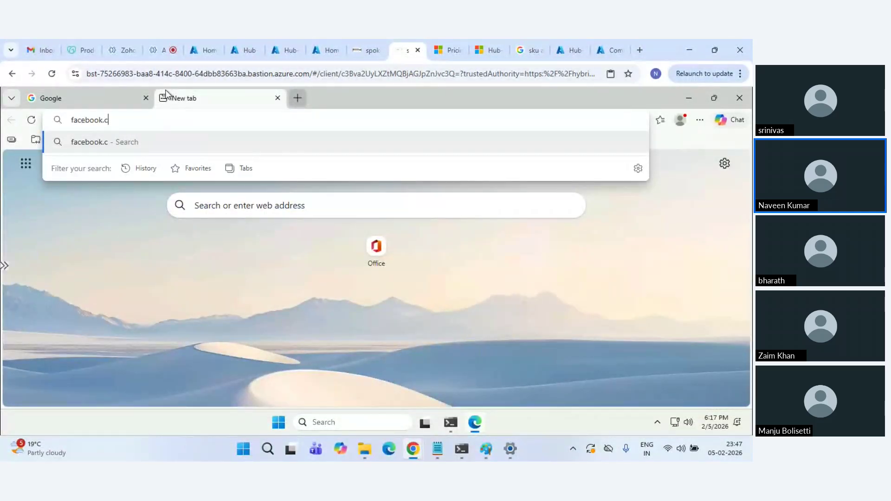
text(om)
key(Return)
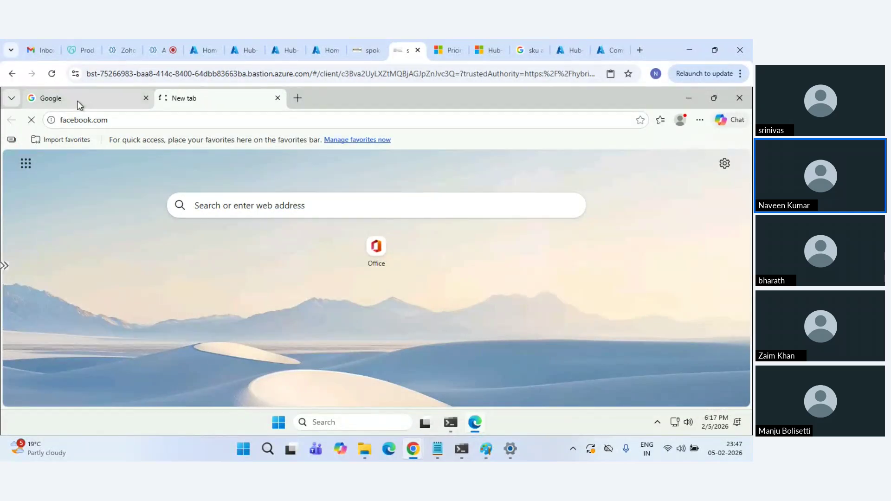
mouse_move(79, 105)
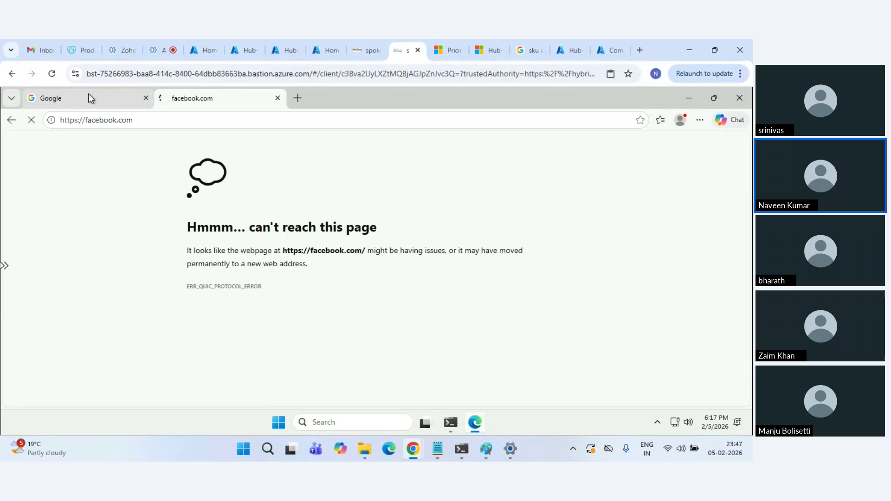
click(90, 98)
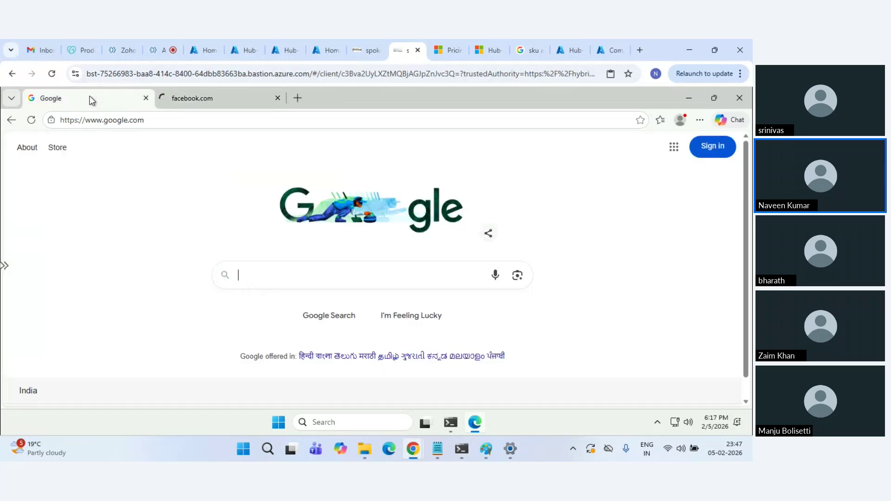
Load drive.google.com in a new tab and check its google.com sign-in address
click(297, 98)
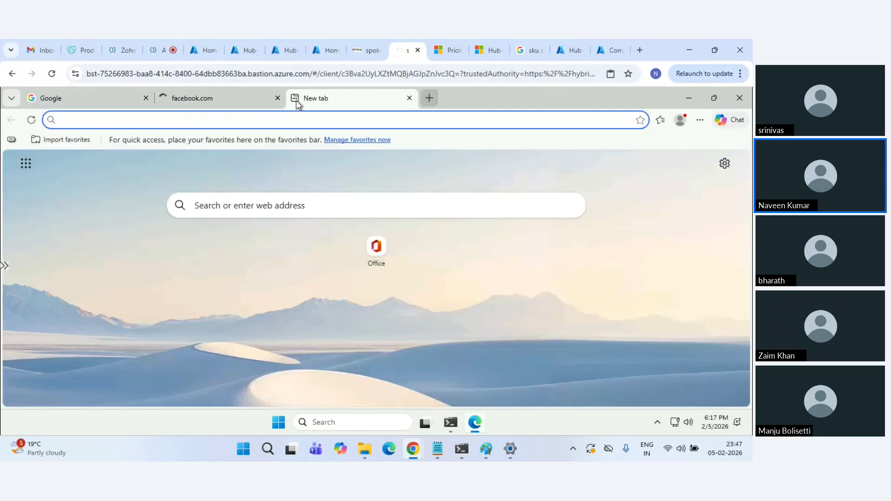
text(drive.goog)
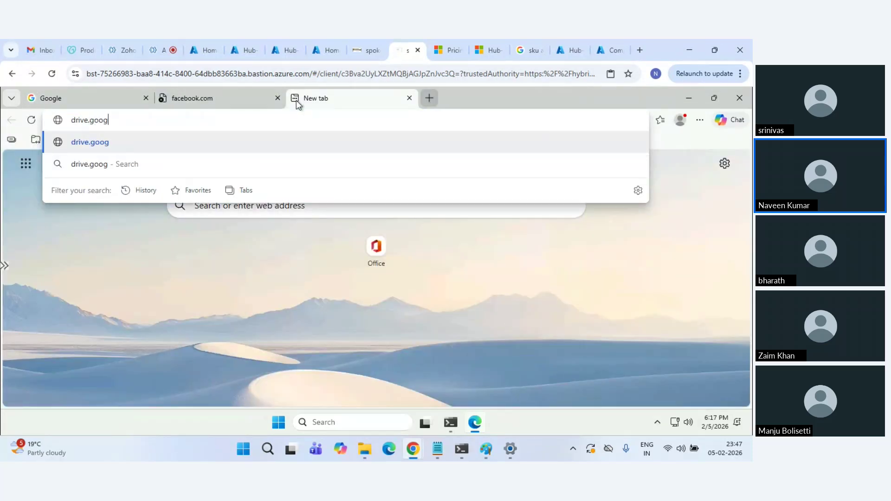
text(le.com)
key(Return)
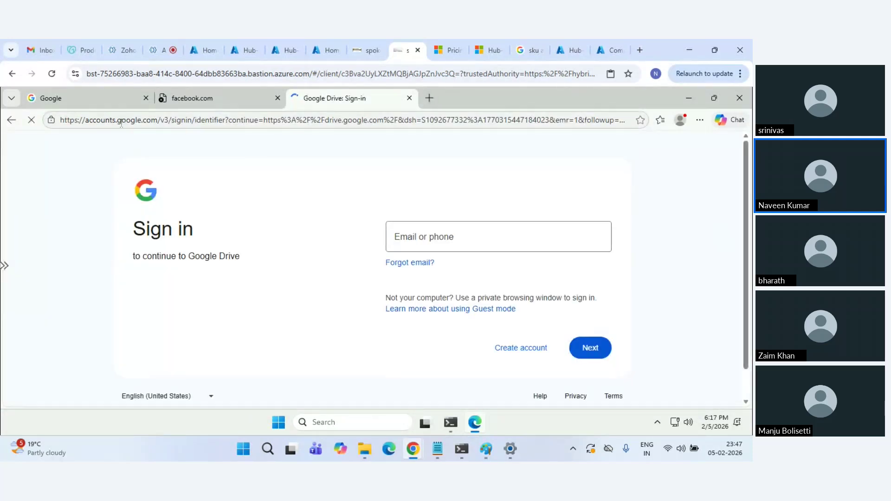
drag(122, 120, 158, 120)
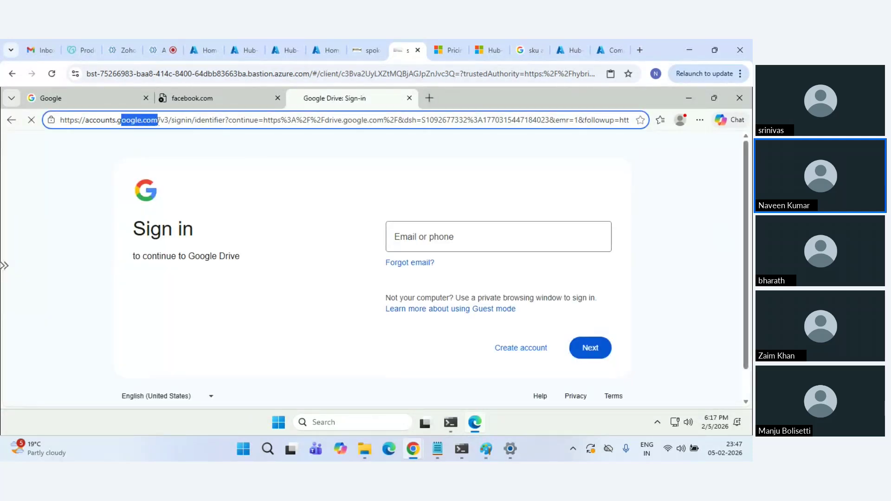
click(119, 124)
shift+click(159, 121)
Load mail.google.com and bing.com in new tabs, confirming bing.com is blocked
click(428, 99)
text(mail)
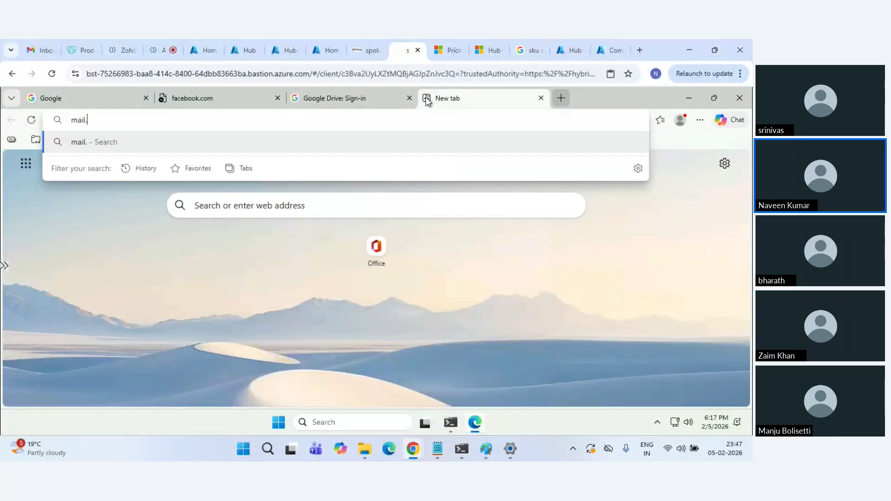
text(.google.co)
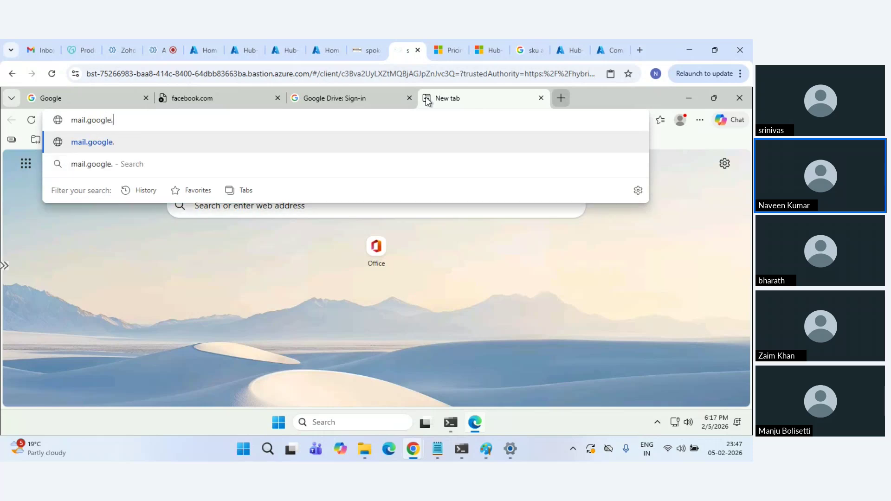
text(m)
key(Return)
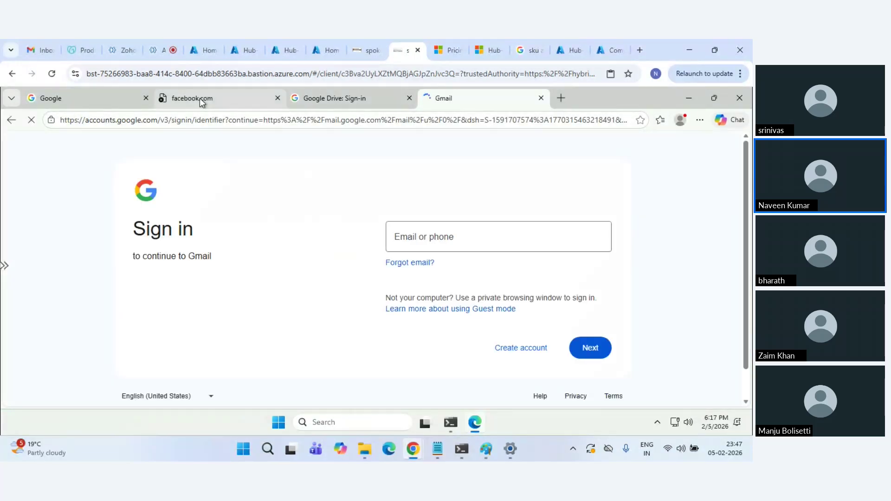
click(200, 99)
click(562, 99)
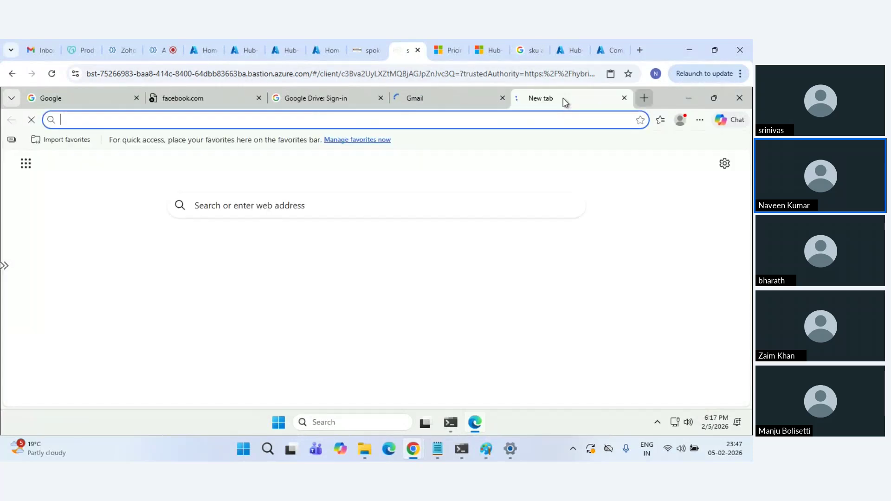
text(bing.com)
key(Return)
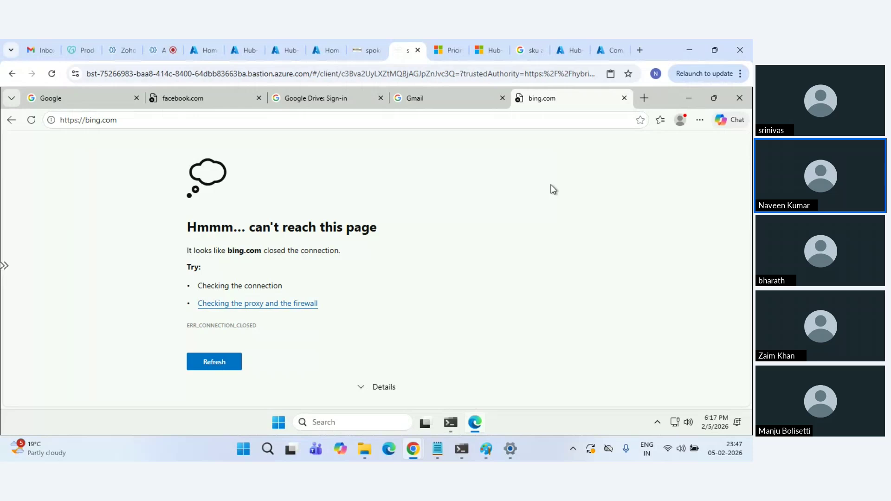
click(244, 40)
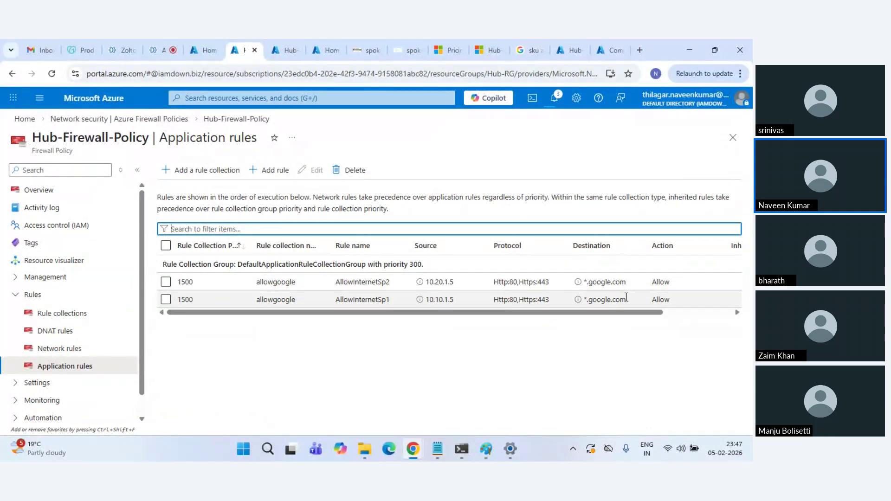
Expand Hub-Firewall-Policy's Settings group and open its Web categories page
click(626, 313)
drag(628, 317, 545, 316)
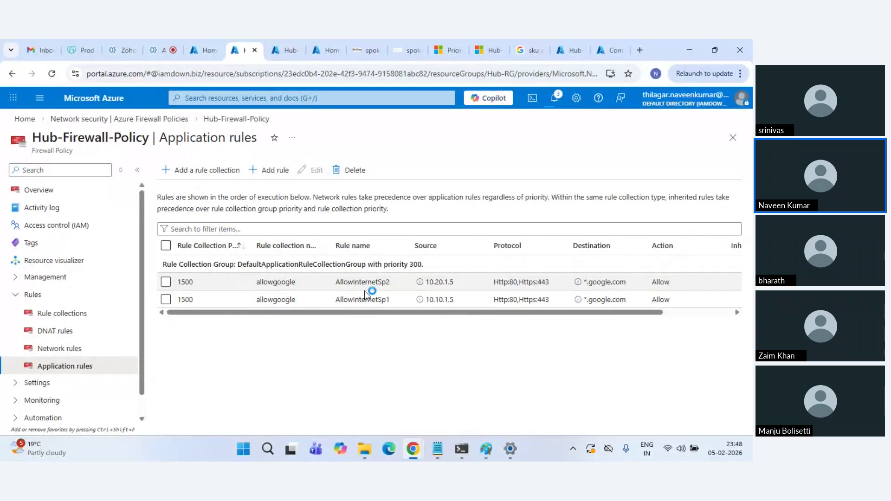
scroll(70, 381, down, 1)
click(19, 363)
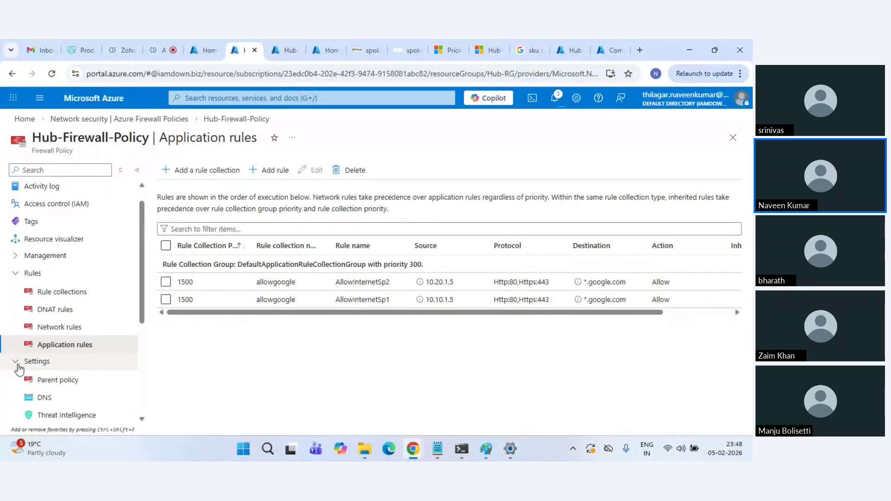
scroll(18, 369, down, 2)
scroll(19, 367, down, 1)
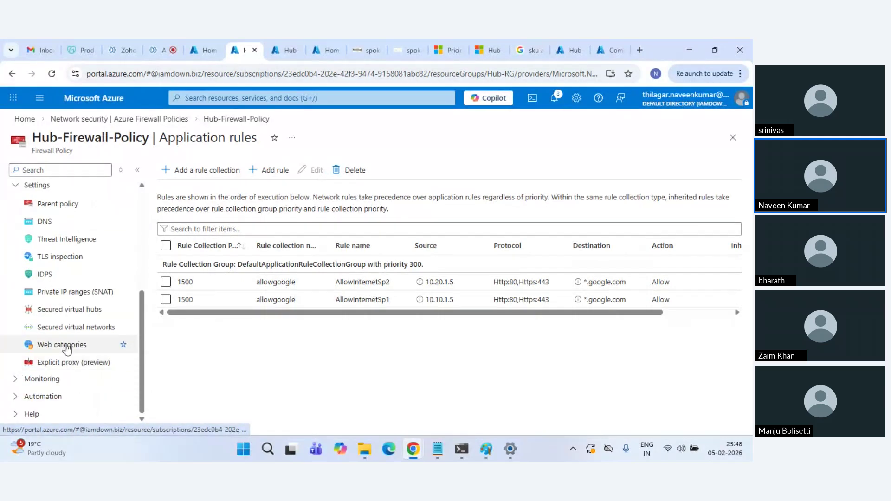
click(40, 344)
Look up linkedin.com's category (Professional networking), then go back to Application rules
click(262, 236)
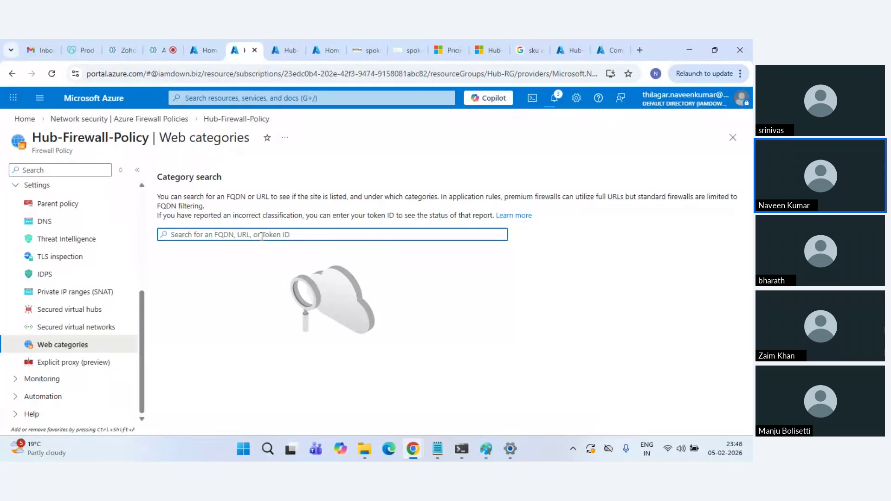
text(linkedin.com)
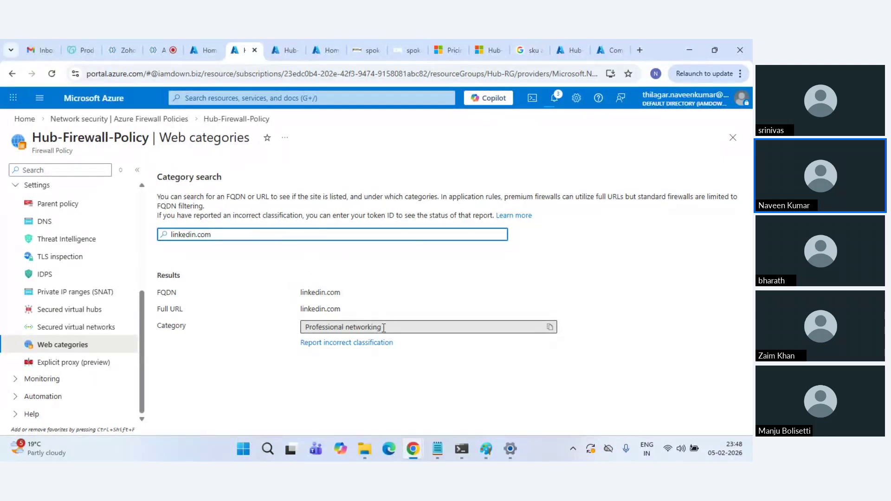
drag(384, 328, 276, 326)
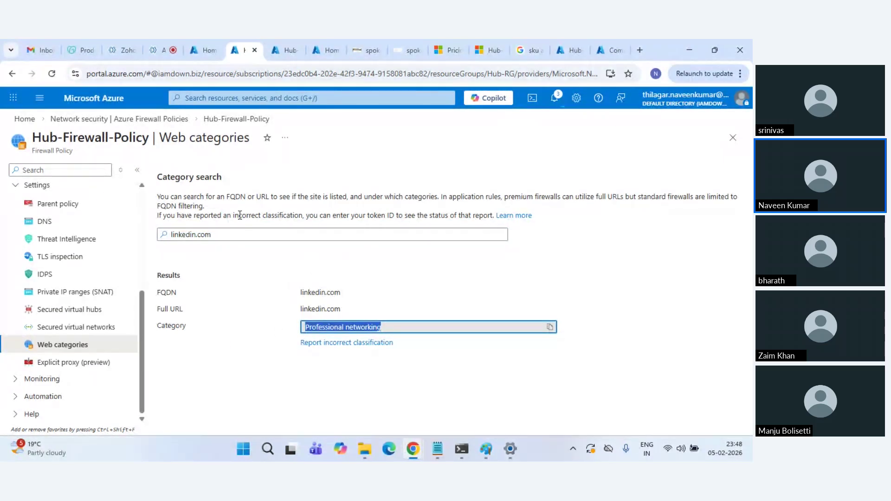
scroll(125, 270, up, 4)
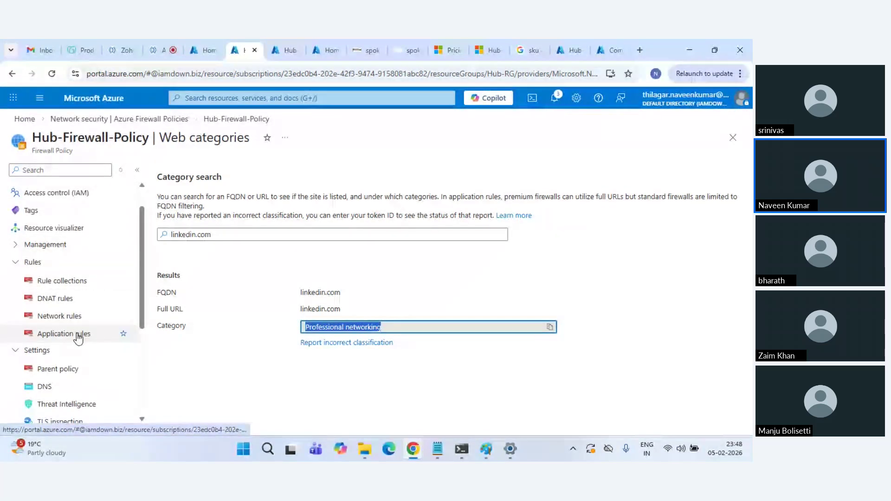
click(76, 335)
Start a new application rule collection and set the first rule's destination to Web Categories
click(186, 171)
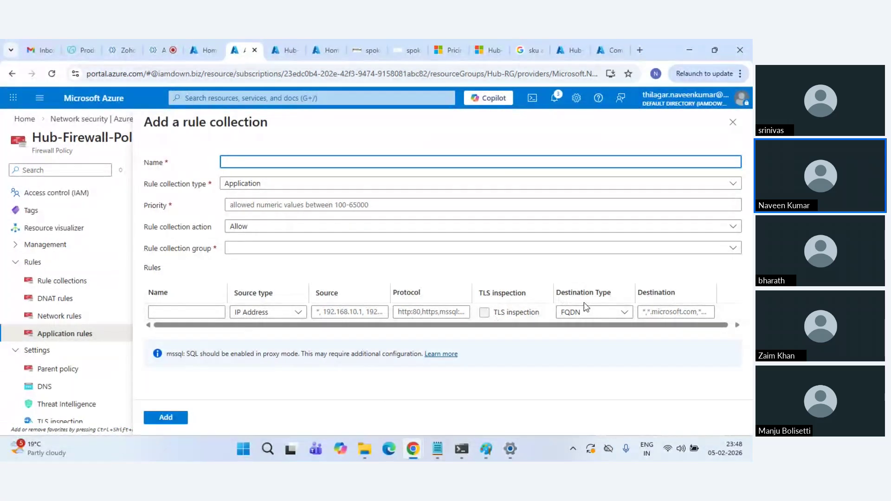
click(617, 316)
click(587, 380)
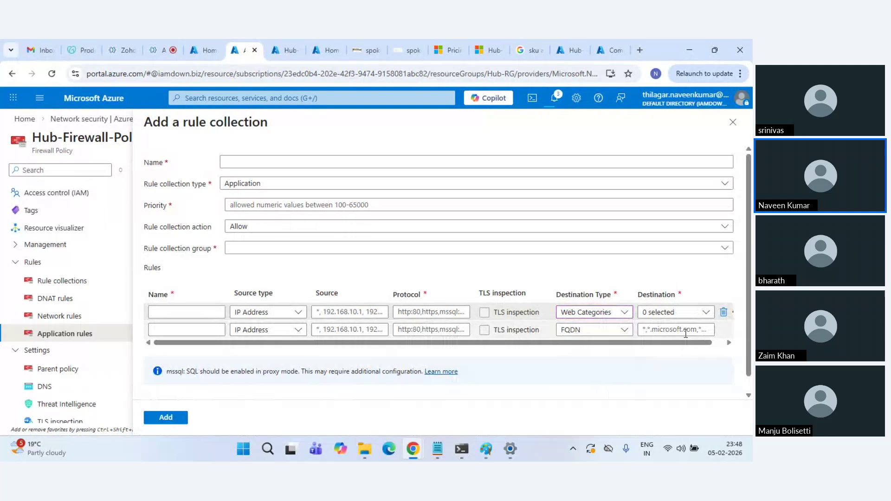
click(702, 316)
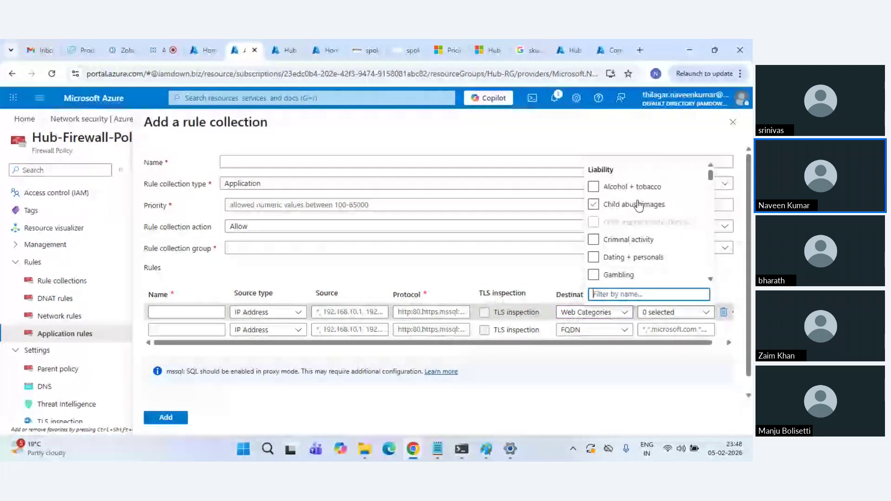
scroll(646, 213, down, 5)
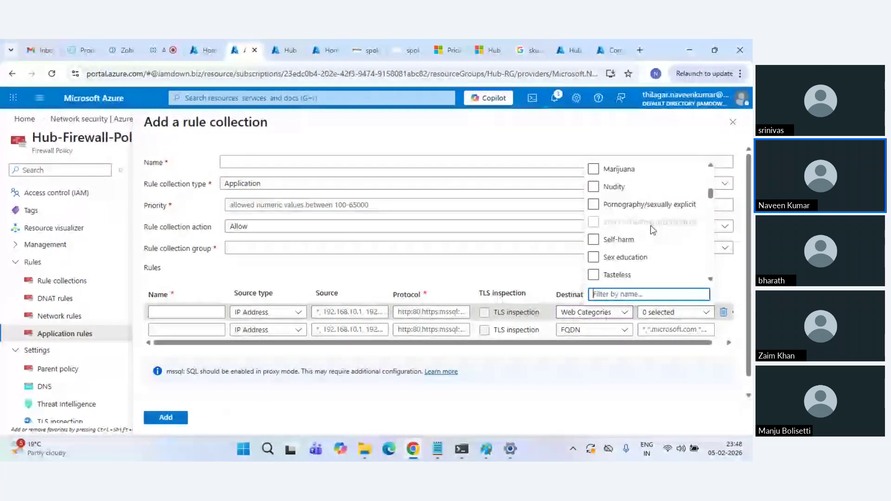
scroll(641, 239, up, 3)
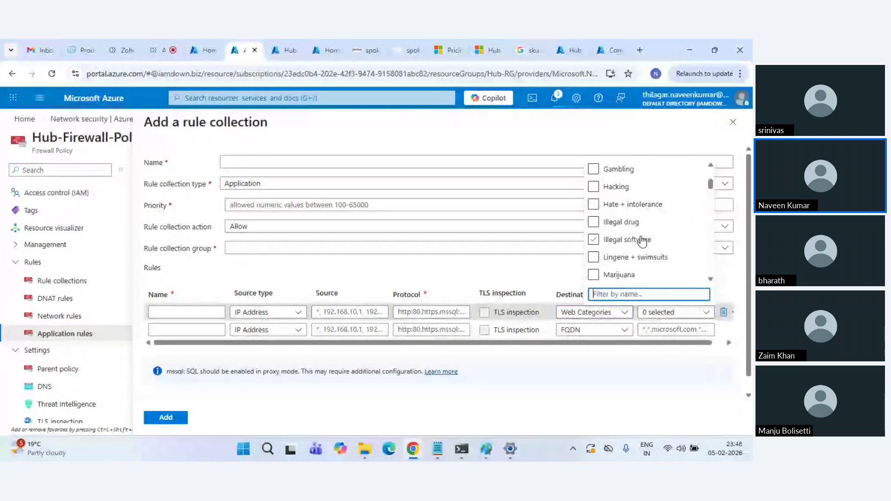
scroll(662, 230, down, 5)
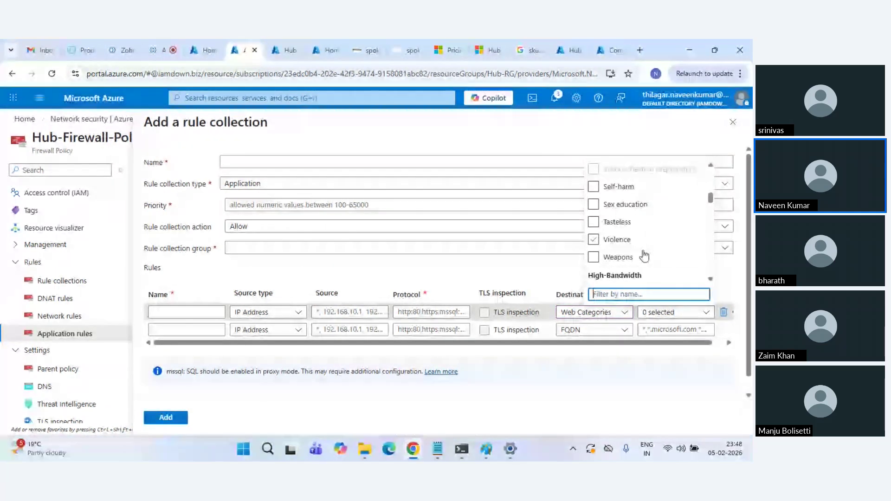
scroll(646, 256, up, 5)
Filter categories by 'com', tick Computers + technology, then revert the destination type to FQDN
text(com)
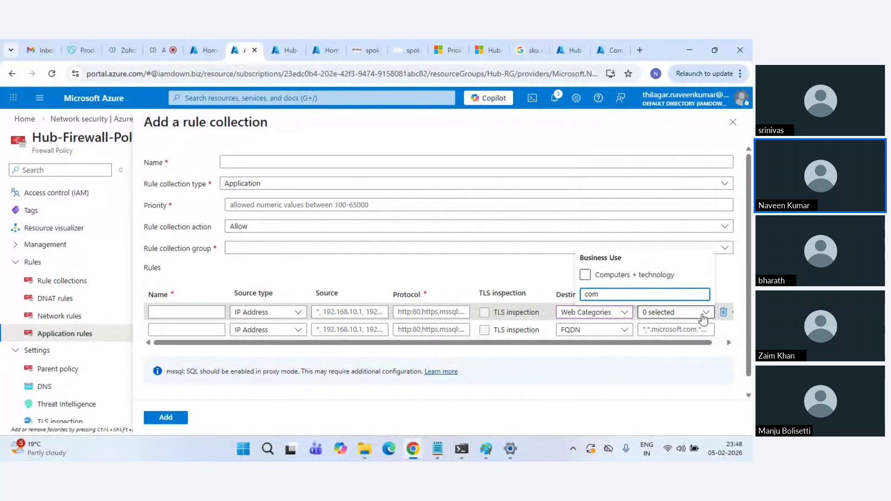
click(599, 276)
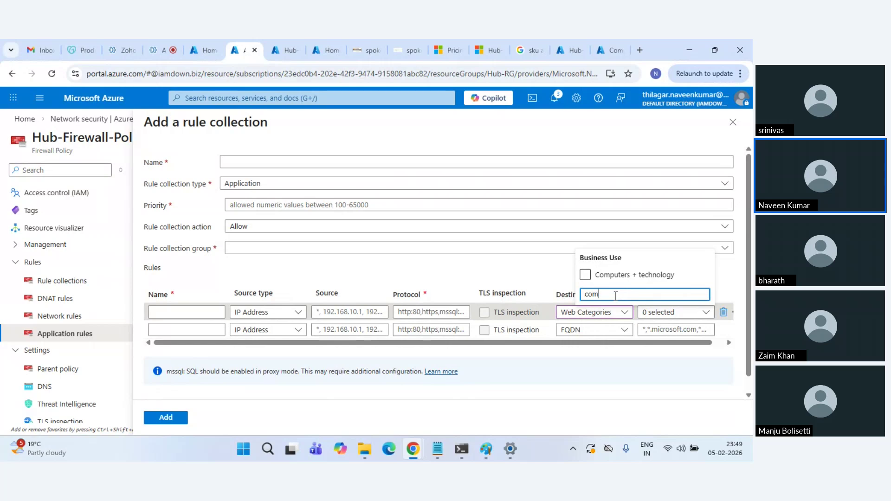
key(BackSpace)
key(BackSpace)
key(BackSpace)
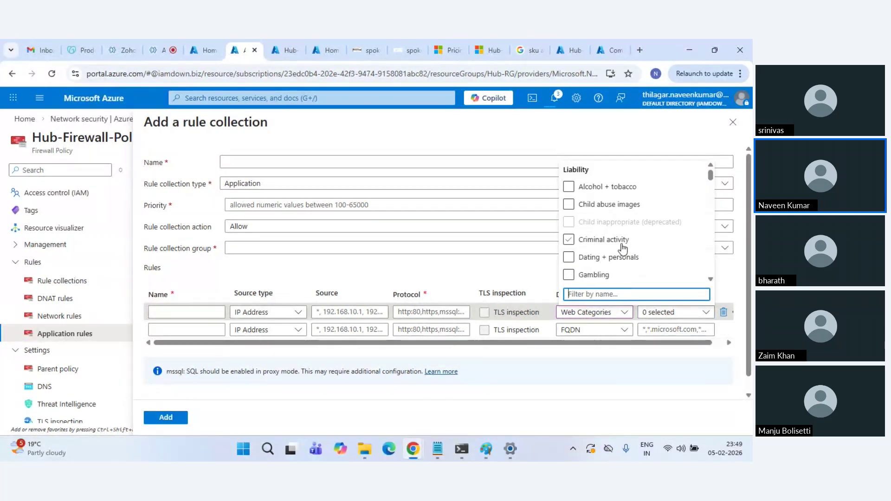
scroll(622, 242, down, 10)
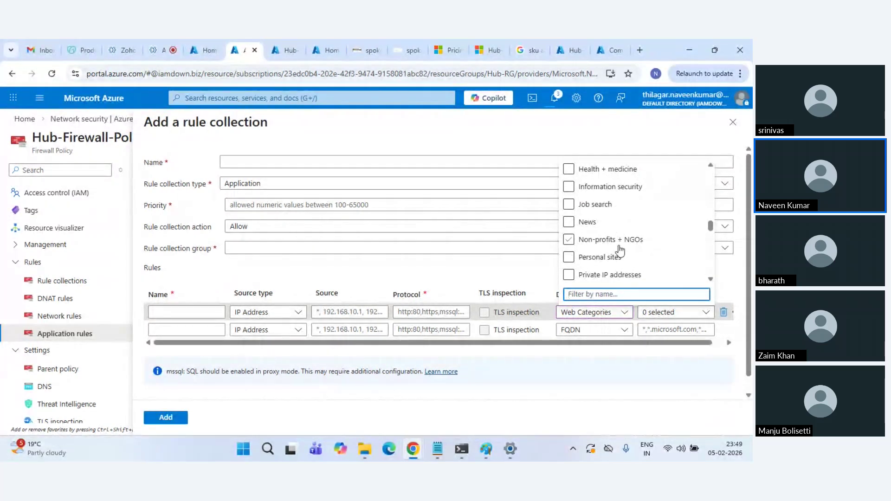
scroll(629, 237, down, 2)
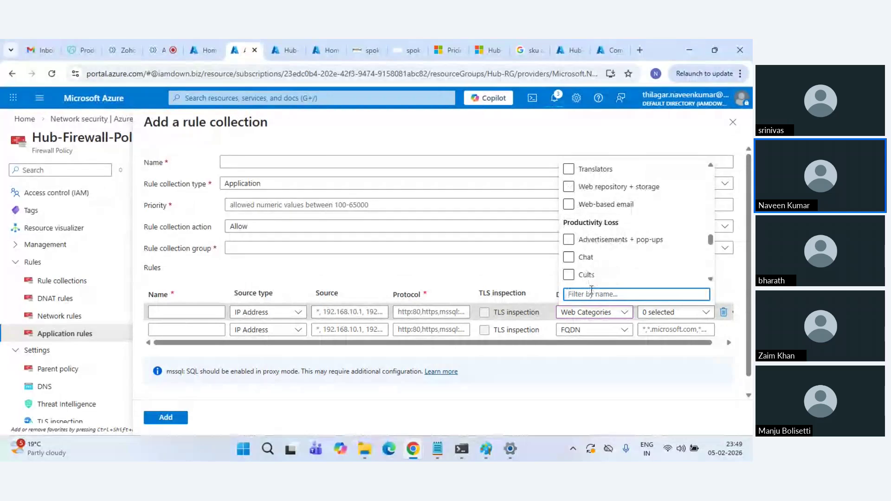
click(618, 313)
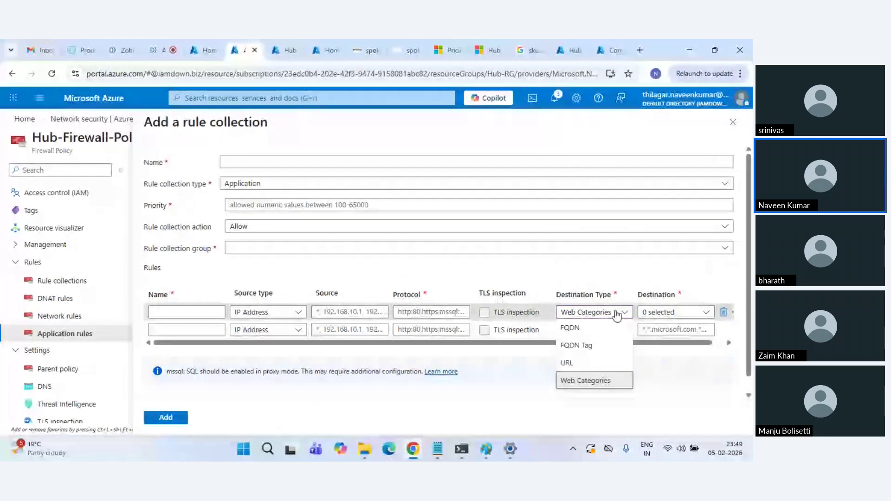
click(581, 330)
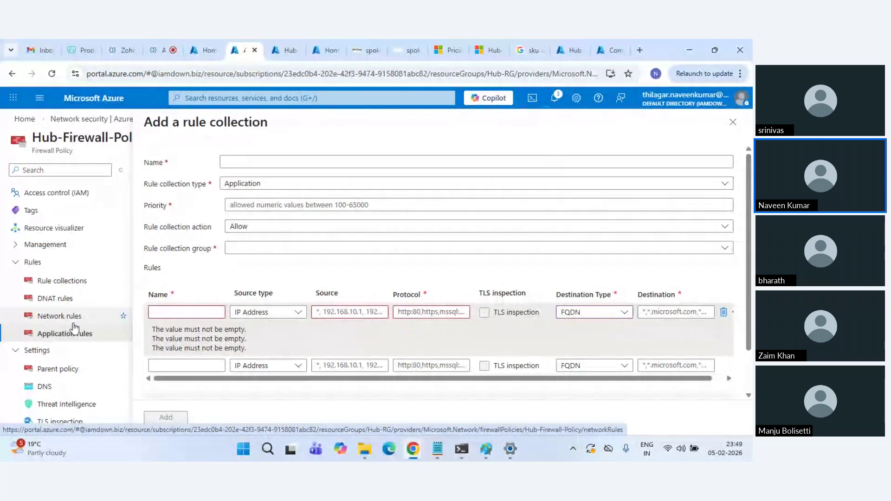
Close and discard the unsaved rule collection form, then go to the Zoho Meeting tab
click(73, 331)
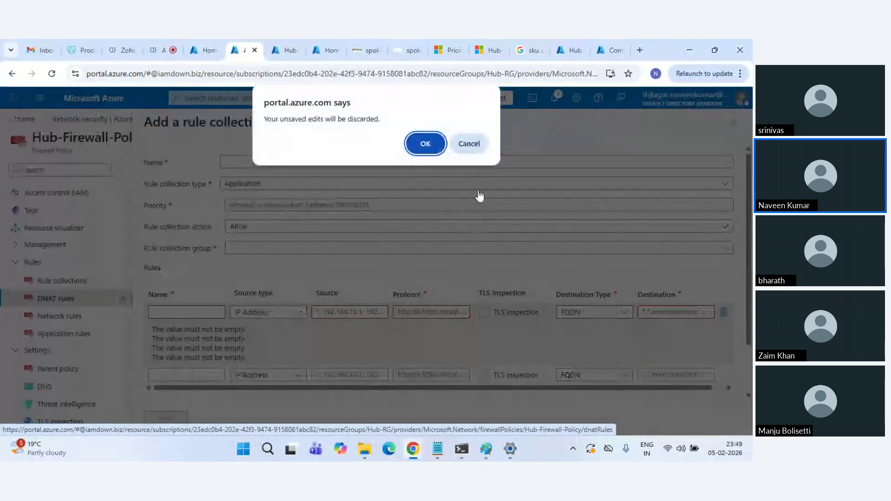
click(470, 143)
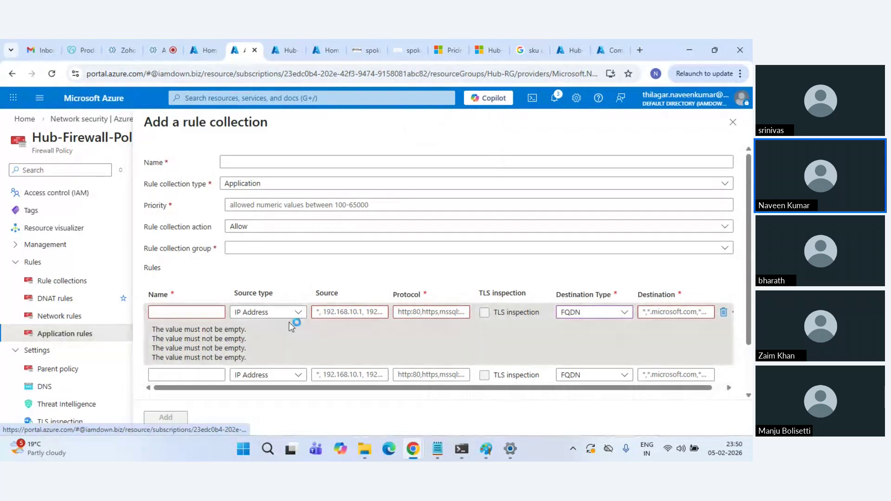
scroll(587, 223, down, 2)
scroll(673, 176, up, 2)
click(739, 136)
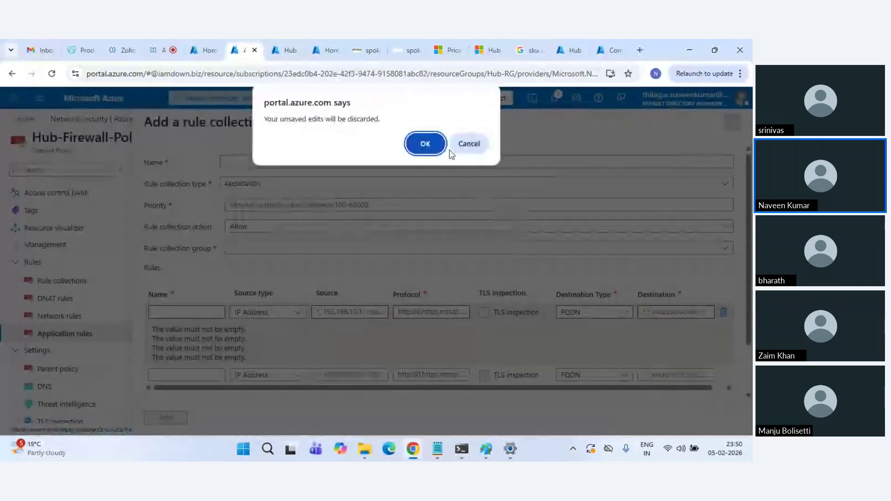
click(426, 143)
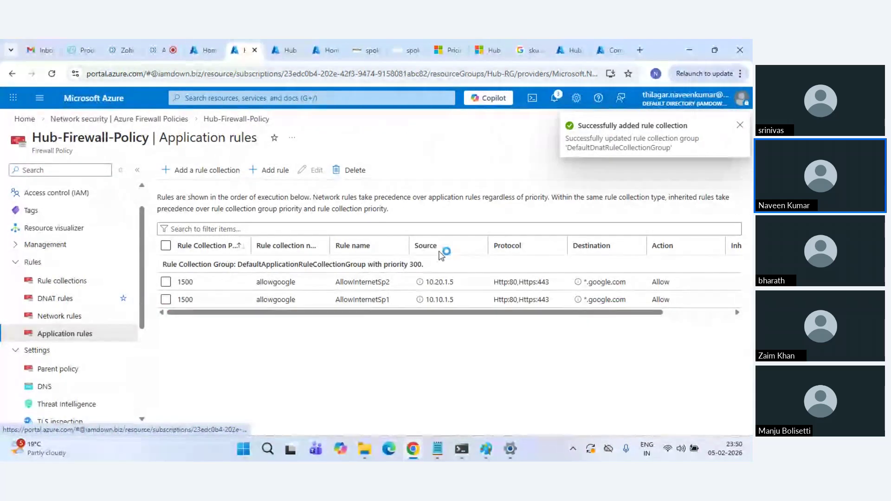
click(174, 57)
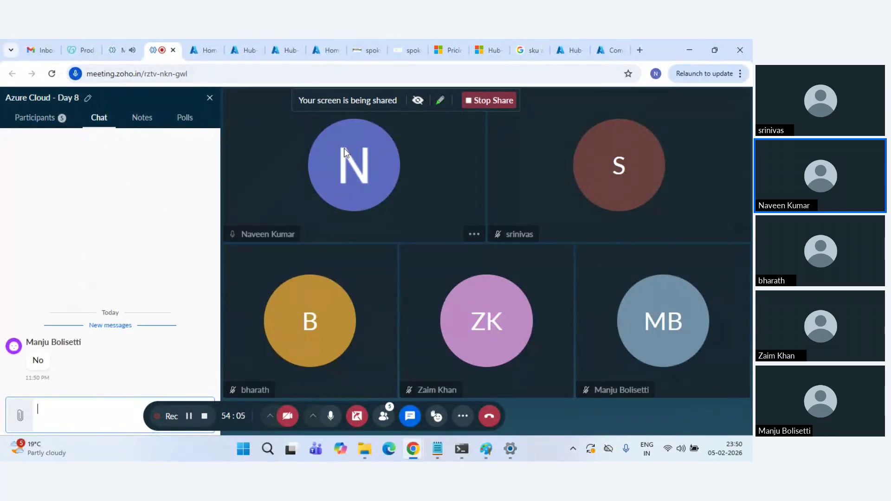
Open Hub-Firewall-Policy's DNAT rules and select RDPRuleSP1's destination IP 20.41.248.198
click(214, 41)
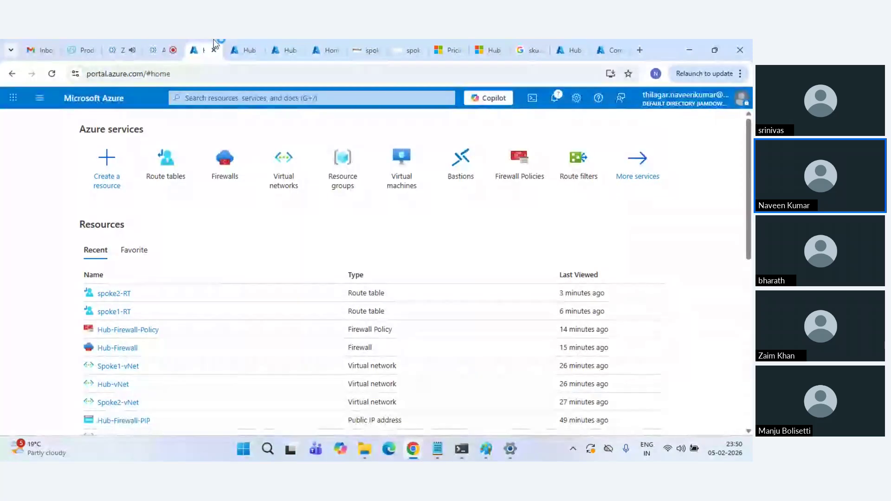
click(239, 40)
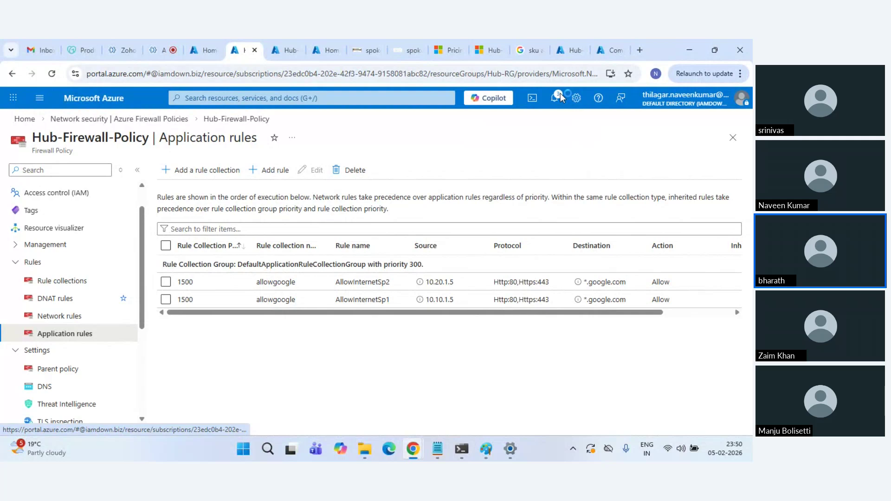
click(156, 46)
click(292, 44)
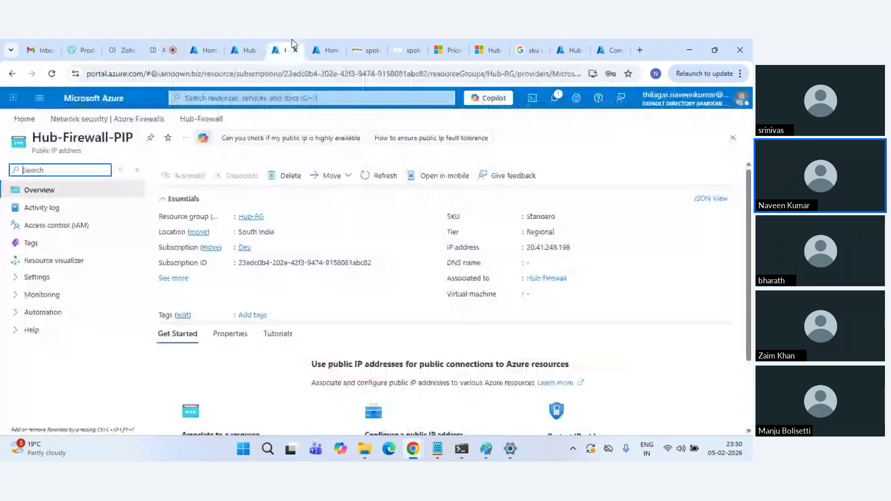
click(251, 50)
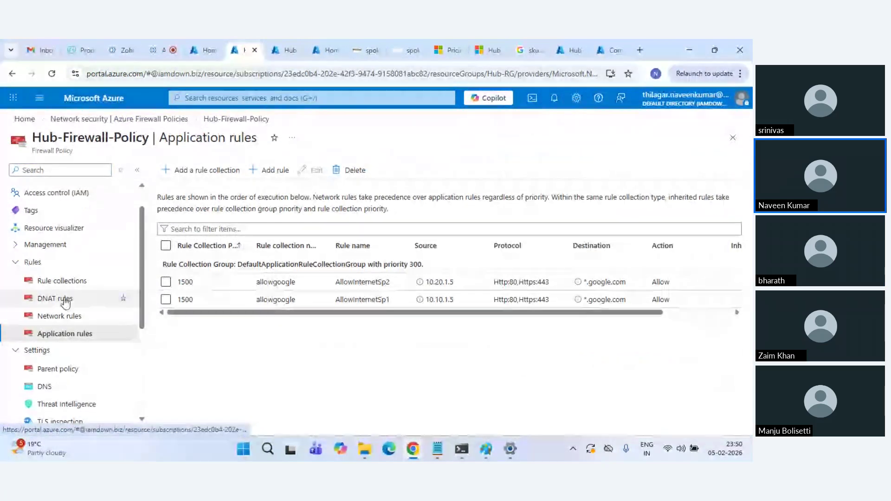
click(112, 299)
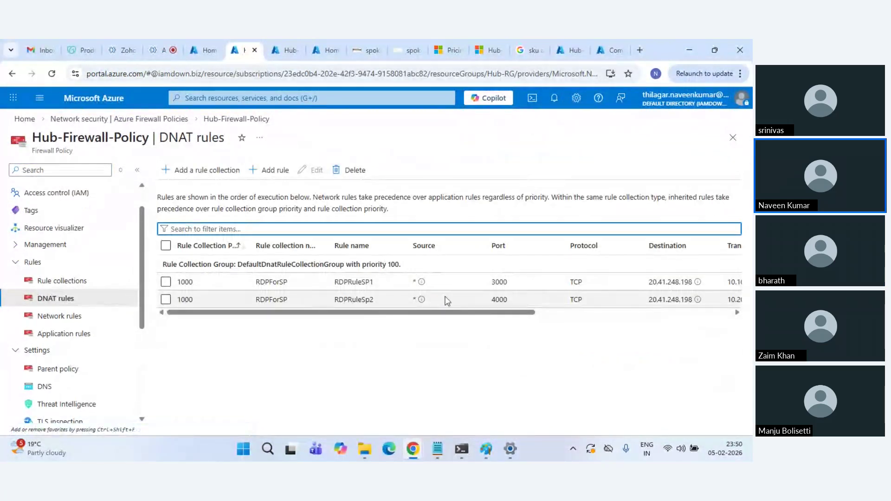
double_click(670, 282)
key(ctrl+c)
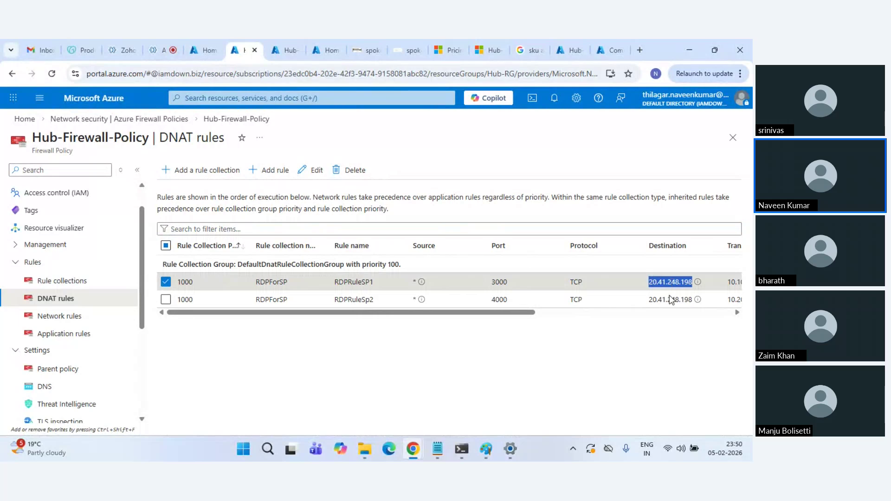
Launch mstsc and connect to 20.41.248.198:3000
key(super+r)
text(mstr)
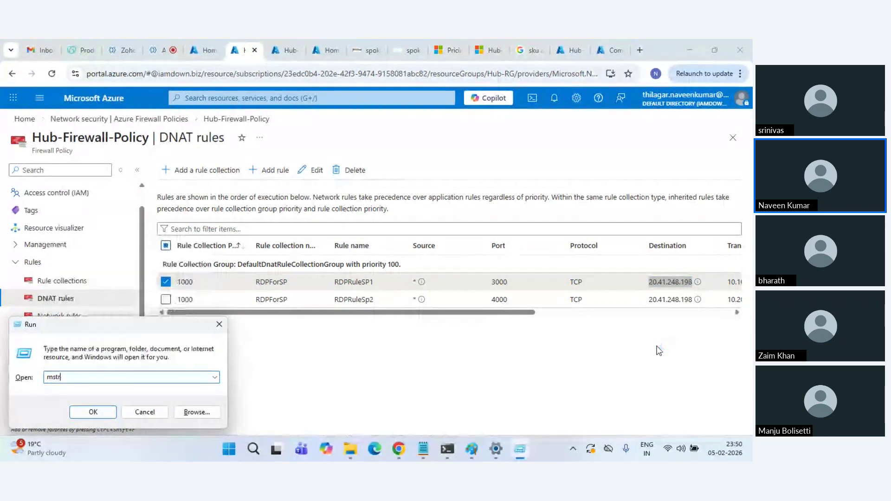
key(BackSpace)
text(sc)
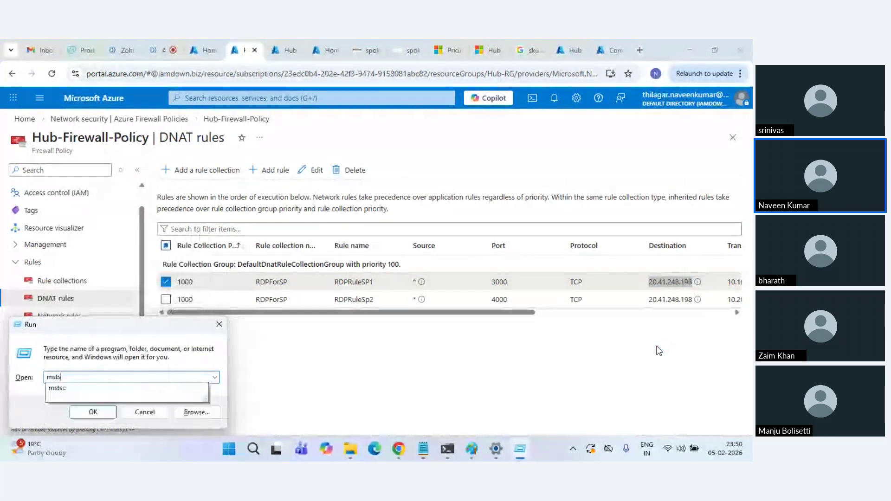
key(Return)
key(ctrl+v)
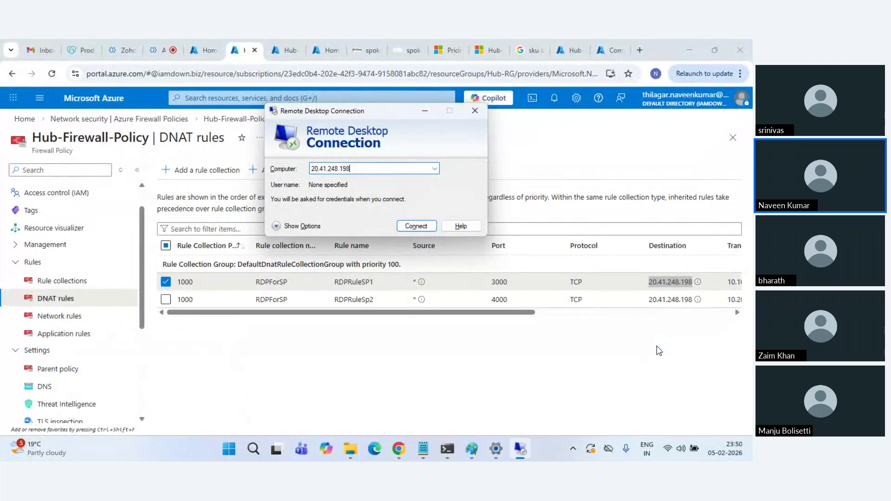
text(:3000)
key(Return)
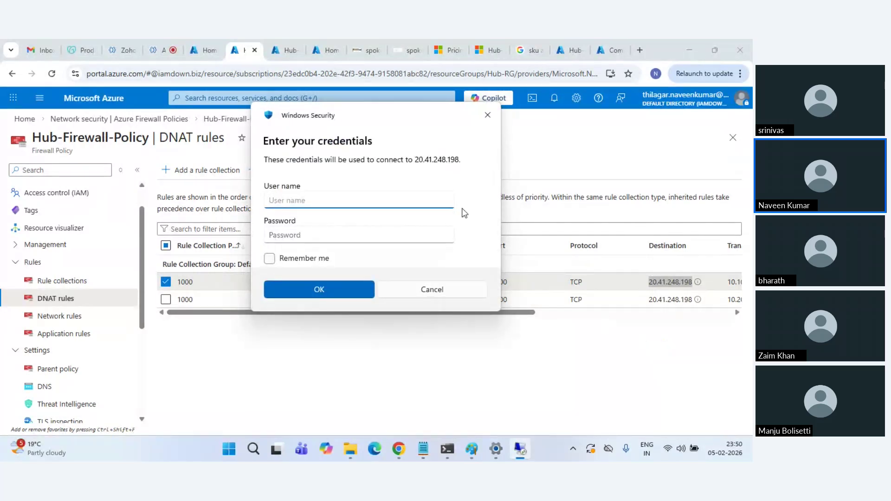
key(Escape)
click(382, 169)
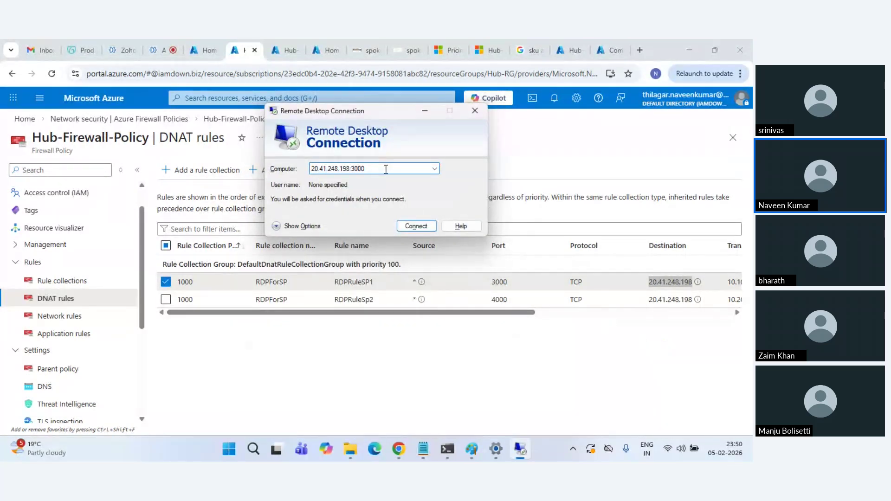
double_click(370, 169)
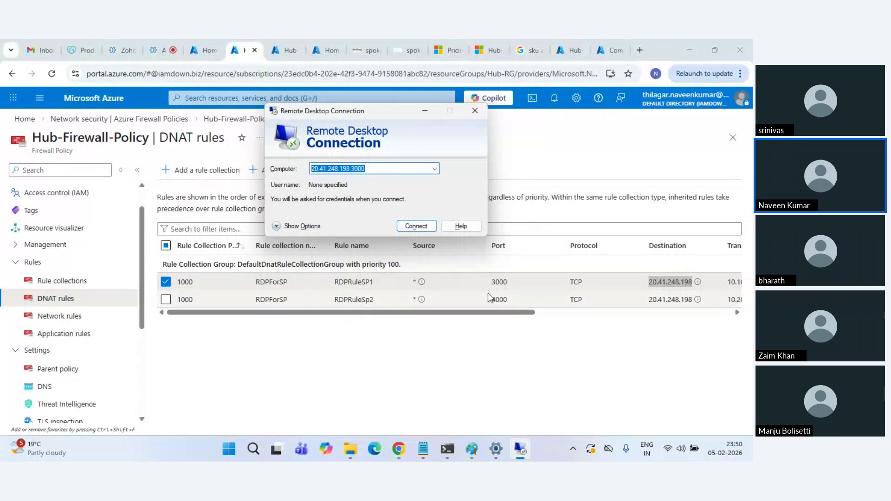
click(422, 226)
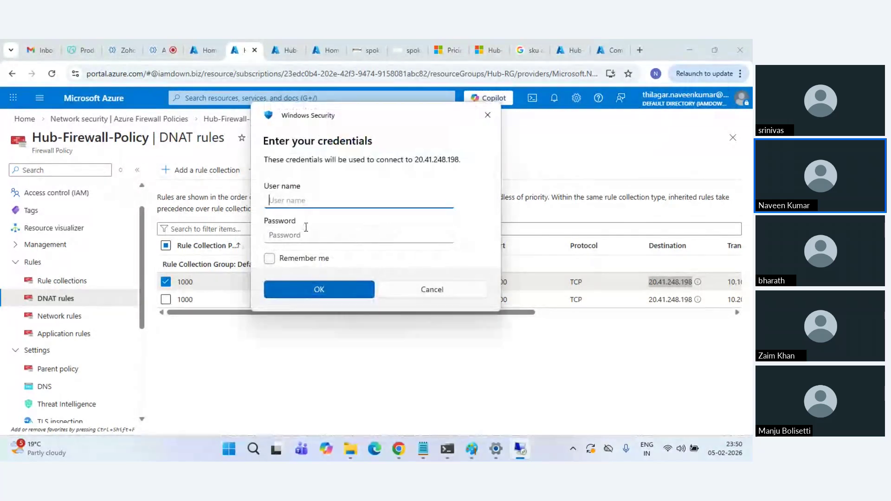
Sign in with the VM username and password, accept the certificate warning, and go full screen
text(naveen)
key(Tab)
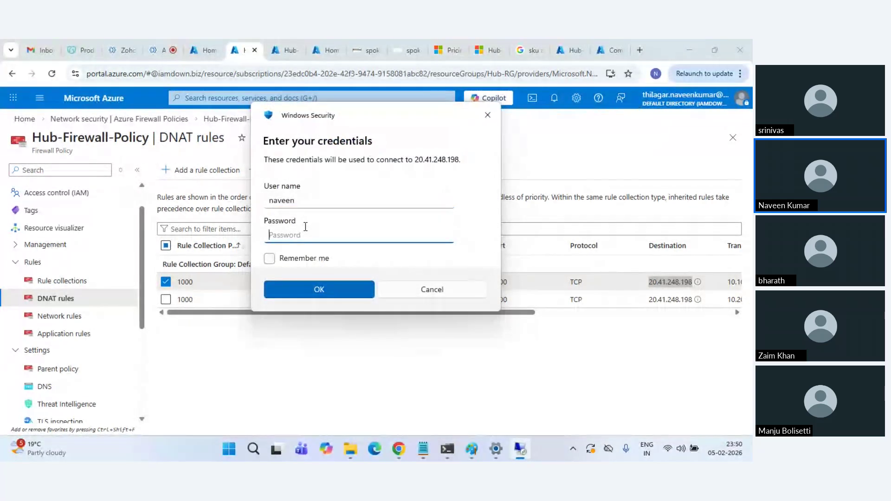
text(************)
key(Return)
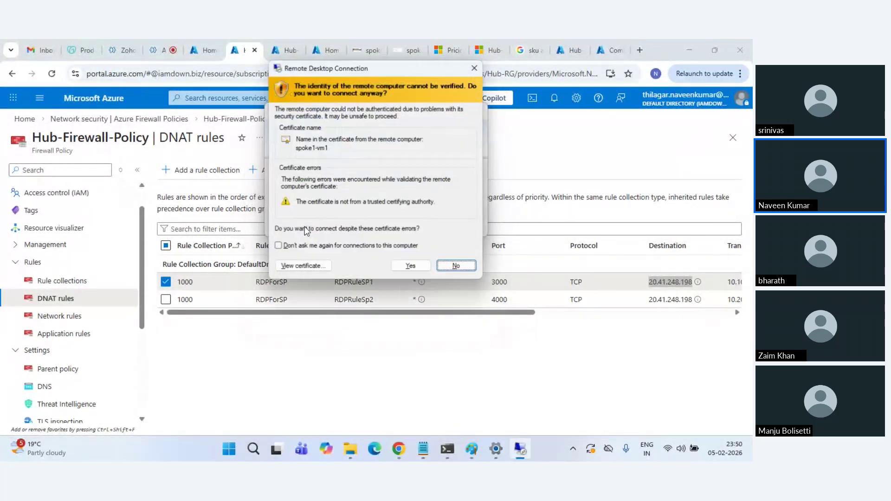
key(Return)
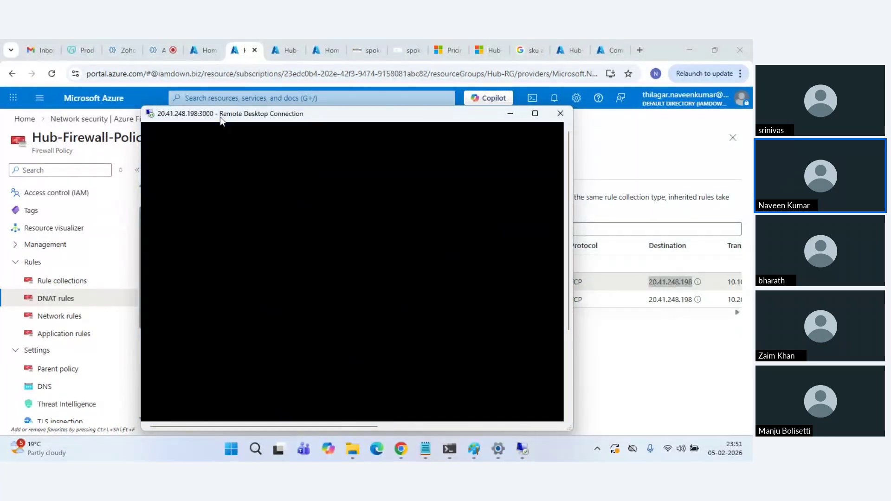
double_click(220, 116)
double_click(195, 48)
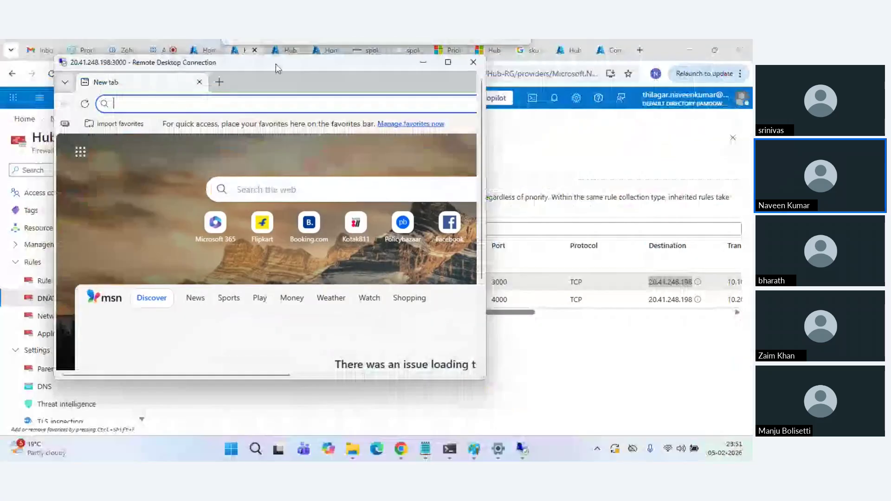
double_click(294, 62)
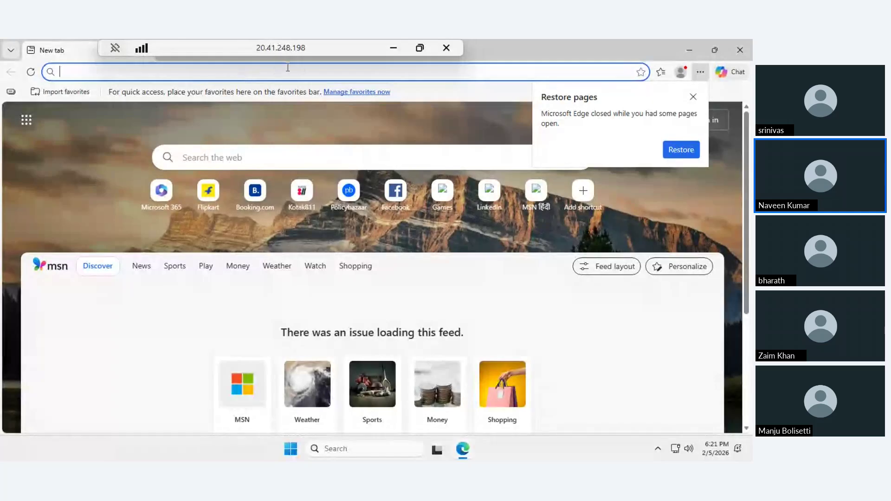
Copy RDPRuleSp2's destination IP and start a Remote Desktop connection to 20.41.248.198:4000
click(394, 49)
double_click(669, 300)
key(ctrl+c)
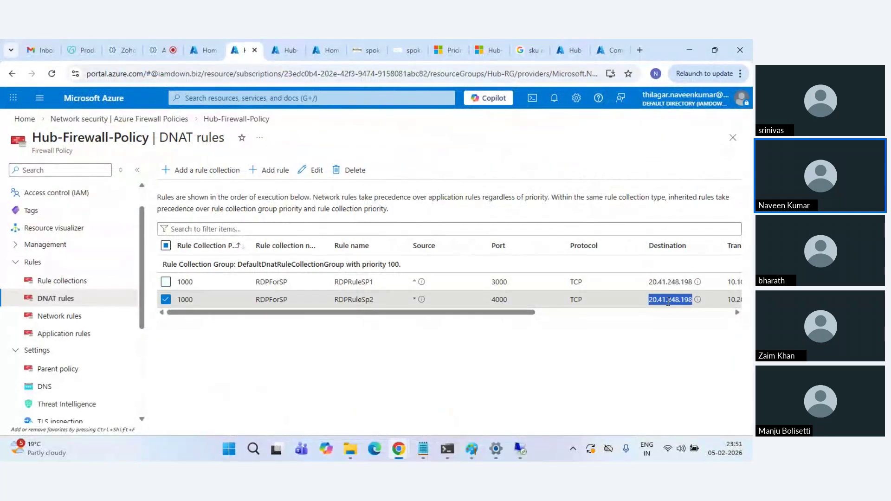
key(super+r)
text(mstsc)
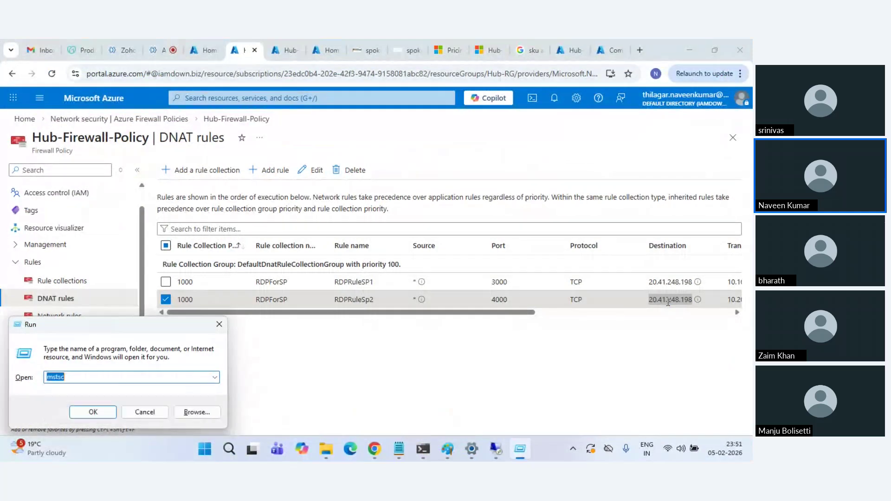
key(Return)
key(ctrl+v)
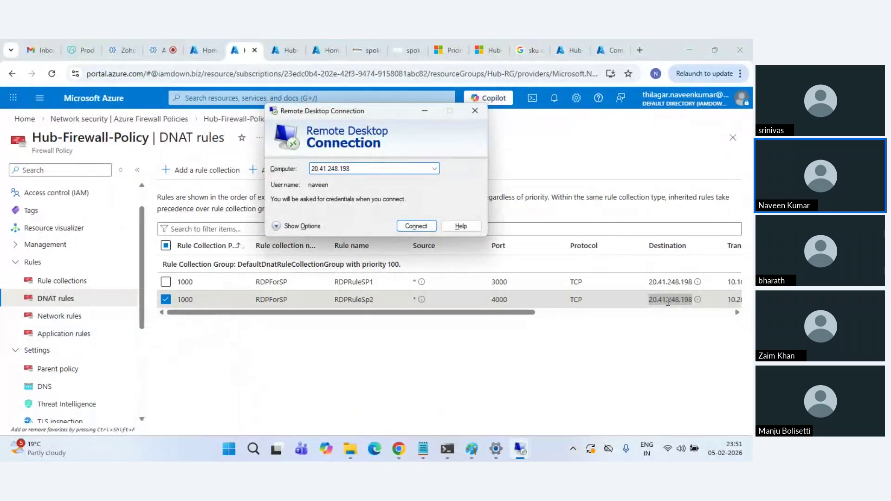
text(:)
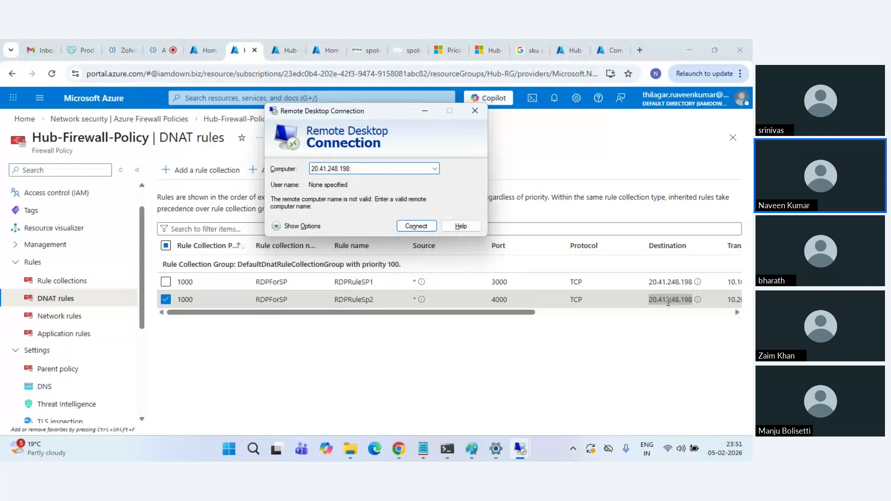
text(4000)
key(Return)
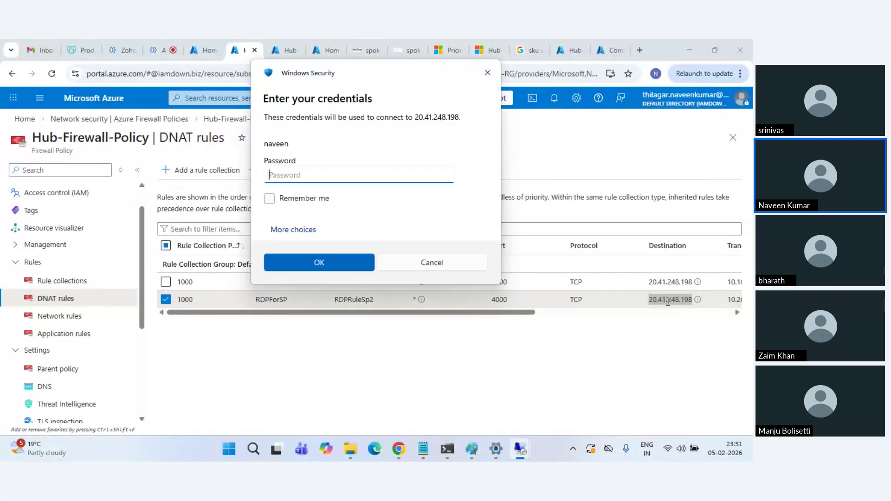
Enter the password, accept the certificate error, maximize the spoke2 session, then minimize it
text(••••••••••••)
key(Return)
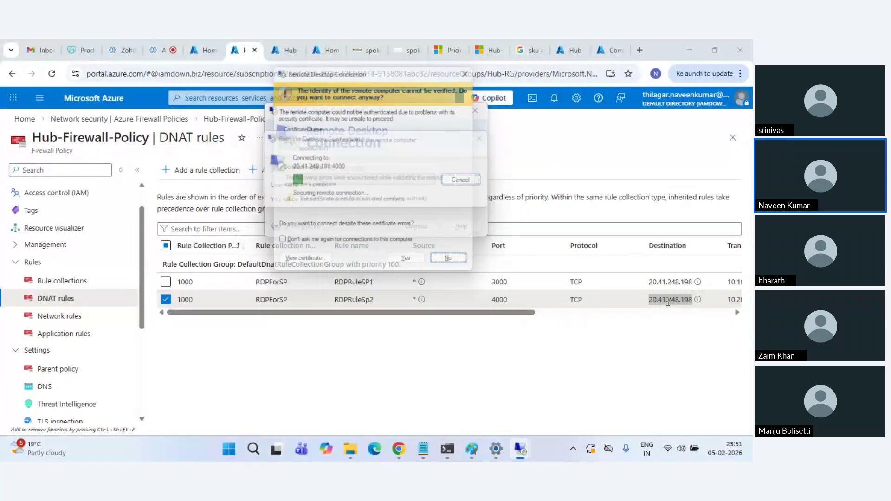
key(Left)
key(Return)
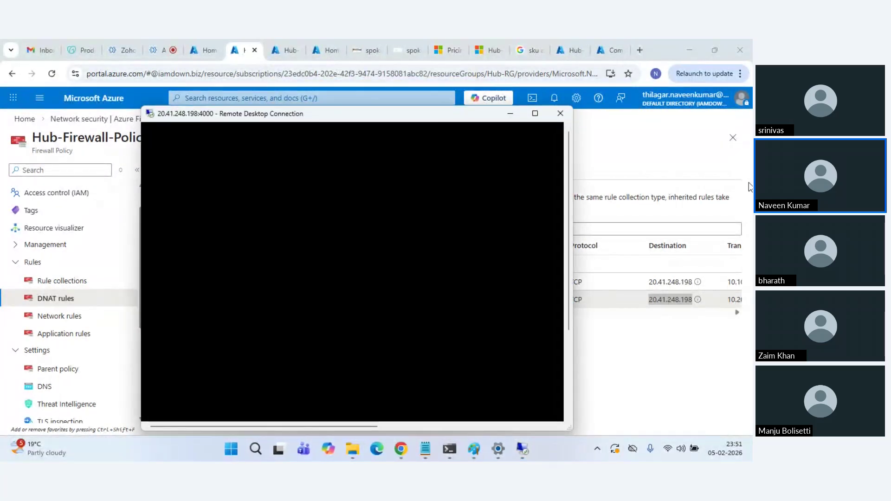
click(535, 120)
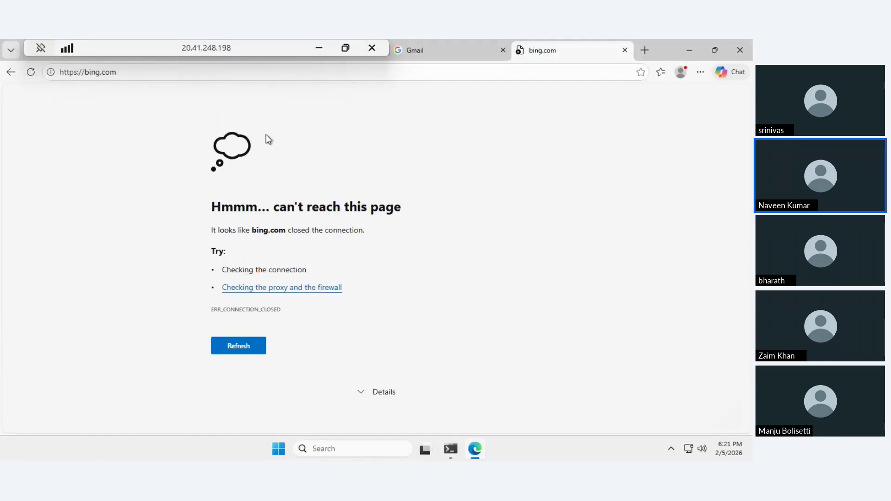
click(319, 47)
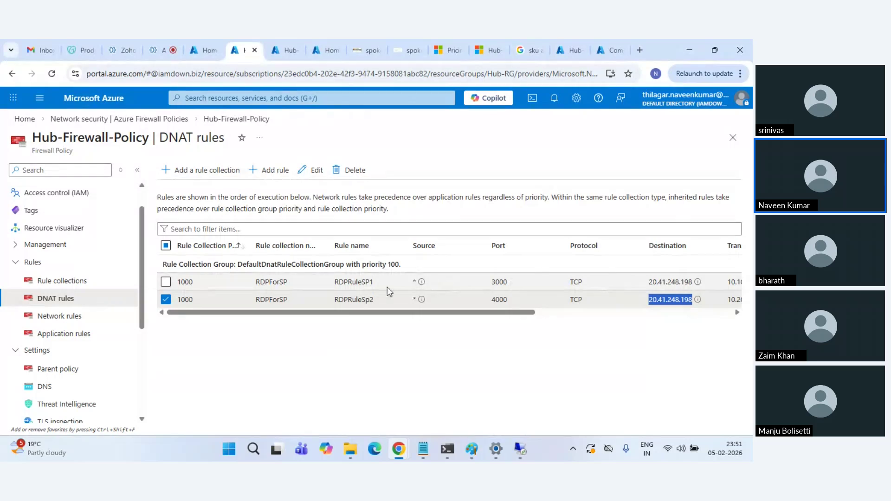
Open the policy's Network rules and start adding a rule collection
click(54, 324)
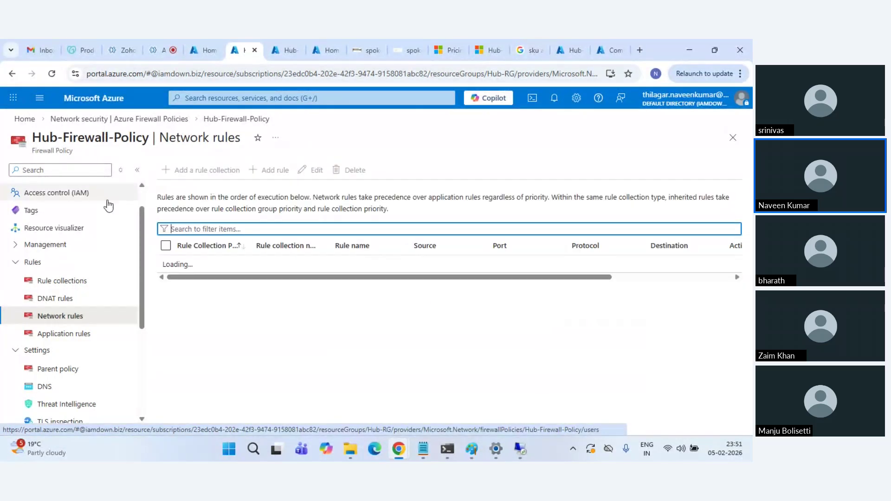
click(213, 172)
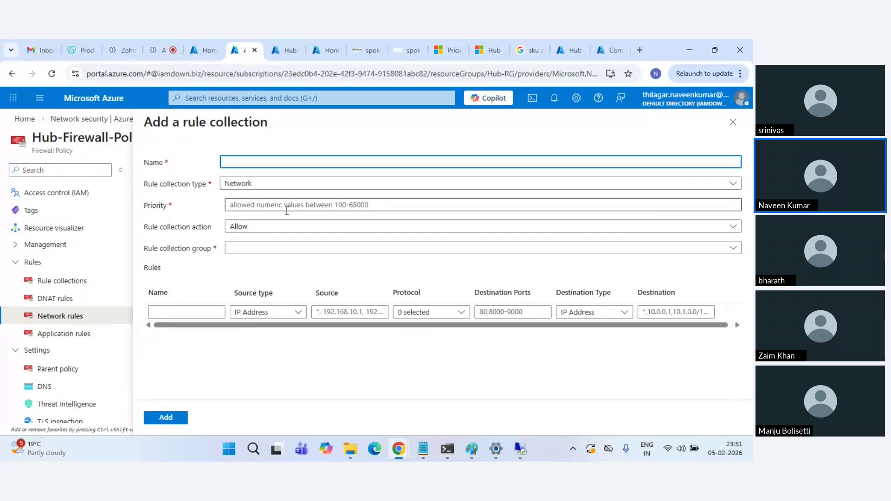
In the hub-spoke Paint diagram, orange-cross the Spoke1–Spoke2 link and draw the black firewall route to spoke2-vm2
mouse_move(464, 456)
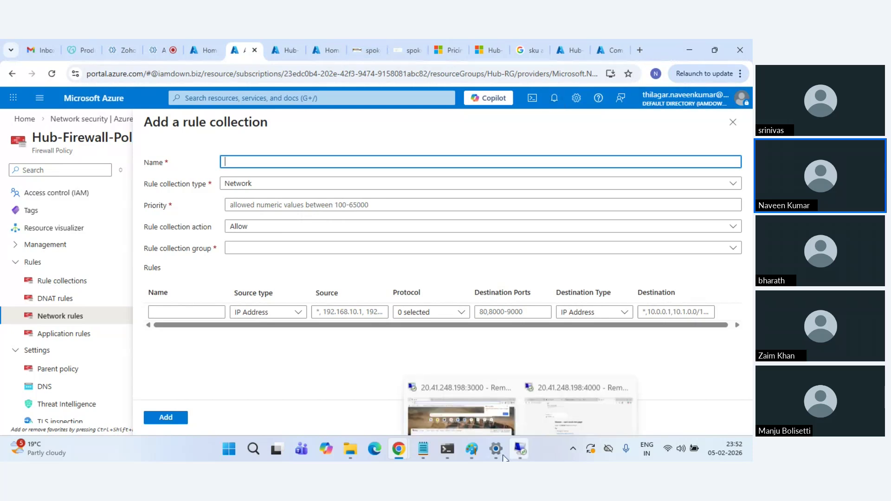
click(511, 397)
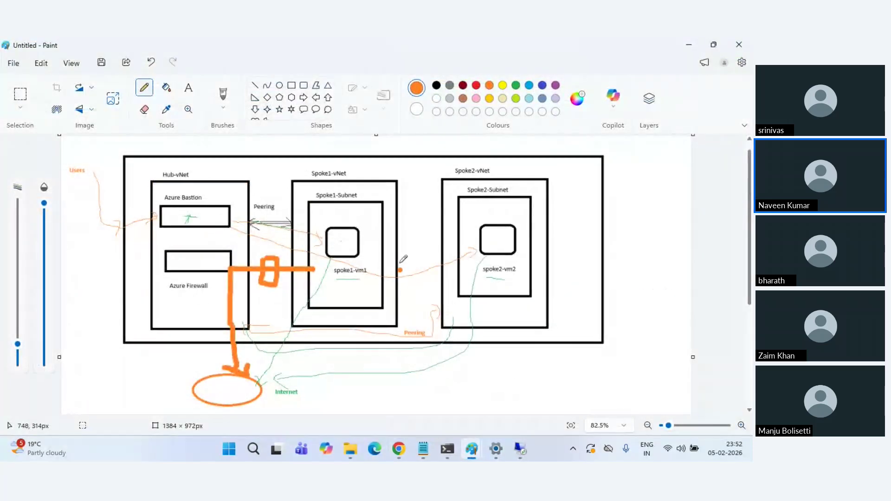
mouse_move(473, 457)
click(416, 393)
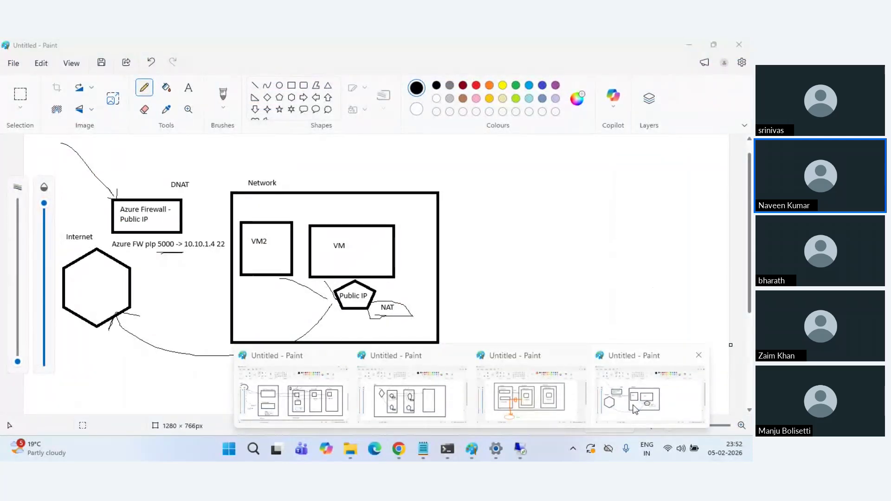
click(636, 408)
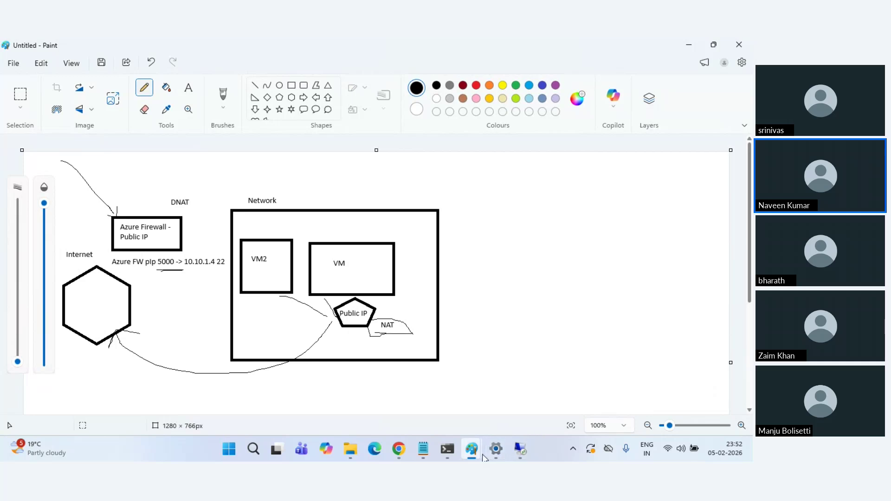
mouse_move(483, 457)
click(552, 405)
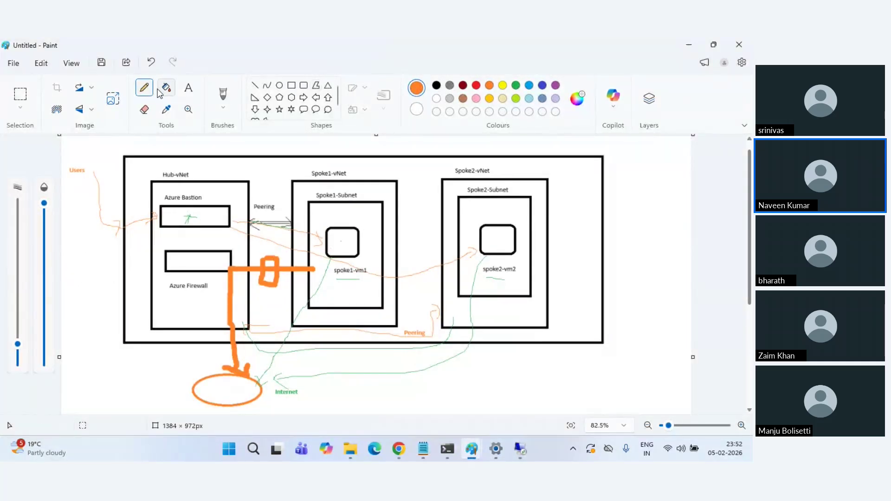
mouse_move(410, 207)
mouse_down()
mouse_move(437, 205)
mouse_move(406, 214)
mouse_up()
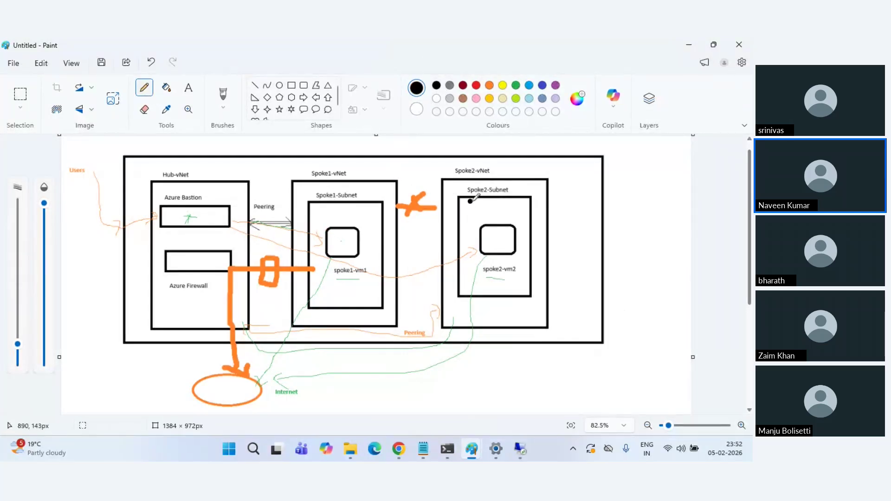
mouse_move(317, 216)
mouse_down()
mouse_move(257, 228)
mouse_move(231, 252)
mouse_move(265, 321)
mouse_move(420, 332)
mouse_up()
drag(446, 291, 485, 251)
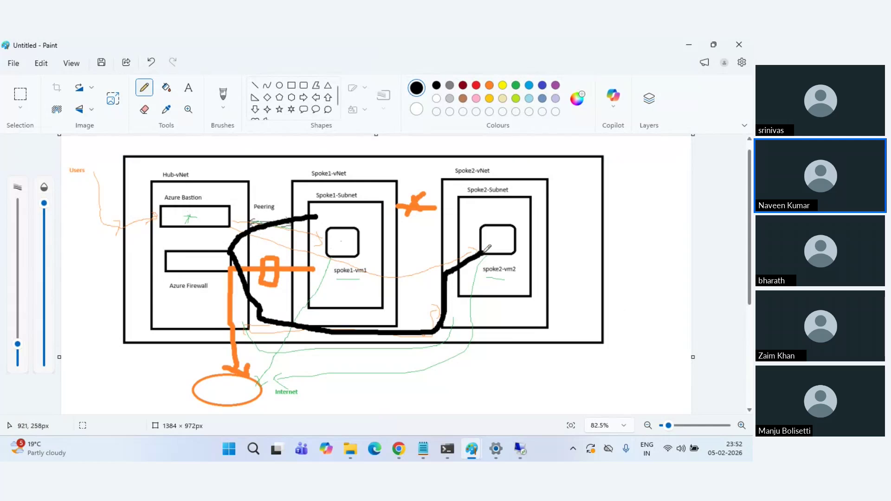
key(alt+Tab)
key(alt+Tab)
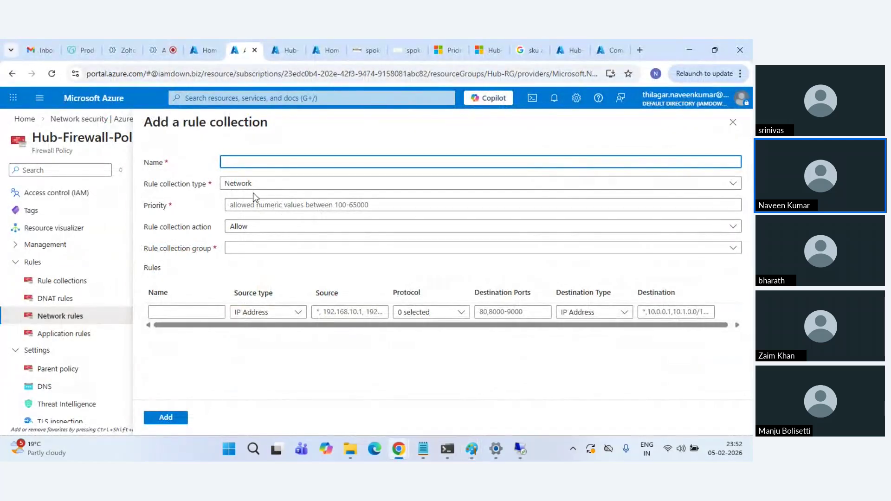
Name the network rule collection allowInternalconnection with priority 1400 in DefaultNetworkRuleCollectionGroup
text(allowInternalconnection)
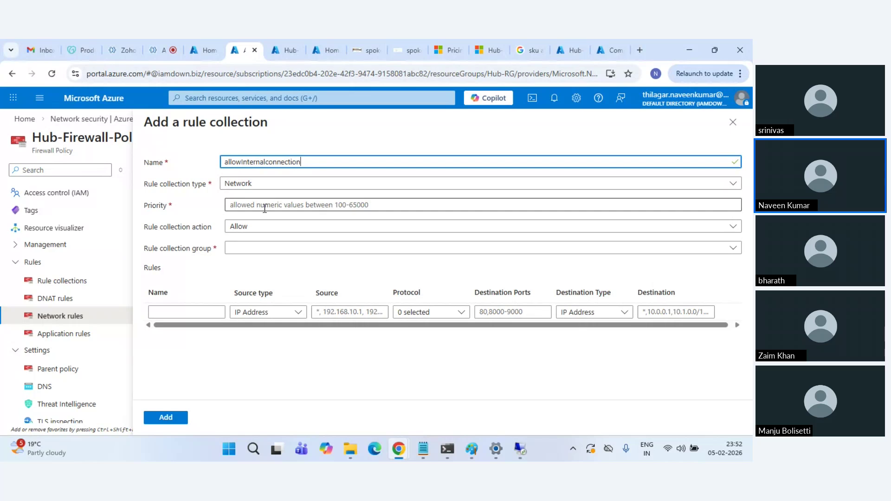
click(264, 207)
text(140)
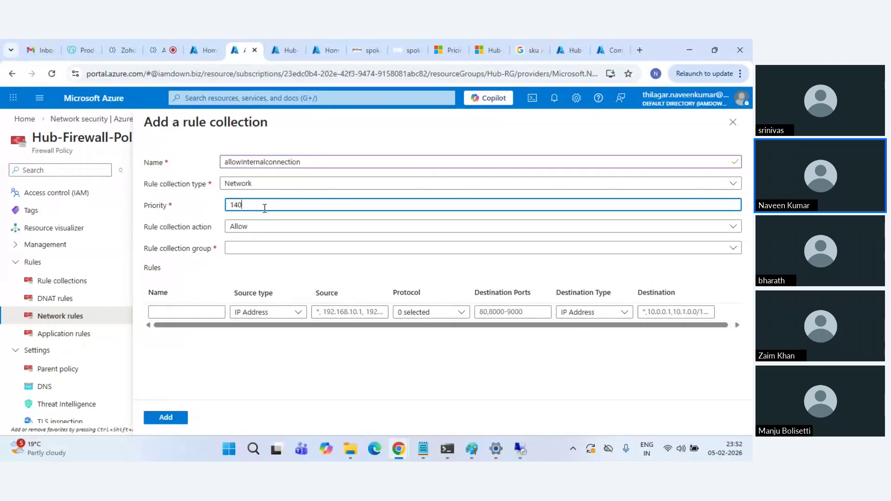
text(0)
click(259, 249)
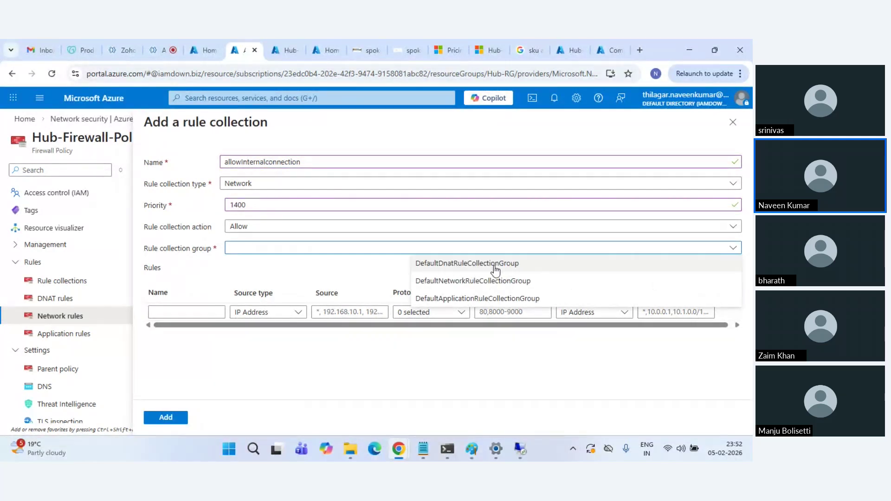
click(506, 280)
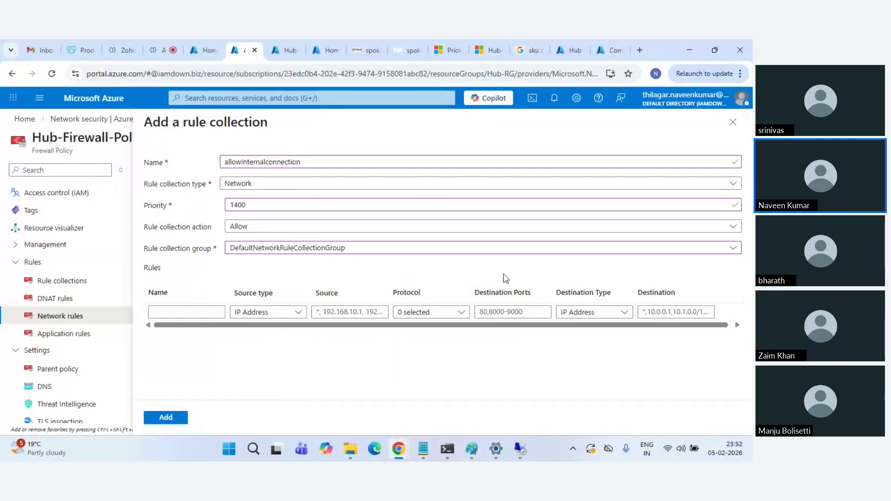
Name the first rule sp1tosp2 with IP Address as source type, then go to Azure home
click(200, 311)
text(sp1)
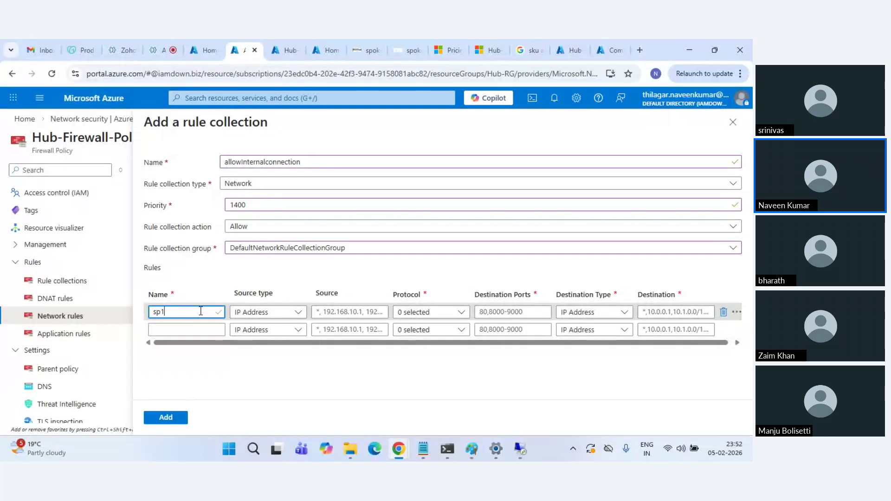
text(tp)
text(sp2)
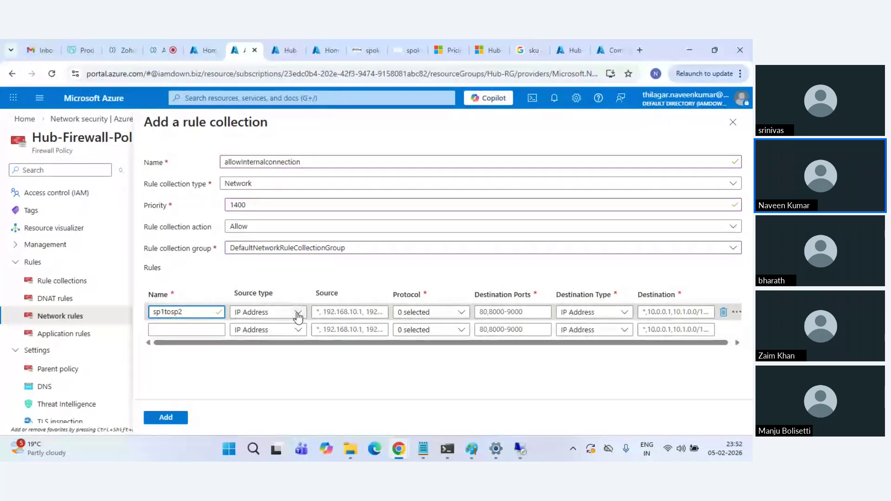
click(299, 312)
click(282, 330)
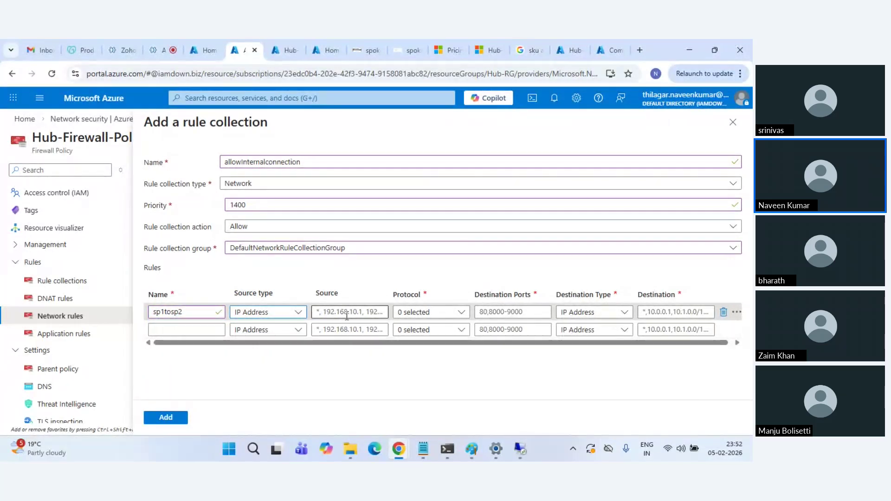
click(347, 316)
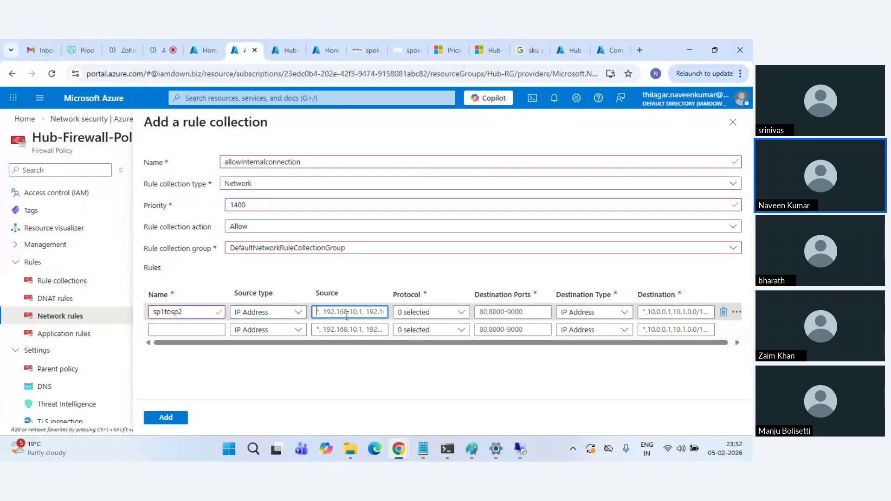
click(567, 45)
click(118, 100)
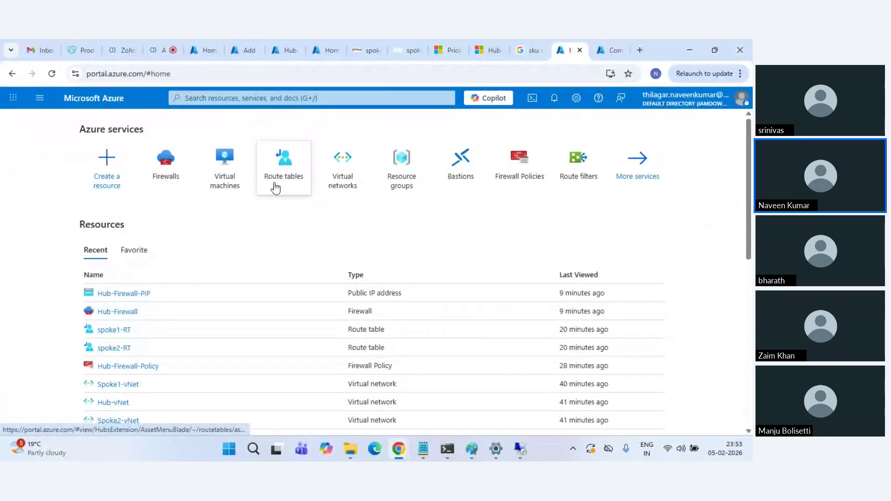
Set rule sp1tosp2's source to spoke1-vm1's IP 10.10.1.5, allowing TCP and ICMP
click(225, 186)
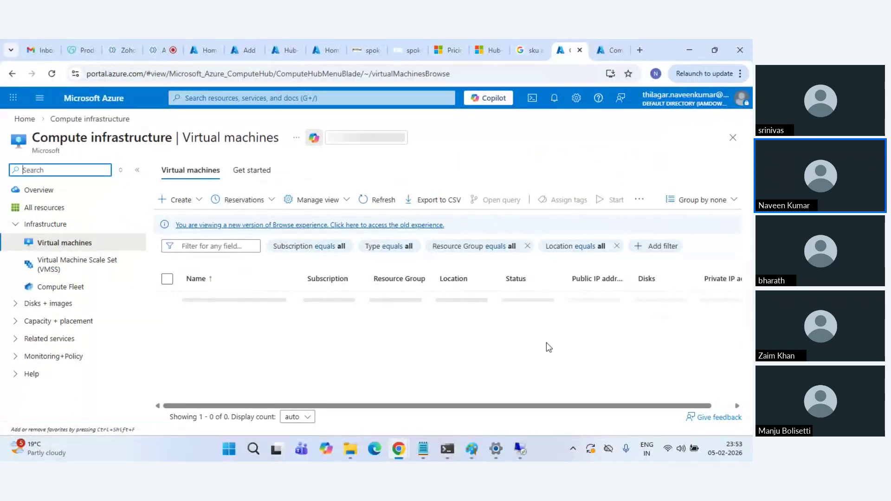
click(711, 300)
double_click(711, 301)
key(ctrl+c)
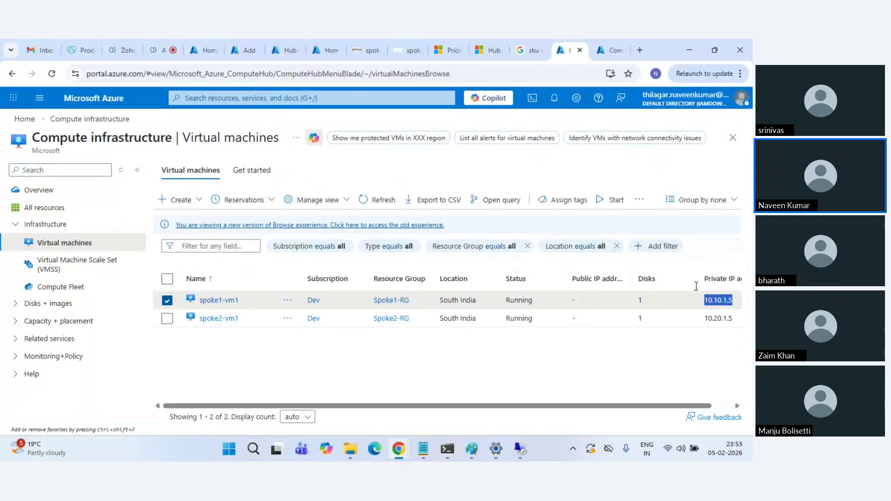
click(244, 50)
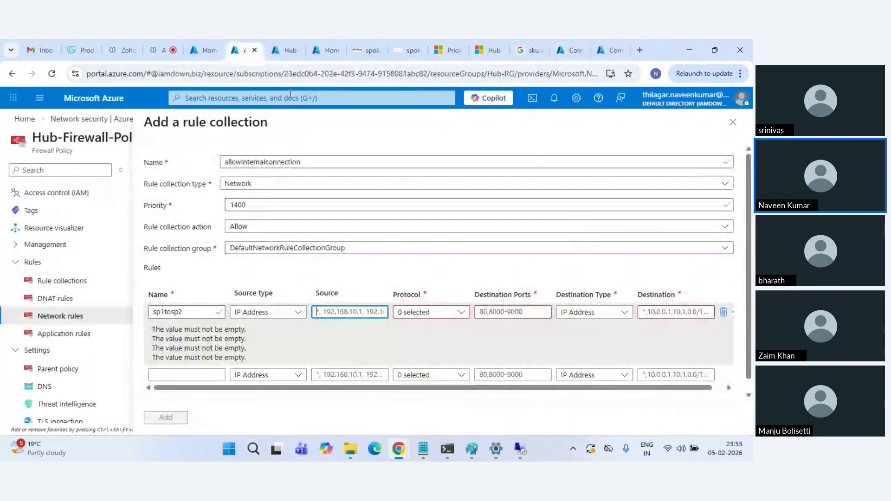
click(367, 312)
key(ctrl+v)
click(439, 320)
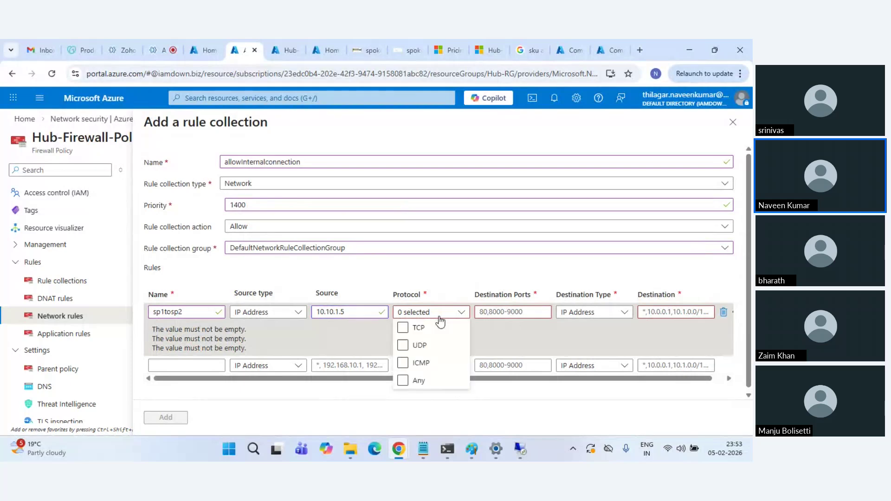
click(404, 328)
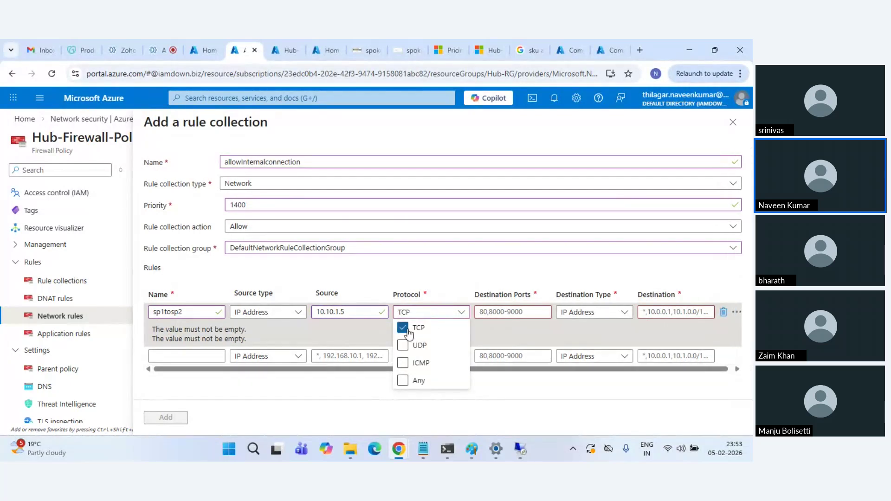
click(404, 367)
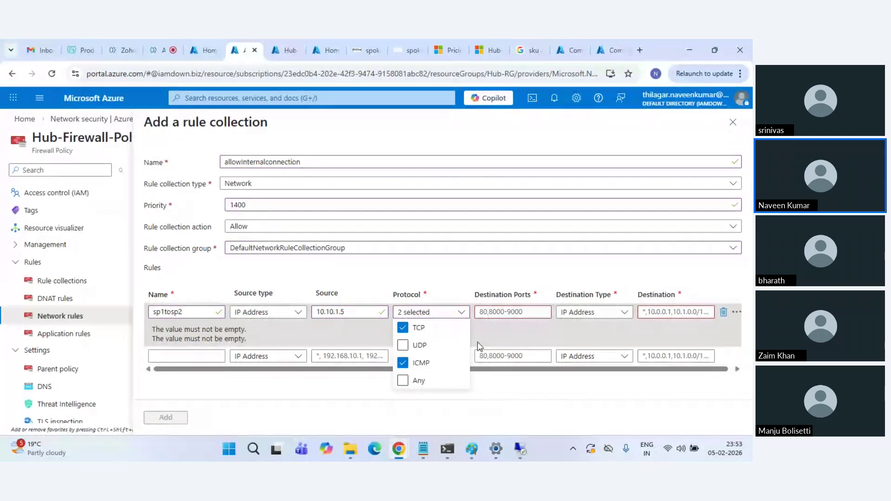
Give sp1tosp2 destination port 3389 and destination IP address 10.20.1.5
click(529, 314)
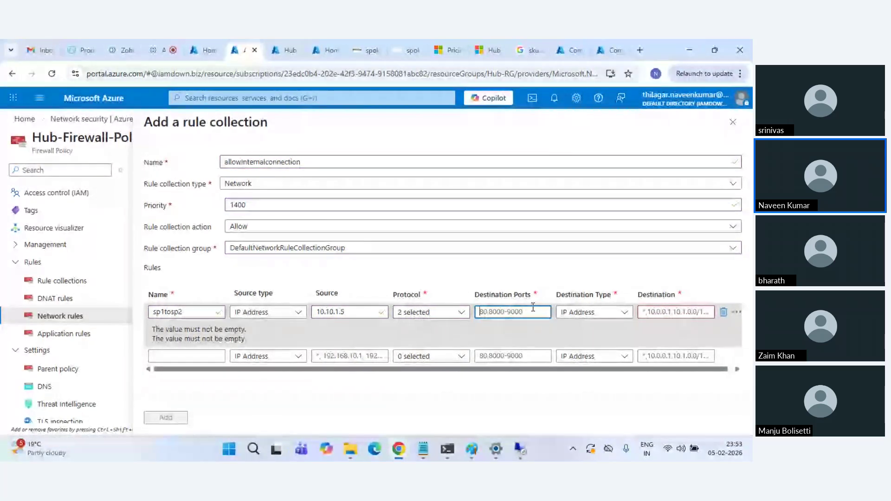
text(3389)
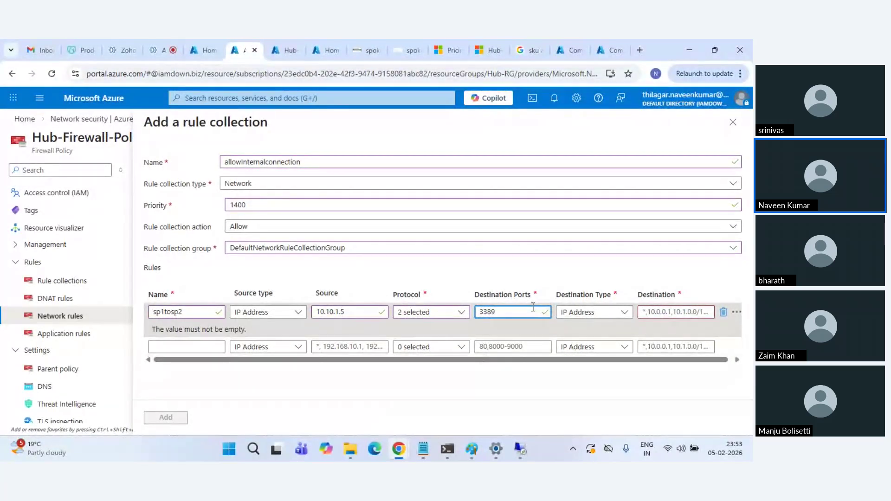
click(590, 319)
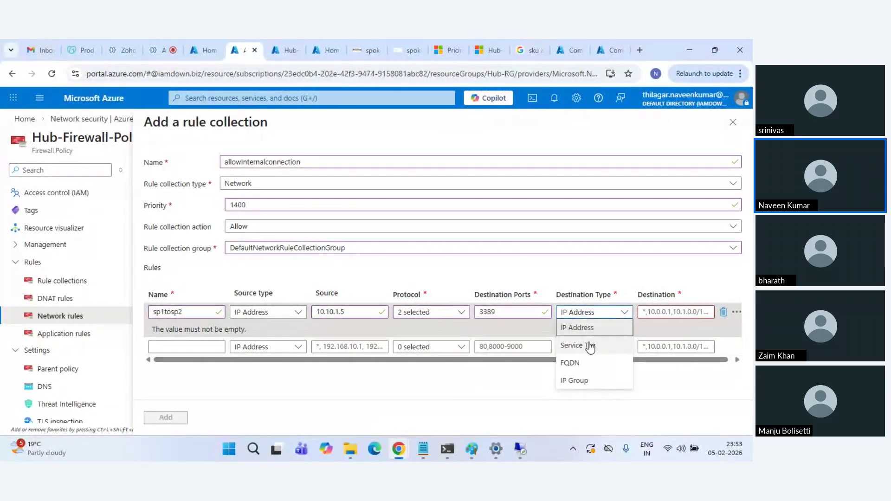
click(594, 331)
click(664, 311)
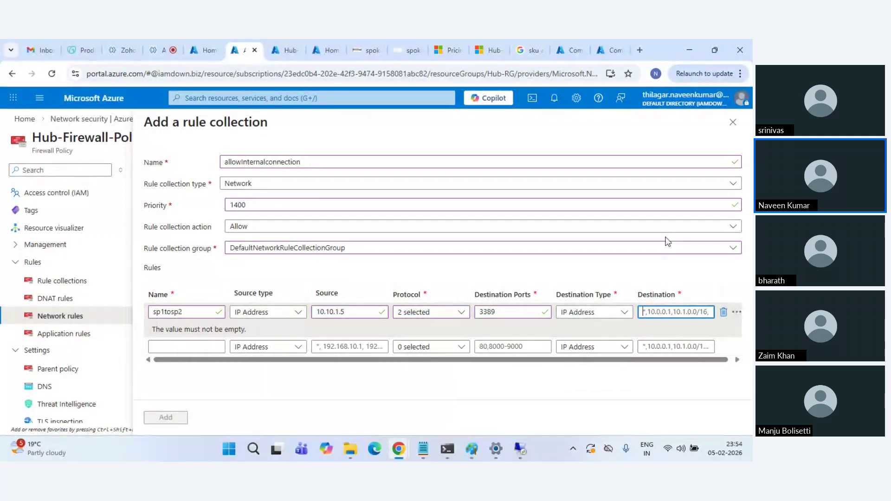
click(609, 50)
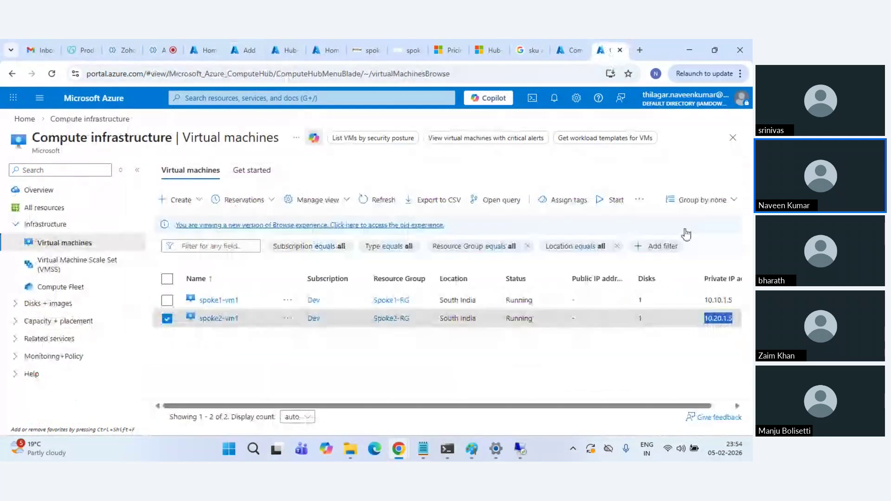
double_click(719, 301)
key(ctrl+c)
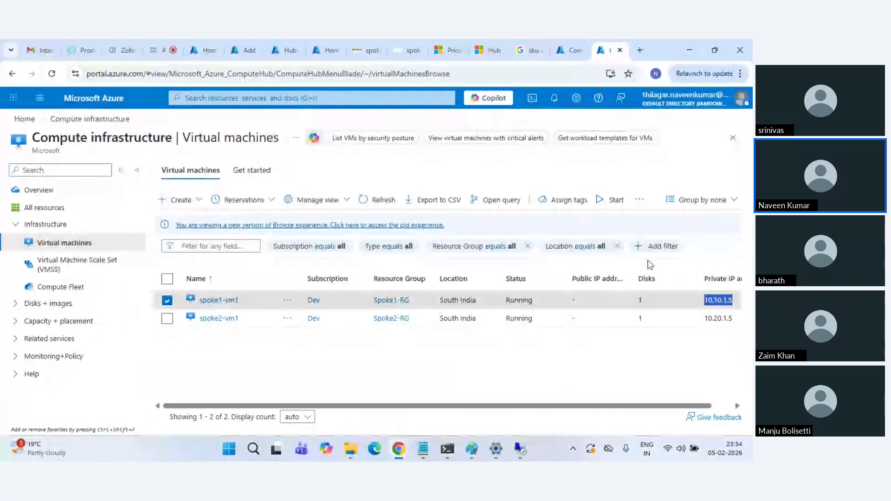
click(244, 50)
click(370, 308)
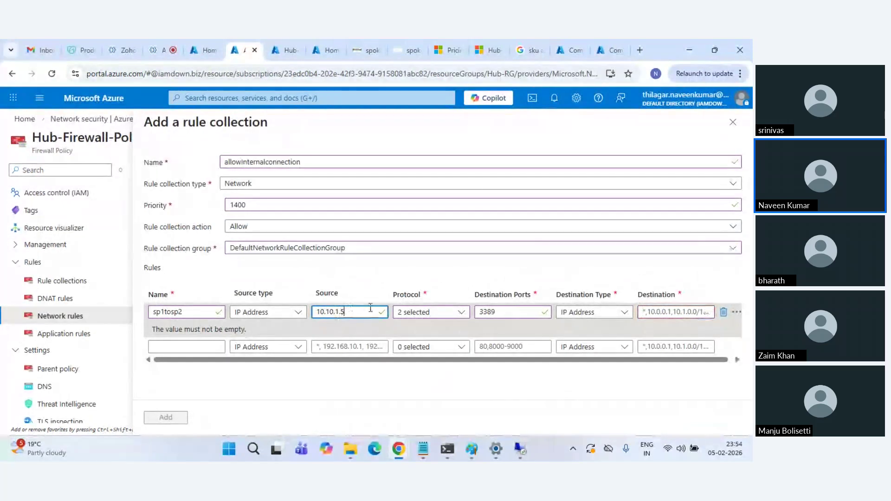
click(681, 312)
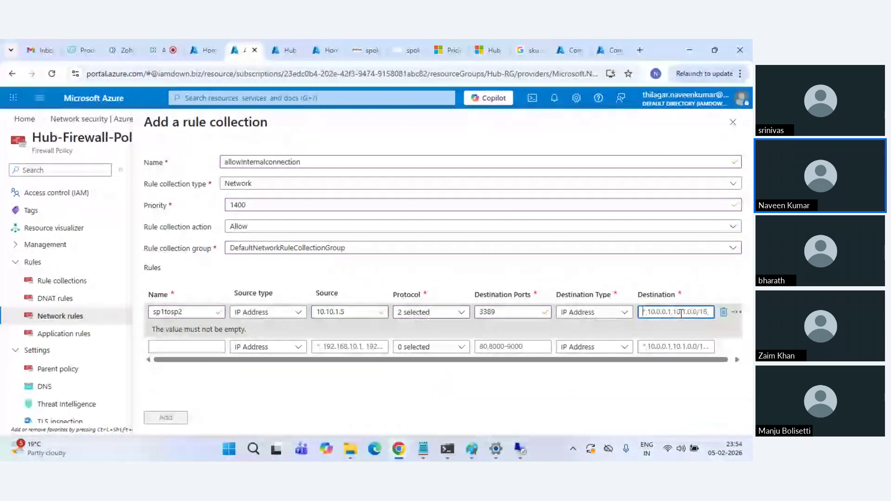
key(ctrl+v)
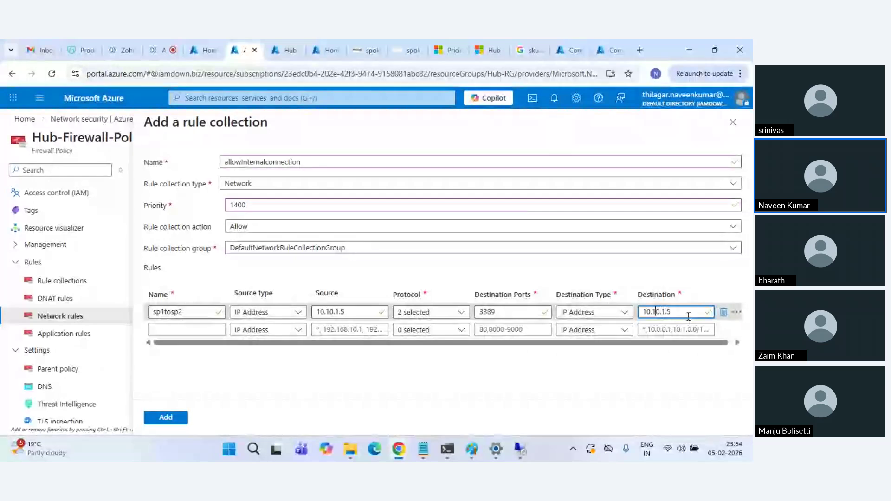
key(BackSpace)
text(2)
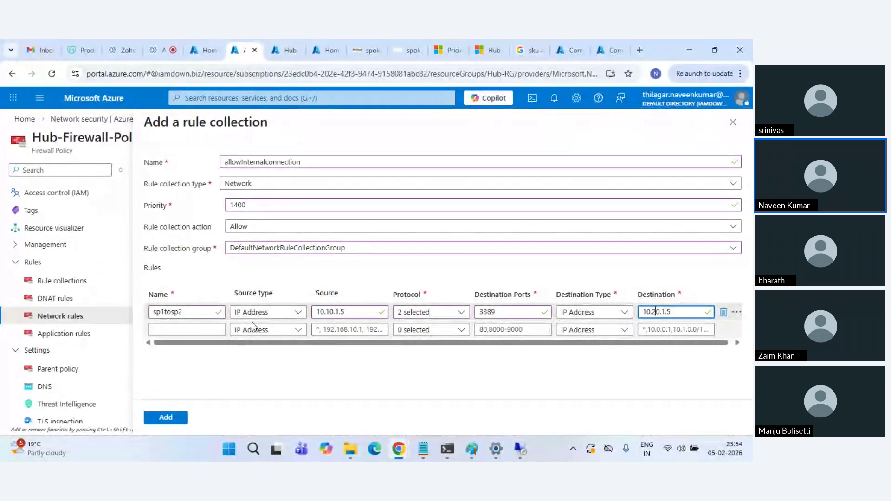
Add a second rule sp2tosp1 with source 10.20.1.5, allowing TCP and ICMP
click(184, 330)
text(sp2)
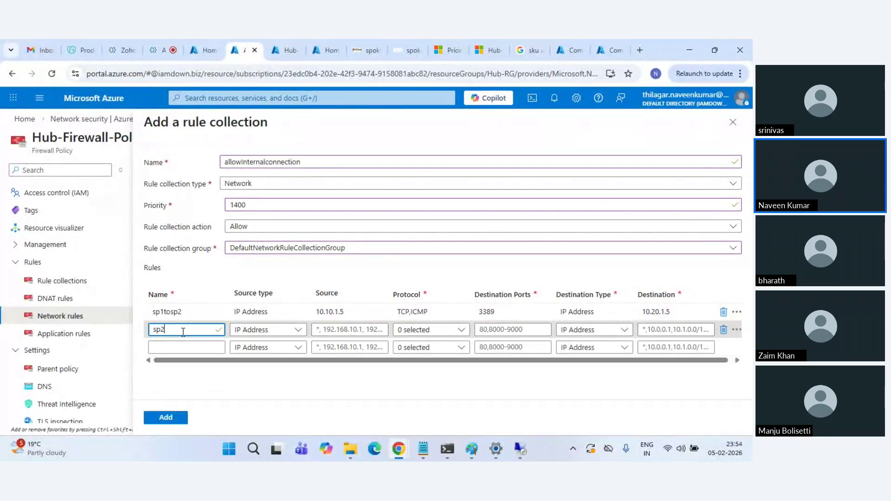
text(tos)
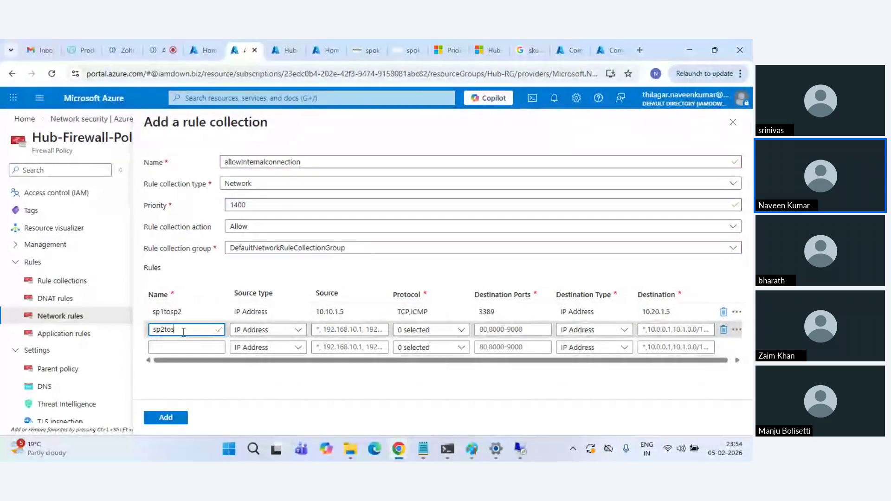
text(p1)
click(375, 333)
text(10.10.1.5)
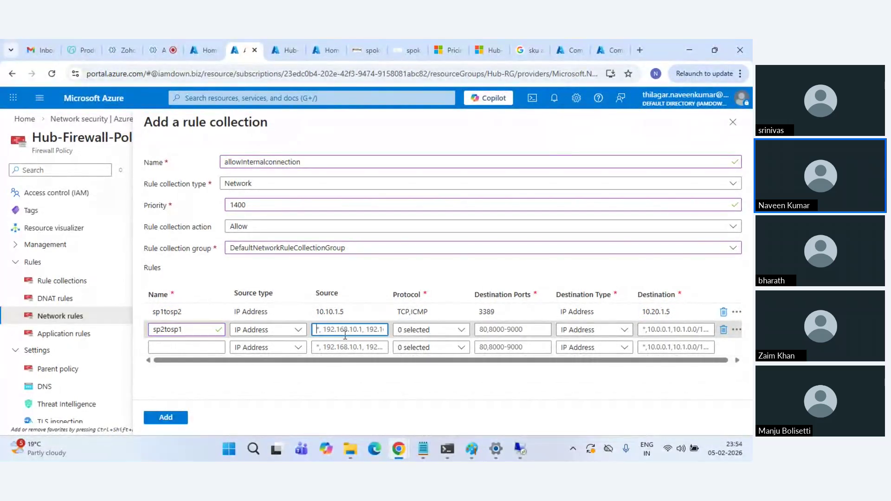
key(Left)
key(Left)
key(BackSpace)
key(BackSpace)
text(20)
click(420, 330)
click(402, 345)
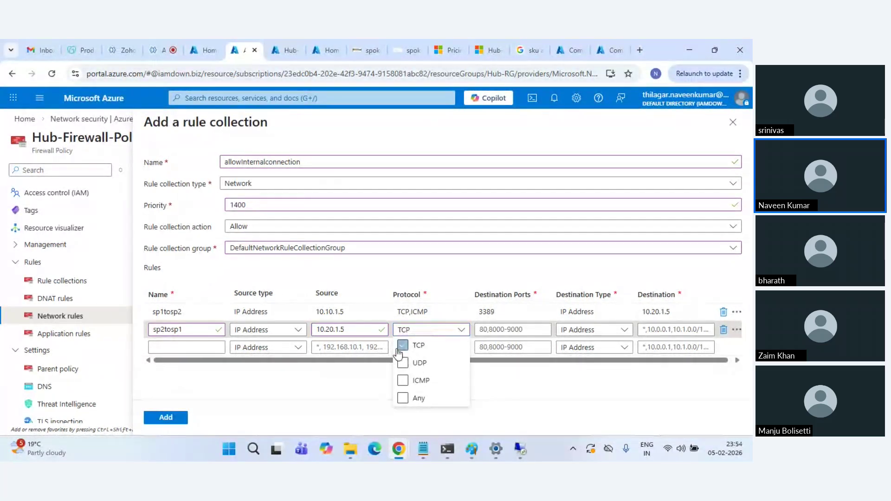
click(403, 381)
Set sp2tosp1's destination port 3389 and destination 10.10.1.5, then add the rule collection
click(511, 330)
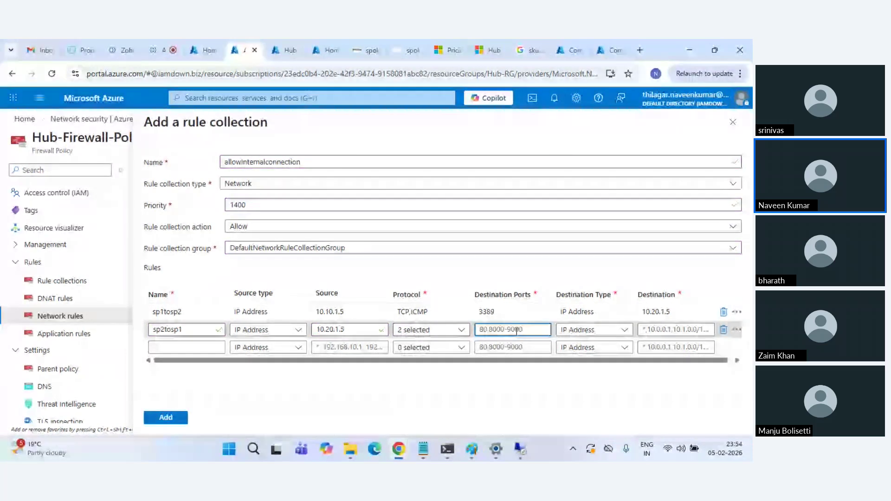
text(3389)
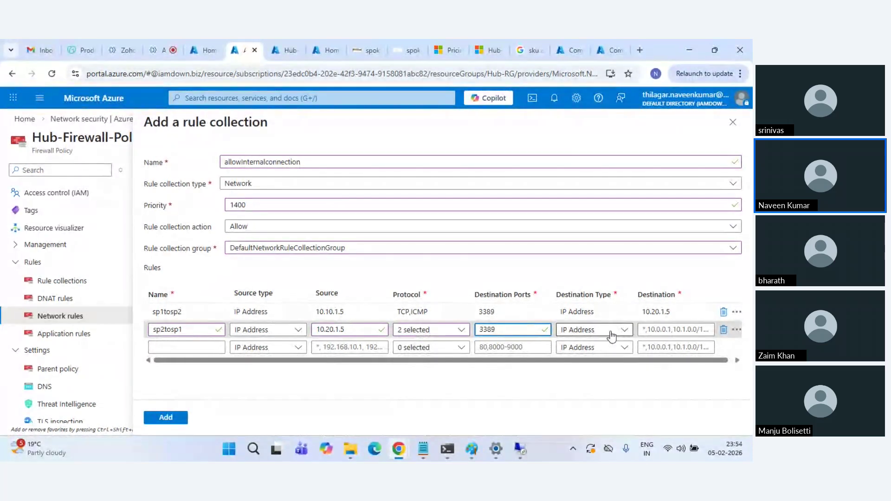
click(663, 330)
text(10.10.1.5)
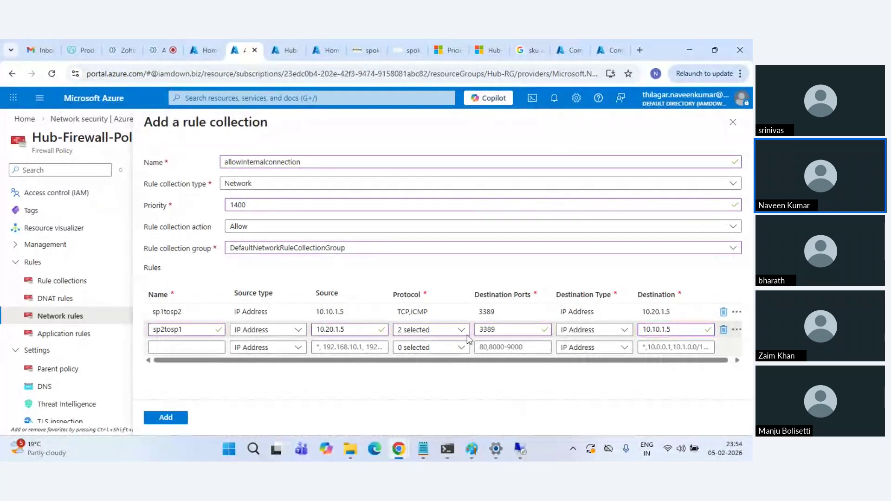
click(403, 318)
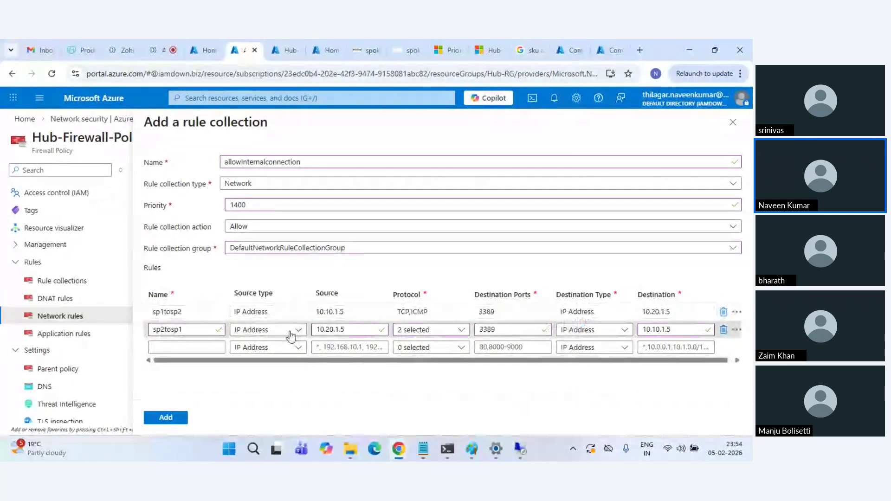
click(177, 420)
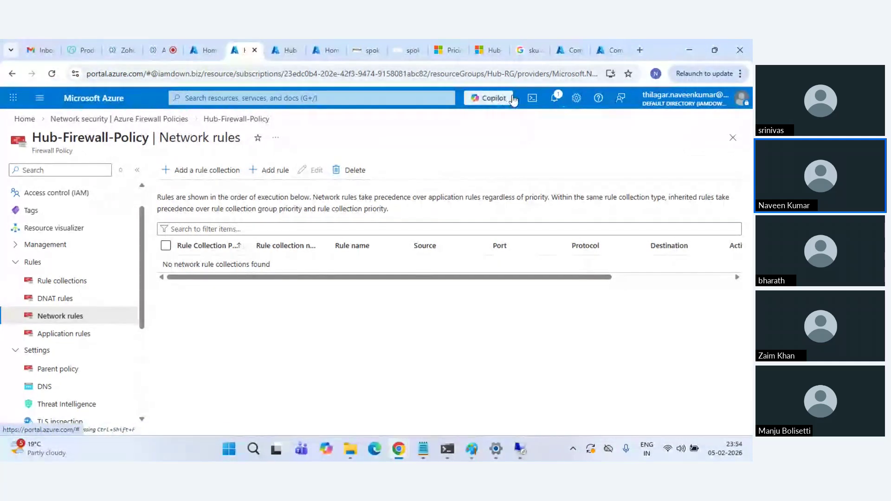
Check the deployment notifications, then open Hub-Firewall from the Firewalls list
click(554, 103)
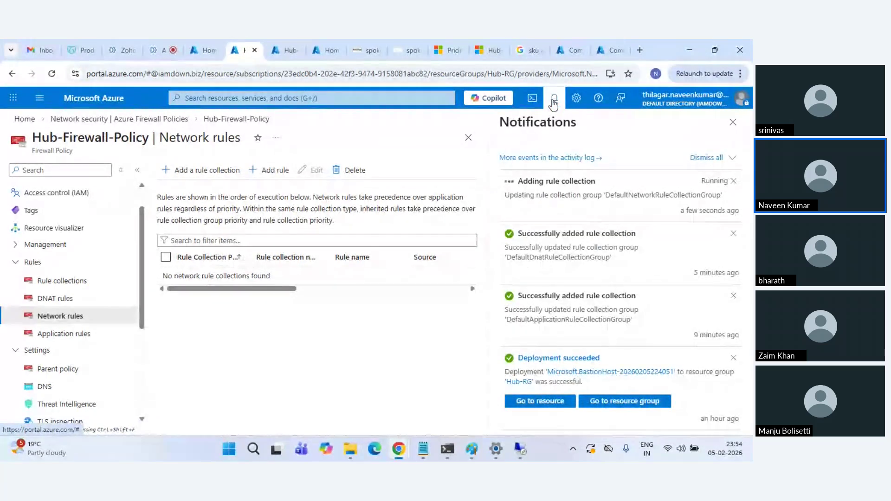
click(554, 104)
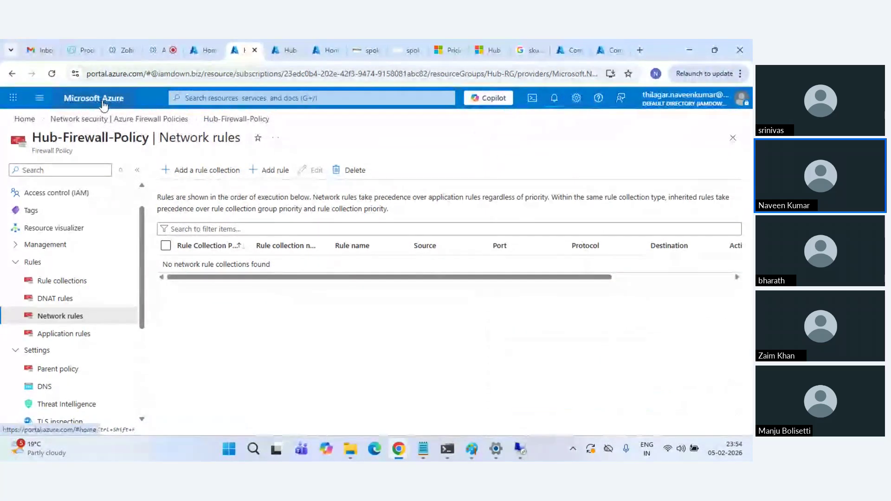
scroll(63, 292, down, 3)
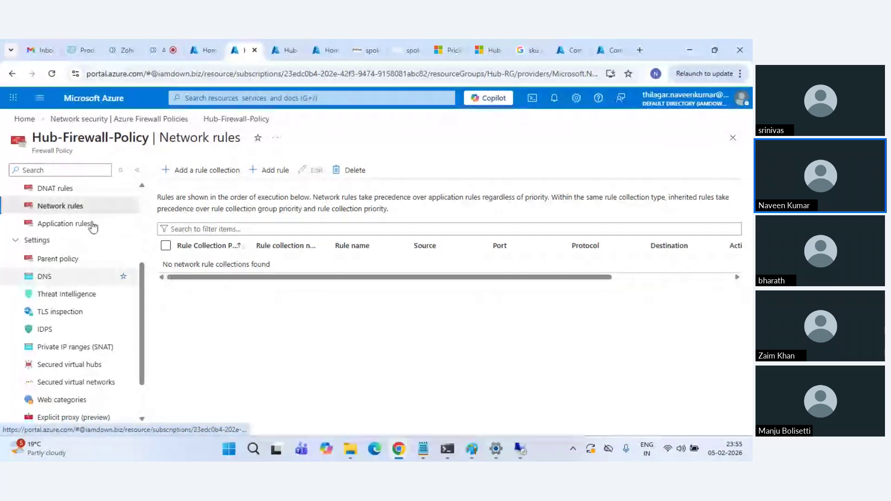
click(93, 98)
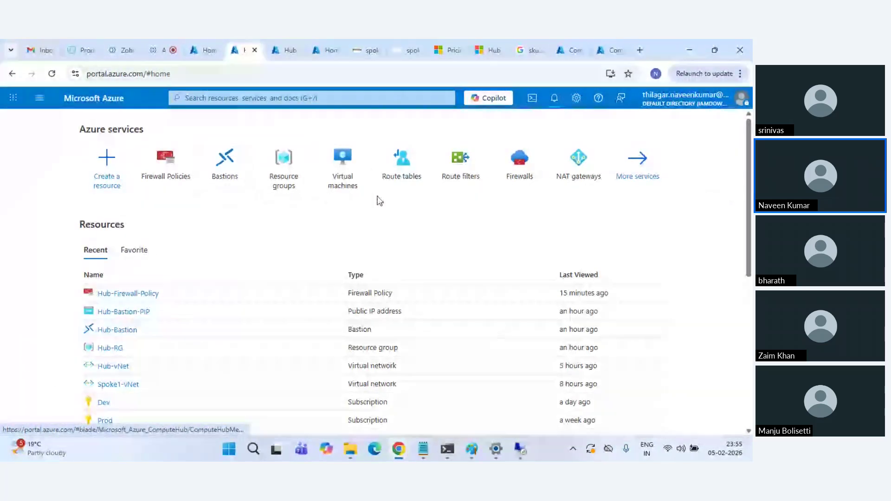
click(515, 174)
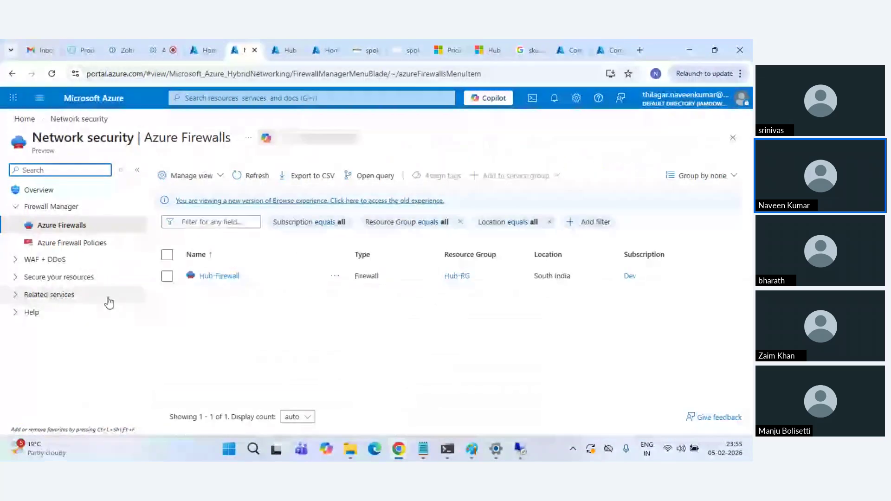
click(213, 278)
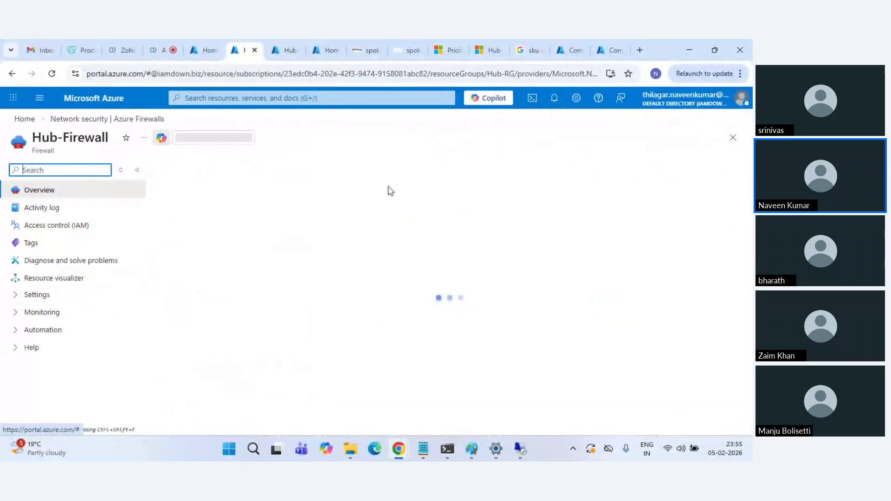
Open Hub-Firewall's attached Hub-Firewall-Policy and go to its Threat Intelligence settings
click(19, 301)
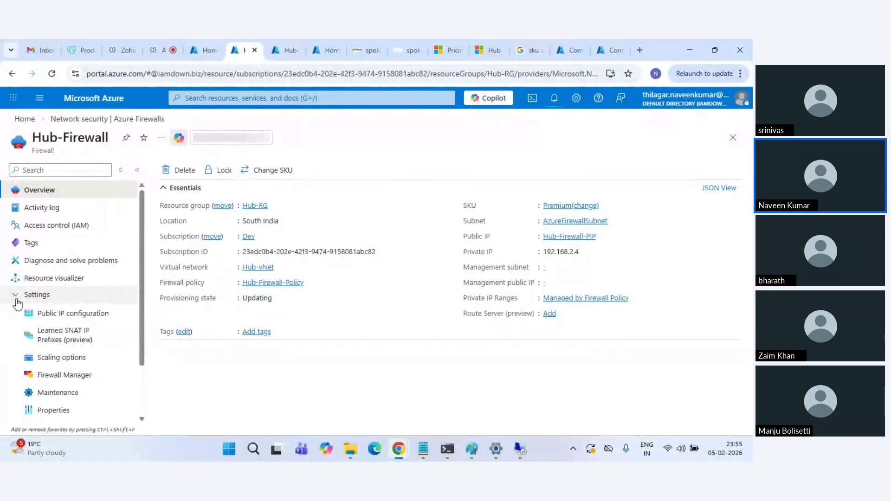
scroll(35, 307, down, 3)
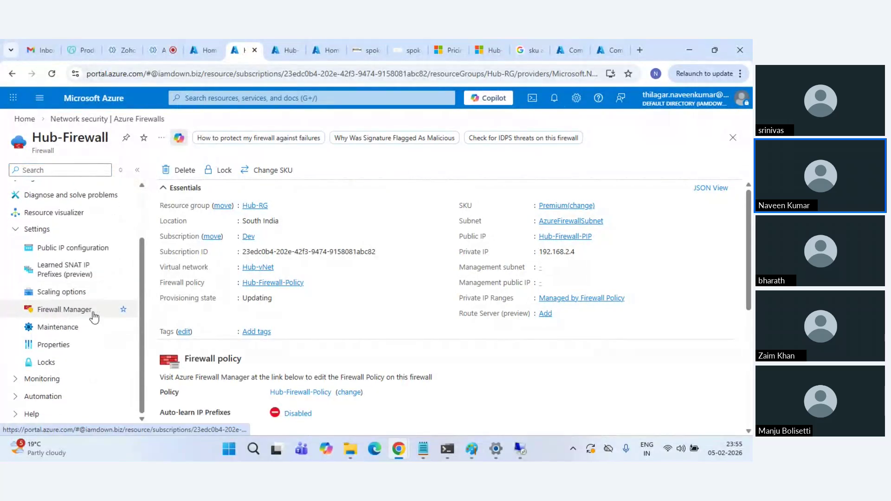
click(279, 285)
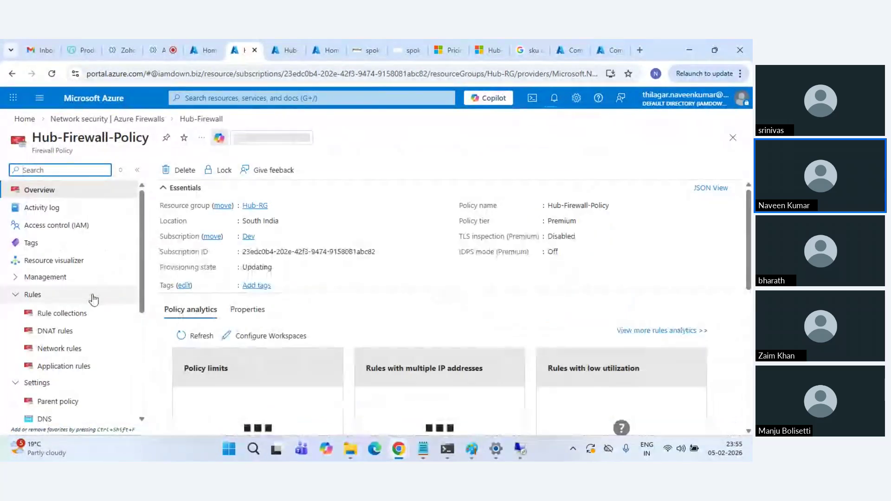
scroll(72, 332, down, 5)
scroll(77, 321, up, 3)
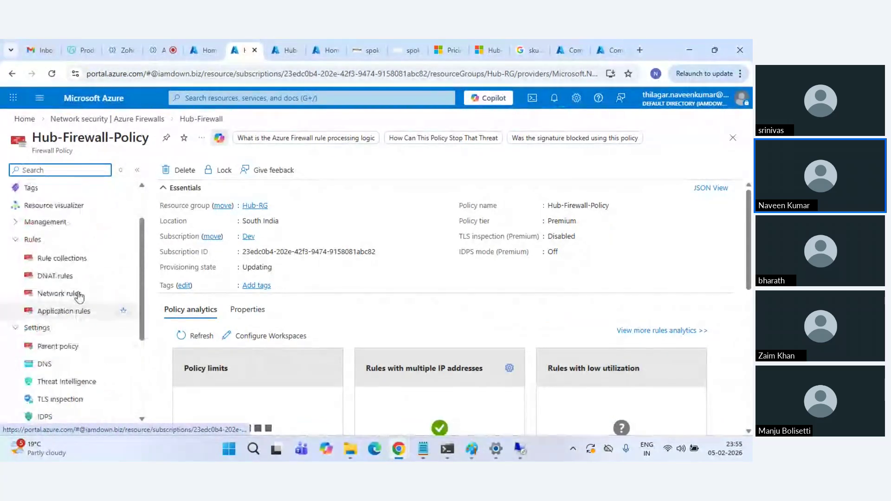
scroll(73, 307, down, 3)
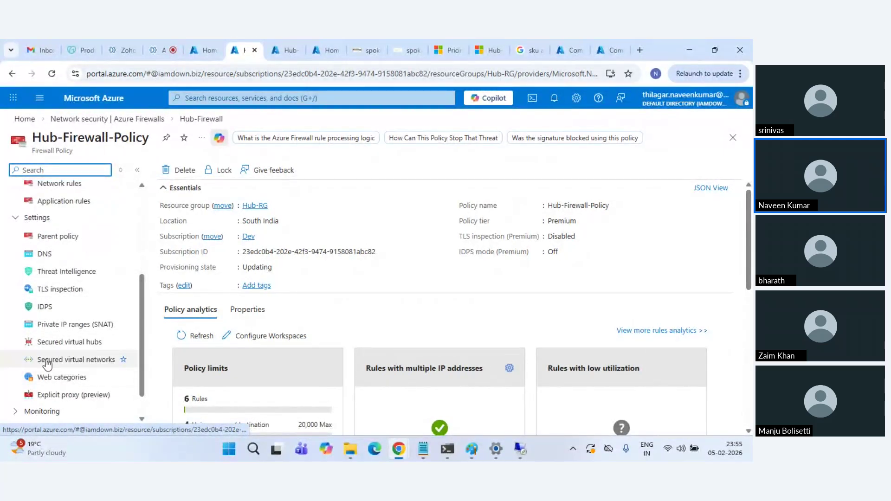
scroll(63, 371, down, 2)
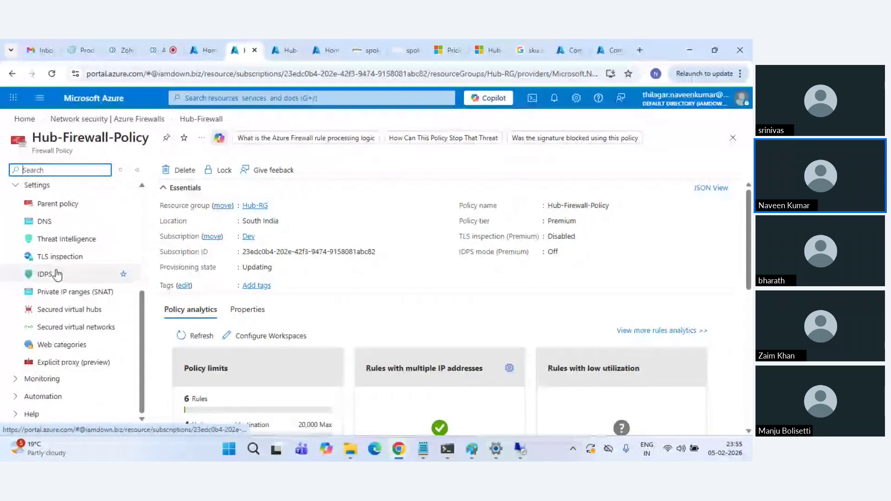
click(62, 240)
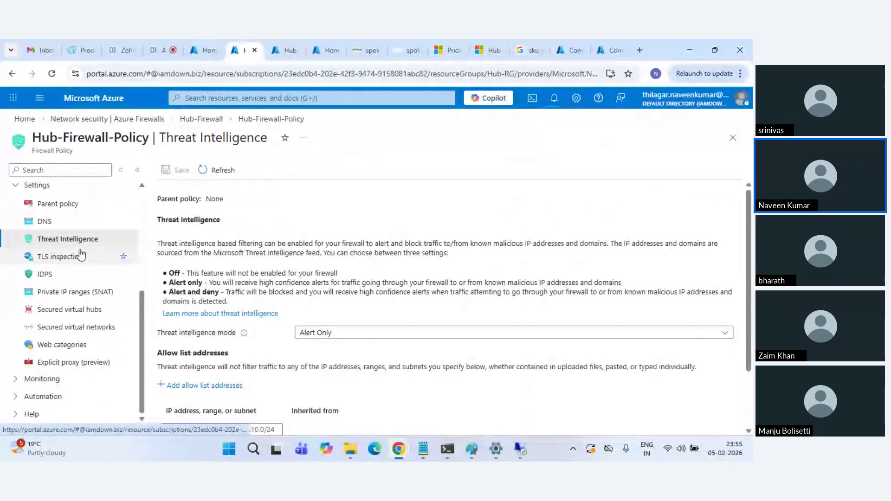
Review the threat intelligence modes, then move through TLS inspection to IDPS, discarding unsaved edits
scroll(318, 314, down, 2)
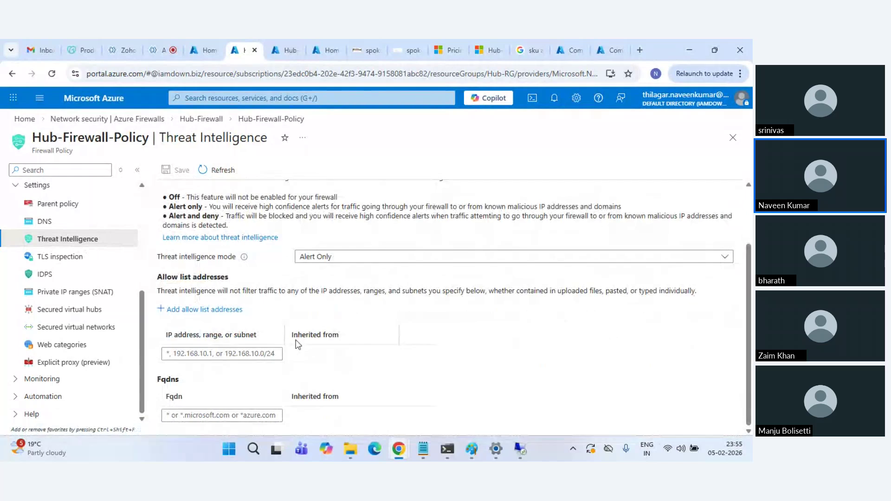
scroll(208, 320, up, 1)
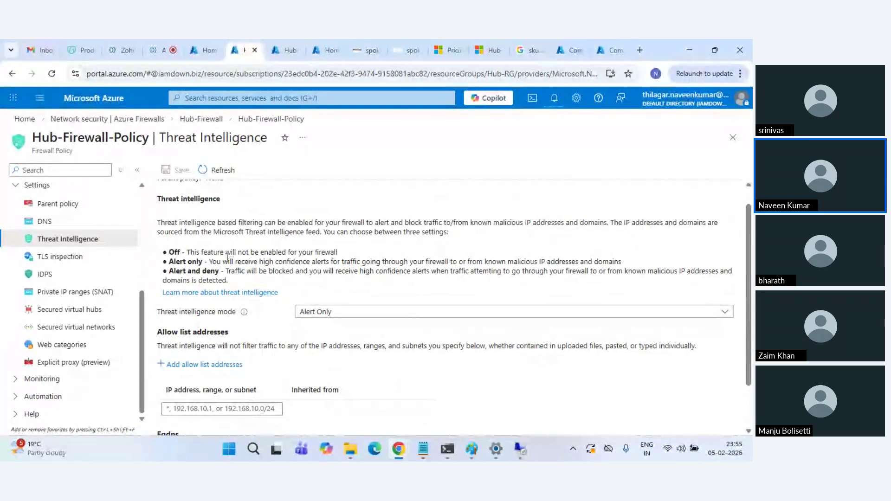
scroll(226, 256, up, 1)
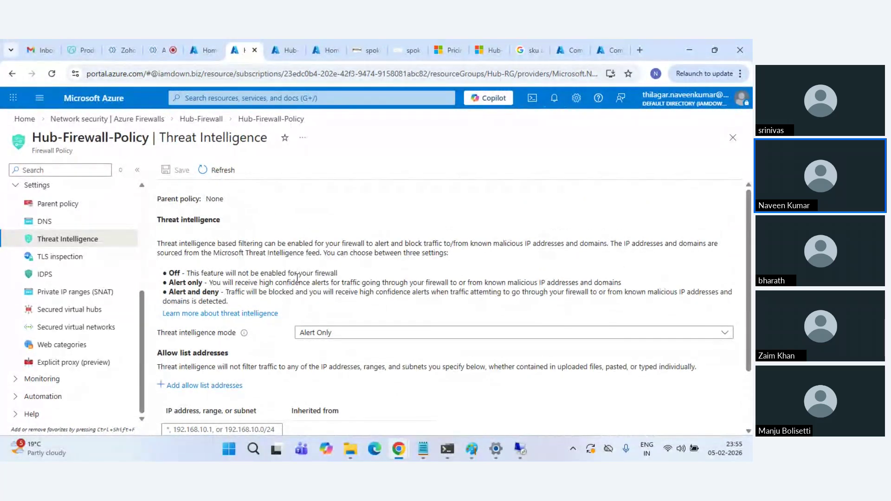
click(326, 333)
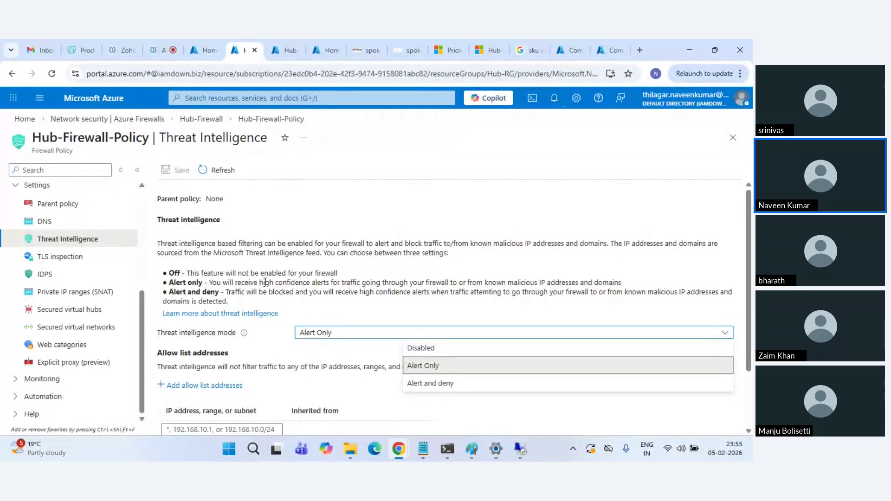
click(77, 260)
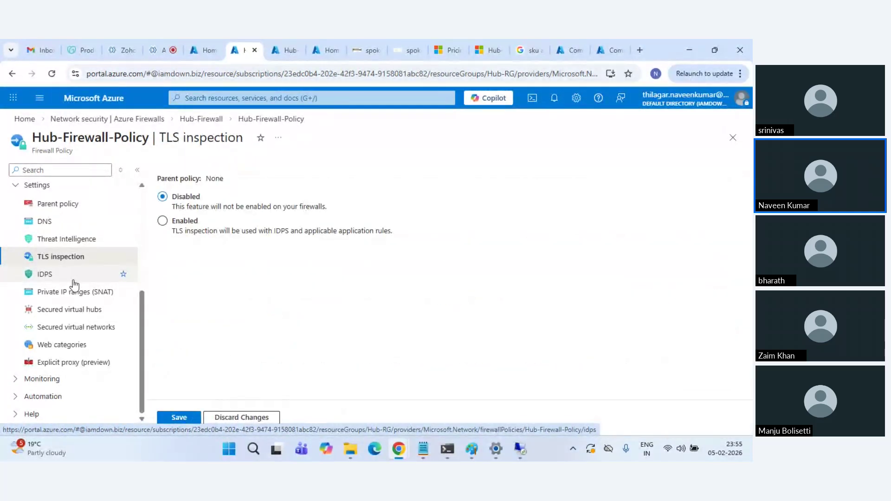
click(73, 281)
click(434, 139)
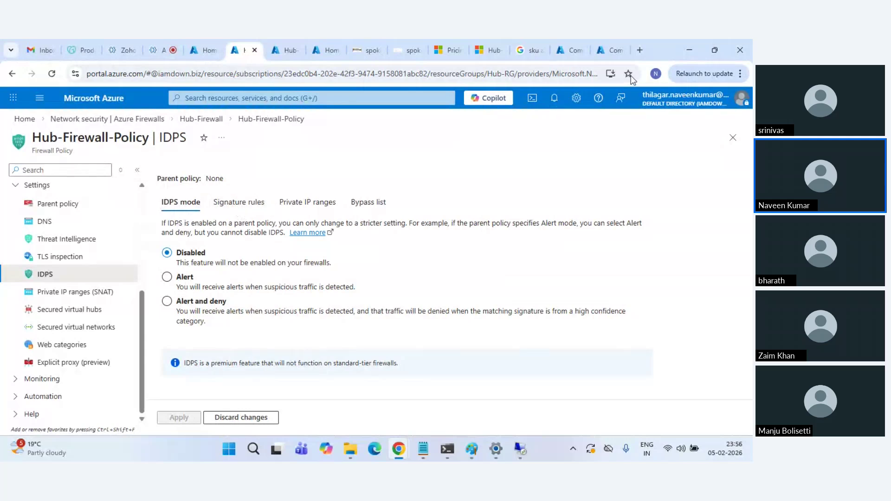
Search the web for 'azure firewall sku' and open the article on choosing a firewall SKU
click(640, 49)
text(azure)
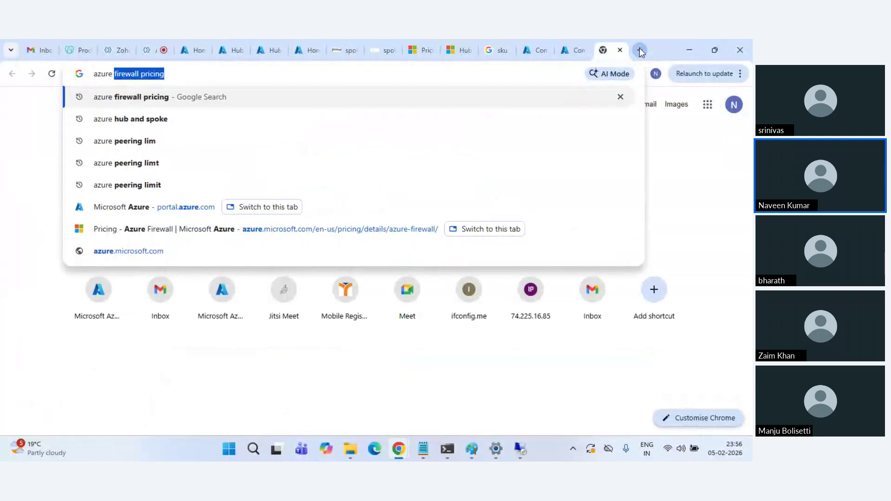
key(Right)
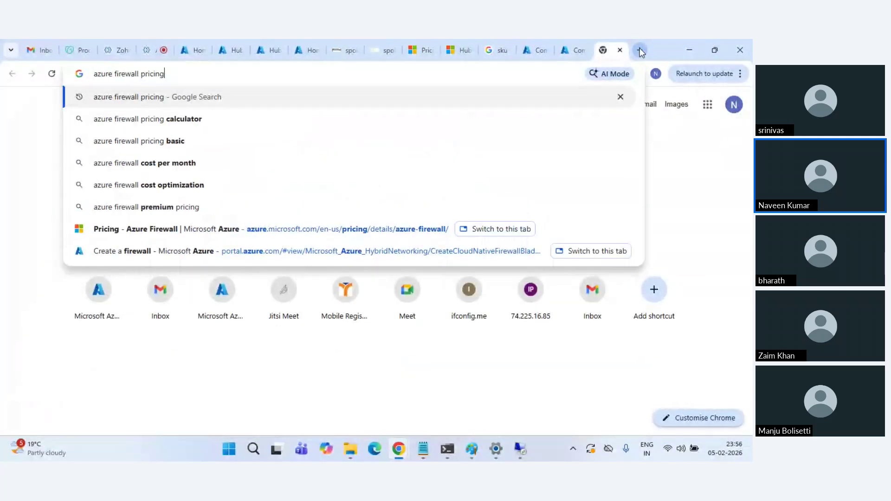
text(sku)
key(Return)
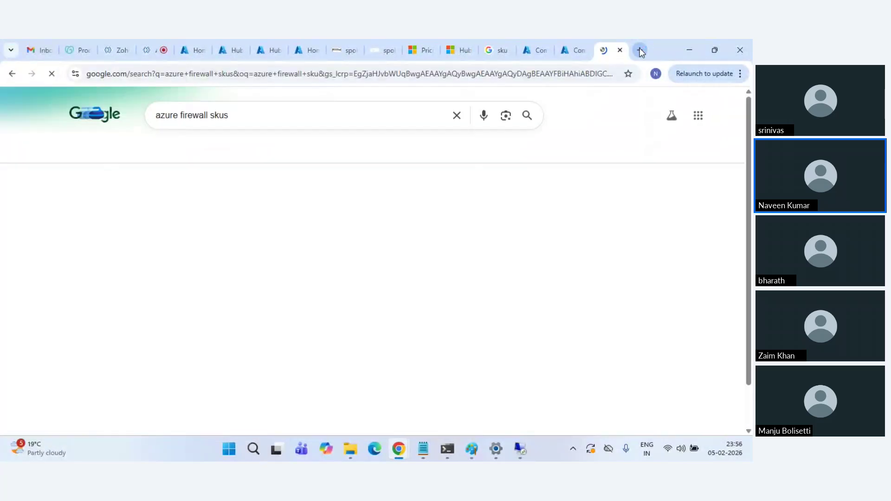
click(186, 212)
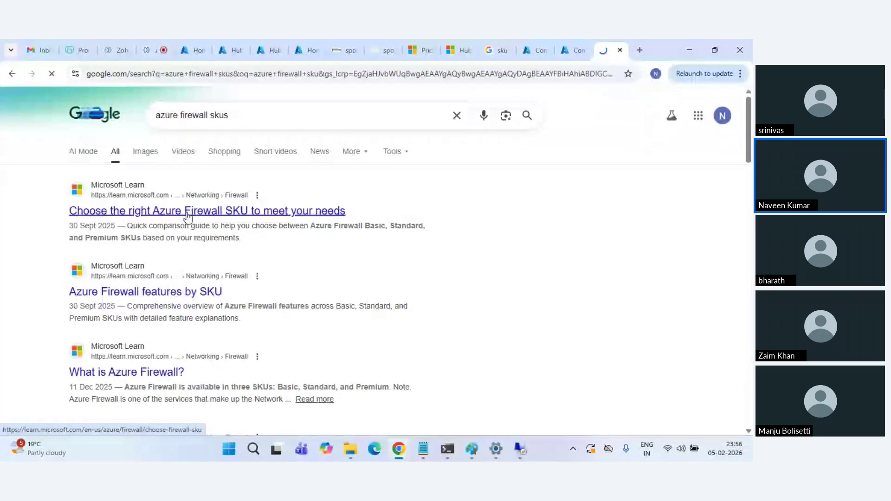
click(231, 50)
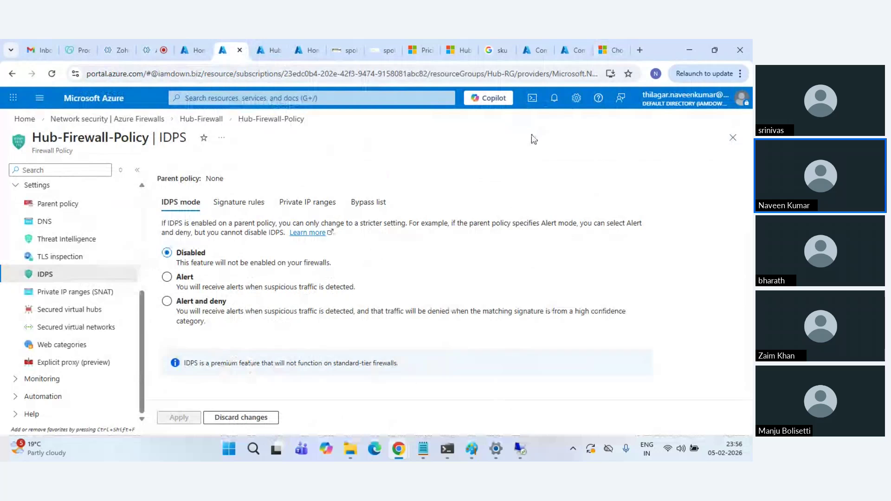
click(556, 98)
click(556, 98)
click(602, 50)
Compare the SKU table, highlighting Standard's 1 Gbps and Premium's 10 Gbps fat flow limits
scroll(422, 275, down, 4)
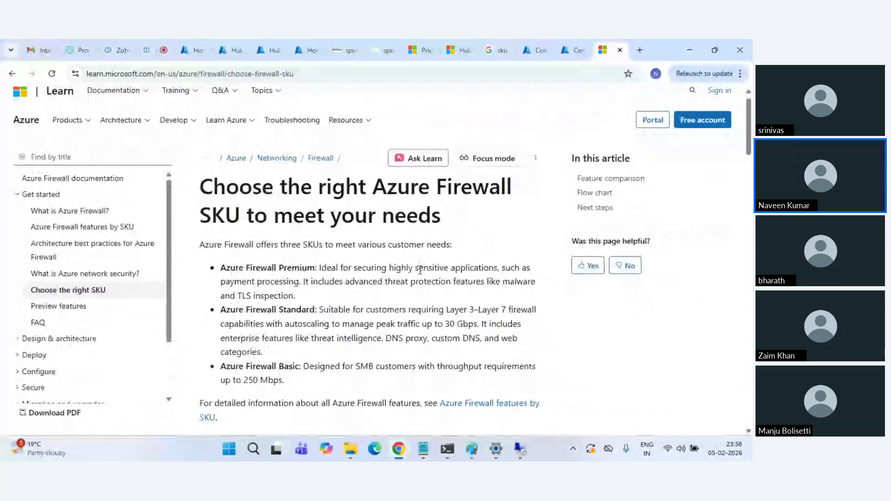
scroll(422, 275, down, 5)
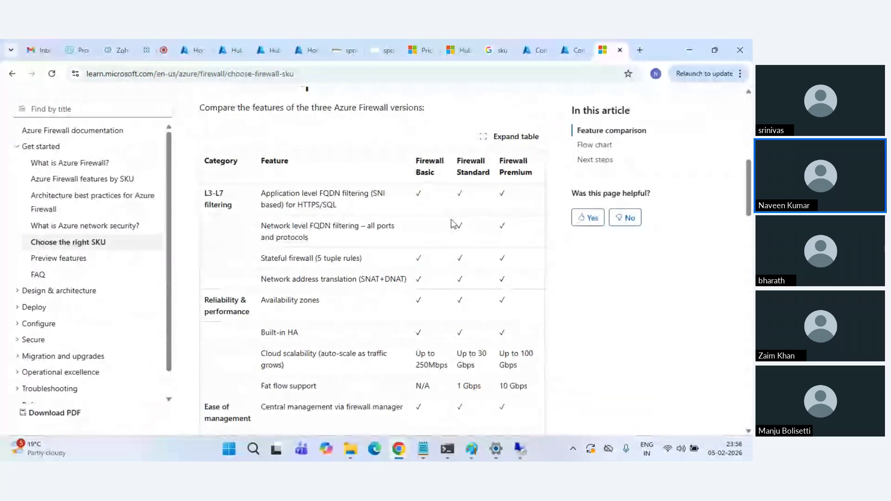
scroll(468, 260, down, 2)
scroll(485, 292, down, 6)
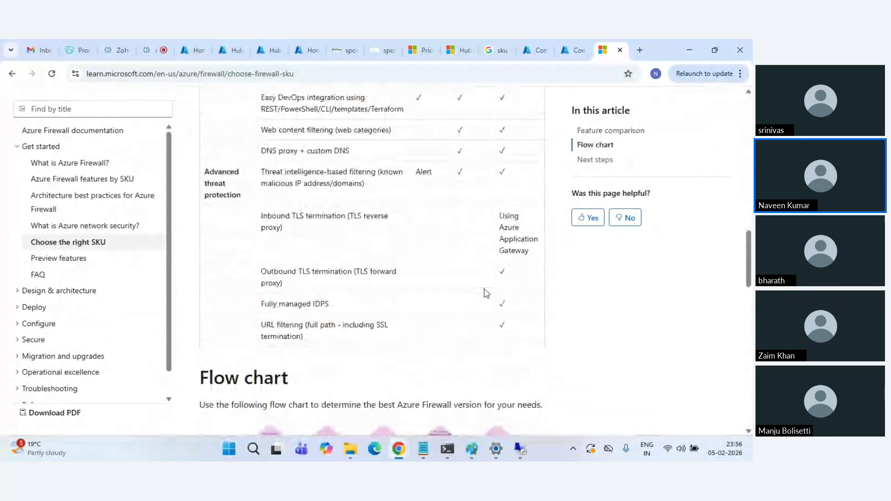
scroll(511, 260, up, 5)
scroll(513, 250, up, 7)
scroll(515, 260, down, 11)
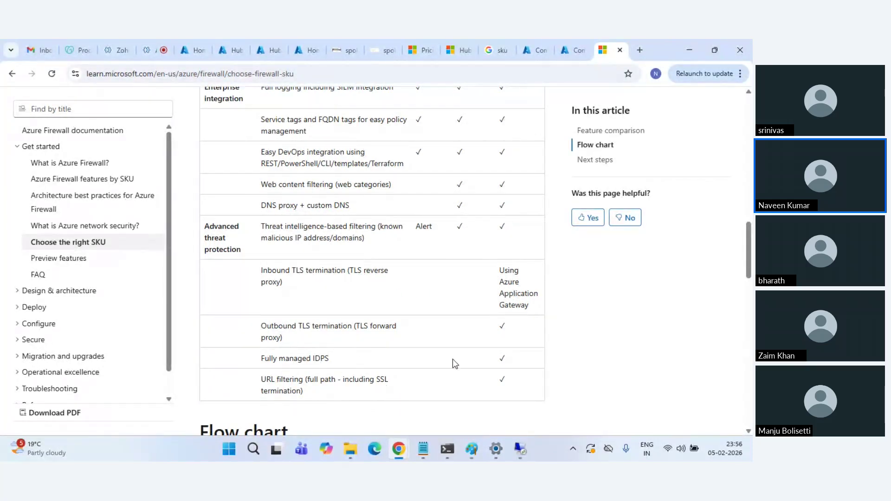
scroll(453, 361, up, 3)
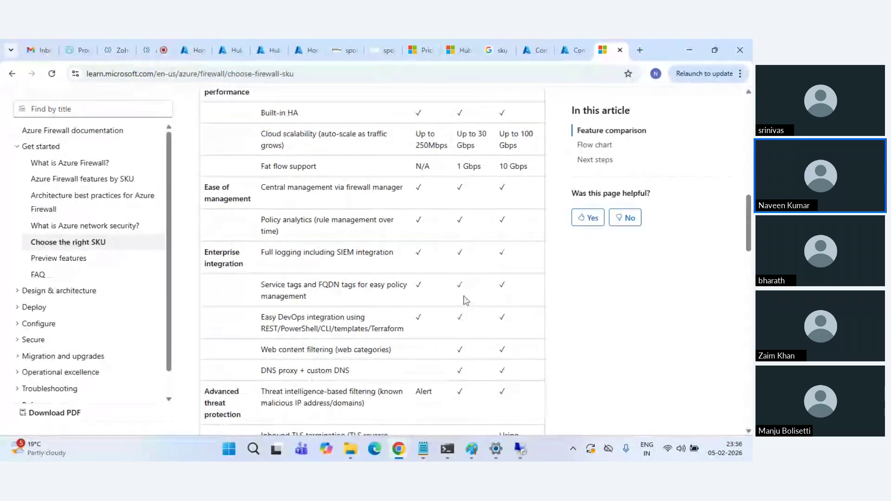
drag(453, 132, 466, 253)
click(470, 312)
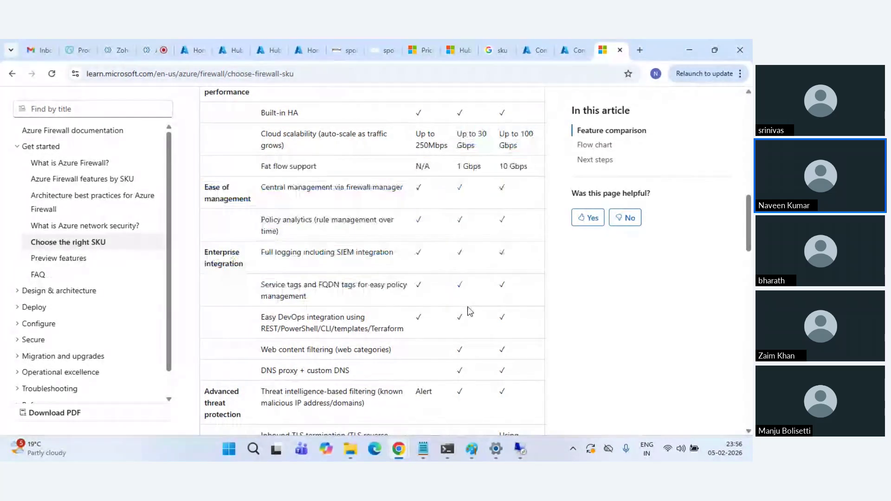
scroll(493, 358, down, 2)
scroll(494, 355, up, 3)
scroll(494, 355, up, 2)
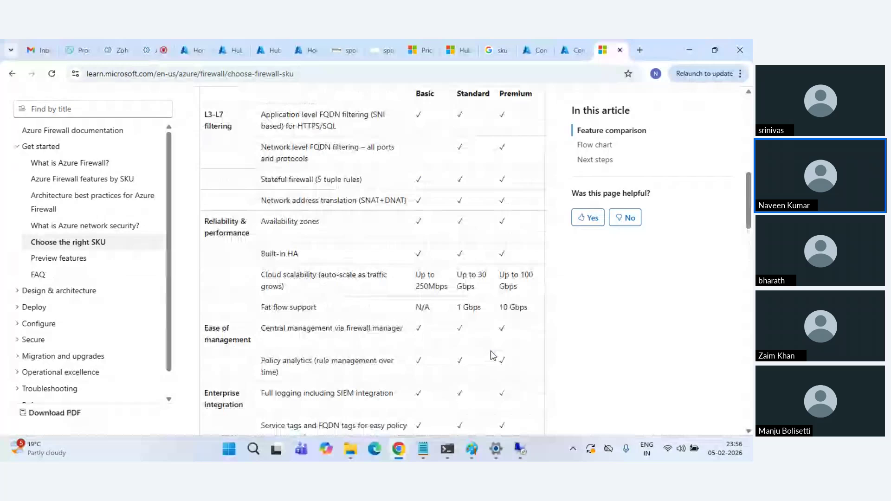
scroll(493, 356, up, 1)
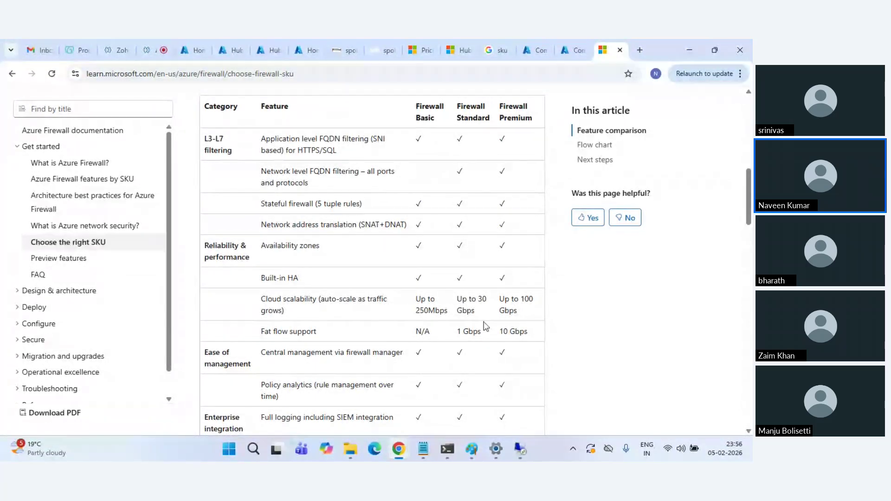
drag(457, 106, 496, 121)
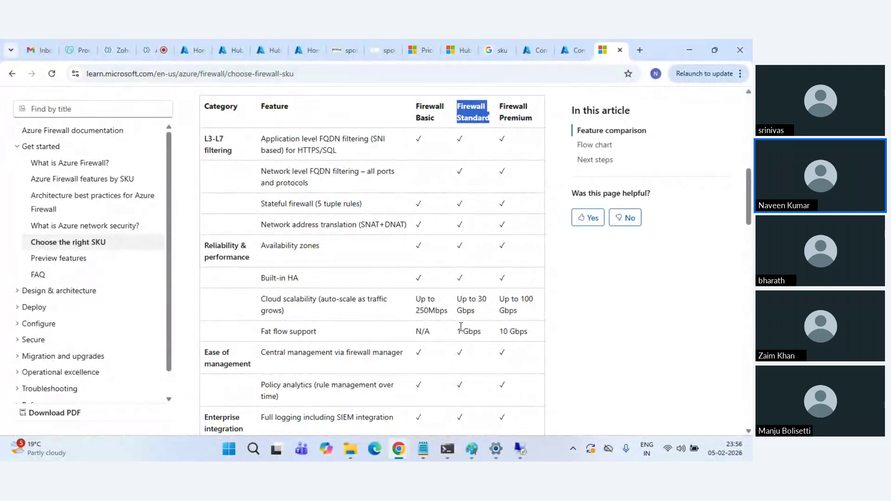
drag(462, 327, 466, 329)
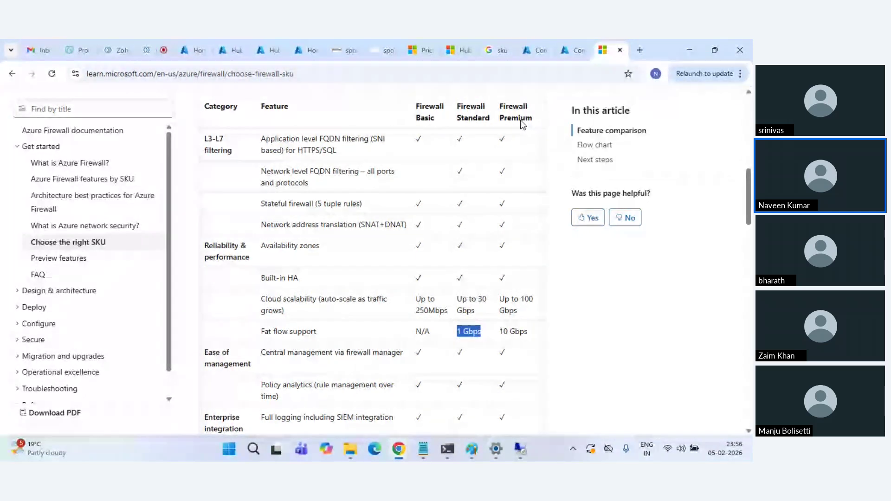
drag(500, 331, 528, 332)
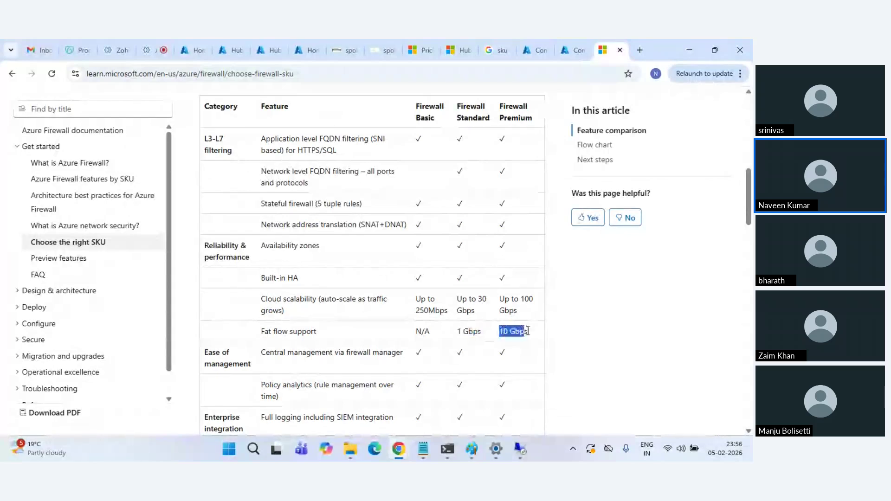
click(530, 335)
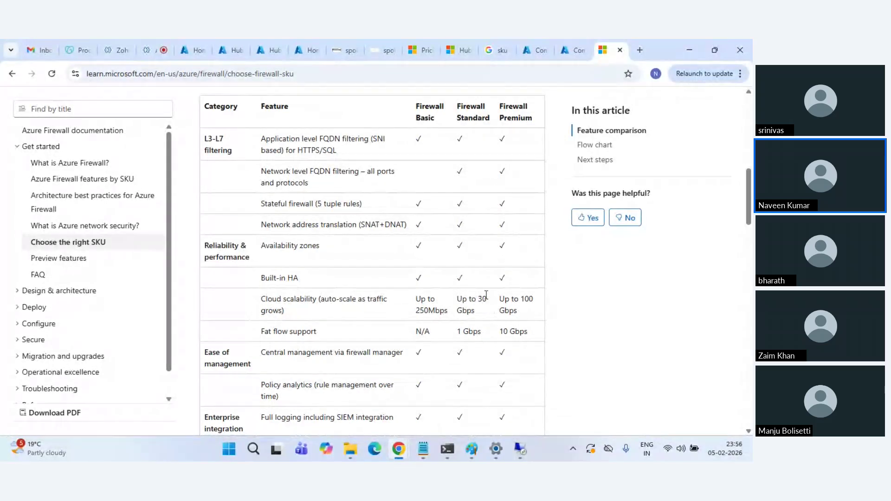
scroll(486, 295, down, 2)
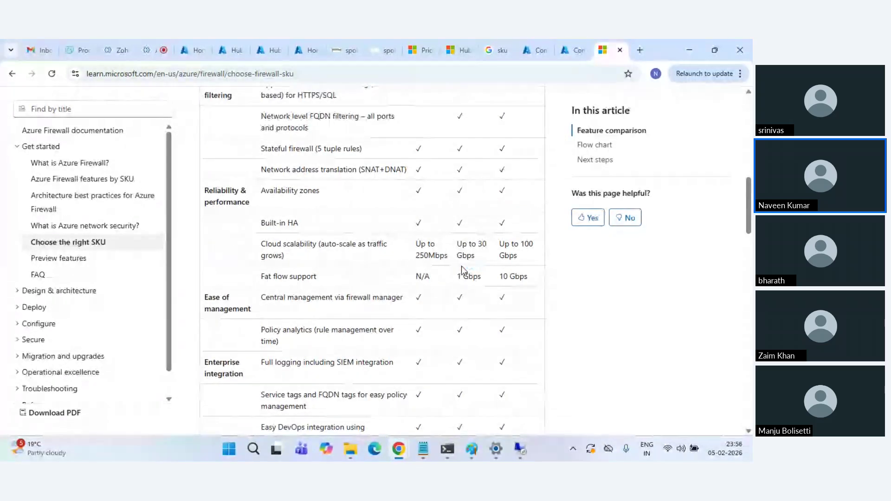
scroll(488, 279, down, 3)
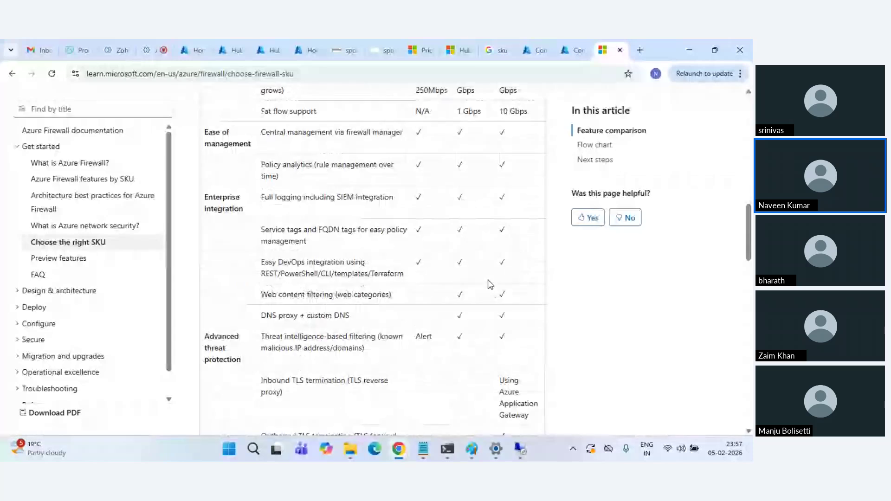
scroll(490, 284, down, 10)
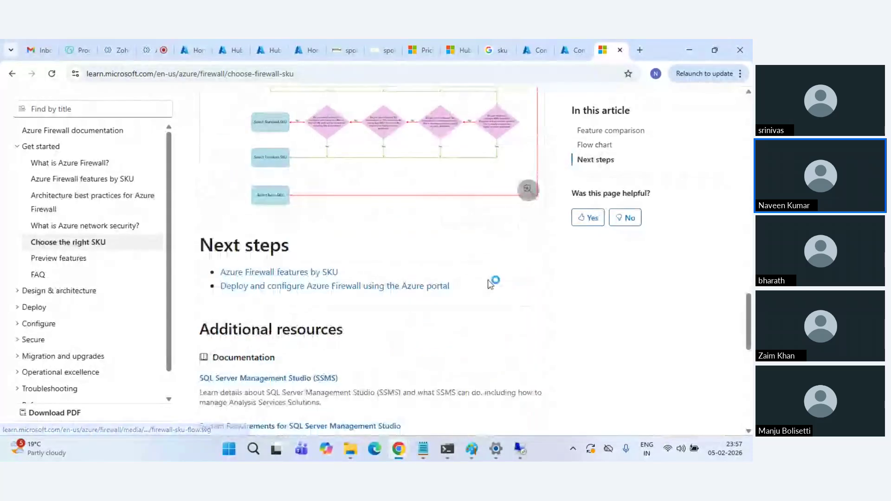
scroll(491, 285, up, 10)
Return to the Hub-Firewall-Policy IDPS page and check recent notifications
click(216, 45)
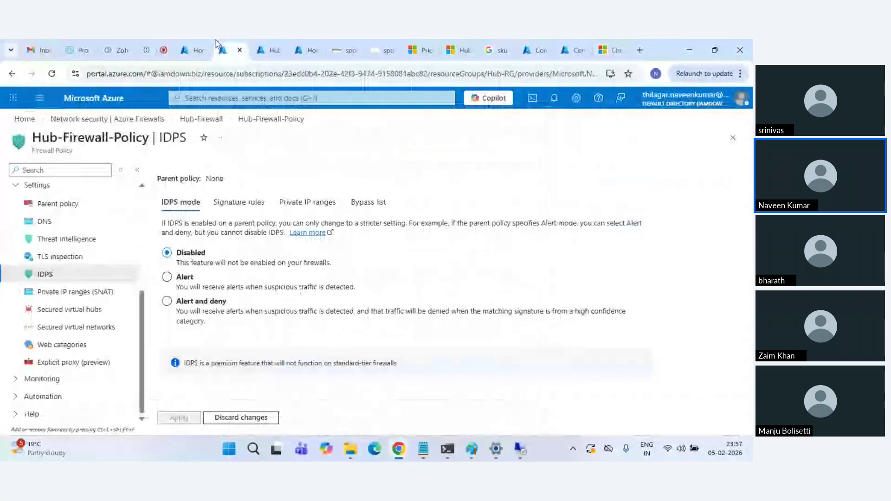
click(553, 99)
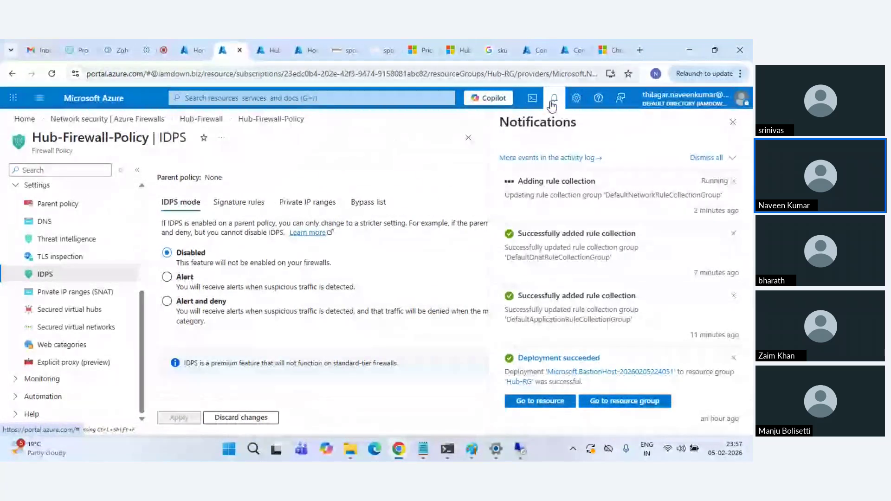
click(552, 105)
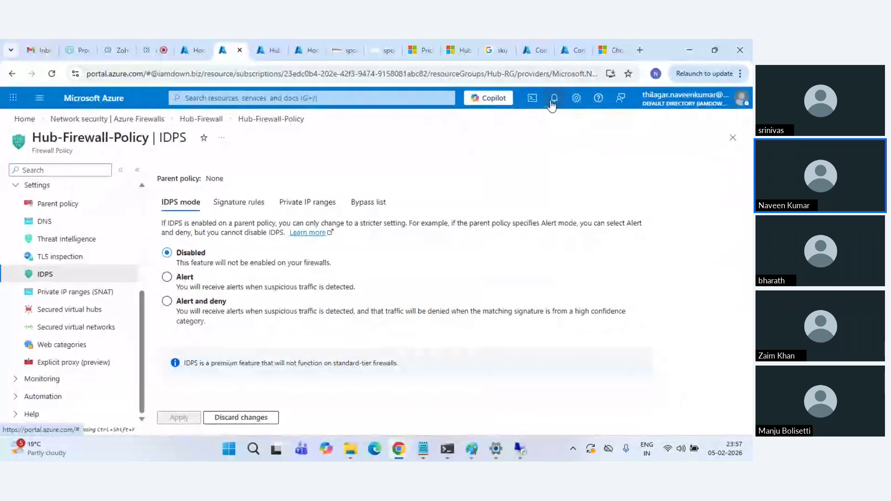
View Spoke1-vNet's Peerings, then check the rule collection's progress in notifications
click(534, 50)
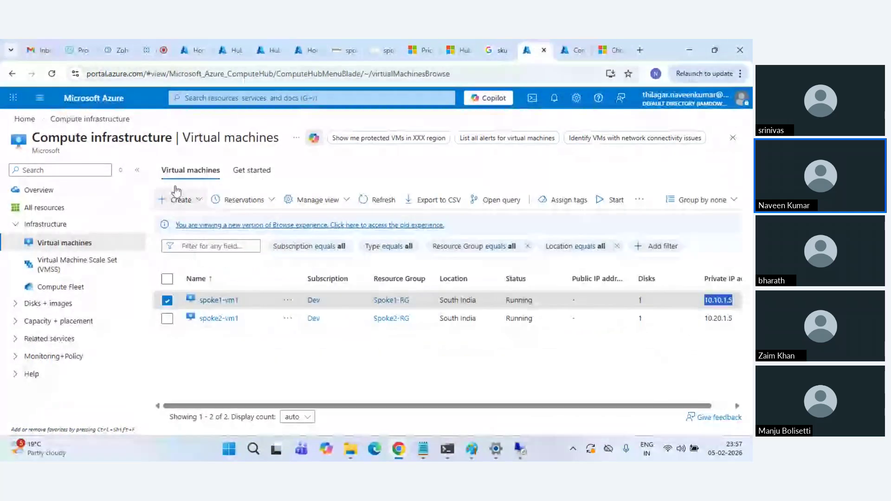
click(93, 99)
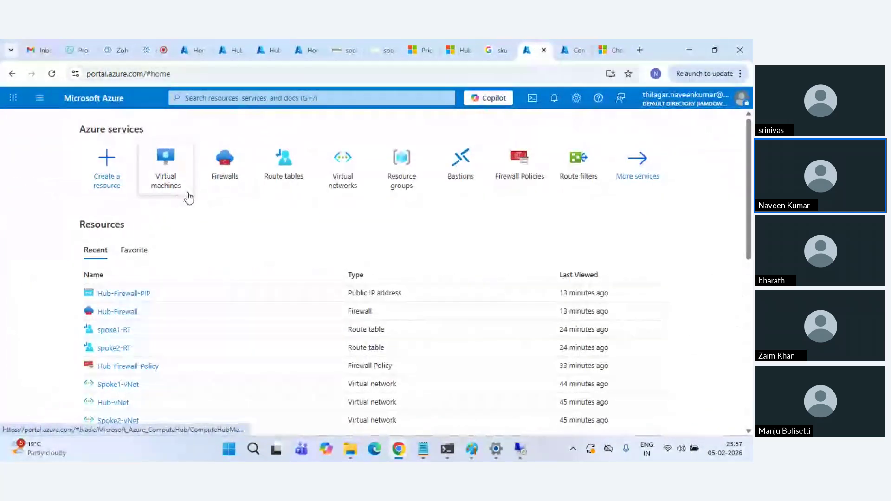
click(319, 188)
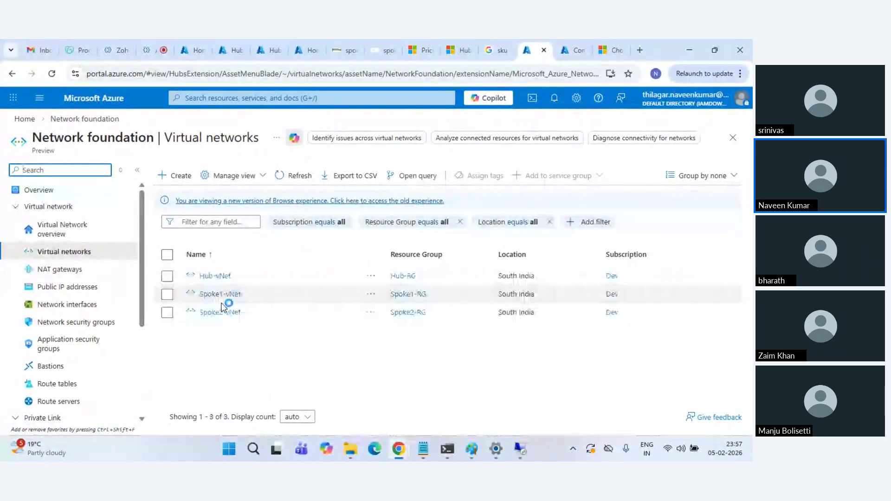
click(223, 300)
click(224, 296)
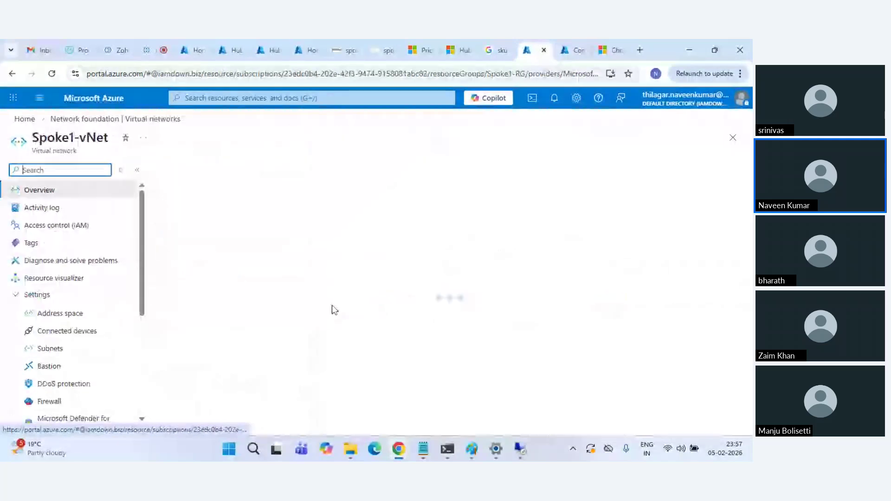
scroll(92, 371, down, 3)
click(56, 371)
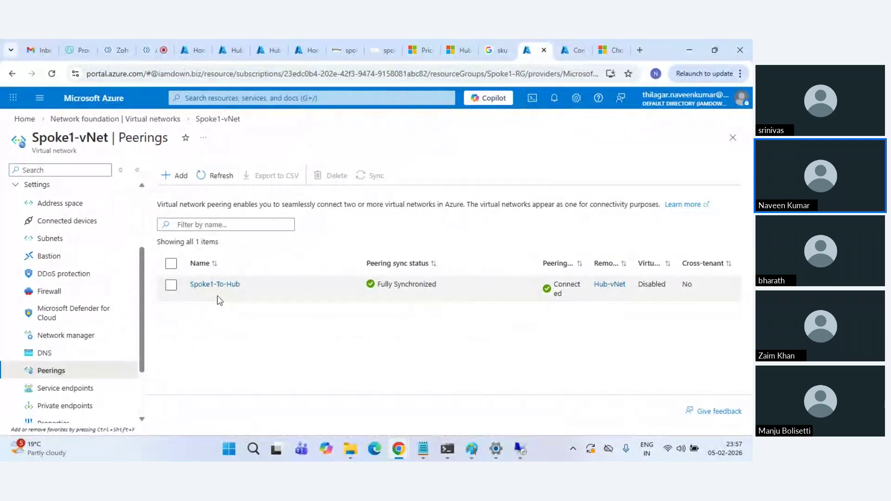
click(228, 50)
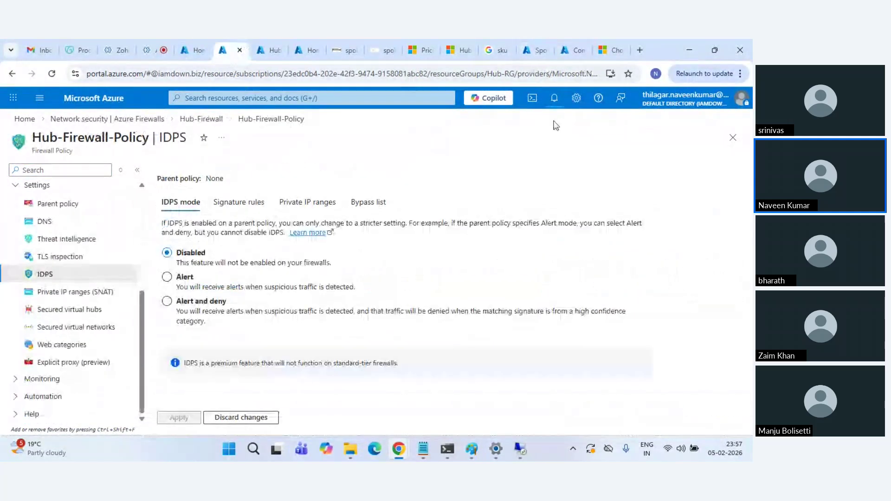
click(555, 106)
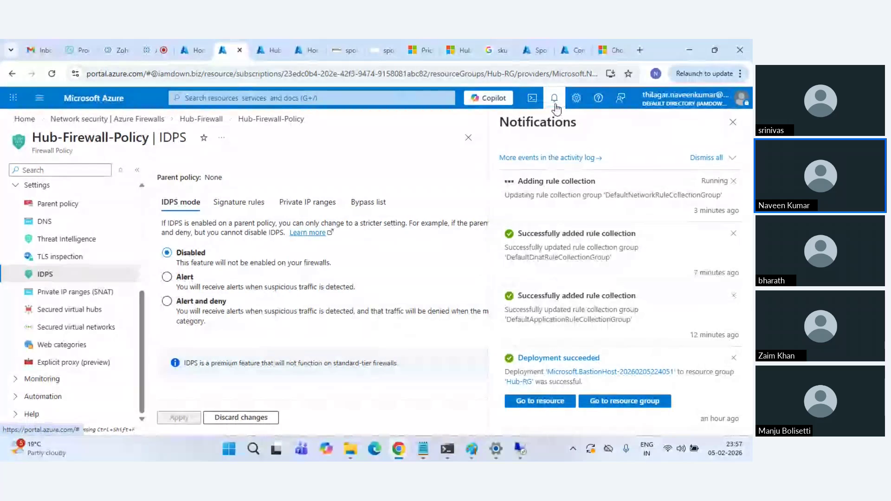
In the remote VM session, search for cmd to open Command Prompt, briefly checking the portal
mouse_move(520, 449)
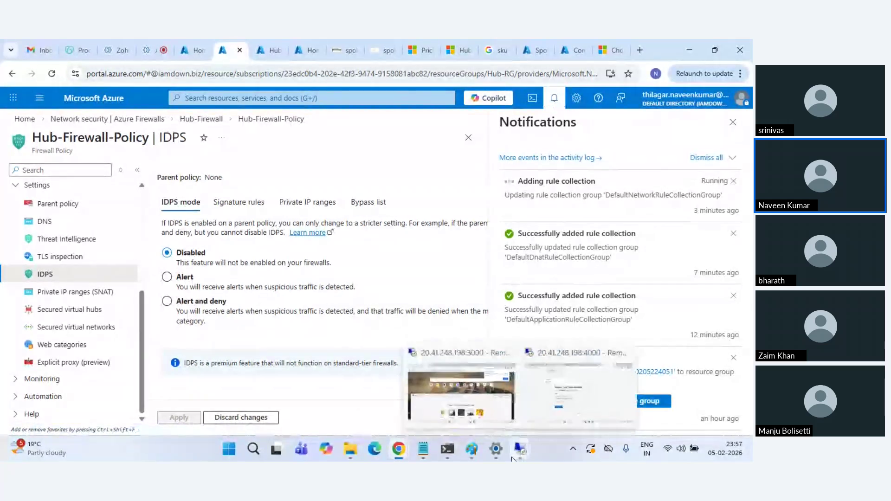
click(496, 412)
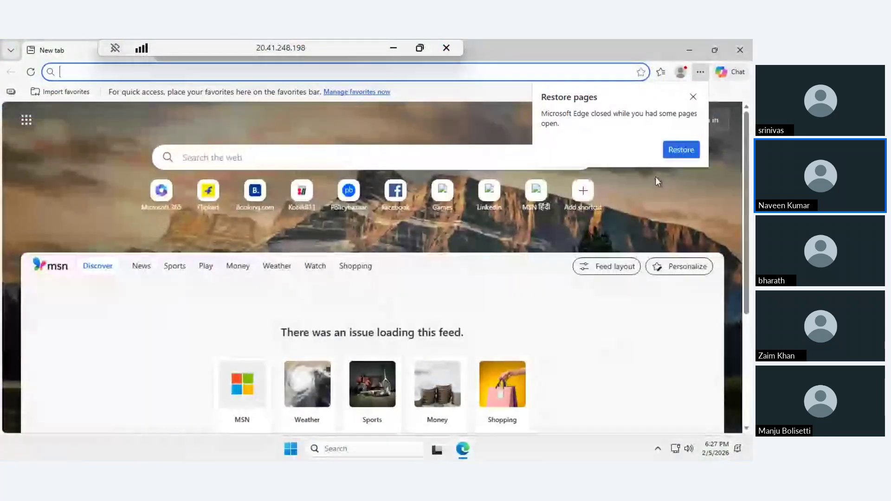
text(md)
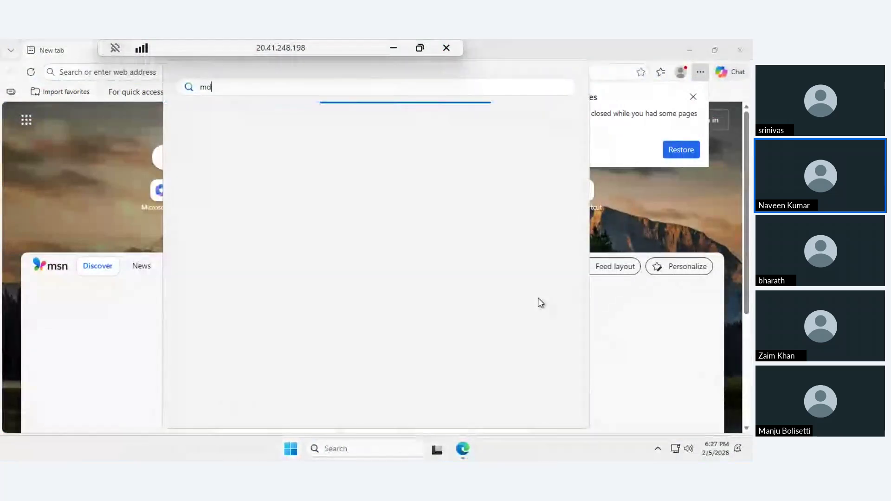
key(BackSpace)
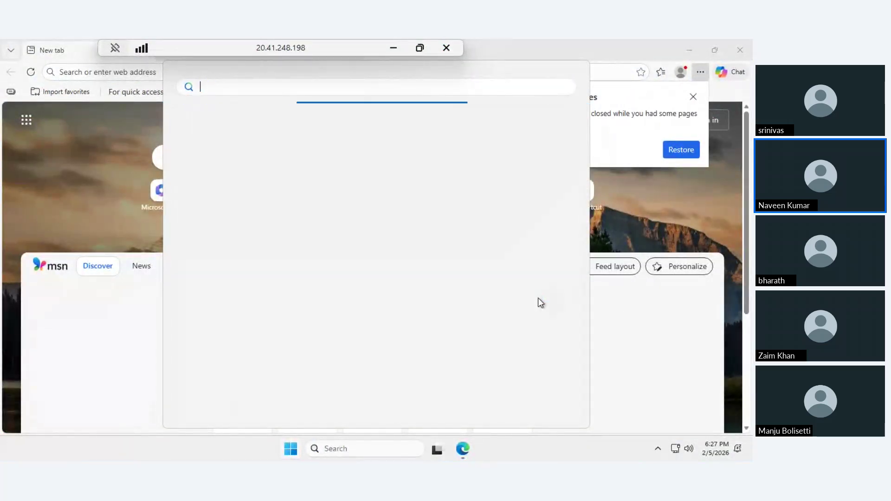
text(cmd)
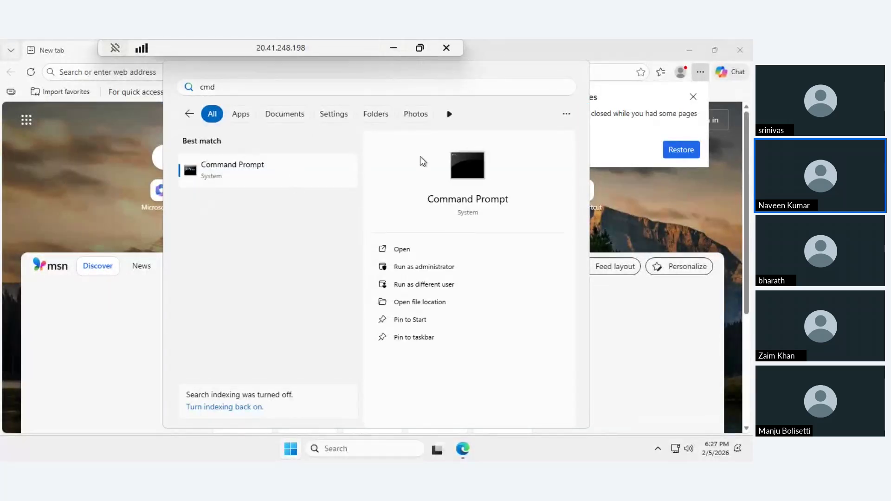
key(Escape)
click(394, 47)
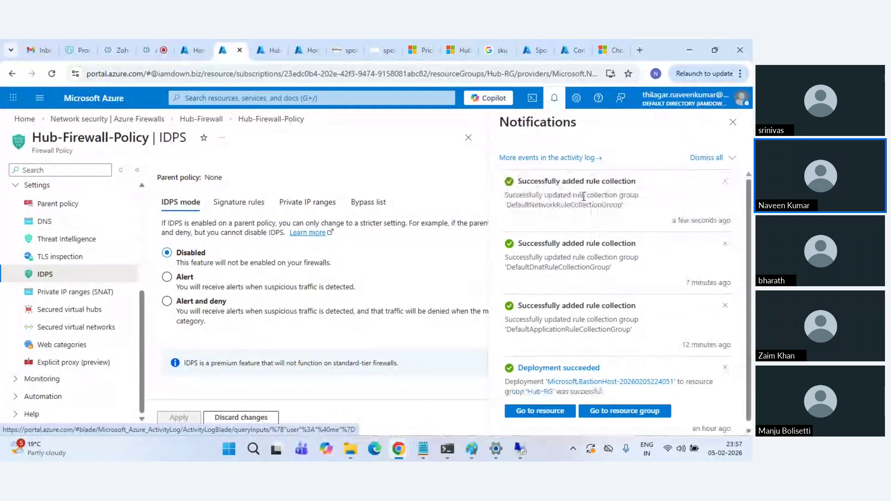
key(alt+Tab)
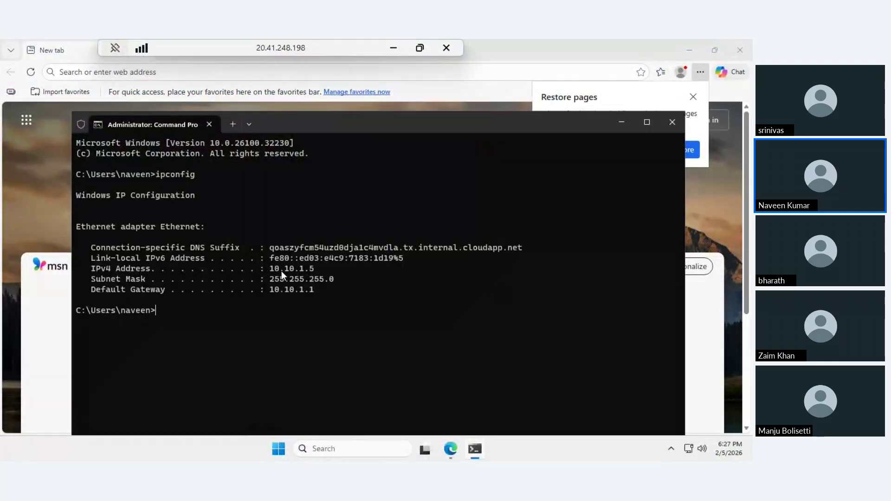
Run mstsc and try an RDP connection to 10.20.1.5, then cancel and minimize the session
right_click(306, 273)
key(super+r)
text(mstsc)
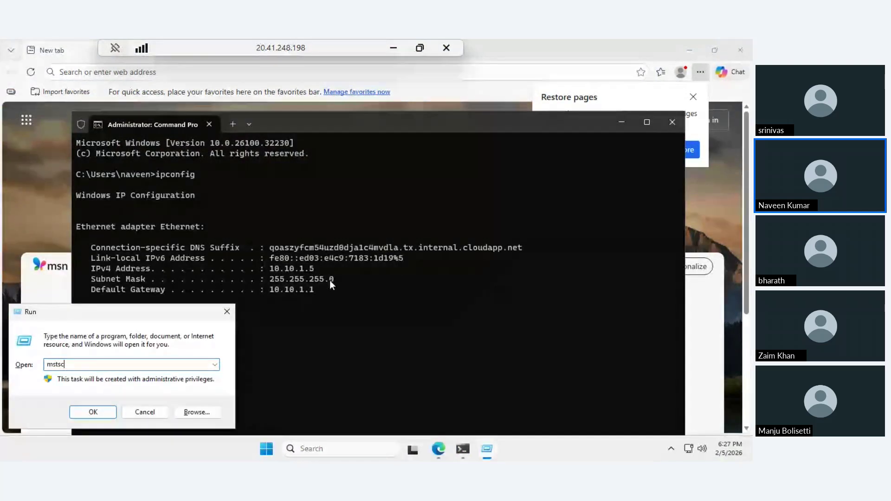
key(Return)
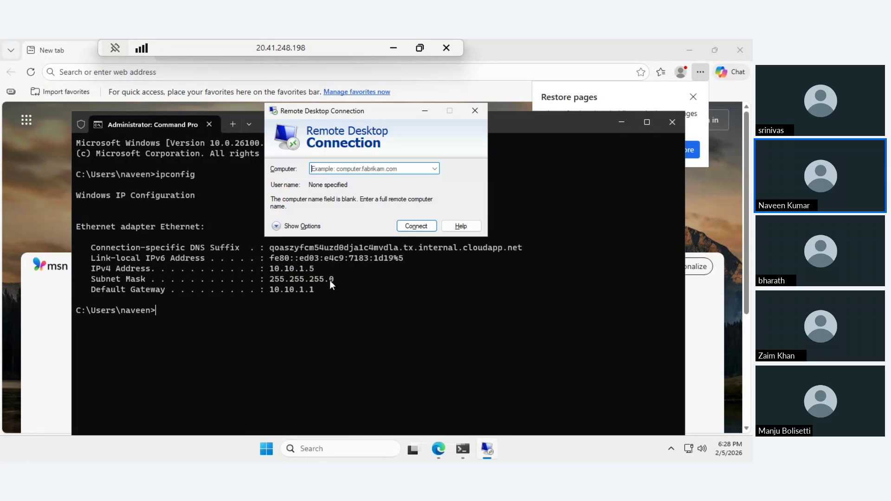
key(ctrl+v)
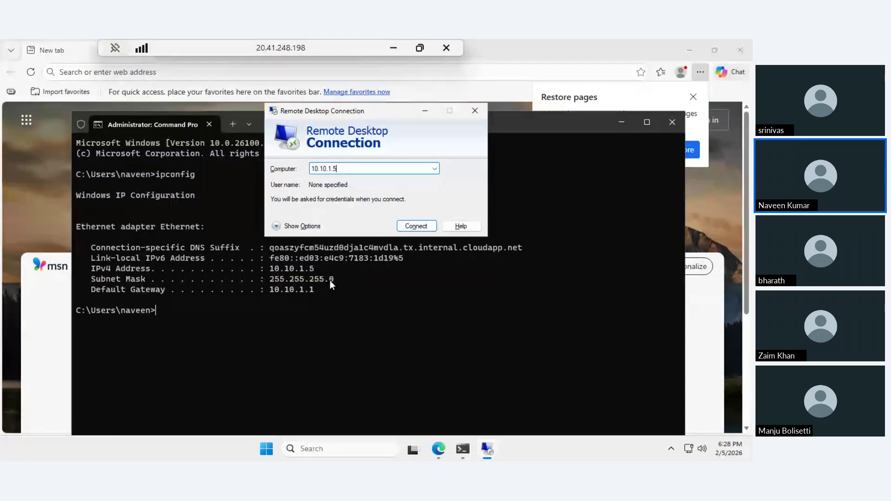
key(Left)
key(Left)
key(Left)
key(Left)
key(Left)
key(BackSpace)
text(2)
key(Return)
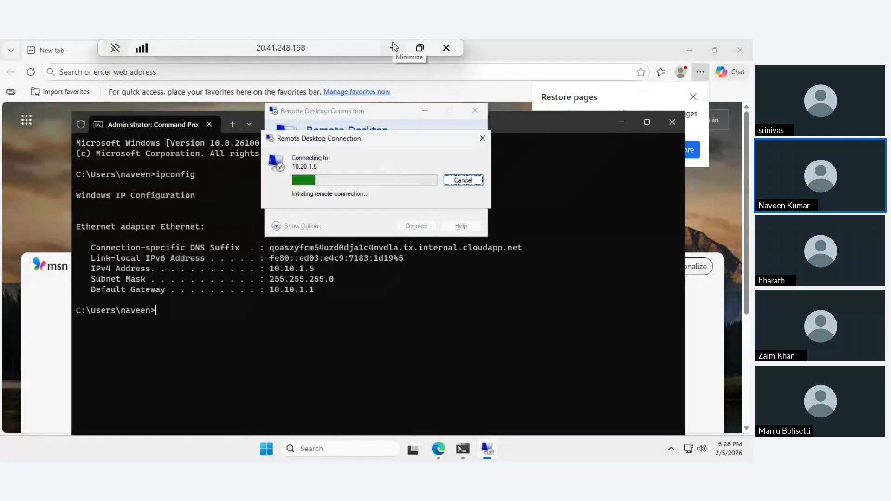
click(455, 183)
key(ctrl+c)
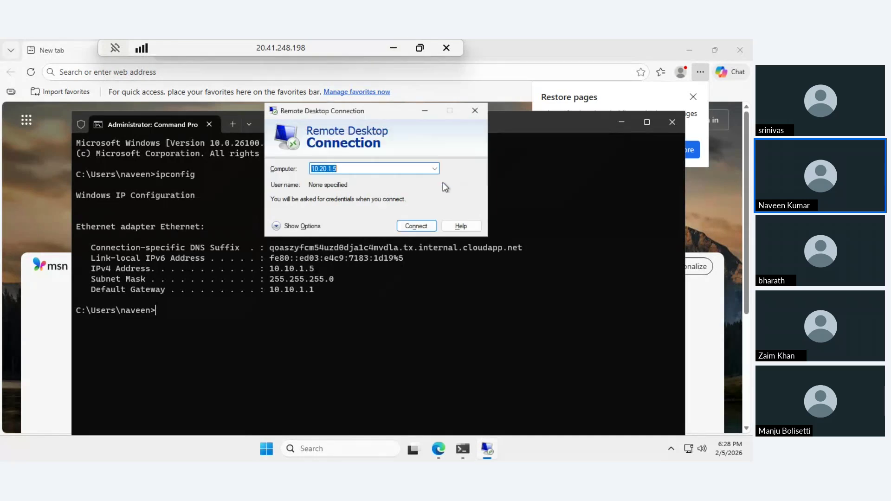
click(393, 50)
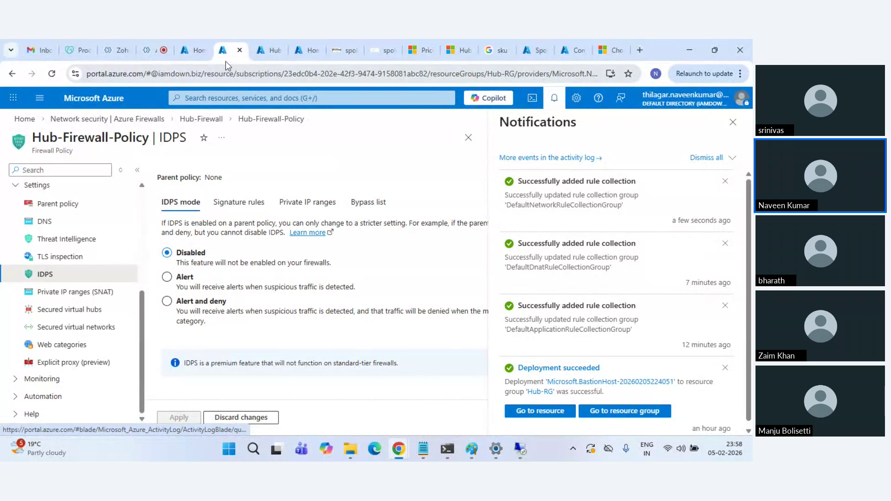
From the portal home page, open the NetworkWatcherRG resource group from the Resource groups list
click(192, 50)
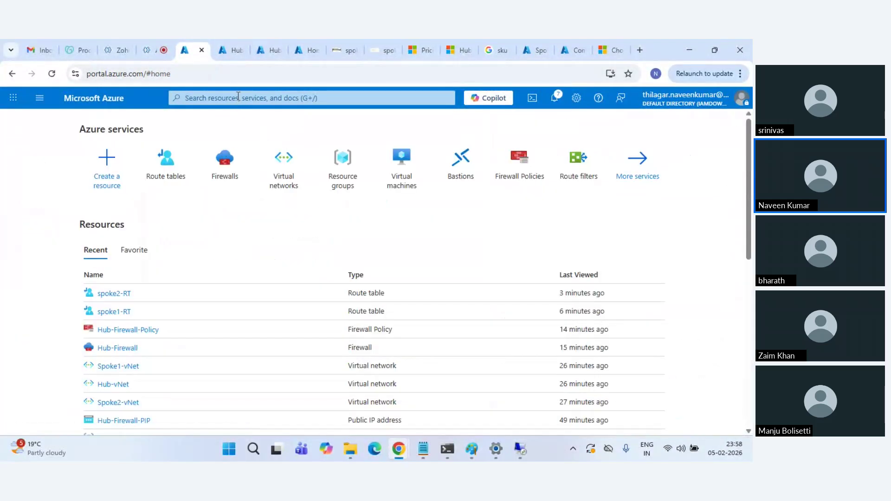
click(238, 96)
text(net)
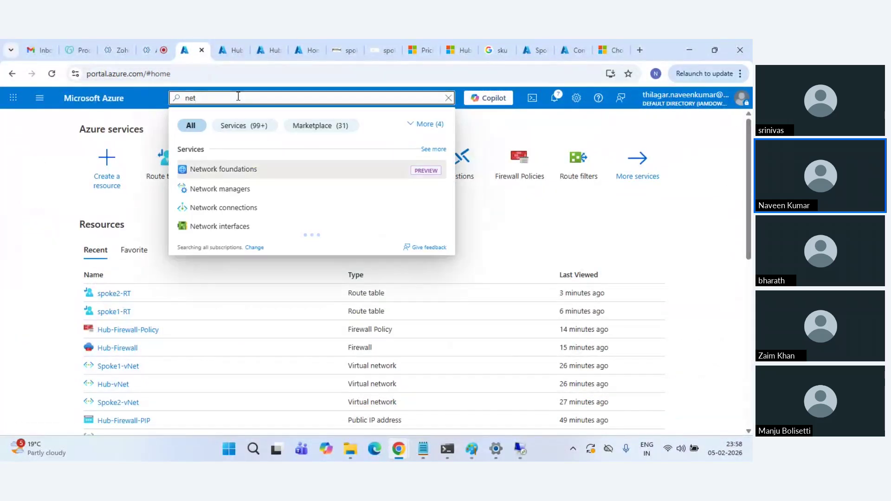
click(20, 204)
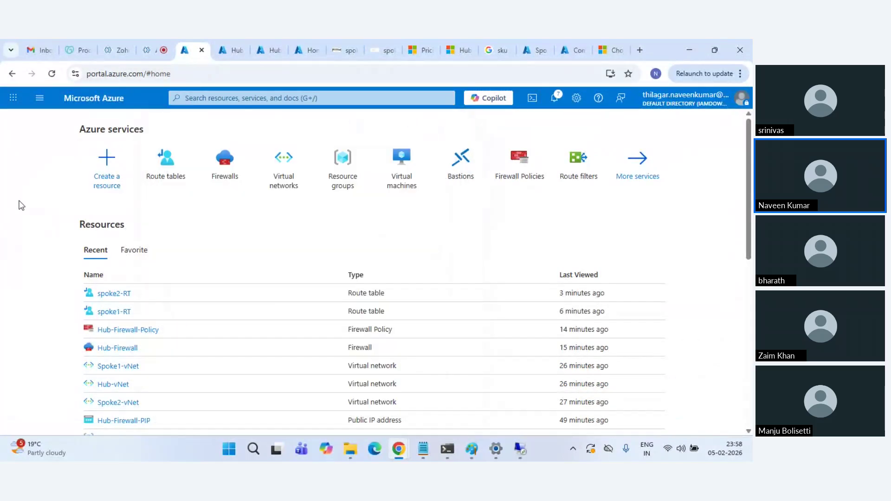
click(366, 194)
click(251, 296)
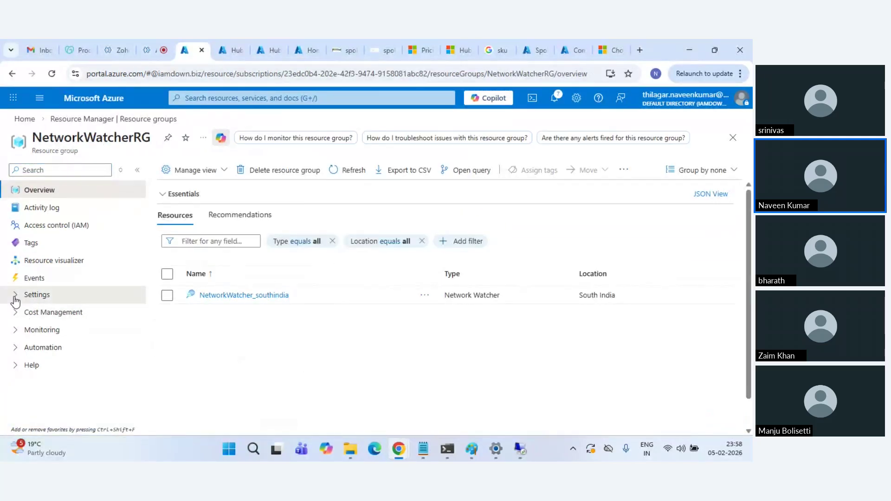
Open the NetworkWatcher_southindia network watcher and expand its settings and automation sections
click(15, 300)
scroll(28, 315, down, 2)
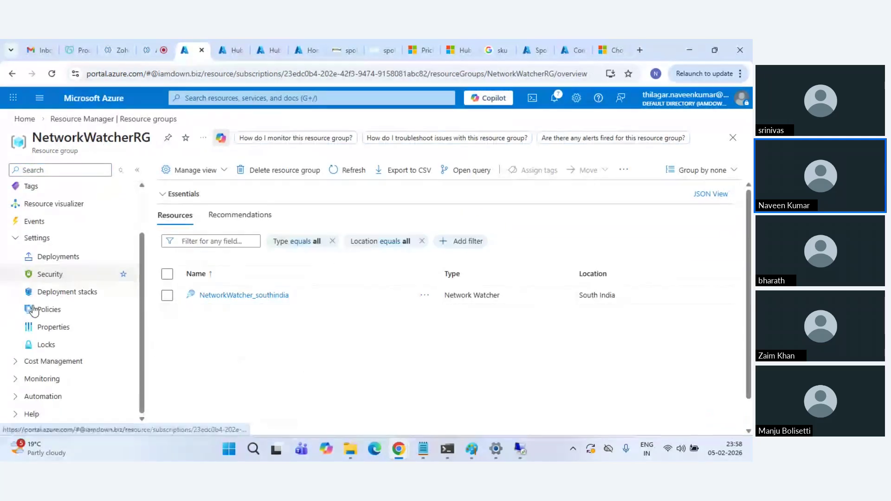
click(245, 297)
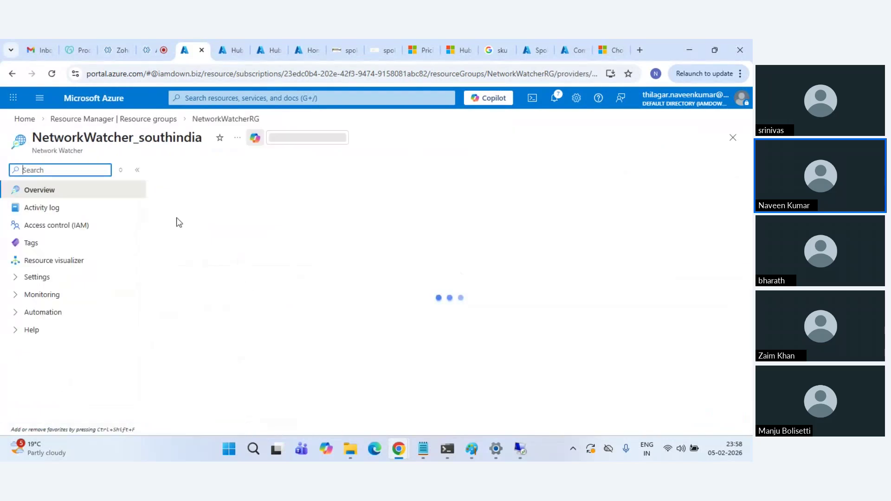
click(16, 283)
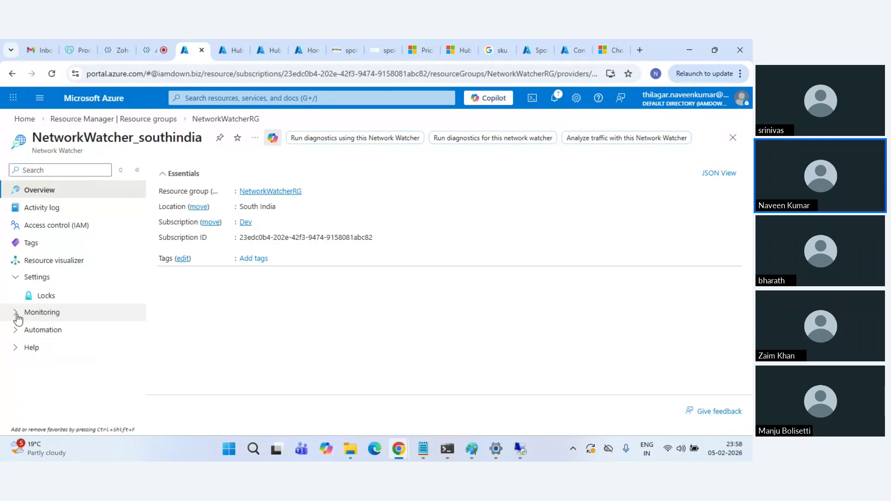
click(20, 348)
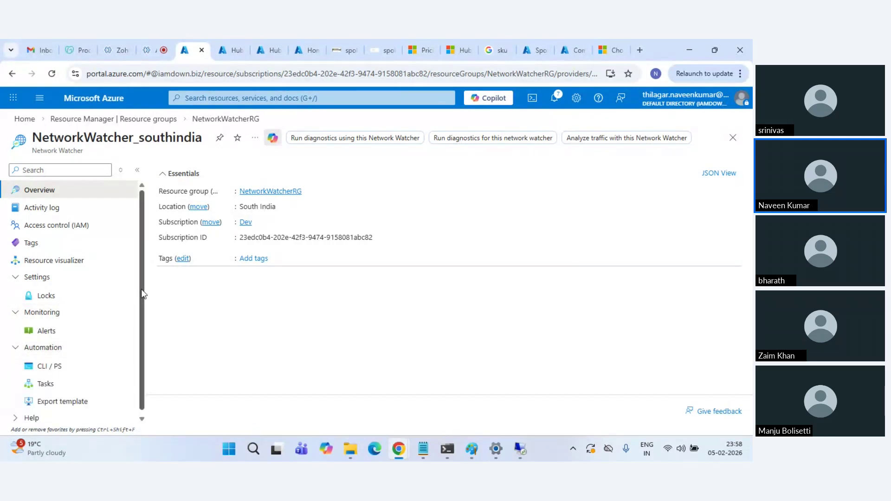
Back on the home page, search the portal for 'network wat'
click(116, 99)
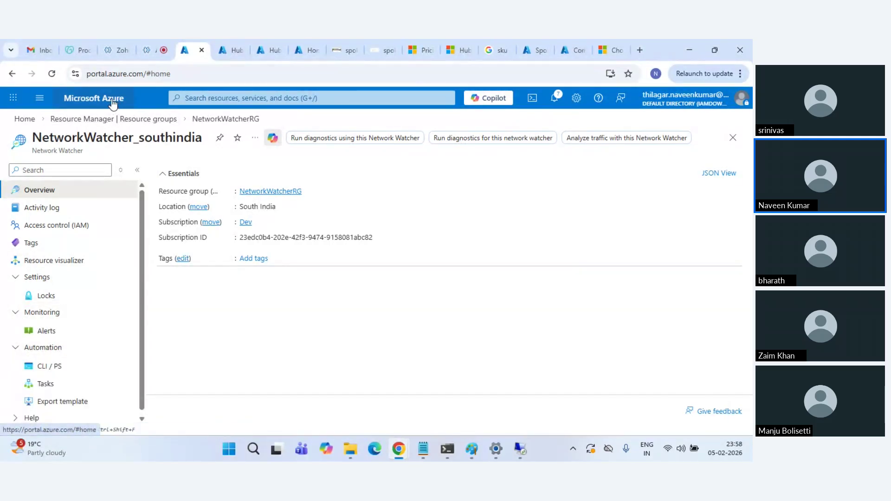
click(224, 98)
text(netw)
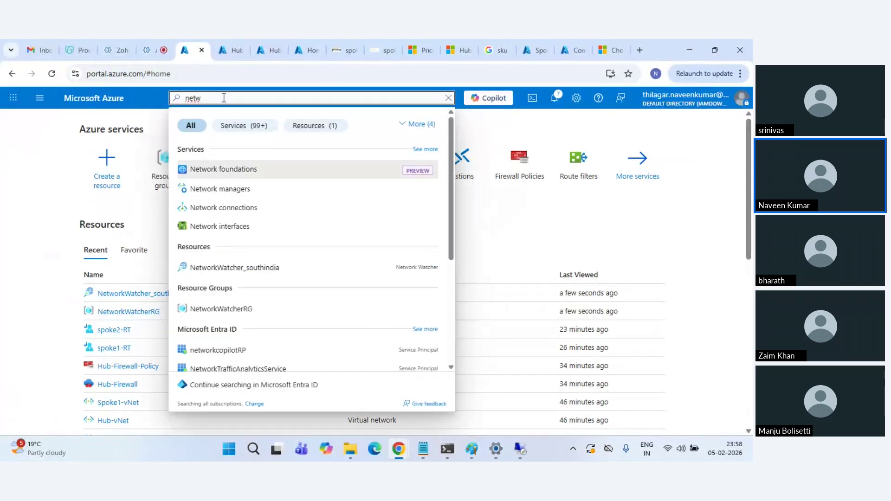
text(ork wat)
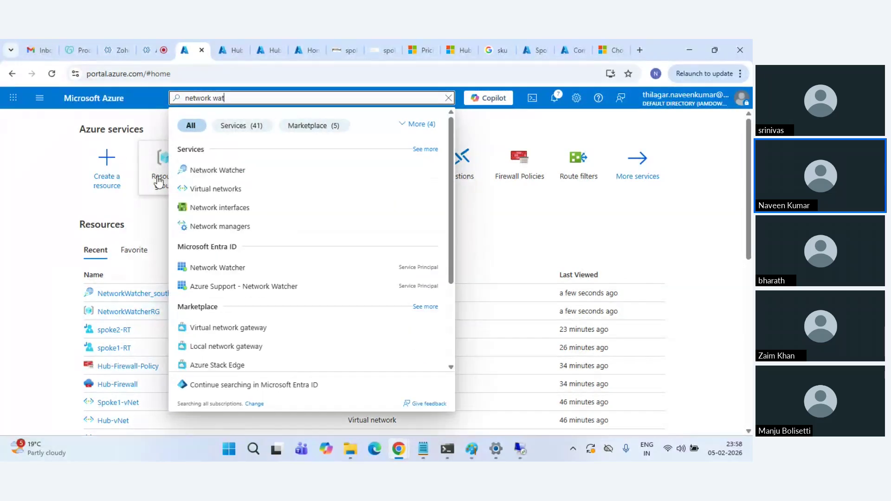
In Network Watcher, run a Next hop test from spoke1-vm1 to destination IP 10.20.1.5
click(210, 170)
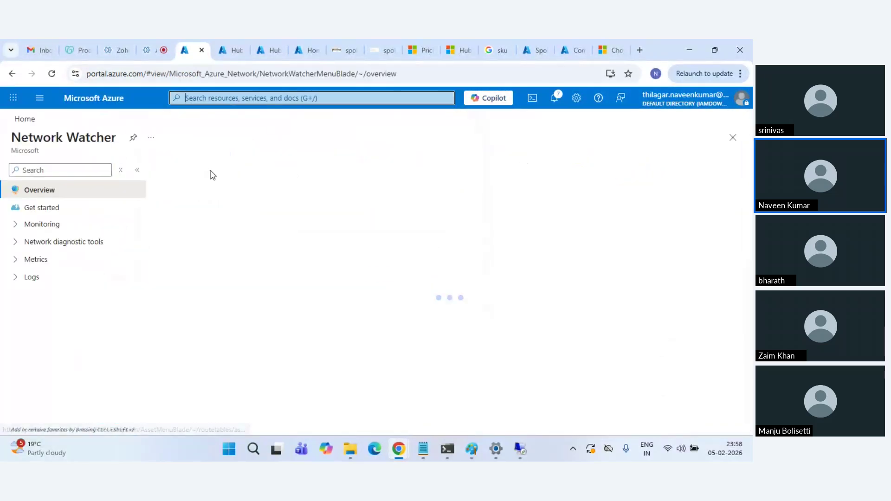
click(30, 248)
click(72, 298)
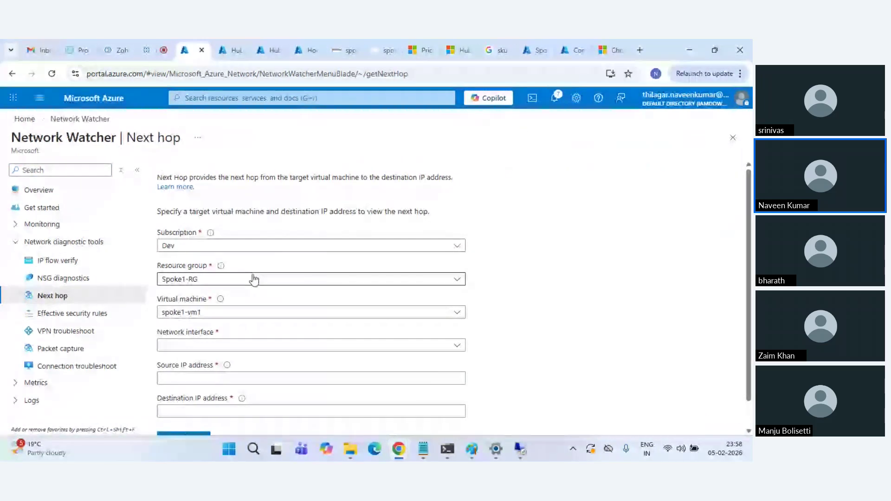
scroll(255, 279, down, 1)
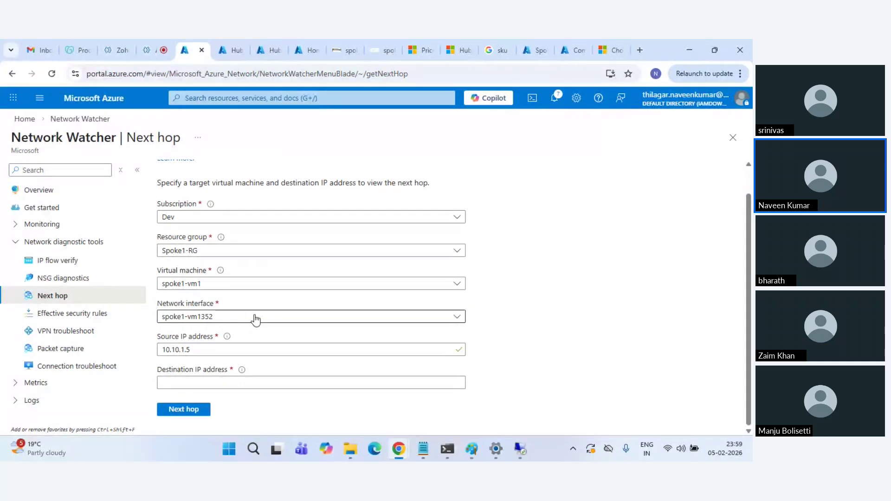
click(239, 384)
key(ctrl+v)
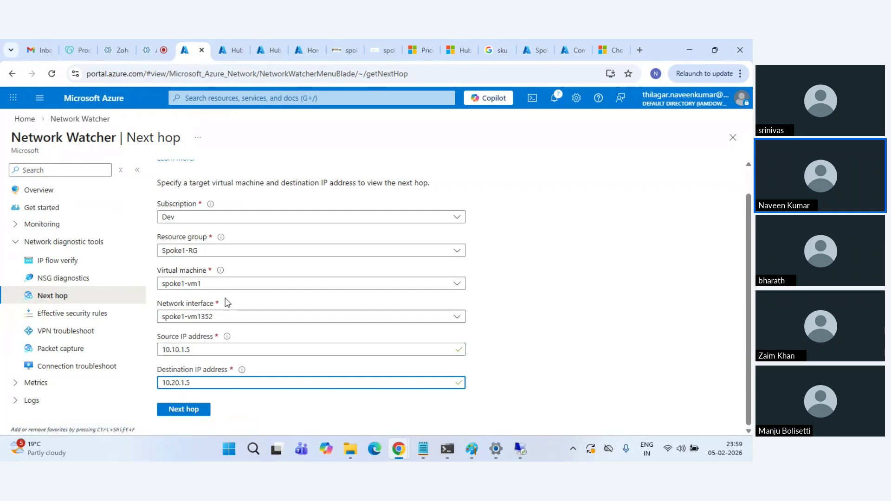
click(176, 409)
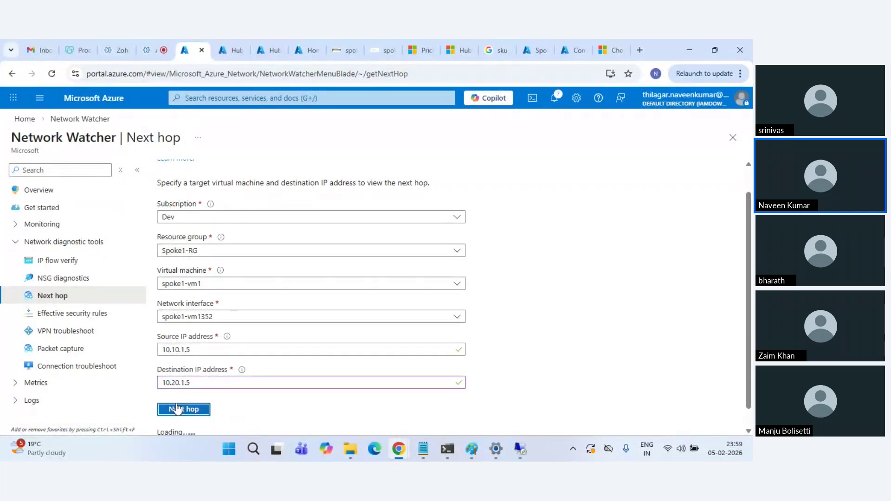
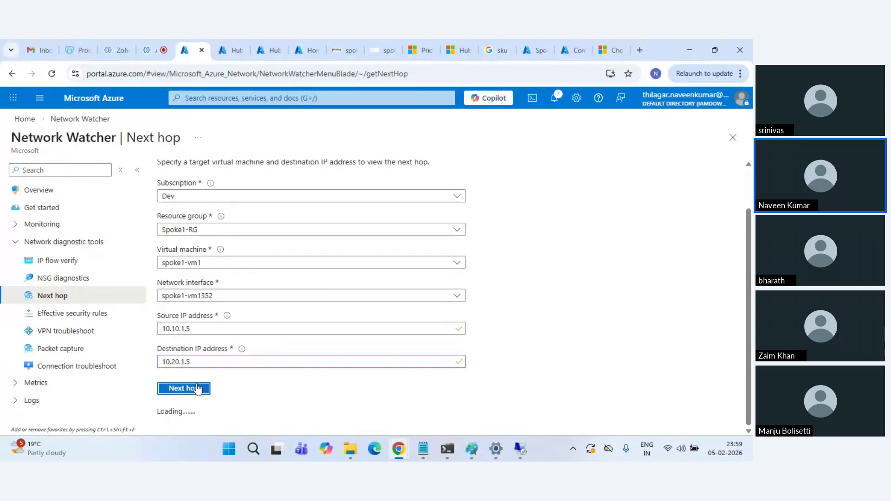
Read the next hop result: VirtualAppliance 192.168.2.4 via route table spoke1-RT
scroll(223, 367, down, 2)
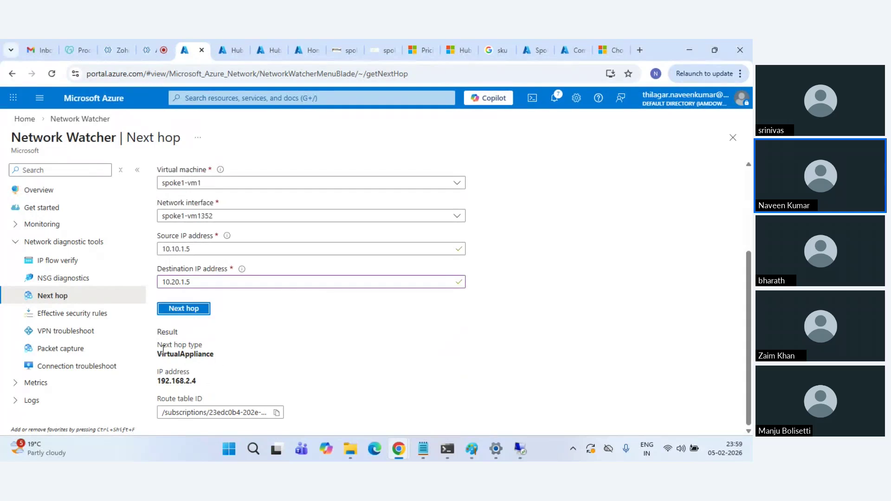
drag(211, 356, 229, 361)
click(225, 363)
drag(160, 412, 316, 415)
click(249, 411)
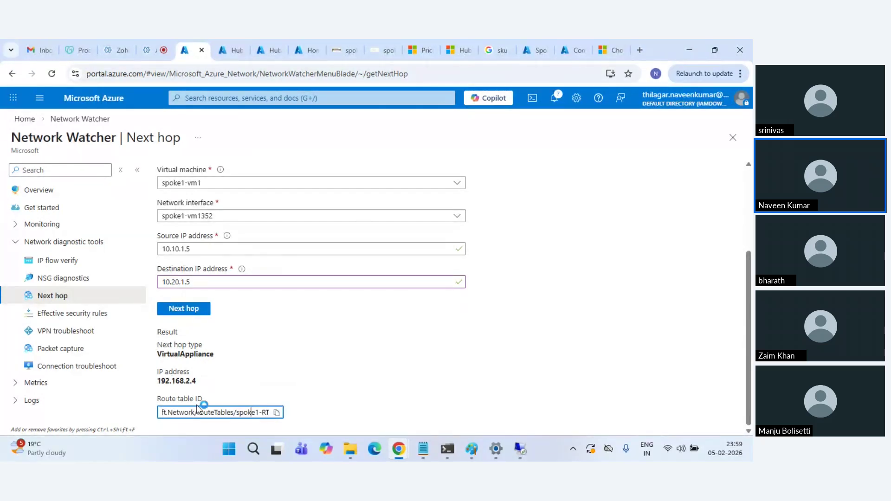
drag(237, 413, 273, 413)
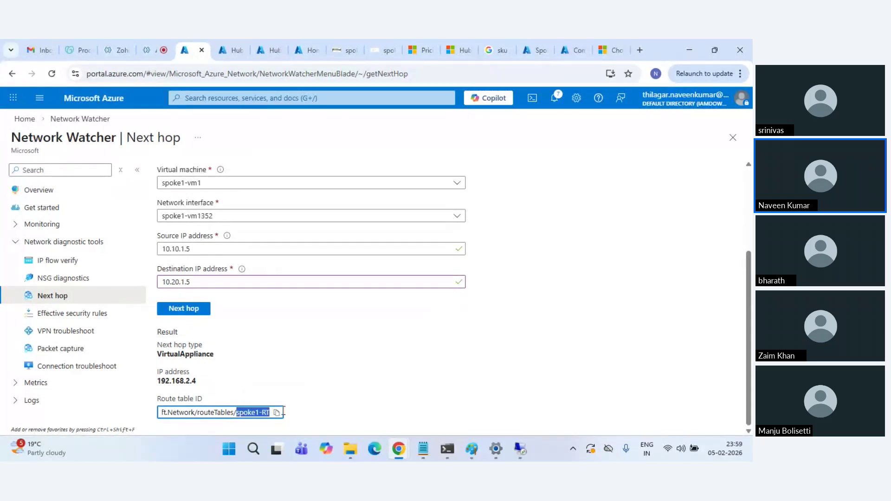
click(322, 409)
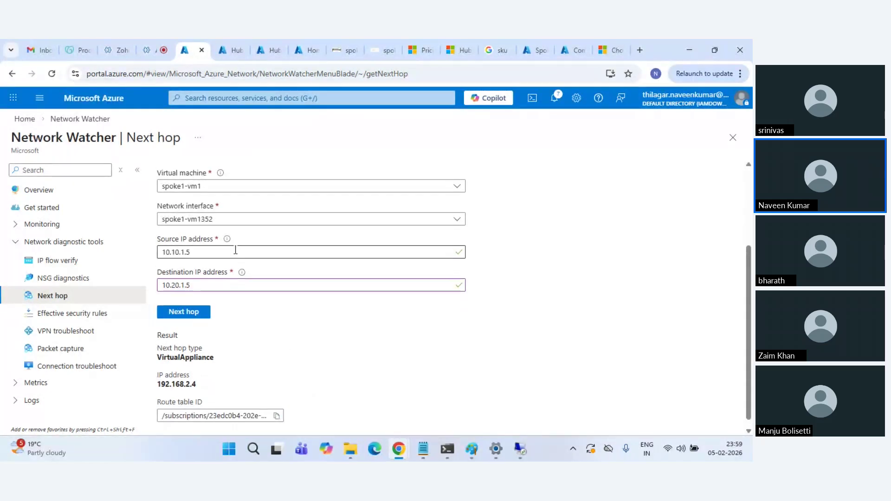
scroll(235, 251, up, 3)
Run Next hop for spoke2-vm1 in Spoke2-RG to destination 10.10.1.5, returning VirtualAppliance 192.168.2.4
click(219, 281)
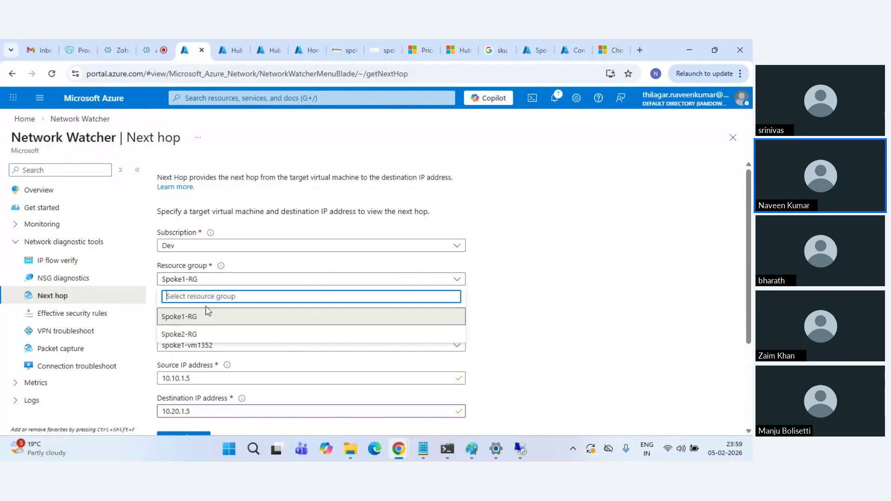
click(216, 335)
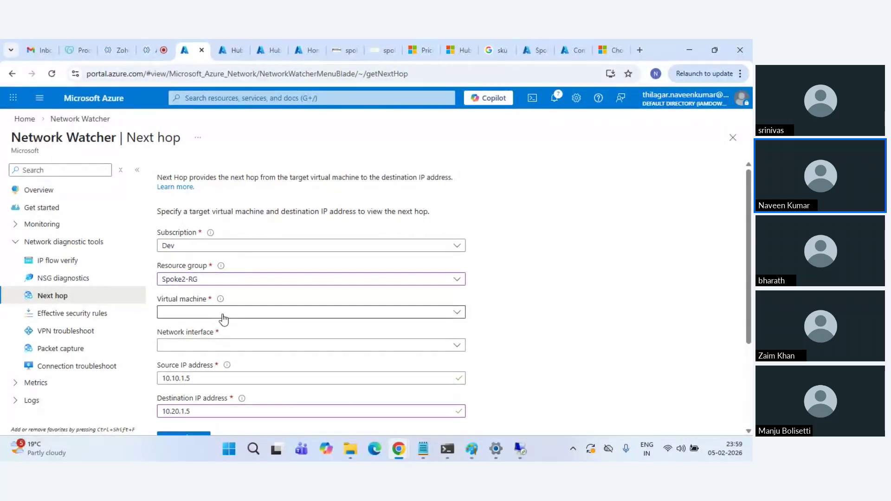
scroll(223, 325, down, 1)
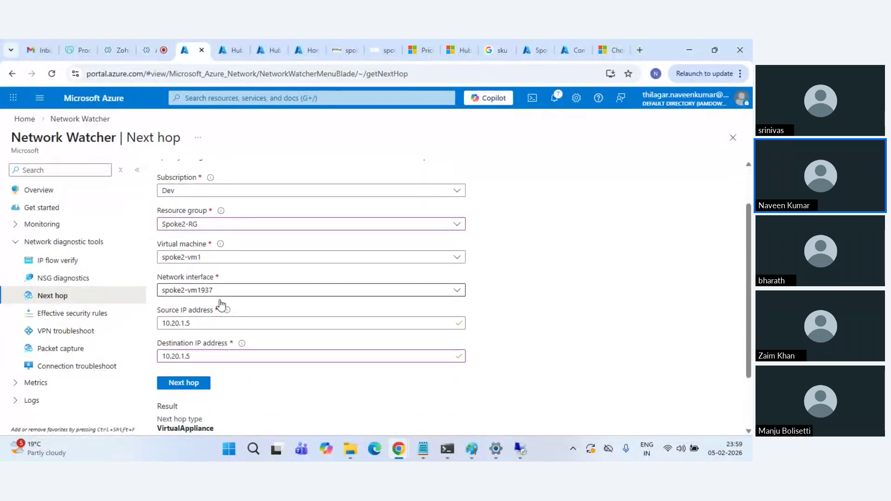
click(214, 357)
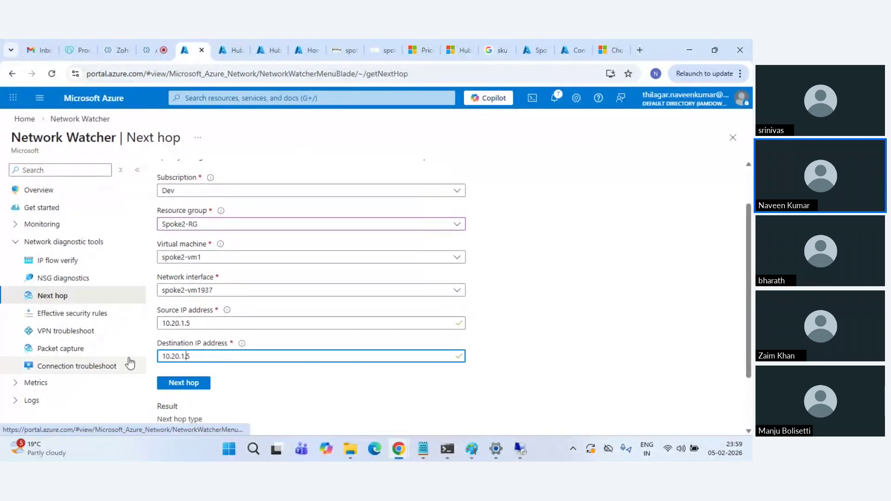
key(Left)
key(Left)
key(Left)
key(Left)
key(Left)
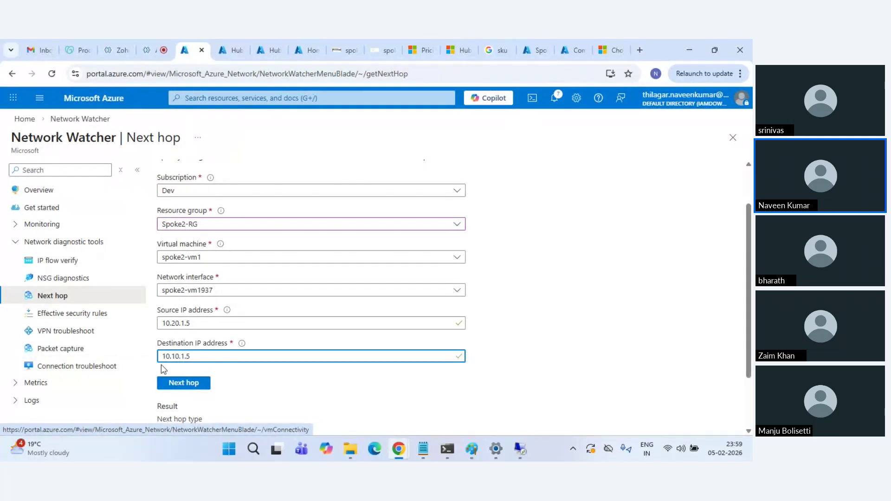
click(171, 384)
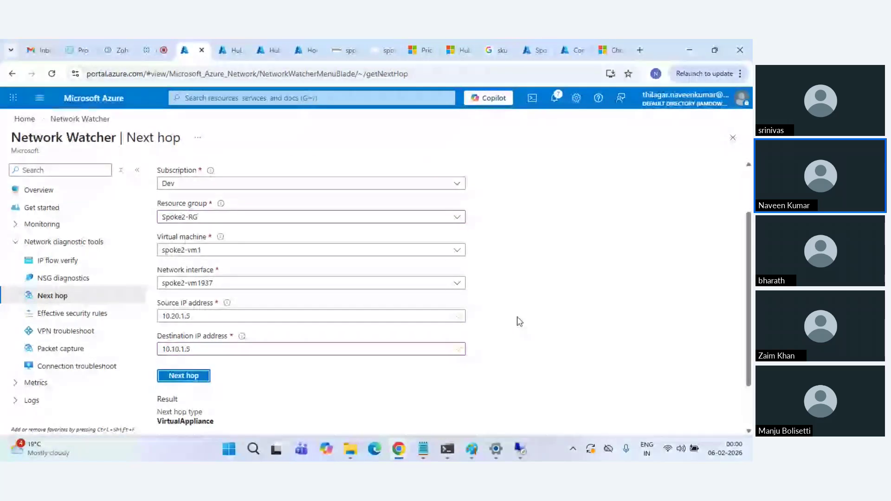
scroll(295, 333, down, 2)
Discard the Next hop form and open Spoke1-vNet's Spoke1-To-Hub peering settings
click(103, 97)
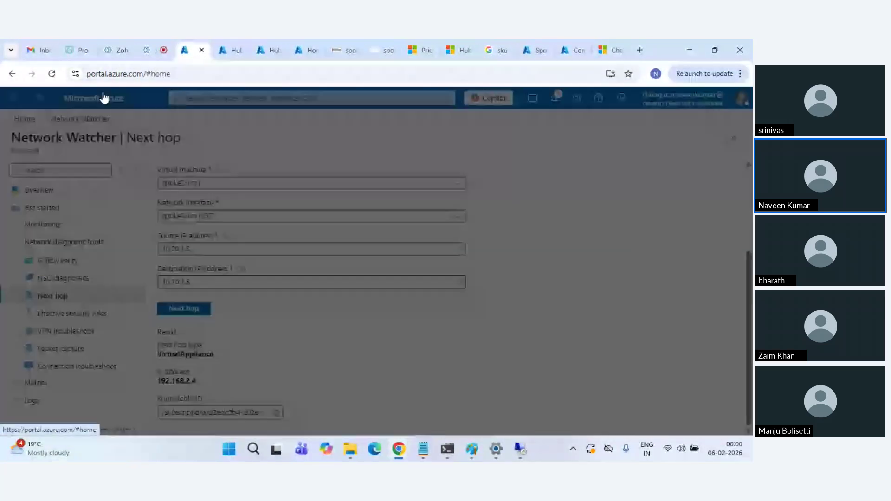
click(420, 146)
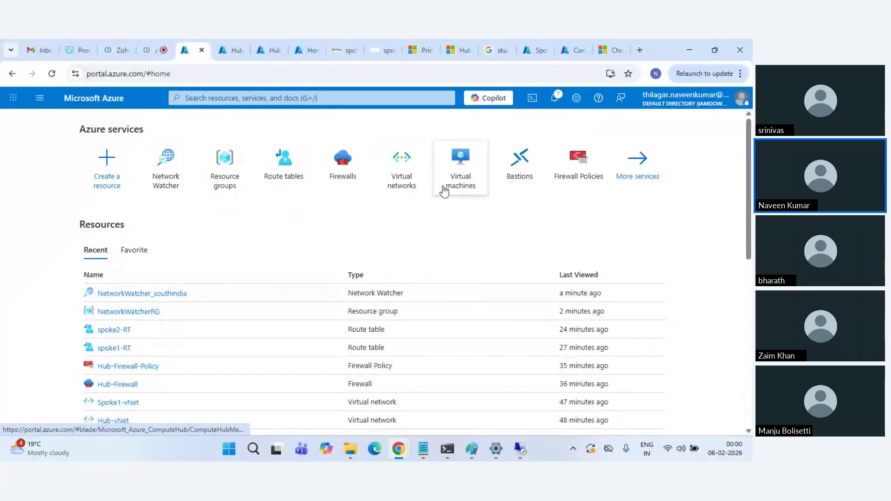
click(392, 186)
click(231, 294)
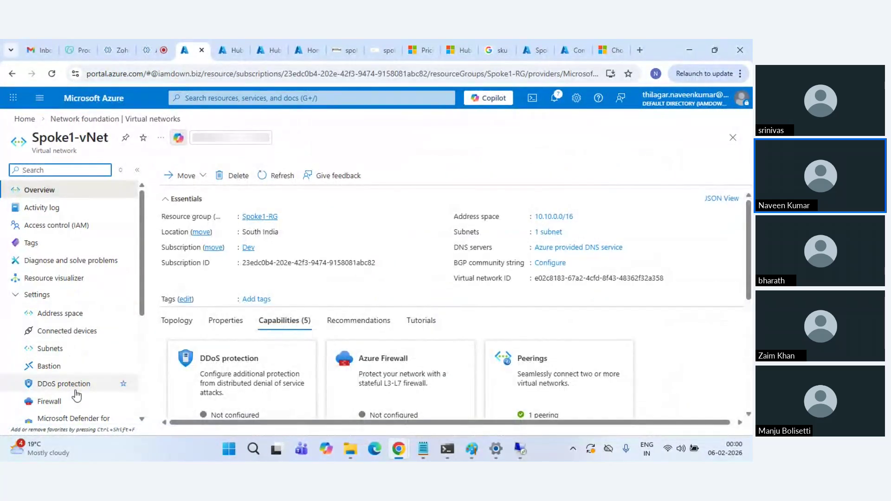
scroll(93, 390, down, 1)
scroll(74, 392, down, 1)
click(66, 370)
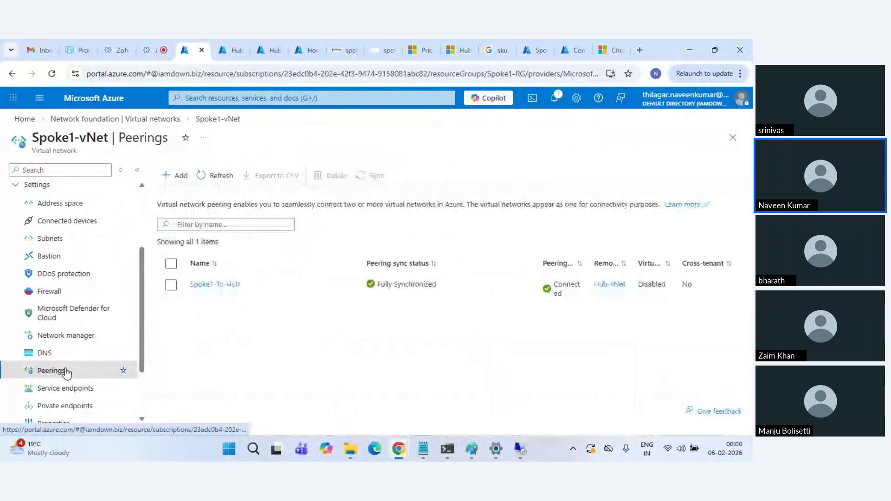
click(223, 288)
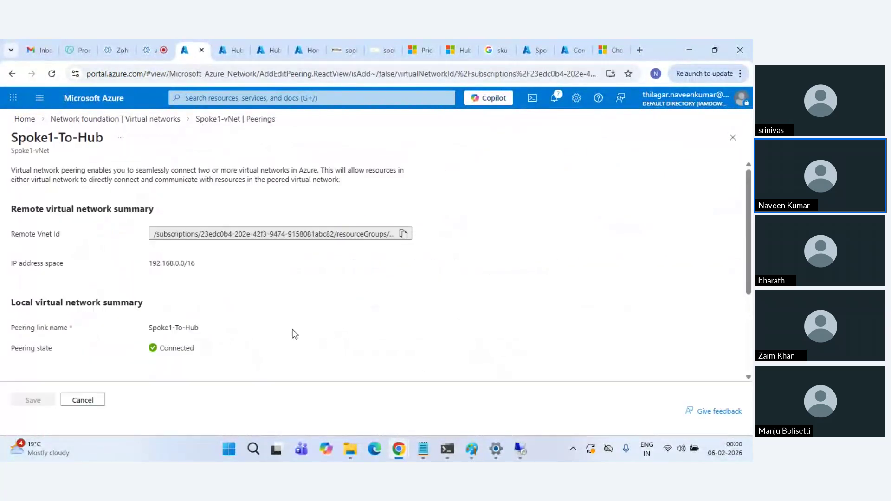
scroll(212, 348, down, 3)
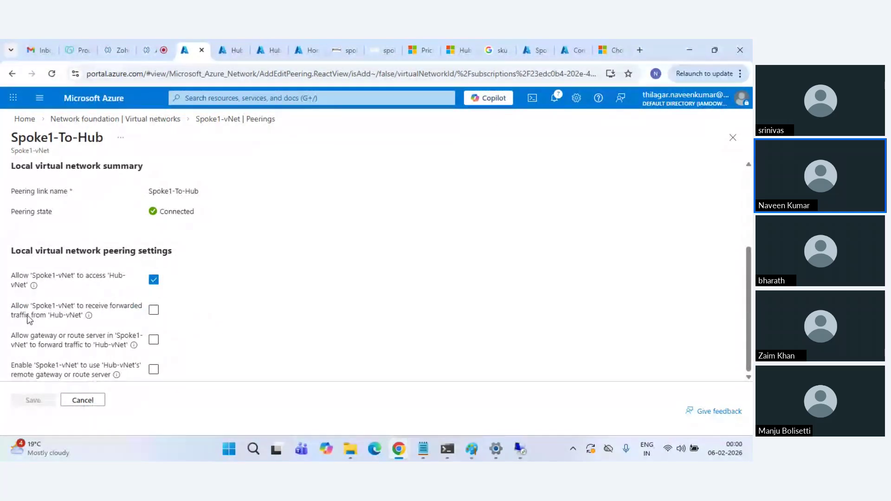
In Paint, draw a thin green path from Spoke1-Subnet through Azure Firewall to spoke2-vm2
mouse_move(472, 449)
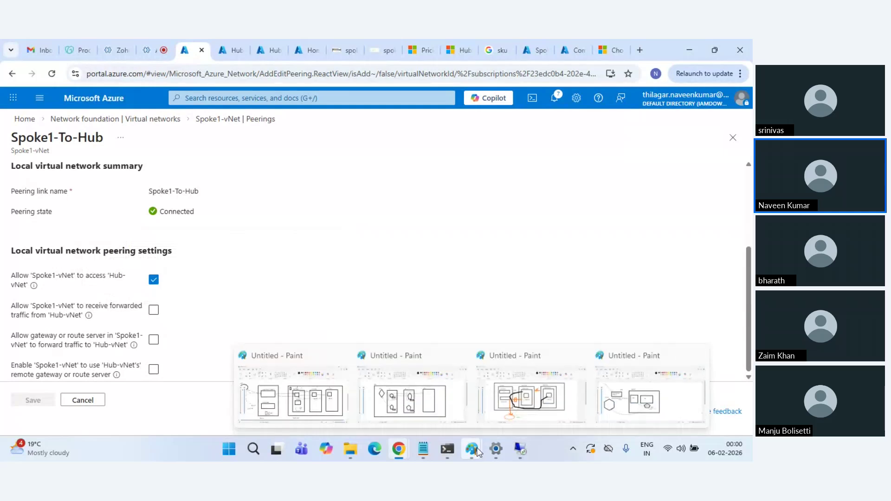
click(523, 409)
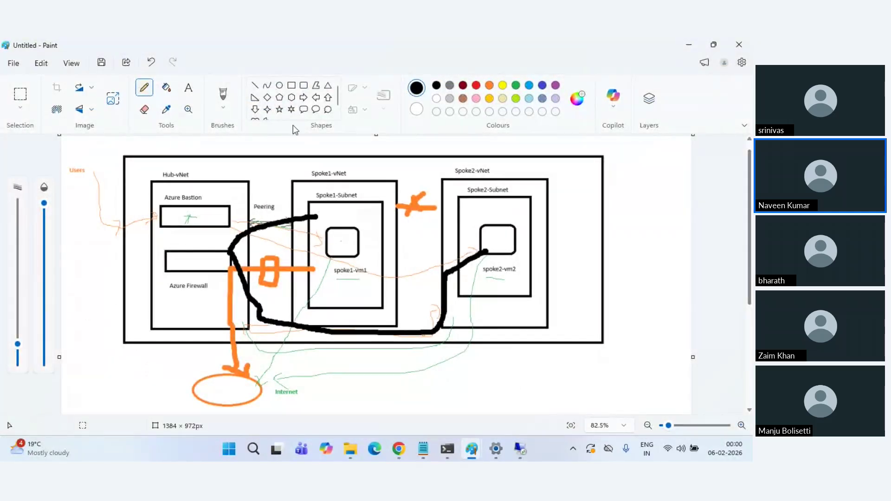
click(516, 85)
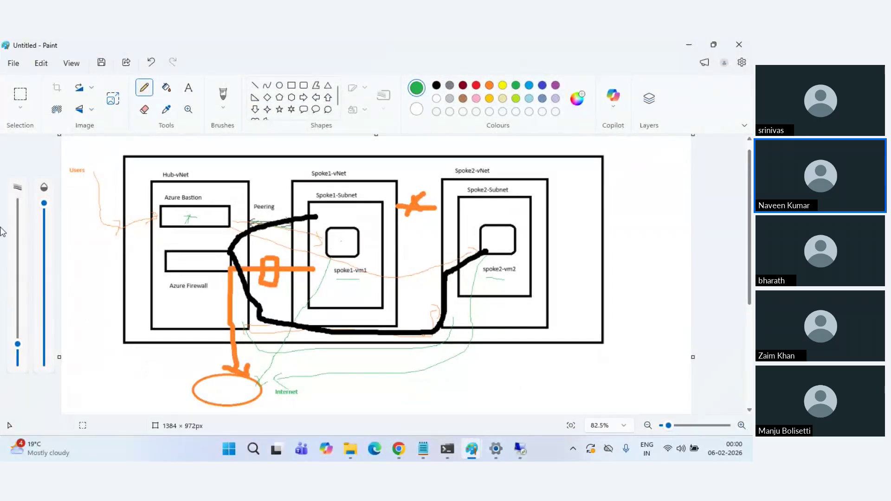
click(15, 354)
drag(328, 202, 191, 255)
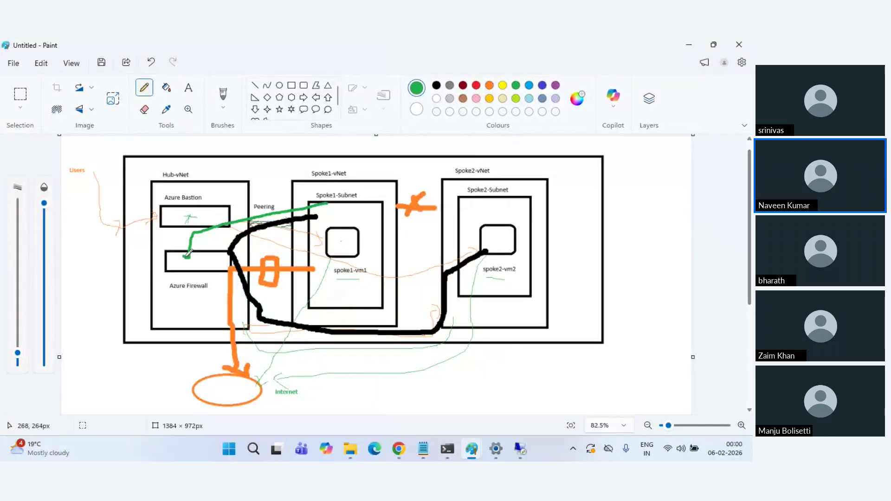
mouse_move(197, 275)
mouse_down()
mouse_move(270, 339)
mouse_move(478, 323)
mouse_move(497, 290)
mouse_up()
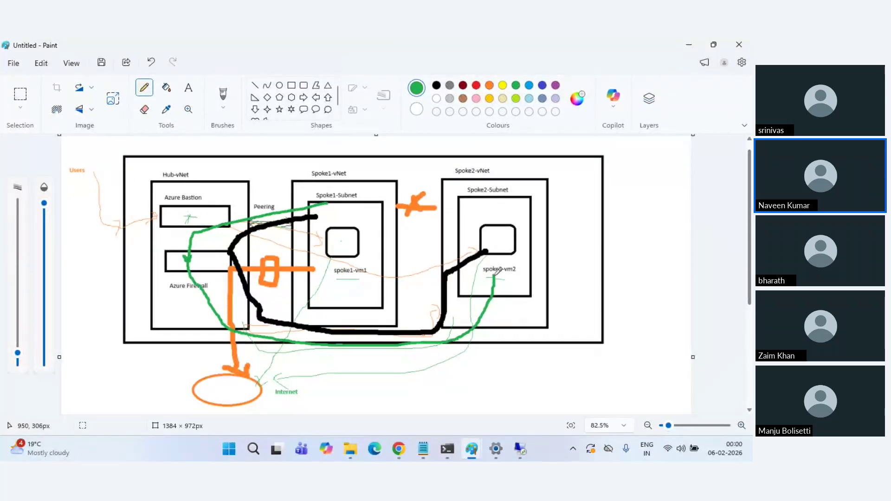
key(alt+Tab)
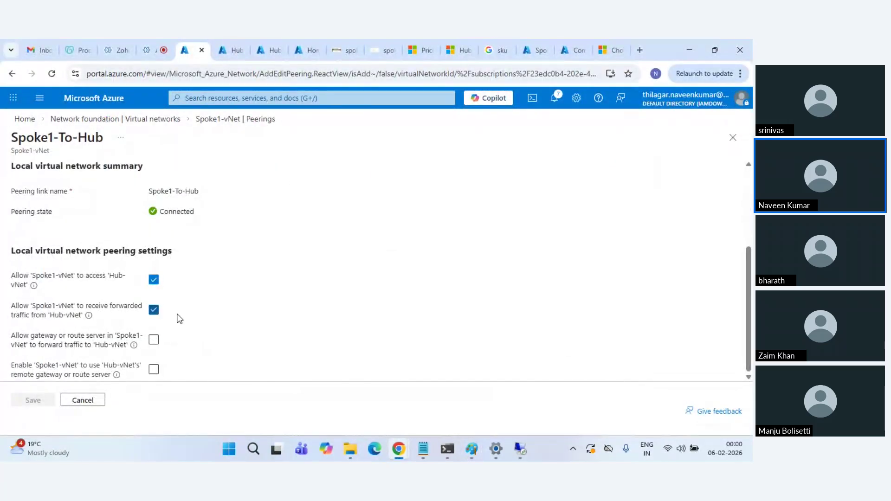
Review the Spoke1-To-Hub peering settings, then go back to the Virtual networks list
scroll(224, 301, up, 3)
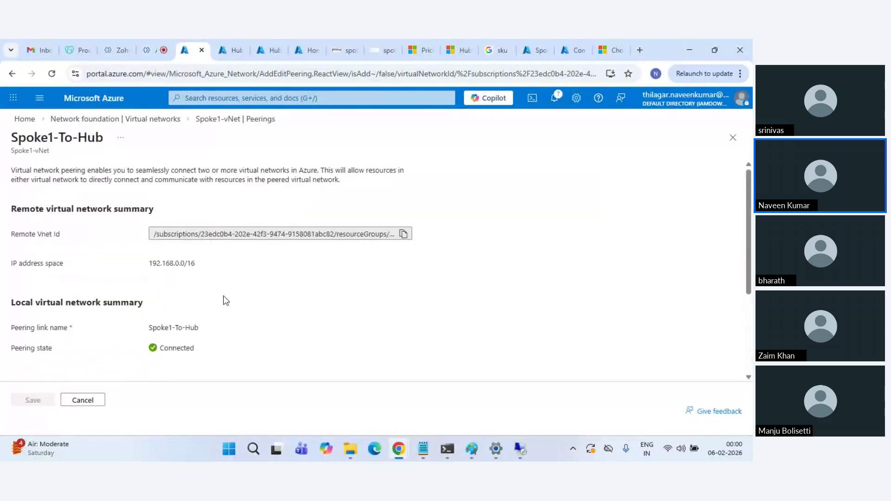
scroll(224, 300, down, 3)
scroll(215, 316, up, 3)
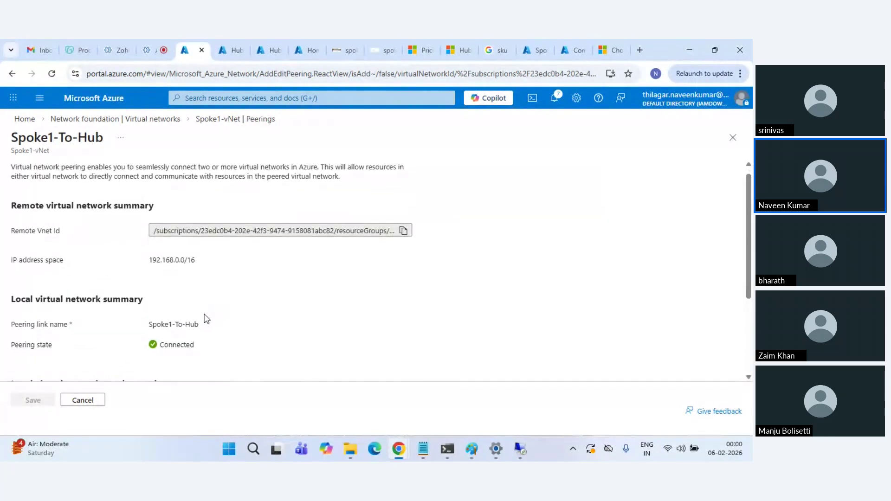
scroll(207, 320, down, 3)
scroll(124, 325, up, 3)
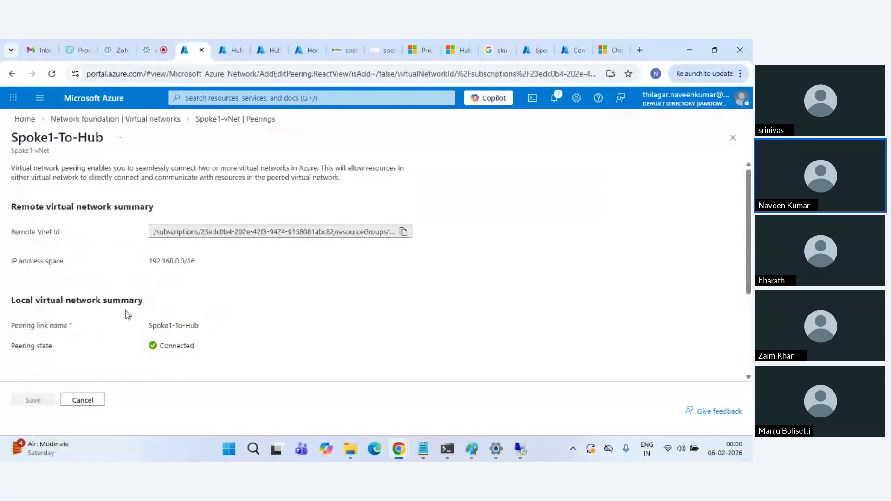
click(123, 119)
Open Hub-vNet's Hub-To-Spoke1 peering and review its settings
click(211, 276)
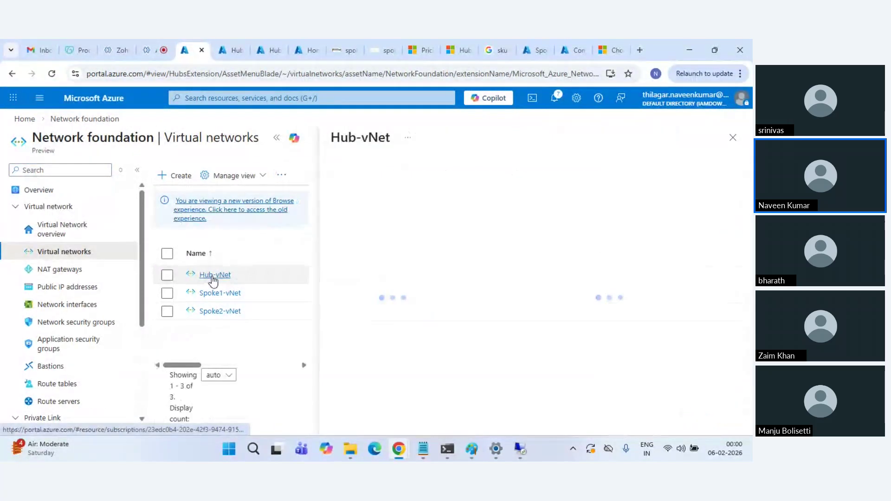
scroll(117, 367, down, 3)
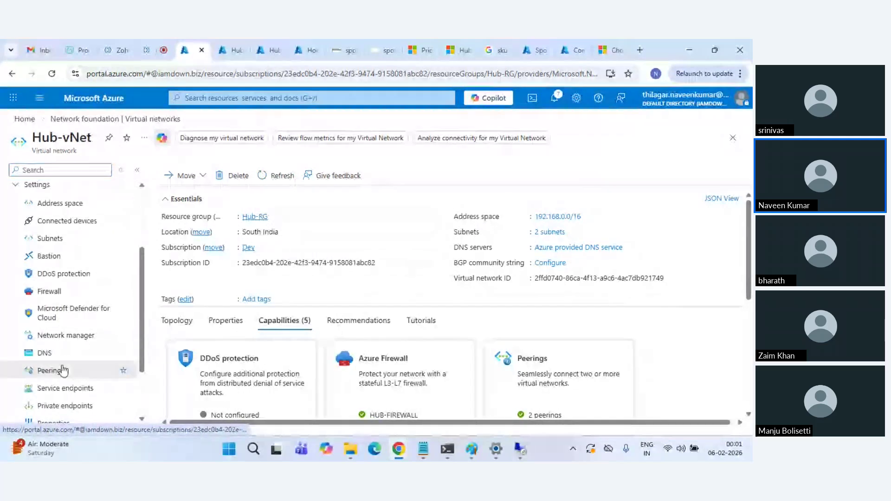
click(58, 371)
click(213, 285)
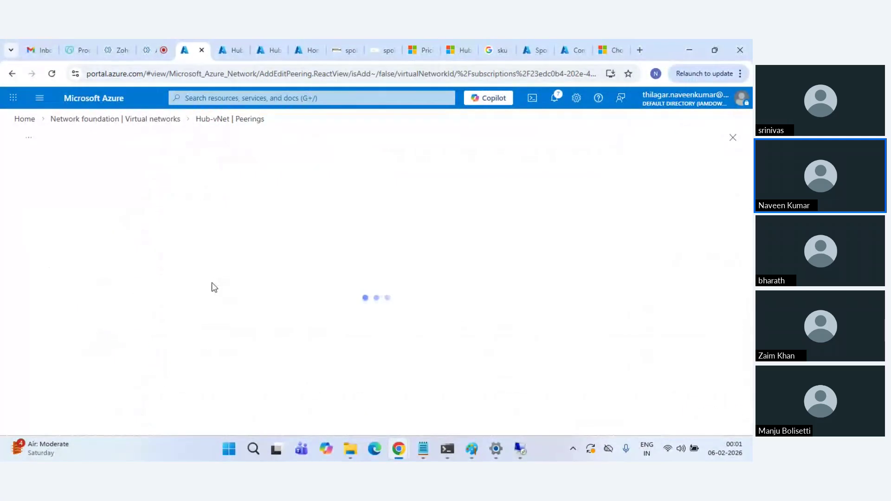
scroll(139, 320, down, 2)
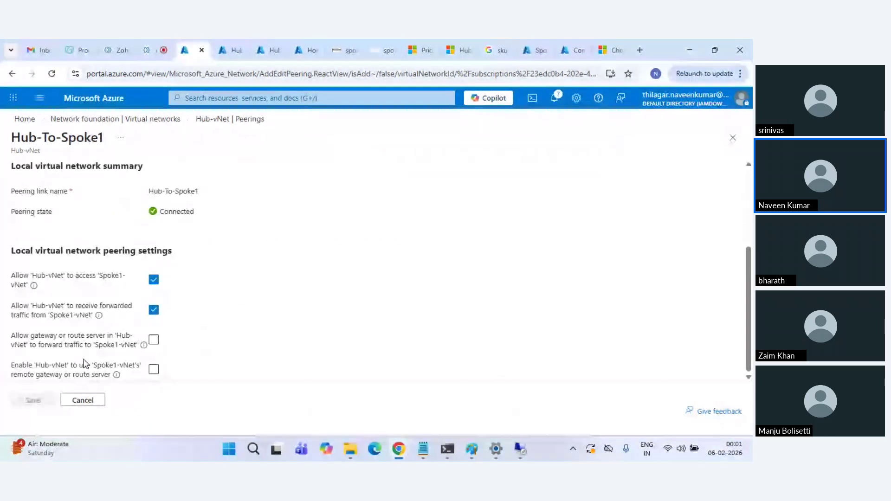
scroll(380, 330, up, 1)
scroll(379, 330, up, 1)
scroll(378, 330, down, 1)
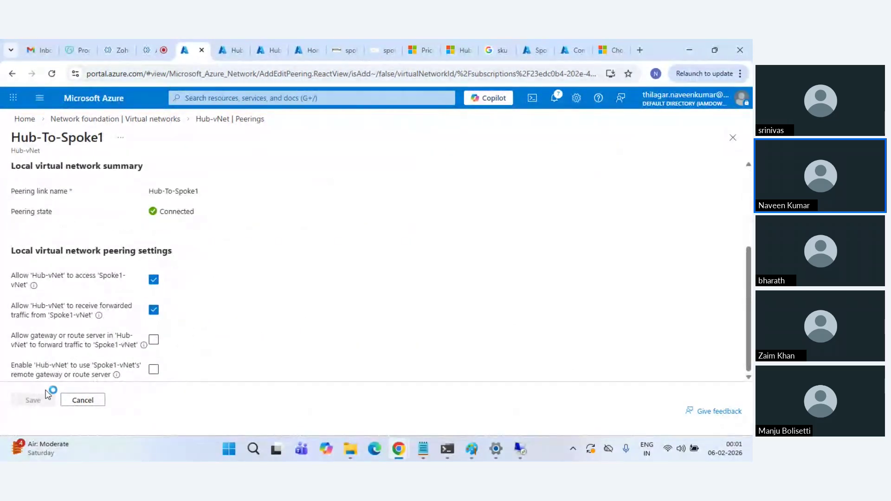
Refresh Hub-To-Spoke1 to confirm Connected with forwarded traffic from Spoke1-vNet allowed, then go home
click(52, 75)
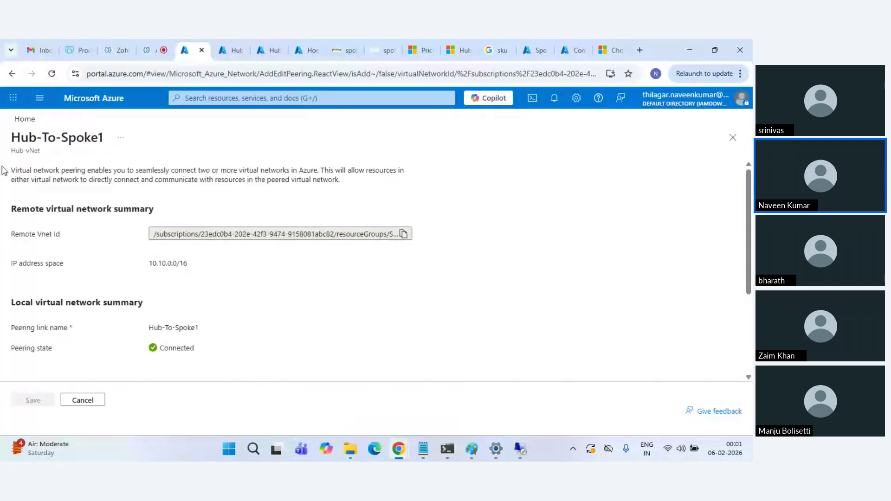
scroll(158, 297, down, 3)
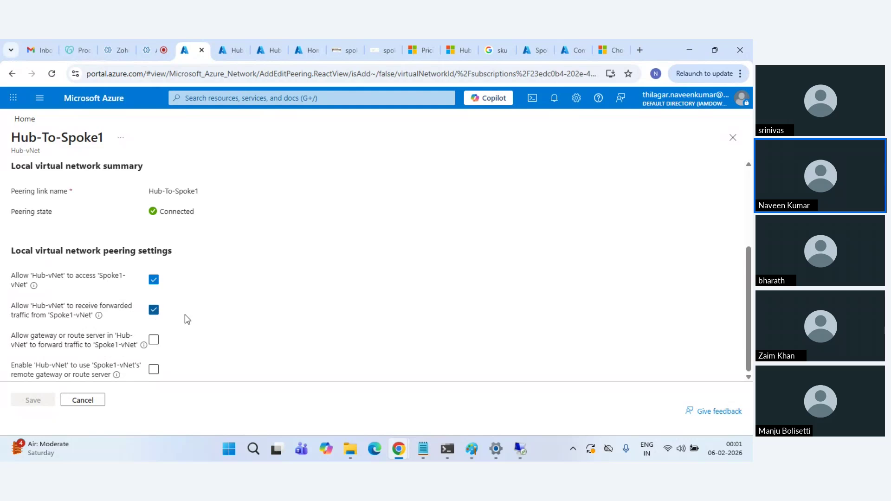
scroll(186, 314, up, 3)
scroll(185, 314, down, 3)
scroll(185, 314, up, 3)
scroll(192, 273, down, 3)
scroll(190, 269, up, 3)
click(95, 98)
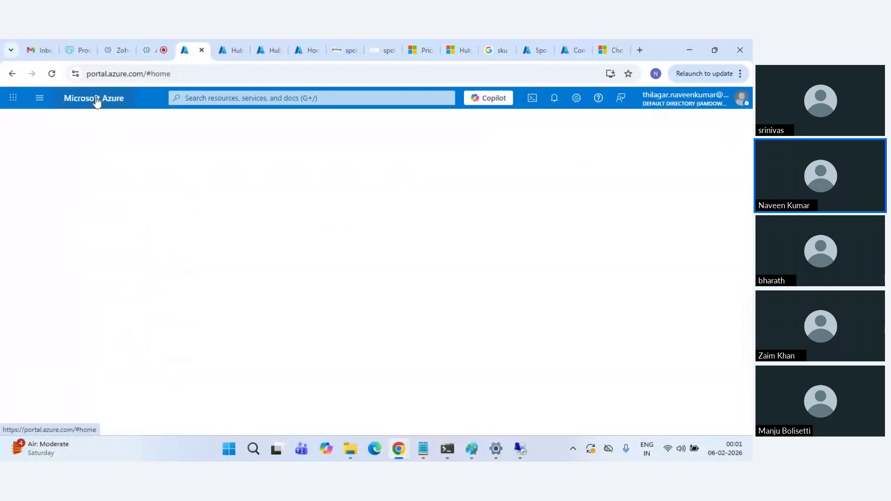
click(51, 73)
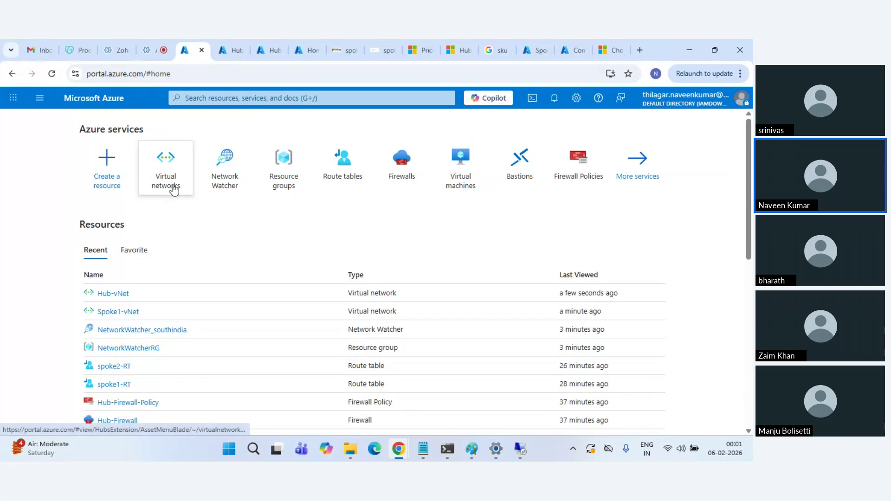
Check Spoke2-vNet's Spoke2-To-Hub peering is Connected with forwarded traffic from Hub-vNet allowed
click(174, 188)
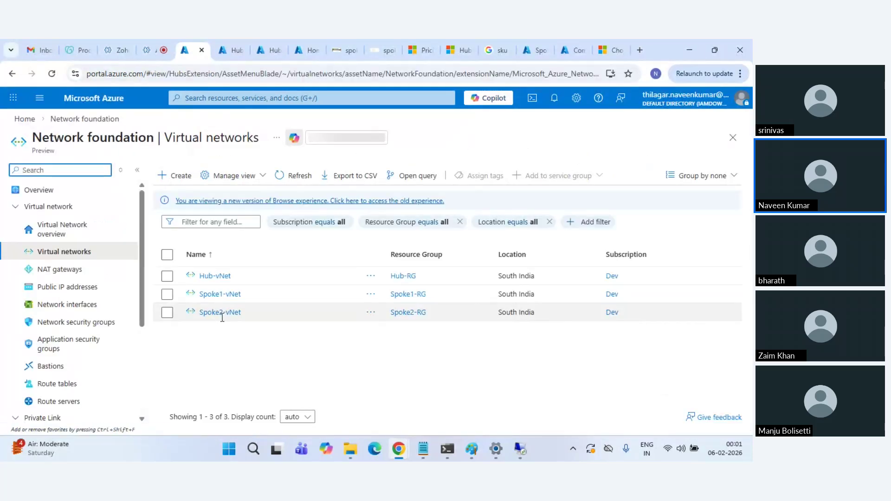
click(220, 312)
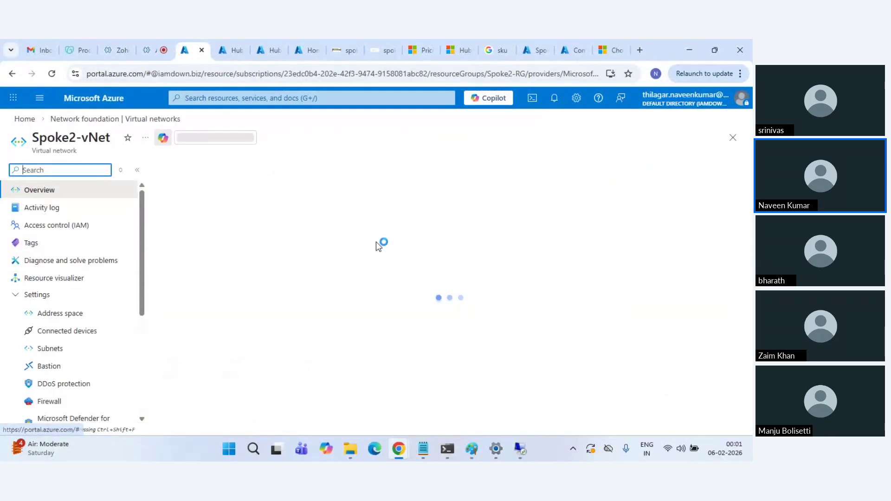
scroll(100, 343, down, 2)
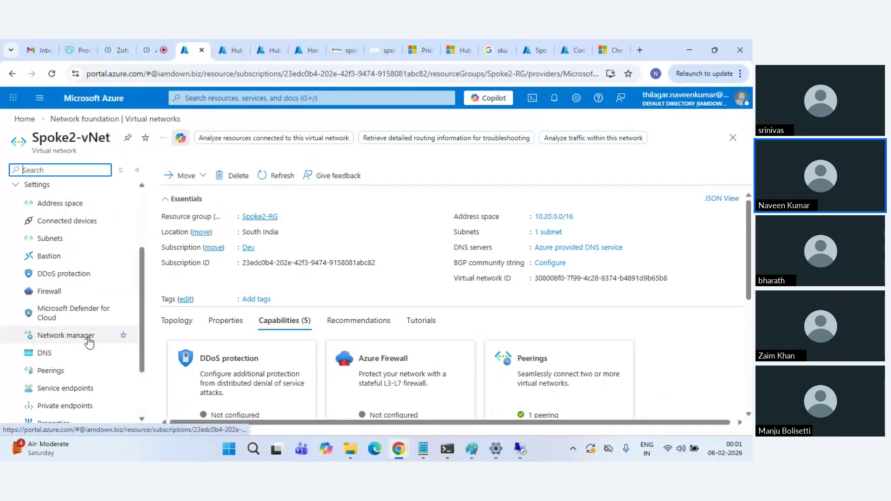
scroll(54, 318, down, 2)
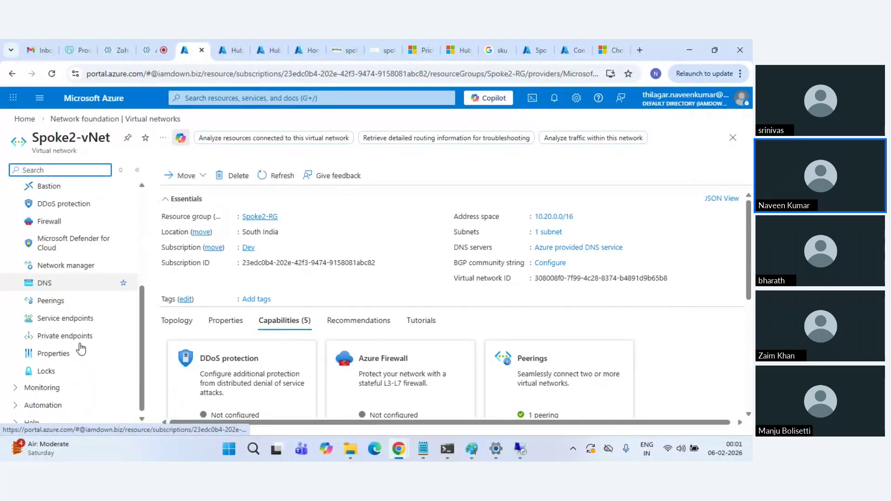
click(55, 296)
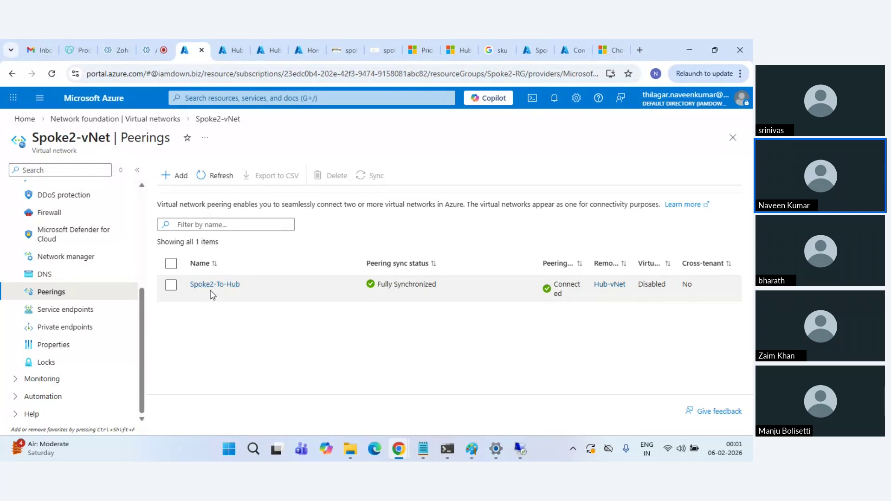
click(214, 287)
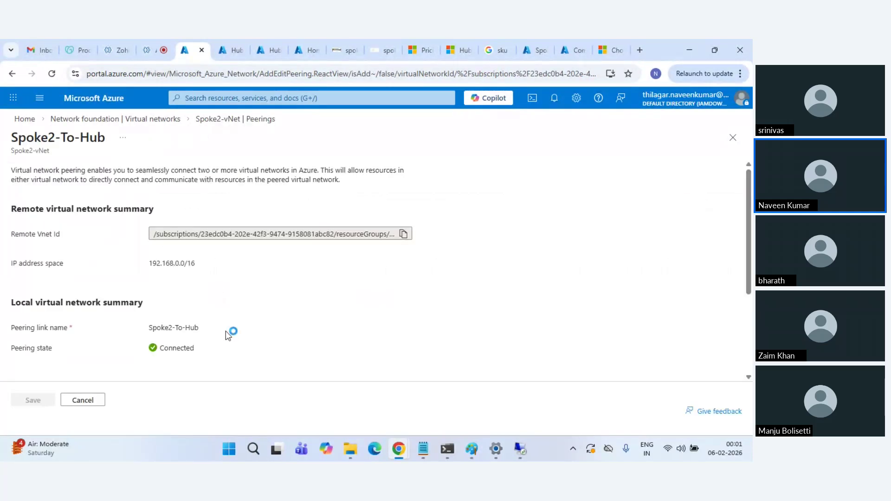
scroll(226, 330, down, 3)
click(154, 310)
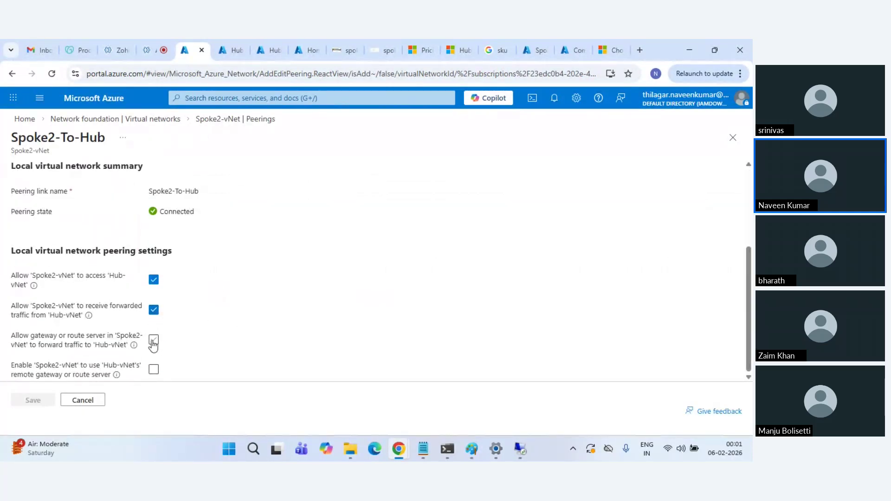
click(145, 120)
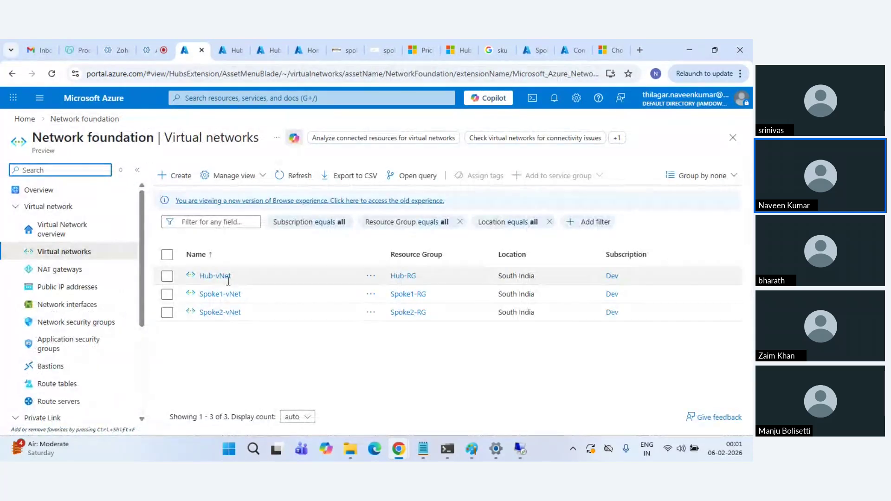
Open the peerings list of Hub-vNet
click(221, 296)
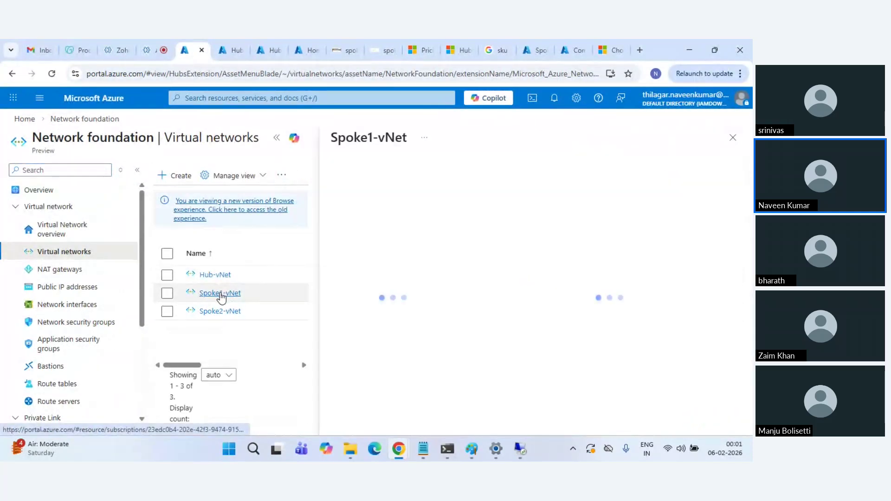
click(734, 137)
click(218, 276)
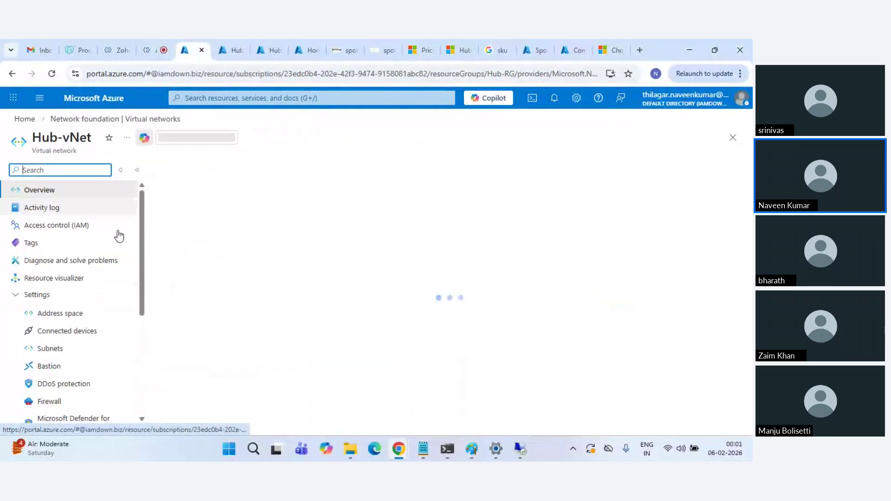
scroll(76, 370, down, 3)
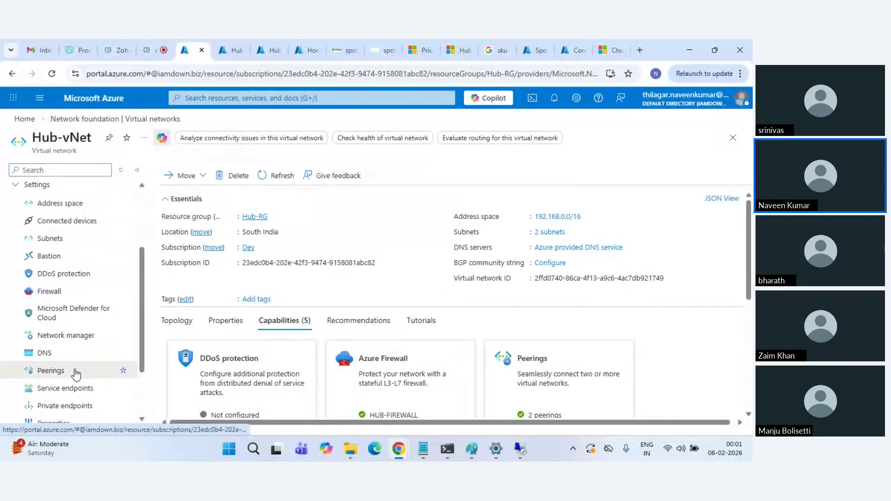
click(74, 370)
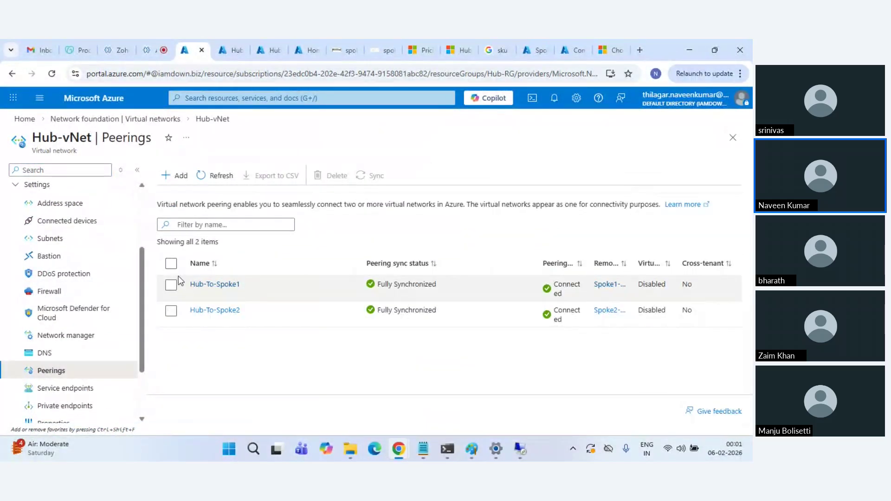
Delete both Hub-To-Spoke1 and Hub-To-Spoke2 peerings, confirming with 'delete'
click(171, 264)
click(335, 176)
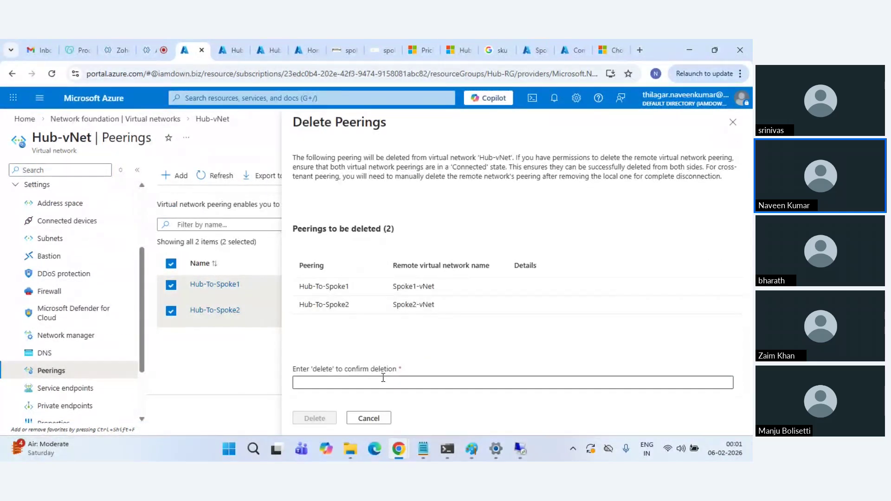
click(384, 379)
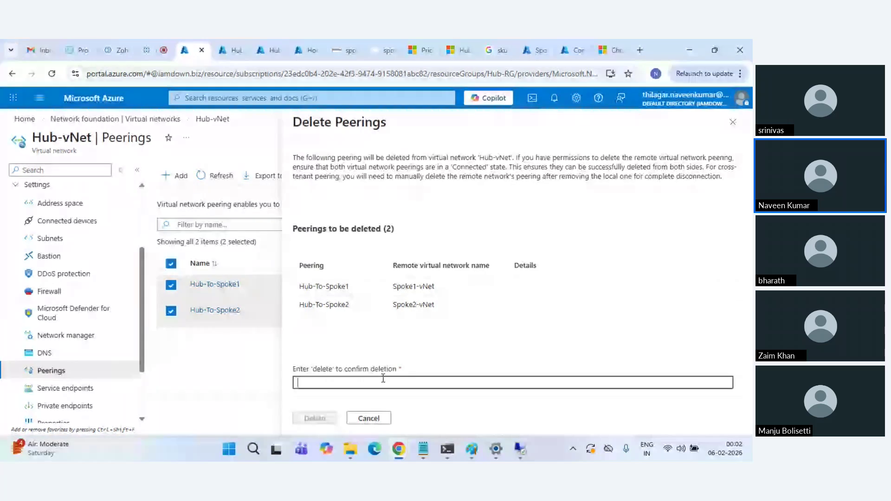
text(delete)
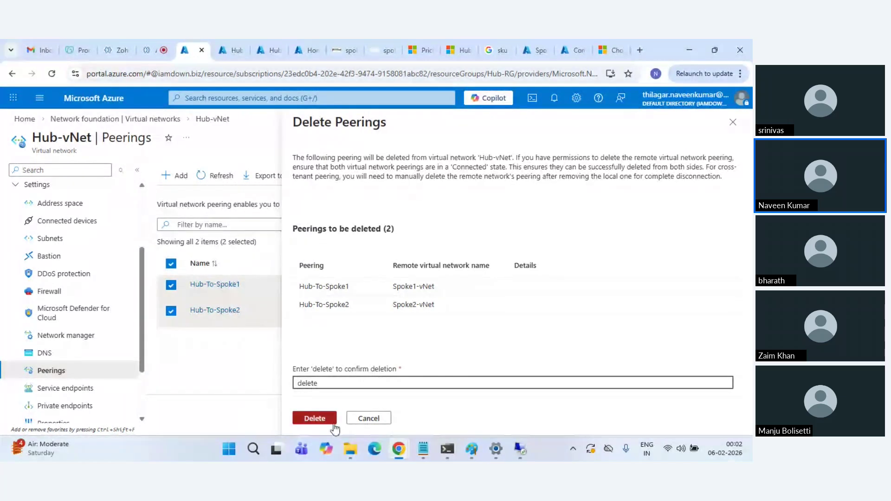
click(315, 419)
click(526, 327)
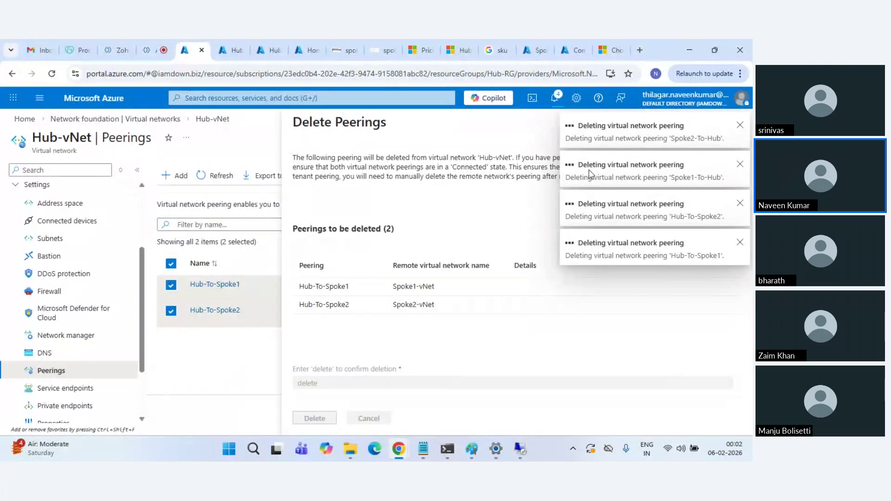
Bring up the spoke VM's remote desktop session, then minimize it back to the portal
mouse_move(530, 458)
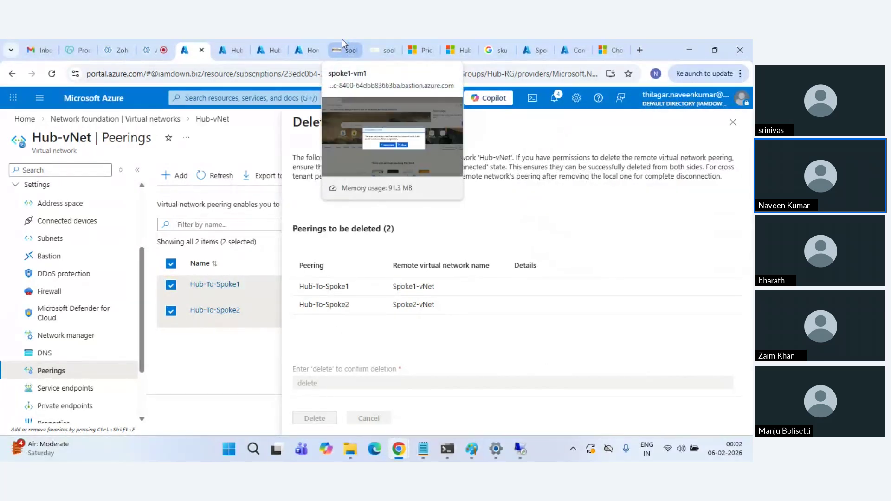
click(468, 396)
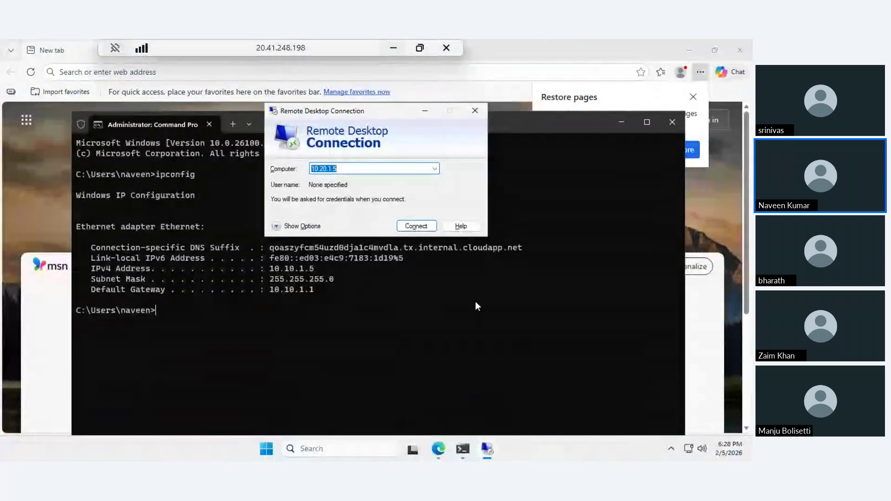
click(393, 47)
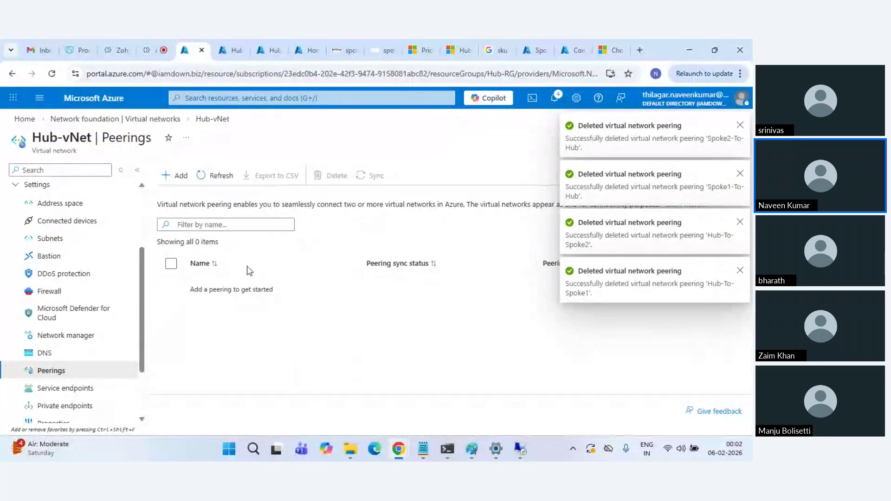
Start a Hub-vNet peering: remote link Spoke1-To-Hub to Spoke1-vNet, allowing forwarded traffic from Hub-vNet
click(181, 177)
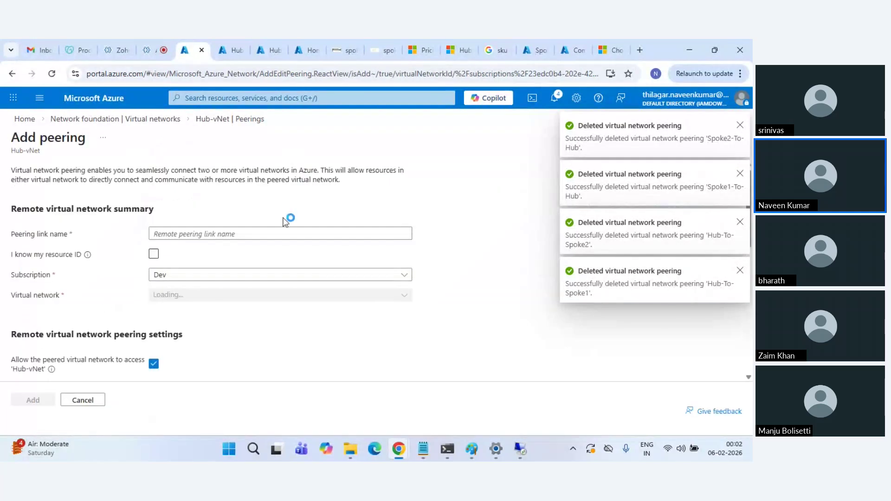
click(214, 232)
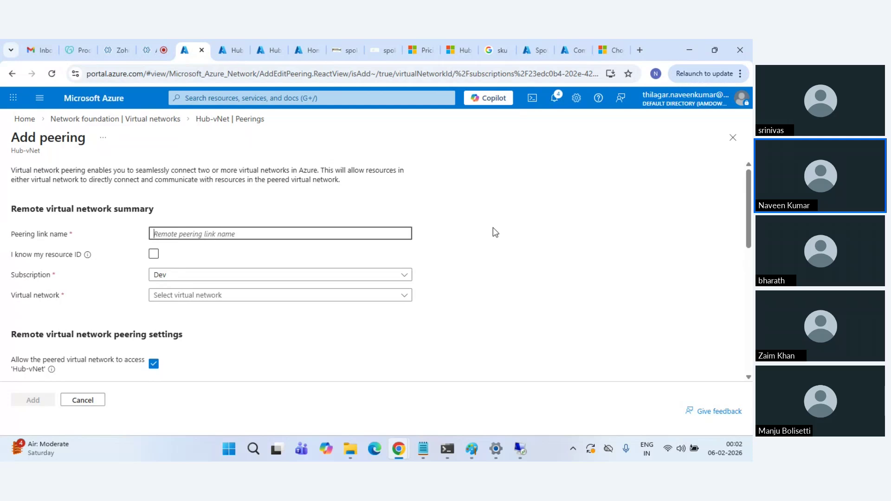
text(Spoke1-To-Hub)
click(265, 297)
click(203, 353)
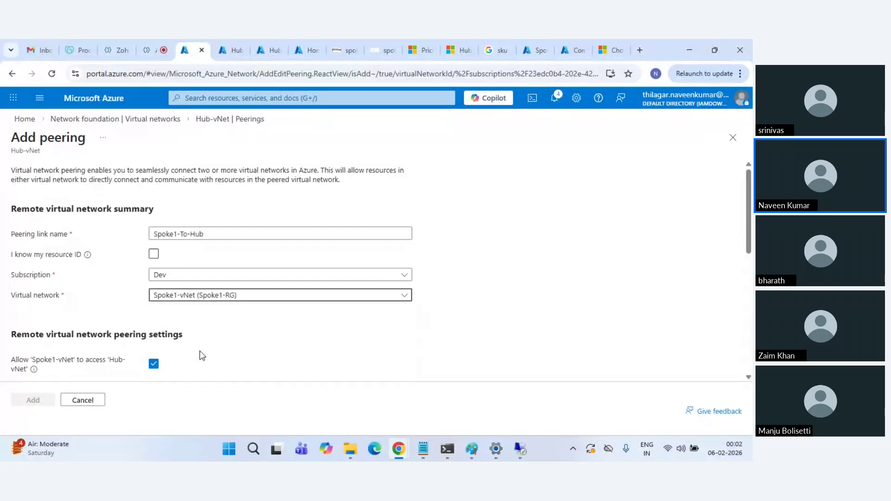
scroll(294, 332, down, 3)
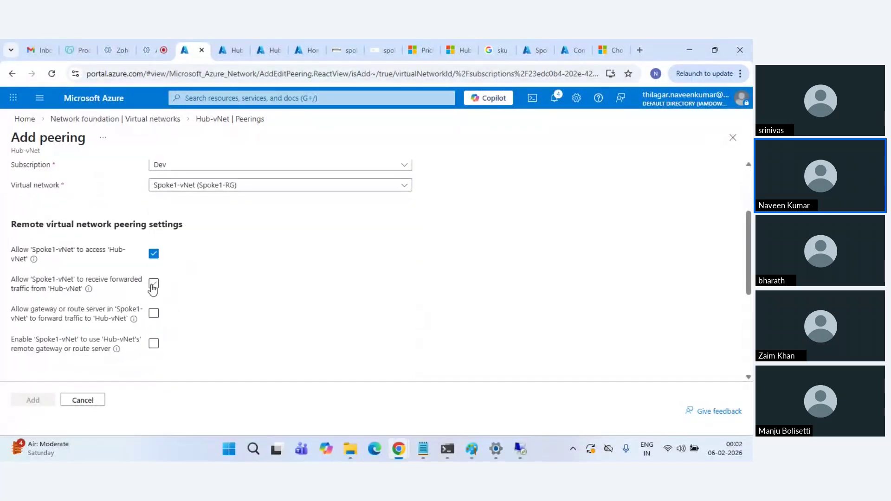
click(154, 286)
scroll(175, 299, down, 6)
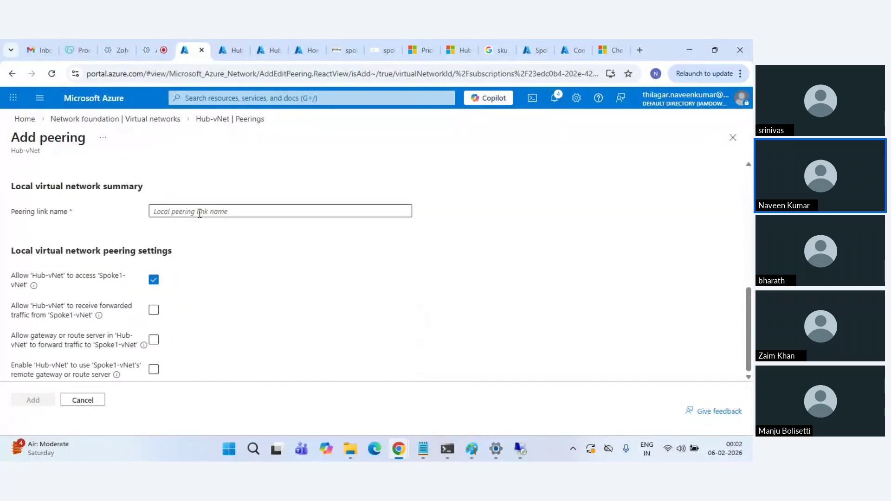
Name the local link Hub-To-Spoke1, allow forwarded traffic from Spoke1-vNet, and add the peering
click(199, 213)
text(Hu)
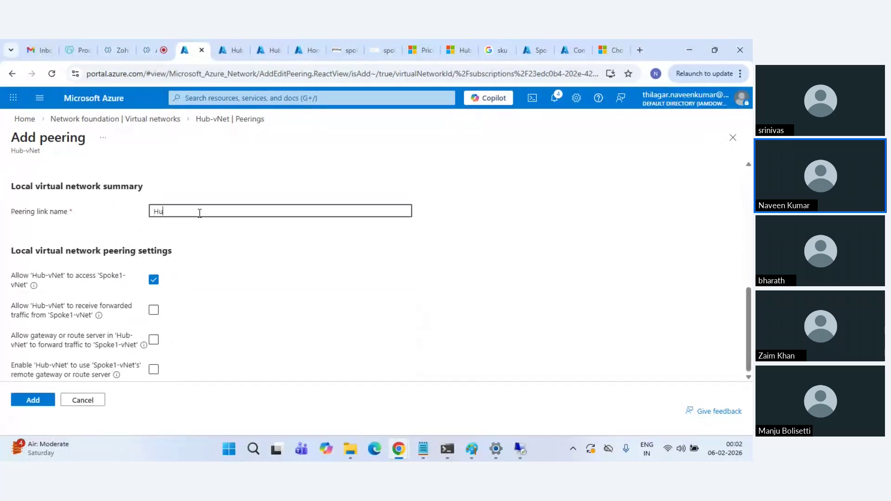
text(b-To-Spoke1)
click(153, 310)
click(32, 402)
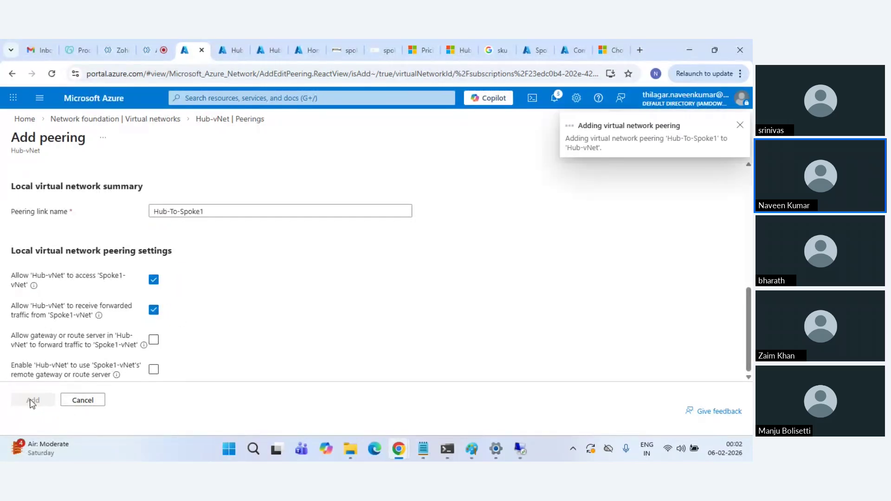
scroll(363, 283, up, 8)
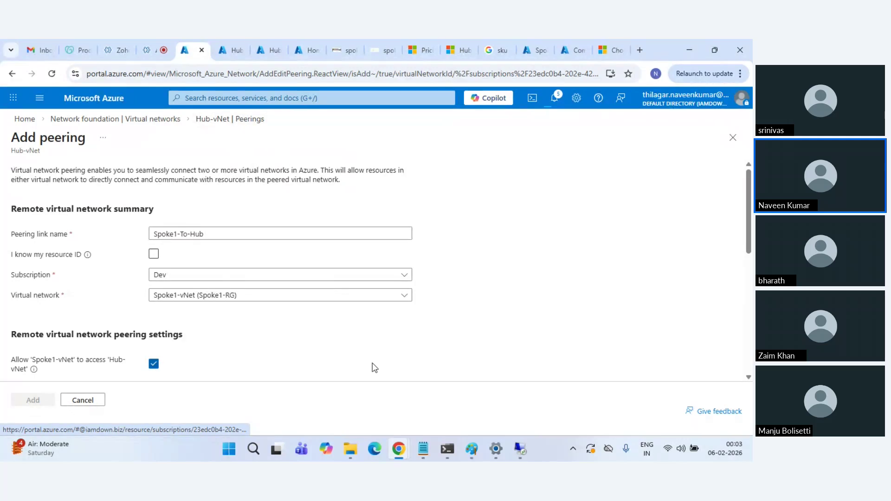
scroll(364, 320, down, 5)
scroll(342, 307, up, 6)
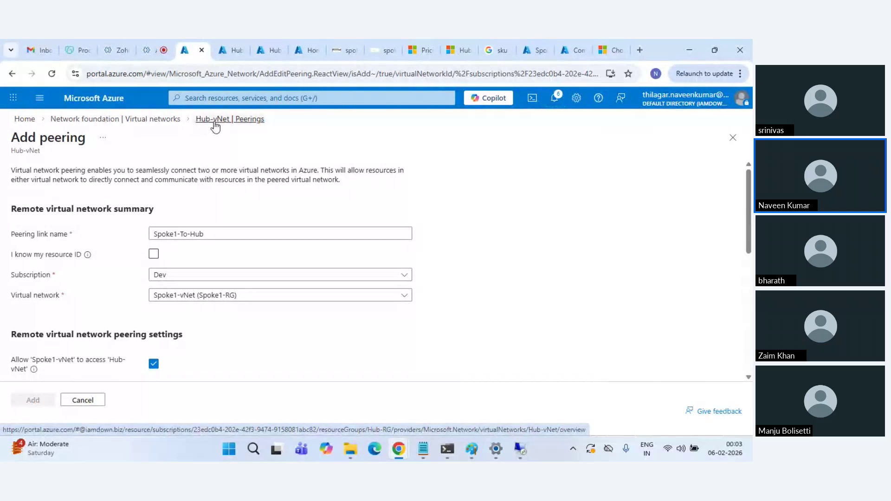
Check notifications, then start a new peering: remote link Spoke2-To-Hub to Spoke2-vNet
click(555, 100)
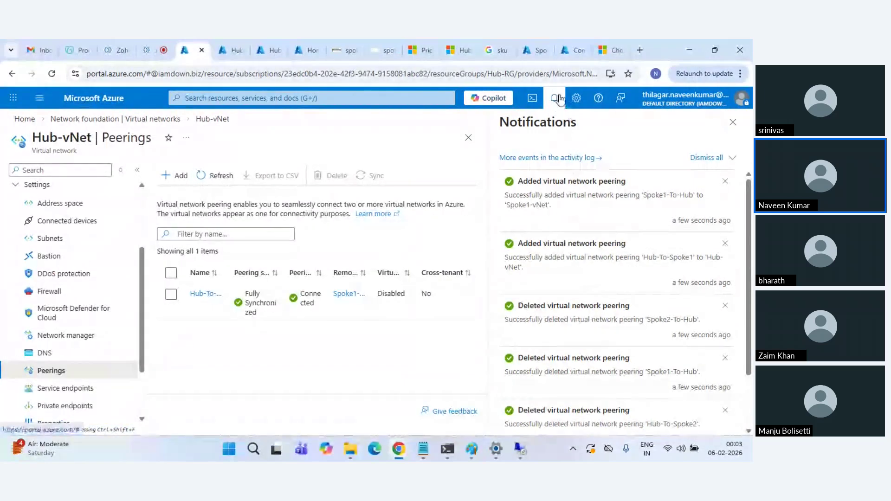
click(557, 99)
click(176, 176)
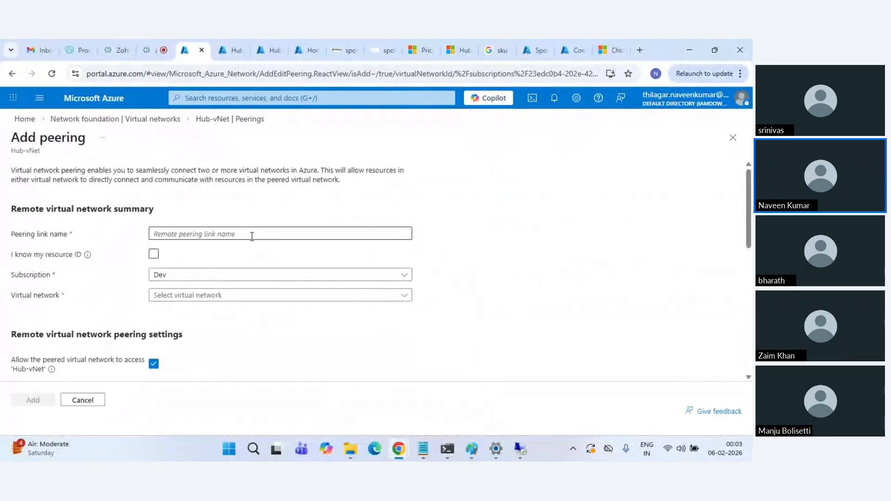
click(194, 234)
text(Spok)
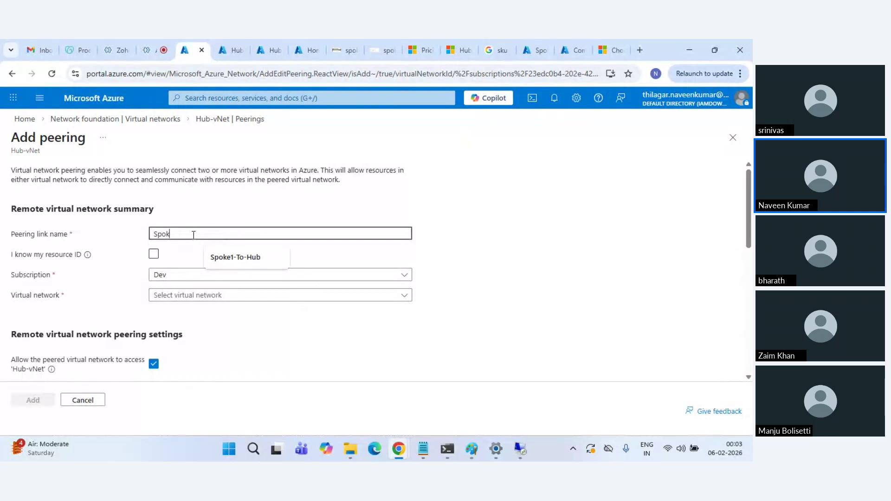
text(e2-To)
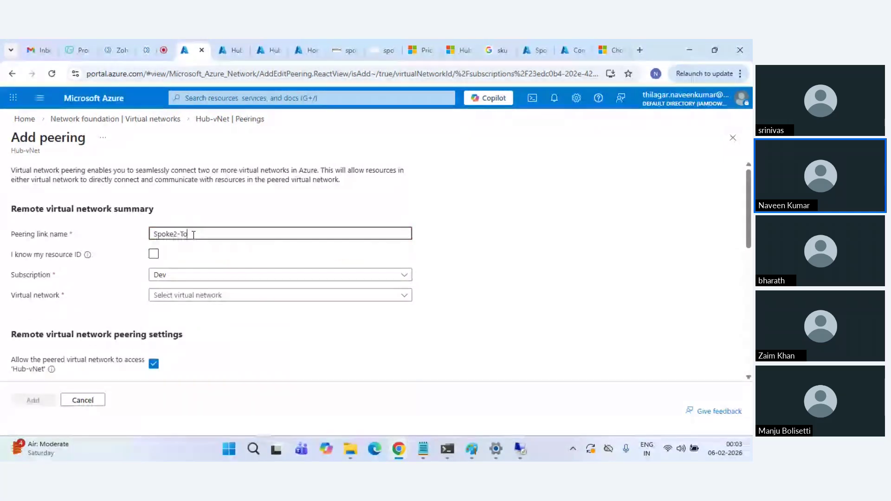
text(-Hub)
key(Tab)
key(Tab)
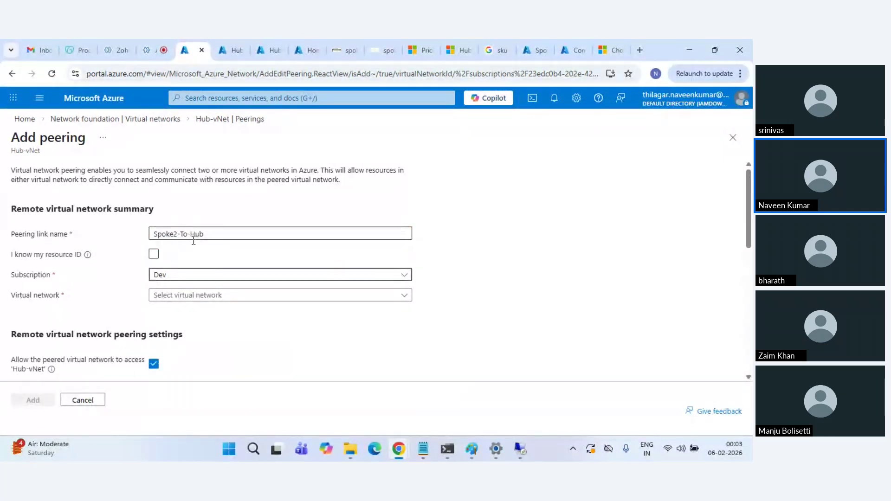
click(200, 295)
click(199, 373)
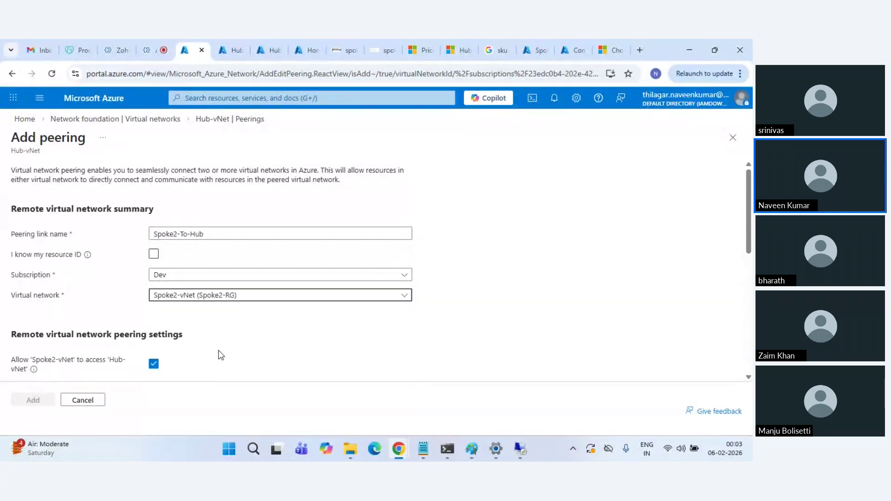
scroll(218, 343, down, 3)
scroll(193, 298, down, 2)
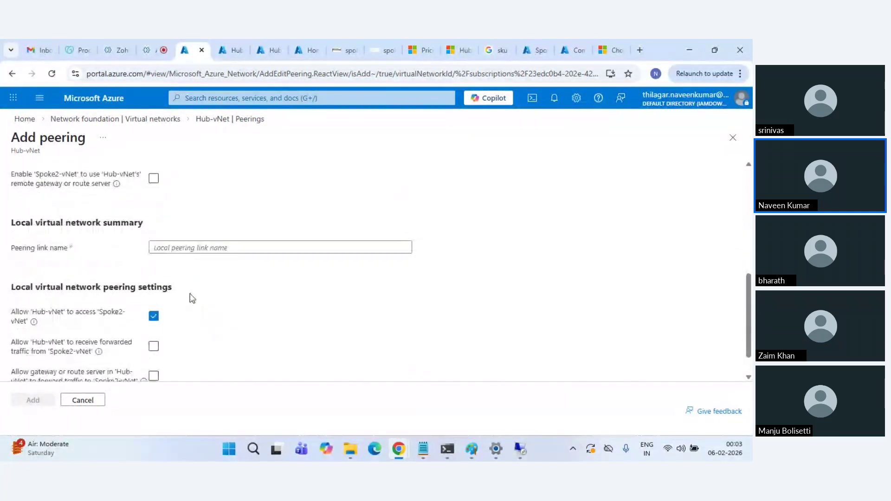
Name the local link Hub-To-Spoke2, allow forwarded traffic from Spoke2-vNet, and add the peering
click(170, 247)
text(Hub)
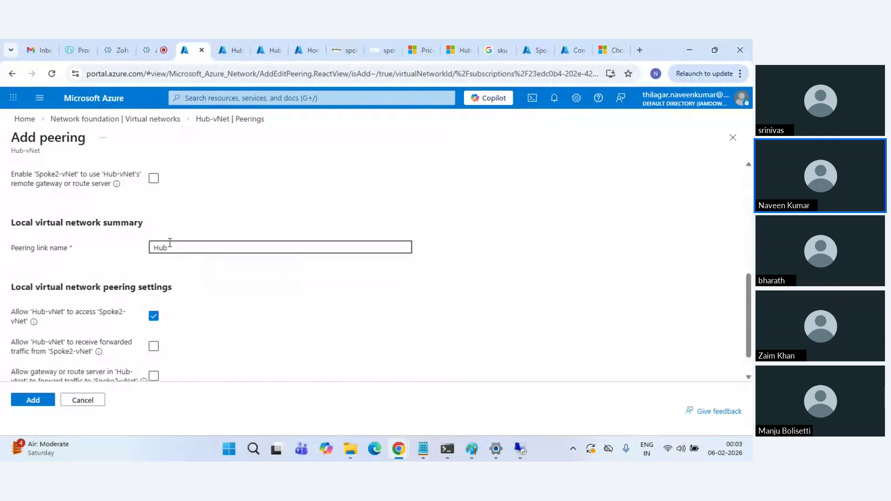
text(-To-Spoke2)
scroll(153, 334, down, 1)
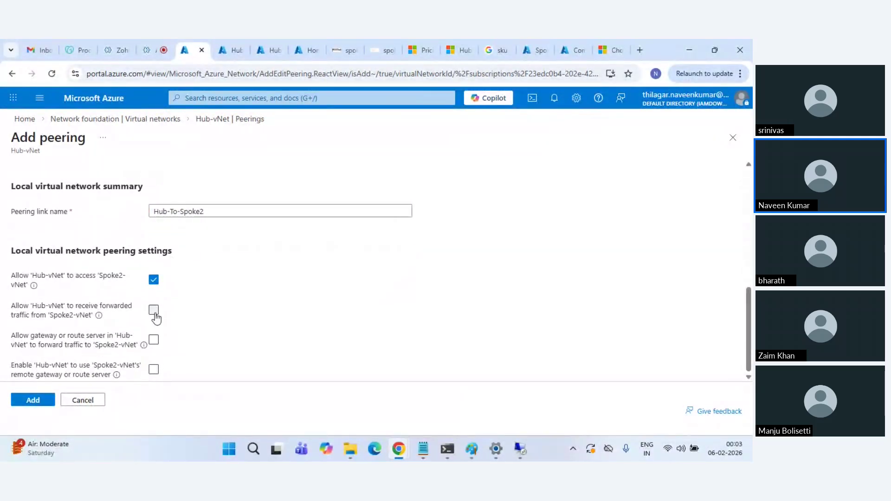
click(153, 310)
scroll(69, 349, up, 2)
click(37, 400)
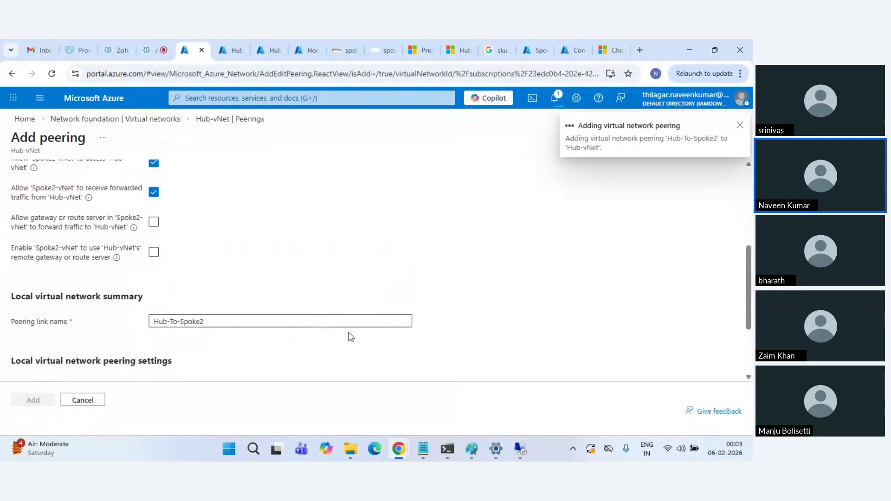
Minimize the spoke VM's remote session and review the peering notifications
mouse_move(520, 449)
click(488, 383)
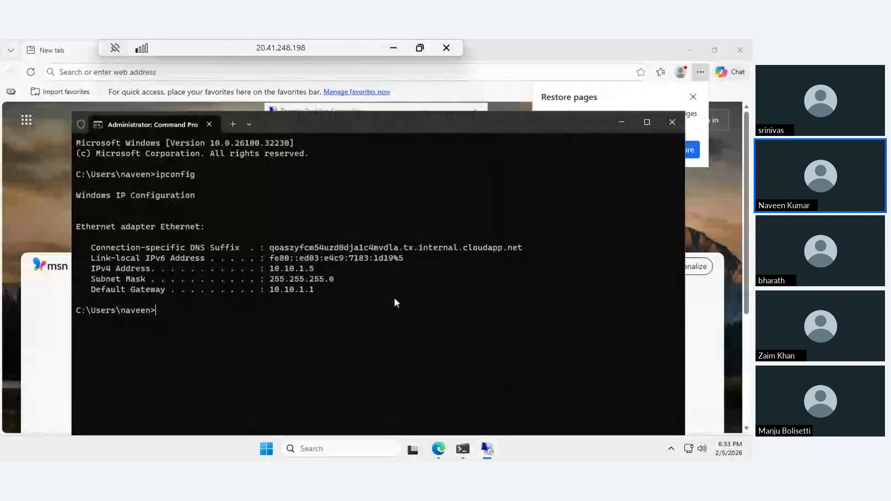
click(393, 46)
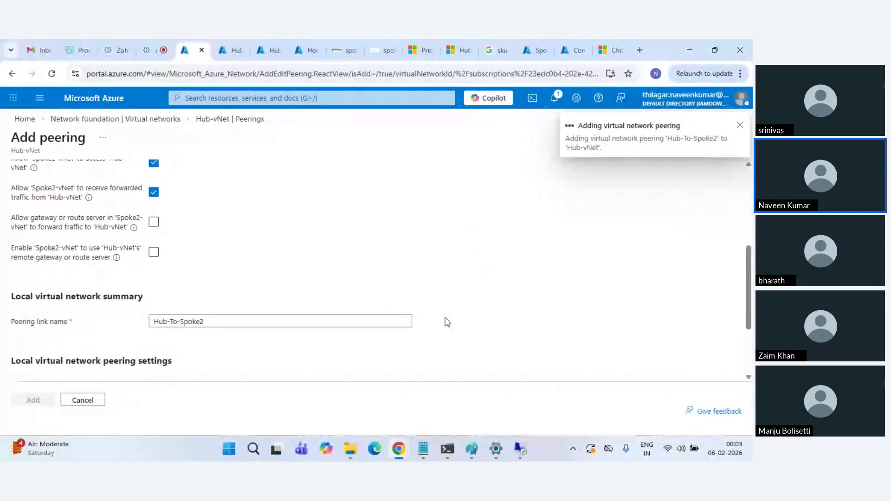
scroll(450, 338, up, 4)
scroll(449, 338, down, 5)
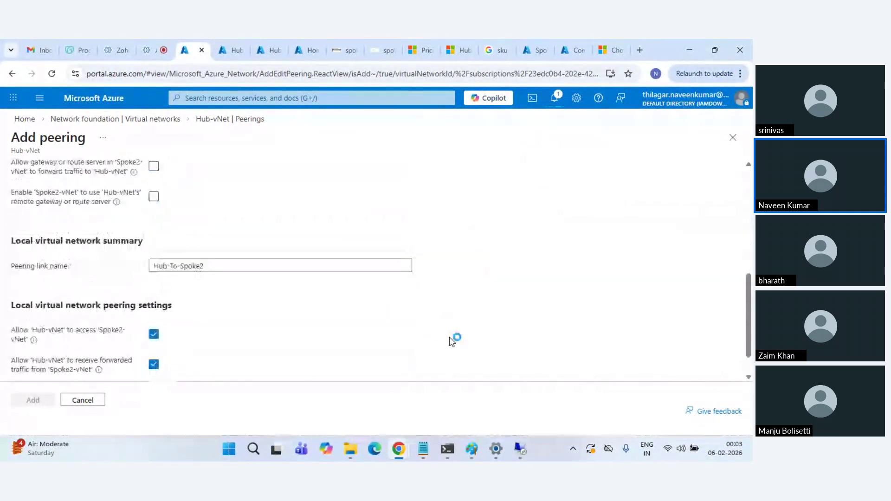
scroll(451, 338, down, 1)
scroll(510, 278, up, 5)
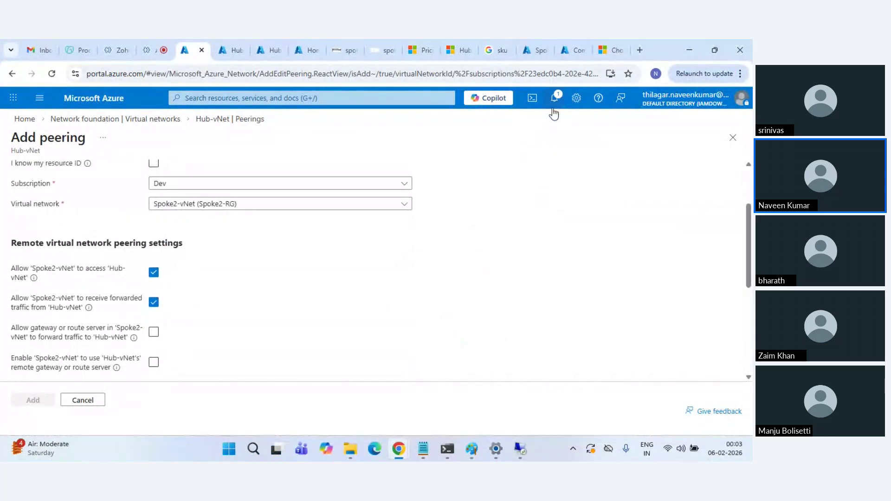
click(556, 101)
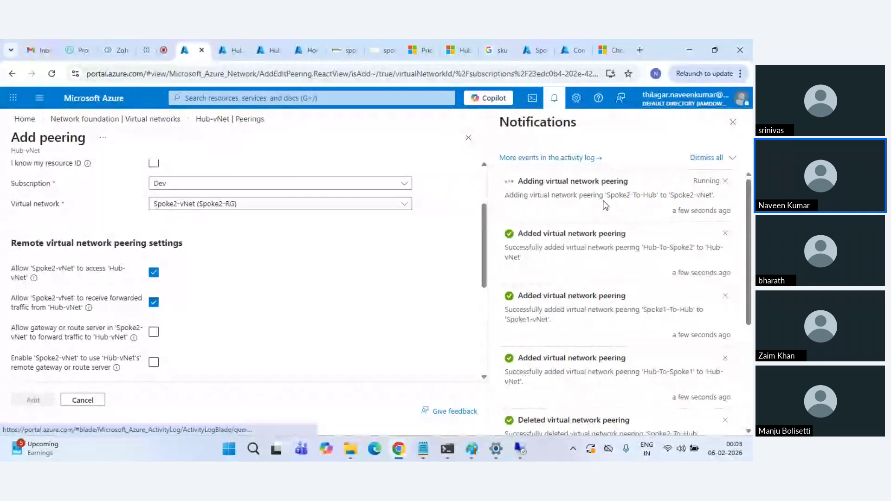
On the first remote VM, search for cmd and launch Command Prompt
mouse_move(520, 449)
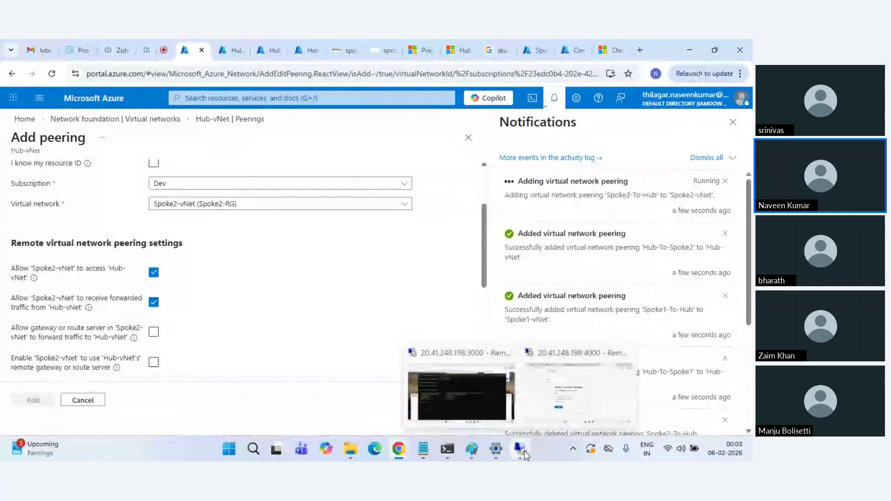
click(573, 415)
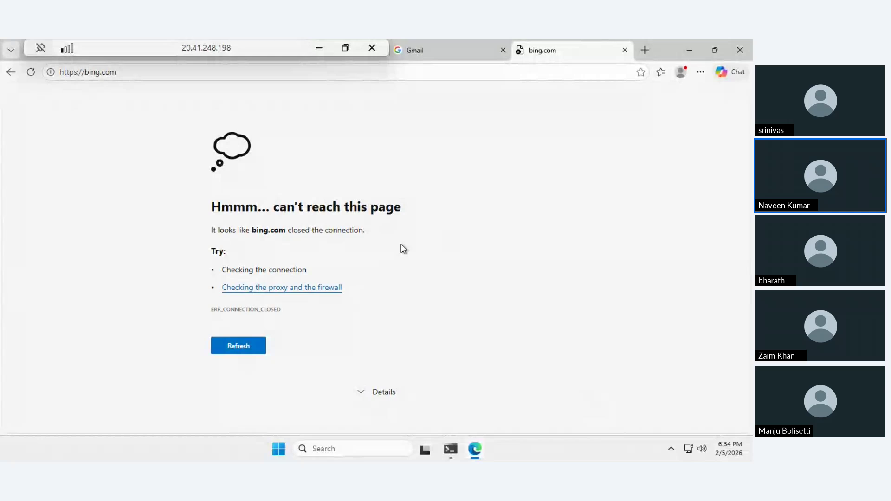
key(super)
text(cmd)
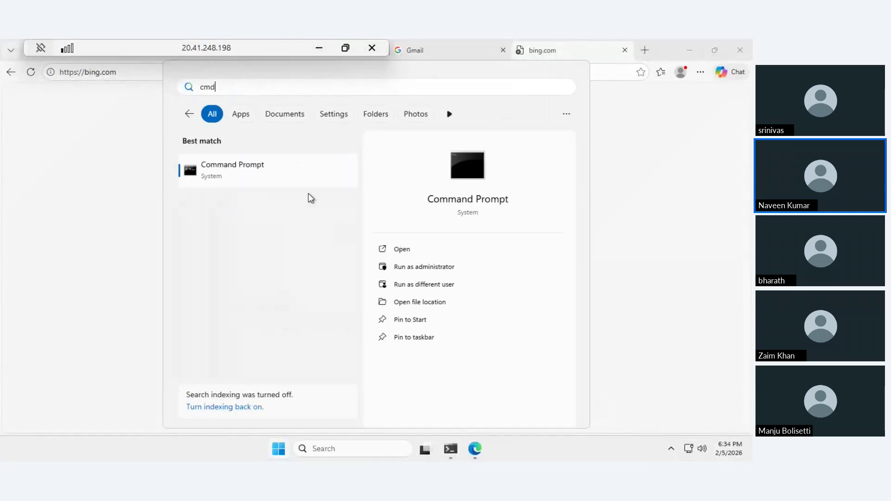
click(296, 164)
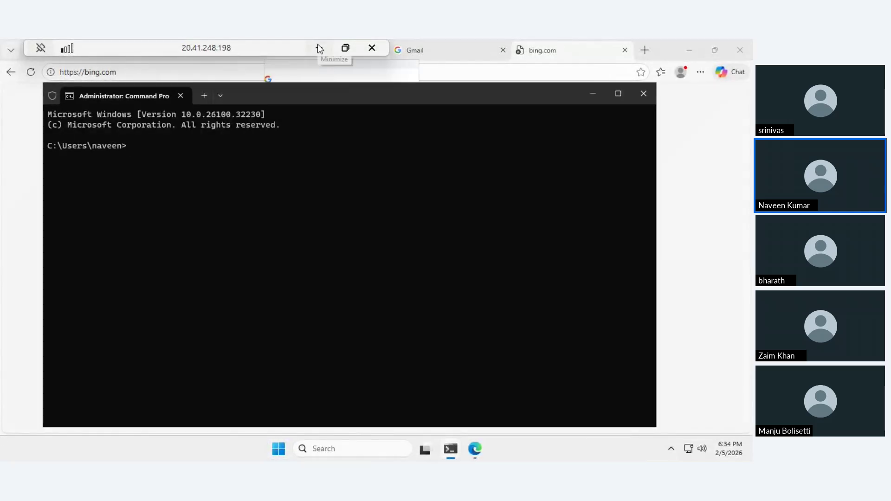
Minimize that session, dismiss all portal notifications, and restore the 10.10.1.5 VM session
click(320, 48)
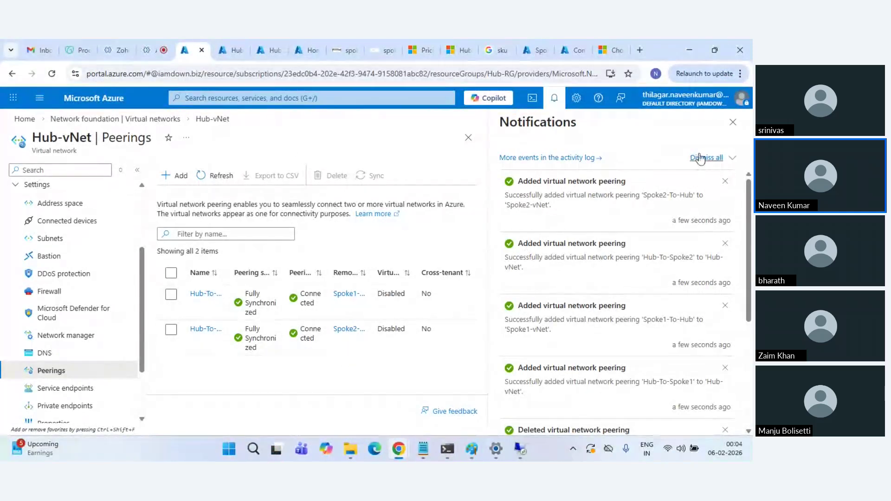
click(733, 122)
mouse_move(523, 450)
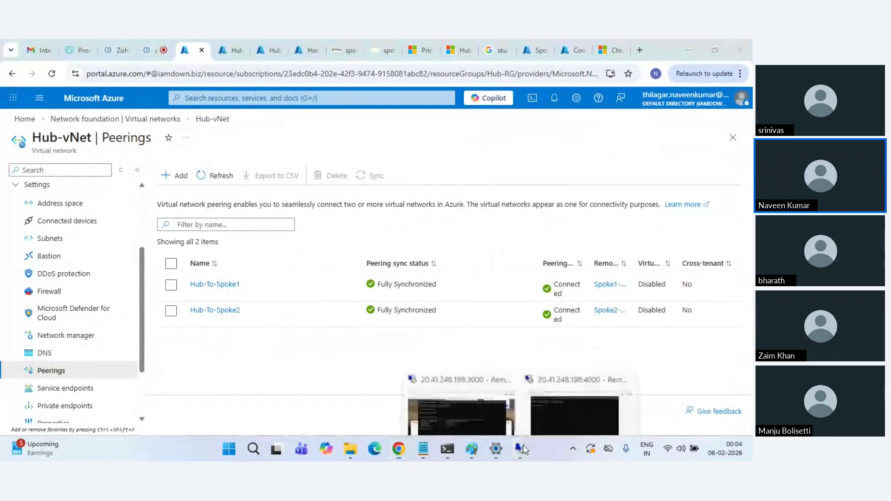
click(469, 414)
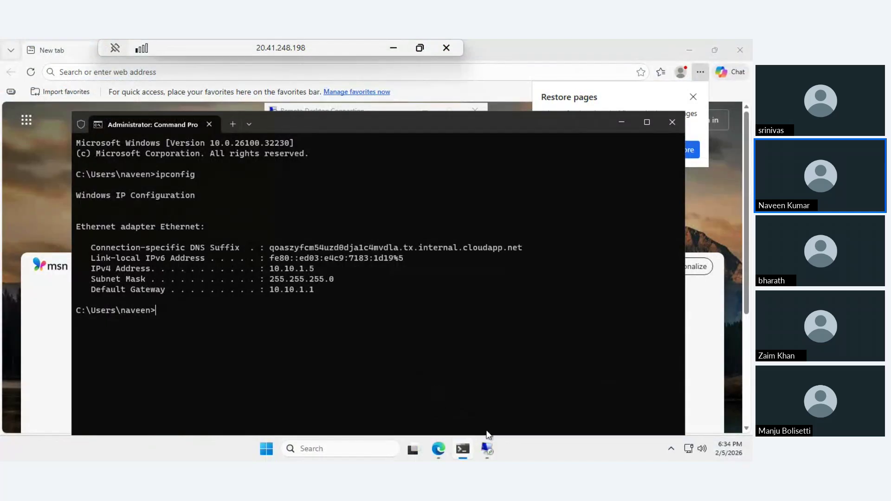
Start an RDP connection to 10.20.1.5, enter the username and password, then cancel the credentials prompt
click(487, 449)
click(399, 226)
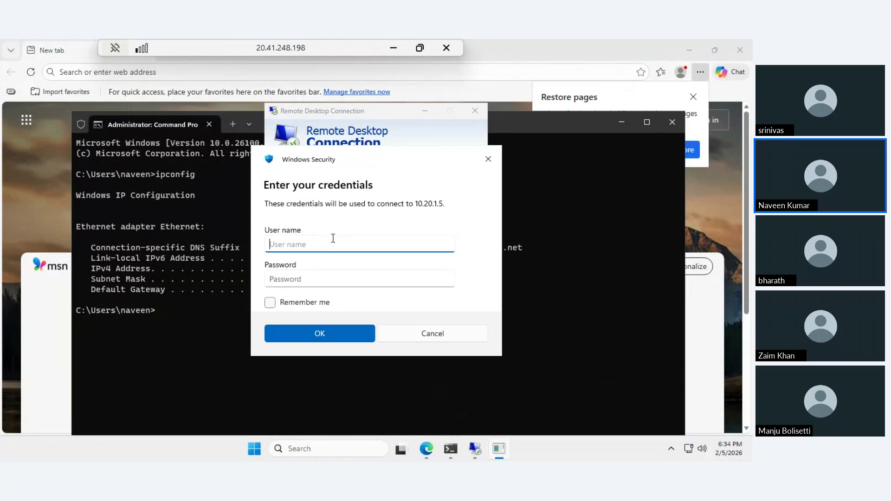
text(naveen)
key(Tab)
text(••)
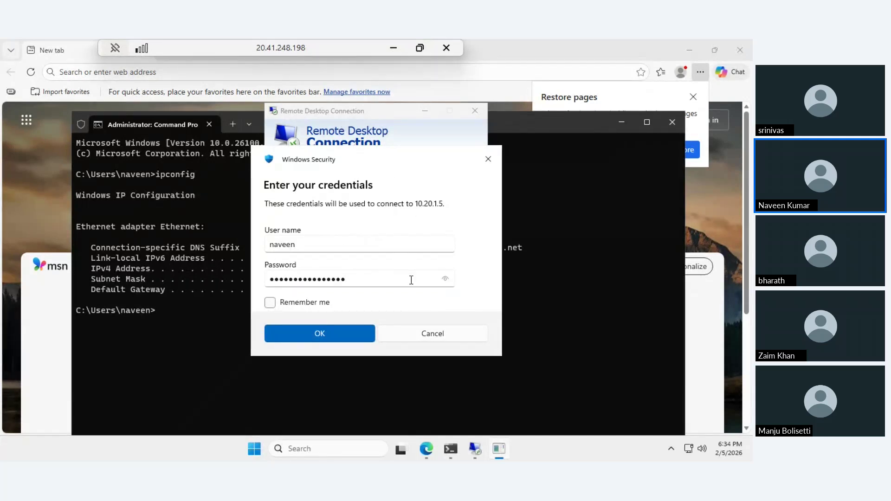
click(420, 341)
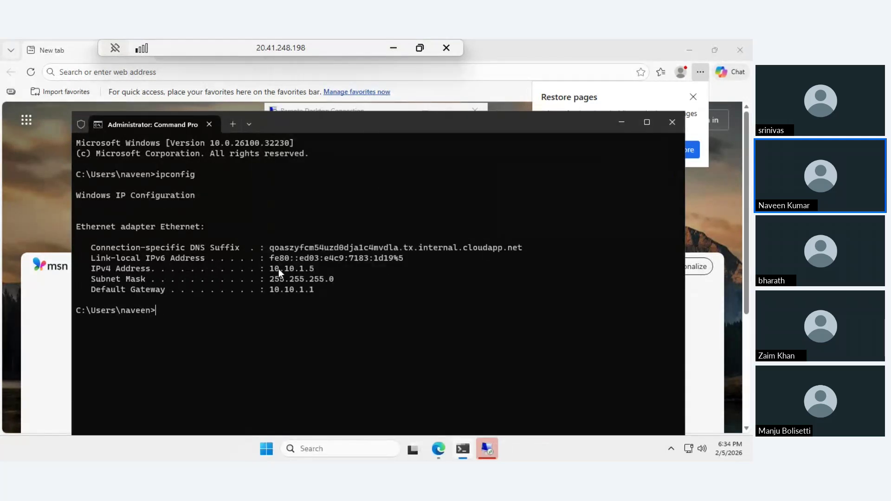
Retry connecting to 10.20.1.5, close the credentials prompt, and minimize this VM session
scroll(284, 290, up, 2)
scroll(284, 288, up, 1)
click(485, 450)
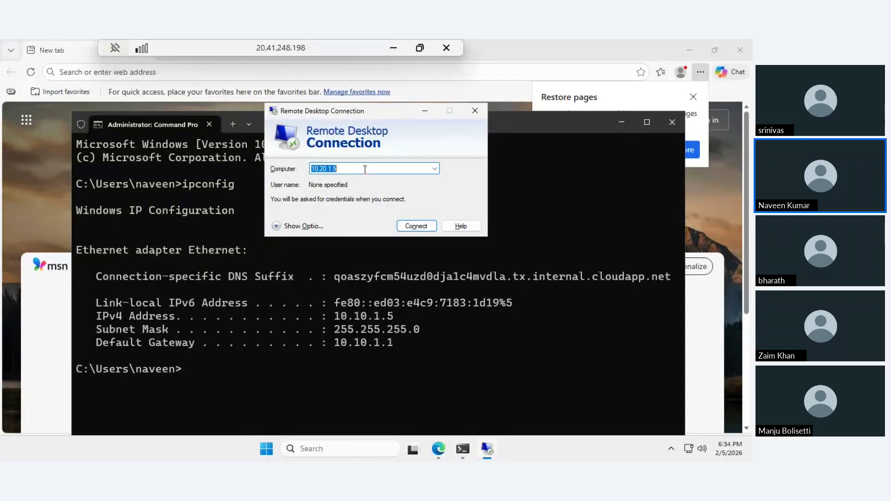
click(364, 166)
drag(362, 112, 449, 143)
click(509, 255)
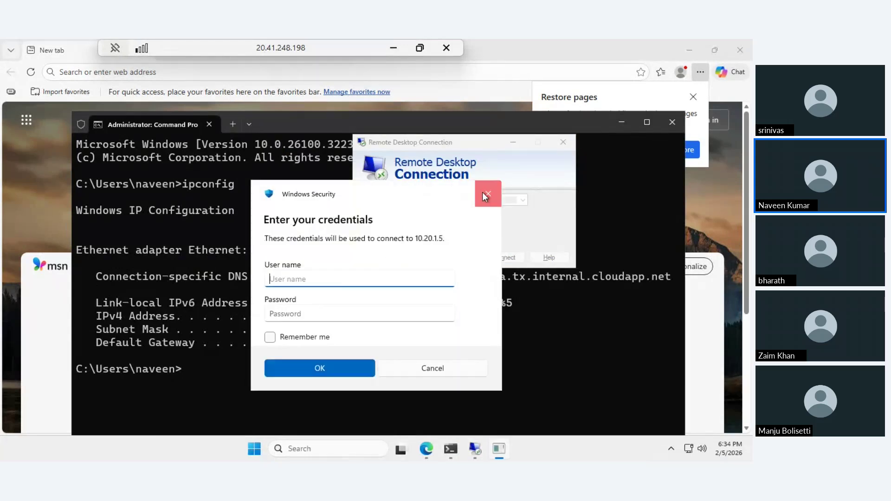
click(483, 193)
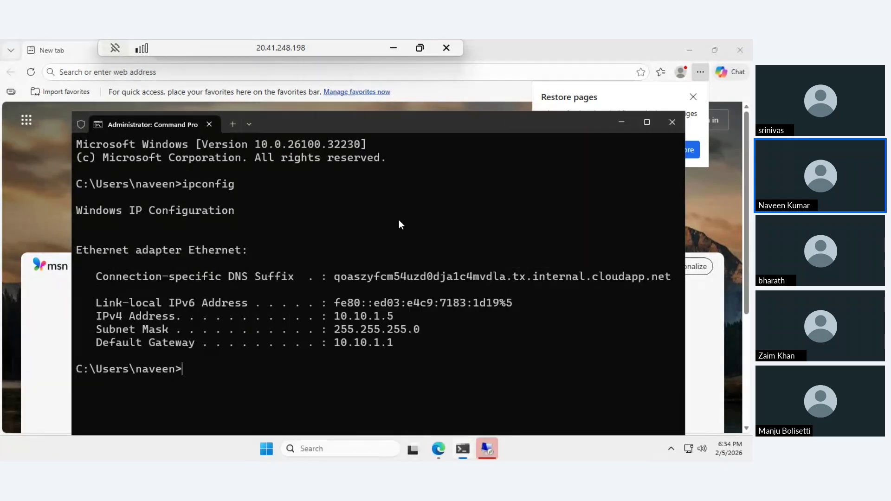
click(393, 48)
On the second VM, run mstsc and connect to 10.10.1.5
mouse_move(529, 450)
click(578, 400)
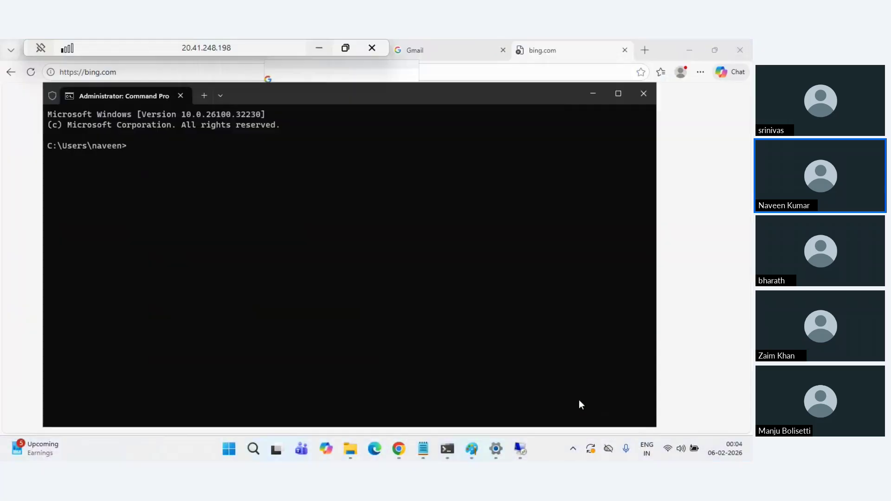
key(super+r)
text(mstsc)
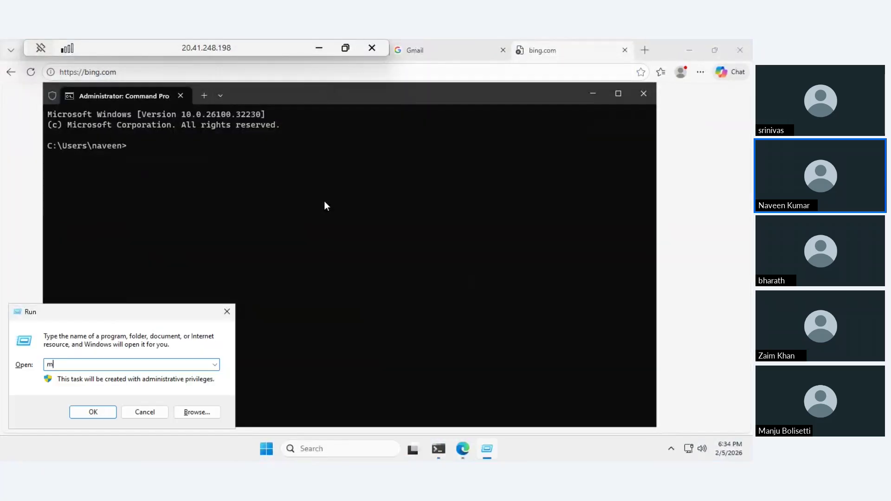
key(Return)
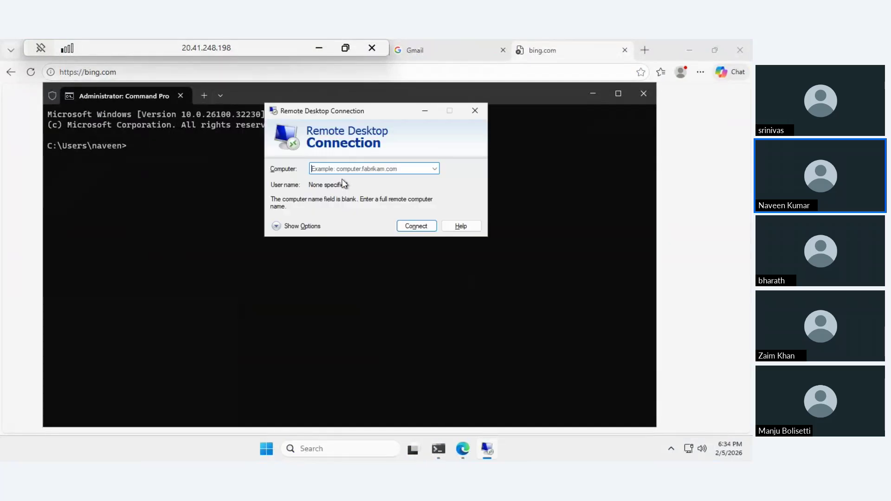
text(10.10.1.5)
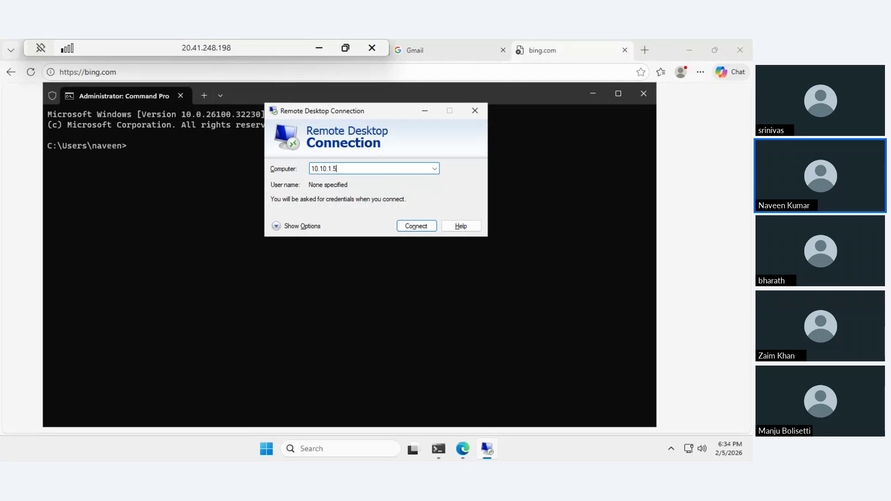
key(Return)
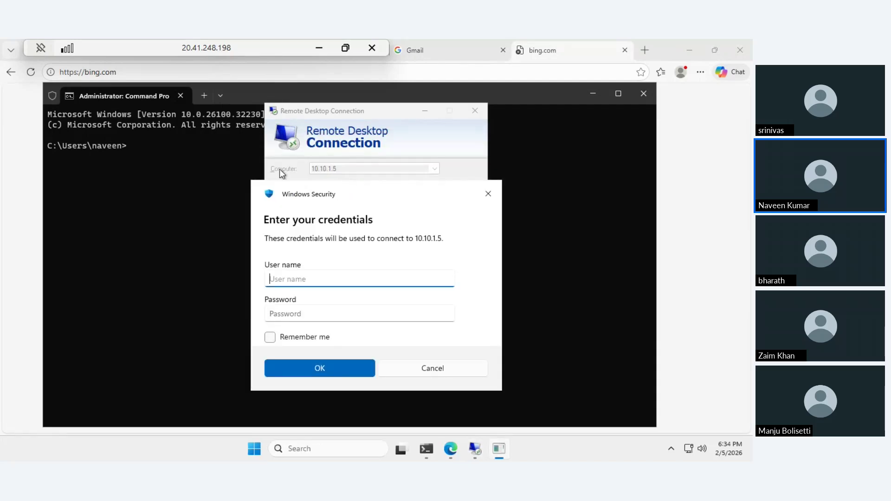
Type ipconfig in the Command Prompt, then minimize the remote session back to the peerings page
click(200, 158)
text(ipconfig)
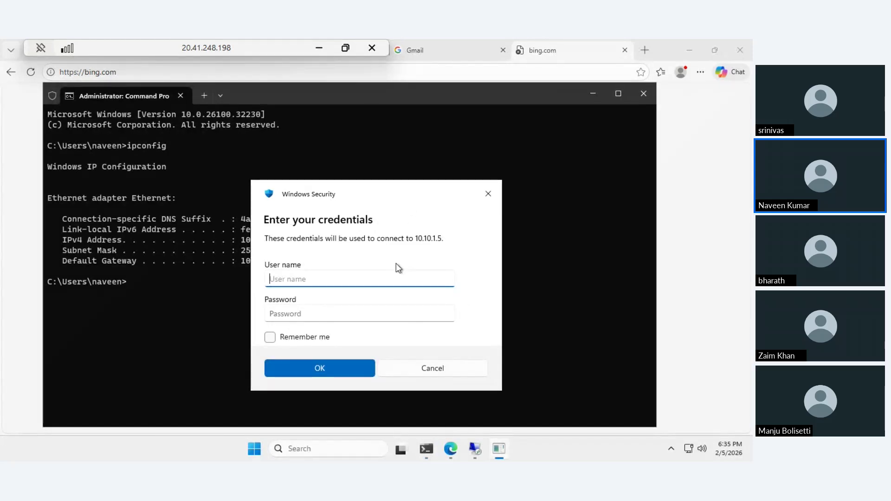
click(320, 48)
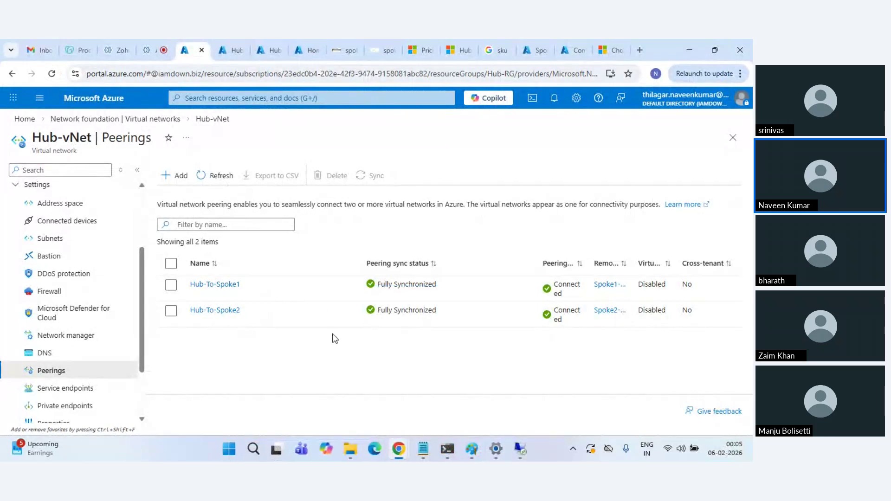
Switch to the Azure Cloud - Day 8 Zoho meeting tab and open its More options
click(161, 40)
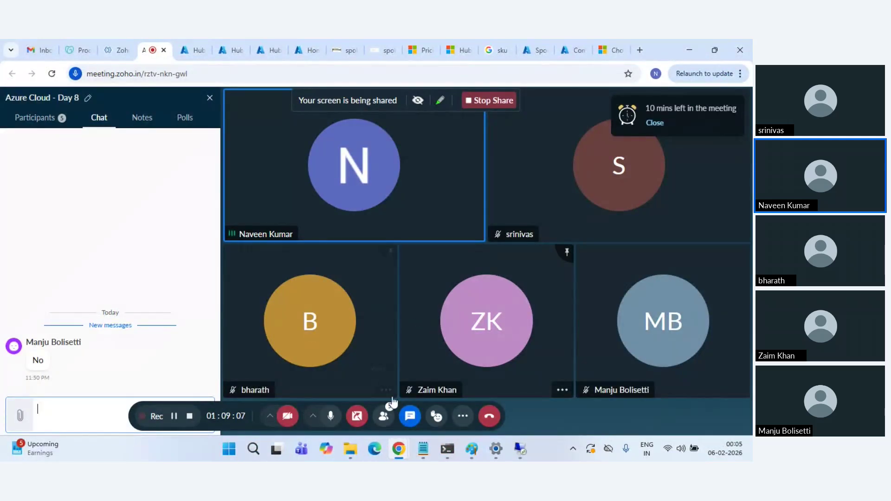
click(463, 416)
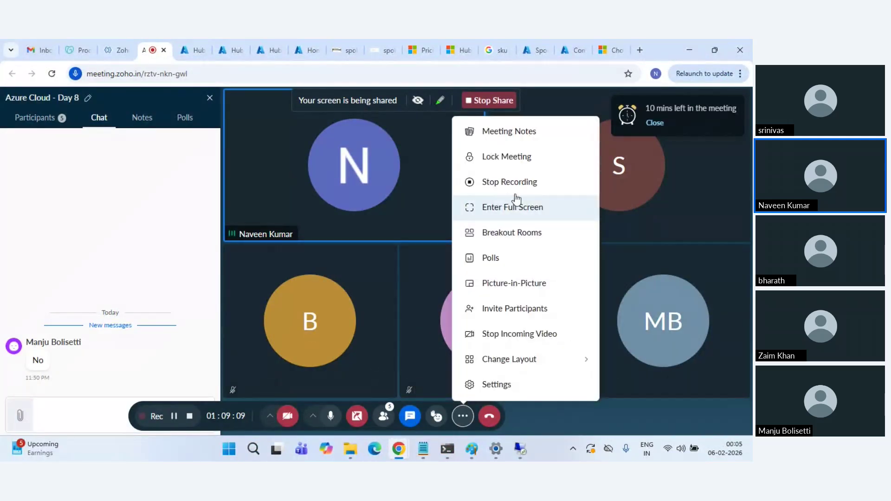